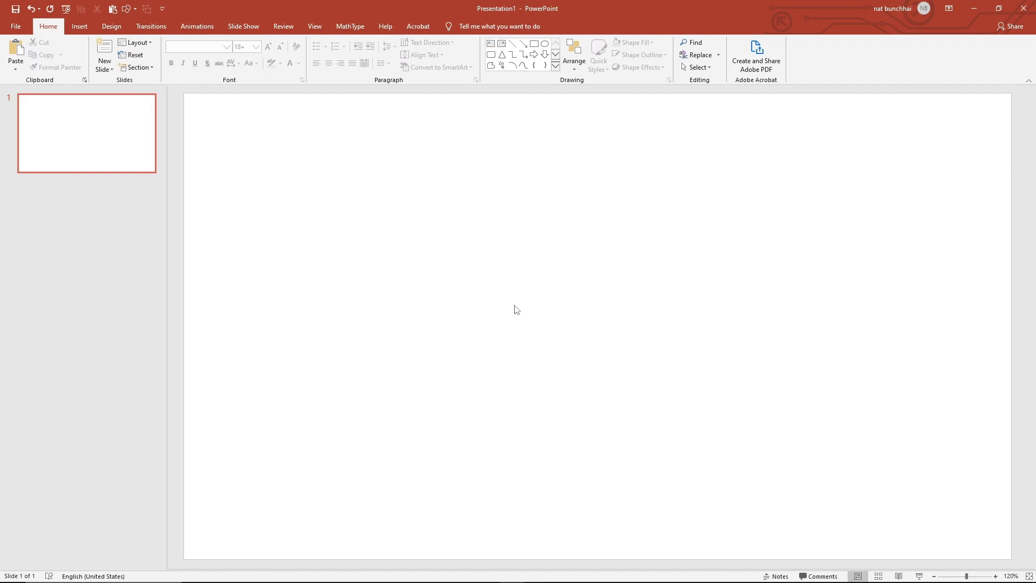
- Turn on the slide ruler and guides
left_click(315, 26)
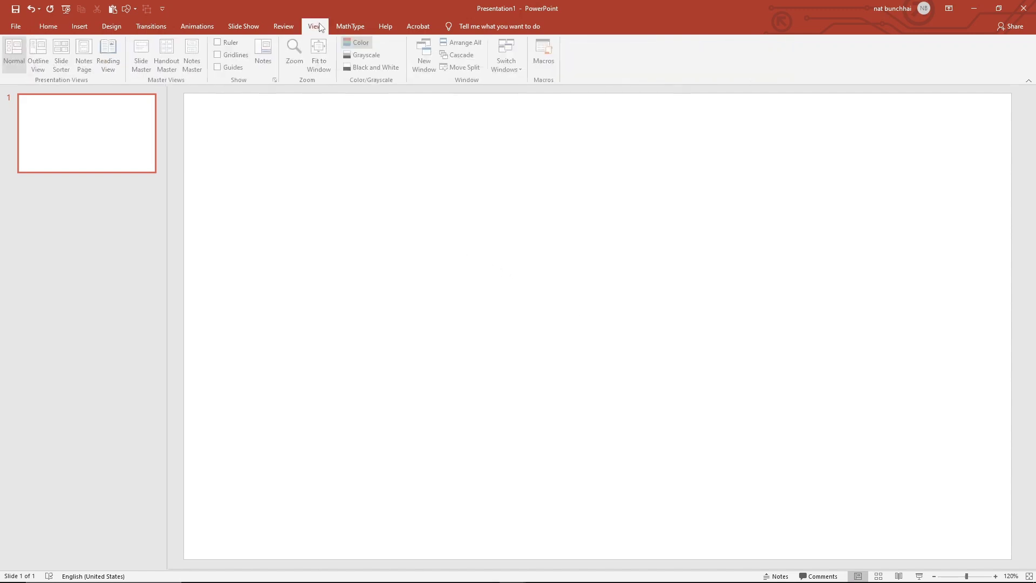
left_click(219, 43)
left_click(219, 67)
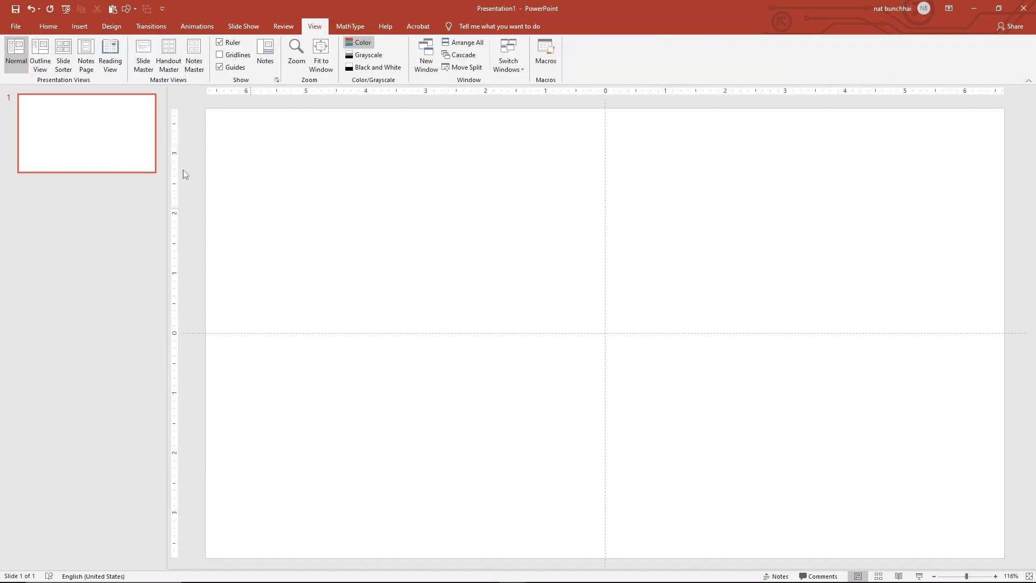
- Insert a Basic Pie SmartArt graphic from the Cycle layouts
left_click(80, 26)
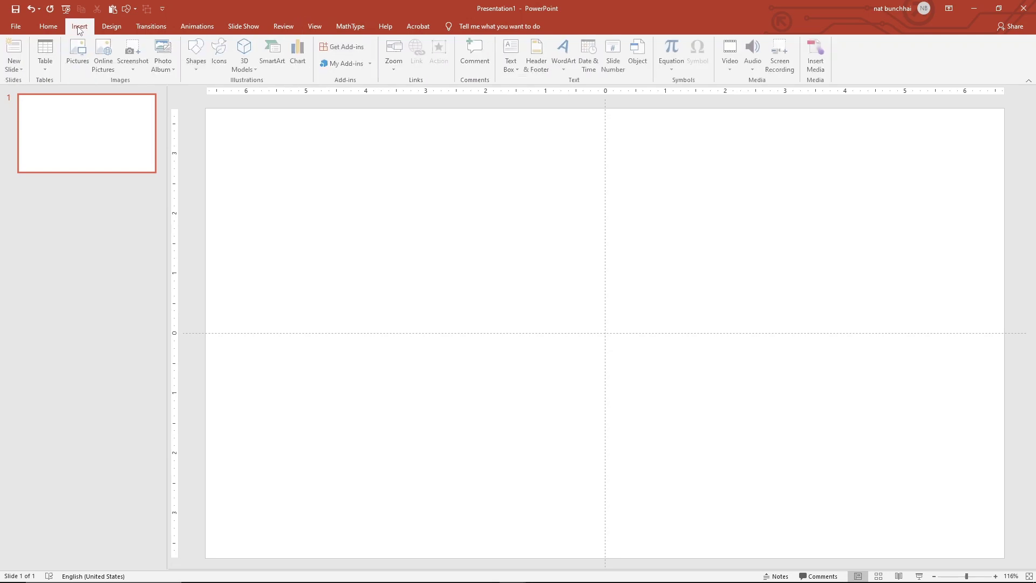
left_click(272, 59)
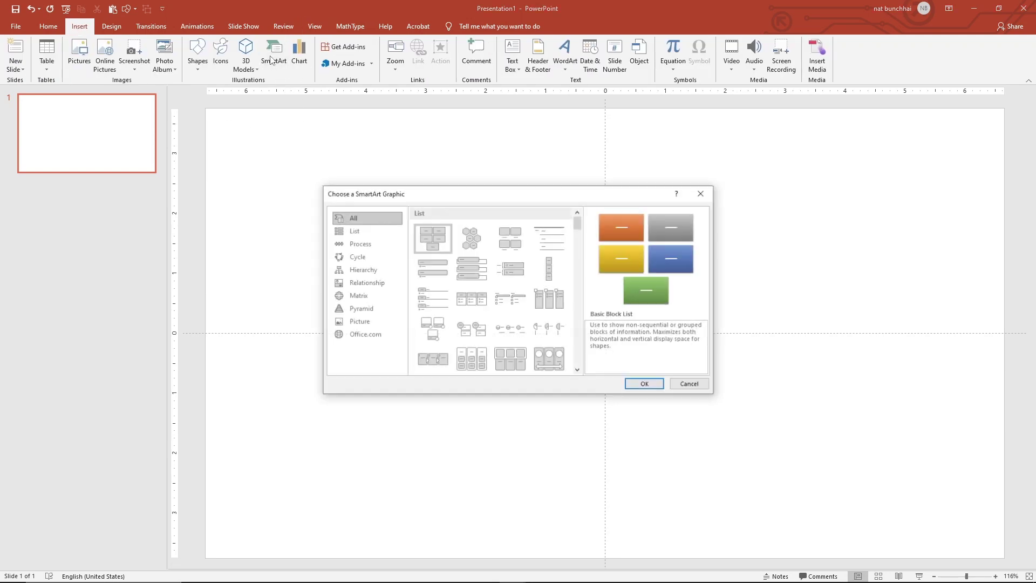
left_click(356, 257)
left_click(549, 256)
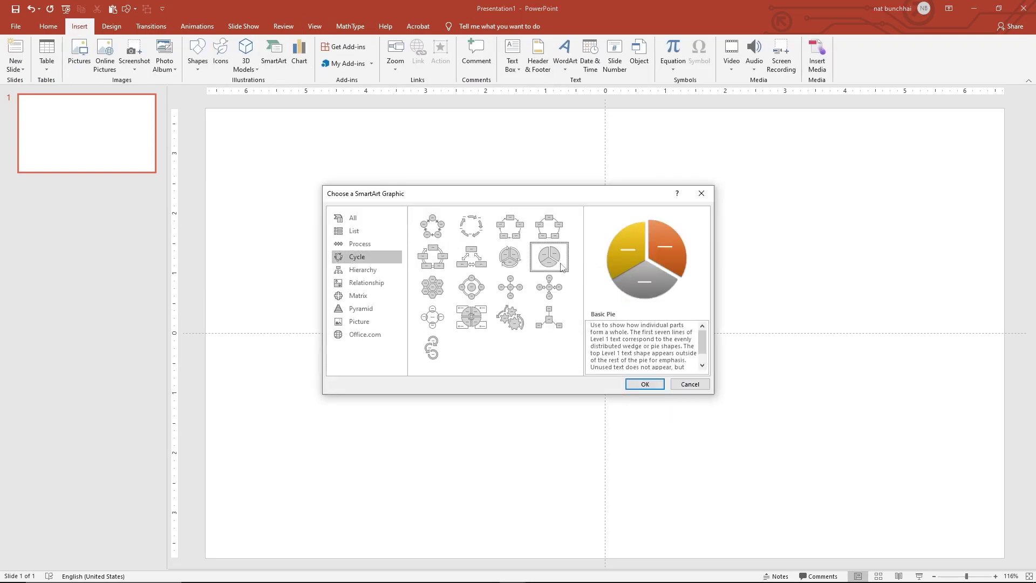
left_click(645, 384)
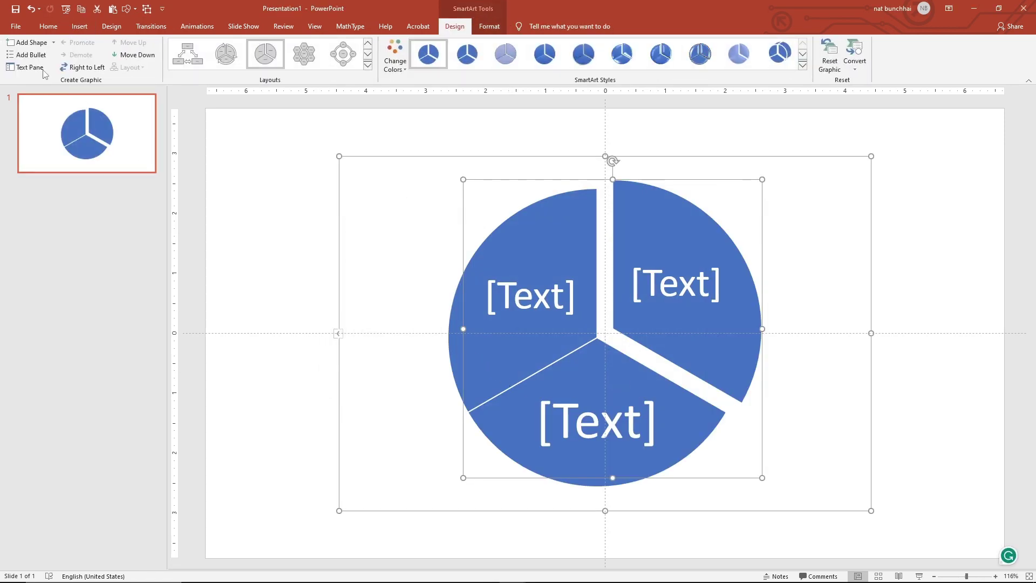
- Add three slices to reach seven and apply the Colorful colour scheme
left_click(32, 42)
left_click(32, 43)
left_click(32, 42)
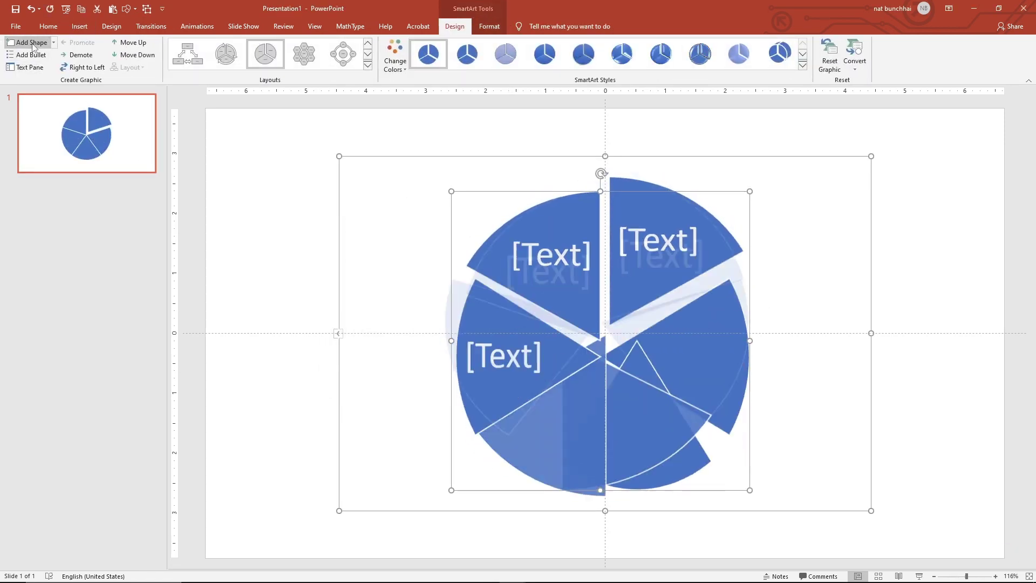
left_click(32, 43)
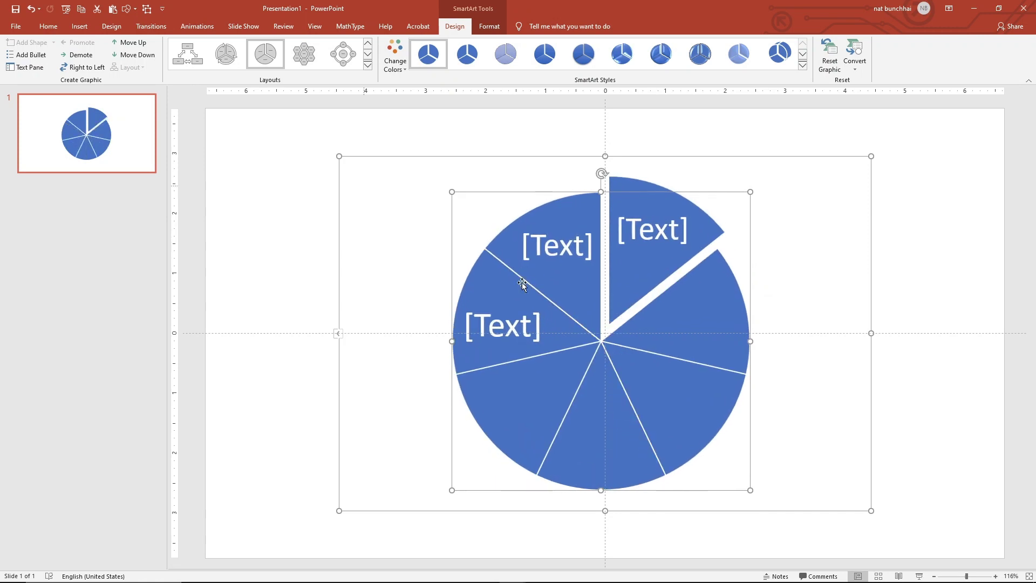
left_click(395, 59)
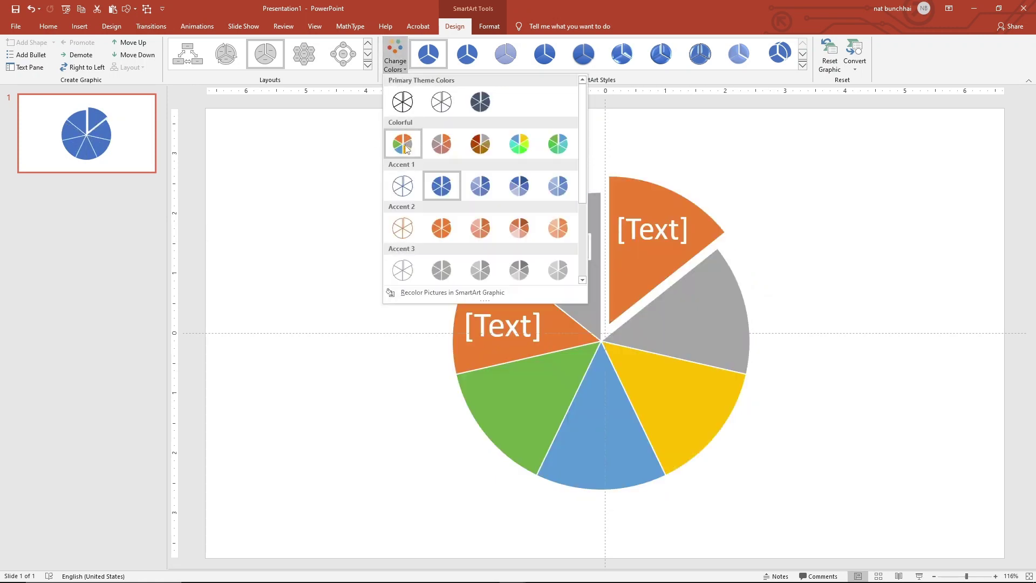
left_click(402, 143)
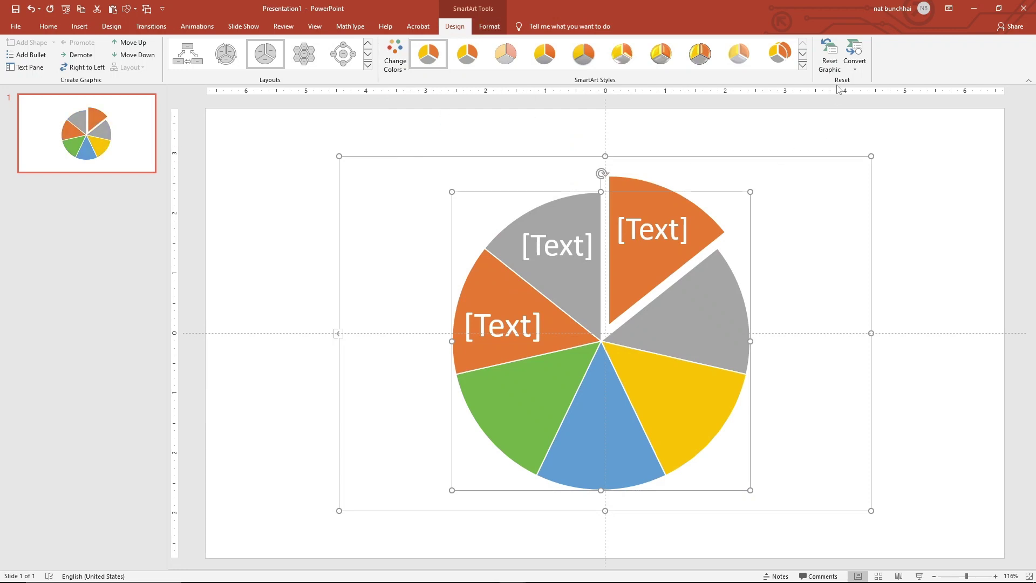
- Convert the pie SmartArt to shapes and drag the detached orange slice back in
left_click(861, 66)
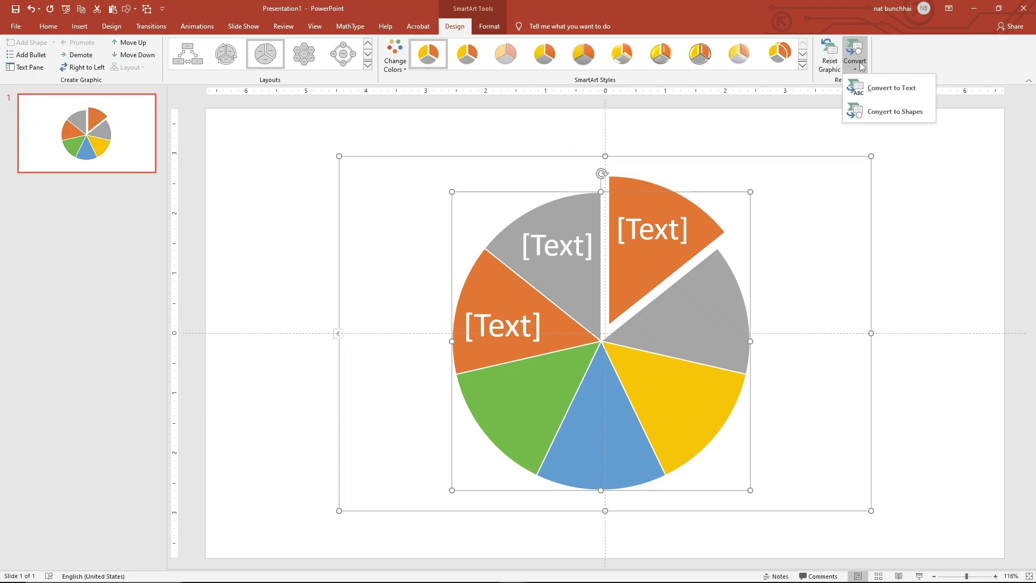
left_click(896, 113)
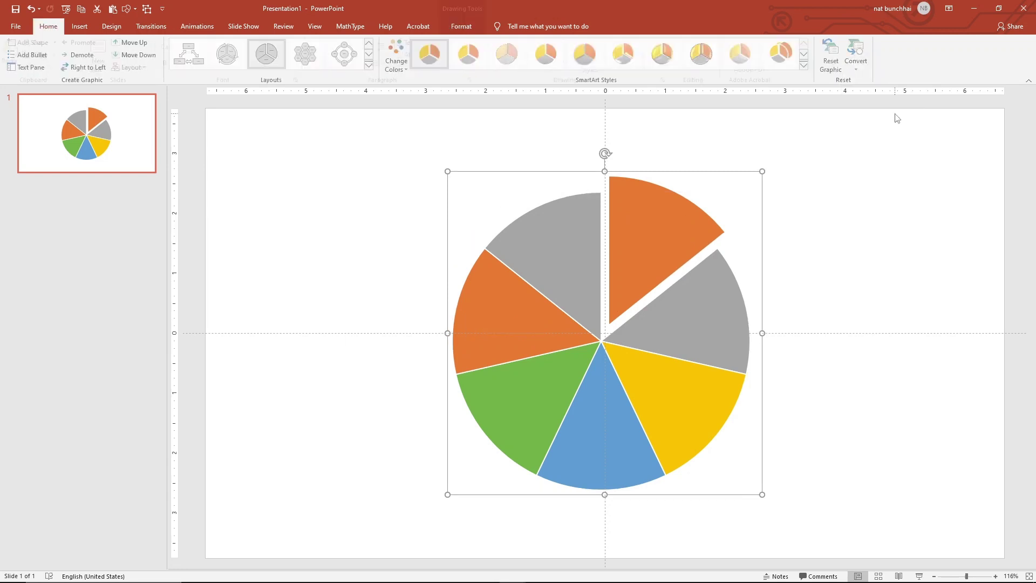
left_click(835, 270)
left_click(619, 273)
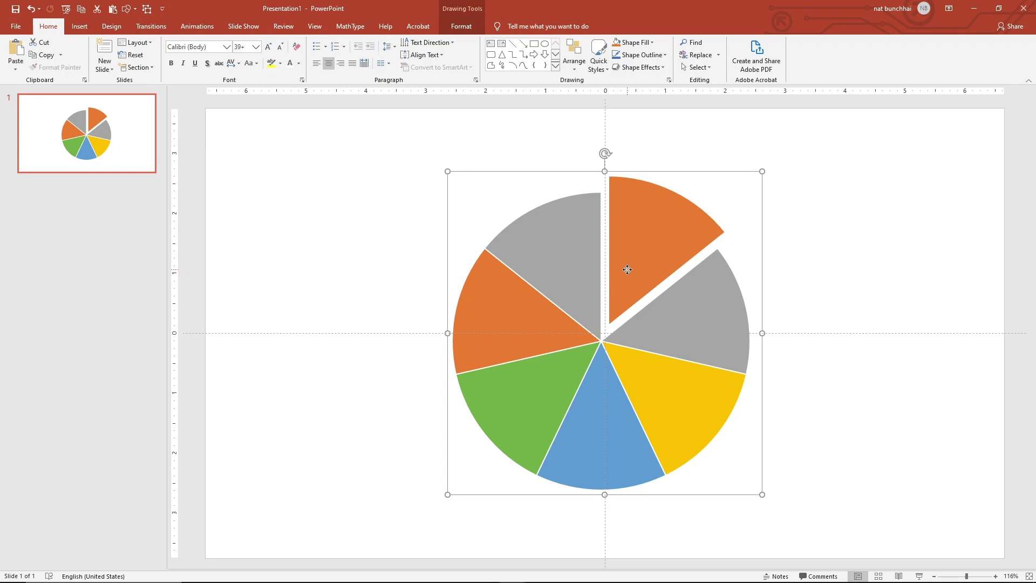
left_click(628, 269)
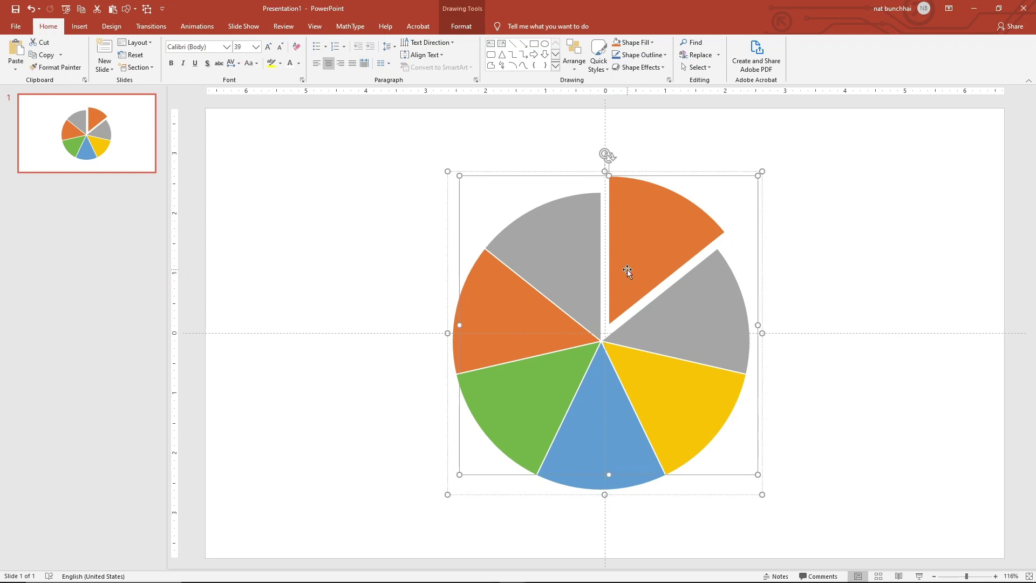
left_click_drag(627, 270, 620, 284)
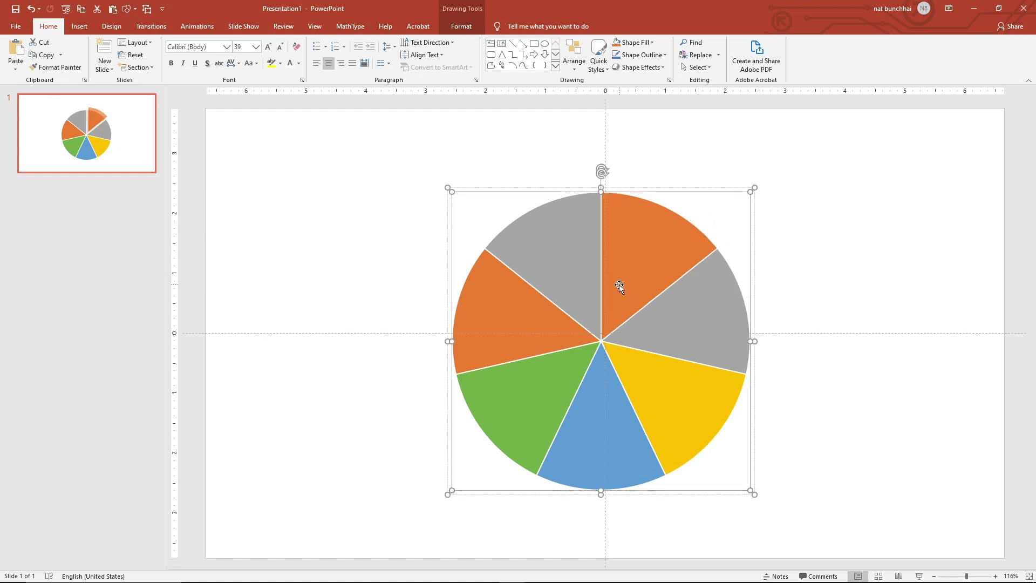
- Move the whole pie onto the intersection of the centre guides
left_click(791, 272)
left_click(655, 221)
left_click_drag(659, 190, 661, 182)
left_click(826, 189)
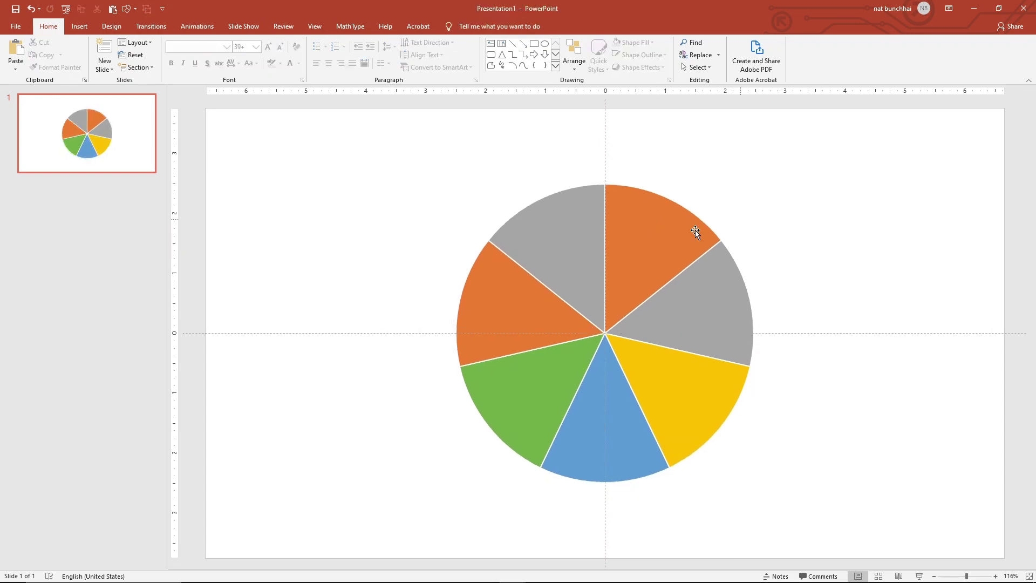
left_click(675, 237)
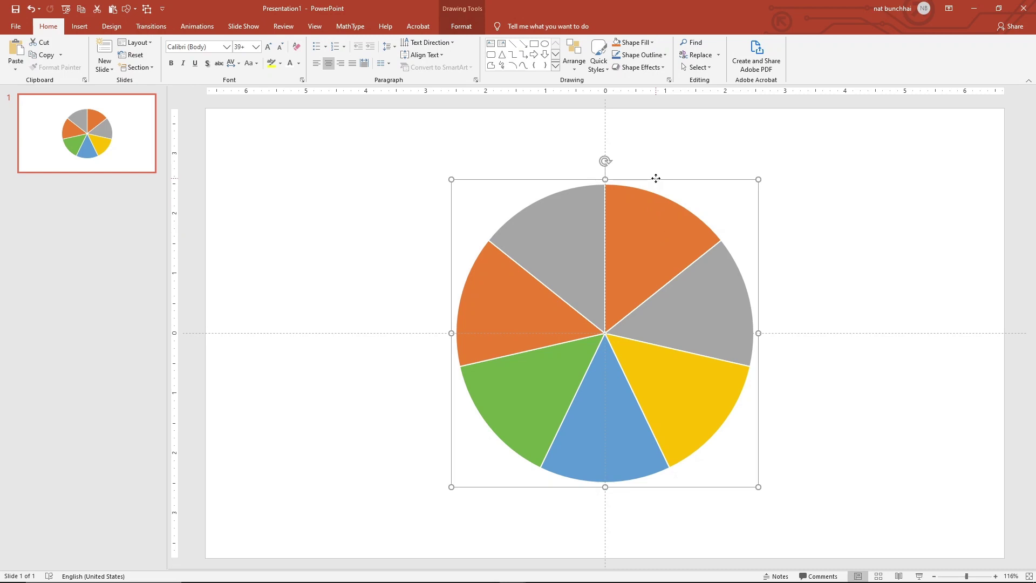
key("Escape")
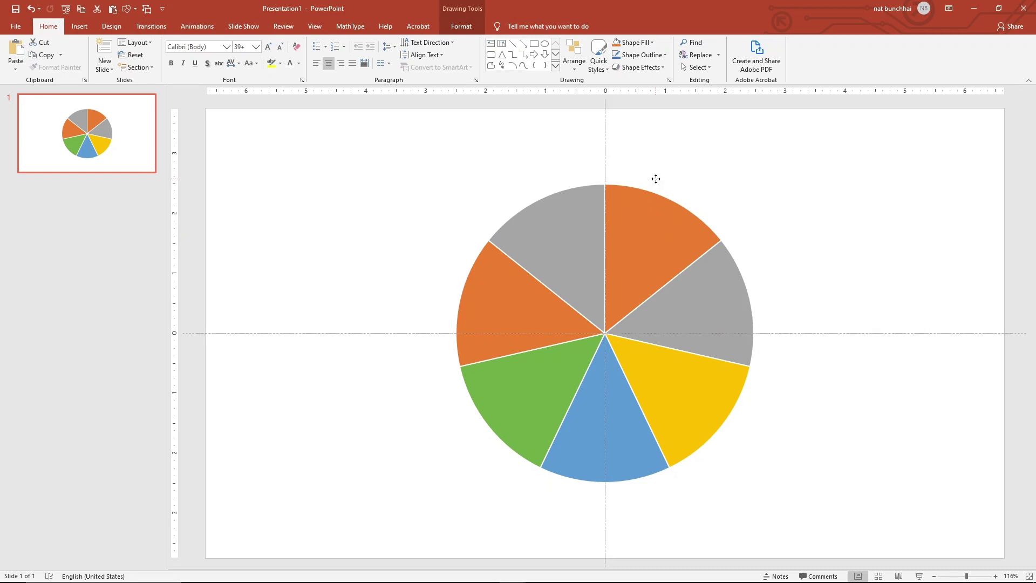
left_click(655, 179)
left_click(852, 240)
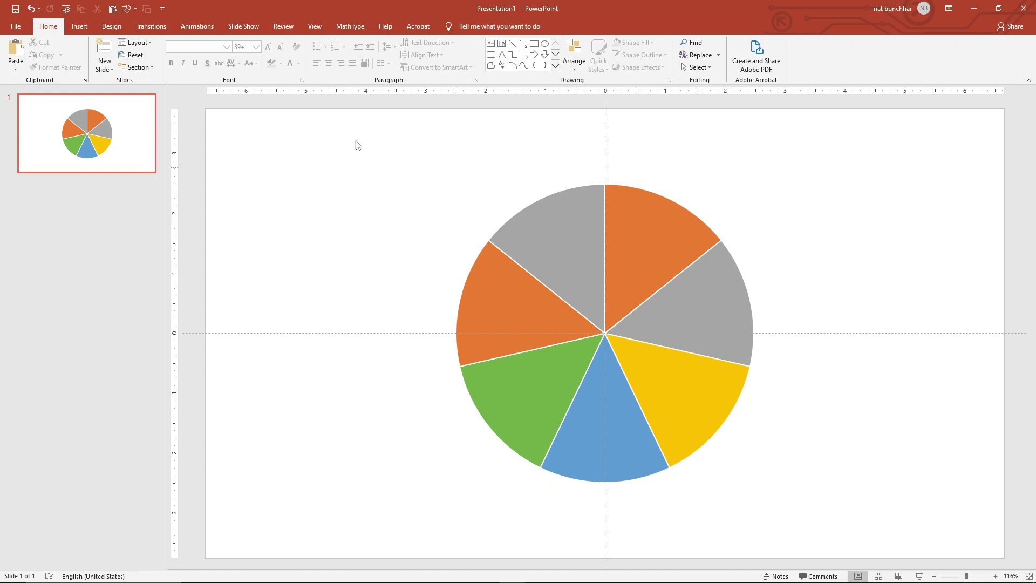
- Place an oval shape on the slide as a 1-inch circle
left_click(620, 265)
left_click(393, 171)
left_click(79, 26)
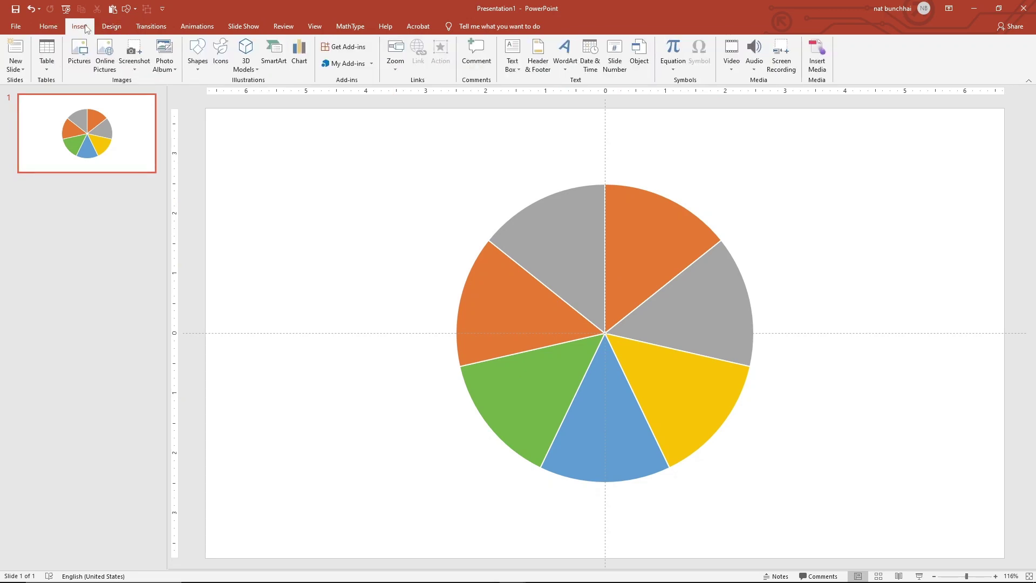
left_click(202, 59)
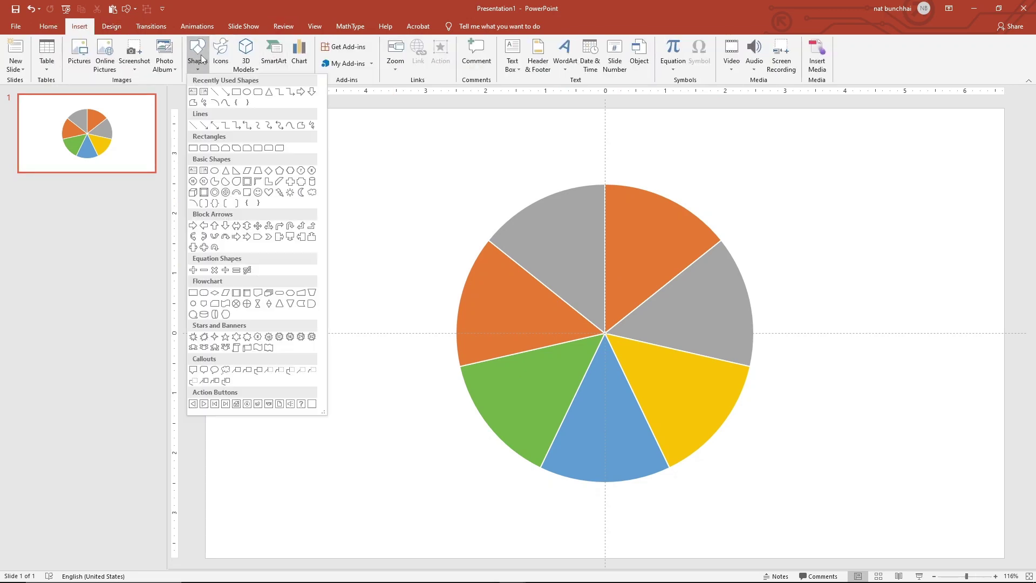
left_click(251, 97)
left_click(341, 267)
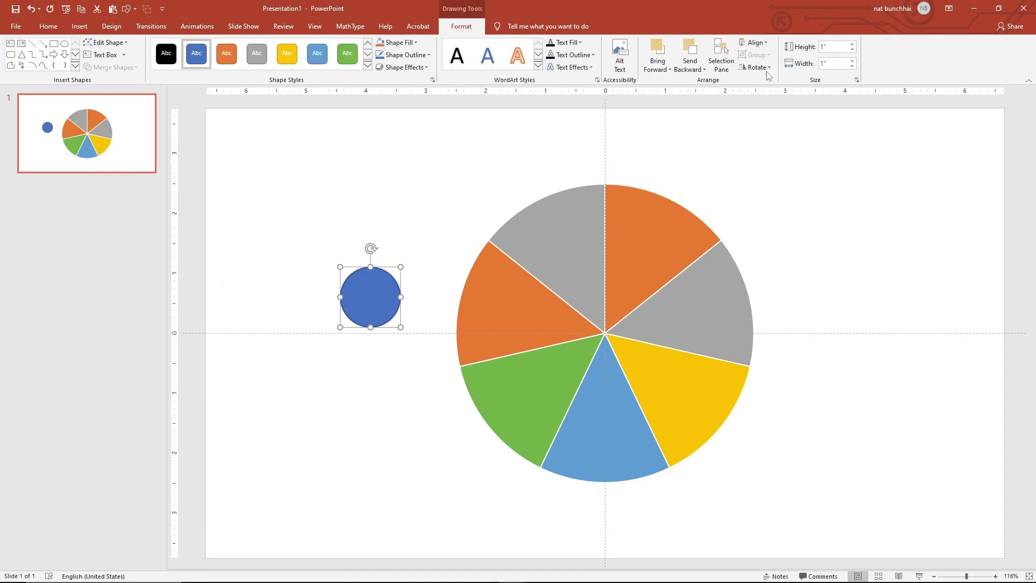
- Resize the circle to 3" height and width and move it onto the pie centre
left_click(845, 46)
type("3")
key("Tab")
type("3")
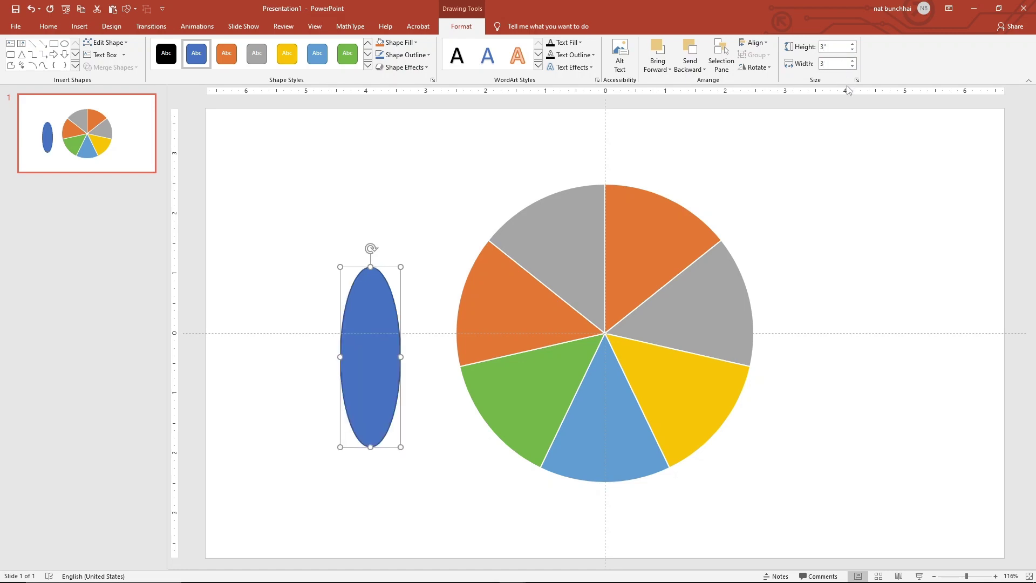
left_click(810, 259)
mouse_move(405, 386)
left_mouse_down()
mouse_move(571, 365)
mouse_move(575, 373)
mouse_move(577, 363)
left_mouse_up()
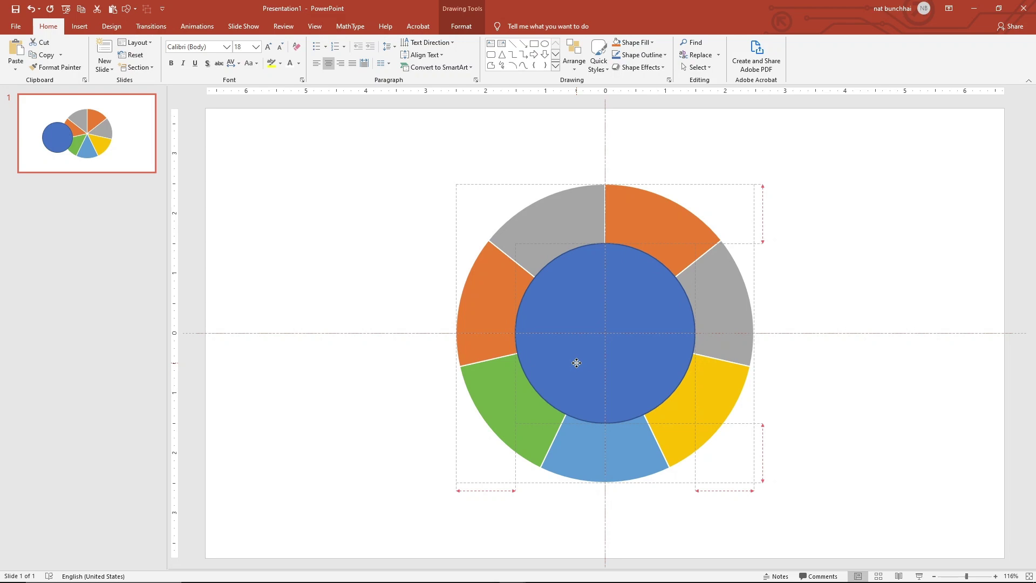
- Select the blue centre circle on its own and copy it
left_click(1025, 441)
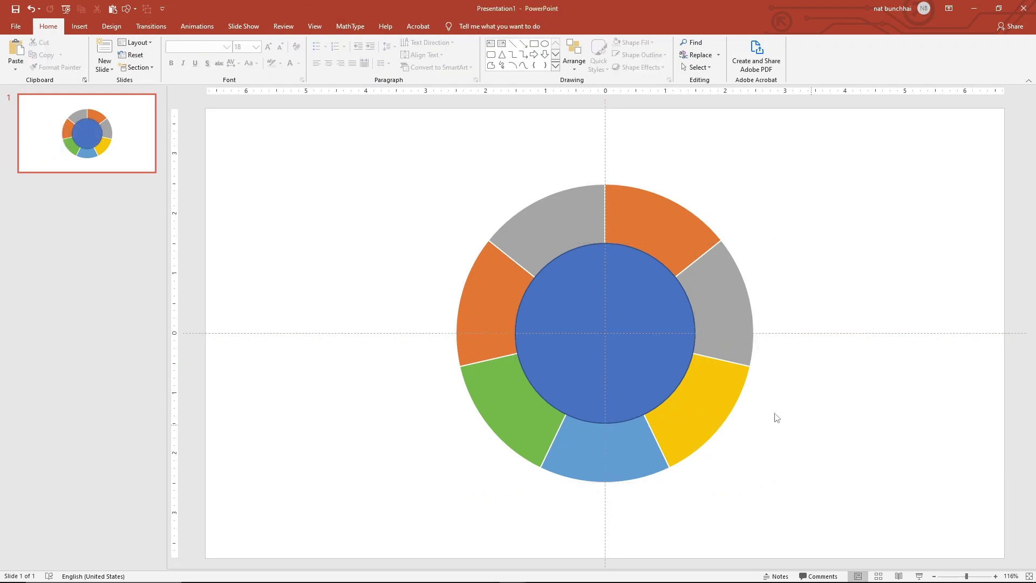
left_click(608, 352)
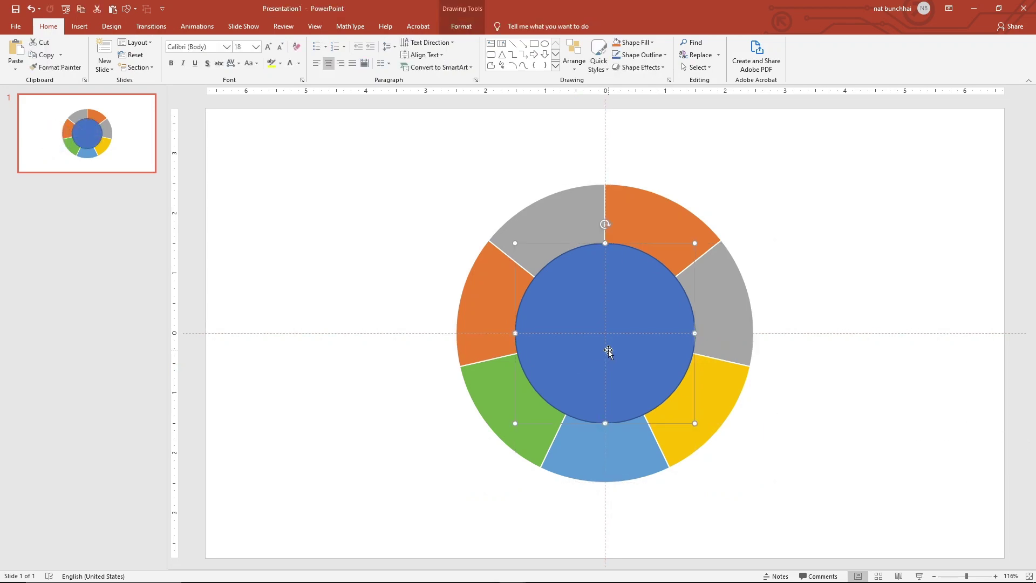
left_click(678, 227)
left_click(630, 332)
right_click(630, 331)
left_click(644, 348)
- Paste seven staggered copies of the circle over the pie and select the topmost one
left_click(15, 50)
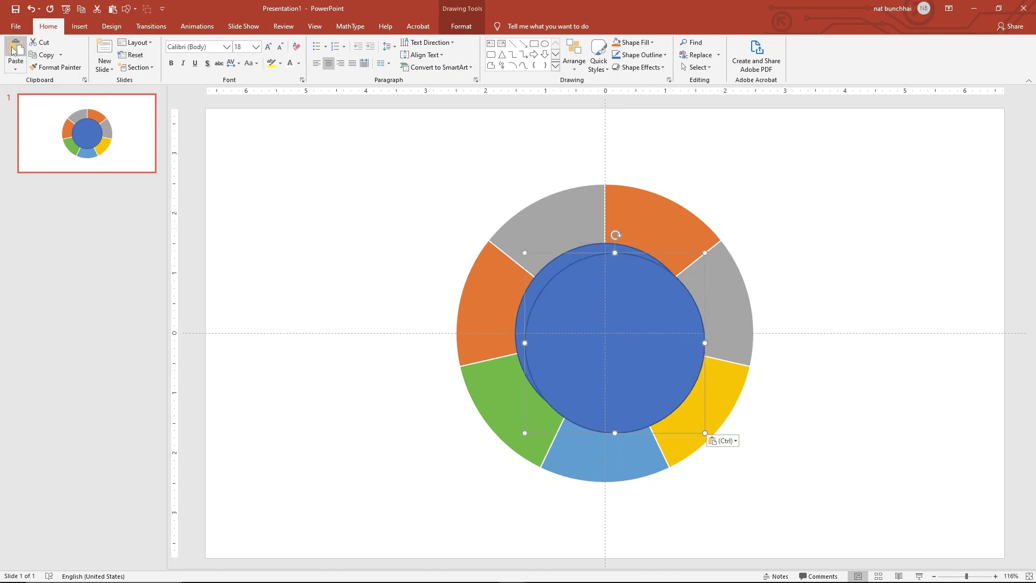
left_click(14, 49)
left_click(14, 50)
left_click(14, 50)
left_click(14, 50)
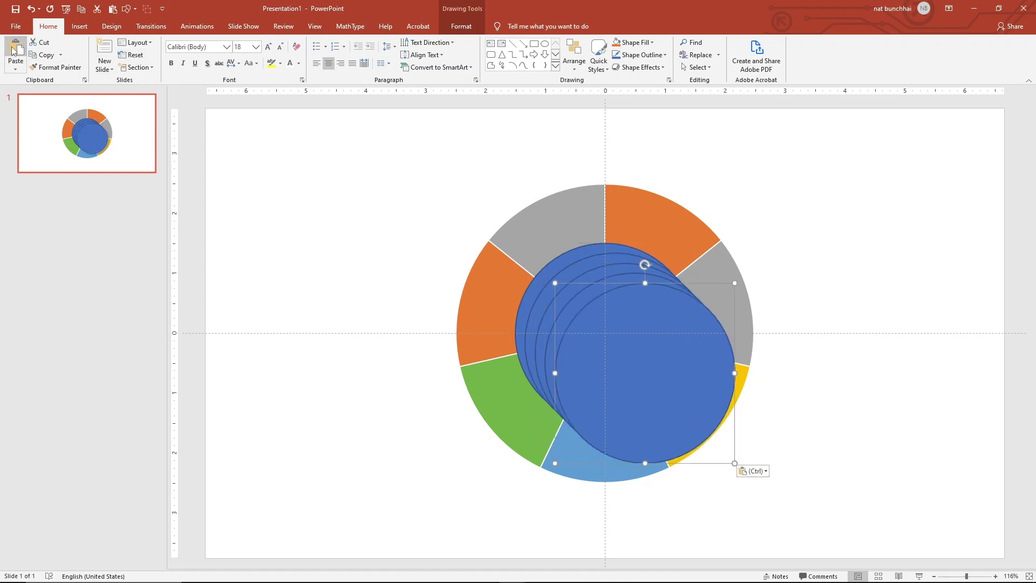
left_click(14, 49)
left_click(14, 50)
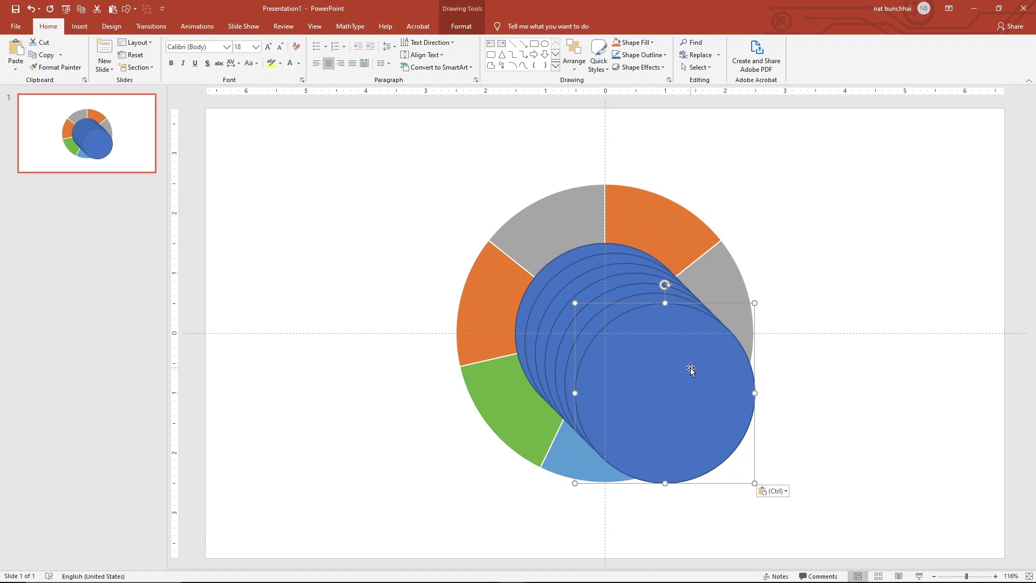
left_click(860, 398)
left_click(663, 354)
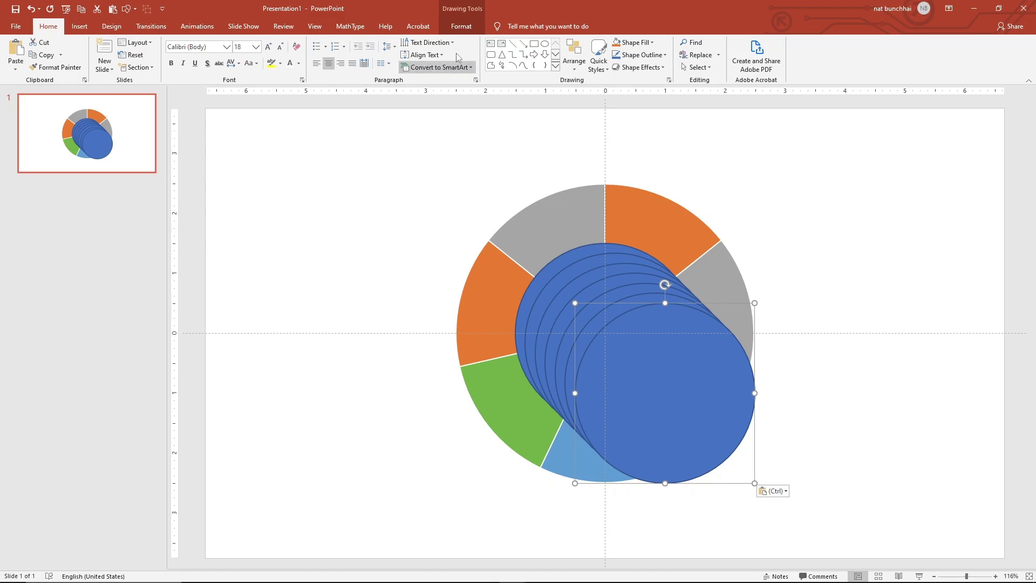
left_click(456, 27)
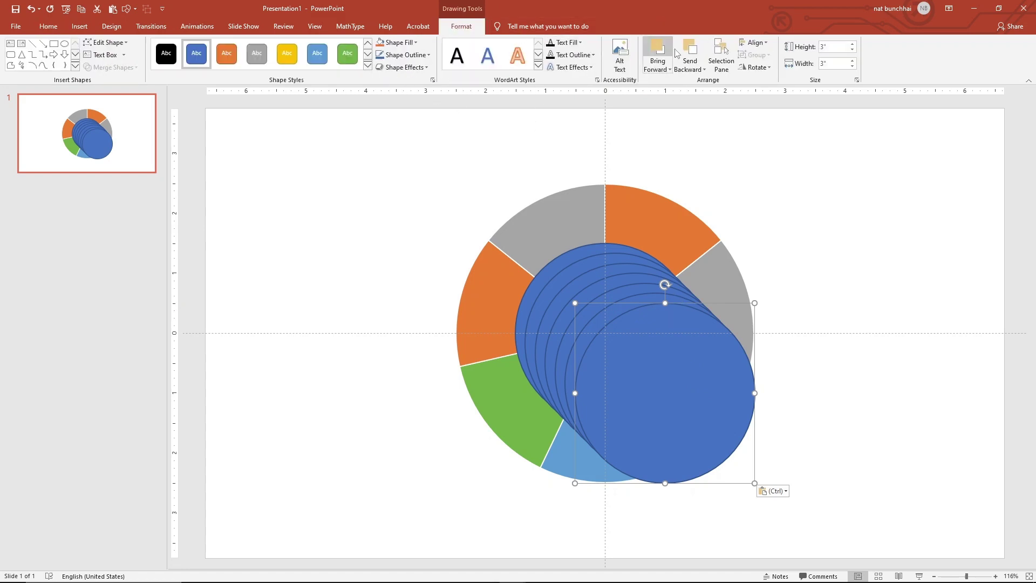
- Select all the stacked blue circle copies in the Selection Pane
left_click(734, 52)
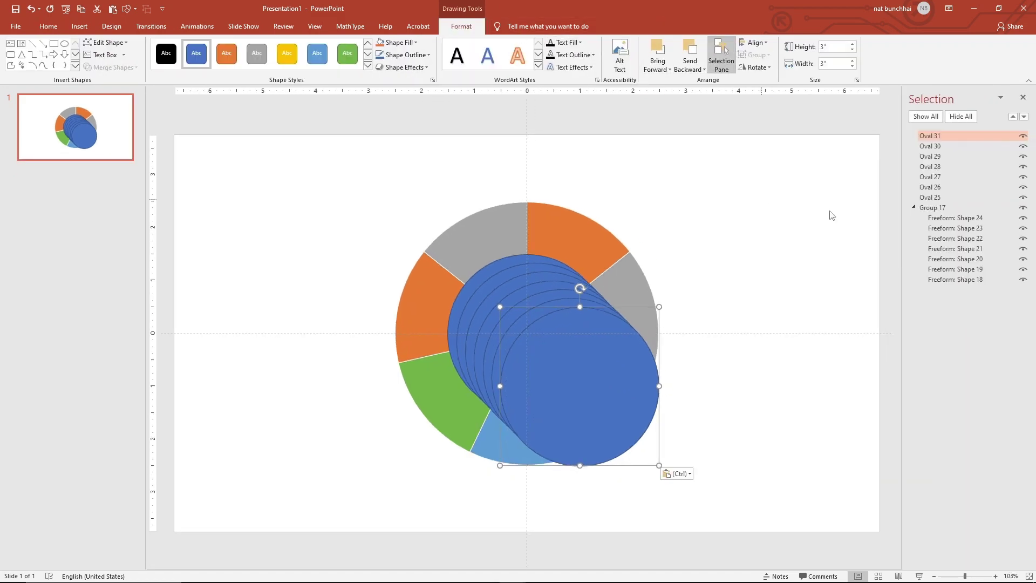
left_click(564, 303, "shift")
left_click(563, 294, "shift")
left_click(553, 289, "shift")
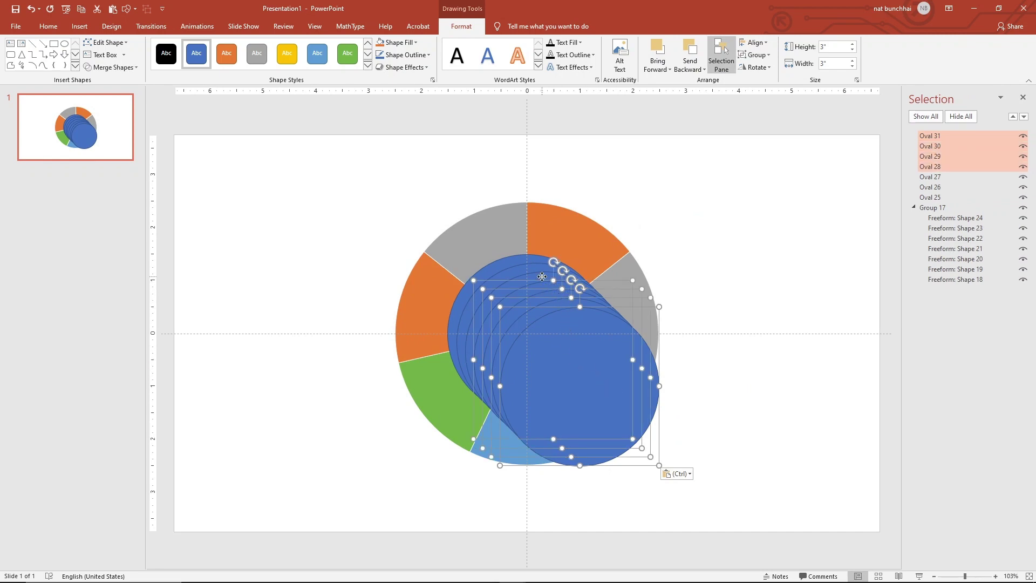
left_click(545, 276, "shift")
left_click(536, 269, "shift")
left_click(528, 261, "shift")
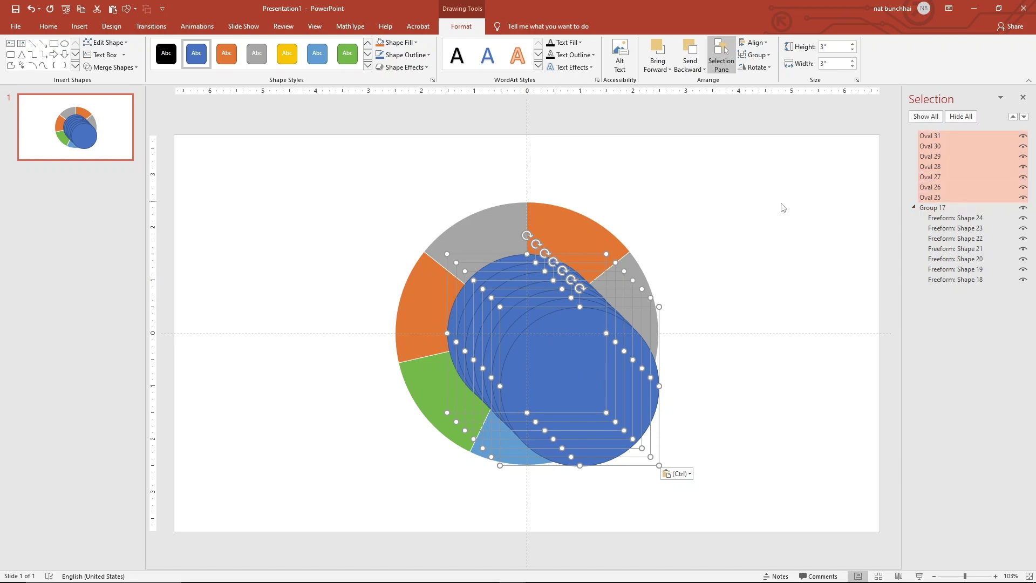
- Align the circles center and middle, then move the stack to the ring's centre
right_click(556, 348)
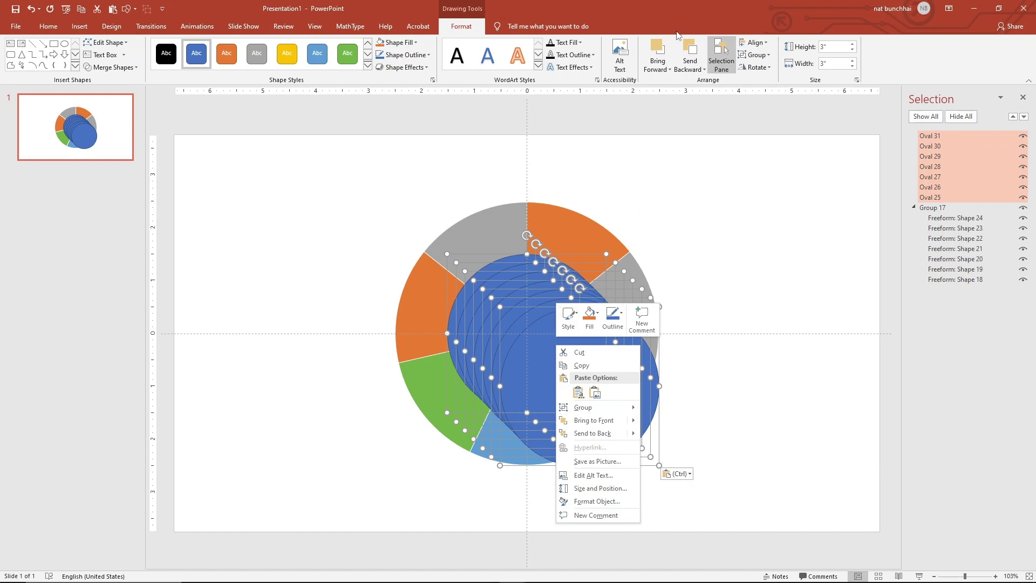
left_click(763, 48)
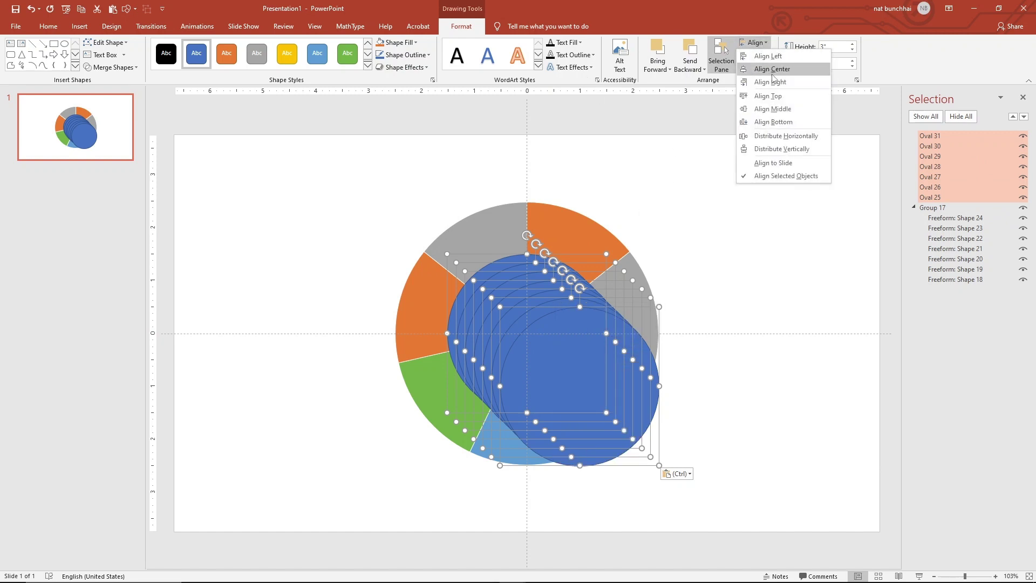
left_click(785, 70)
left_click(755, 42)
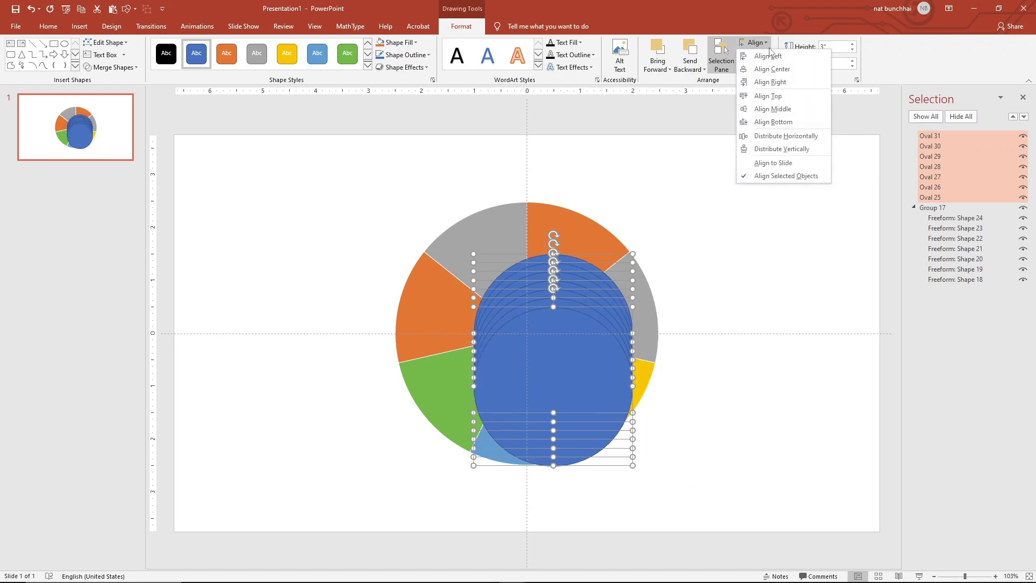
left_click(779, 111)
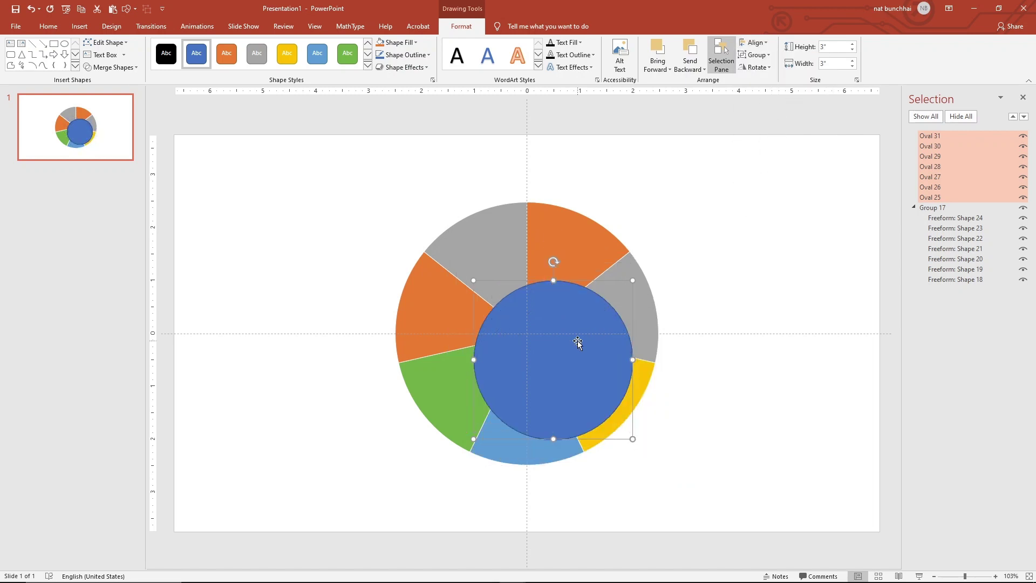
left_click_drag(574, 317, 547, 291)
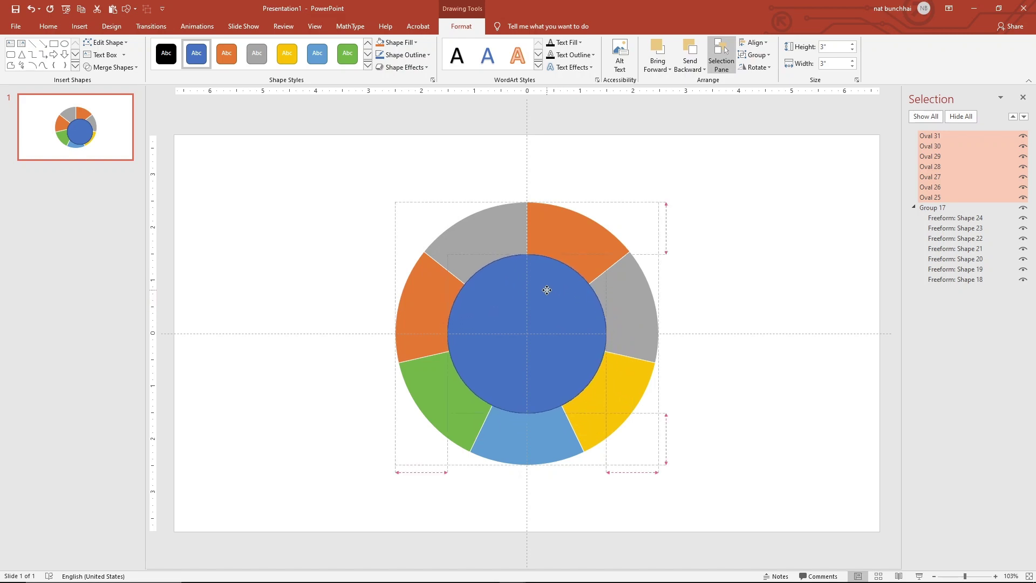
left_click_drag(547, 290, 547, 290)
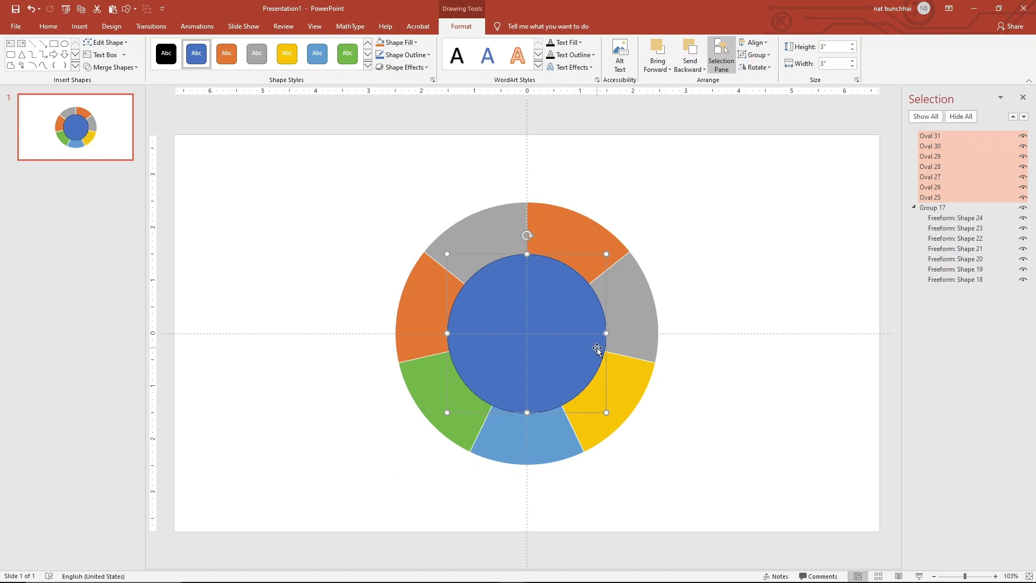
left_click(687, 369)
- Ungroup the ring into separate segment shapes
left_click(582, 247)
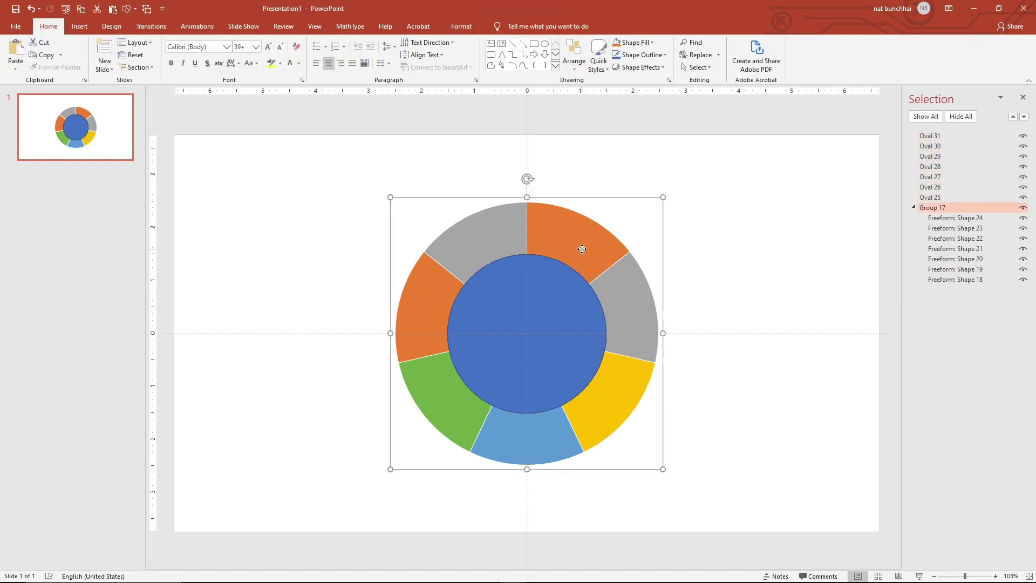
right_click(571, 229)
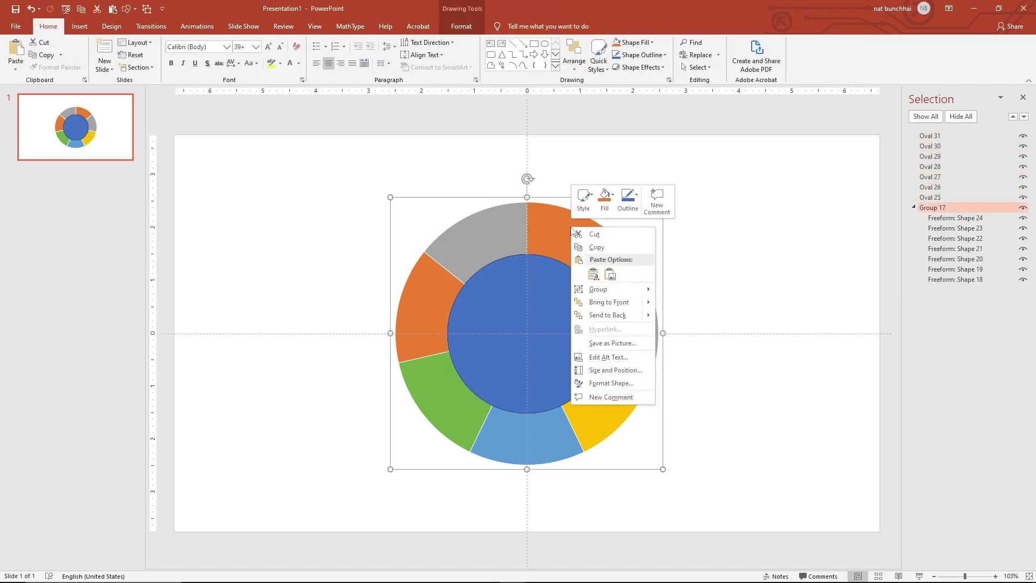
mouse_move(599, 290)
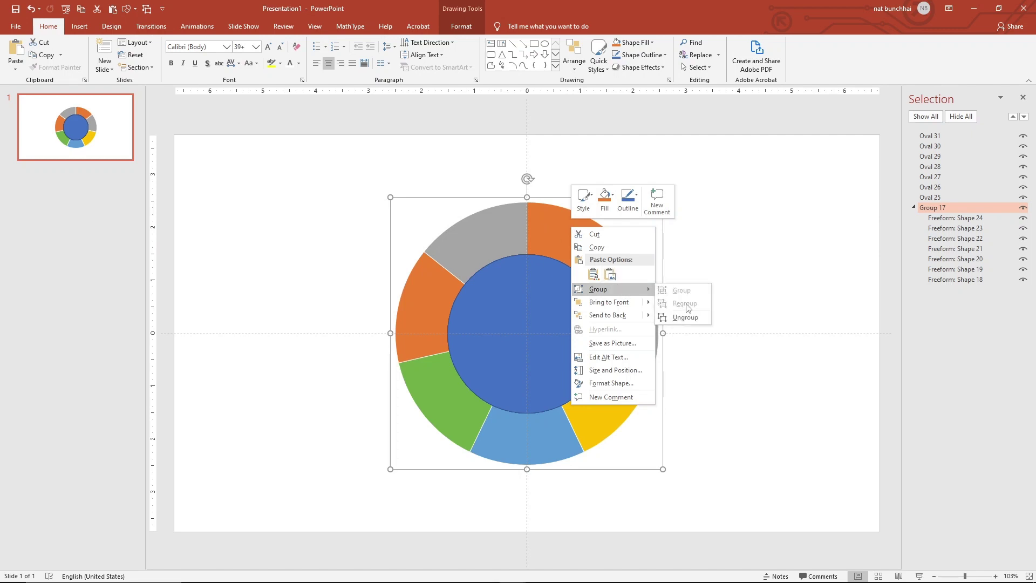
left_click(685, 321)
left_click(722, 282)
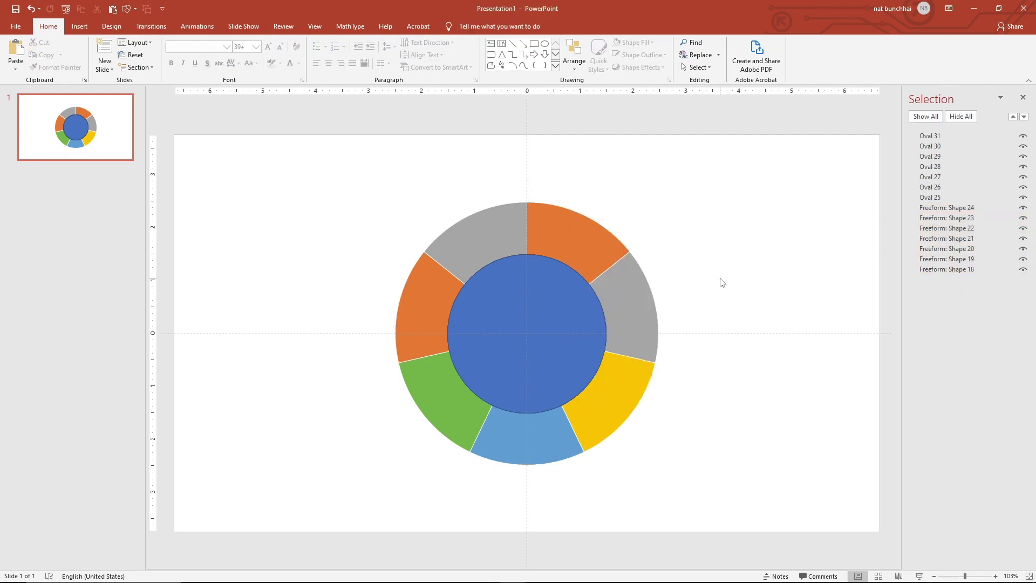
- Subtract a blue circle from the top-right orange segment with Merge Shapes
left_click(532, 318)
left_click(659, 259)
left_click(555, 252)
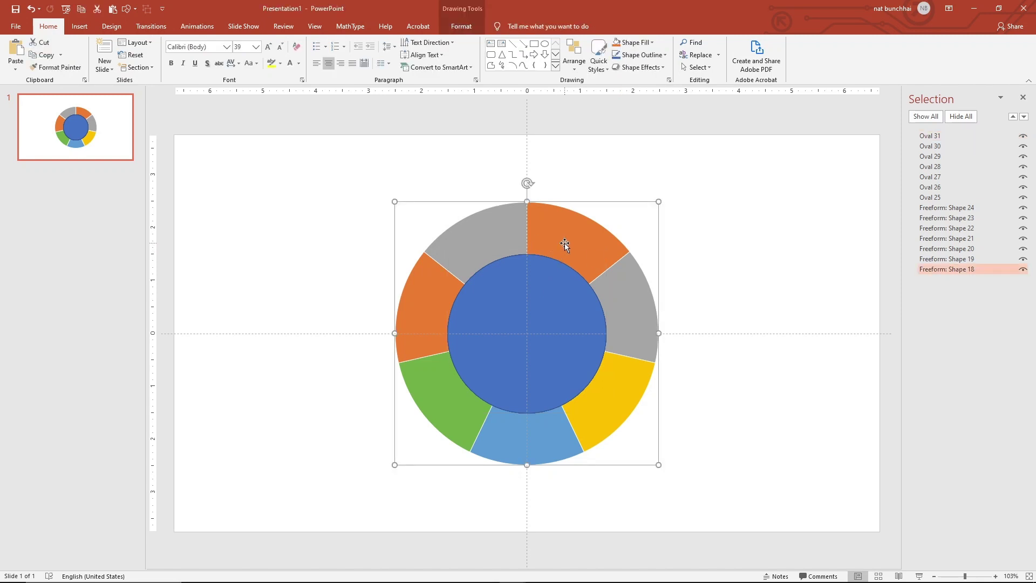
left_click(543, 277, "ctrl")
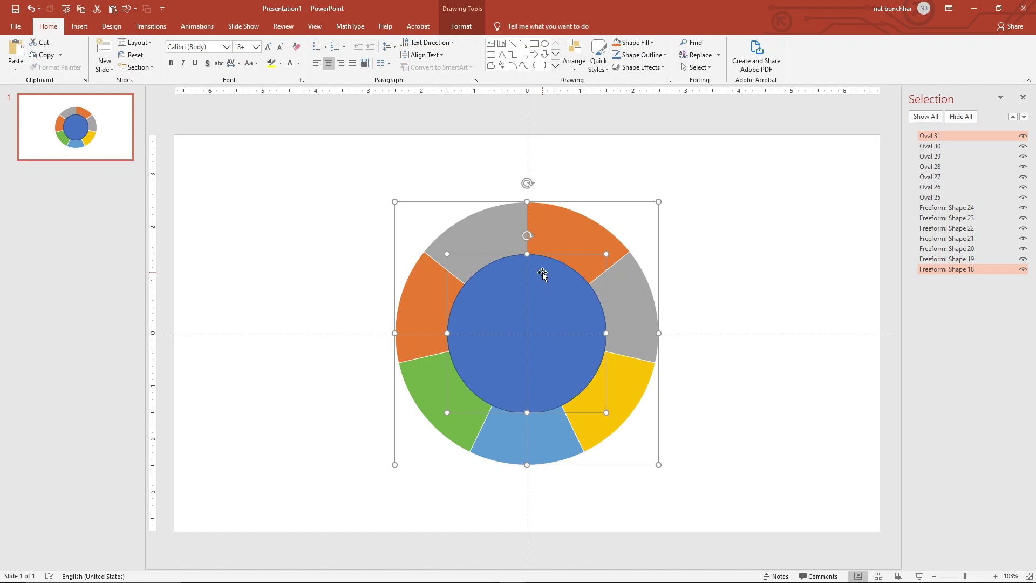
left_click(470, 29)
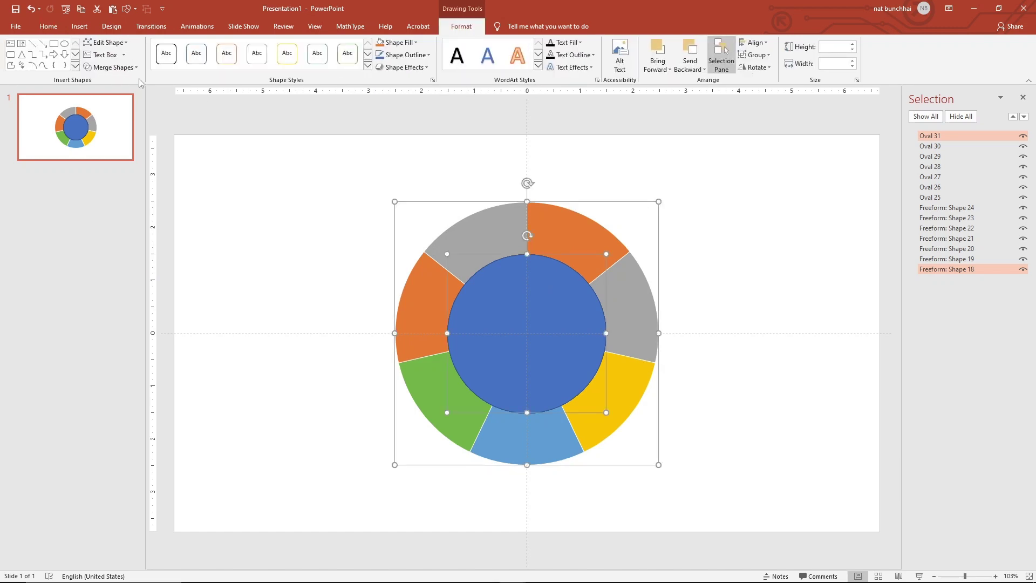
left_click(123, 68)
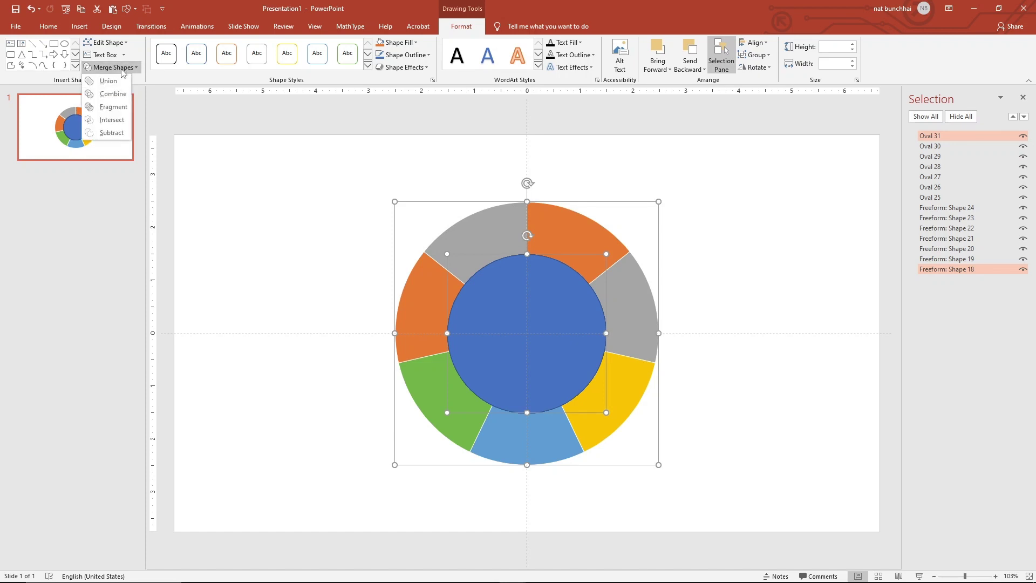
left_click(107, 135)
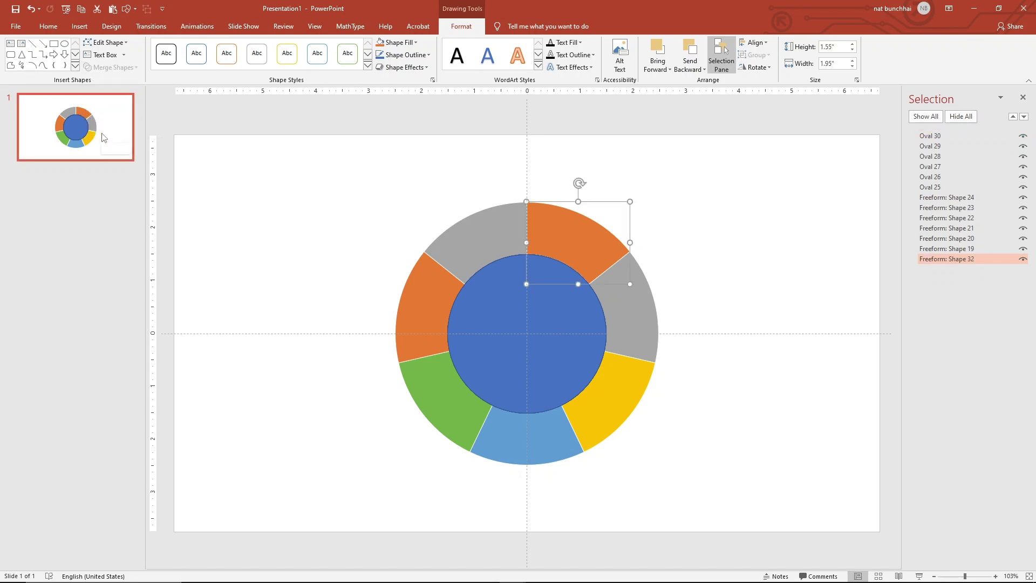
- Subtract blue circles from the right grey and yellow segments
left_click(635, 327)
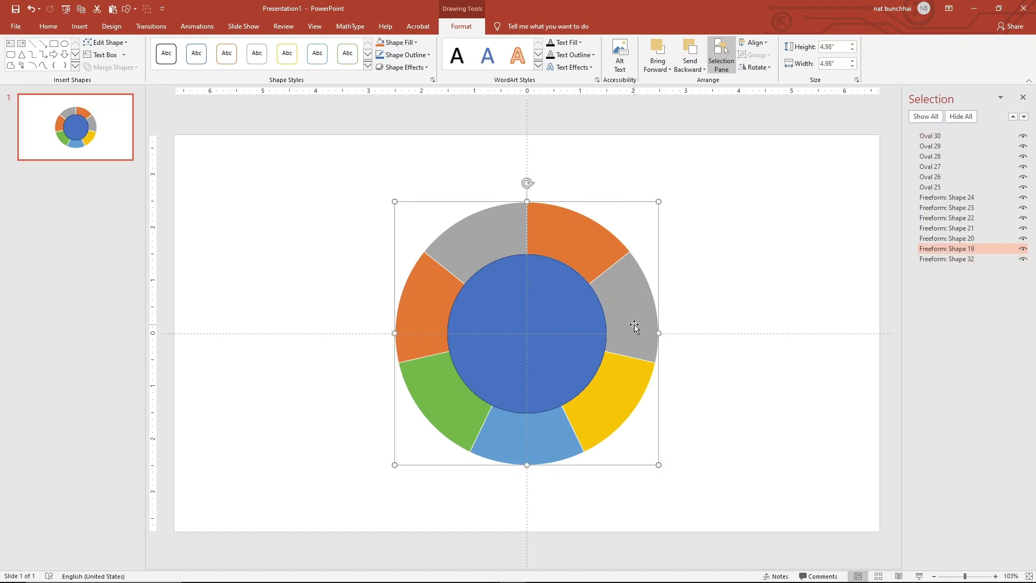
left_click(547, 320, "shift")
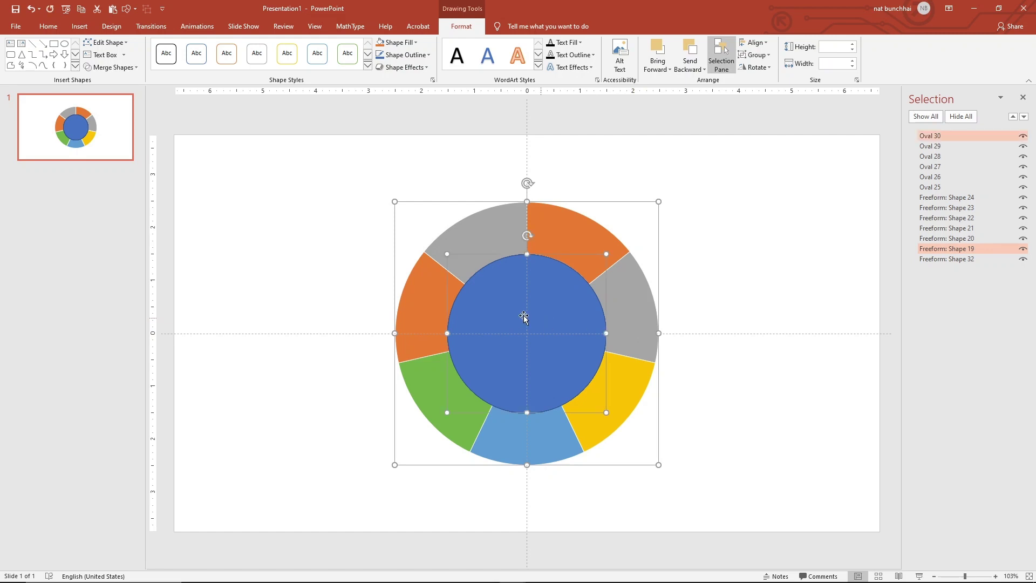
left_click(115, 68)
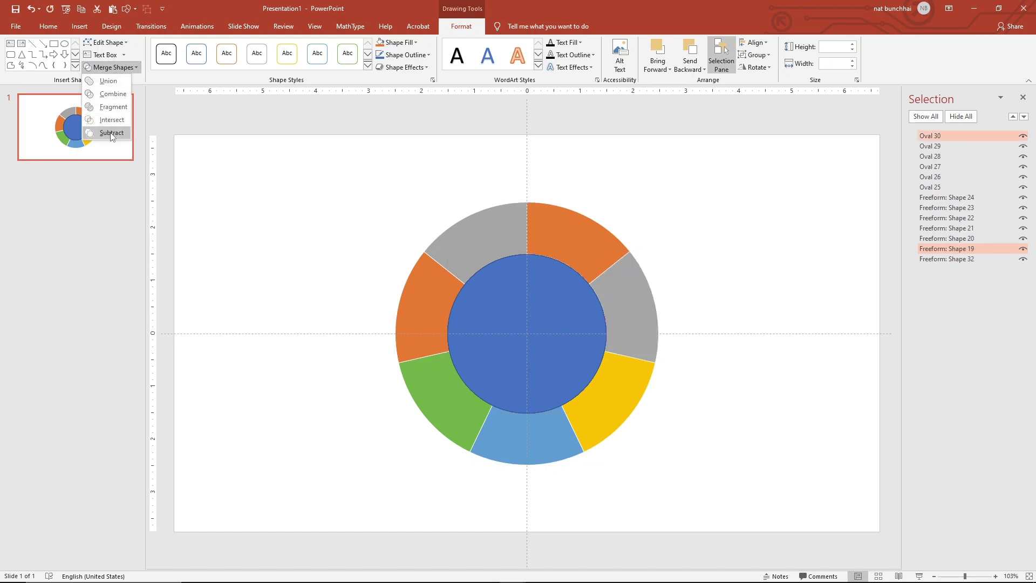
left_click(111, 133)
left_click(607, 409)
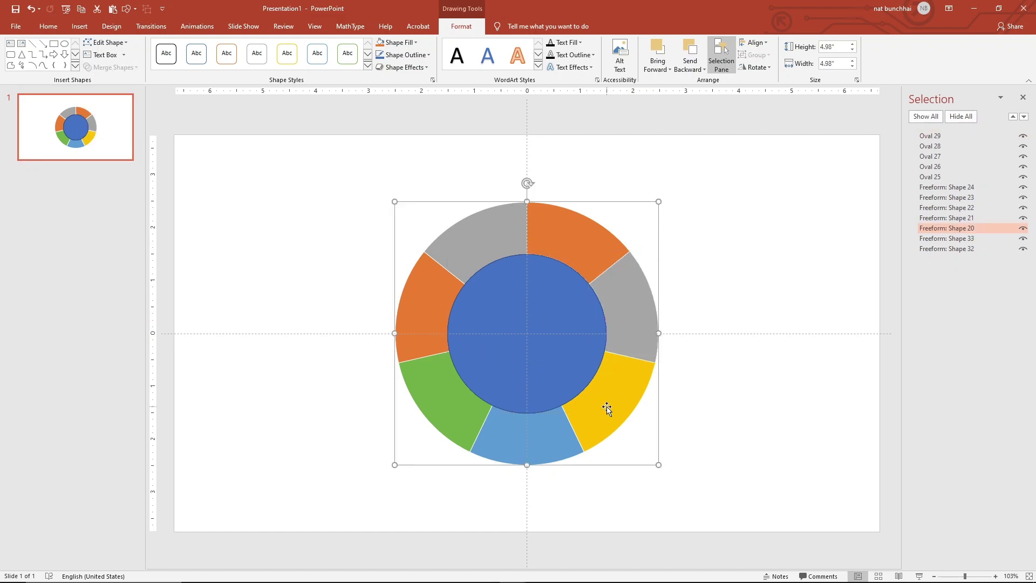
left_click(562, 369, "shift")
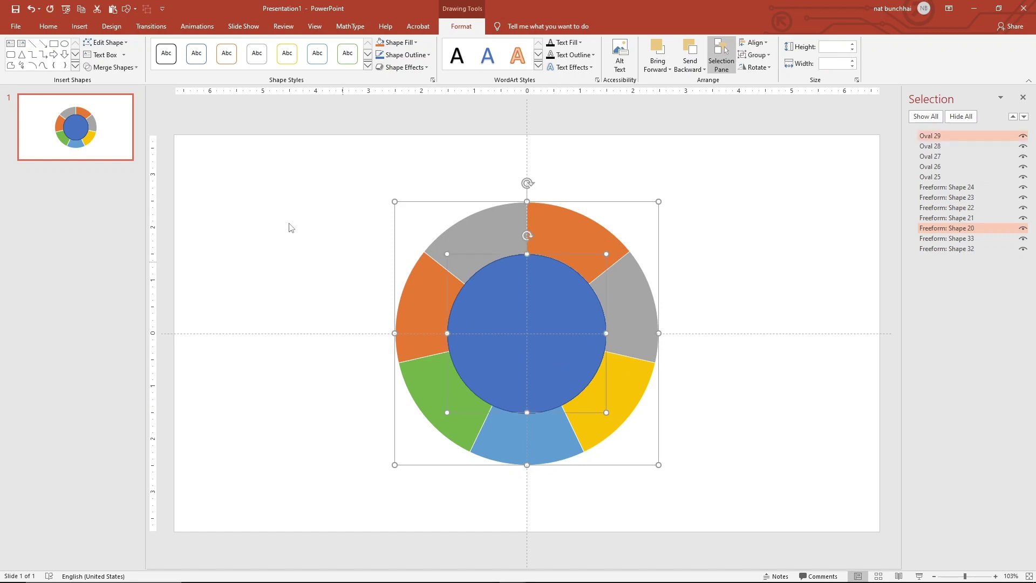
left_click(111, 67)
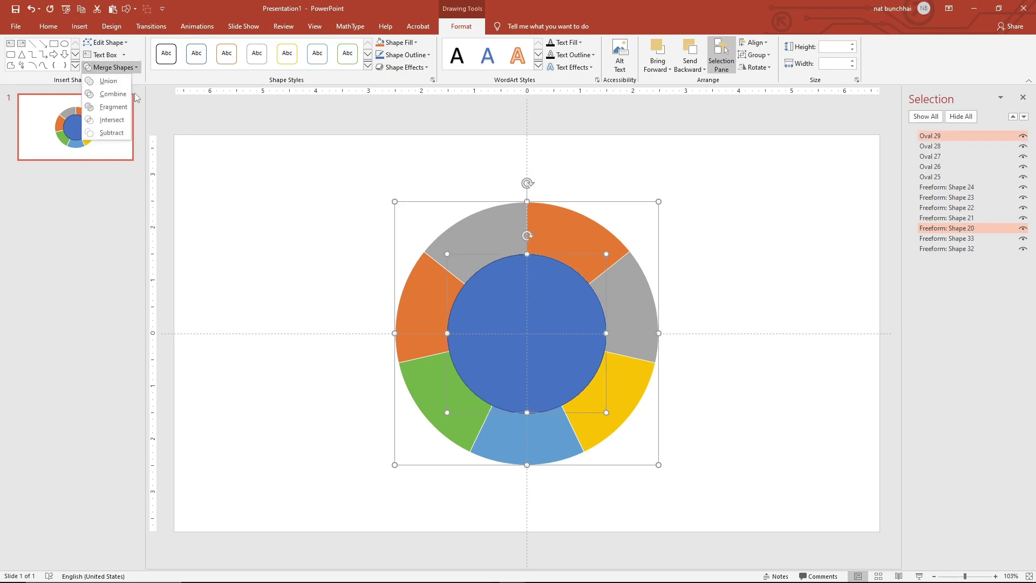
left_click(111, 133)
- Subtract blue circles from the bottom blue and green segments
left_click(530, 444)
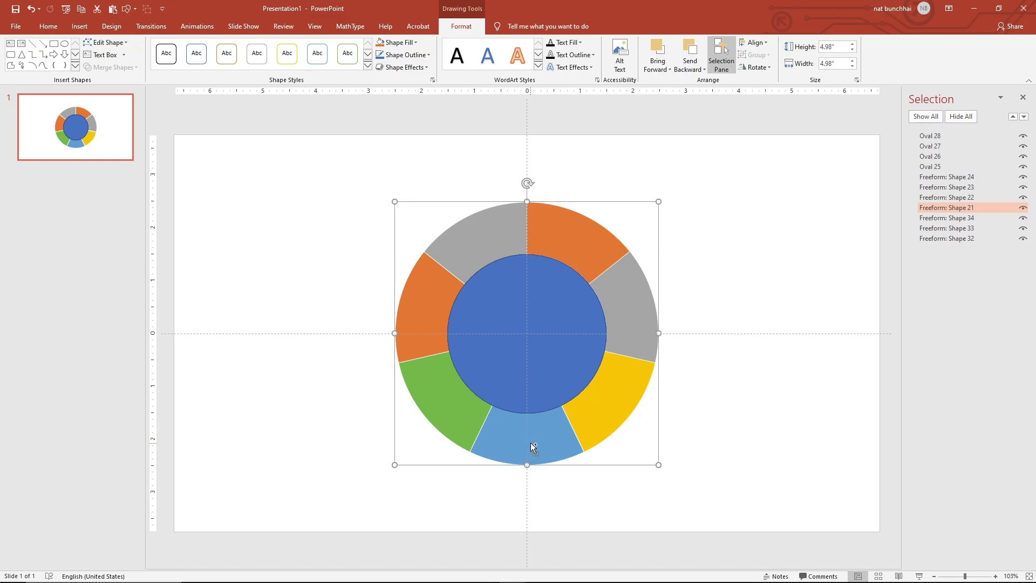
left_click(544, 366, "shift")
left_click(112, 67)
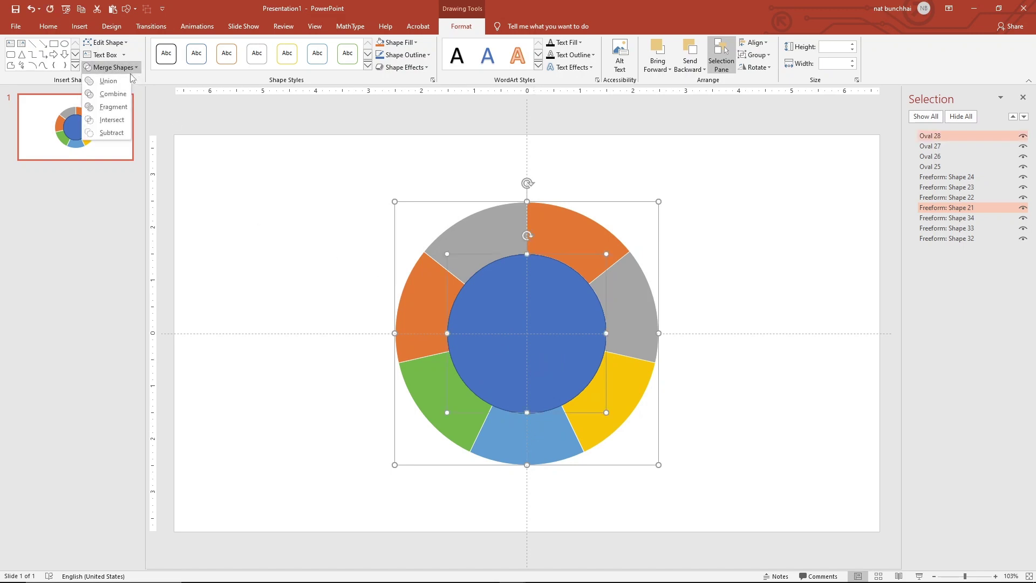
left_click(115, 134)
left_click(458, 384)
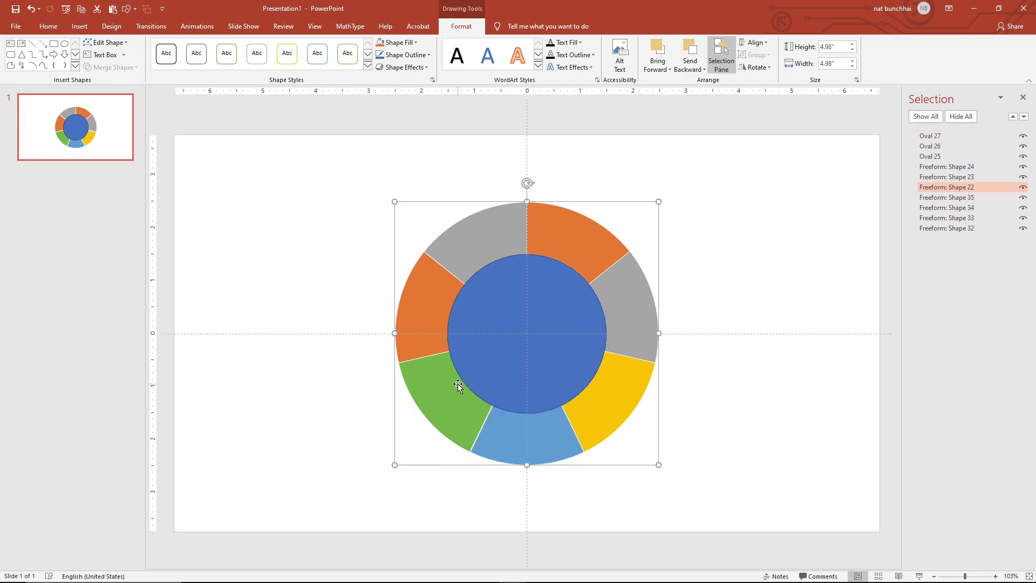
left_click(511, 348, "shift")
left_click(88, 67)
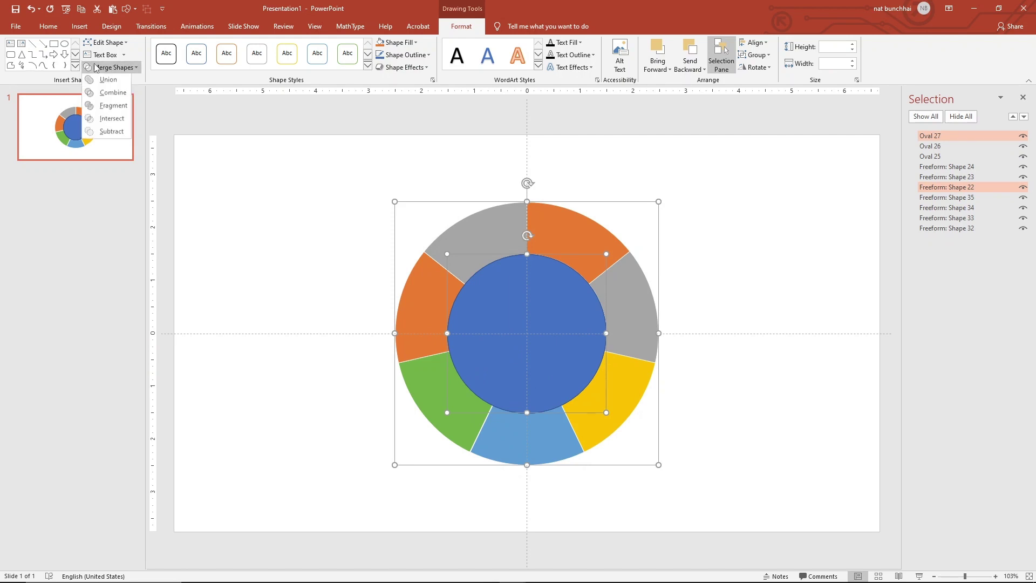
left_click(112, 135)
- Subtract the last circles from the left orange and top-left grey segments
left_click(418, 300)
left_click(491, 313, "shift")
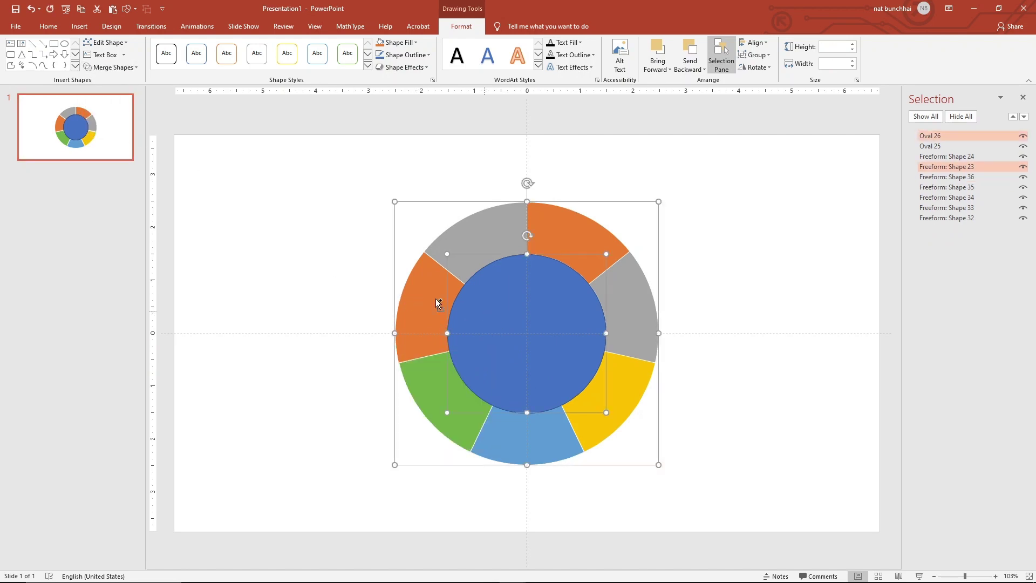
left_click(112, 67)
left_click(113, 133)
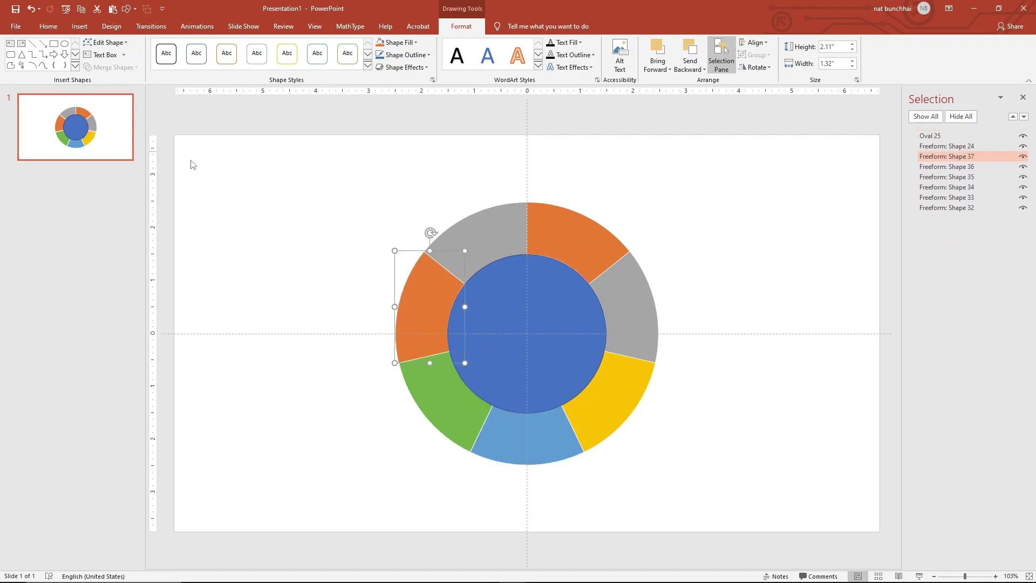
left_click(473, 251)
left_click(495, 275, "shift")
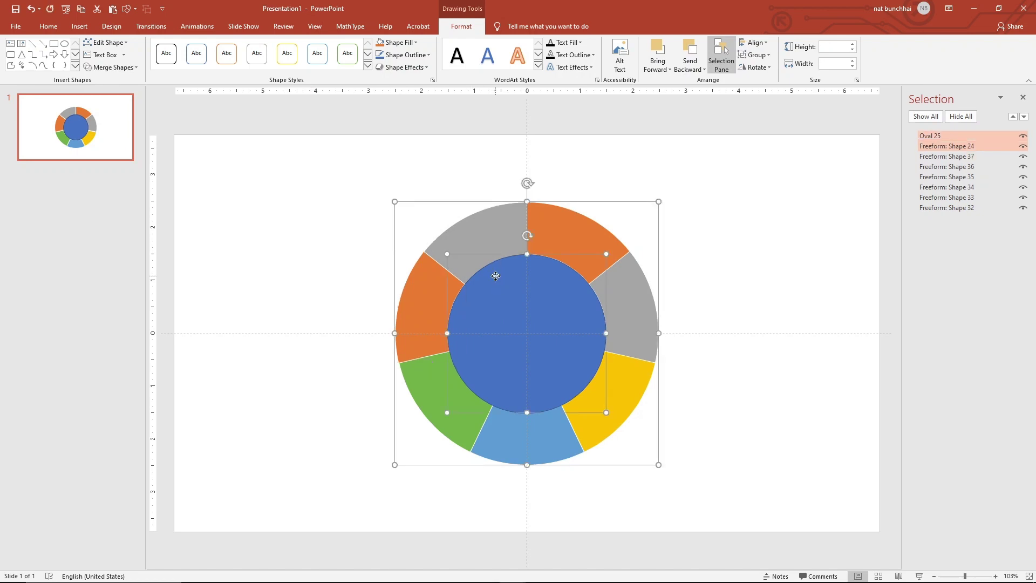
left_click(112, 67)
left_click(113, 133)
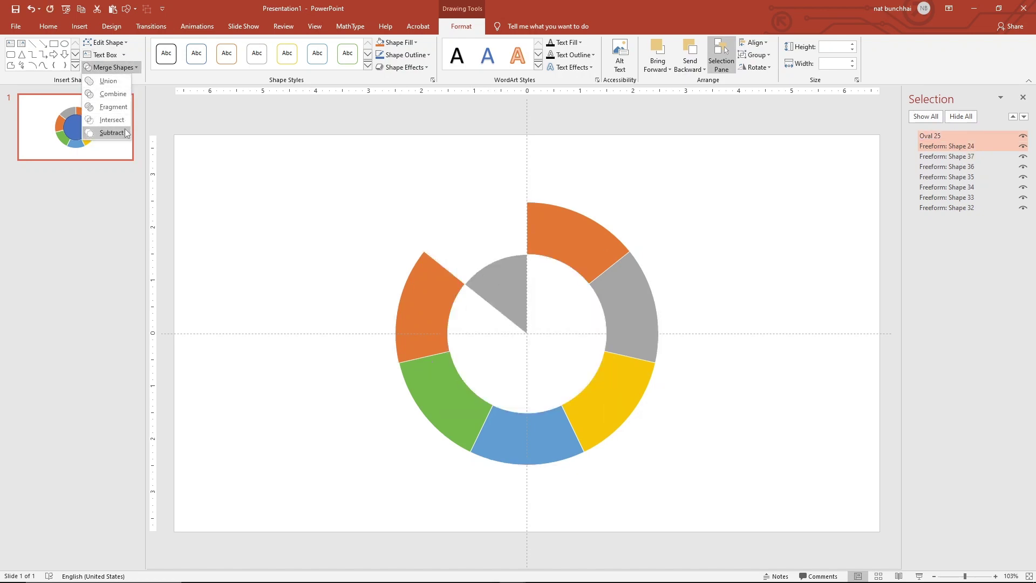
left_click(125, 132)
left_click(300, 214)
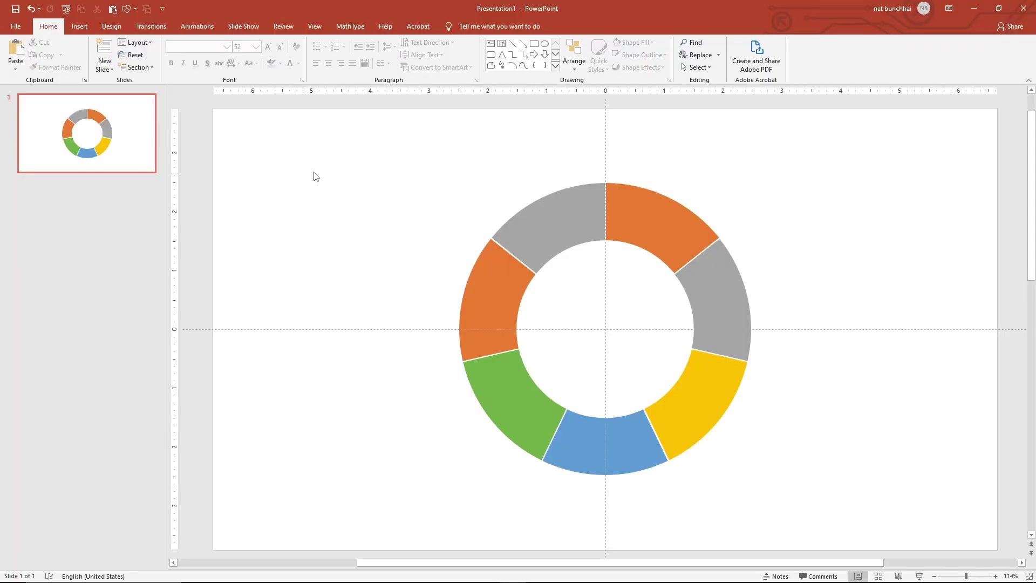
- Zoom out and place the switch, printer and router photos down the slide's left side
left_click(315, 26)
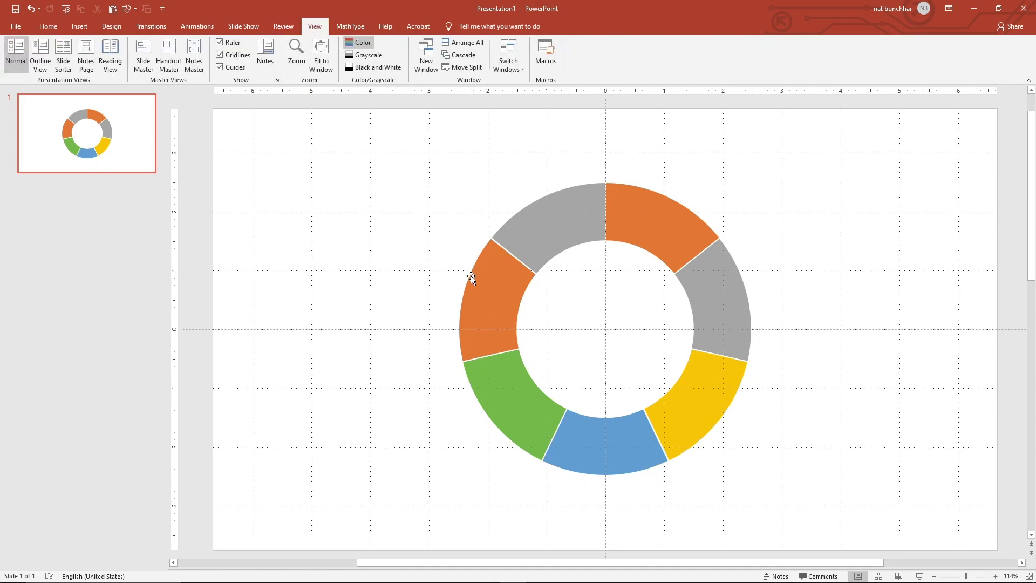
scroll(464, 282, "down", 4)
left_click(264, 181)
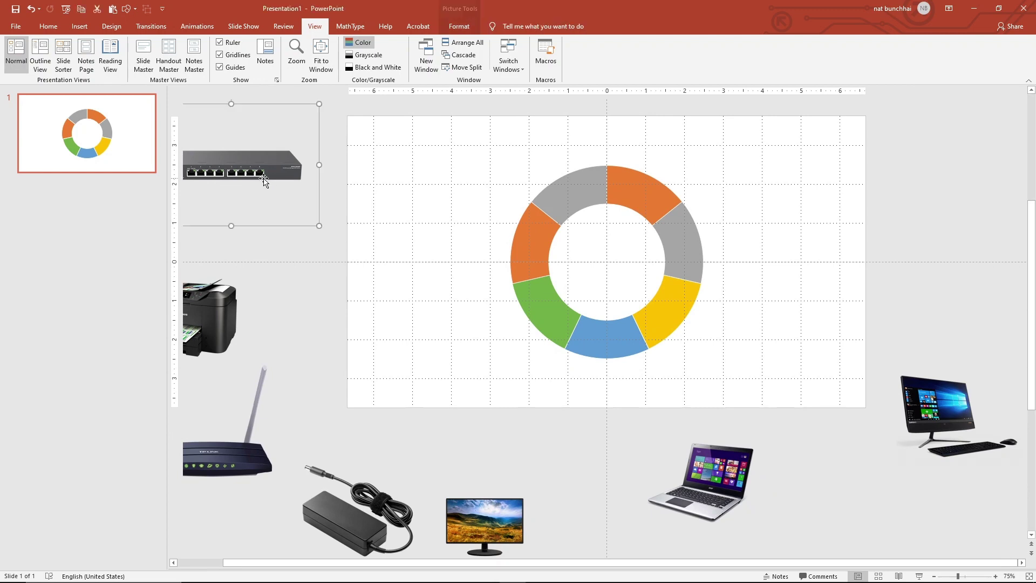
left_click_drag(265, 181, 467, 181)
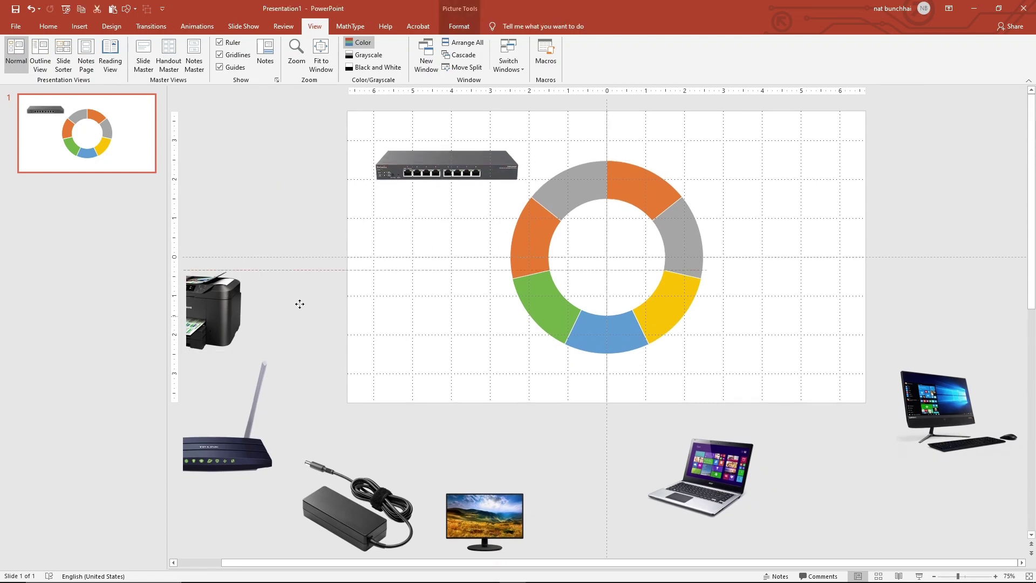
left_click_drag(299, 304, 522, 275)
mouse_move(232, 452)
left_mouse_down()
mouse_move(428, 400)
mouse_move(457, 367)
left_mouse_up()
- Place the power adapter, laptop, desktop and monitor photos on the right, then zoom to 125%
left_click(357, 510)
mouse_move(356, 510)
left_mouse_down()
mouse_move(747, 338)
mouse_move(824, 350)
left_mouse_up()
left_click_drag(711, 488, 826, 248)
left_click_drag(936, 405, 812, 132)
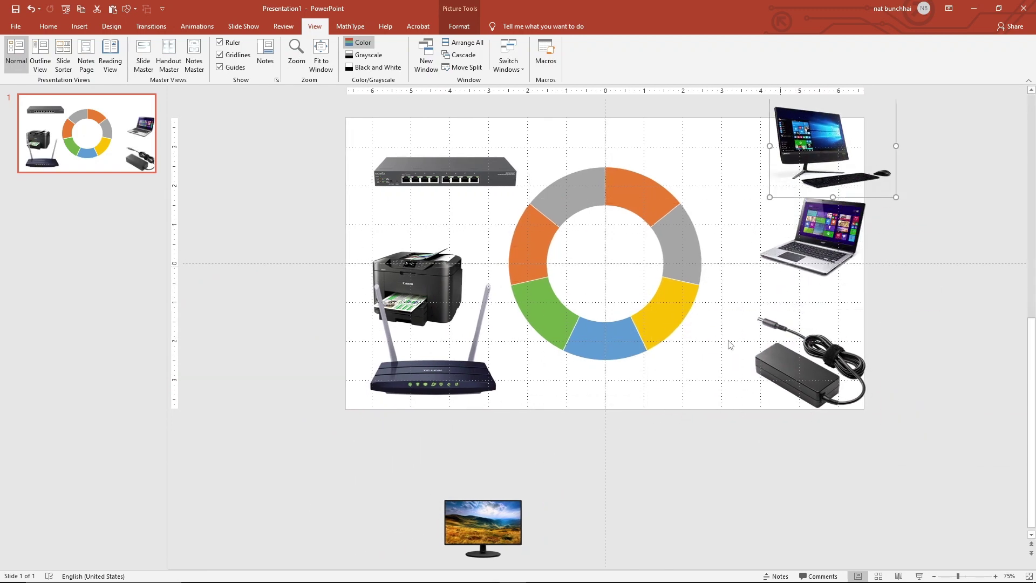
left_click_drag(483, 526, 725, 157)
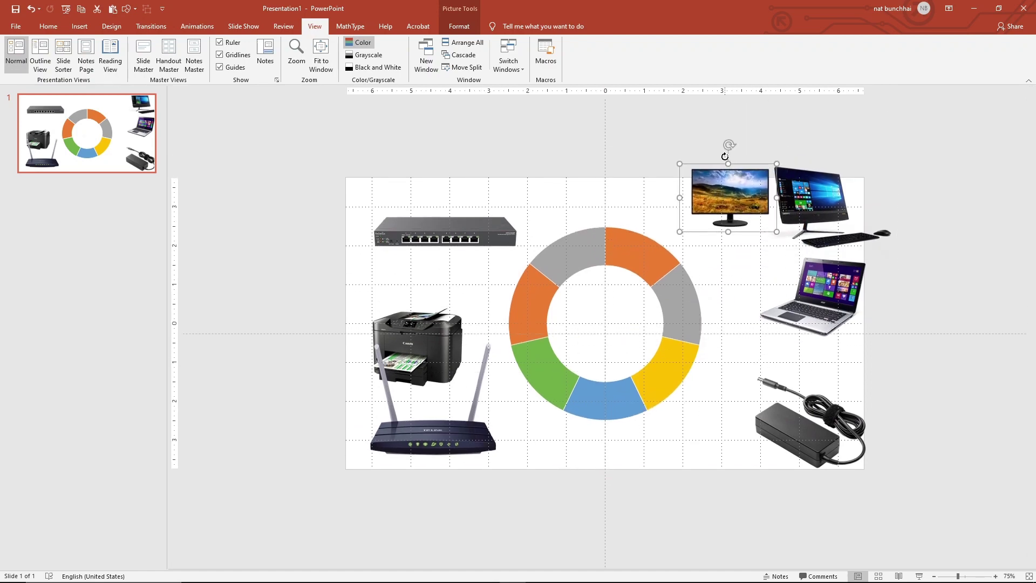
scroll(720, 350, "up", 4, "ctrl")
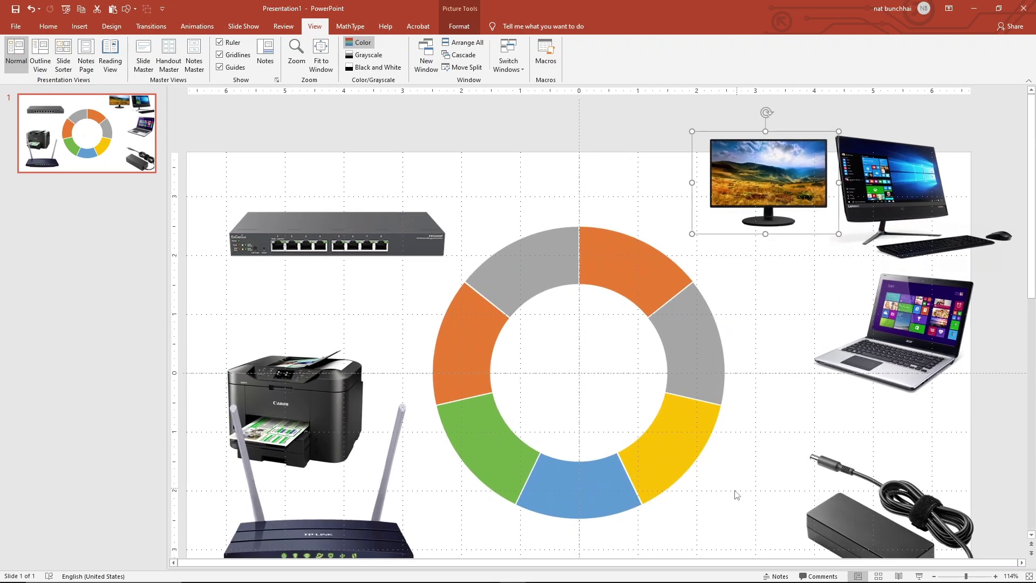
scroll(732, 494, "up", 1, "ctrl")
scroll(750, 475, "down", 1)
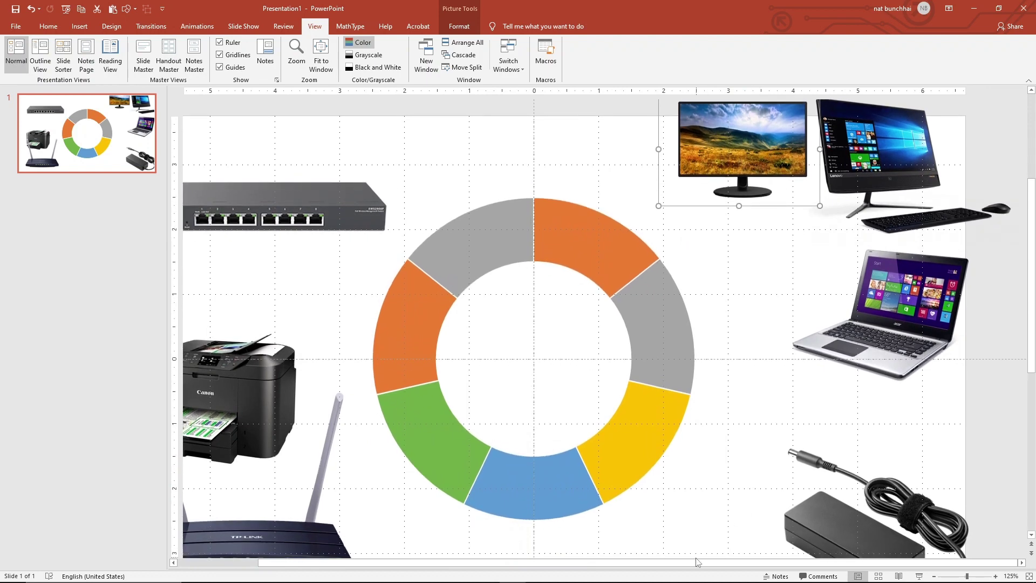
left_click_drag(696, 563, 663, 563)
scroll(756, 469, "down", 1)
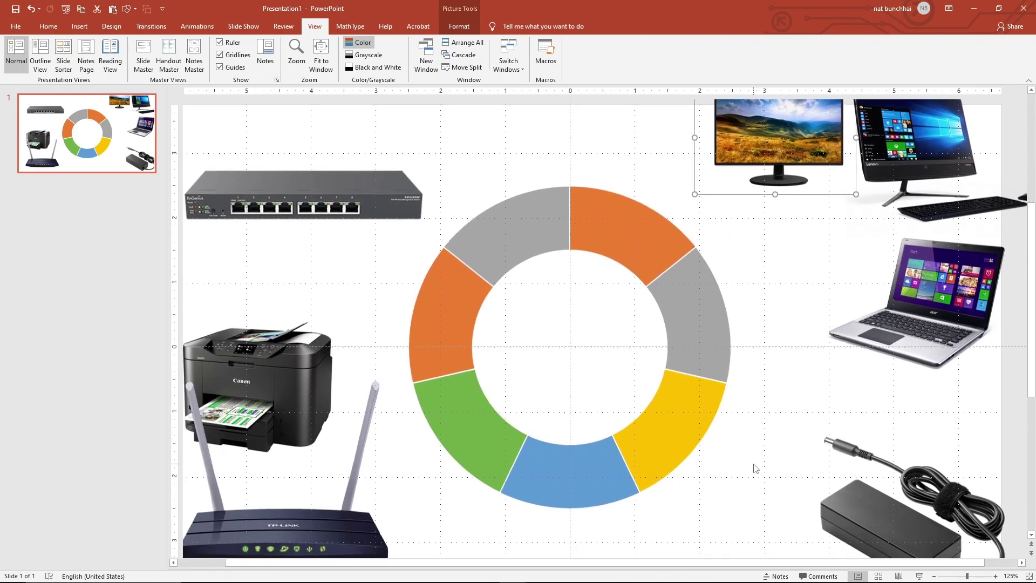
- Shrink the monitor photo to about a third and set it on the right grey segment
left_click(645, 250)
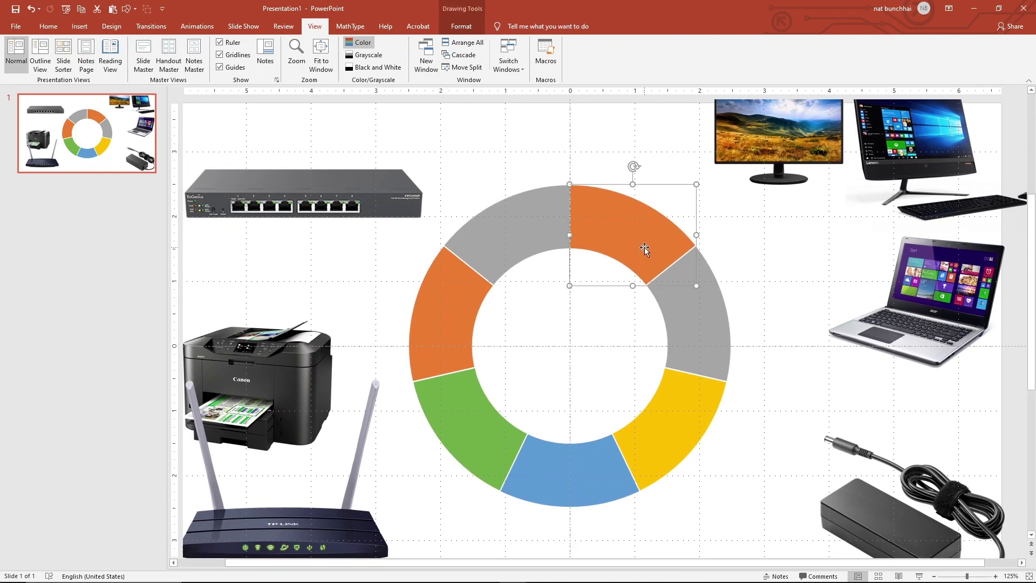
left_click(828, 345)
left_click(782, 225)
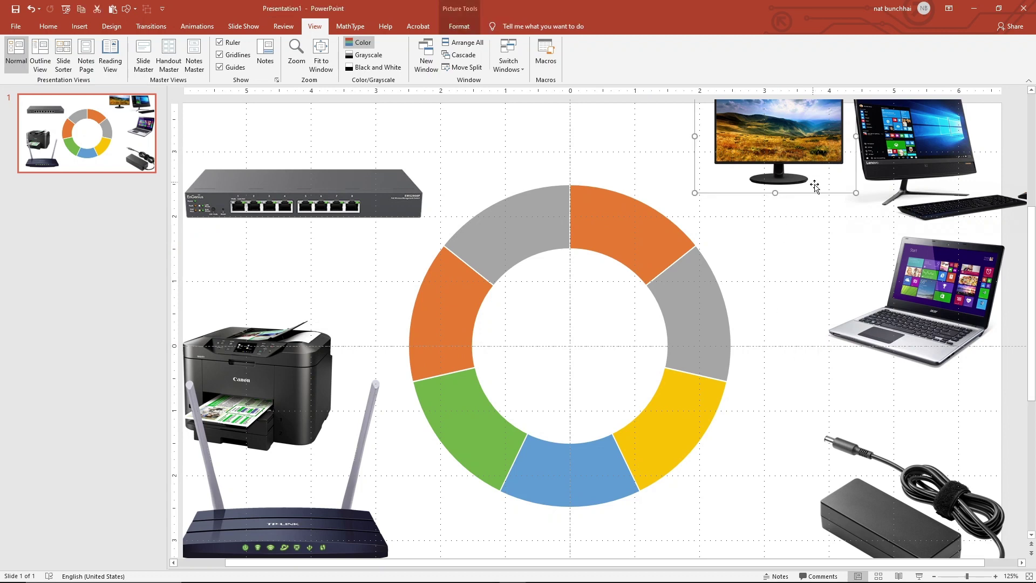
mouse_move(804, 178)
left_mouse_down()
mouse_move(774, 292)
mouse_move(754, 322)
left_mouse_up()
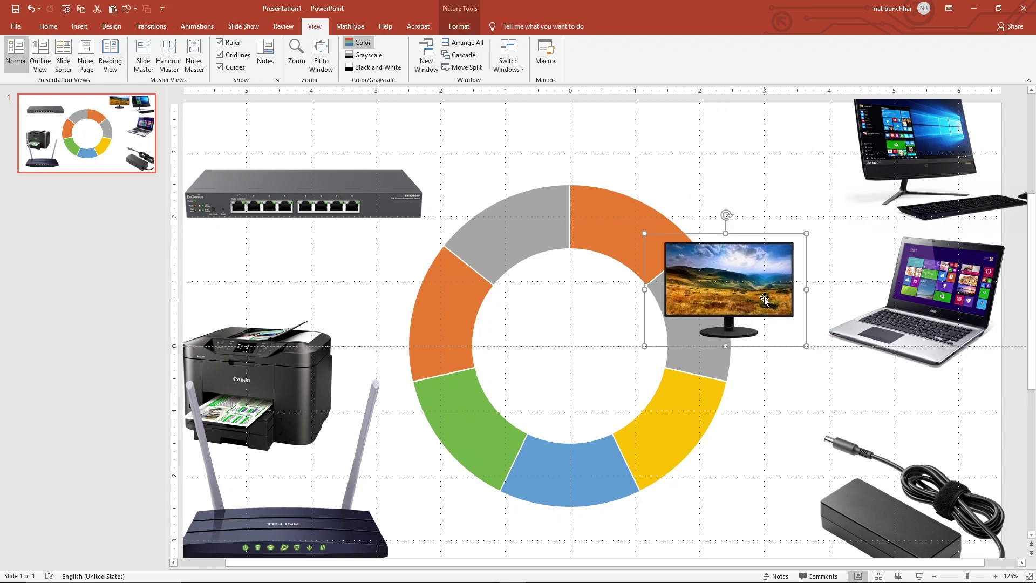
left_click(799, 241)
mouse_move(799, 242)
left_mouse_down()
mouse_move(718, 278)
mouse_move(736, 291)
mouse_move(700, 305)
mouse_move(700, 330)
left_mouse_up()
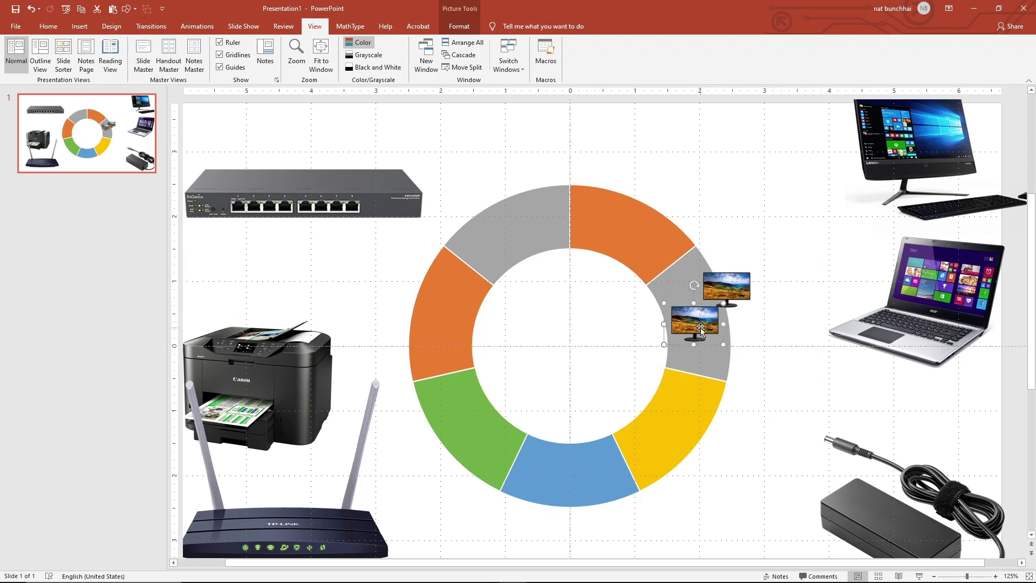
key("ctrl+z")
mouse_move(723, 289)
left_mouse_down()
mouse_move(689, 302)
mouse_move(723, 330)
mouse_move(711, 320)
left_mouse_up()
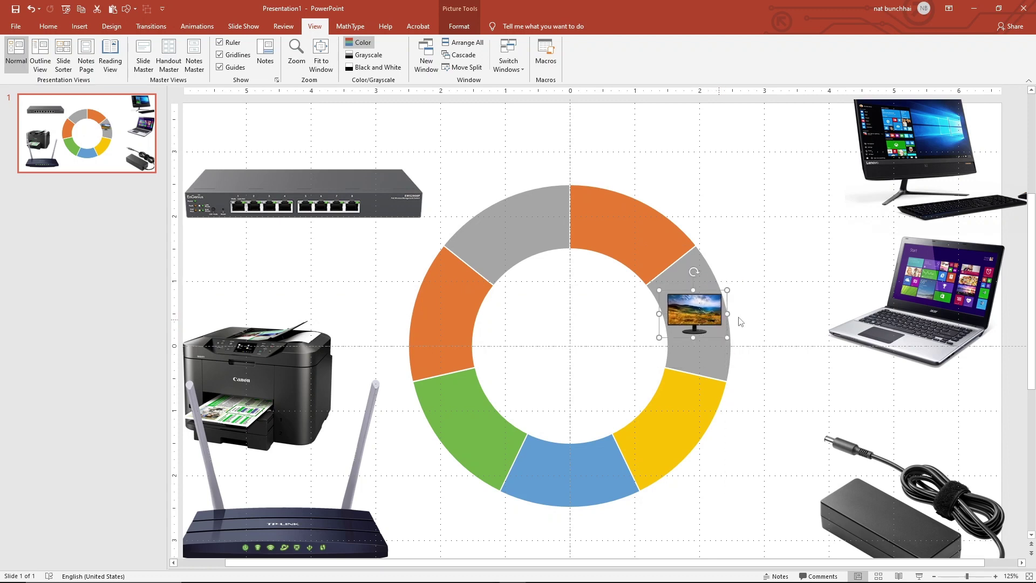
- Crop outward on all four sides so the monitor photo's frame covers the grey segment
right_click(692, 309)
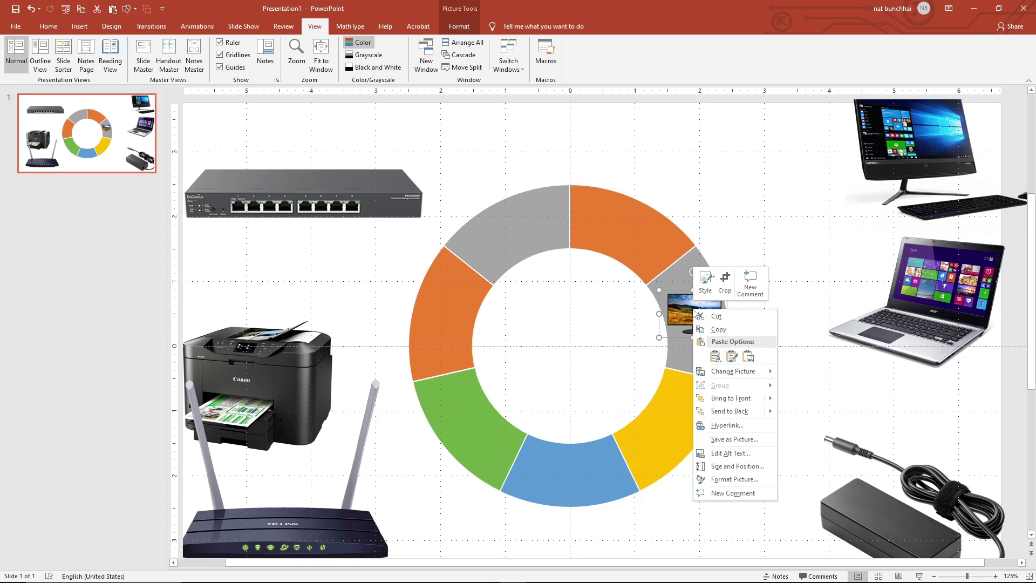
left_click(725, 279)
left_click_drag(690, 290, 696, 236)
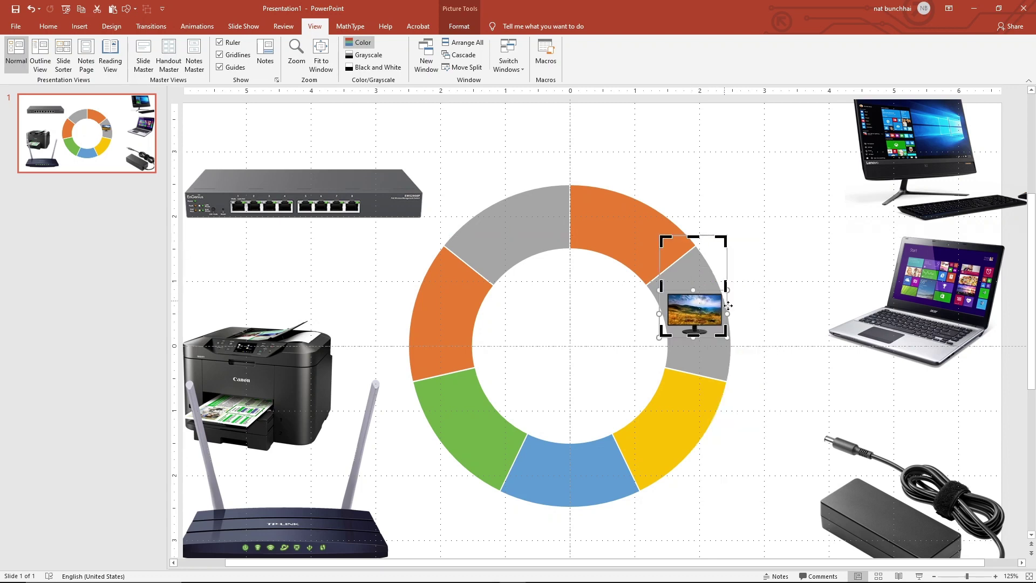
left_click_drag(727, 289, 744, 289)
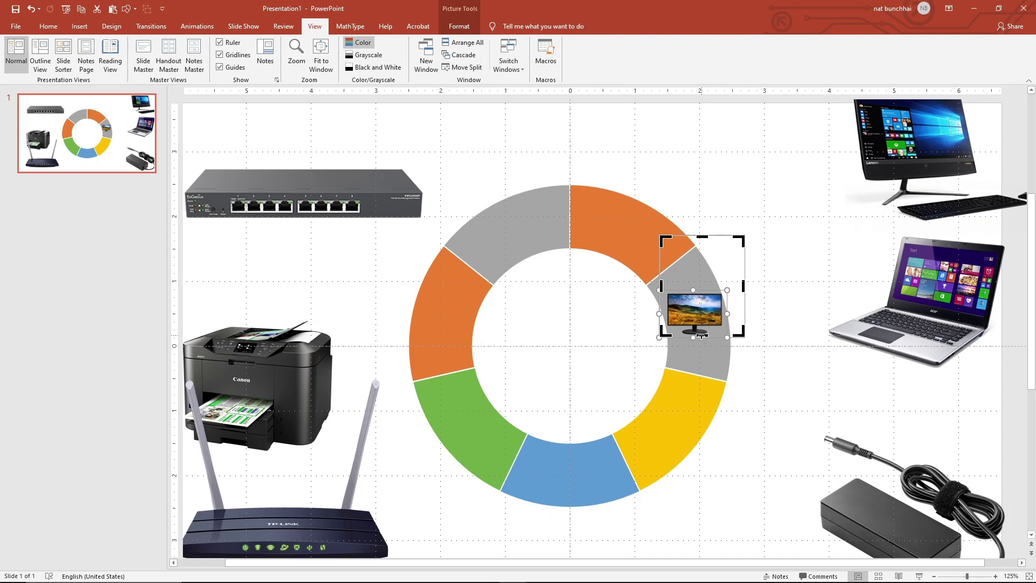
left_click_drag(701, 337, 701, 389)
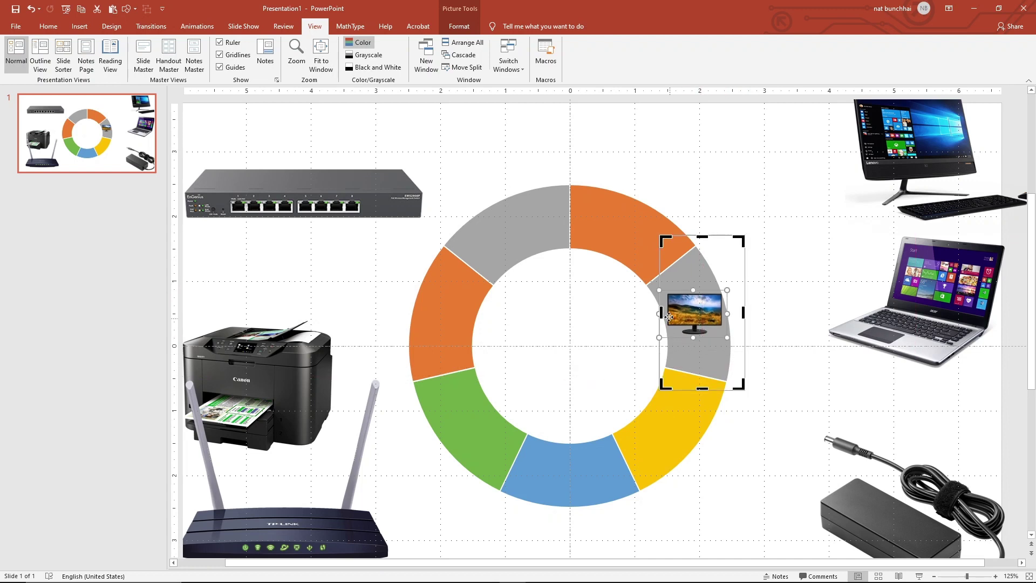
left_click_drag(660, 312, 635, 309)
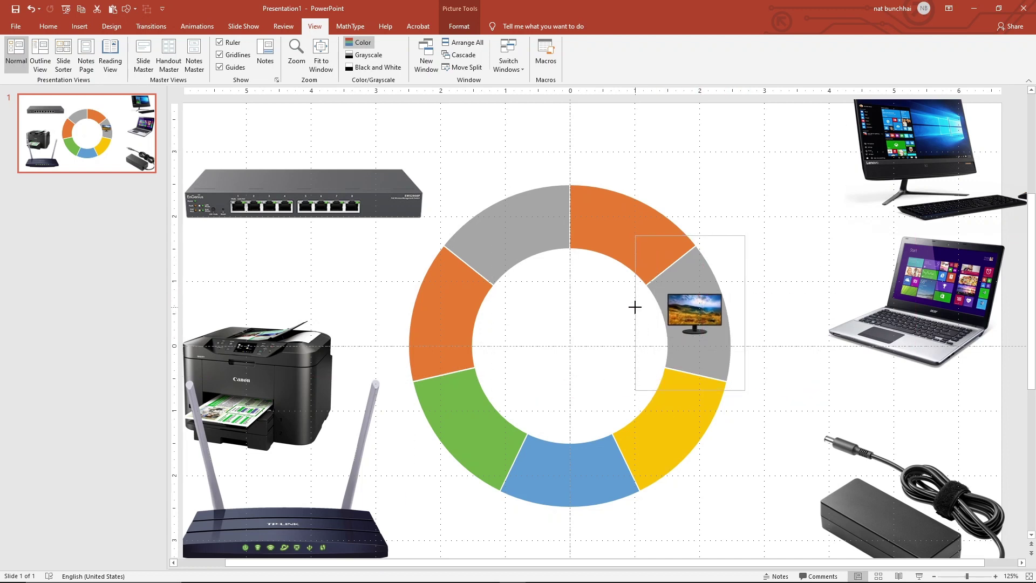
left_click(762, 460)
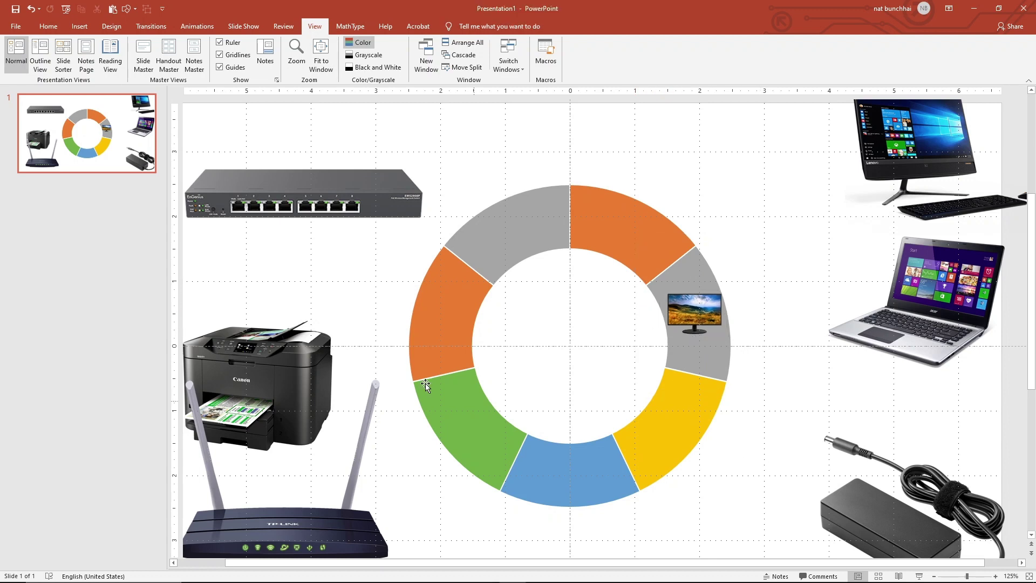
- Duplicate slide 1 as a second slide, then return to slide 1 and select the monitor photo
left_click(85, 142)
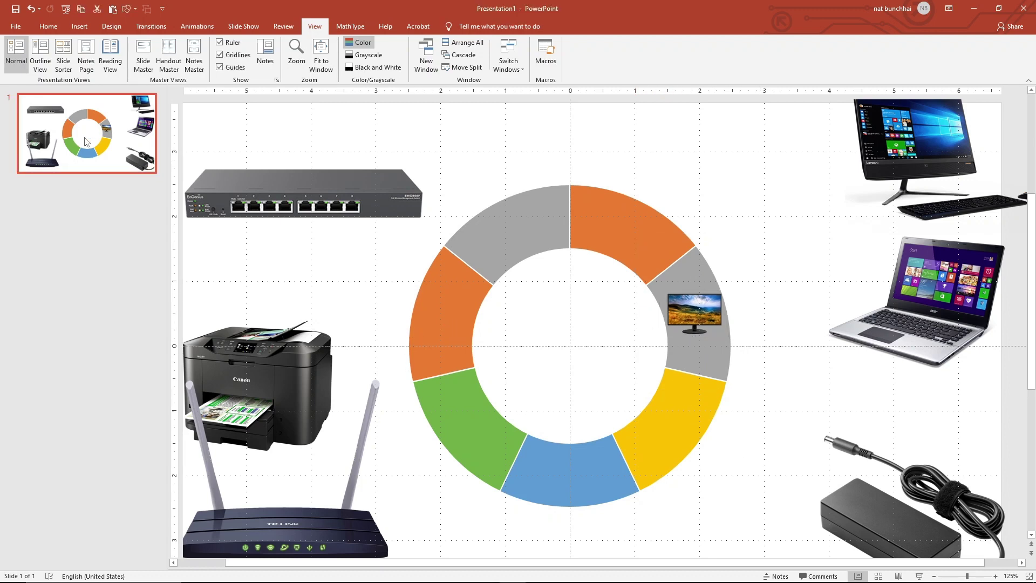
key("ctrl+v")
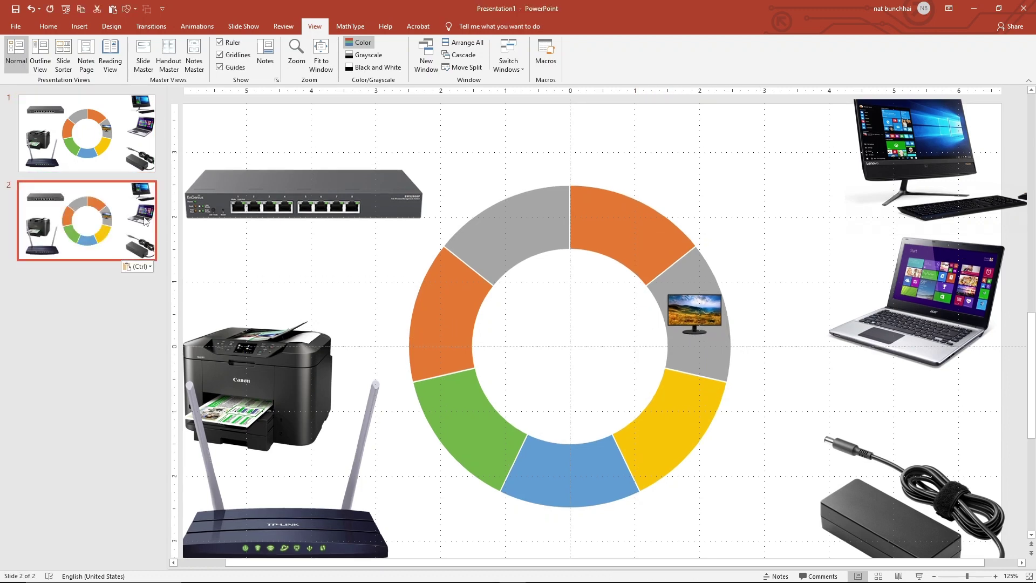
left_click(86, 134)
left_click(762, 311)
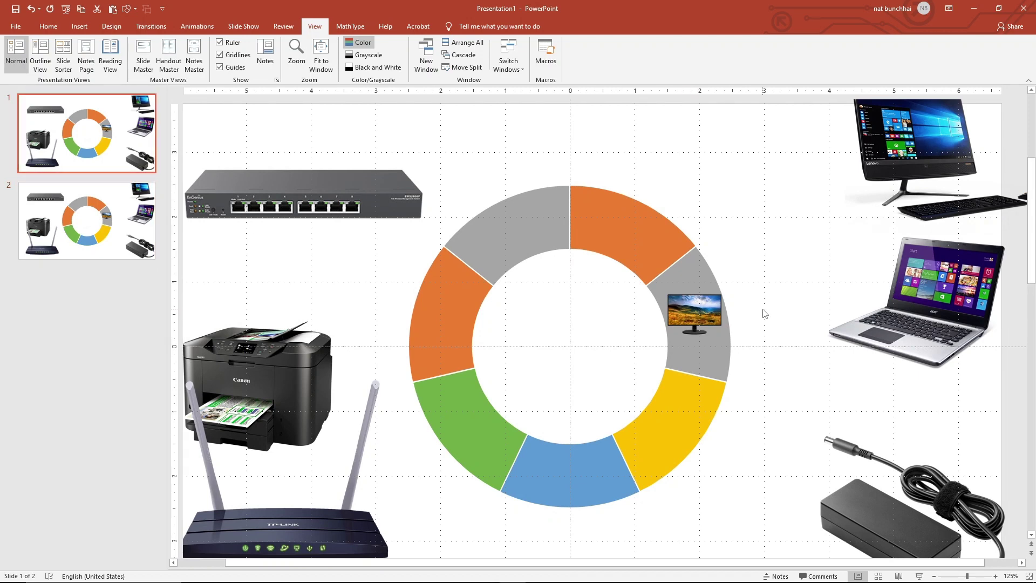
left_click(679, 315)
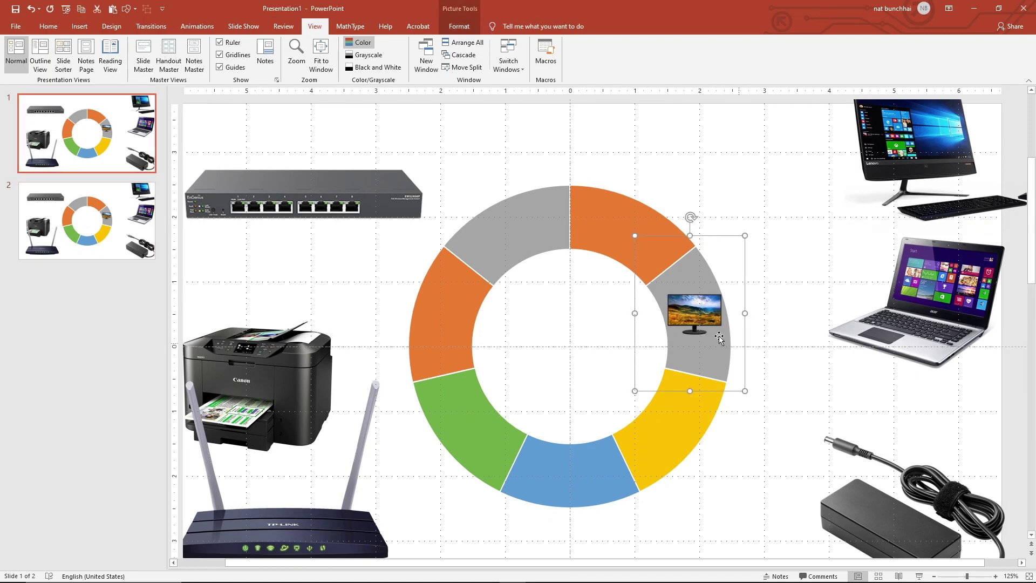
- Send the monitor photo behind the ring and intersect it with the grey segment
right_click(700, 321)
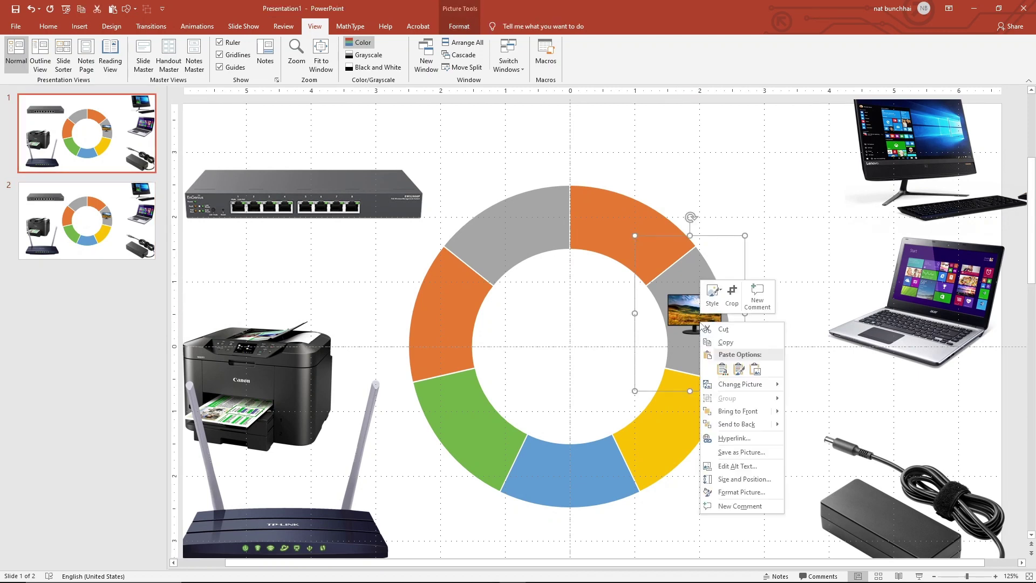
left_click(735, 425)
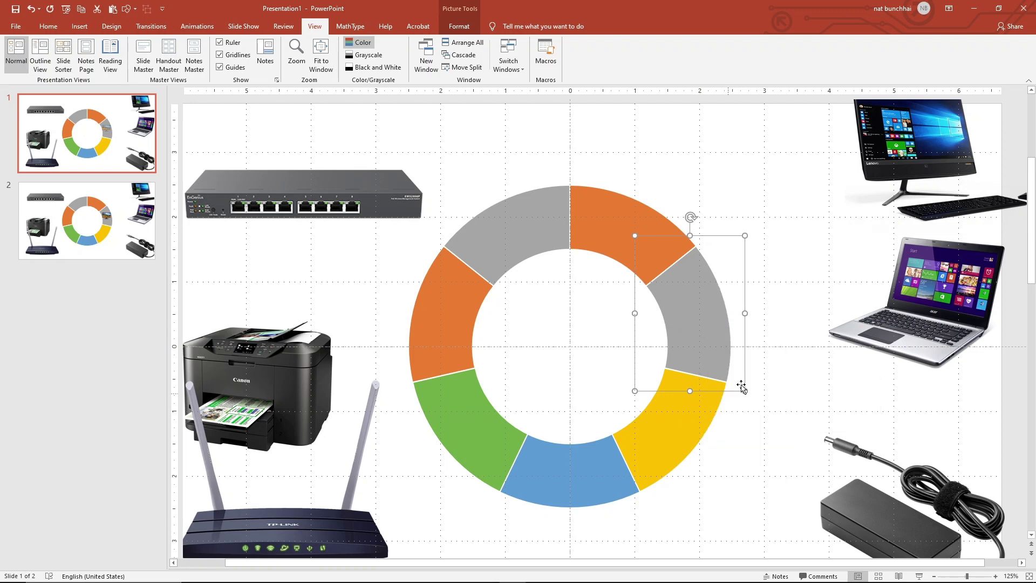
left_click(691, 320, "shift")
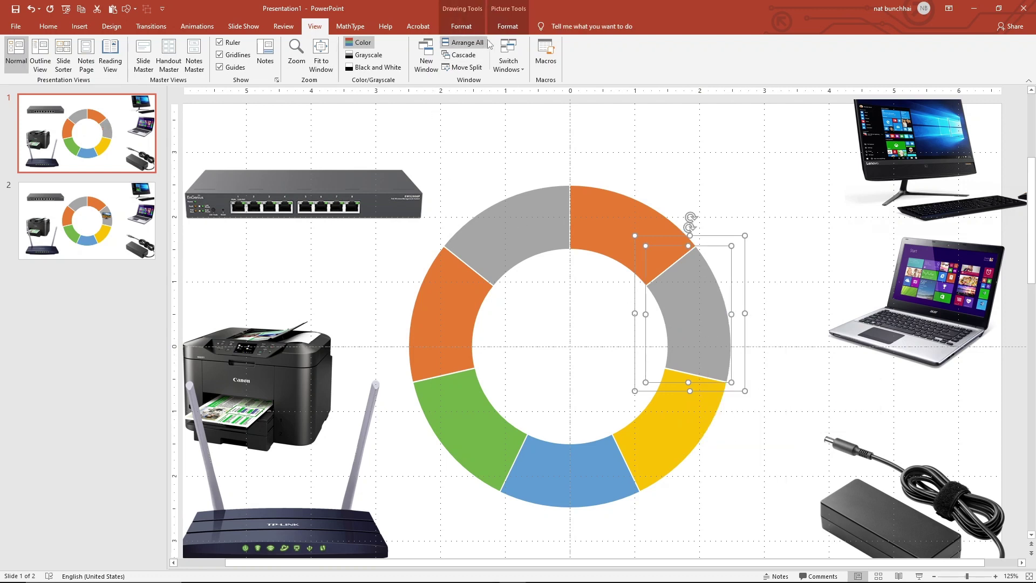
left_click(461, 26)
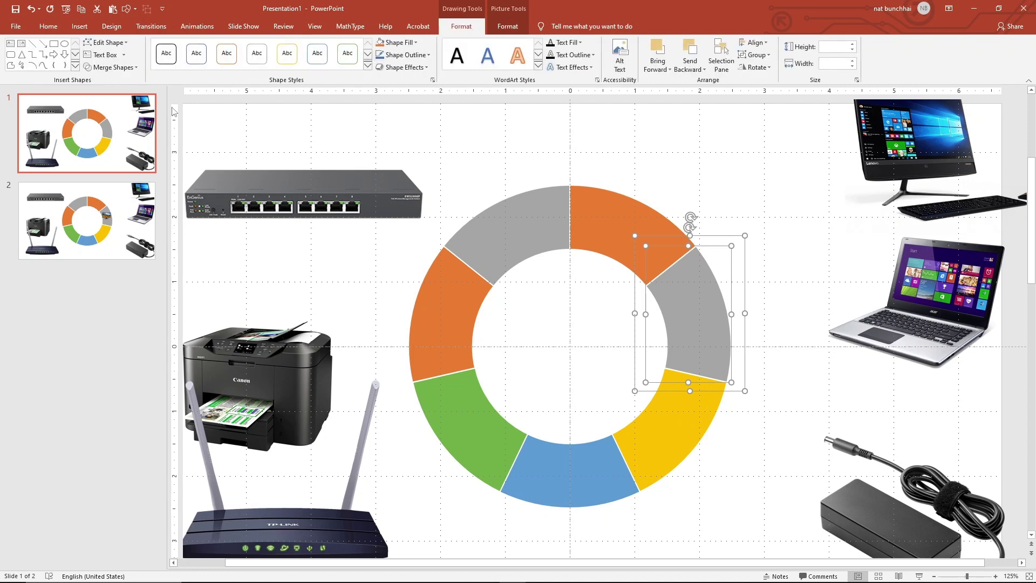
left_click(124, 67)
left_click(114, 119)
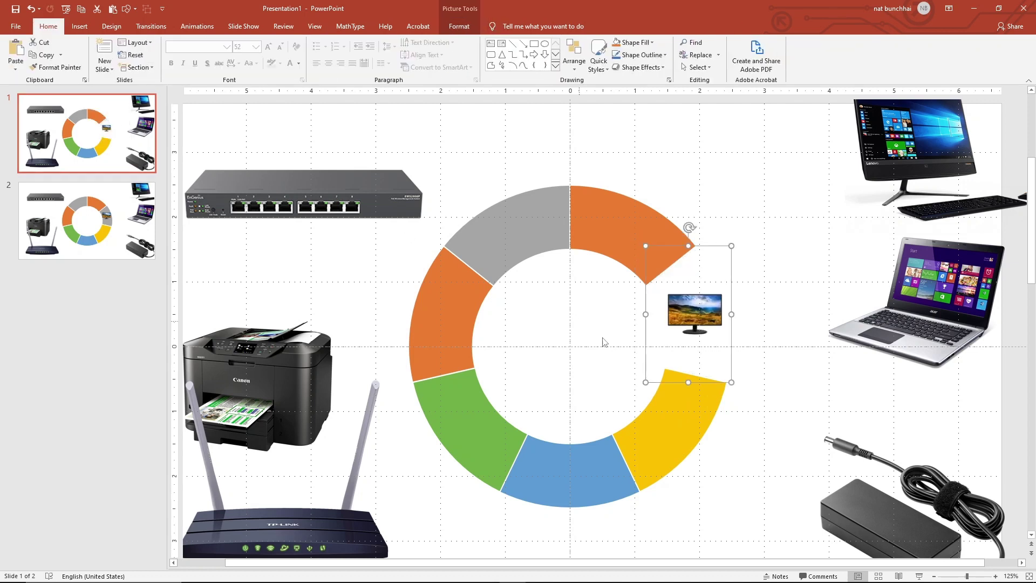
left_click(777, 405)
left_click(661, 307)
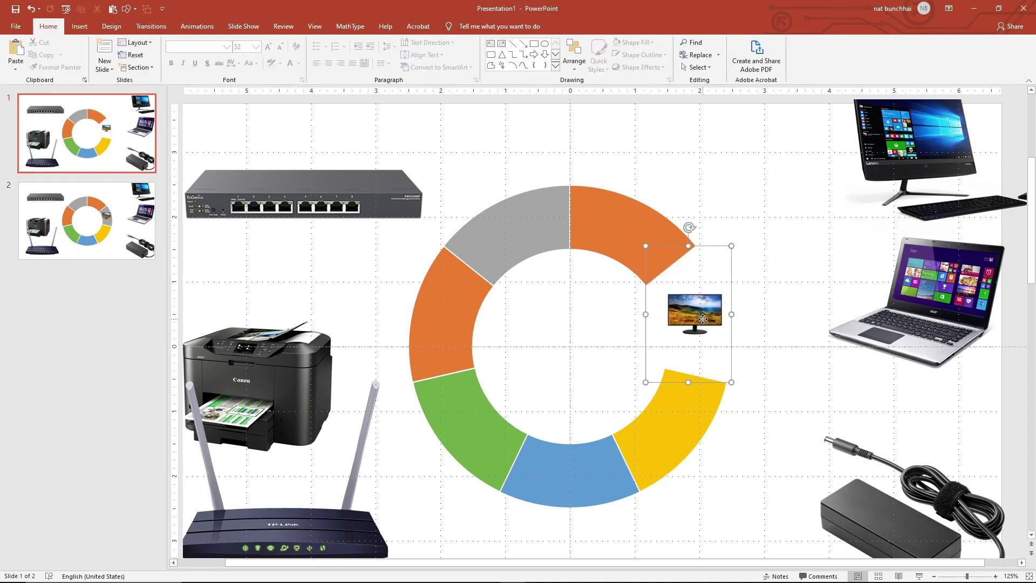
- Give the merged monitor segment a solid light grey fill in Format Picture
right_click(704, 318)
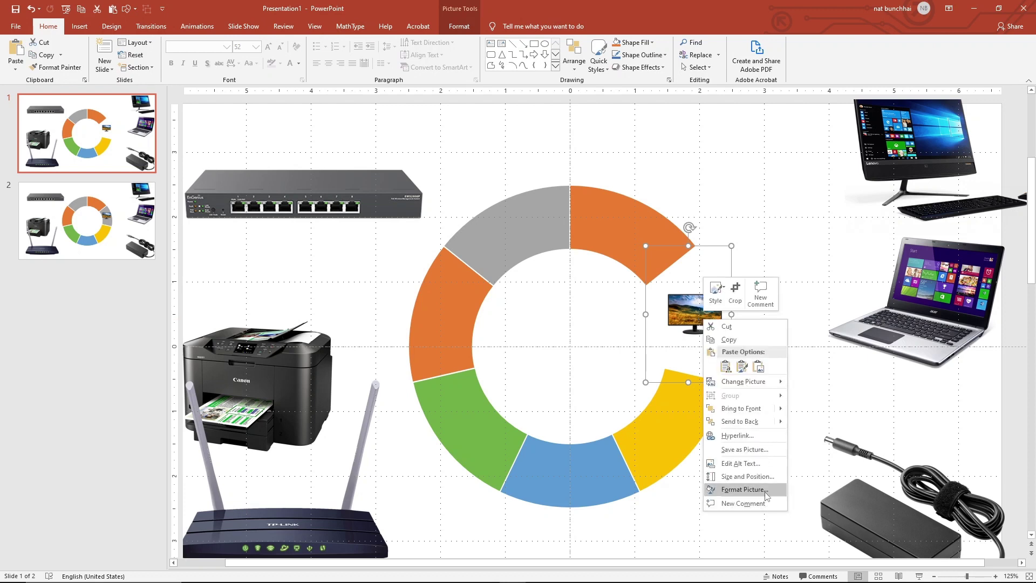
left_click(745, 490)
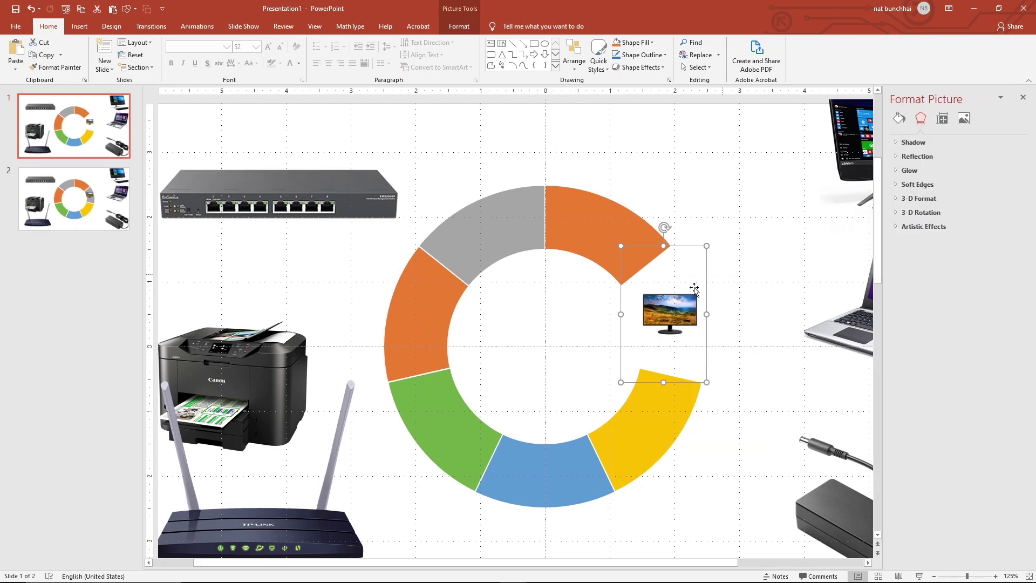
left_click(899, 118)
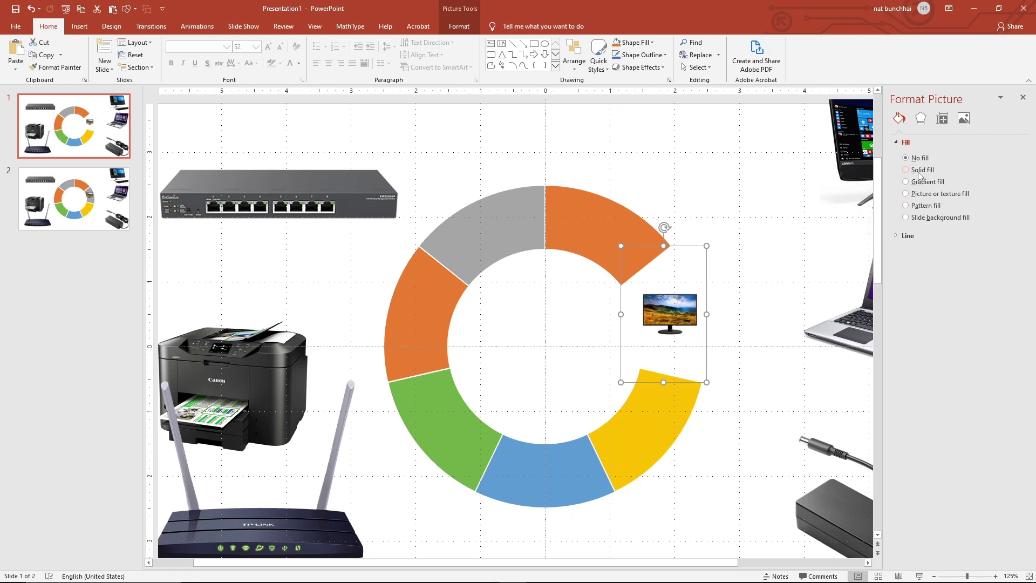
left_click(920, 170)
left_click(1005, 237)
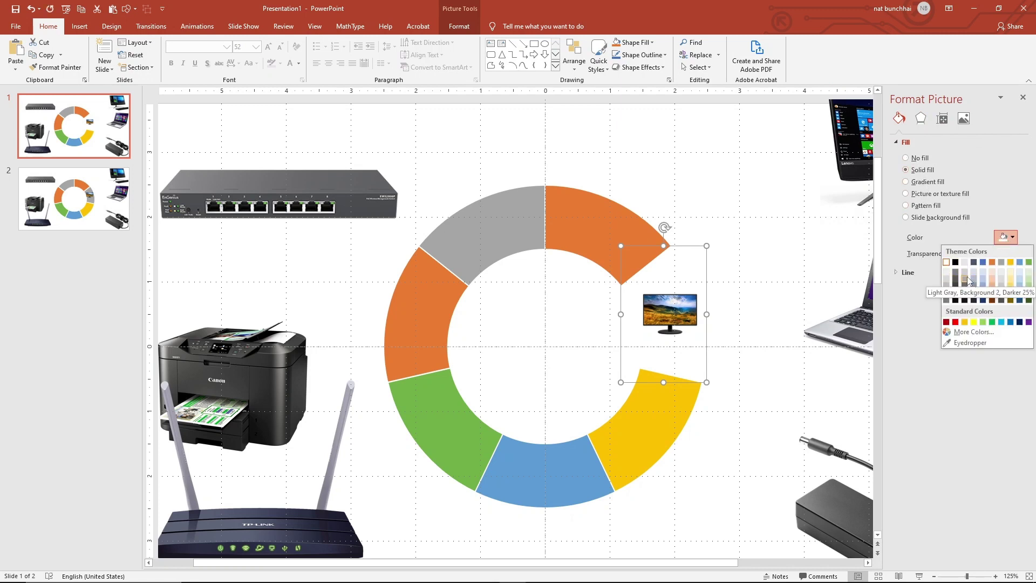
left_click(966, 280)
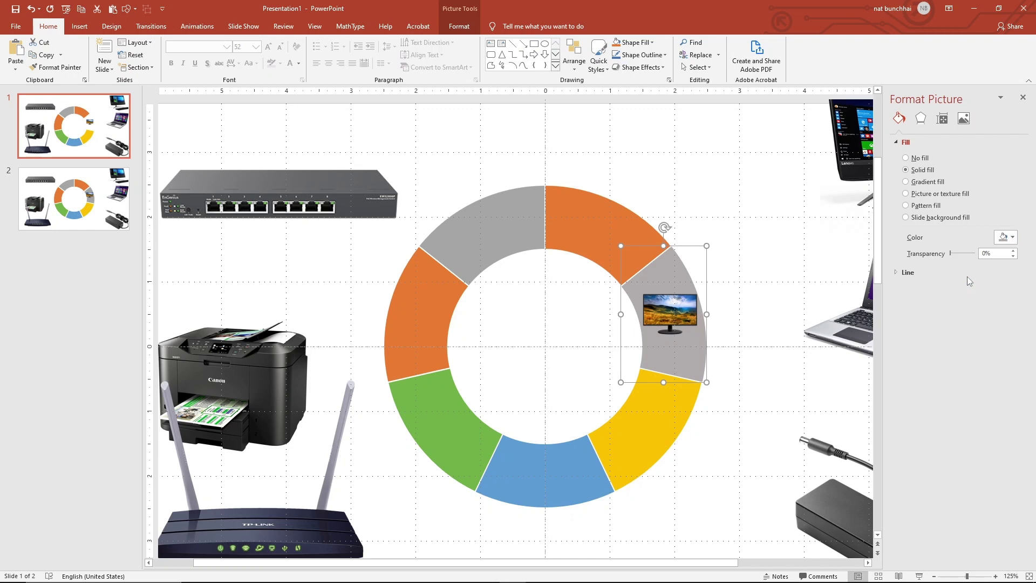
- Move the network switch photo lower on the left edge, then marquee-select the donut and monitor
left_click(818, 418)
left_click(637, 238)
key("Escape")
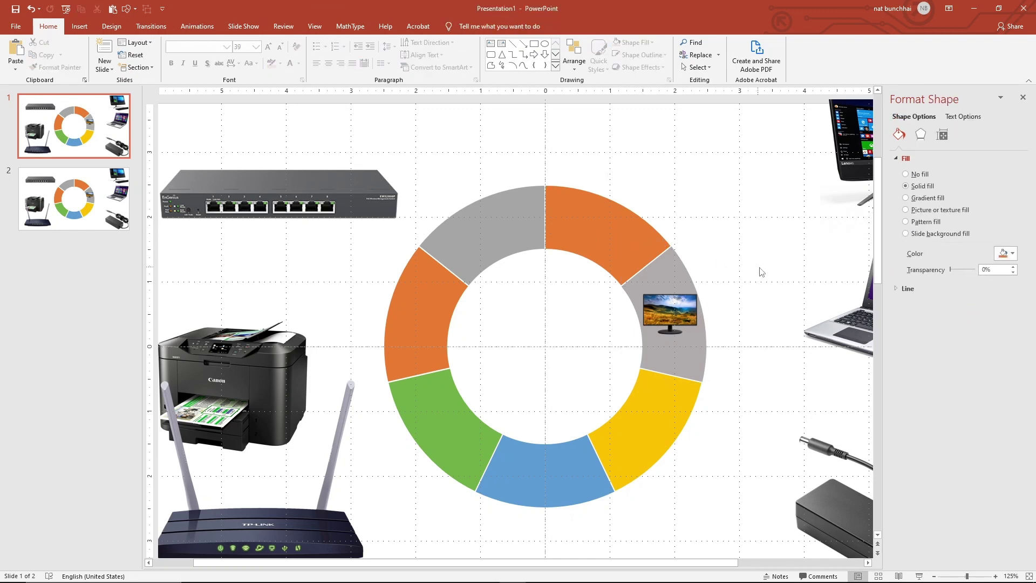
left_click_drag(331, 120, 668, 394)
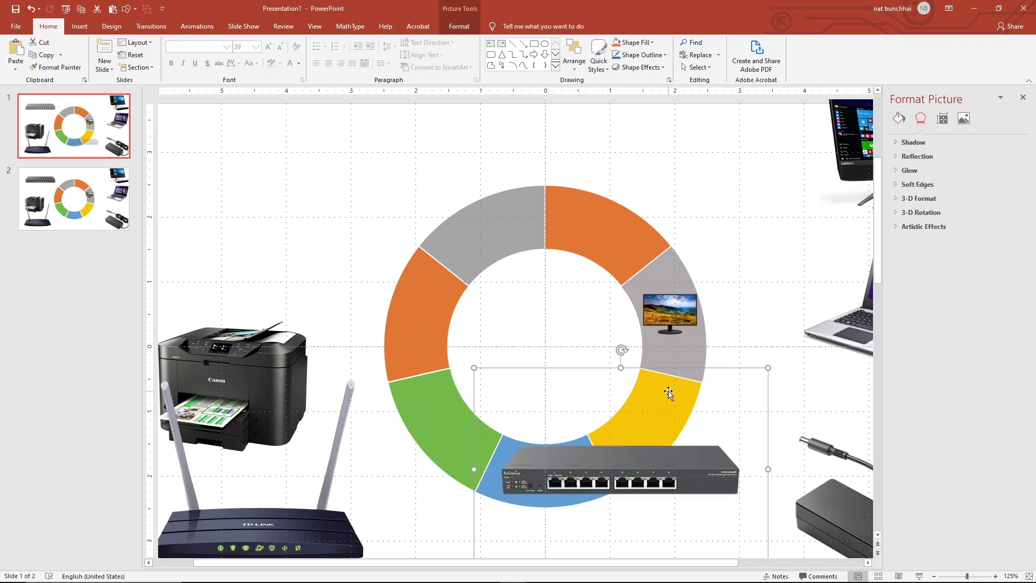
mouse_move(686, 486)
left_mouse_down()
mouse_move(296, 233)
mouse_move(252, 266)
left_mouse_up()
left_click(341, 126)
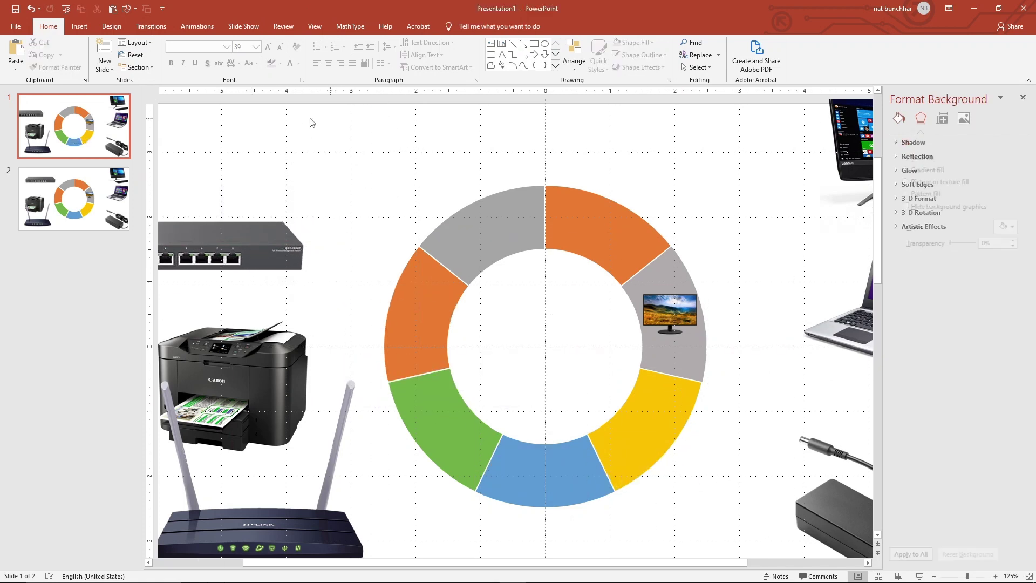
left_click_drag(310, 122, 802, 557)
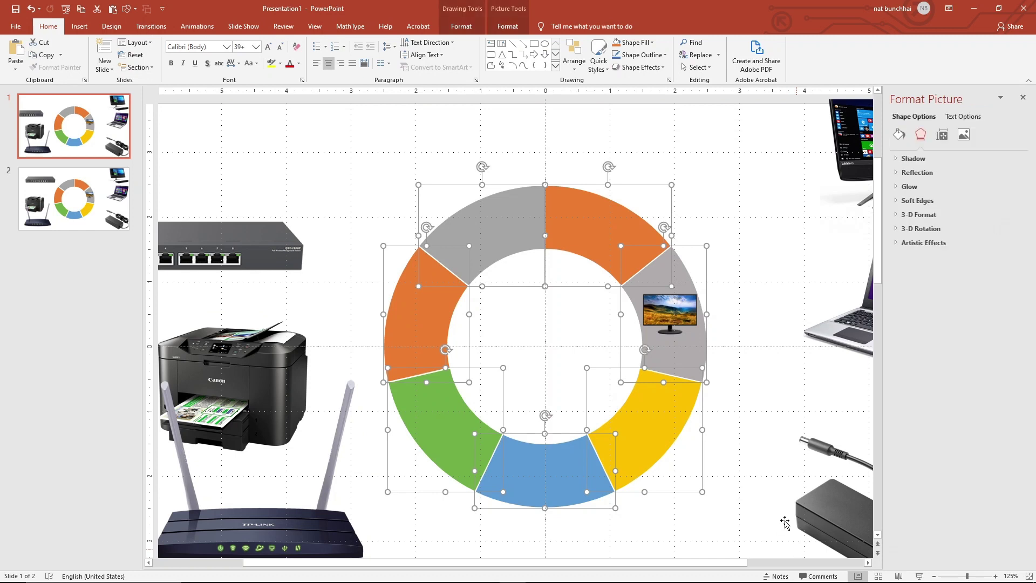
- Group the donut segments with the monitor photo, rotate the group one segment clockwise, and realign it
right_click(592, 224)
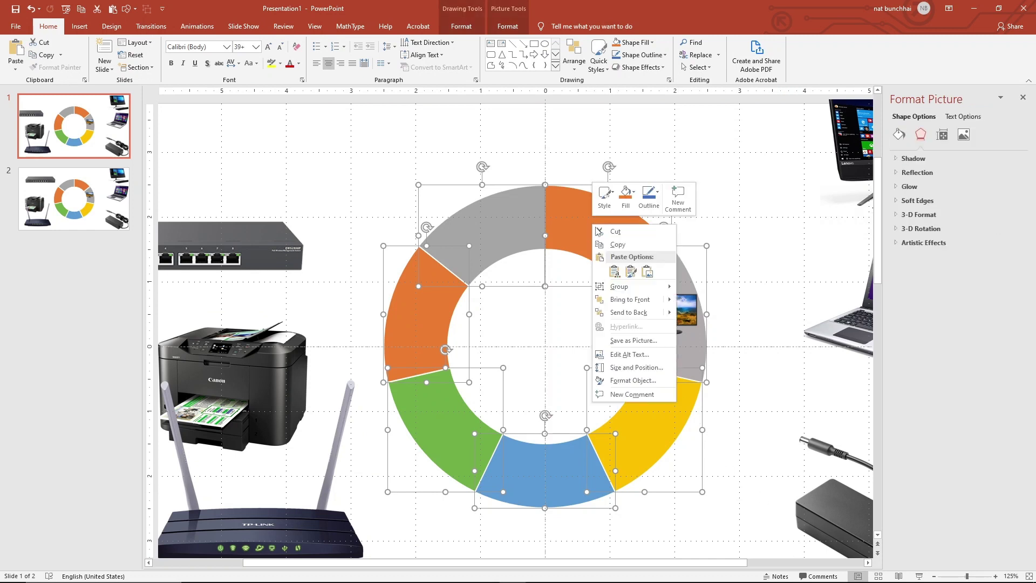
left_click(680, 292)
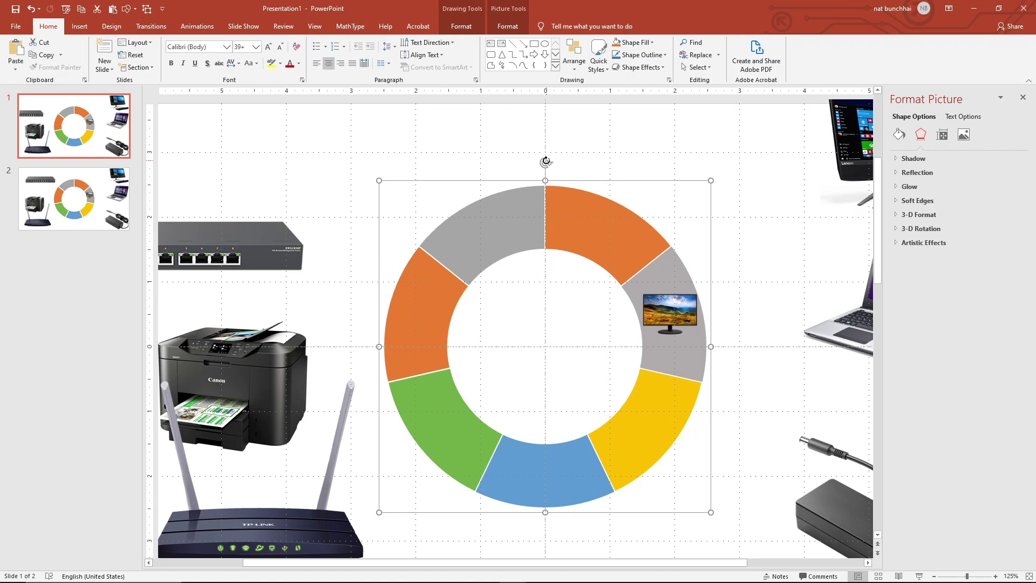
left_click_drag(546, 161, 690, 217)
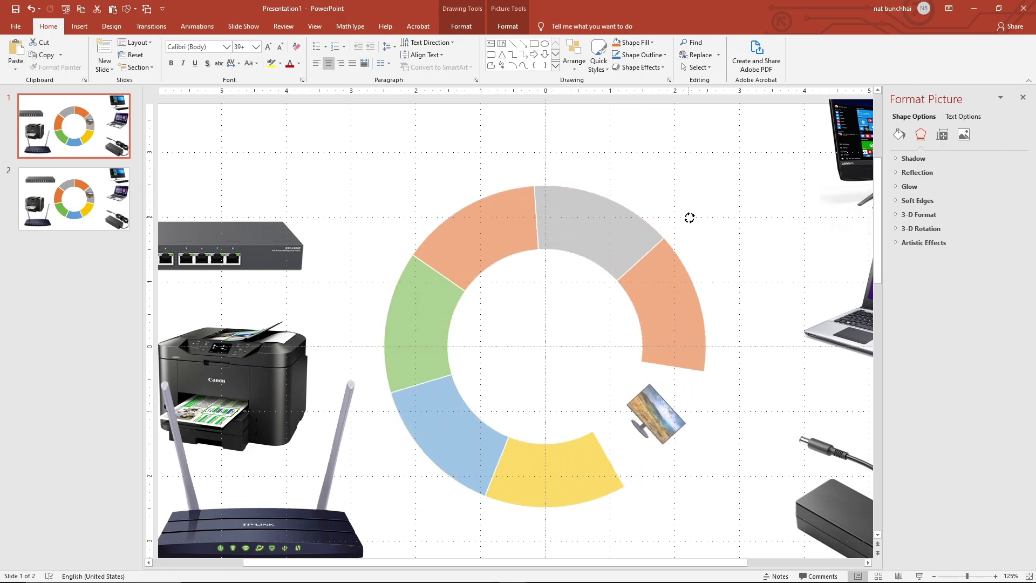
mouse_move(690, 217)
left_mouse_down()
mouse_move(683, 193)
mouse_move(712, 215)
left_mouse_up()
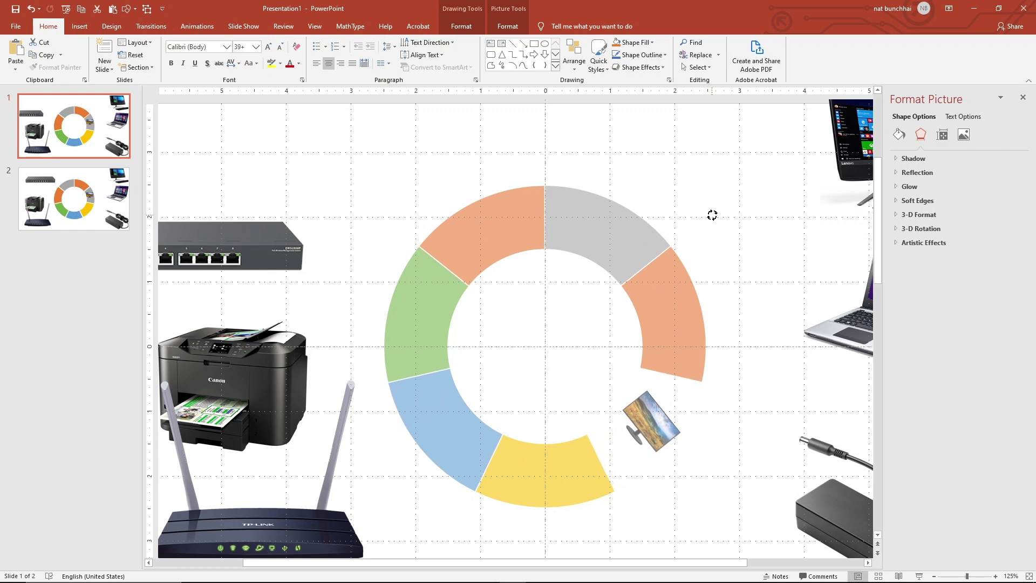
left_click_drag(712, 215, 713, 216)
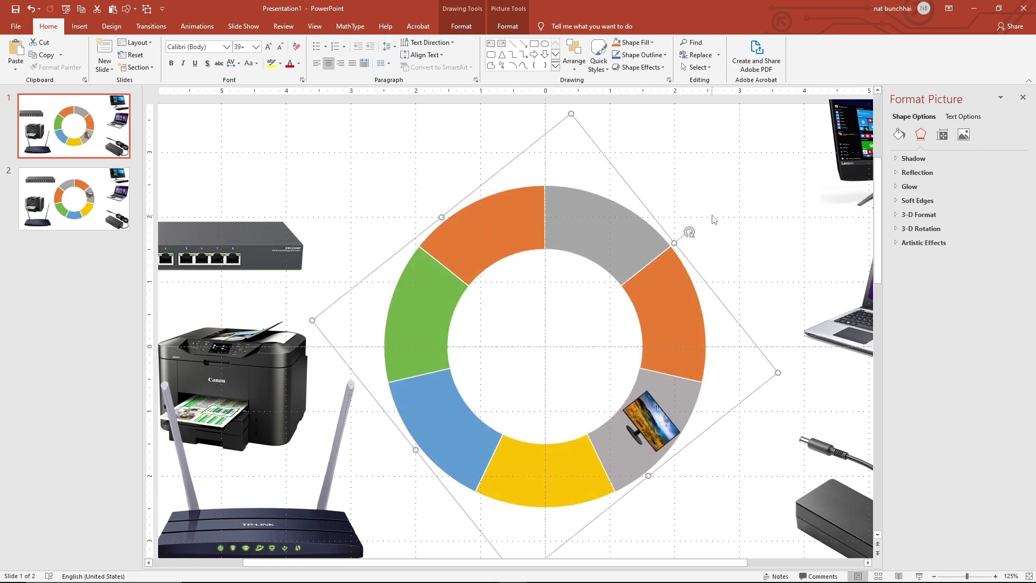
left_click_drag(575, 232, 576, 227)
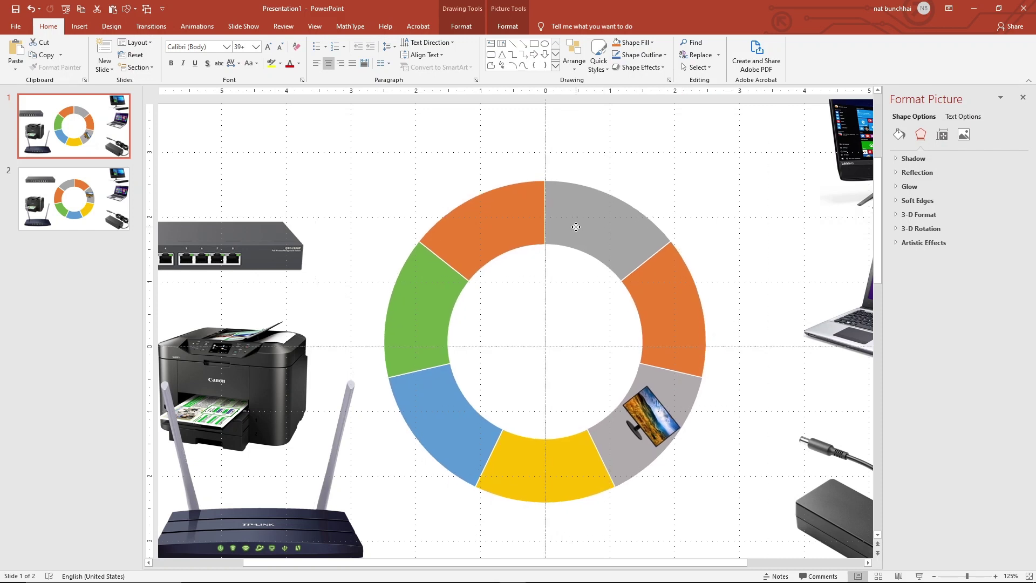
left_click_drag(576, 227, 576, 230)
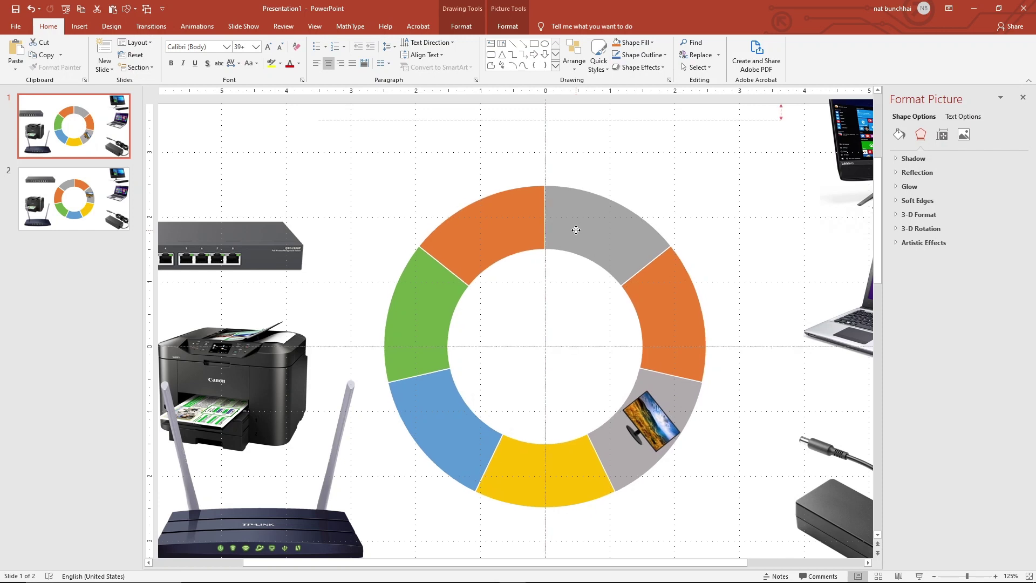
left_click_drag(576, 230, 576, 231)
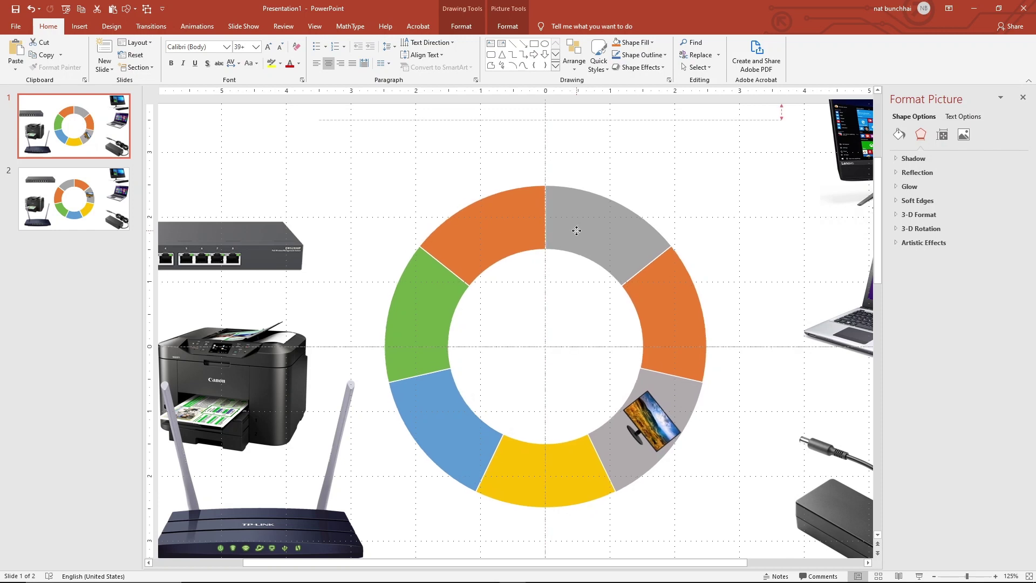
left_click(681, 207)
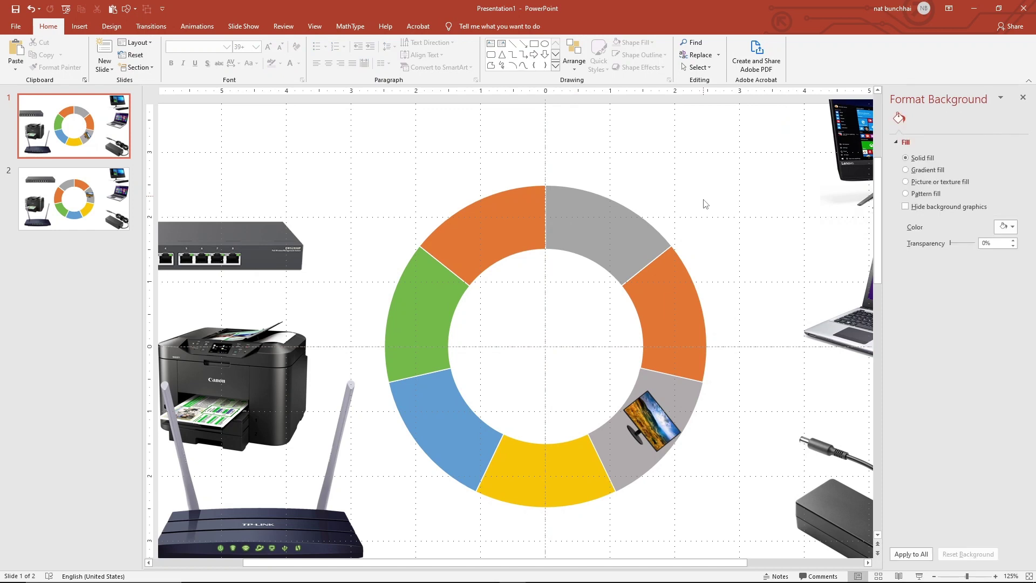
- Shrink the laptop photo onto the right orange segment and extend its crop to cover it
left_click_drag(813, 289, 615, 272)
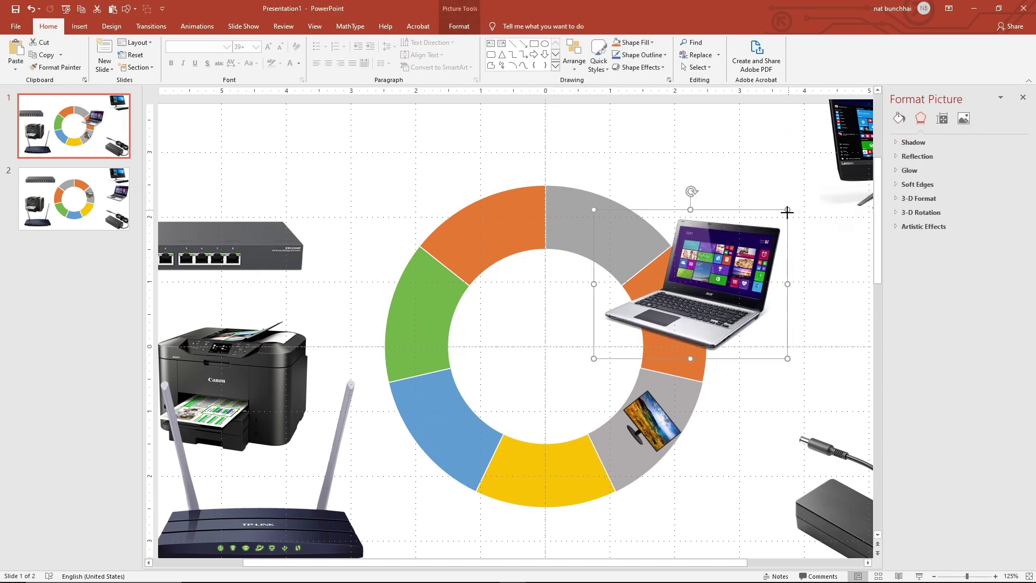
mouse_move(787, 210)
left_mouse_down()
mouse_move(655, 311)
mouse_move(672, 324)
left_mouse_up()
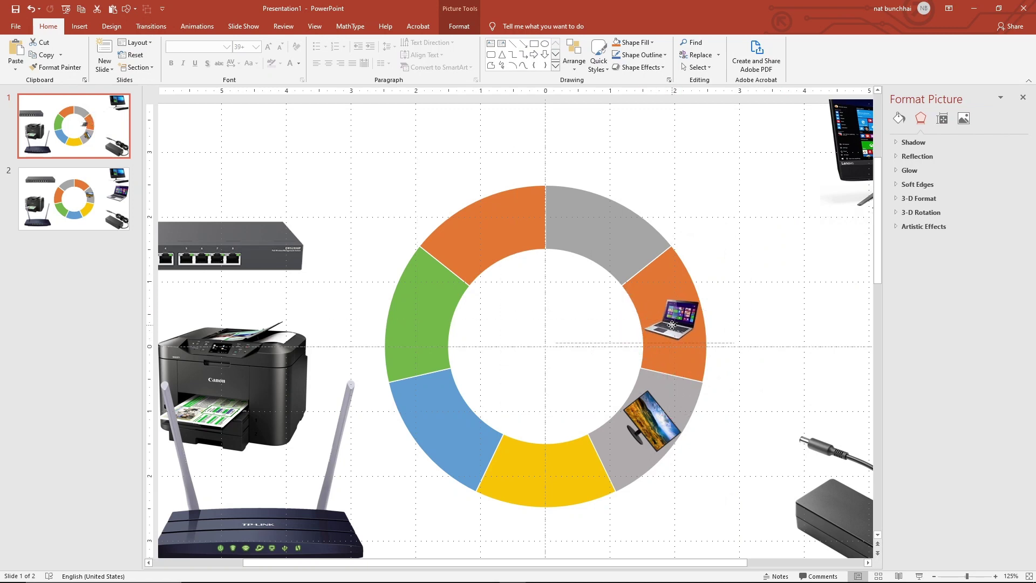
right_click(672, 324)
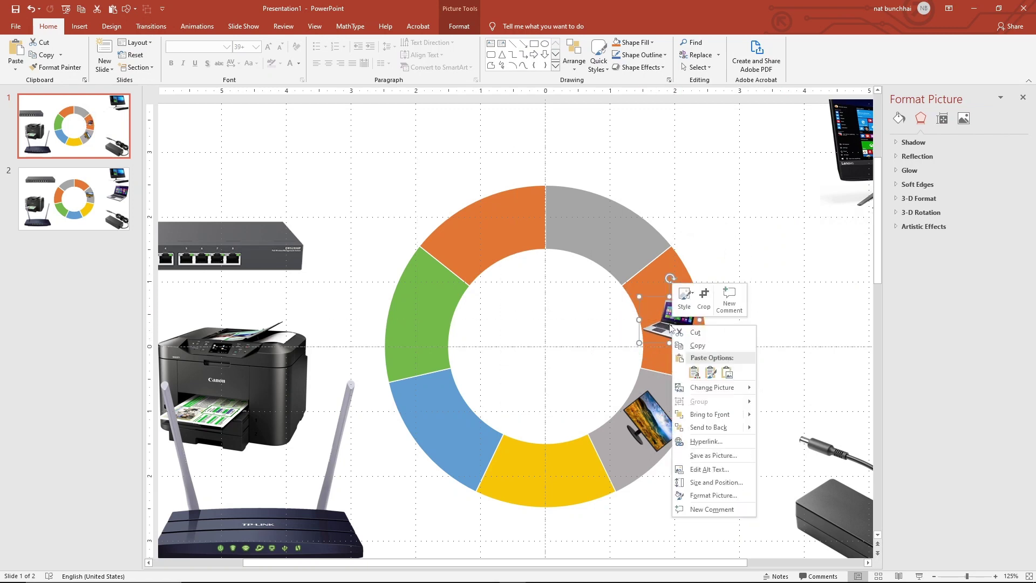
left_click(704, 296)
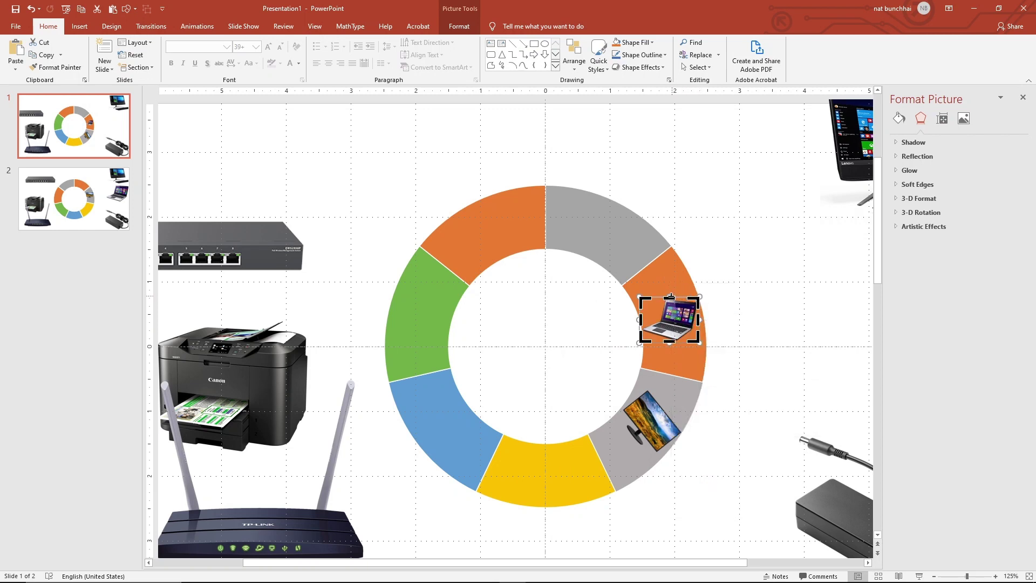
left_click_drag(670, 297, 670, 214)
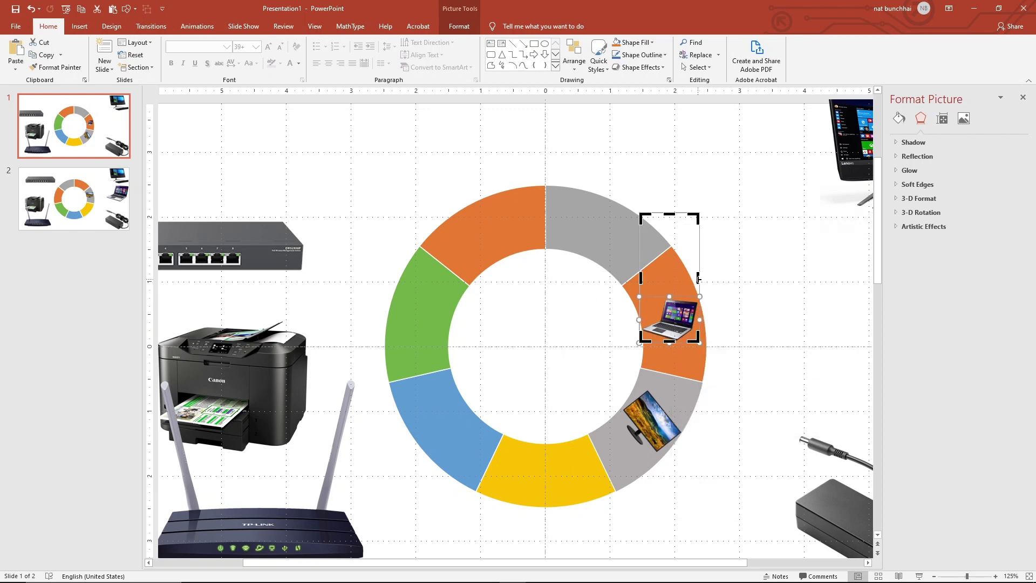
left_click_drag(698, 278, 725, 281)
left_click_drag(682, 341, 682, 403)
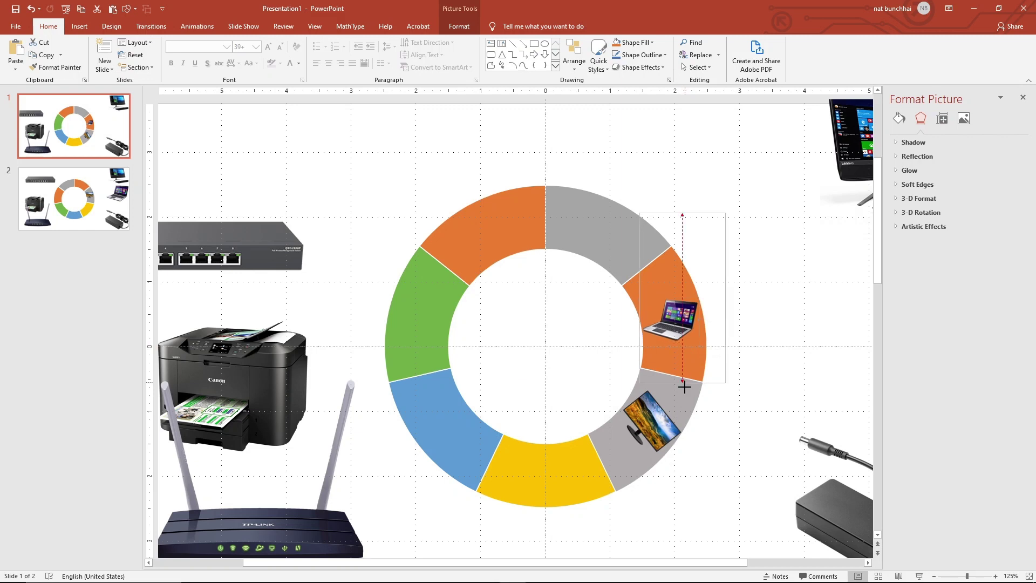
left_click_drag(639, 309, 609, 309)
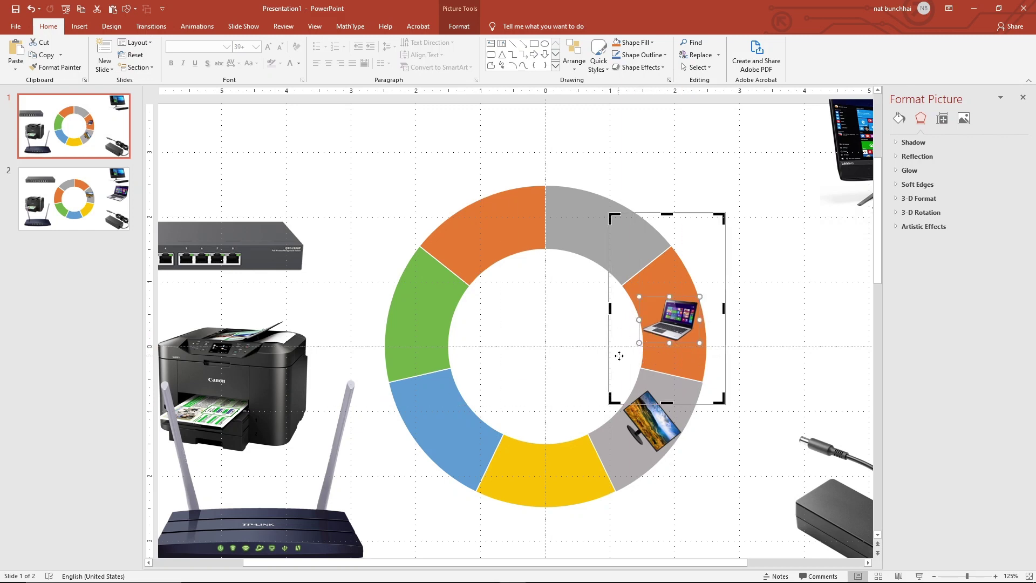
left_click(776, 332)
left_click(701, 330)
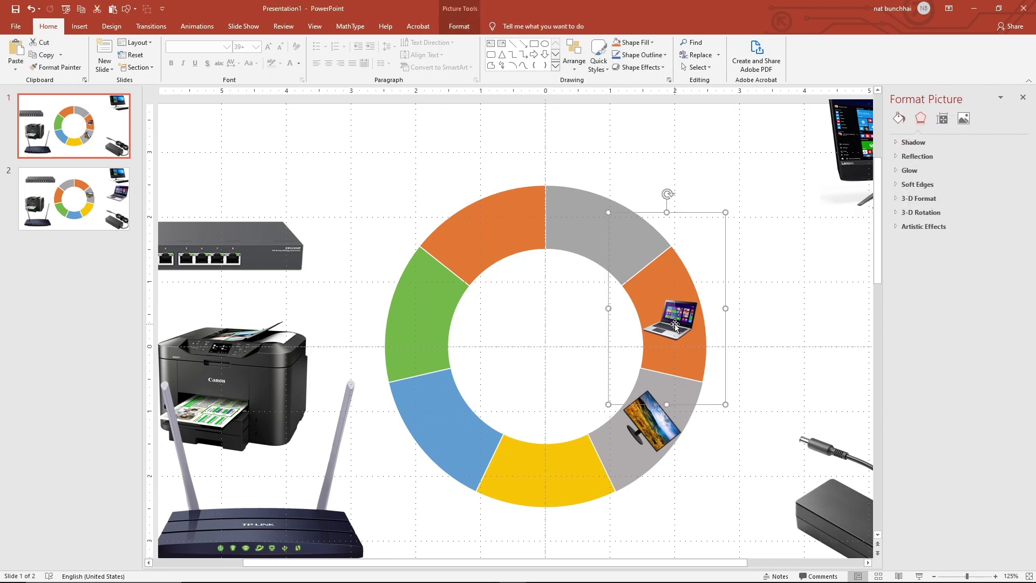
right_click(677, 326)
- Send the laptop photo behind the ring and ungroup the donut segments
left_click(700, 426)
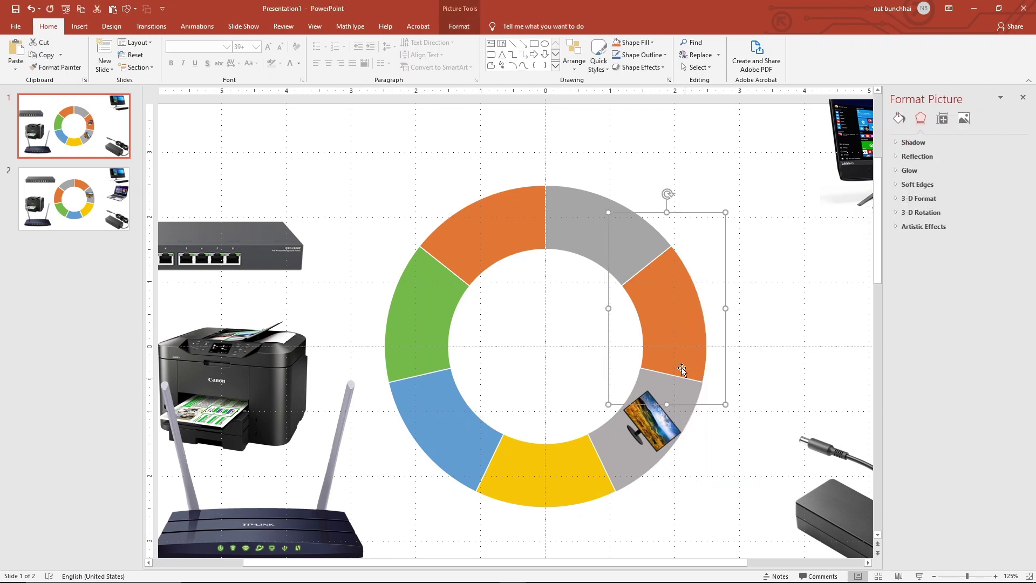
left_click(675, 332, "shift")
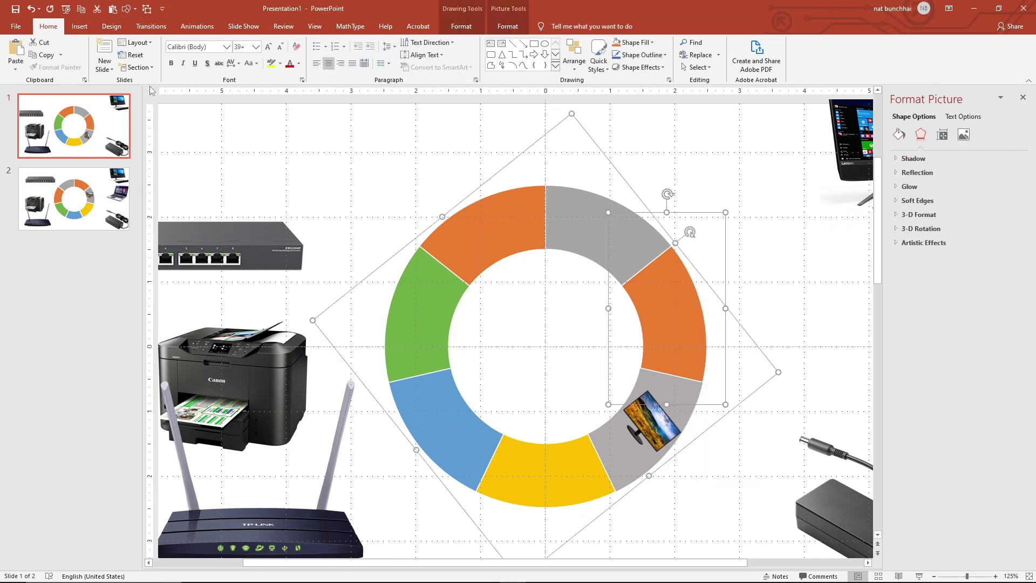
left_click(771, 164)
left_click(570, 221)
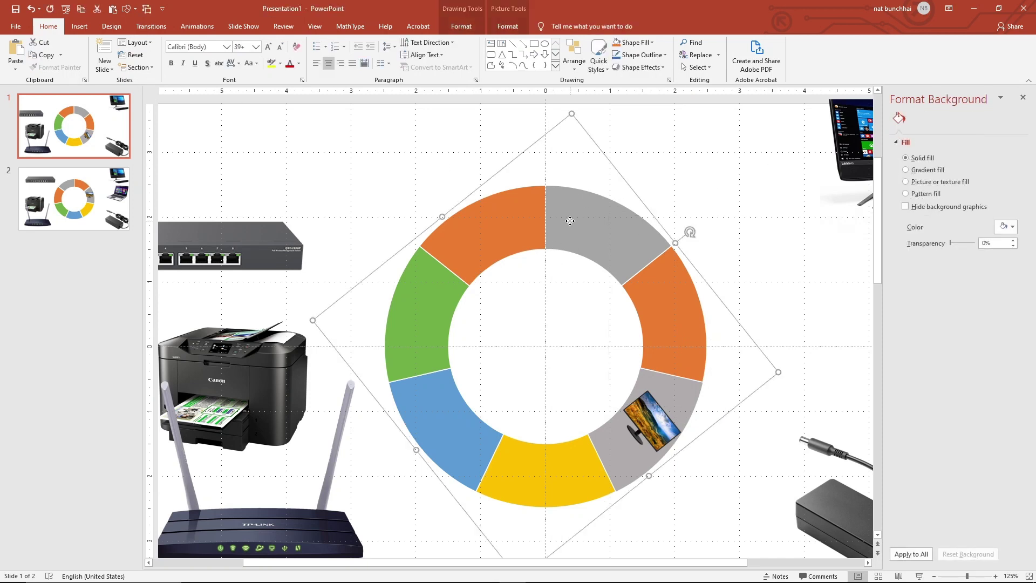
right_click(570, 221)
mouse_move(600, 283)
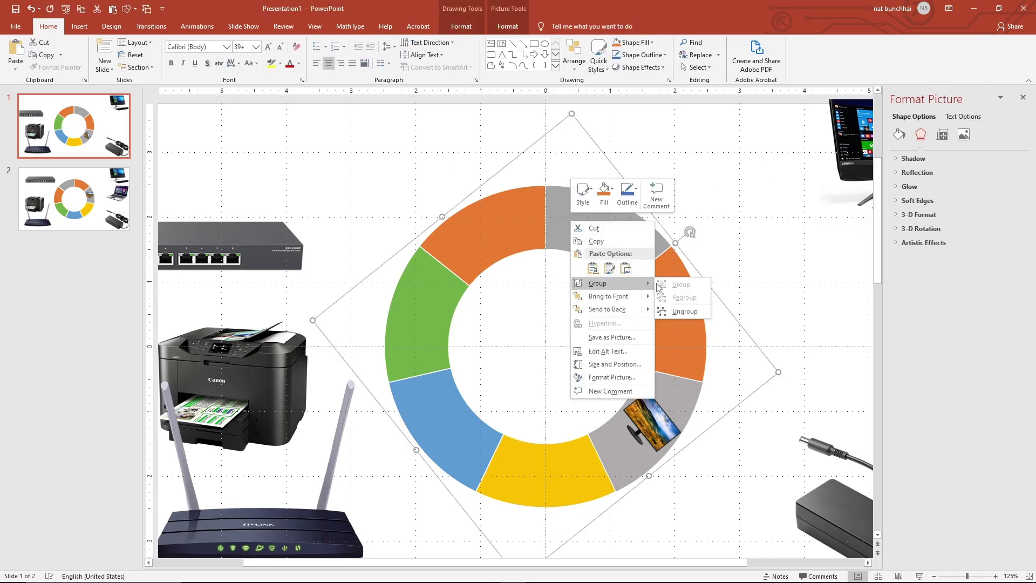
left_click(684, 312)
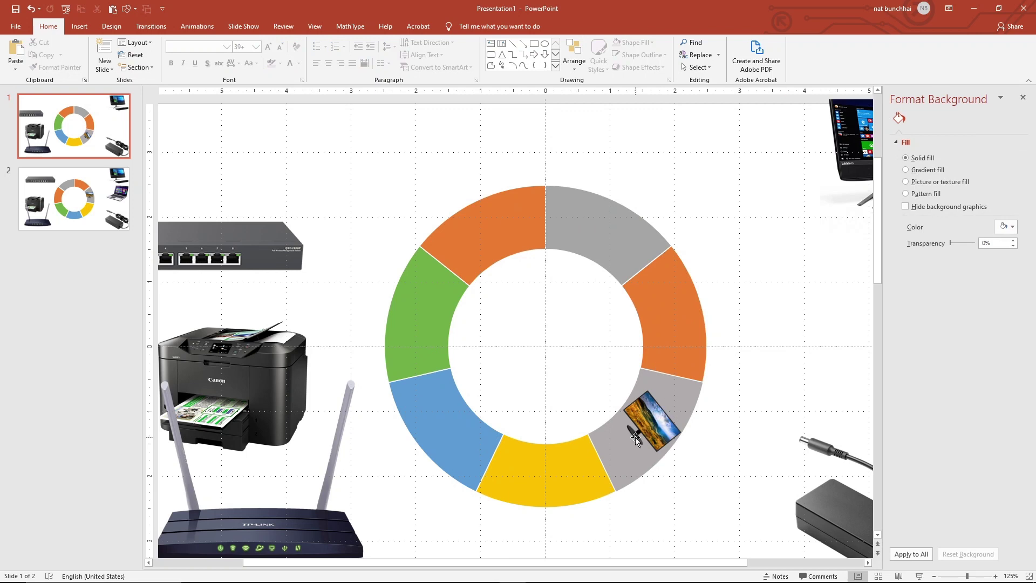
- Fragment the right orange segment with the laptop photo behind it
left_click(669, 356)
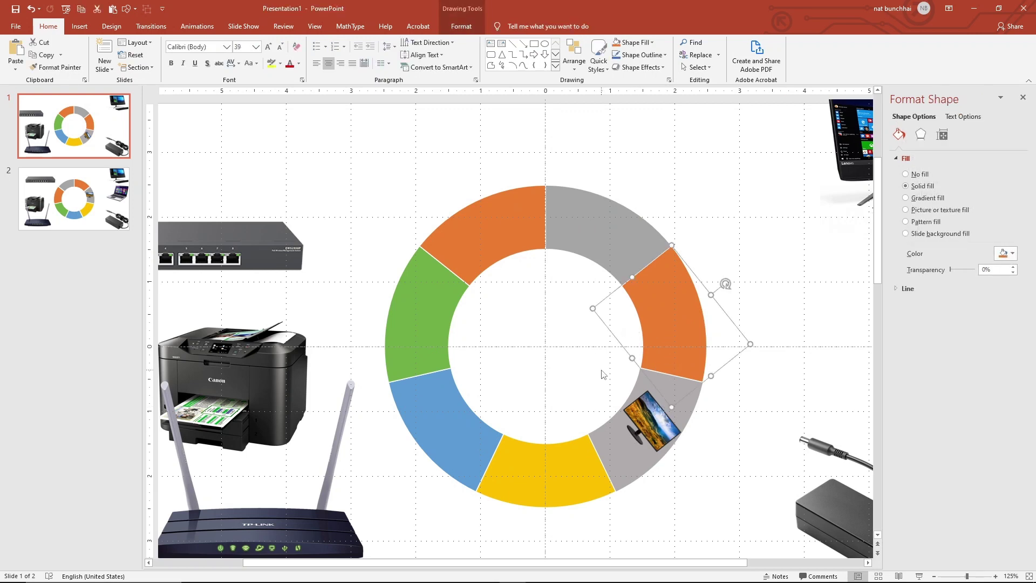
left_click(606, 374)
left_click(630, 354)
left_click(682, 326, "shift")
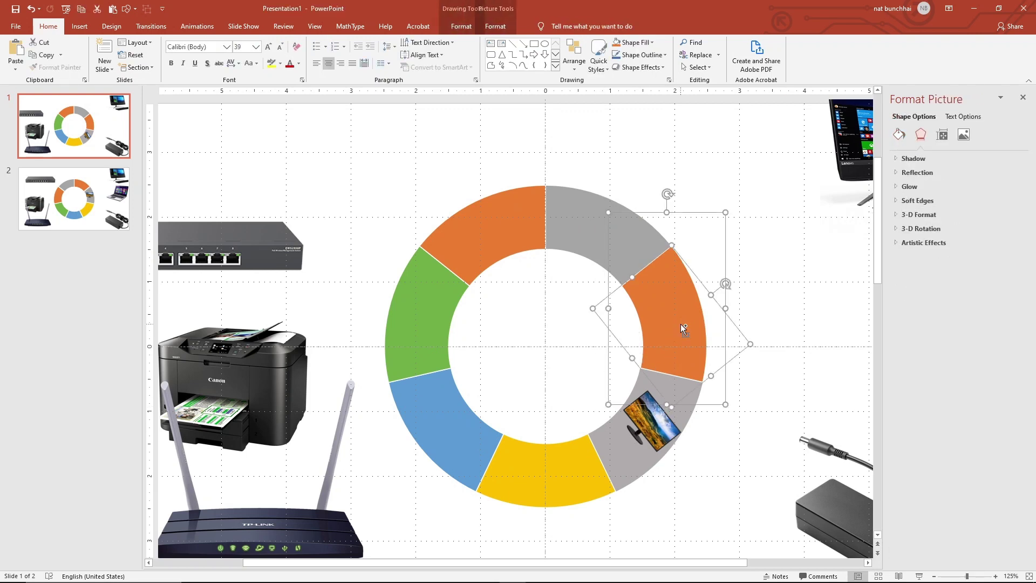
left_click(461, 25)
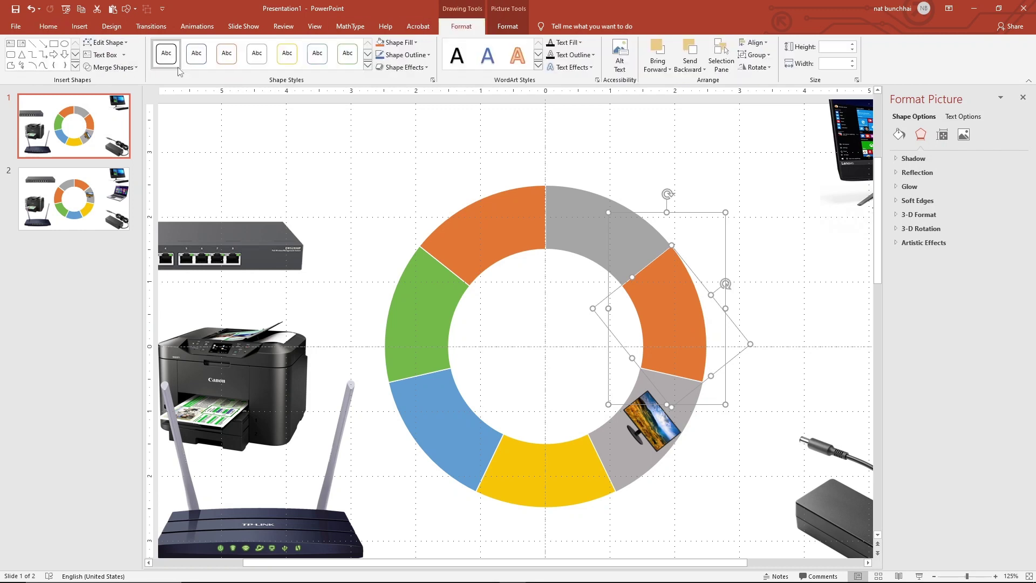
left_click(110, 67)
left_click(114, 107)
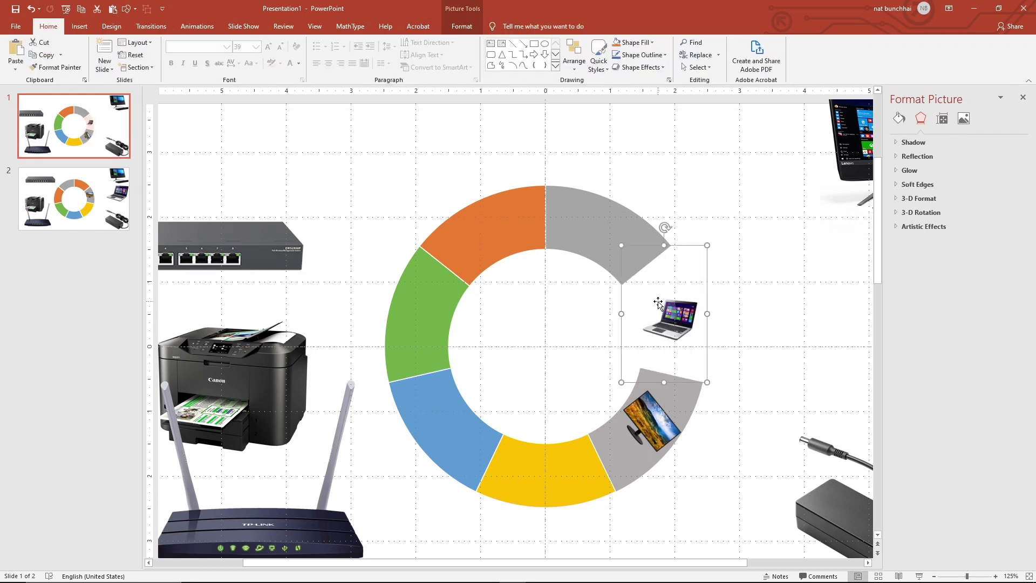
- Give the laptop's segment a solid fill, changing it from light blue to peach
left_click(899, 118)
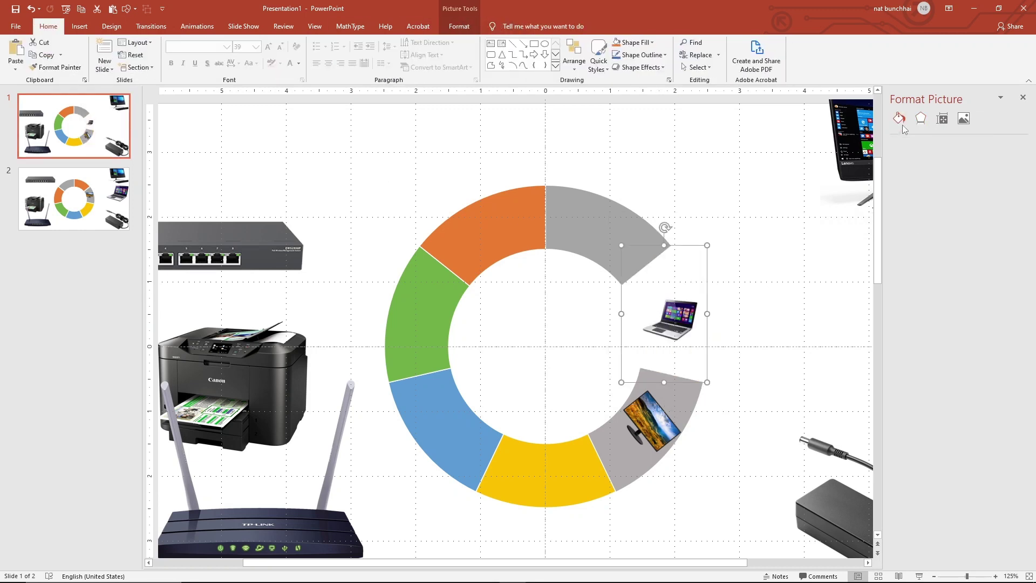
left_click(908, 171)
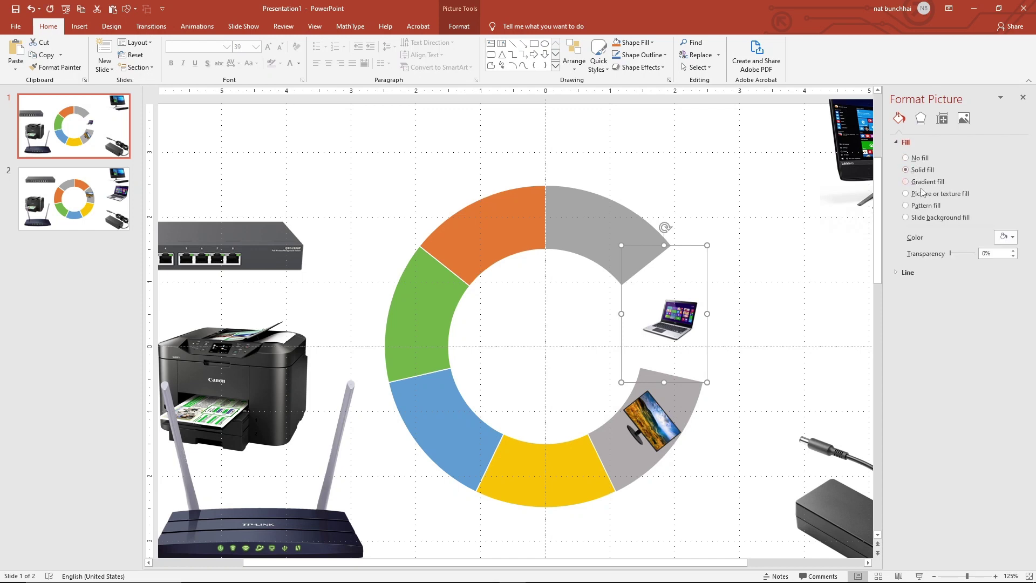
left_click(1005, 237)
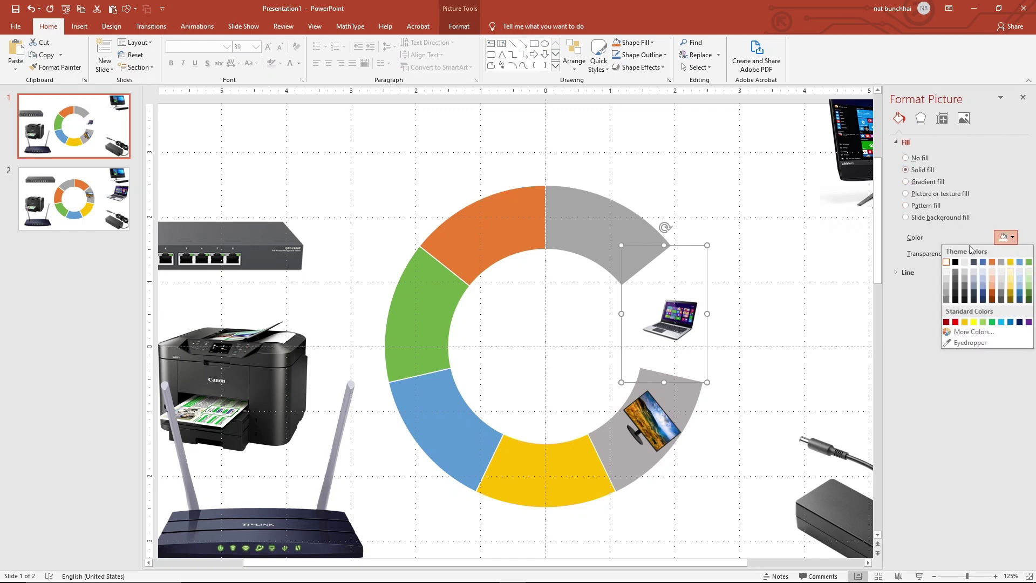
left_click(984, 280)
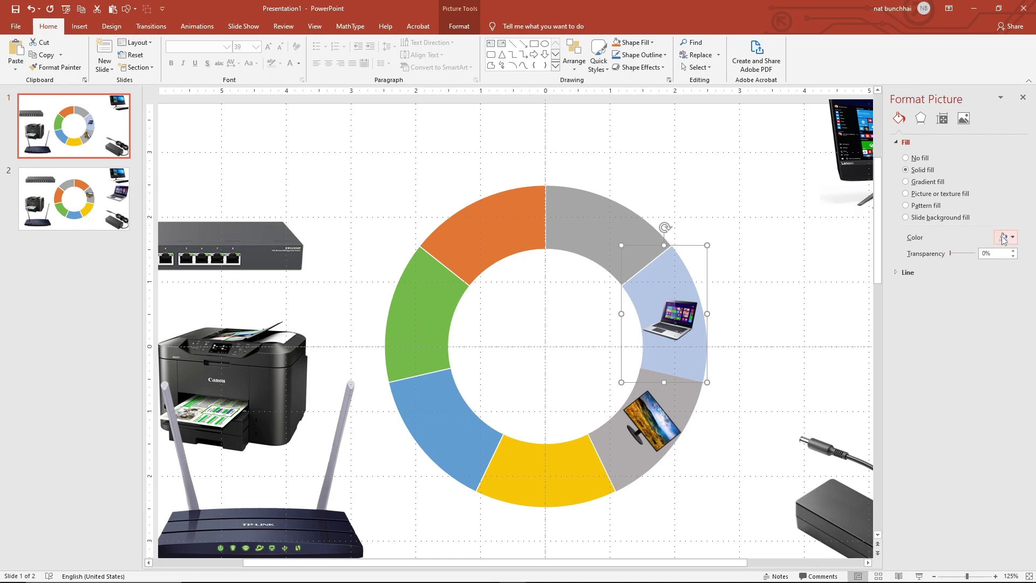
left_click(1005, 238)
left_click(994, 282)
left_click(768, 302)
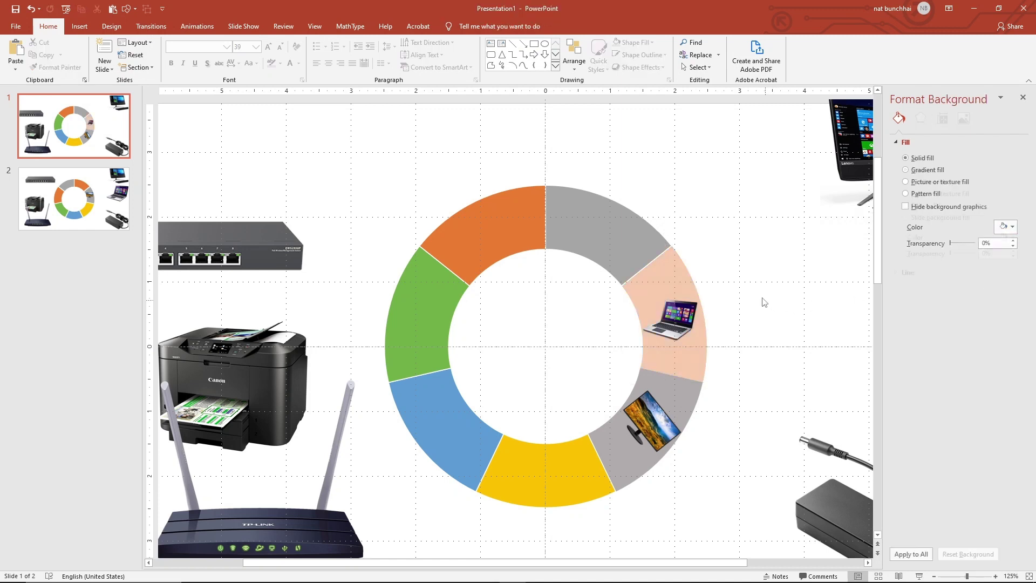
- Marquee-select all ring segments and photos and group them into one object
right_click(618, 229)
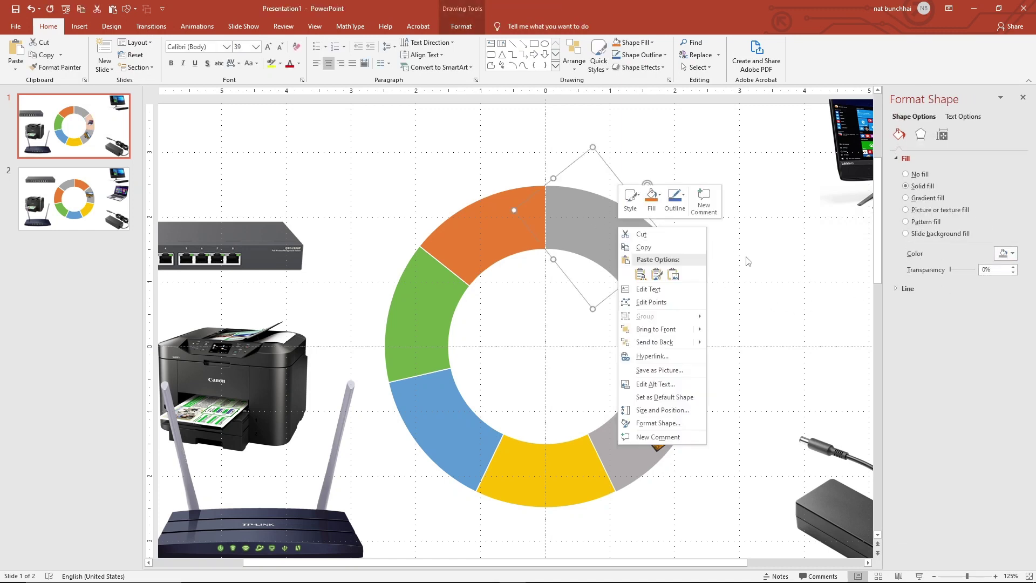
left_click(612, 189)
left_click(758, 238)
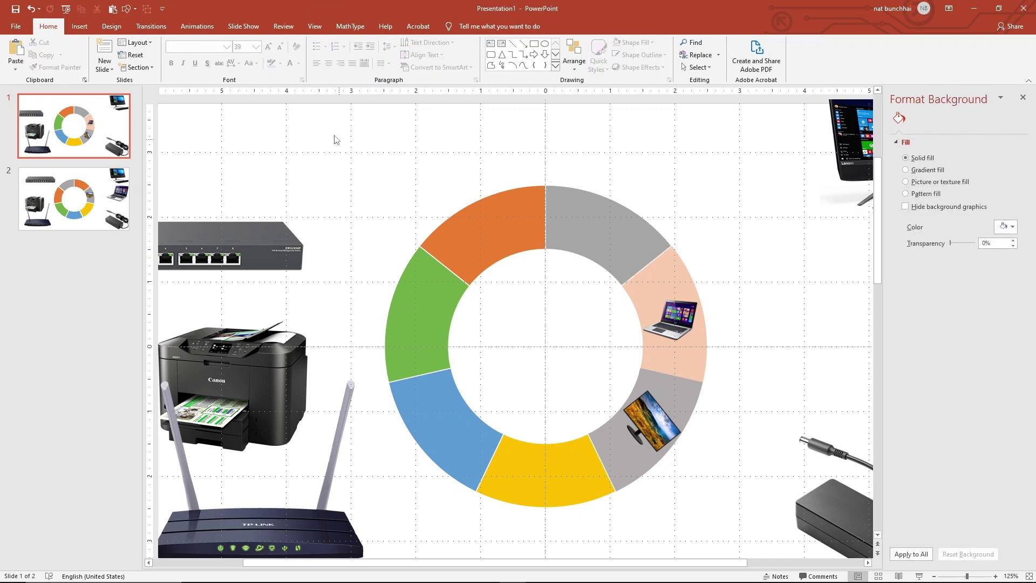
left_click_drag(320, 123, 826, 547)
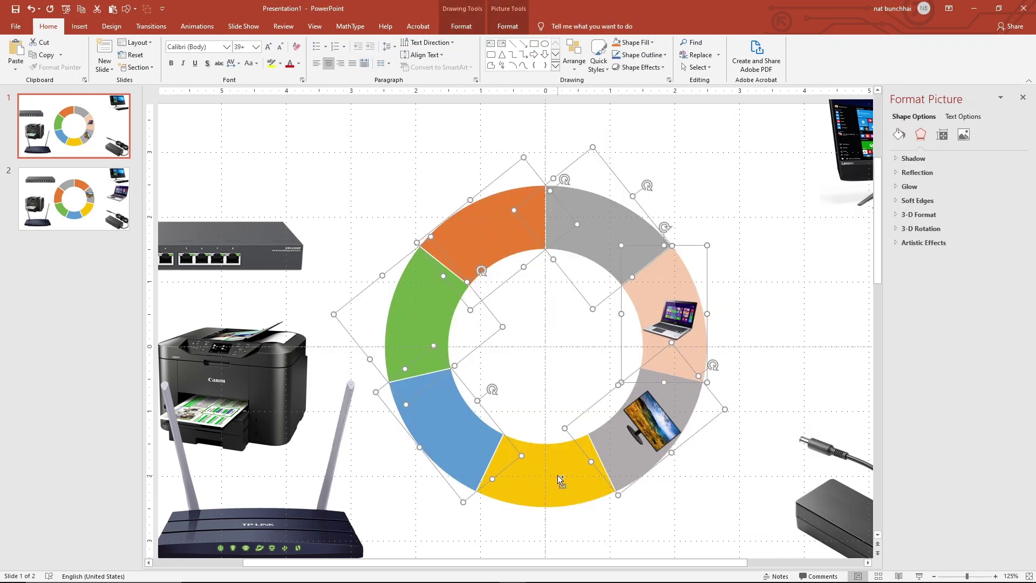
right_click(558, 475)
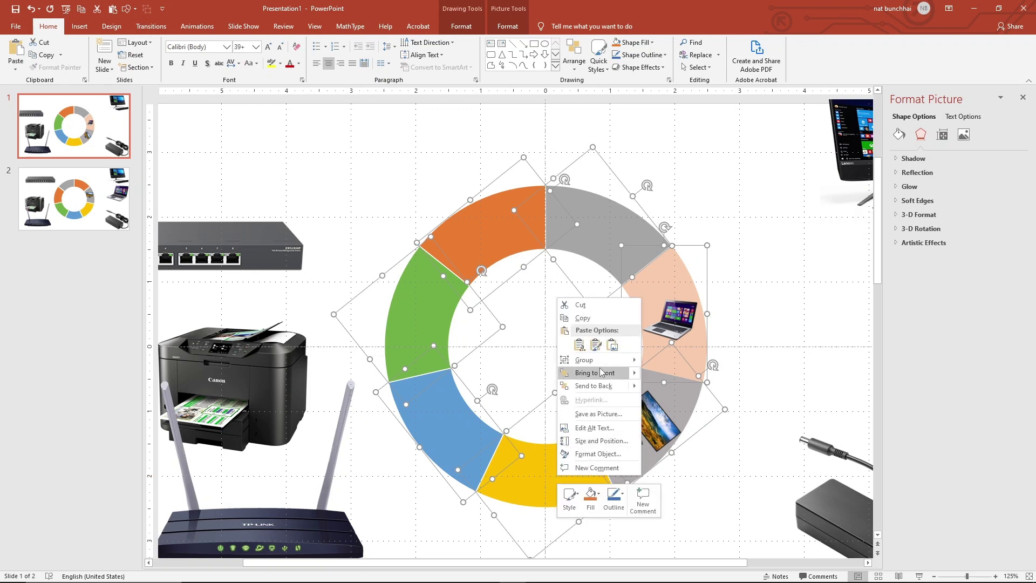
mouse_move(584, 360)
left_click(687, 360)
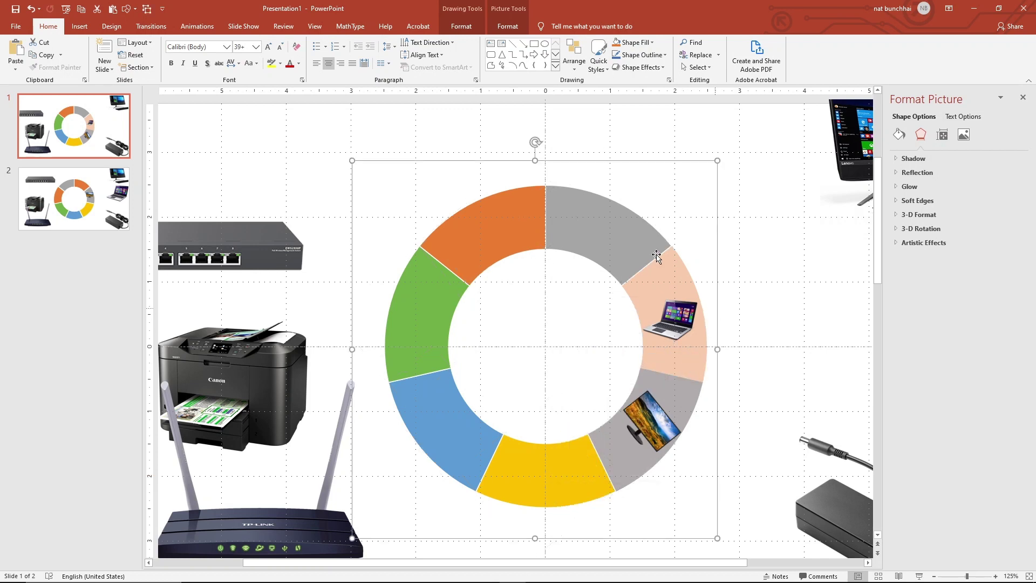
- Rotate the grouped ring one segment clockwise and nudge it back to centre with arrow keys
left_click_drag(535, 142, 714, 208)
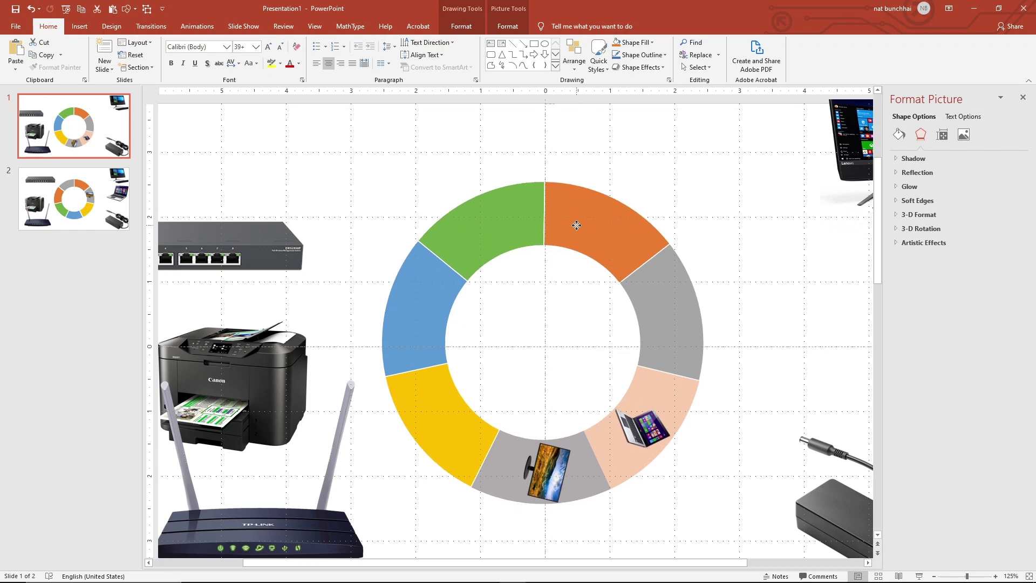
left_click_drag(577, 225, 578, 227)
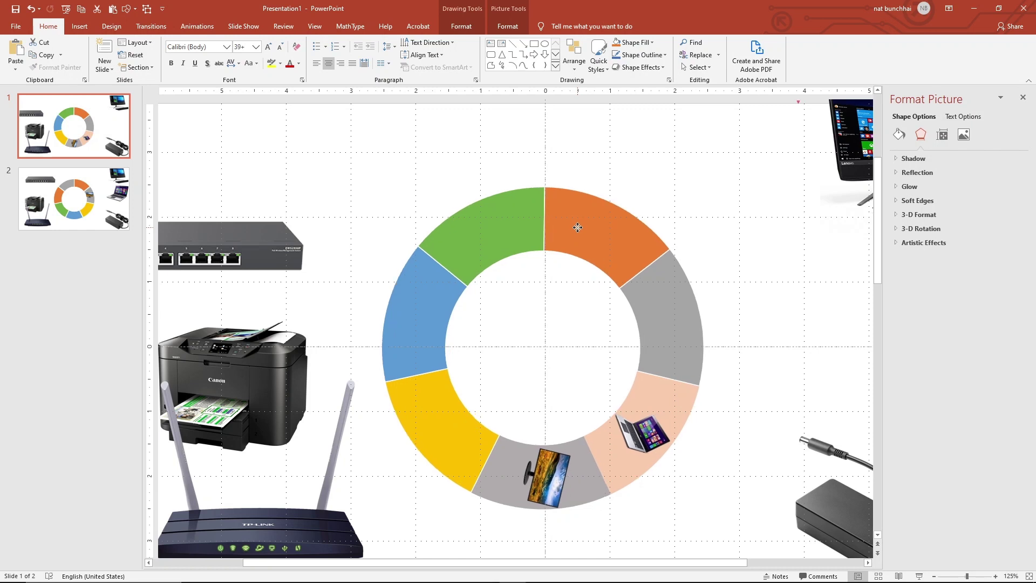
left_click(577, 227)
key("Up")
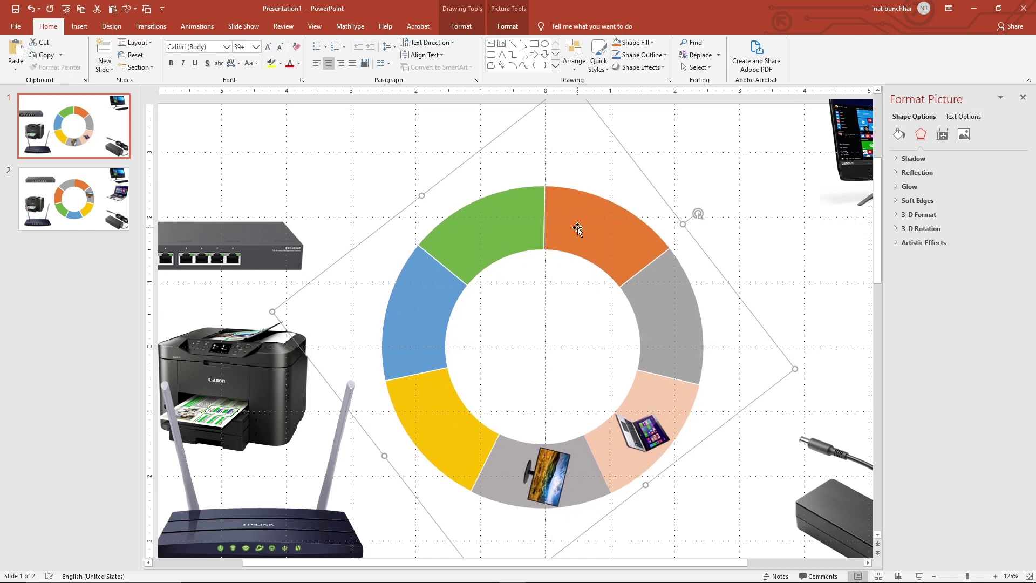
key("ctrl+Right")
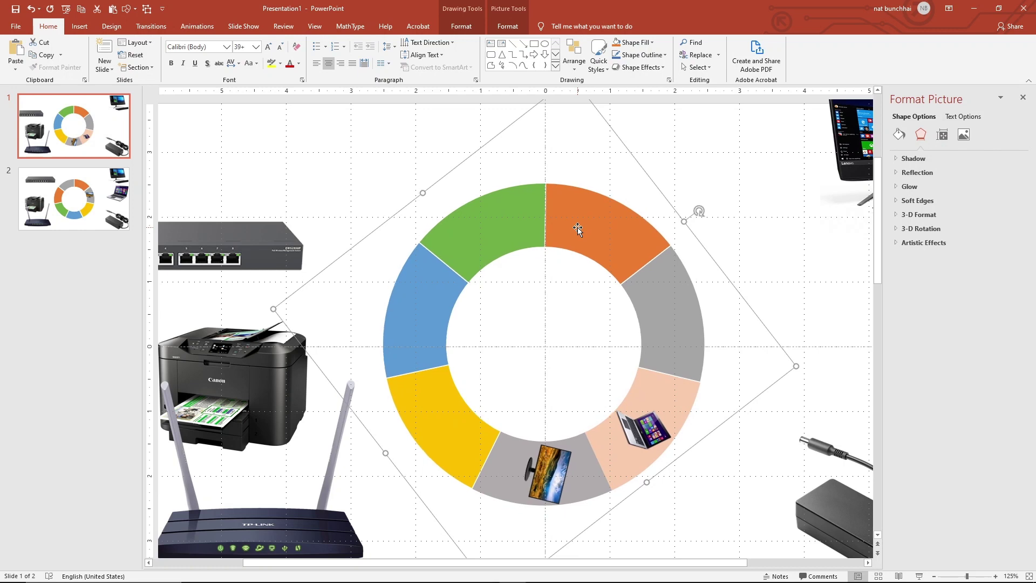
key("ctrl+Right")
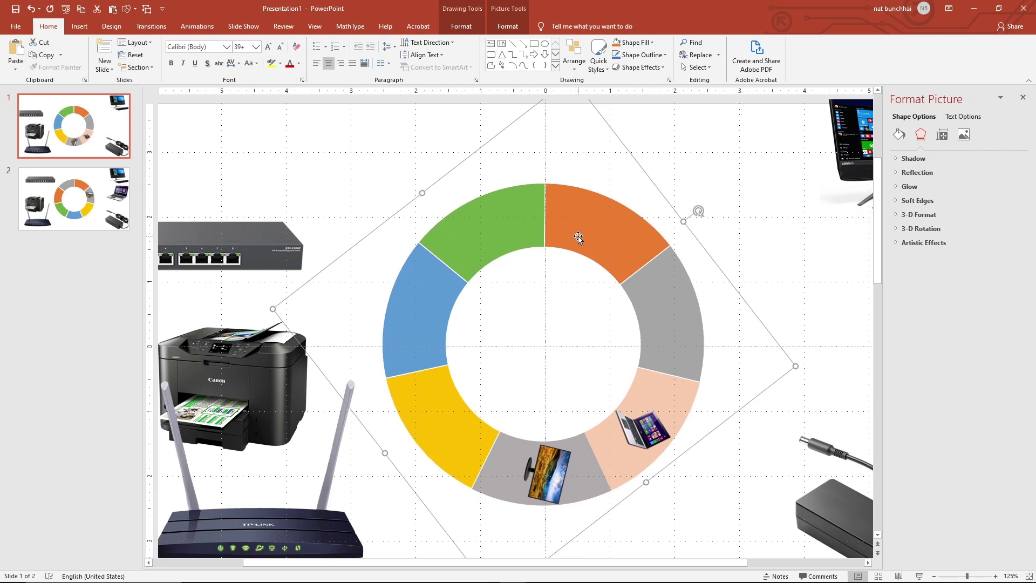
left_click(829, 268)
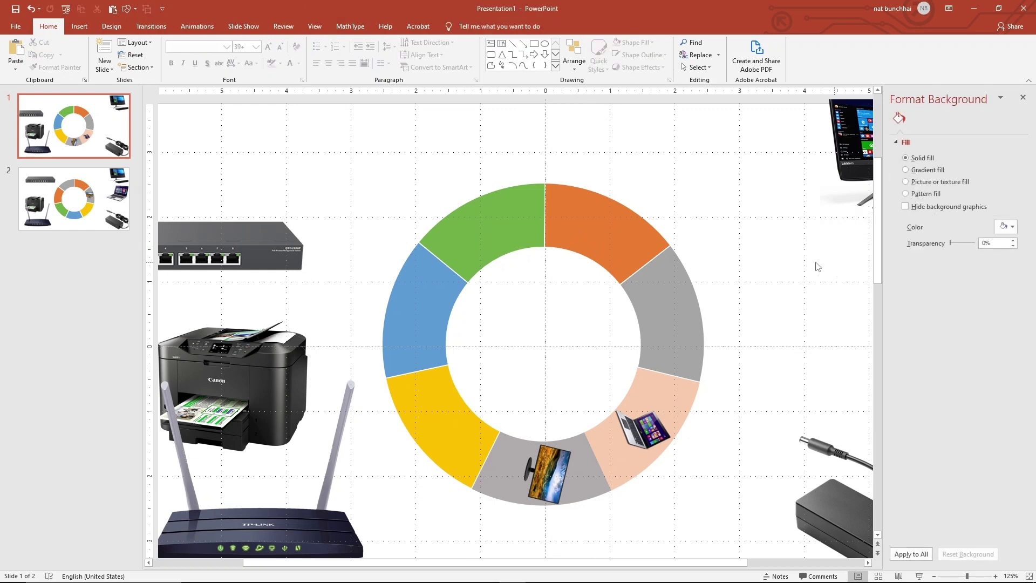
left_click(601, 235)
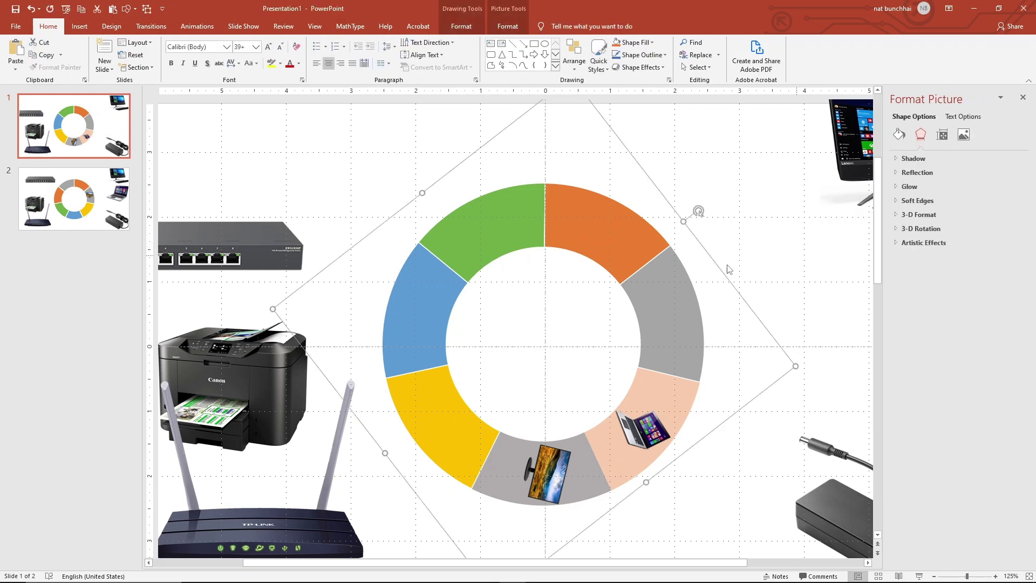
right_click(656, 265)
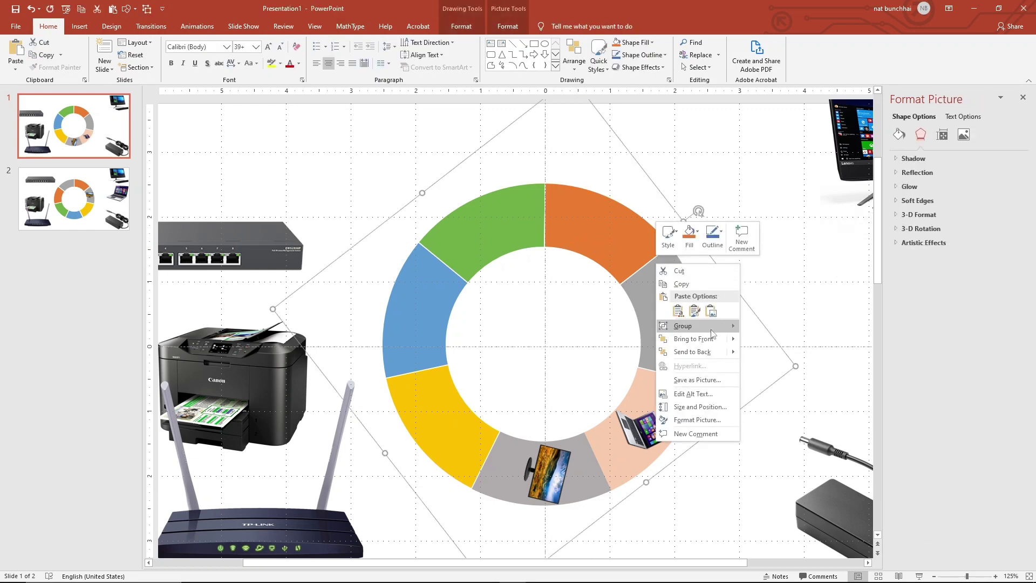
- Ungroup the ring and place a shrunken desktop computer photo on the right grey segment
mouse_move(682, 325)
left_click(771, 354)
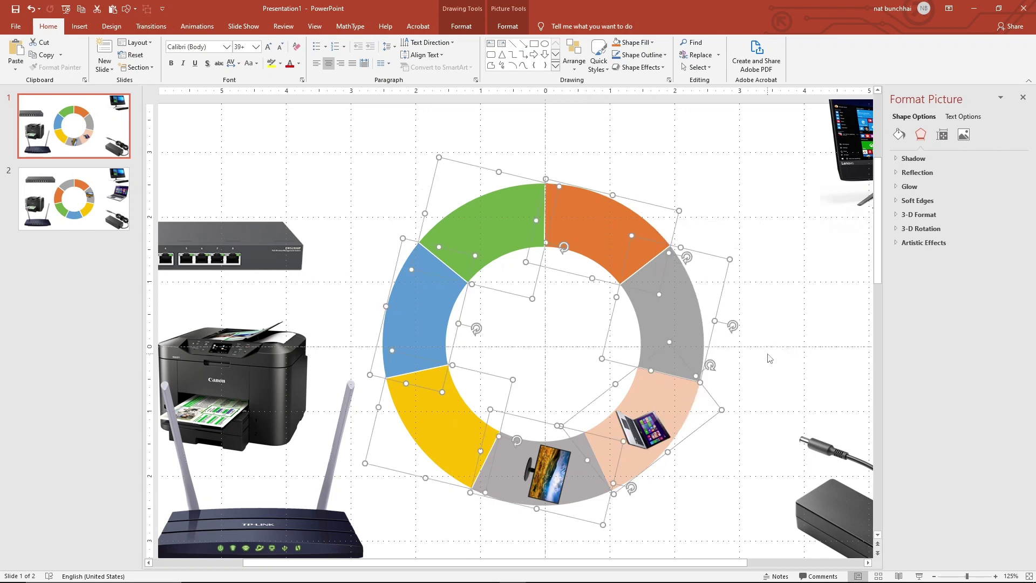
left_click(815, 318)
mouse_move(852, 171)
left_mouse_down()
mouse_move(613, 245)
mouse_move(566, 270)
left_mouse_up()
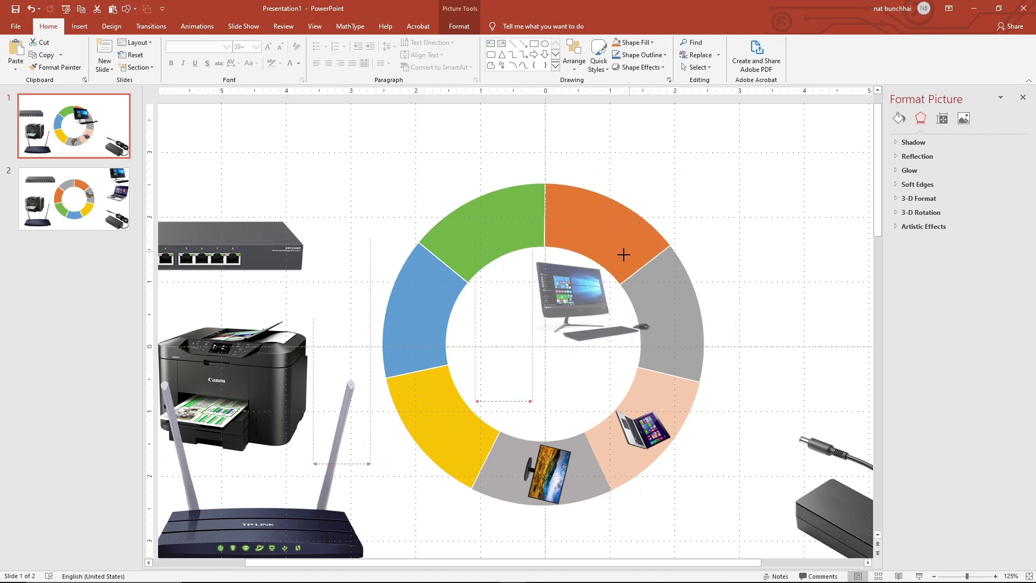
left_click_drag(744, 179, 623, 276)
left_click_drag(563, 315, 696, 298)
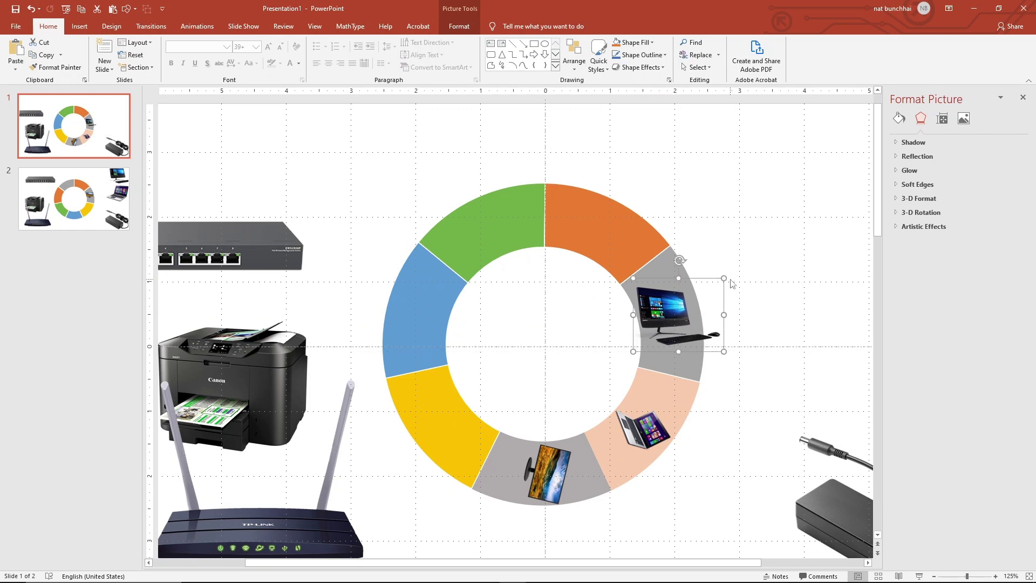
mouse_move(725, 279)
left_mouse_down()
mouse_move(679, 314)
mouse_move(654, 312)
mouse_move(695, 346)
mouse_move(660, 316)
left_mouse_up()
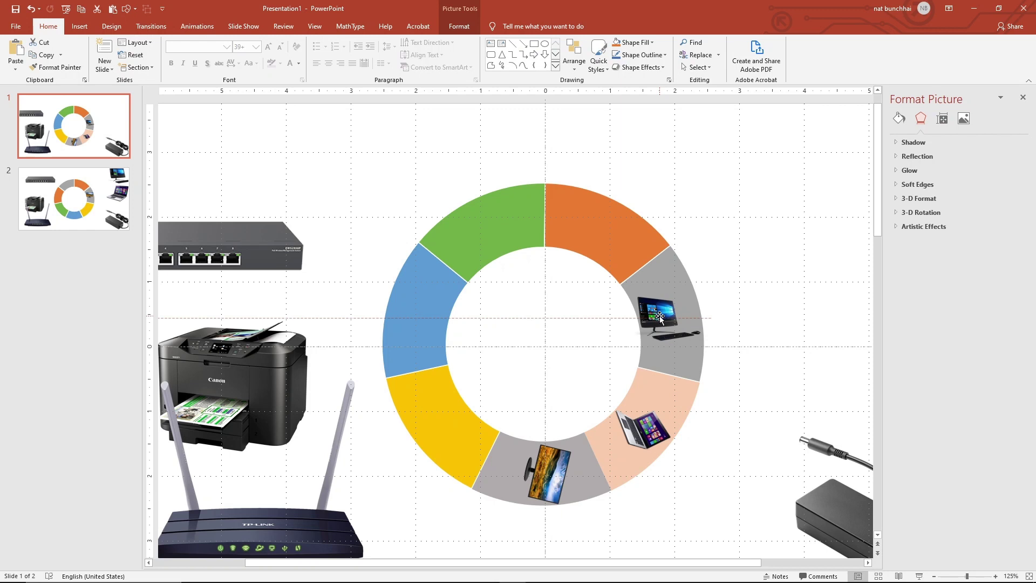
left_click(736, 306)
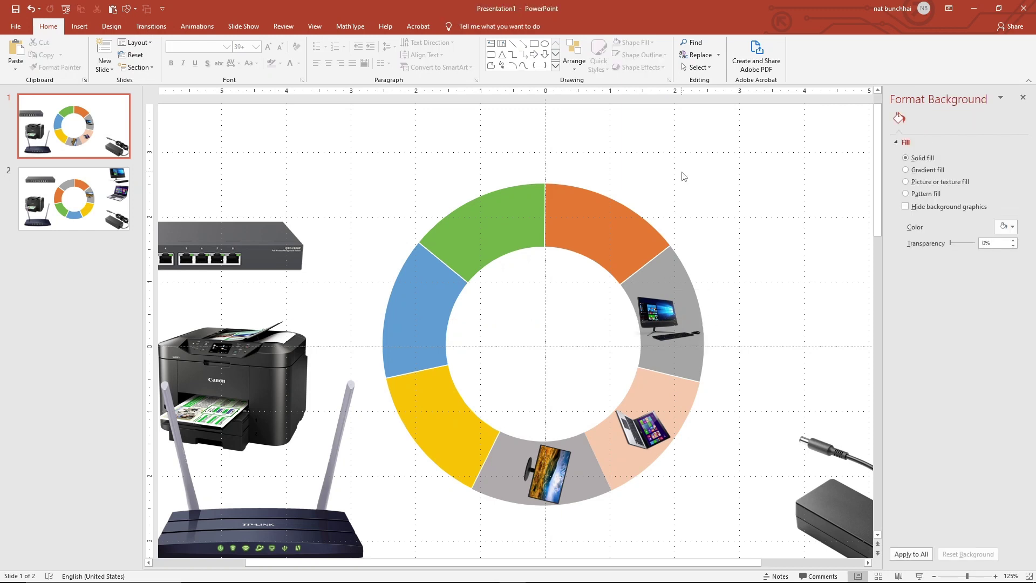
left_click(655, 319)
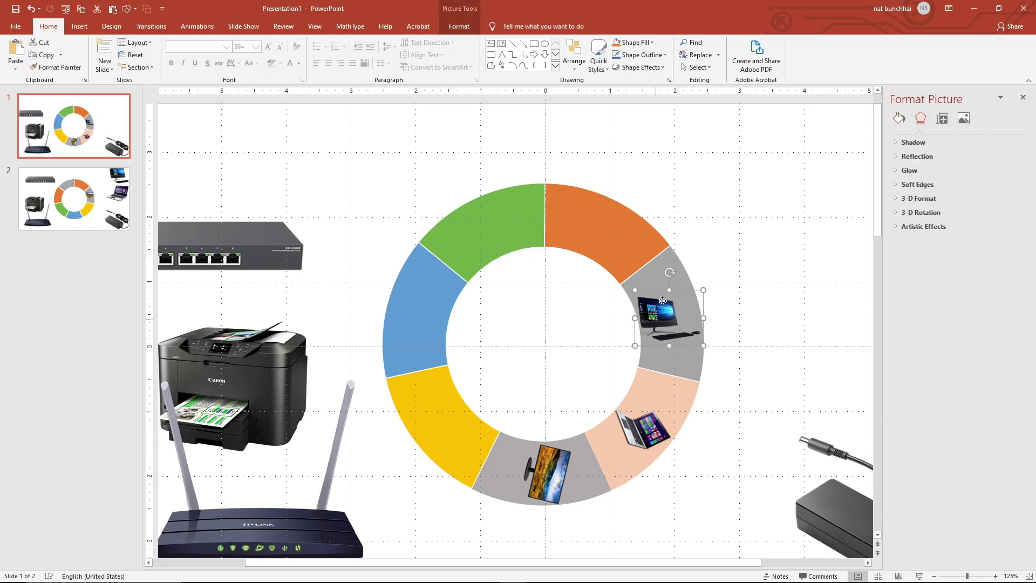
- Extend the computer photo's crop on all sides to cover the grey segment
right_click(661, 310)
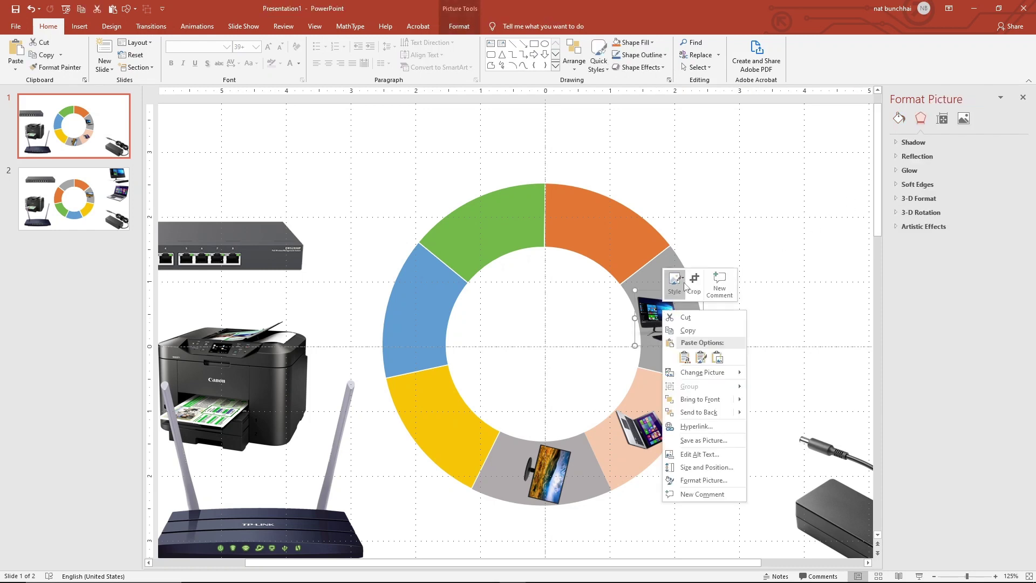
left_click(693, 285)
left_click_drag(669, 292, 669, 237)
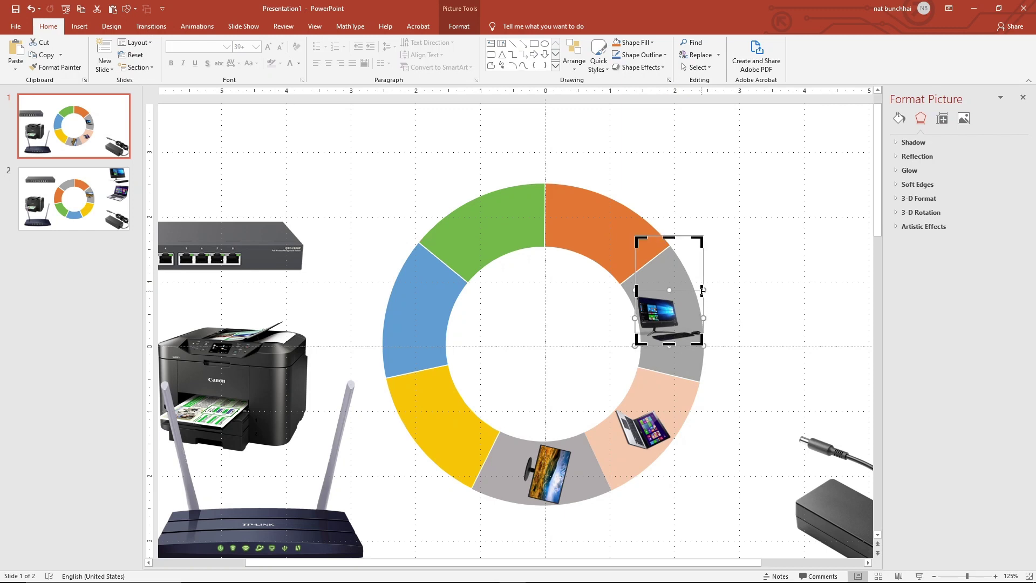
left_click_drag(702, 290, 719, 292)
left_click_drag(677, 344, 681, 385)
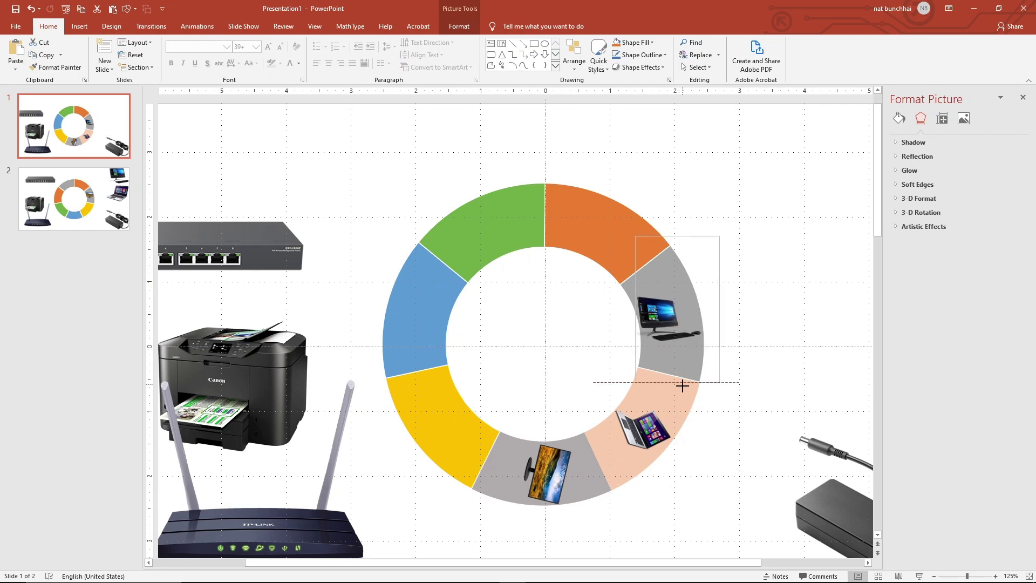
left_click_drag(630, 311, 608, 301)
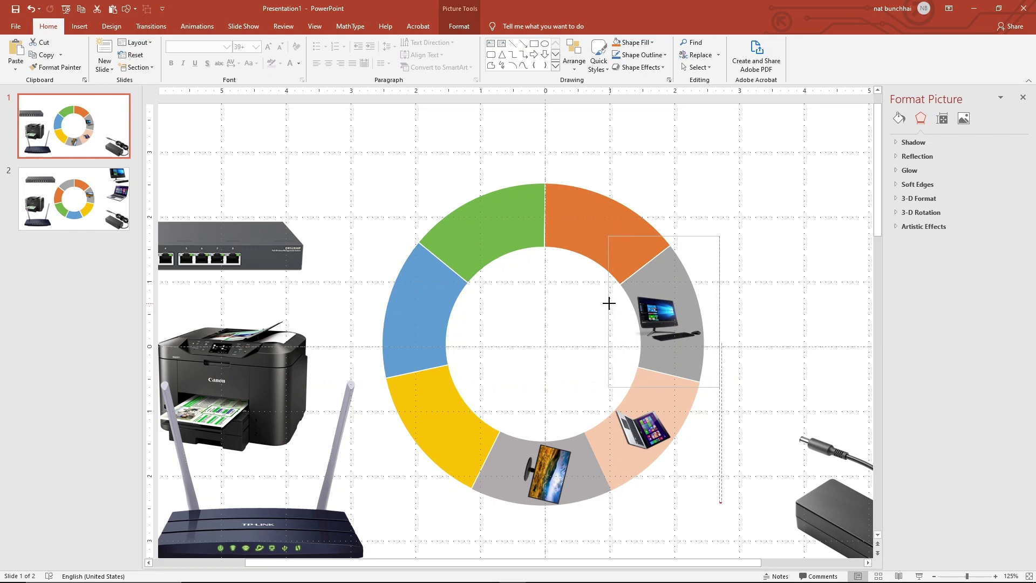
left_click(535, 331)
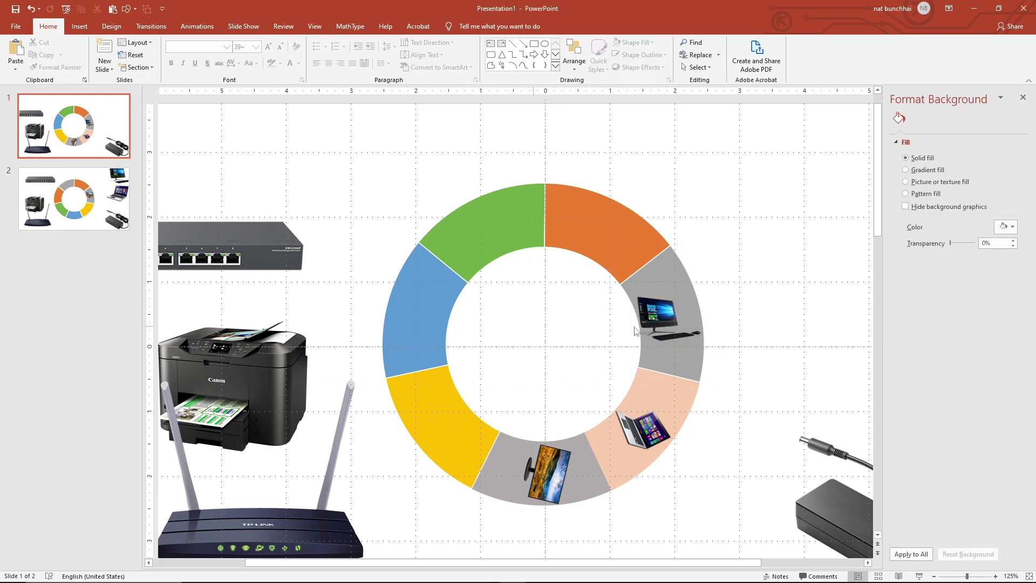
- Send the computer photo behind the grey segment and intersect the two shapes
left_click(592, 226)
left_click(710, 307)
left_click(666, 318)
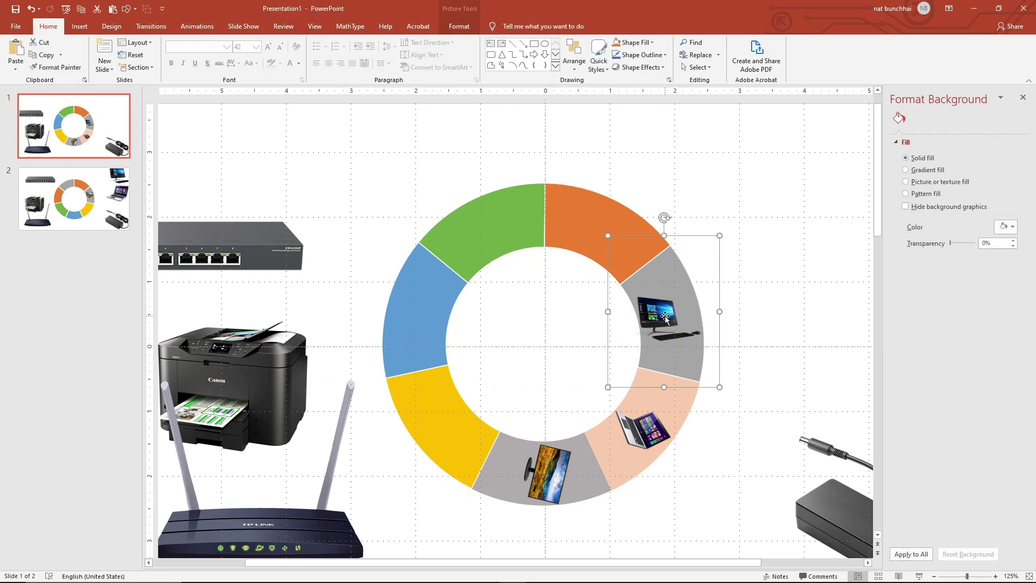
right_click(666, 317)
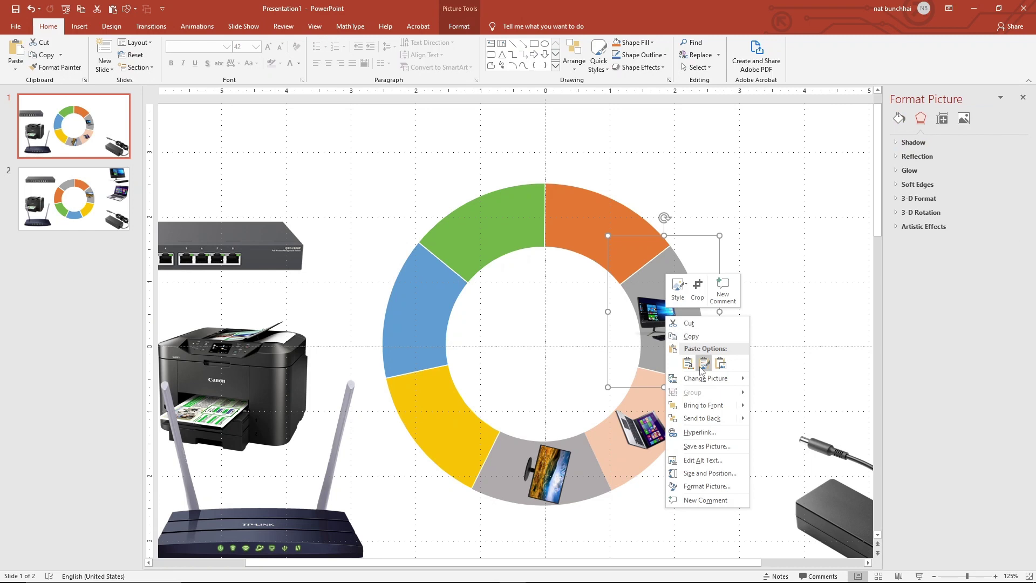
left_click(707, 420)
left_click(668, 348, "shift")
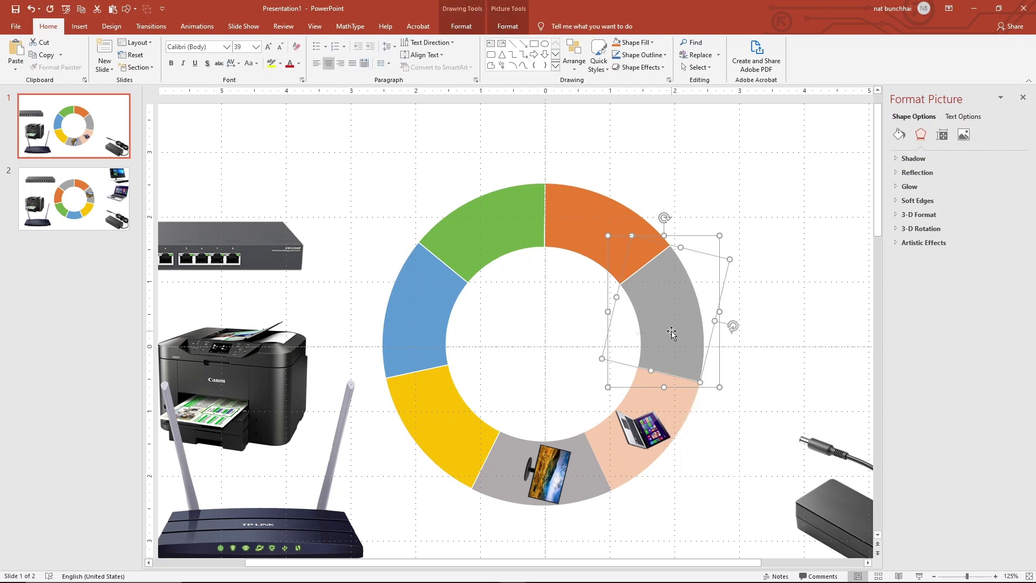
left_click(460, 25)
left_click(110, 67)
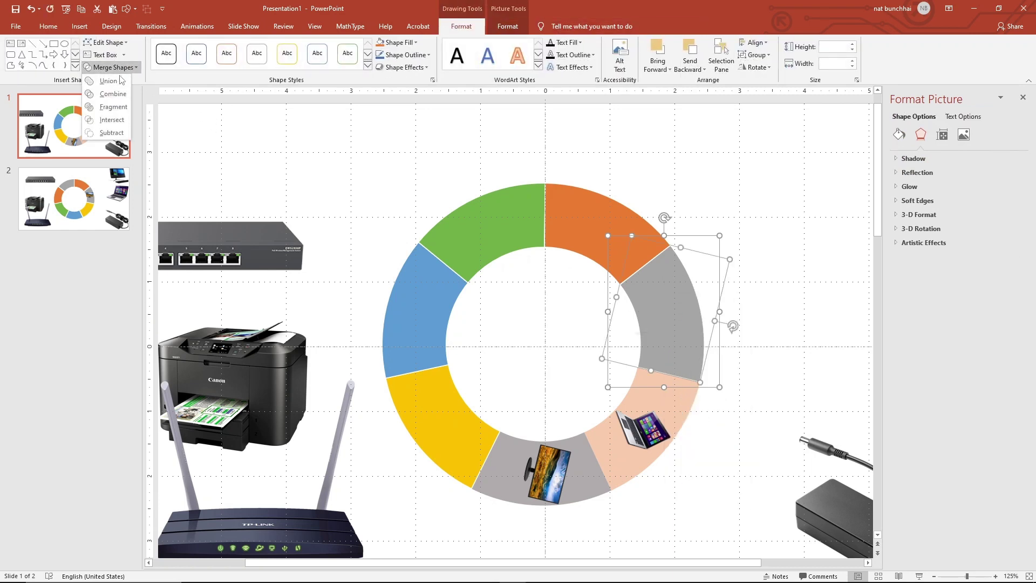
left_click(105, 119)
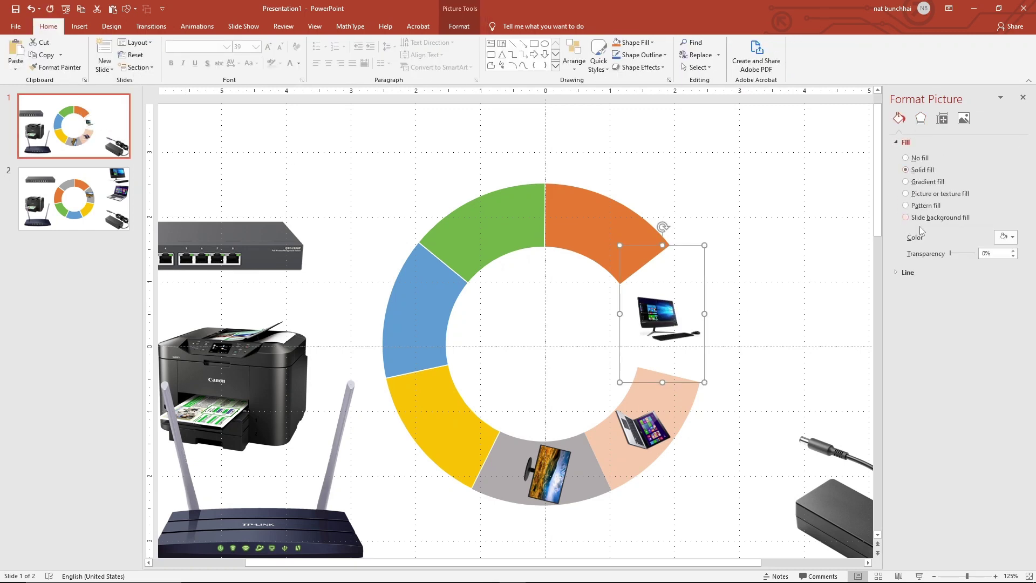
- Fill the merged computer segment with light blue
left_click(1007, 237)
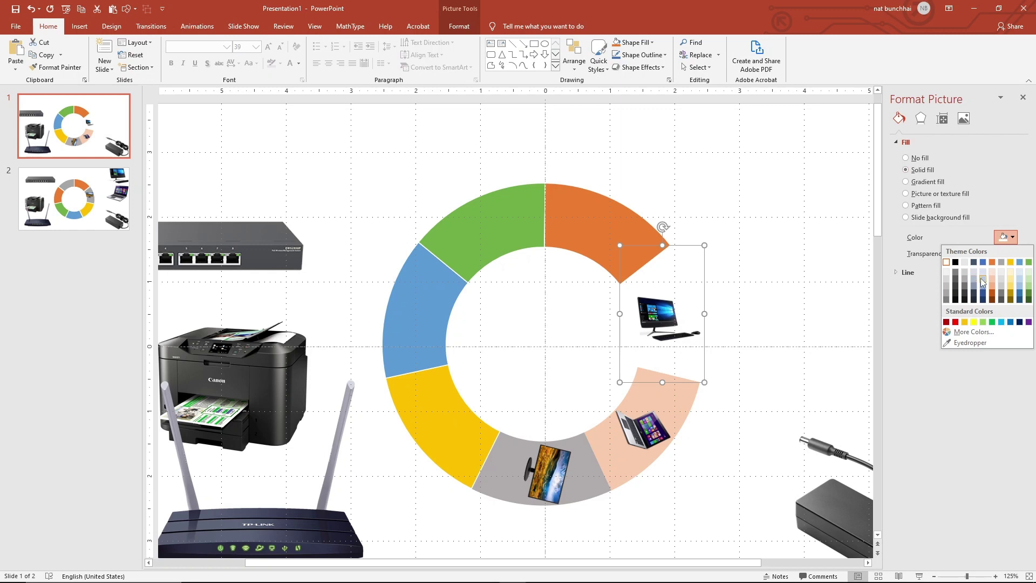
left_click(983, 280)
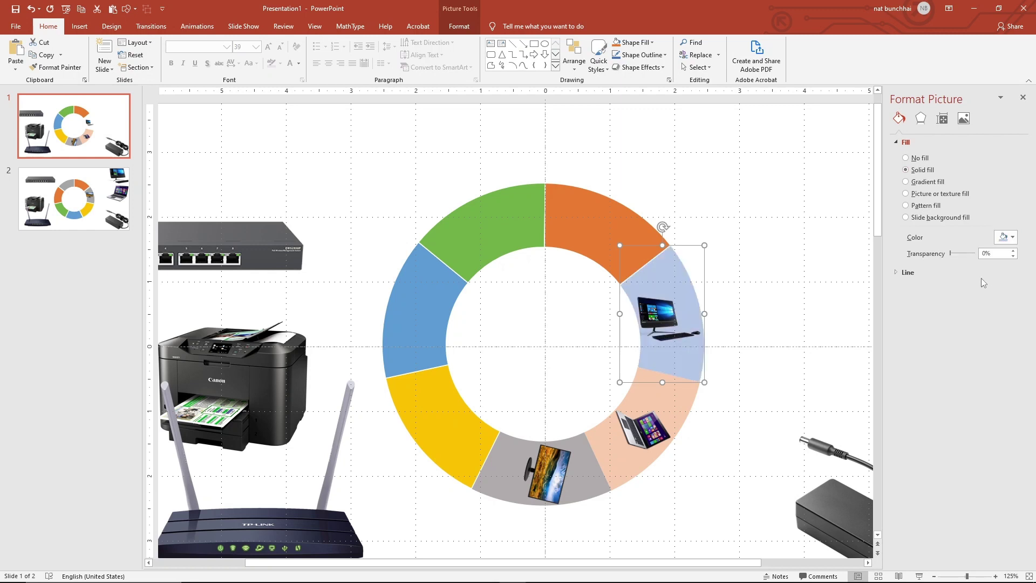
left_click(829, 293)
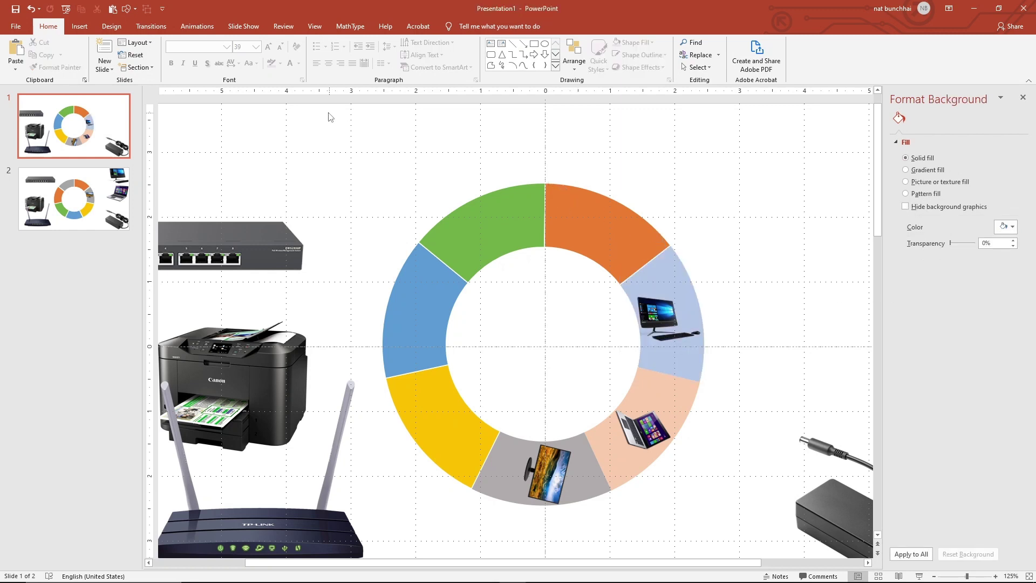
- Select every donut ring segment and group them into one object
left_click_drag(320, 122, 773, 567)
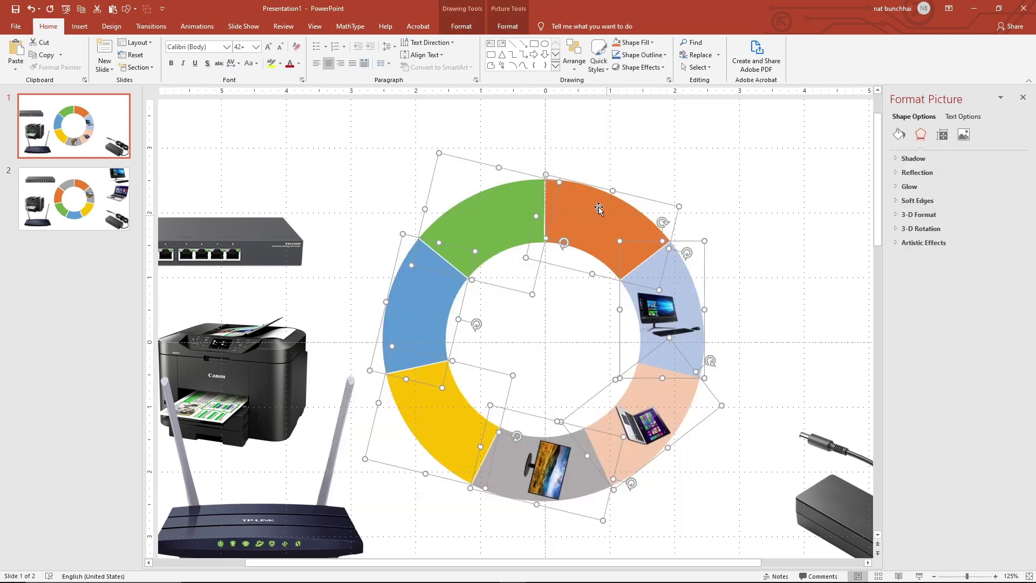
right_click(600, 209)
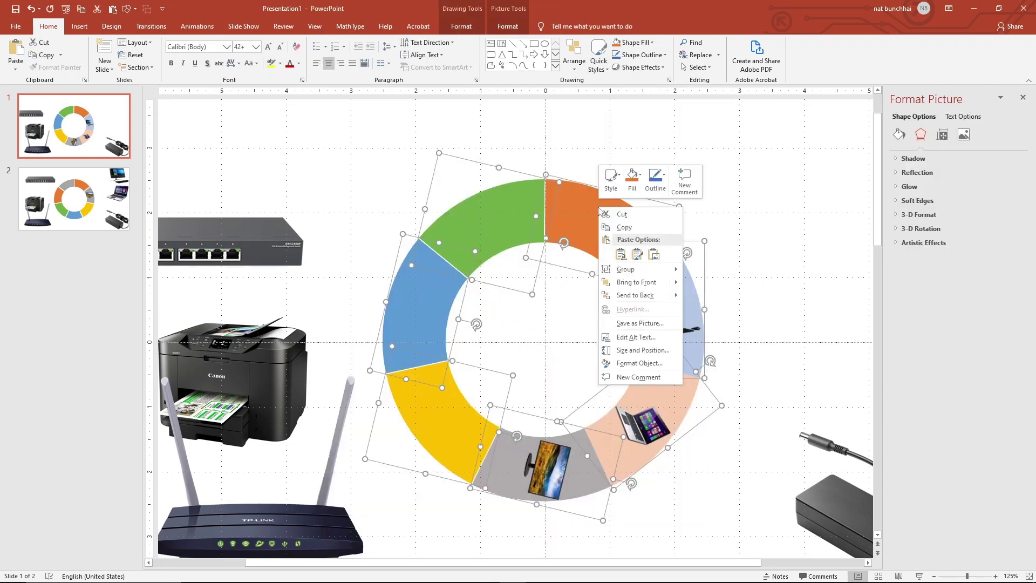
left_click(701, 268)
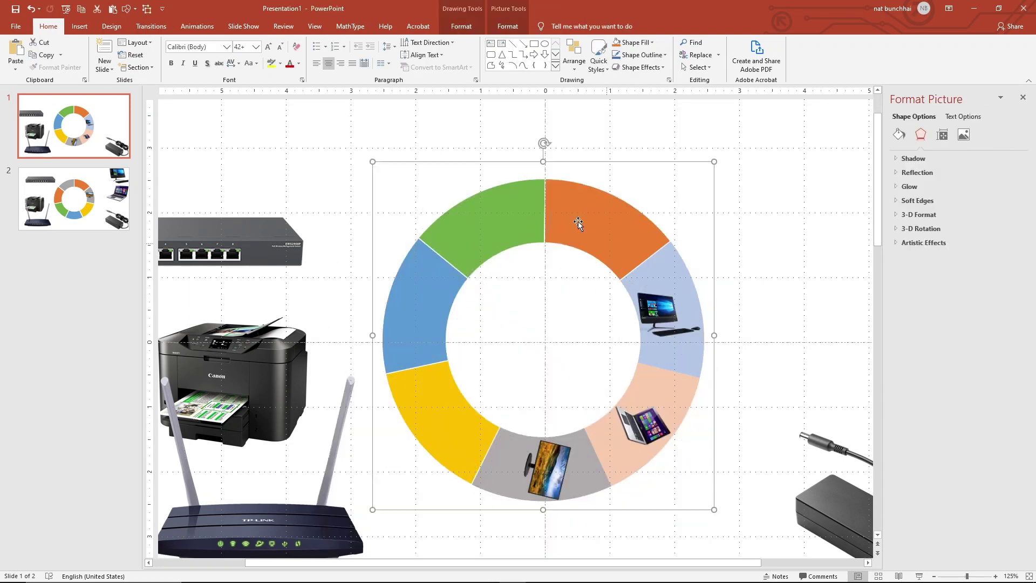
- Rotate the grouped donut one segment clockwise and nudge it back into place
left_click_drag(545, 142, 678, 227)
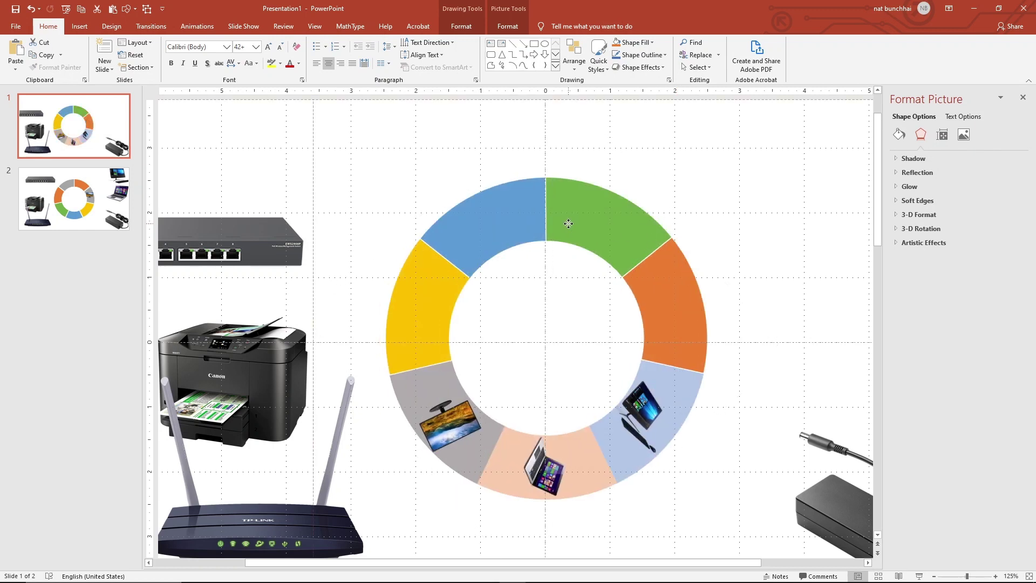
left_click_drag(568, 224, 569, 224)
key("Down")
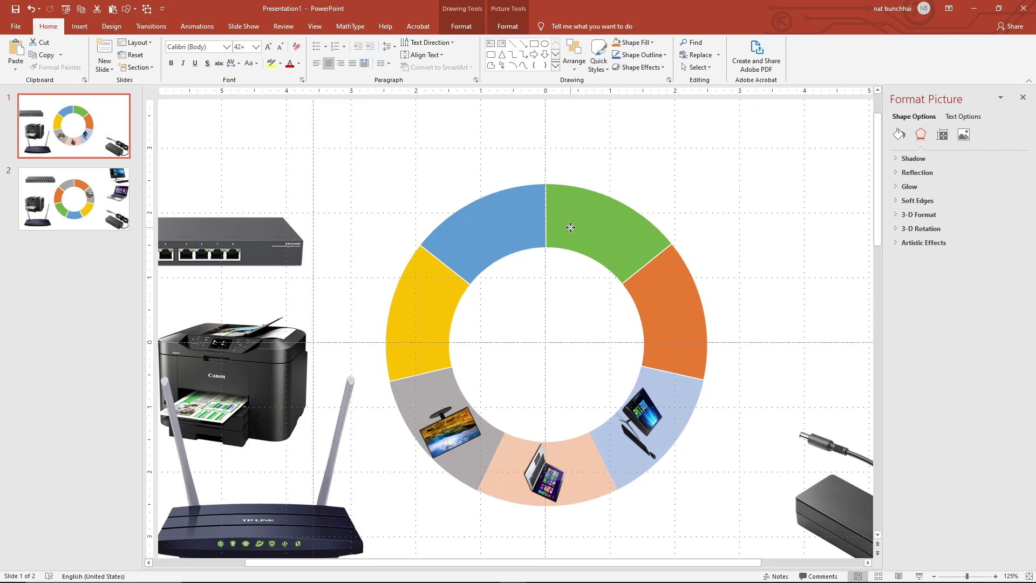
left_click(736, 231)
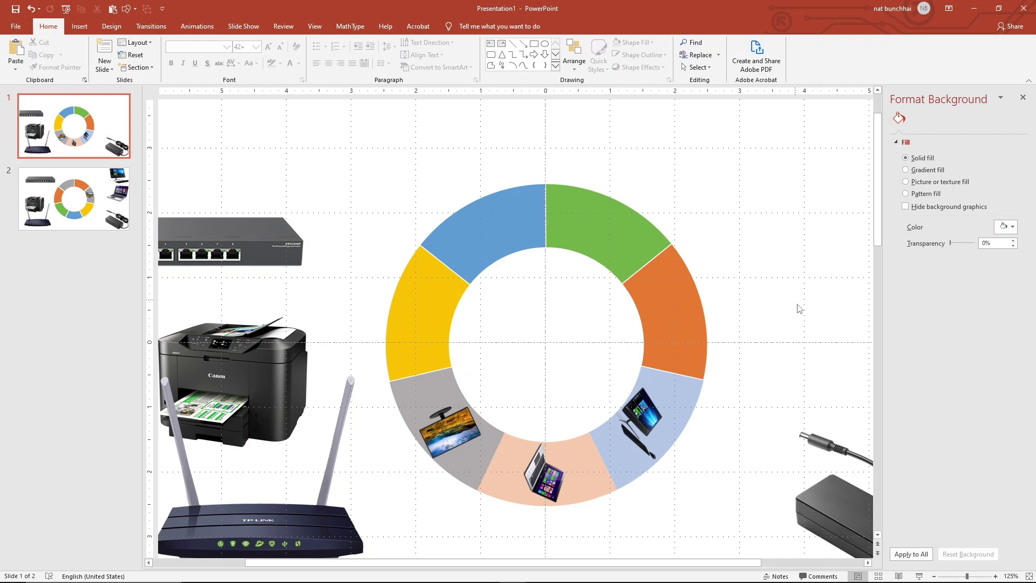
- Shrink the power adapter photo and place it on the ring's orange segment
left_click_drag(838, 517, 663, 313)
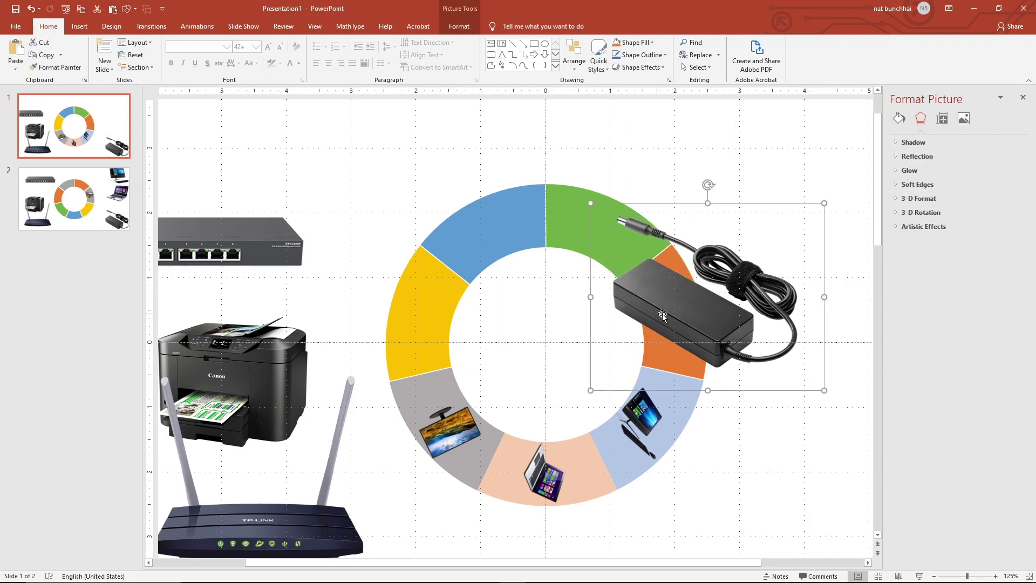
left_click_drag(822, 204, 819, 211)
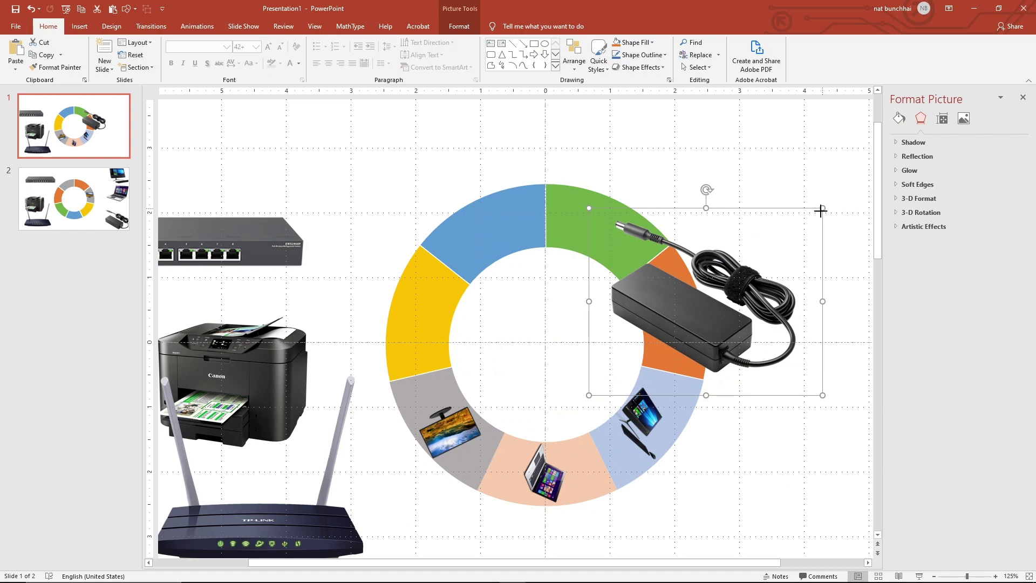
left_click_drag(820, 210, 661, 319)
mouse_move(629, 367)
left_mouse_down()
mouse_move(677, 328)
mouse_move(669, 323)
left_mouse_up()
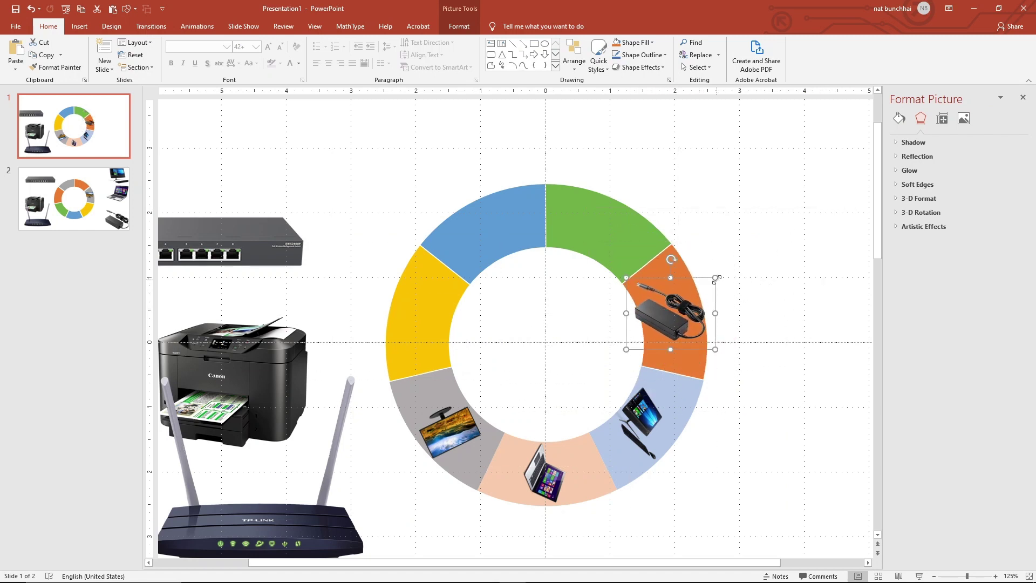
left_click_drag(716, 279, 668, 320)
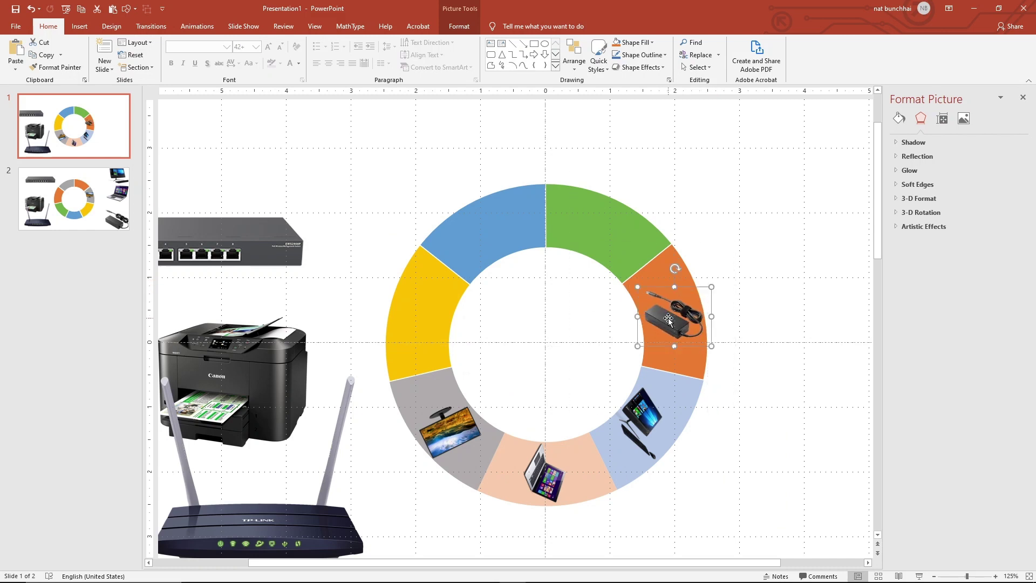
- Crop the adapter photo with its frame extended outward on all four sides
right_click(669, 320)
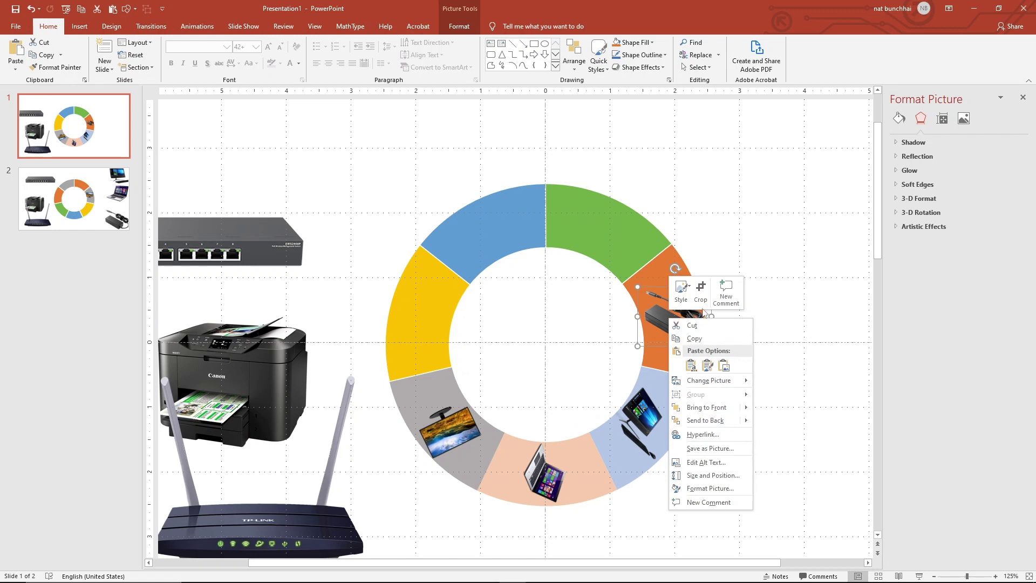
left_click(696, 293)
left_click_drag(675, 287, 674, 234)
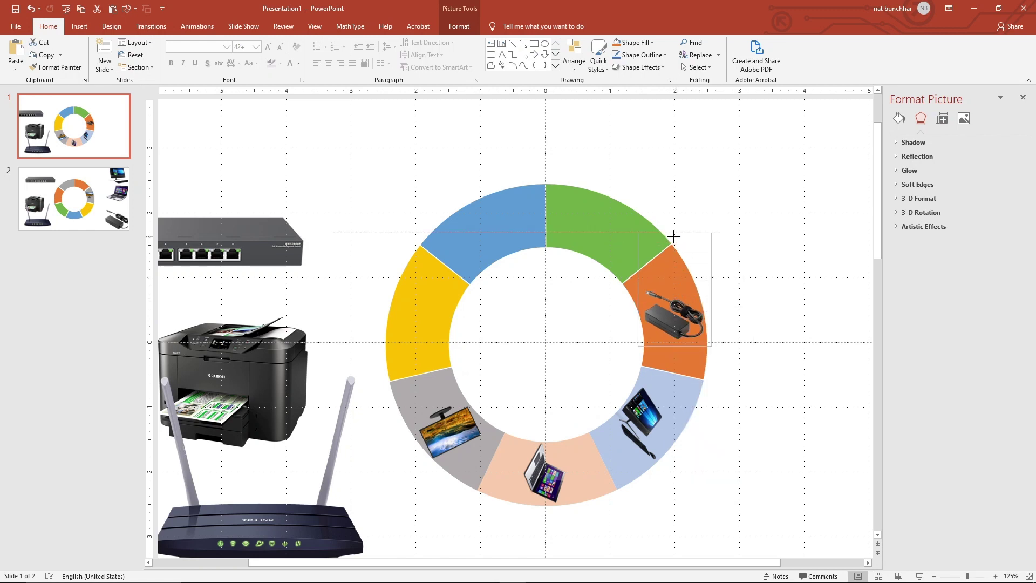
left_click_drag(709, 292, 724, 292)
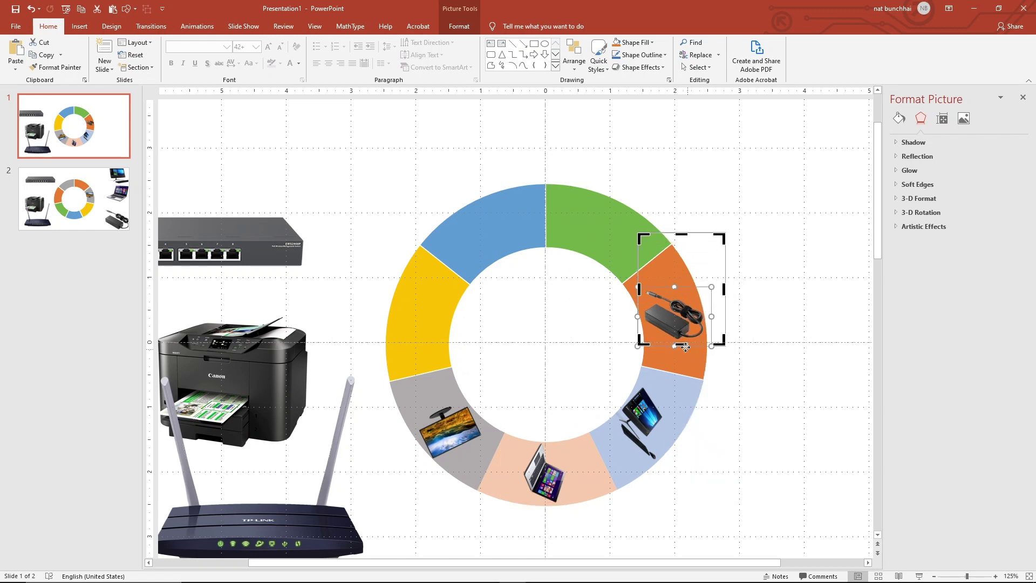
left_click_drag(681, 344, 682, 390)
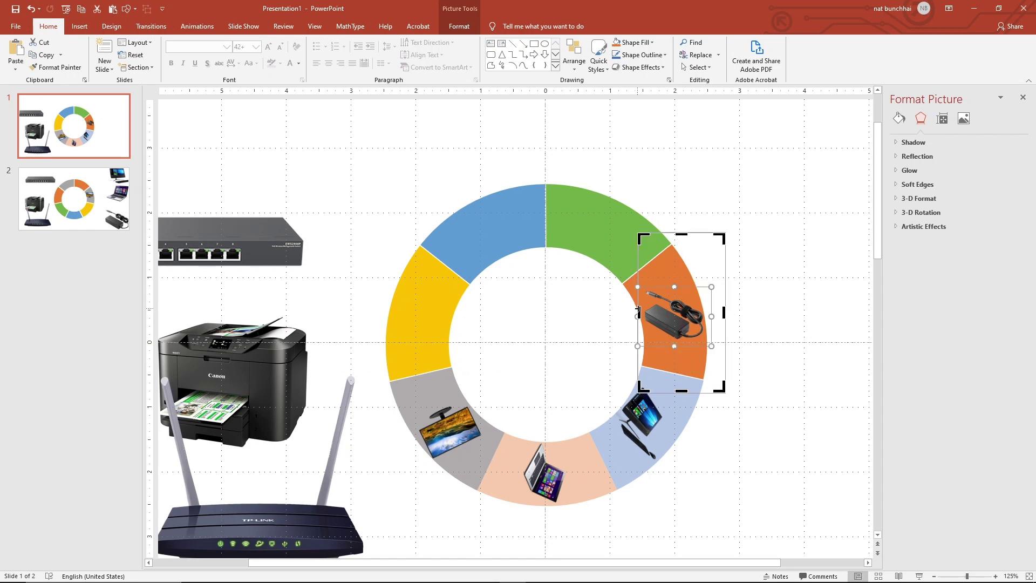
left_click_drag(638, 308, 615, 308)
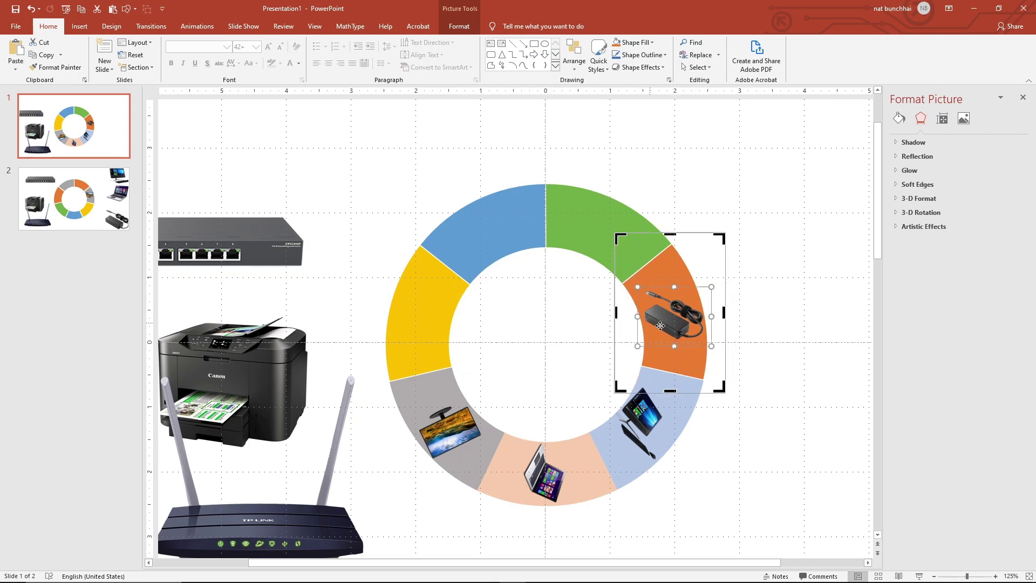
left_click(684, 346)
- Send the adapter photo to the back, behind the ring
left_click(662, 335)
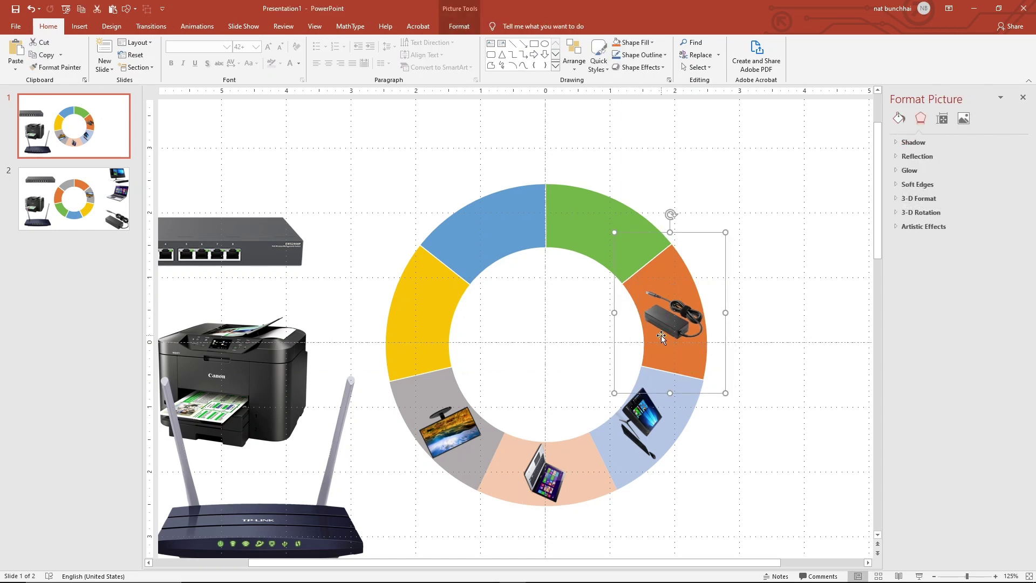
right_click(660, 307)
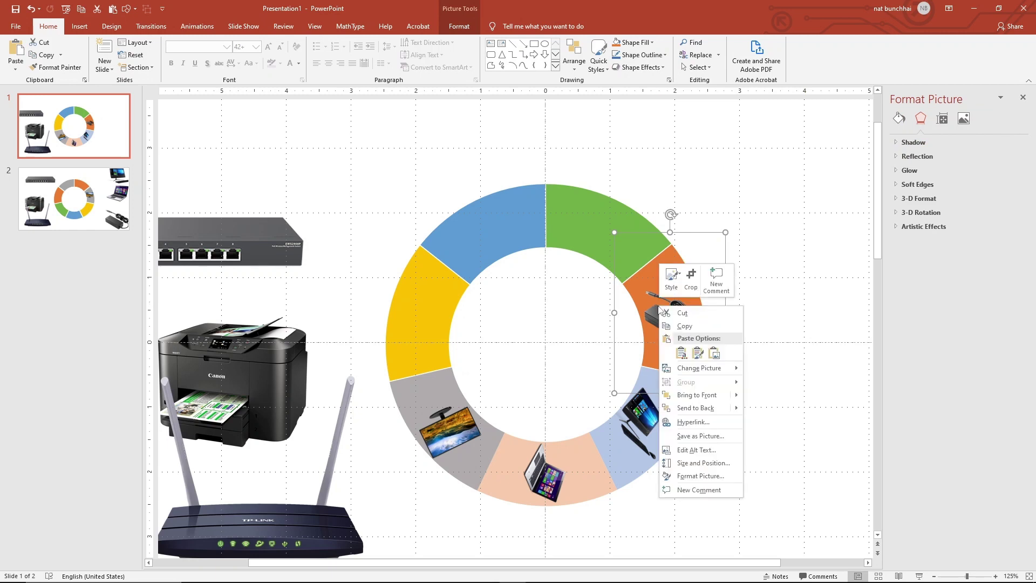
left_click(696, 408)
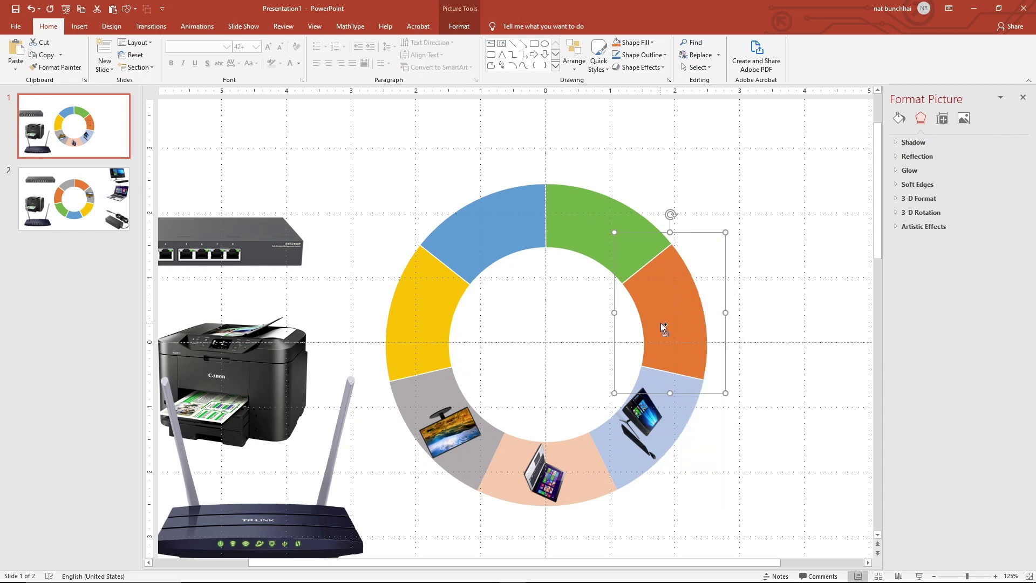
left_click(662, 324)
left_click(765, 296)
- Ungroup the ring and merge the adapter photo into the orange segment
left_click(571, 232)
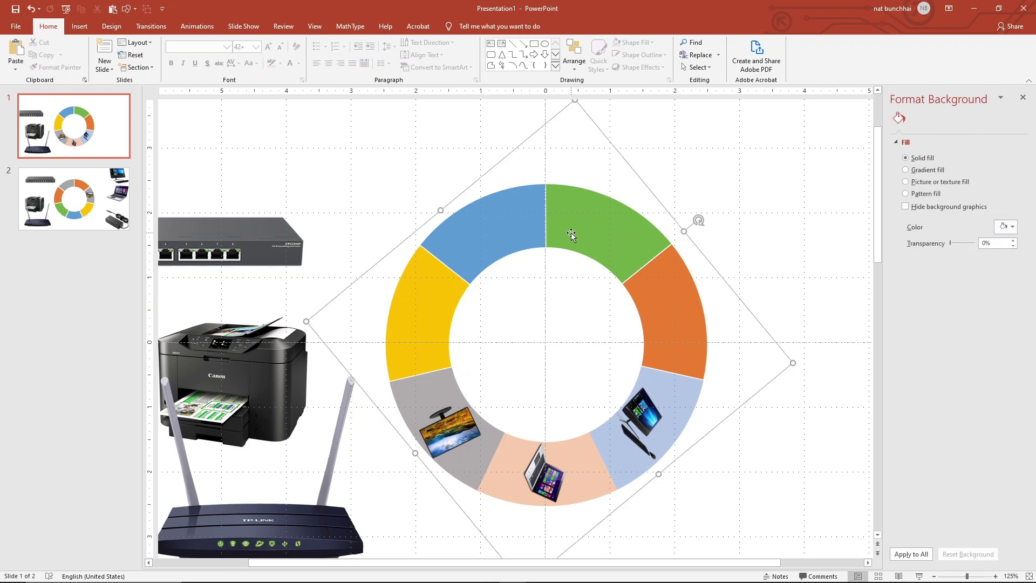
right_click(571, 232)
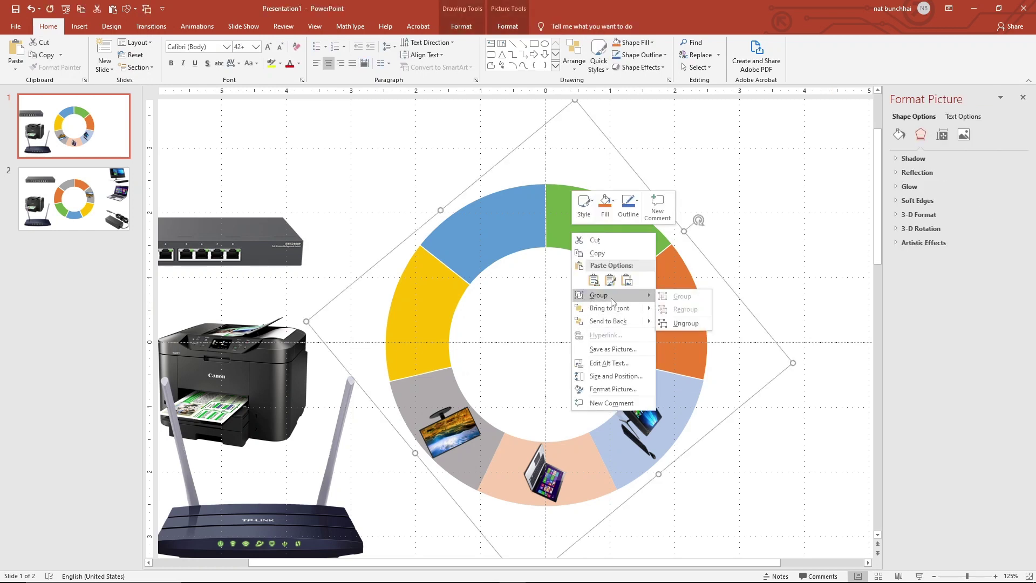
left_click(677, 324)
left_click(808, 263)
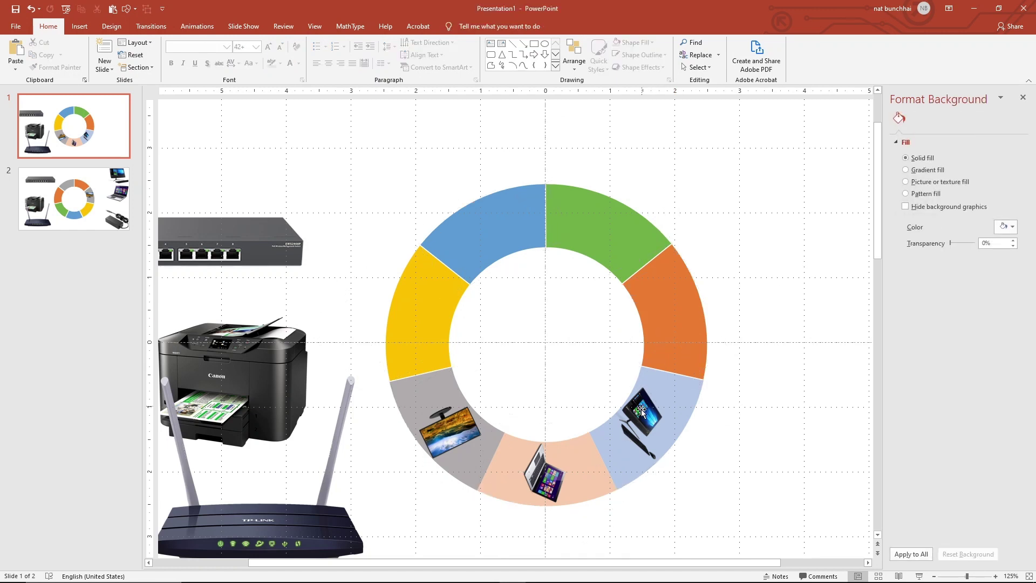
left_click(626, 338)
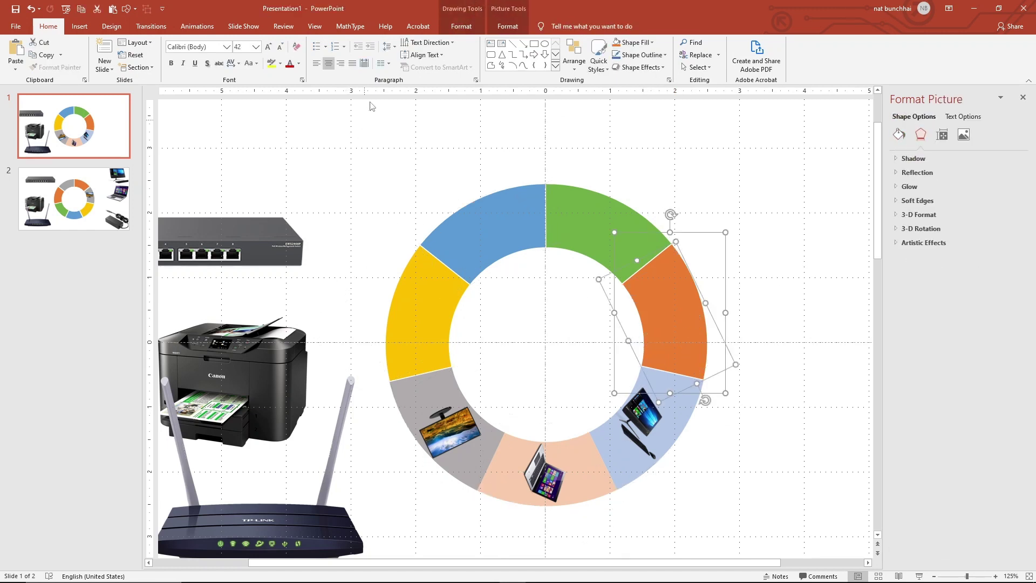
left_click(462, 26)
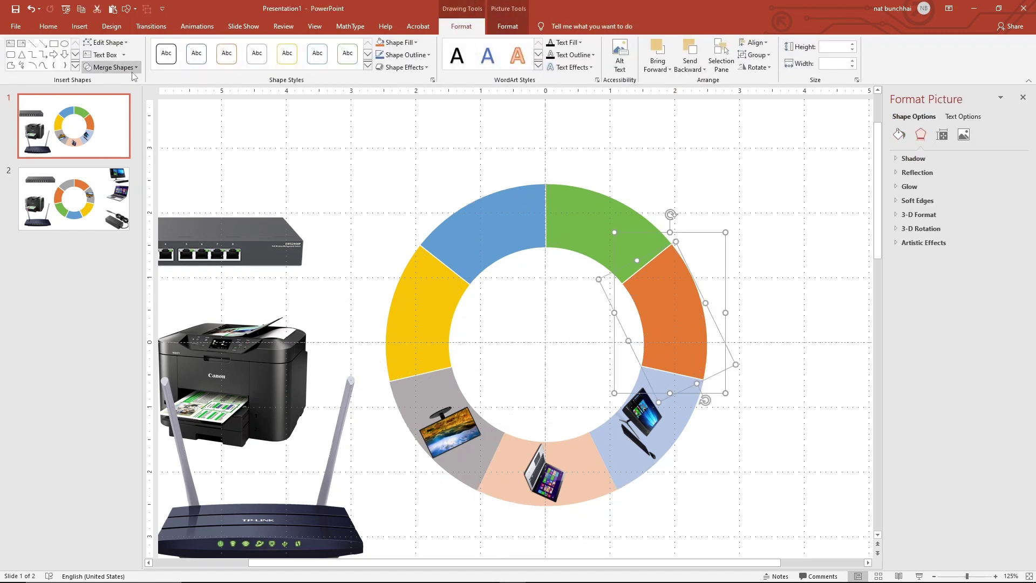
left_click(112, 67)
left_click(112, 132)
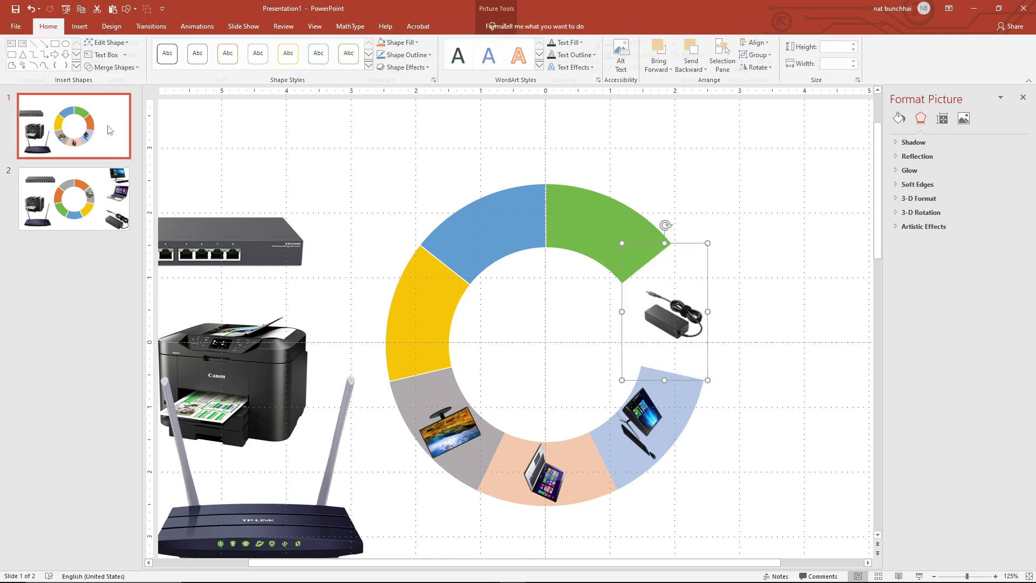
- Give the merged adapter segment a solid light gold fill
left_click(899, 118)
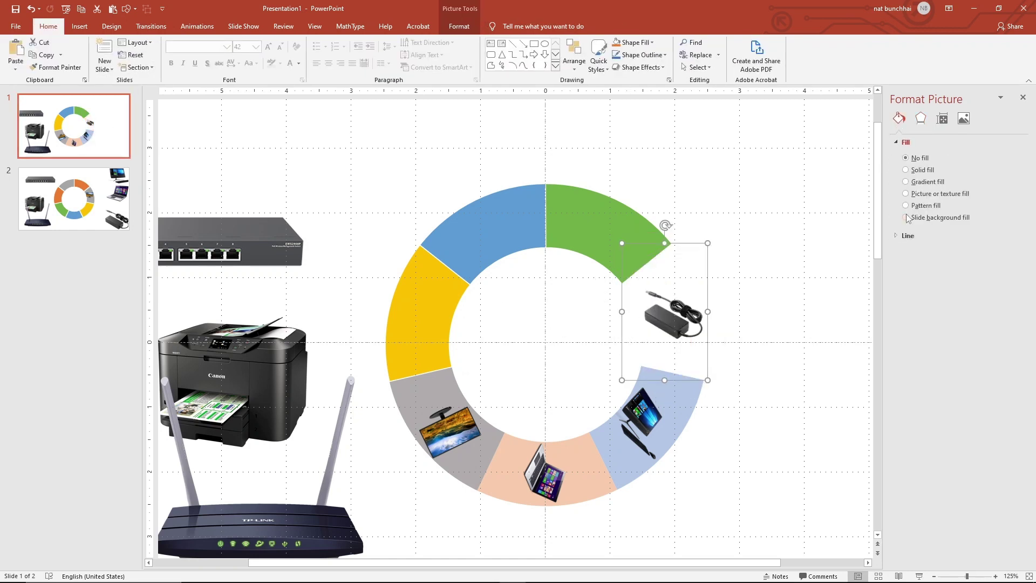
left_click(915, 172)
left_click(1007, 237)
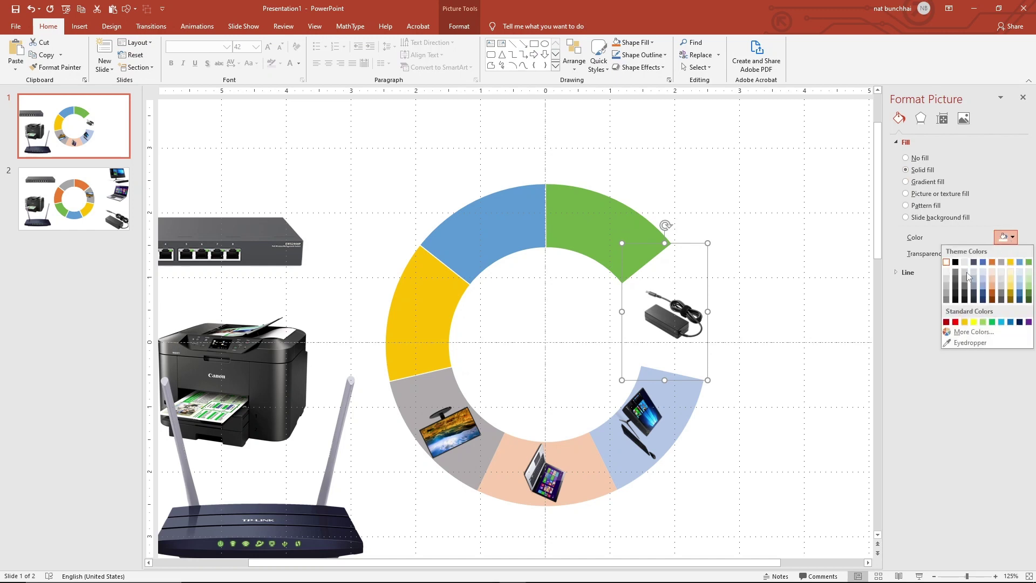
left_click(1011, 280)
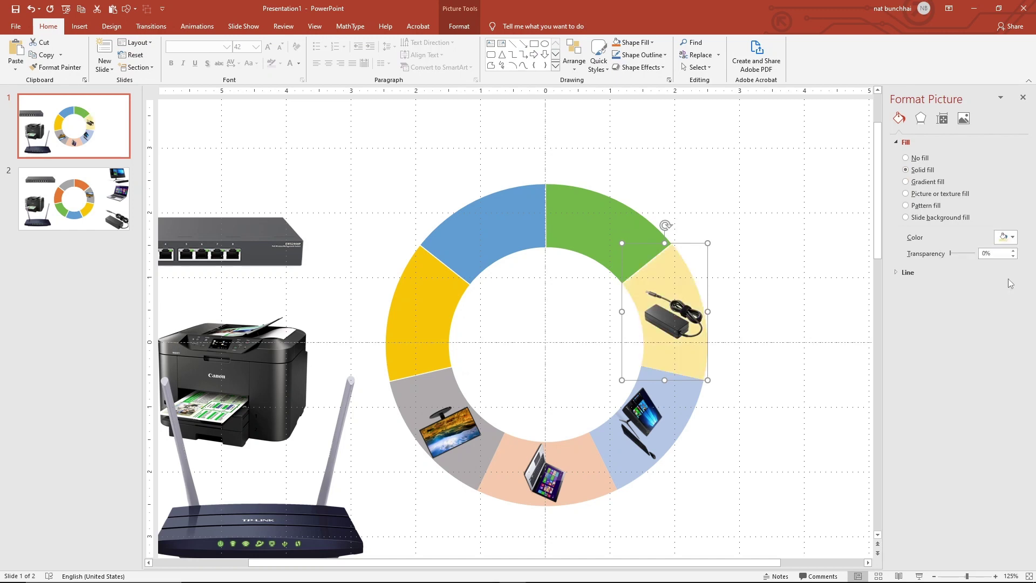
left_click(818, 357)
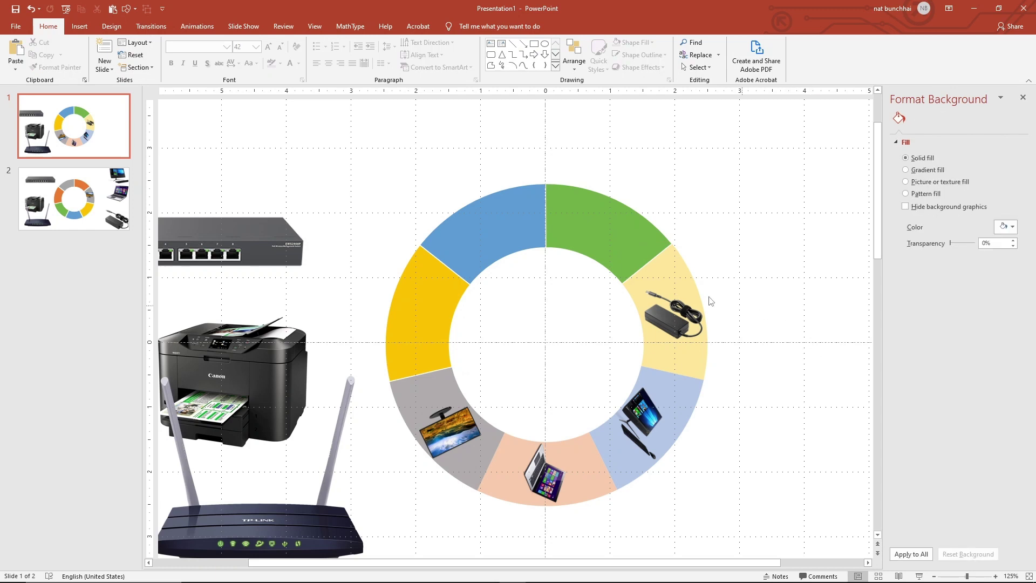
- Regroup all ring pieces and rotate the group about 45° clockwise
left_click_drag(302, 115, 793, 559)
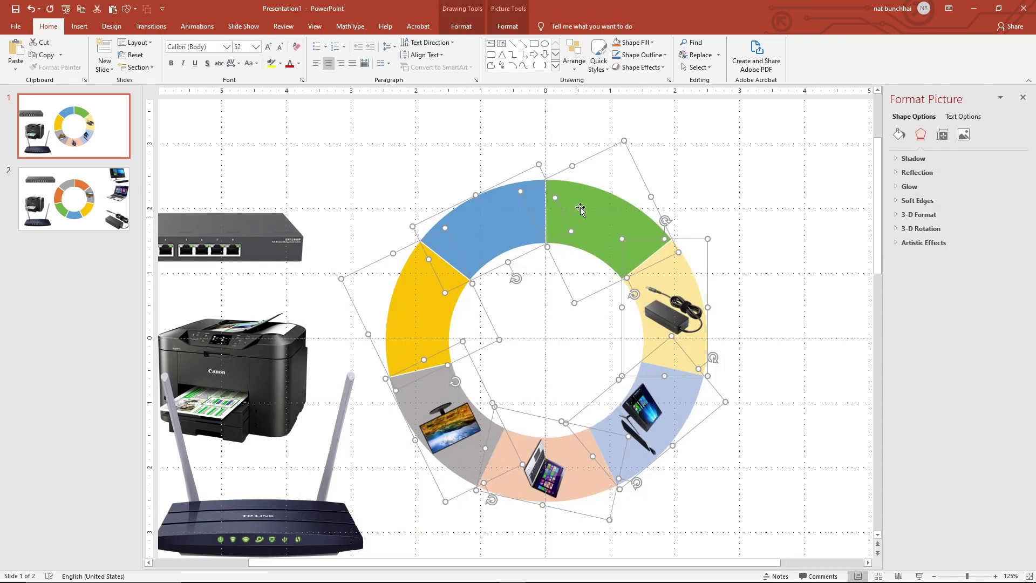
right_click(582, 205)
left_click(685, 265)
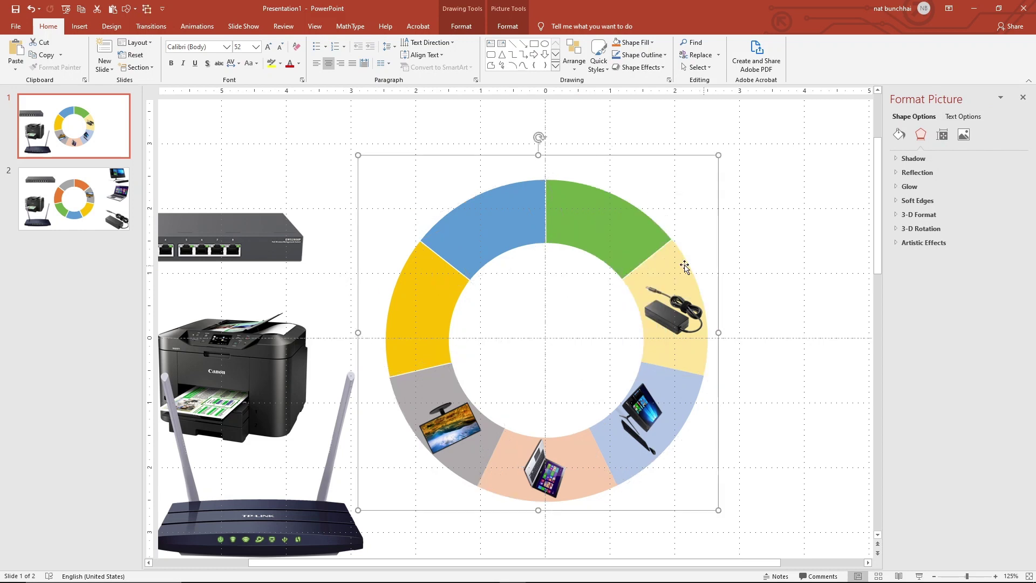
left_click_drag(541, 137, 686, 221)
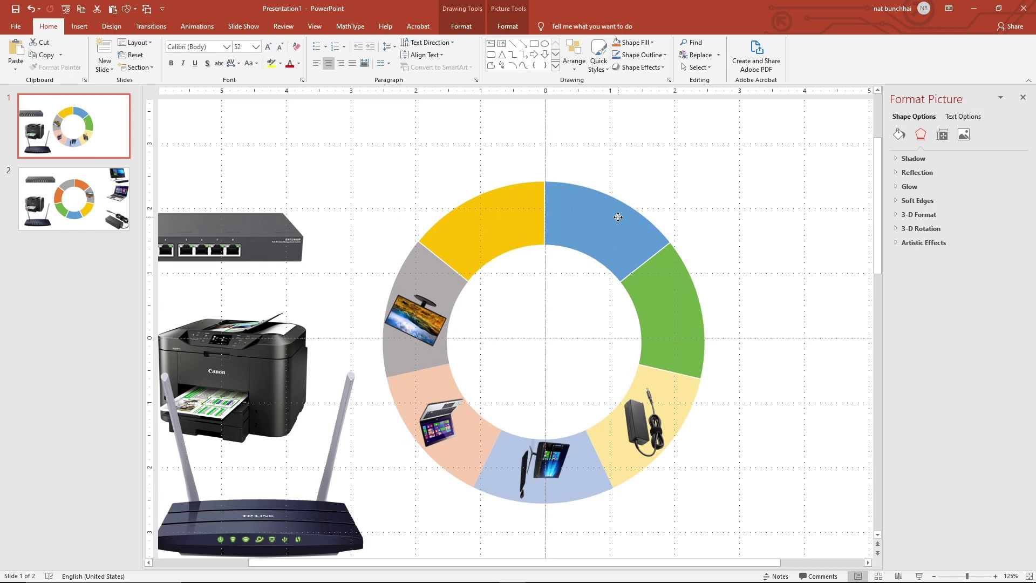
- Nudge the rotated ring into position, then move the router photo onto its right side
left_click_drag(618, 217, 619, 213)
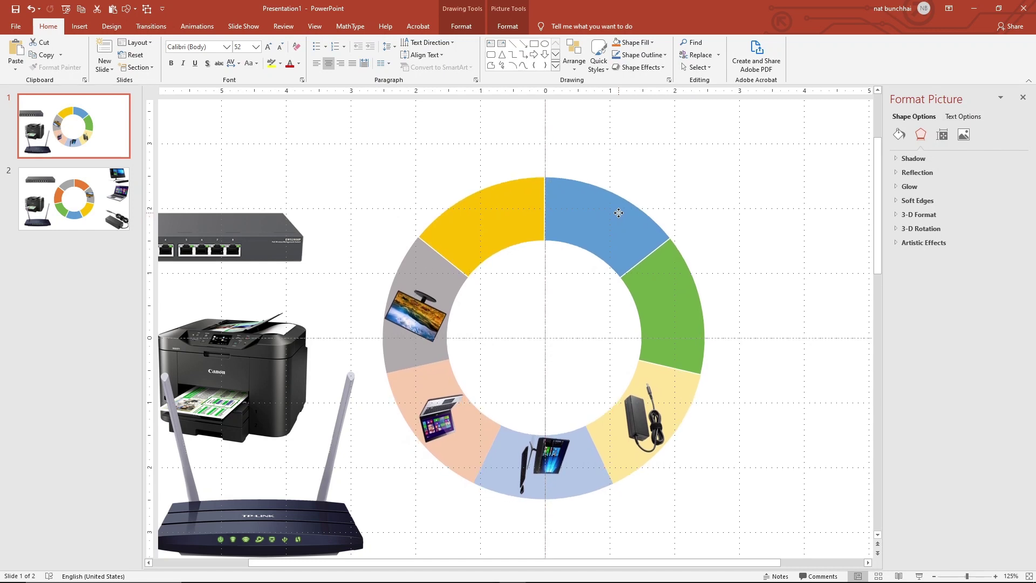
left_click_drag(618, 212, 620, 213)
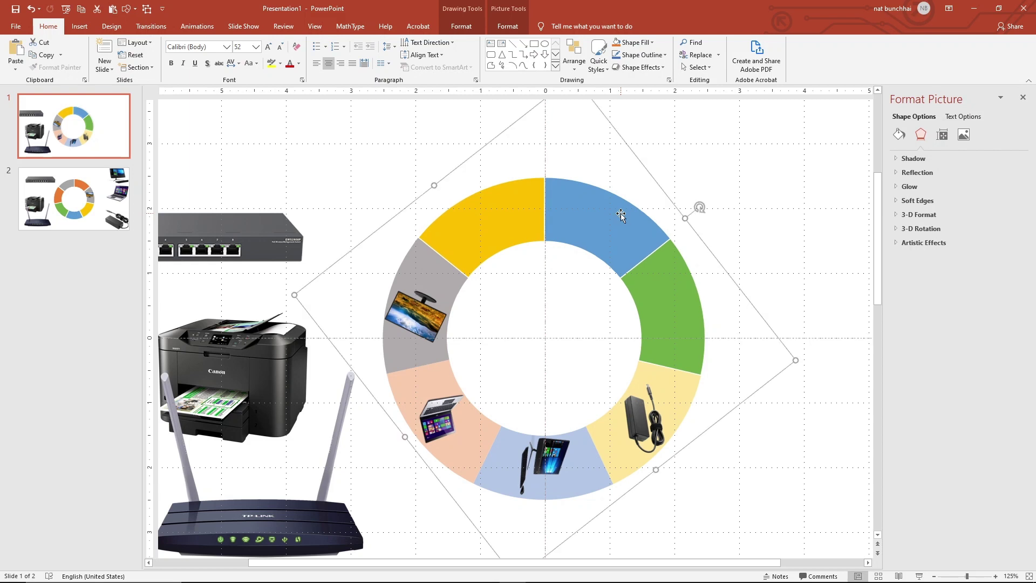
left_click(799, 229)
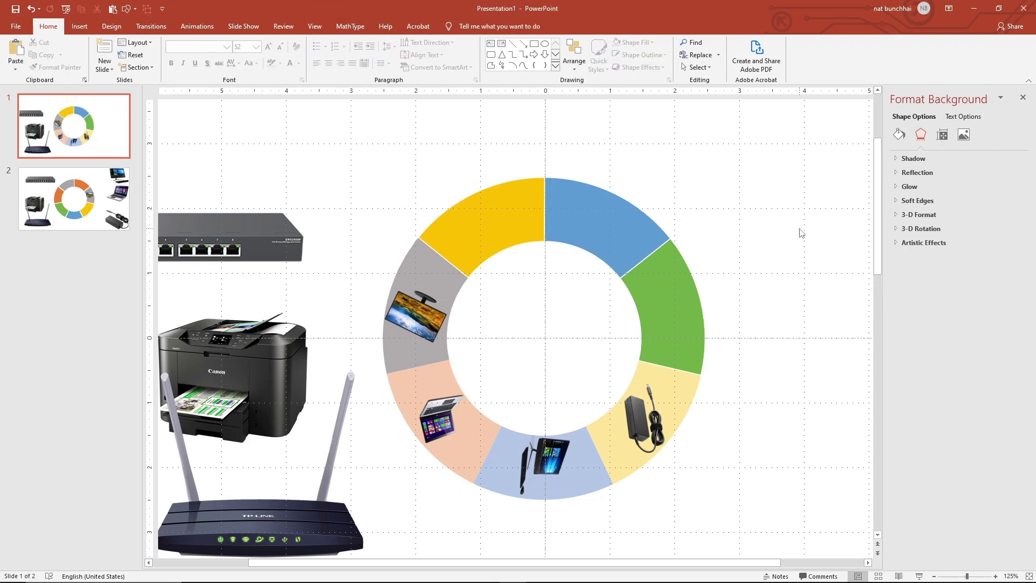
left_click(622, 245)
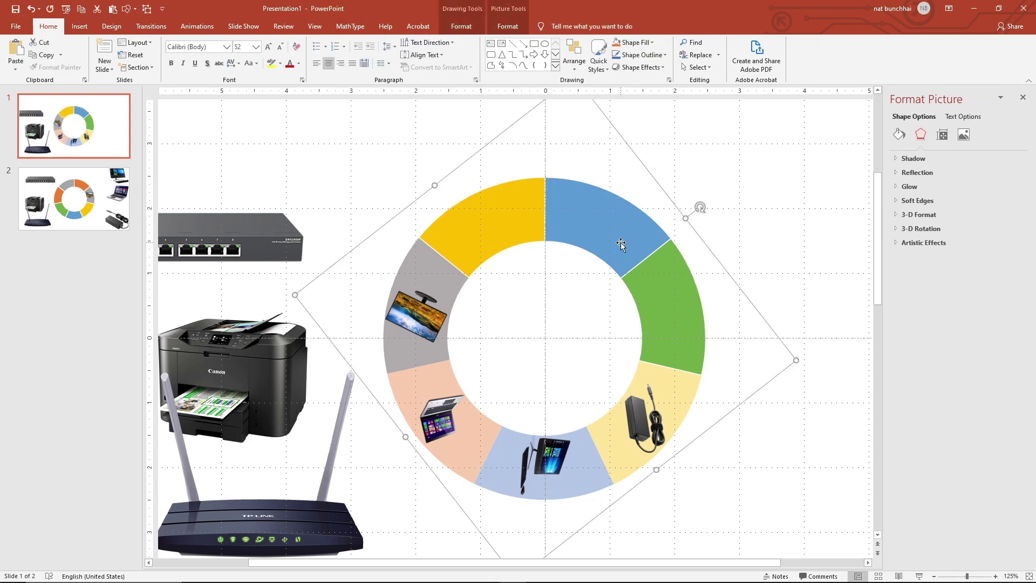
mouse_move(224, 360)
left_mouse_down()
mouse_move(636, 179)
mouse_move(637, 148)
left_mouse_up()
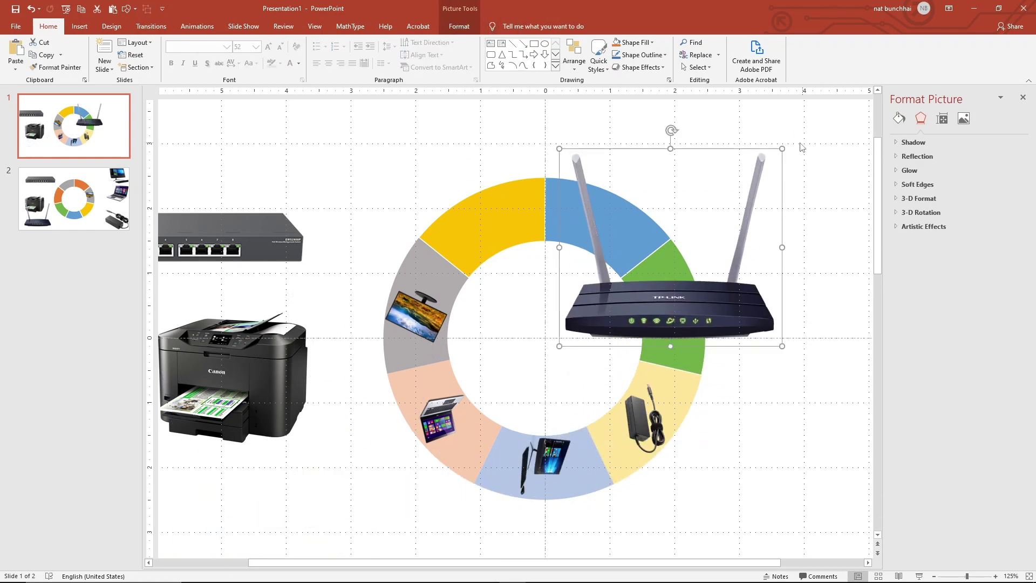
- Shrink the router photo and position it on the ring's green segment
left_click_drag(782, 149, 630, 270)
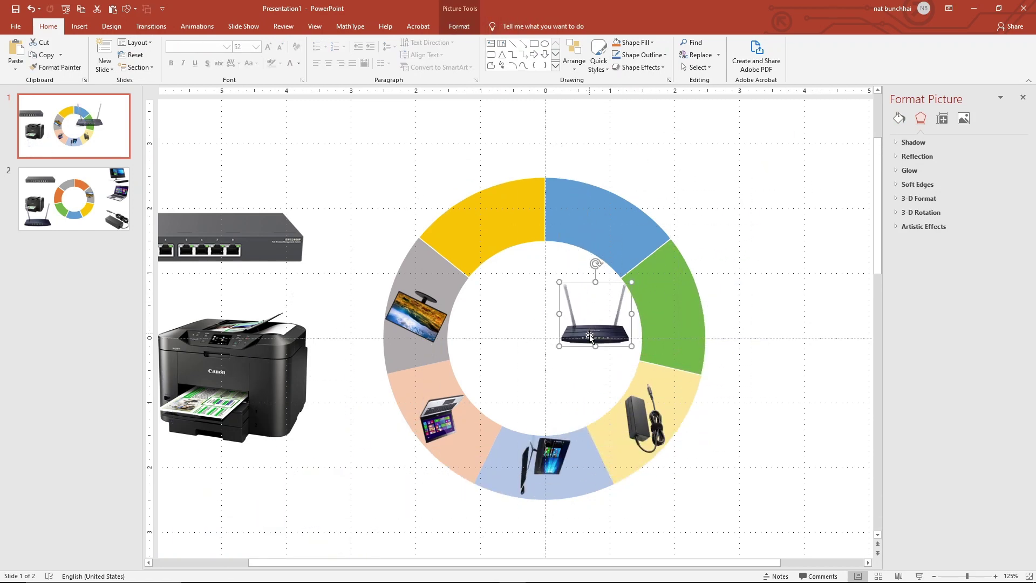
left_click_drag(589, 312, 668, 313)
left_click(707, 266)
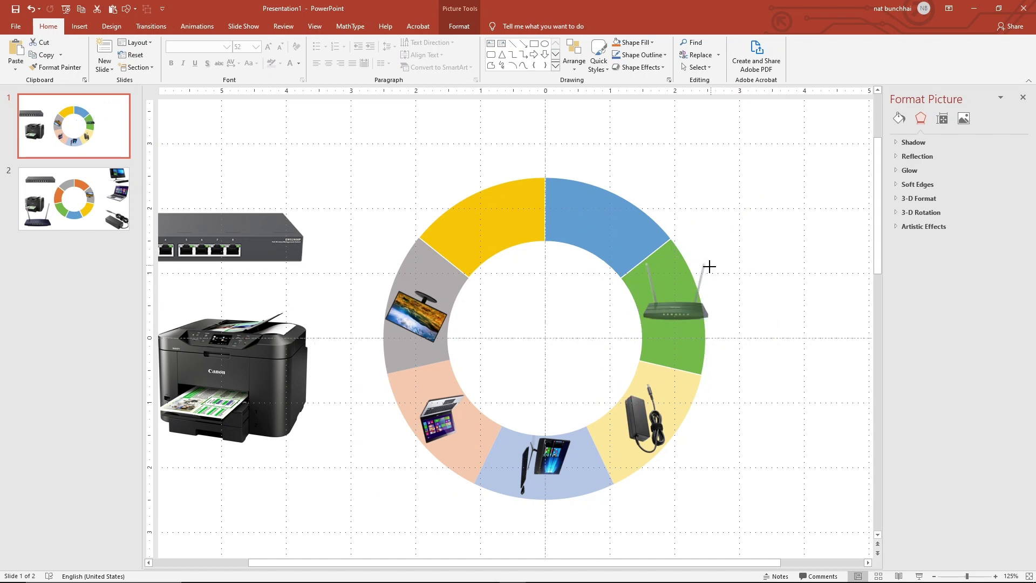
left_click_drag(698, 279, 692, 283)
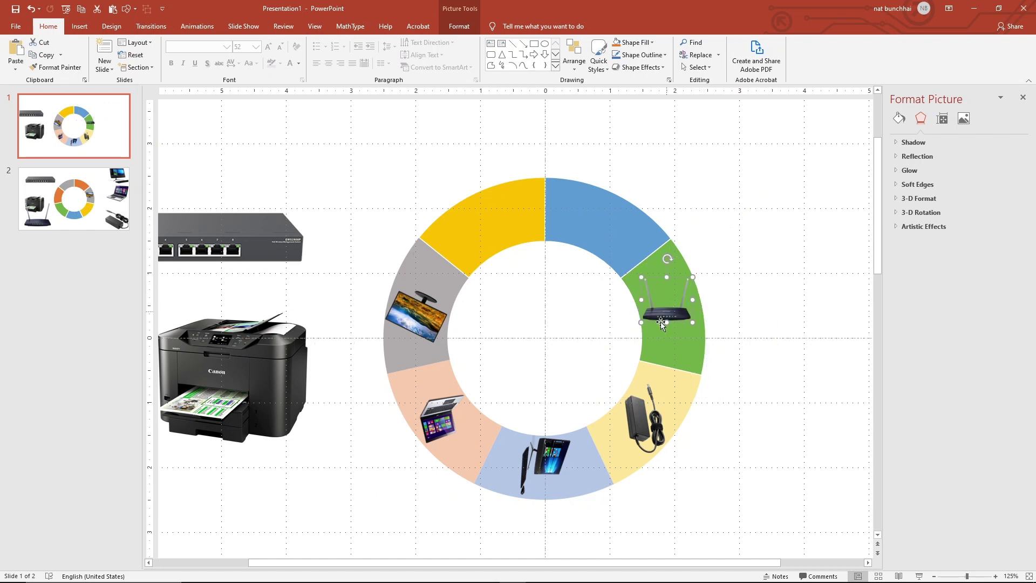
- Crop the router photo with its frame extended up, down, right and left
right_click(666, 316)
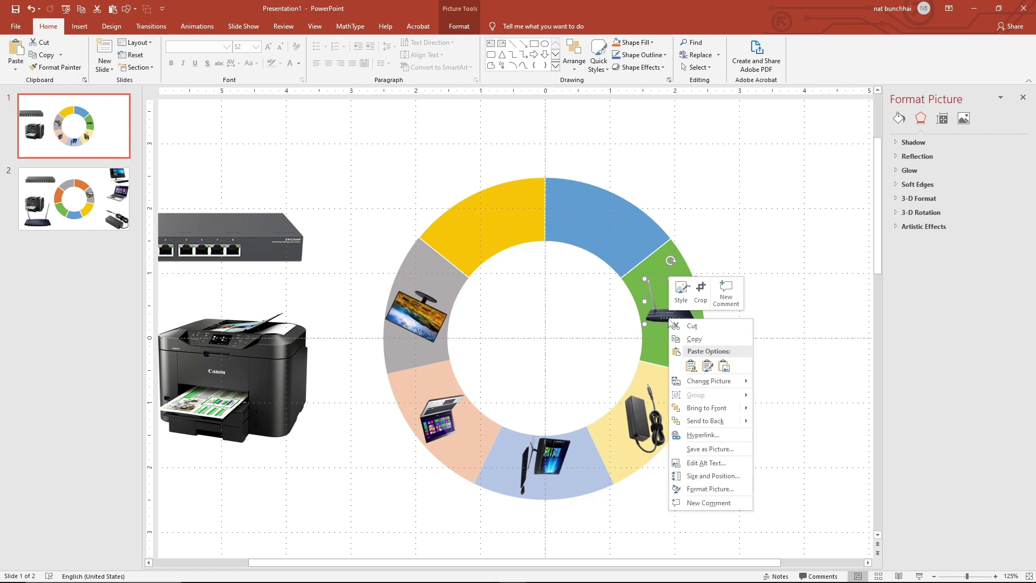
left_click(704, 290)
left_click_drag(670, 280, 670, 227)
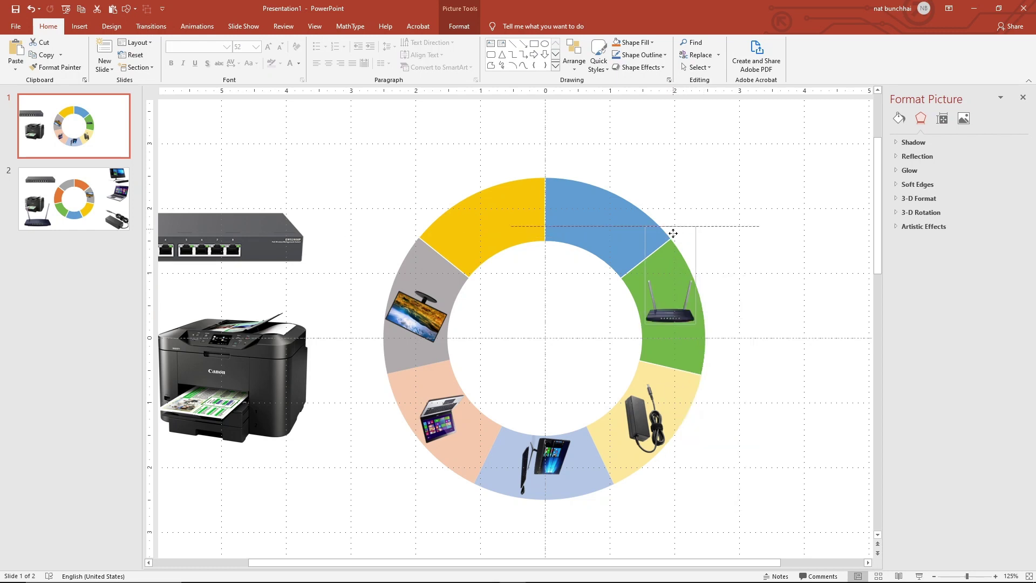
left_click_drag(671, 322, 670, 387)
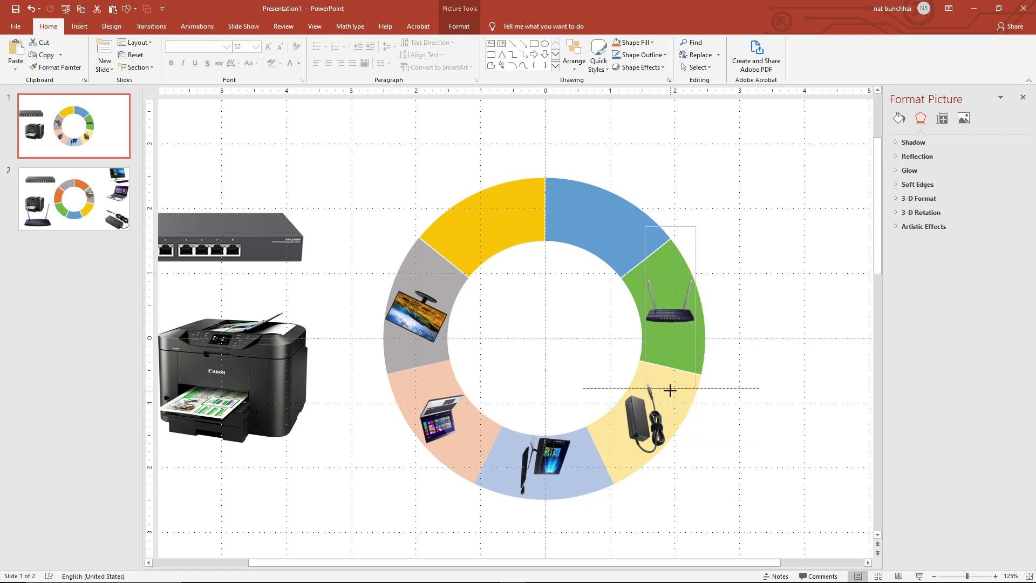
left_click_drag(695, 308, 715, 309)
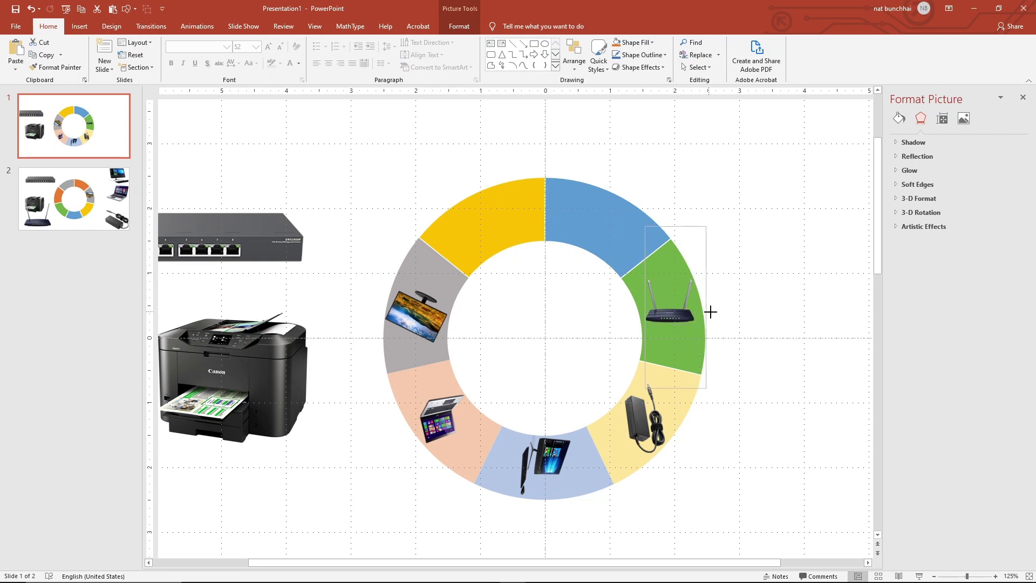
left_click_drag(646, 308, 614, 306)
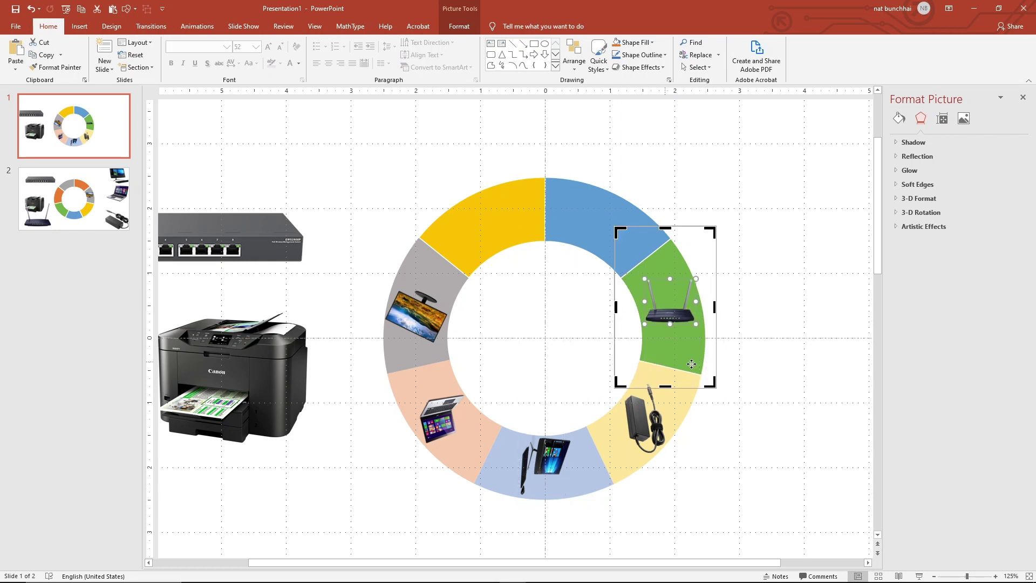
left_click(760, 368)
- Send the router photo to the back, behind the green segment
left_click(667, 332)
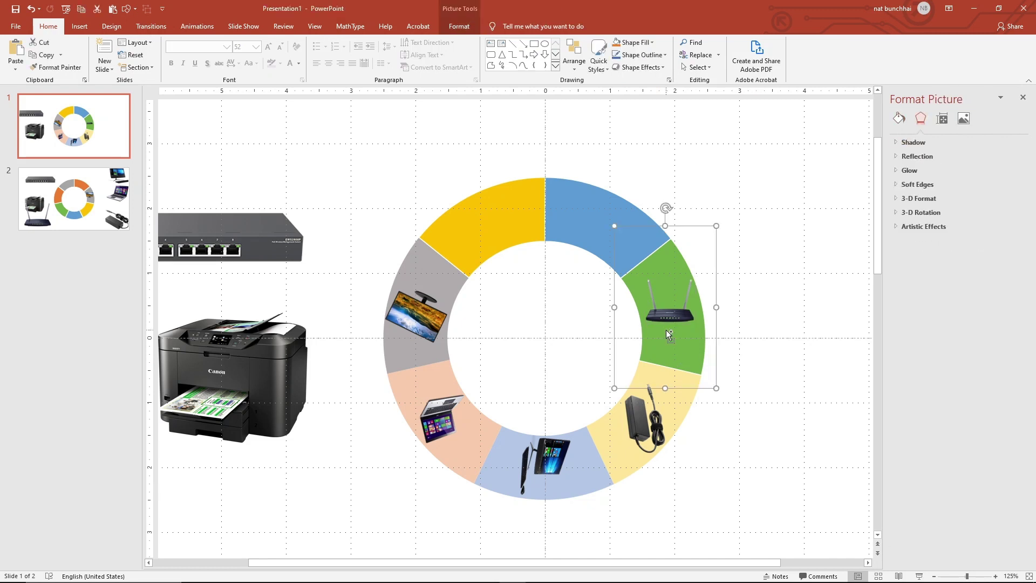
right_click(669, 333)
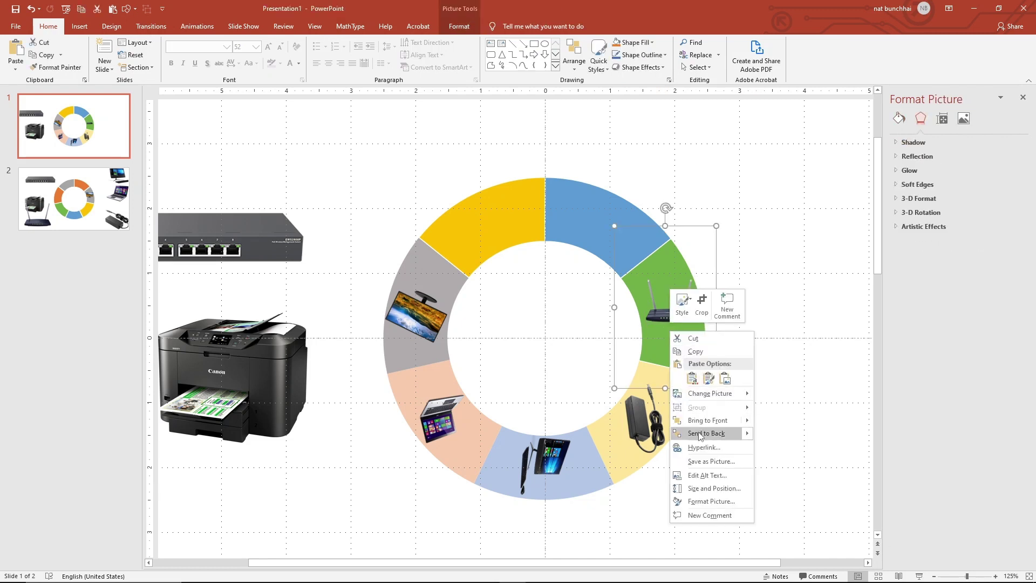
left_click(706, 432)
left_click(787, 372)
left_click(640, 342)
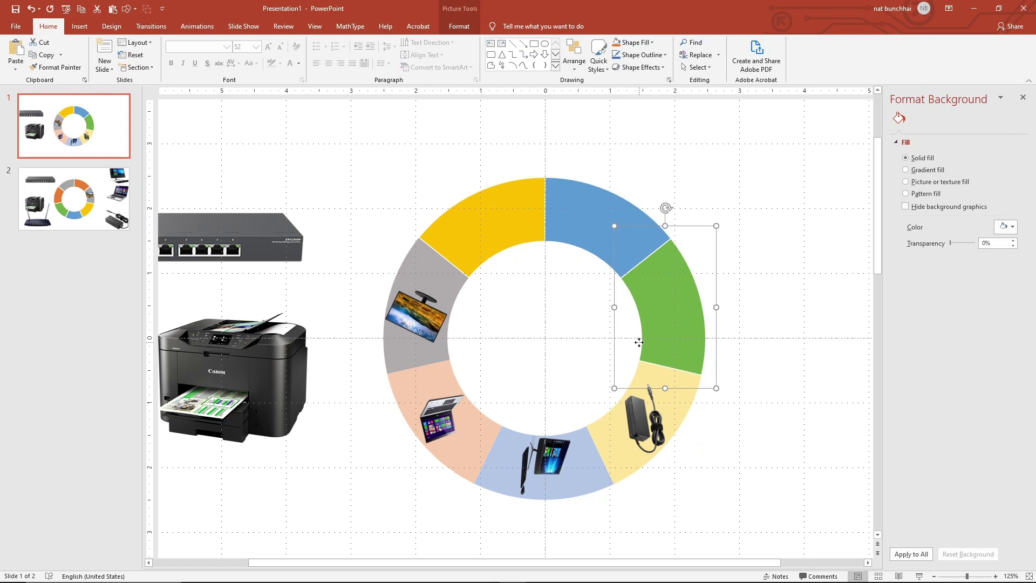
left_click(666, 331, "shift")
left_click(589, 260)
- Ungroup the ring and select the router photo together with the green segment
left_click(519, 209)
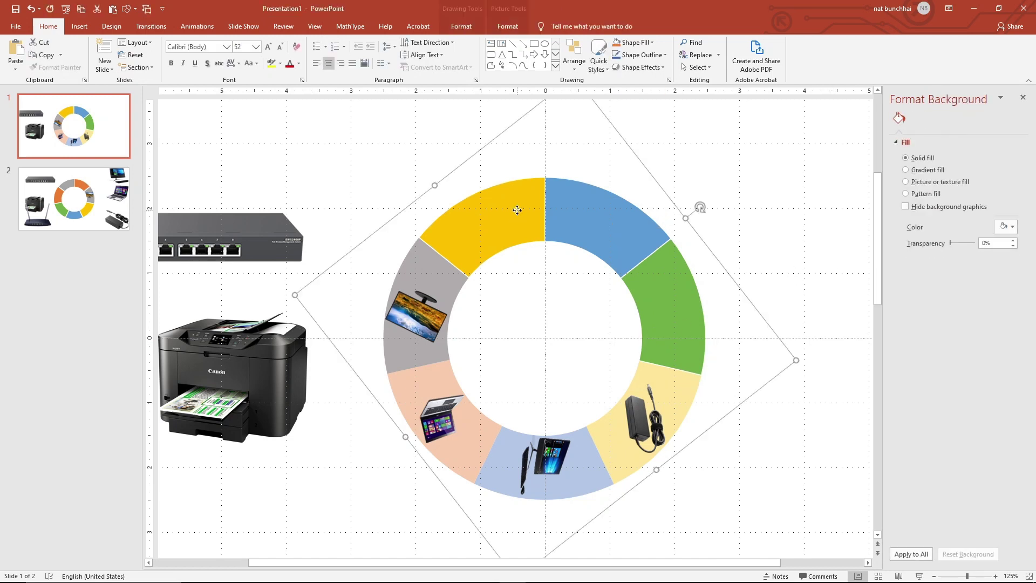
right_click(518, 210)
mouse_move(546, 273)
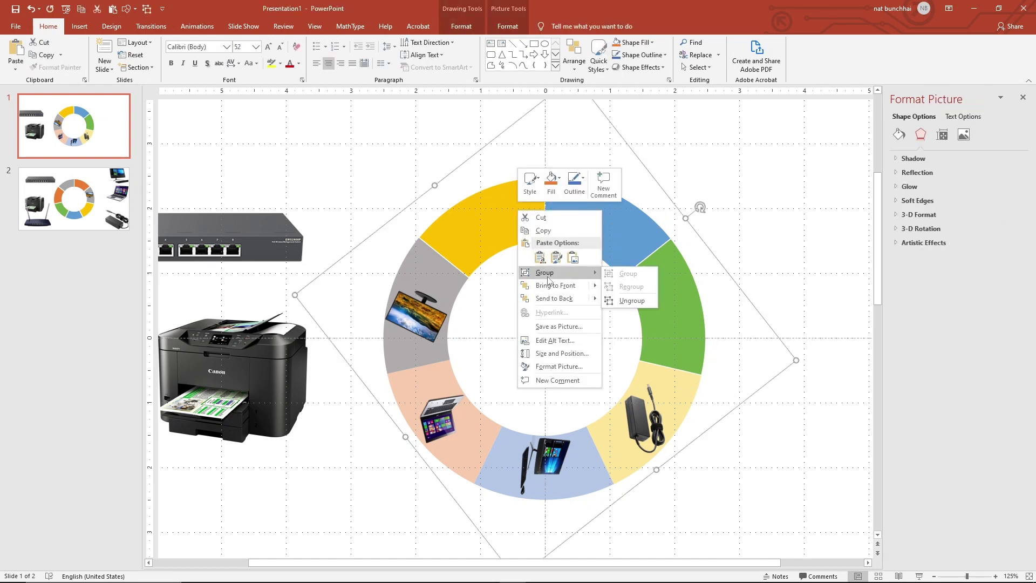
left_click(623, 301)
left_click(629, 329)
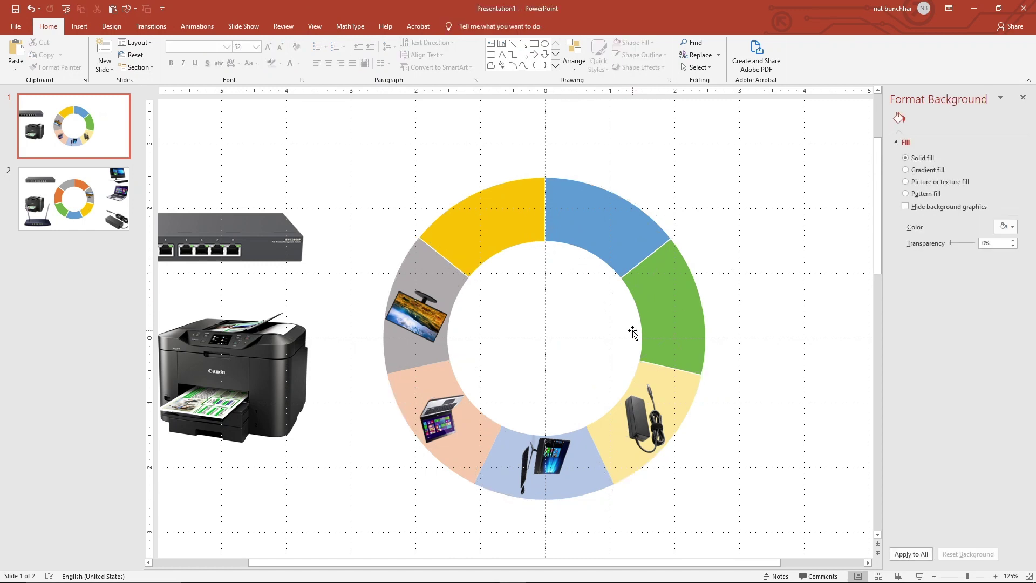
left_click(650, 322)
left_click(650, 321, "shift")
- Intersect the router photo with the green segment using Merge Shapes
right_click(659, 319)
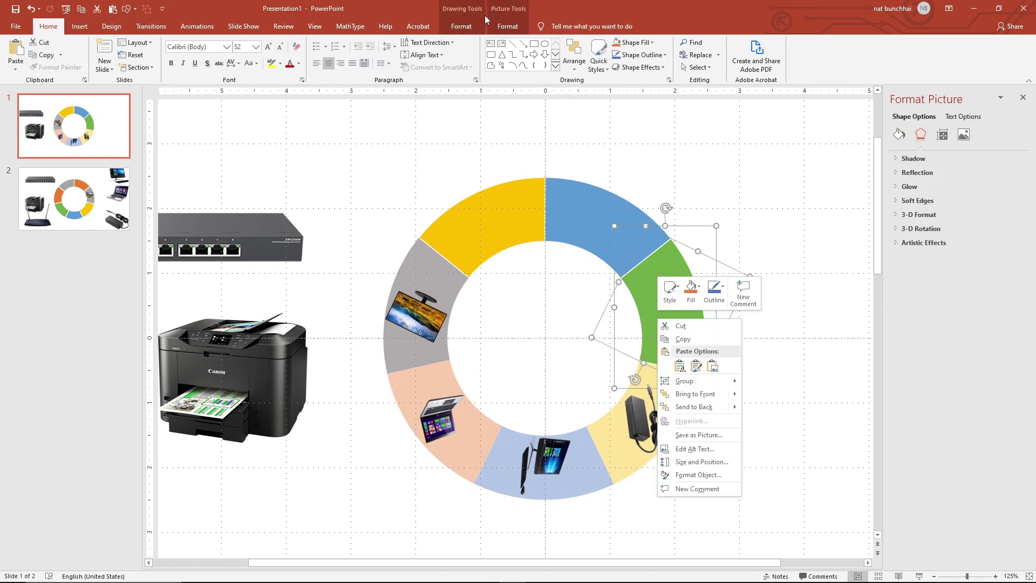
left_click(458, 21)
left_click(461, 26)
left_click(111, 67)
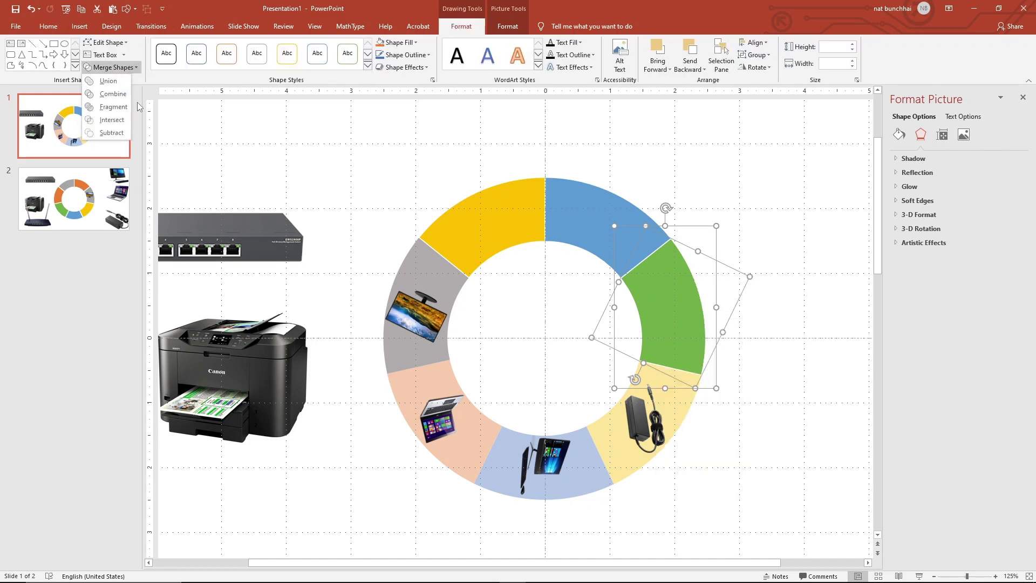
left_click(112, 106)
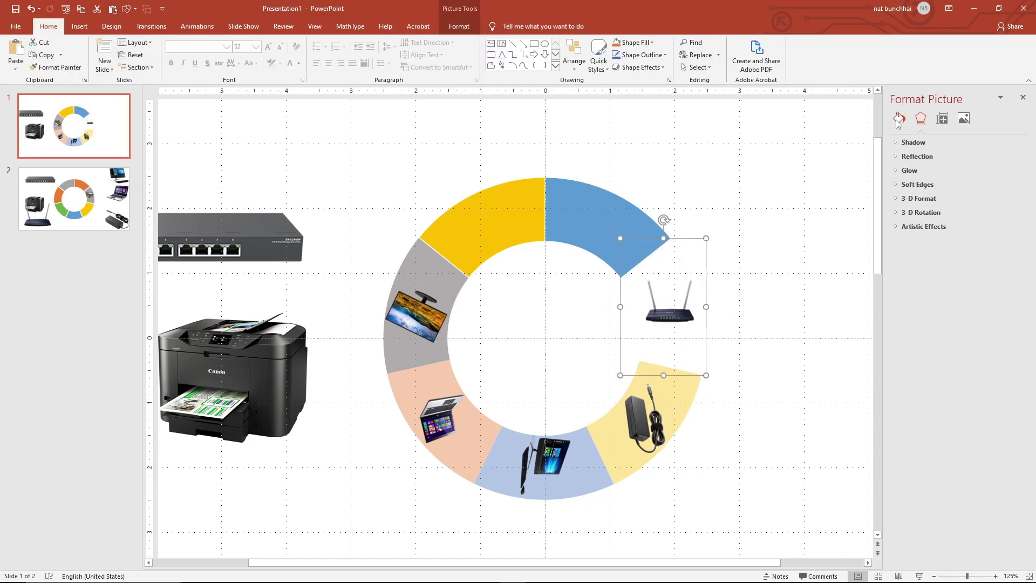
- Fill the merged router segment with Blue-Gray, Text 2, Lighter 60%
left_click(898, 120)
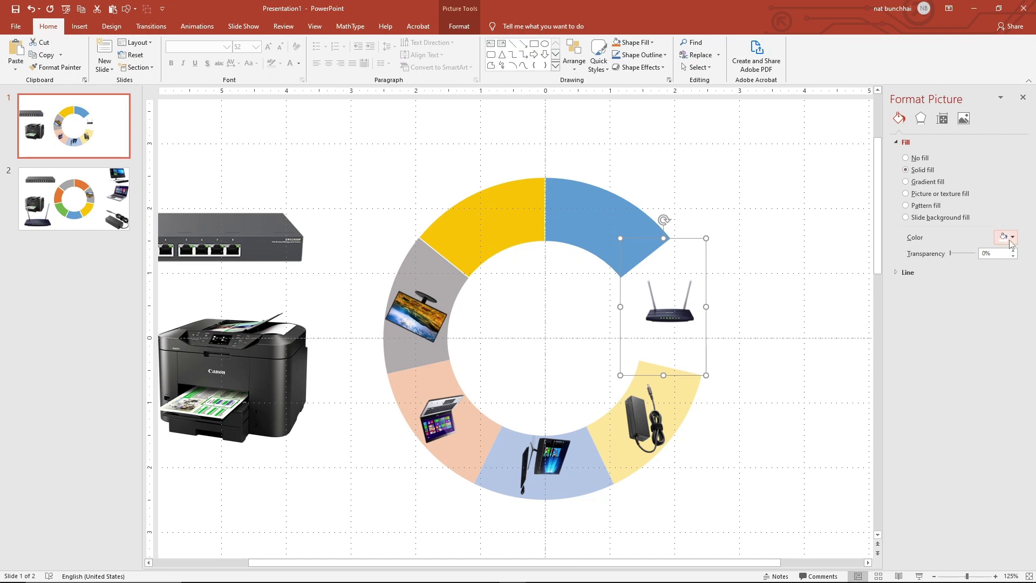
left_click(1011, 238)
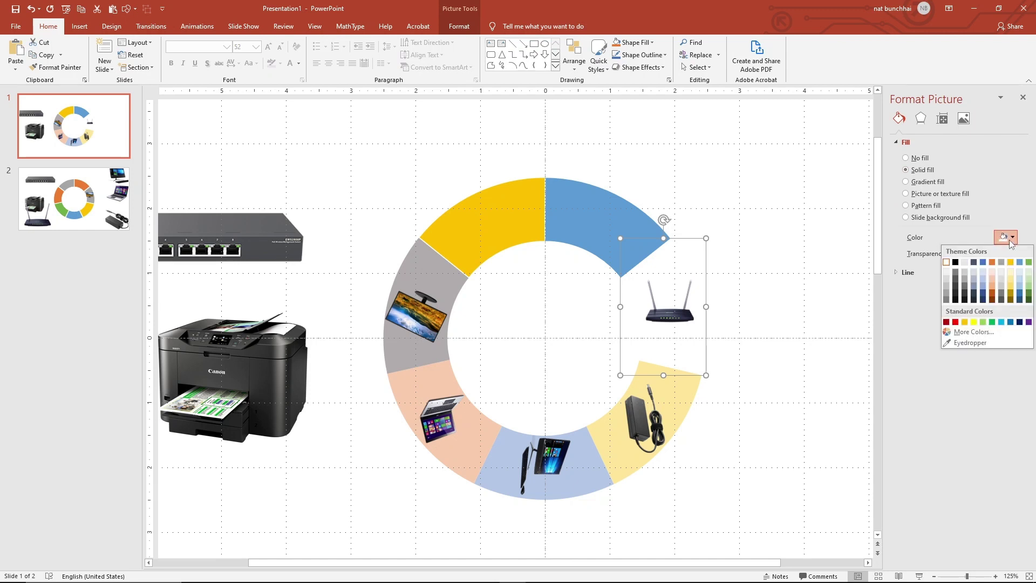
left_click(975, 281)
left_click(751, 426)
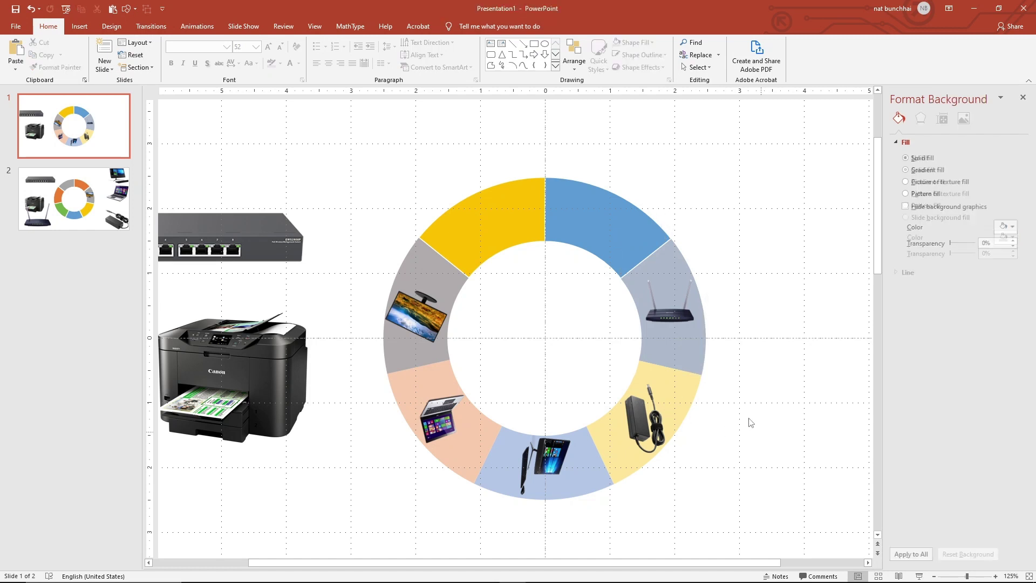
left_click_drag(288, 105, 772, 577)
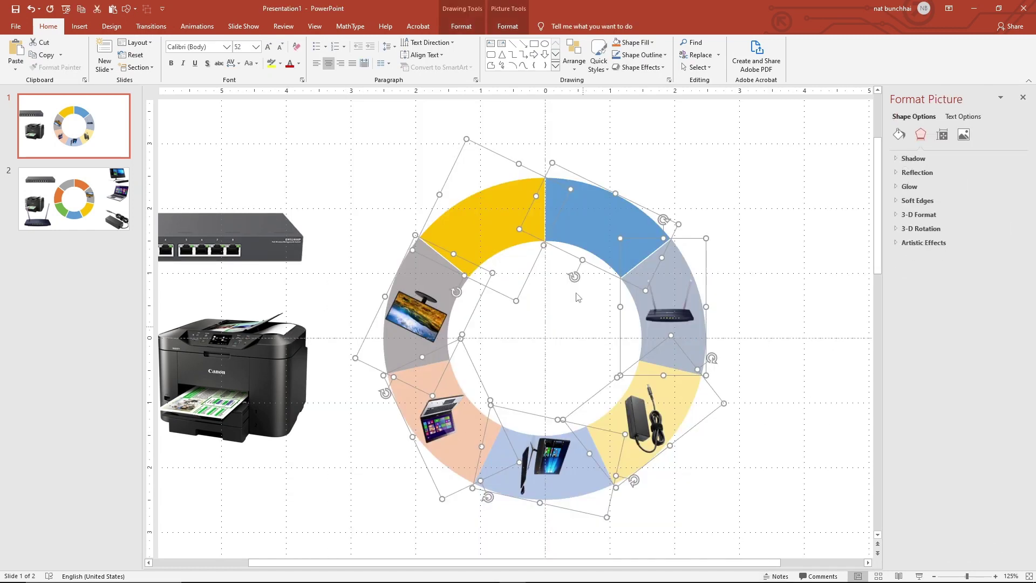
- Group the ring pieces and rotate the ring clockwise to a new angle
right_click(589, 230)
mouse_move(616, 290)
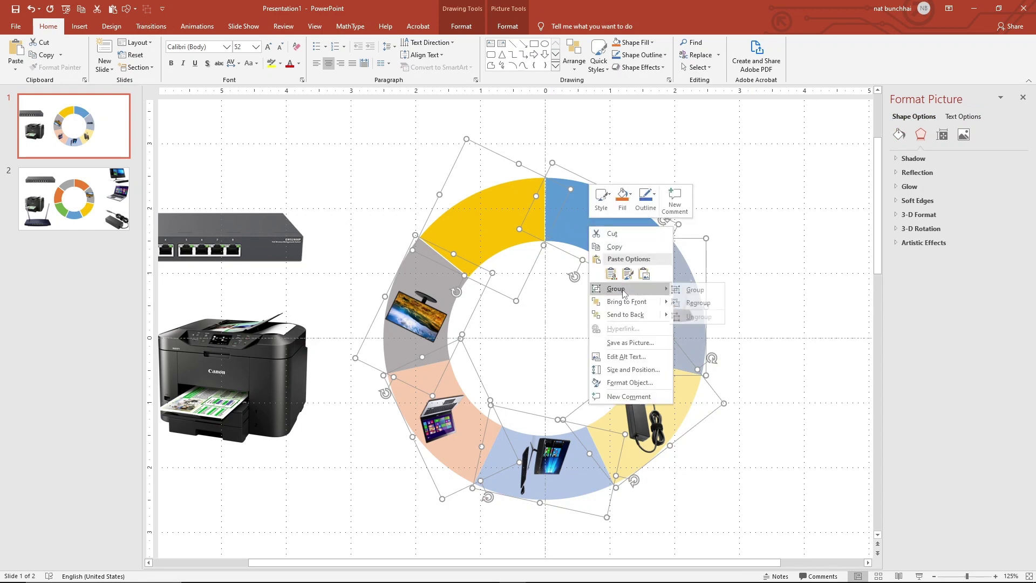
left_click(681, 291)
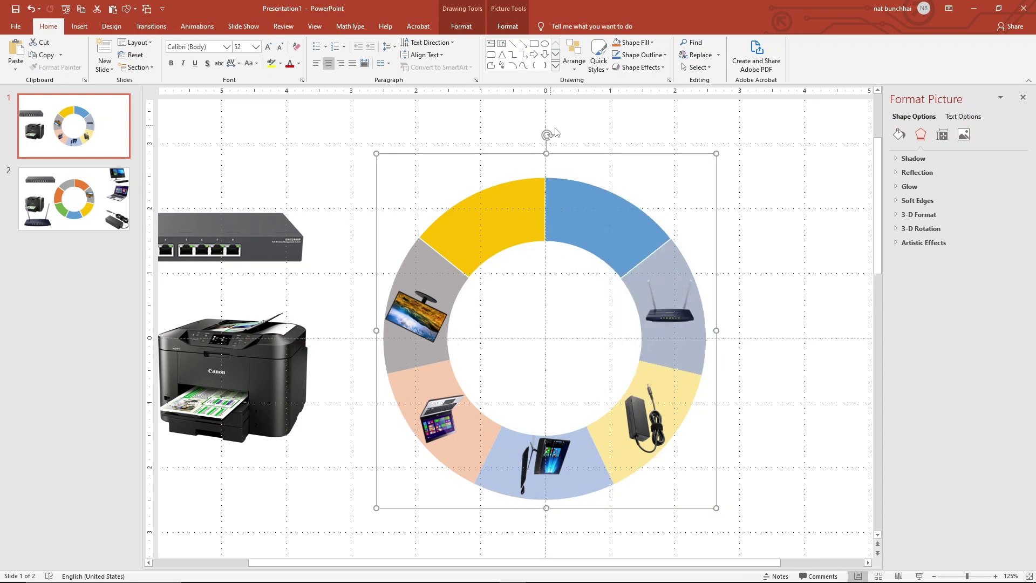
left_click_drag(545, 134, 700, 215)
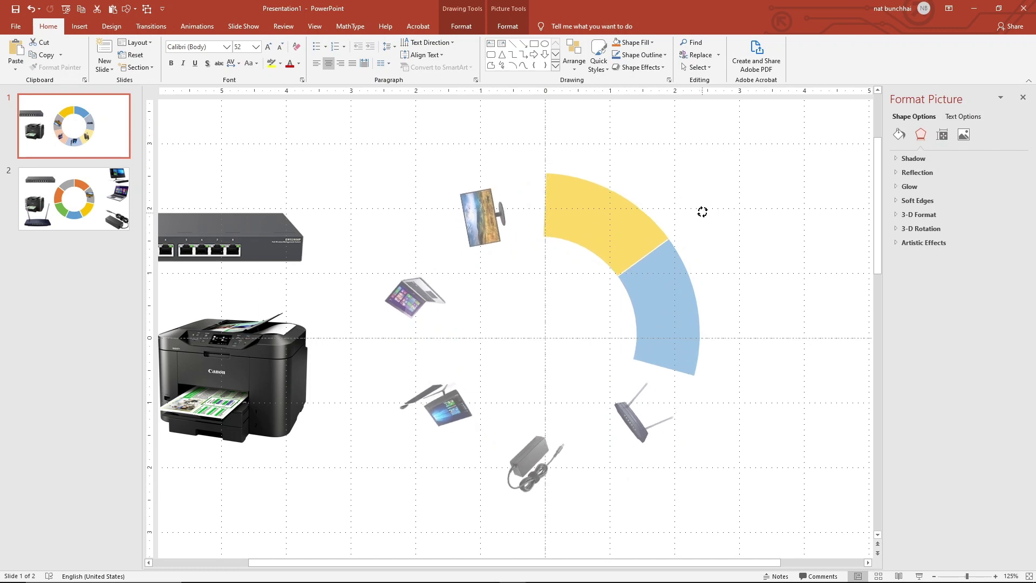
left_click_drag(700, 216, 702, 203)
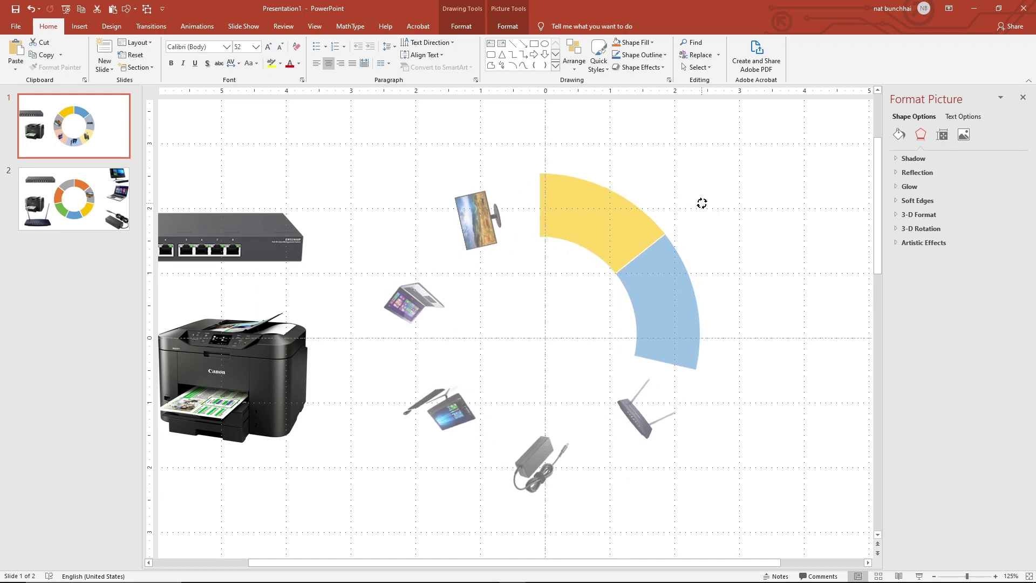
left_click_drag(702, 203, 701, 202)
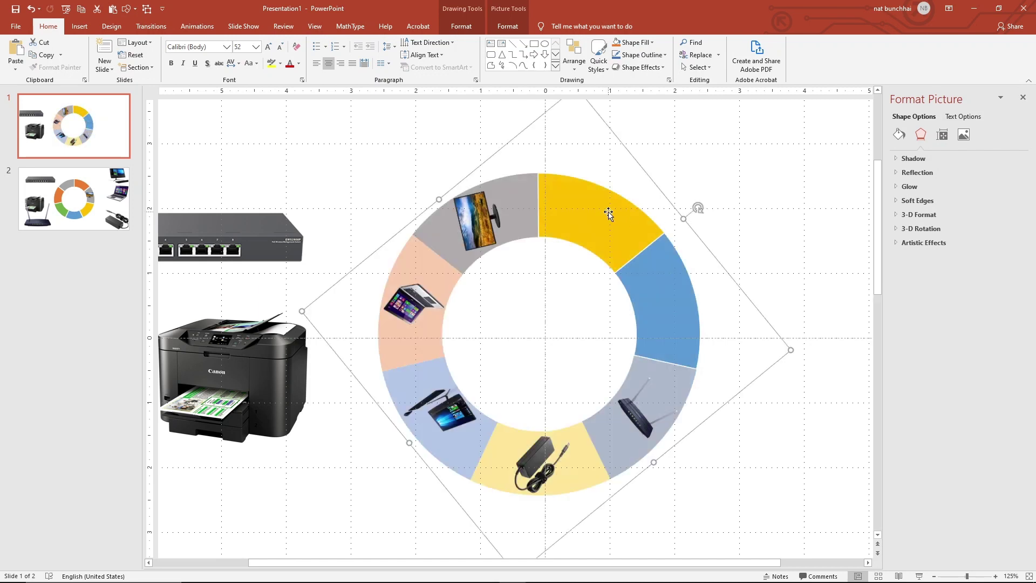
- Nudge the ring right and down with Ctrl+arrow keys, then deselect it
key("ctrl+Right")
key("ctrl+Right")
key("ctrl+Right")
key("ctrl+Right")
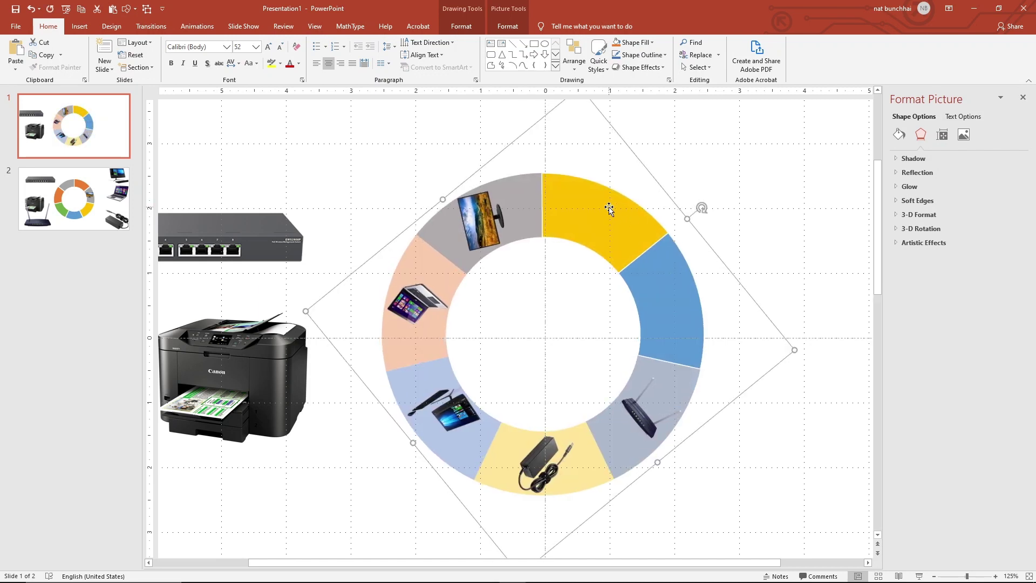
key("ctrl+Right")
key("ctrl+Right")
key("ctrl+Right")
key("ctrl+Right")
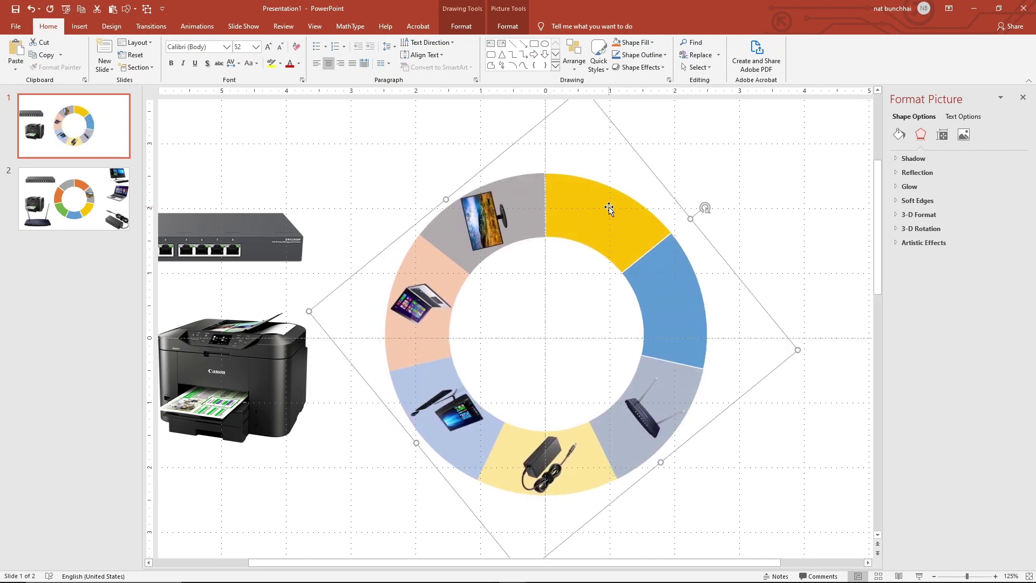
key("ctrl+Down")
key("ctrl+Down")
key("ctrl+Down")
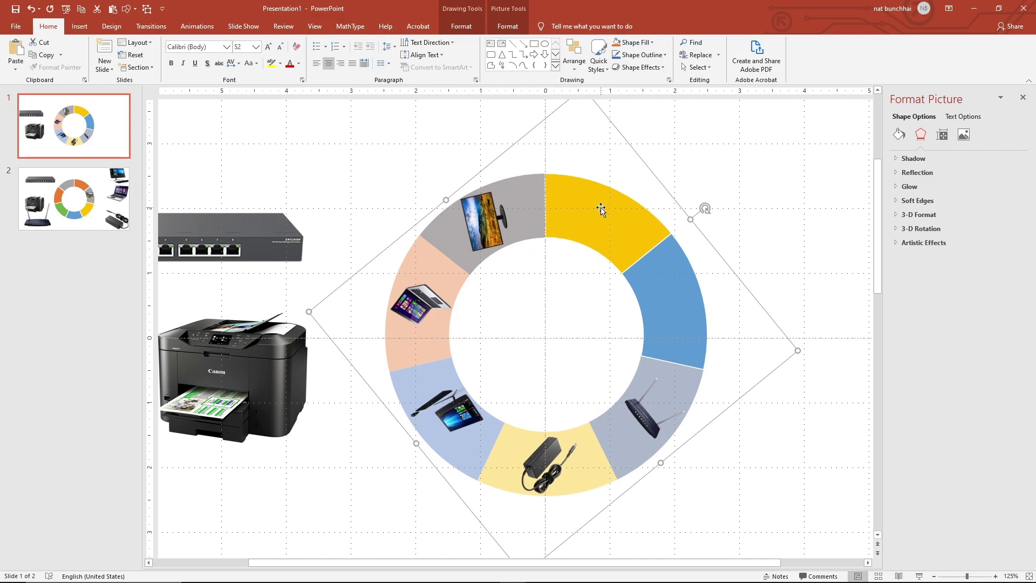
key("ctrl+Down")
key("ctrl+Down")
key("ctrl+Down")
key("ctrl+Down")
key("ctrl+Down")
key("ctrl+Down")
key("ctrl+Down")
key("ctrl+Down")
key("ctrl+Down")
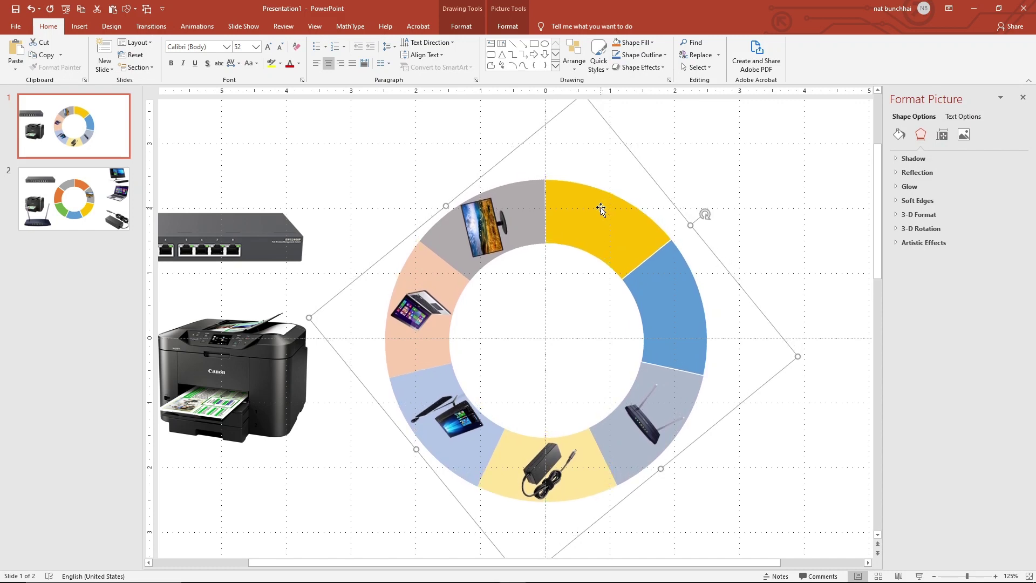
key("ctrl+Up")
key("ctrl+Up")
key("ctrl+Up")
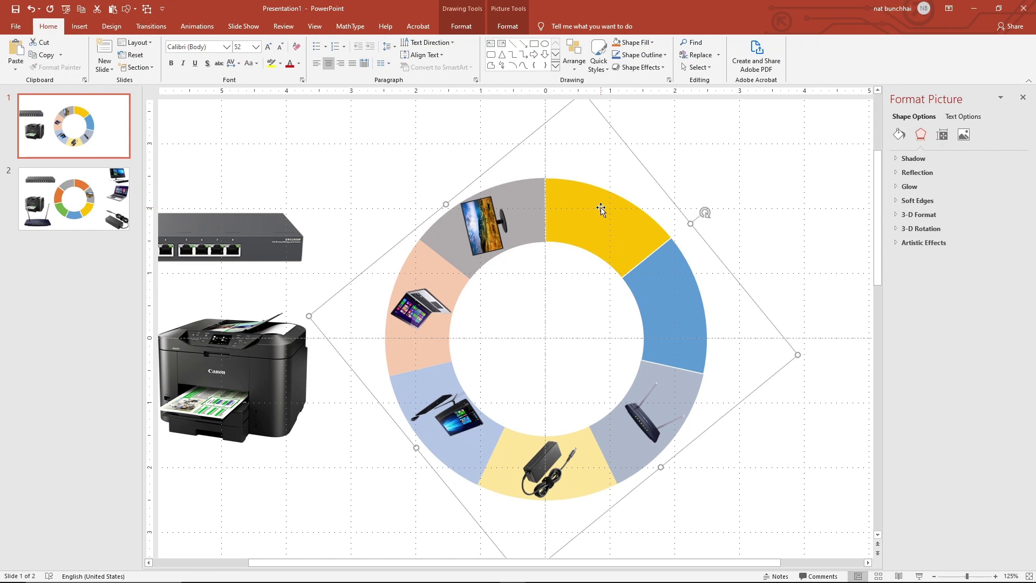
key("ctrl+Left")
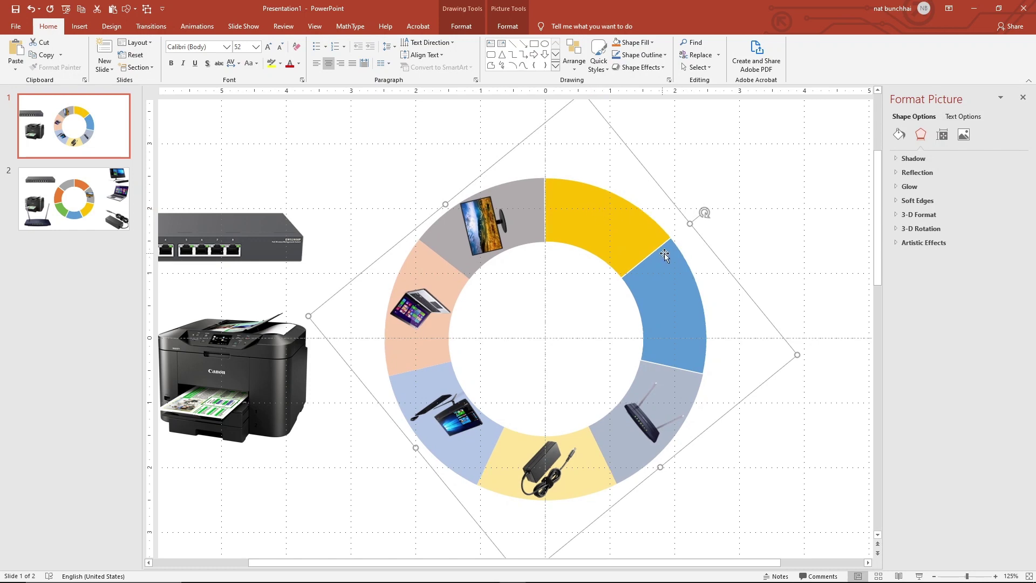
left_click(763, 271)
- Move the printer photo onto the blue segment and shrink it to fit
mouse_move(227, 386)
left_mouse_down()
mouse_move(793, 338)
mouse_move(667, 338)
left_mouse_up()
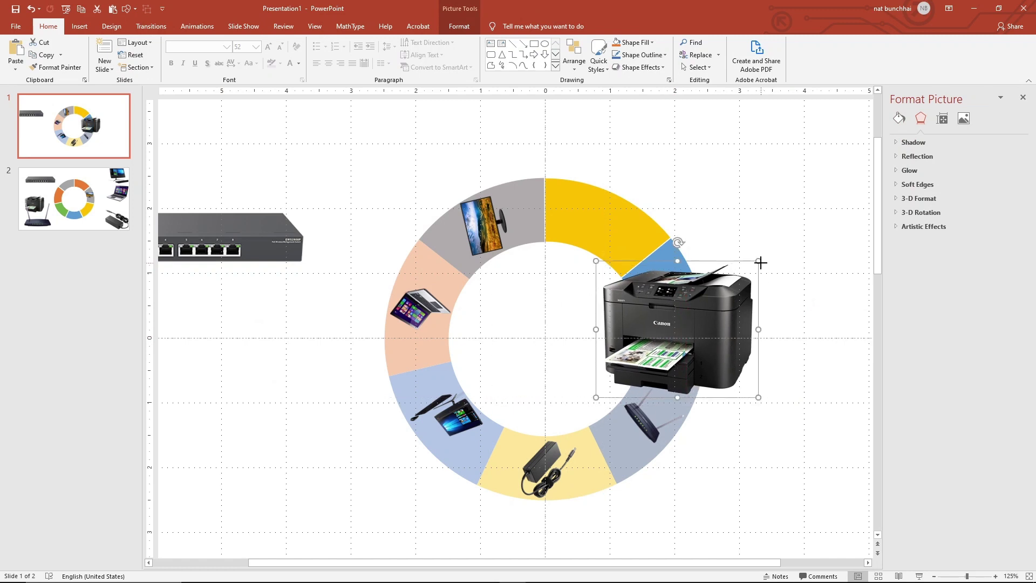
mouse_move(764, 261)
left_mouse_down()
mouse_move(634, 357)
mouse_move(682, 321)
left_mouse_up()
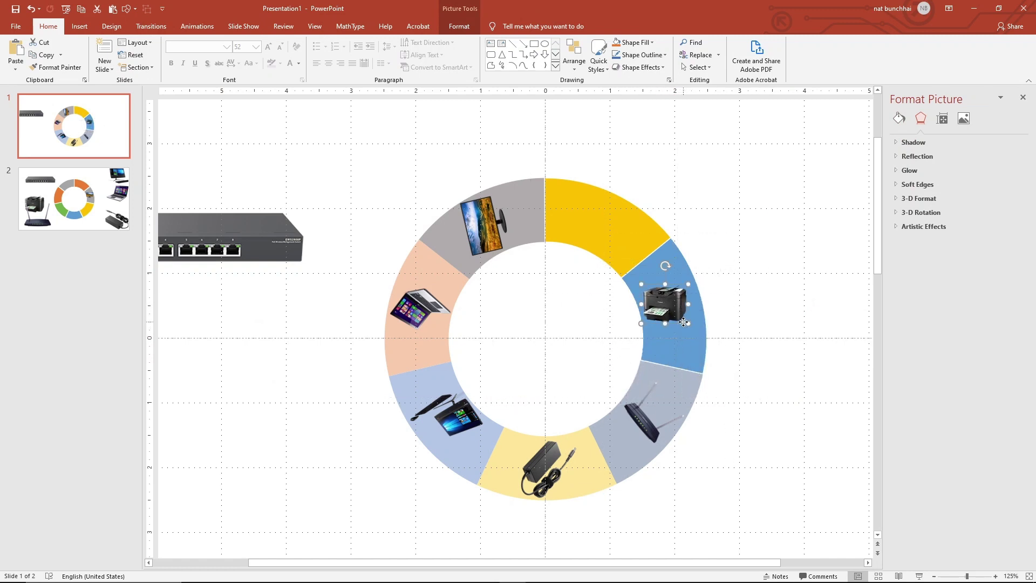
mouse_move(687, 324)
left_mouse_down()
mouse_move(699, 335)
mouse_move(674, 322)
left_mouse_up()
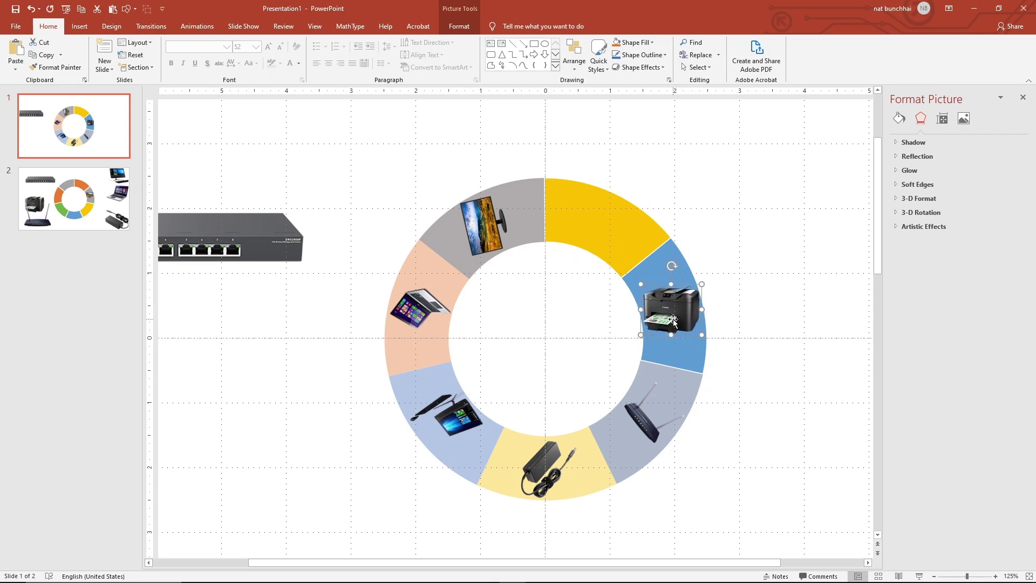
- Crop the printer photo with its frame extended past the segment on all sides
right_click(674, 321)
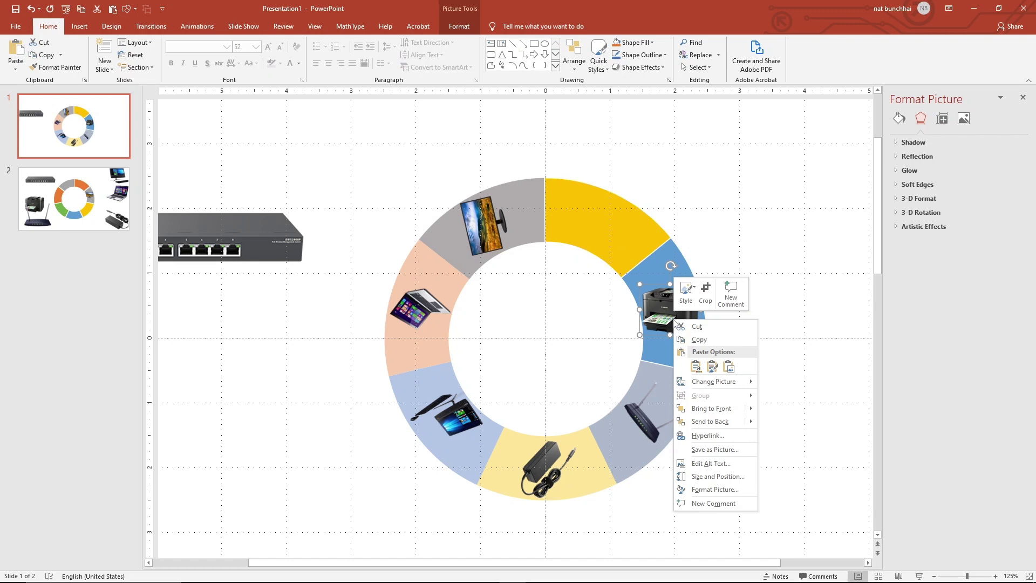
left_click(702, 294)
left_click_drag(672, 285, 673, 223)
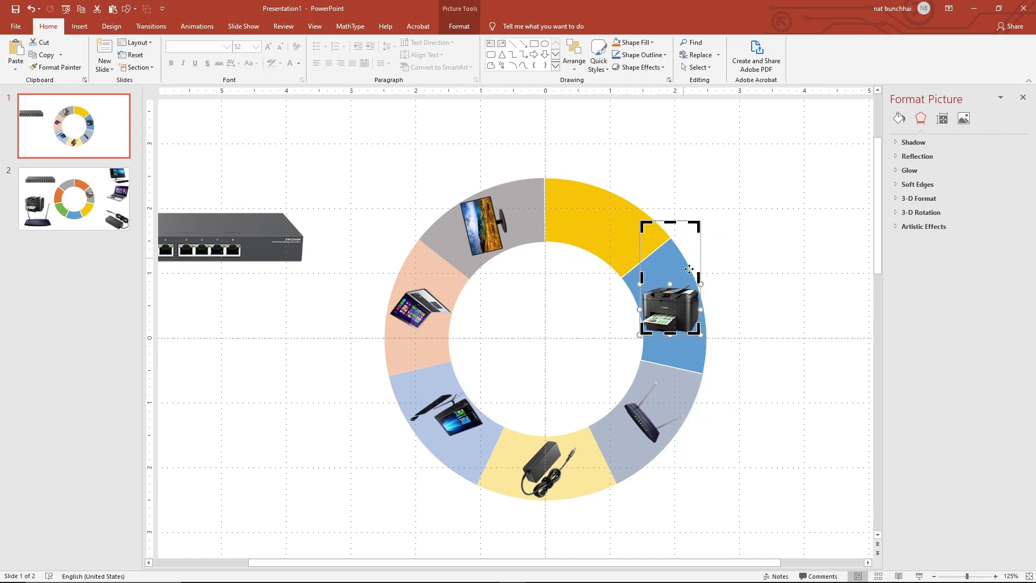
left_click_drag(699, 277, 725, 277)
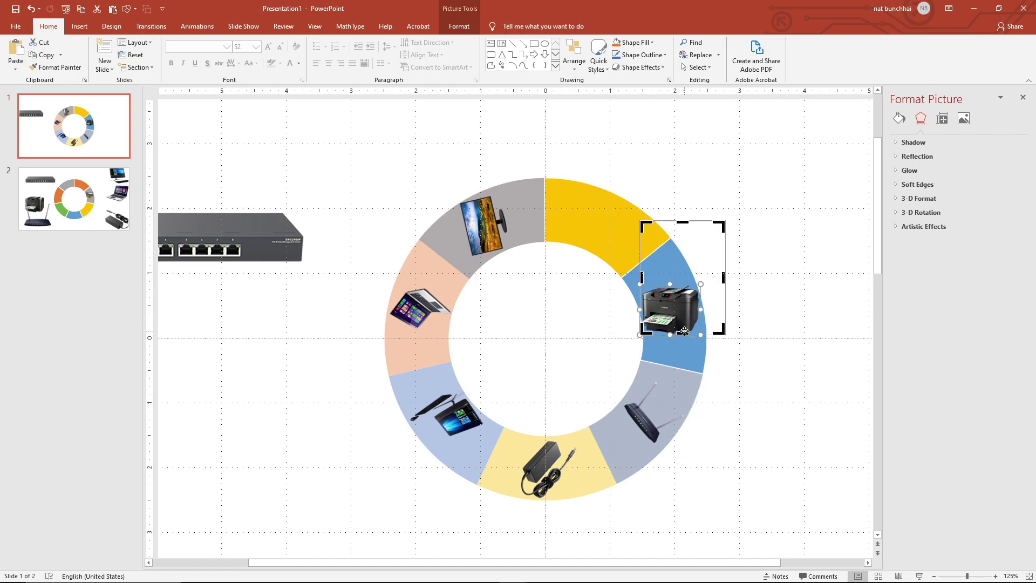
left_click_drag(683, 333, 683, 393)
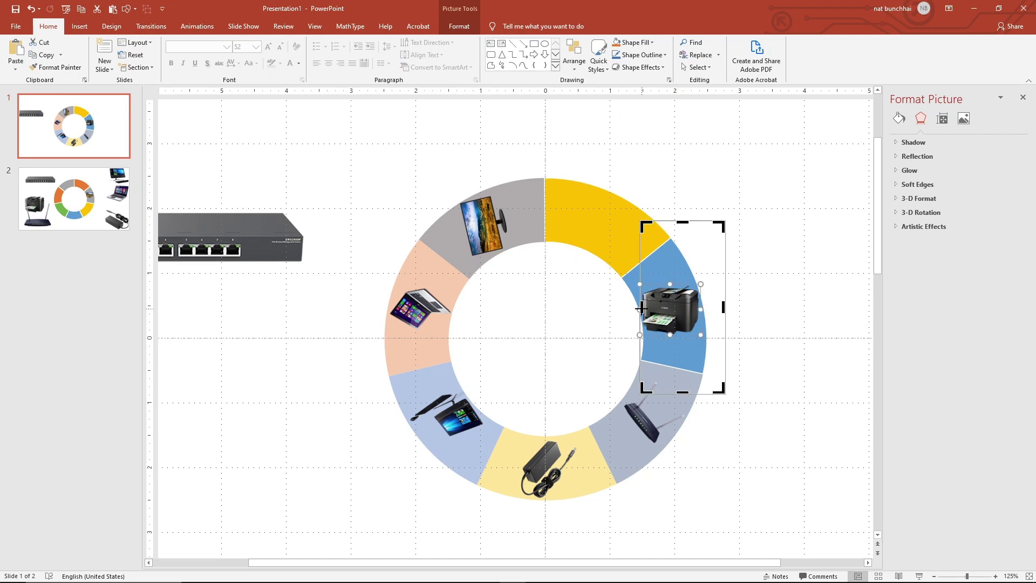
left_click_drag(640, 308, 613, 307)
left_click(764, 383)
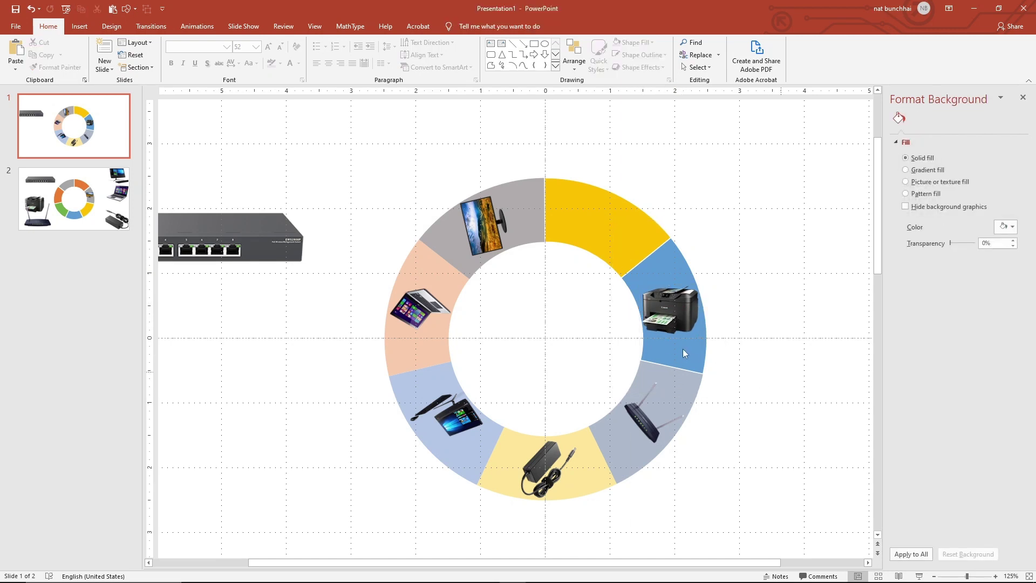
left_click(678, 343)
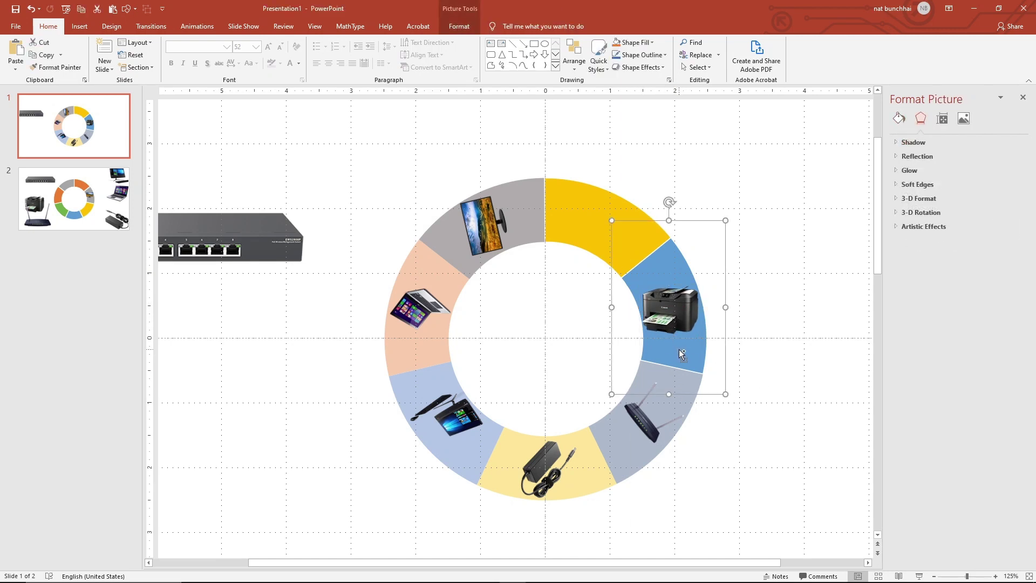
- Send the printer photo to the back, behind the ring
right_click(680, 350)
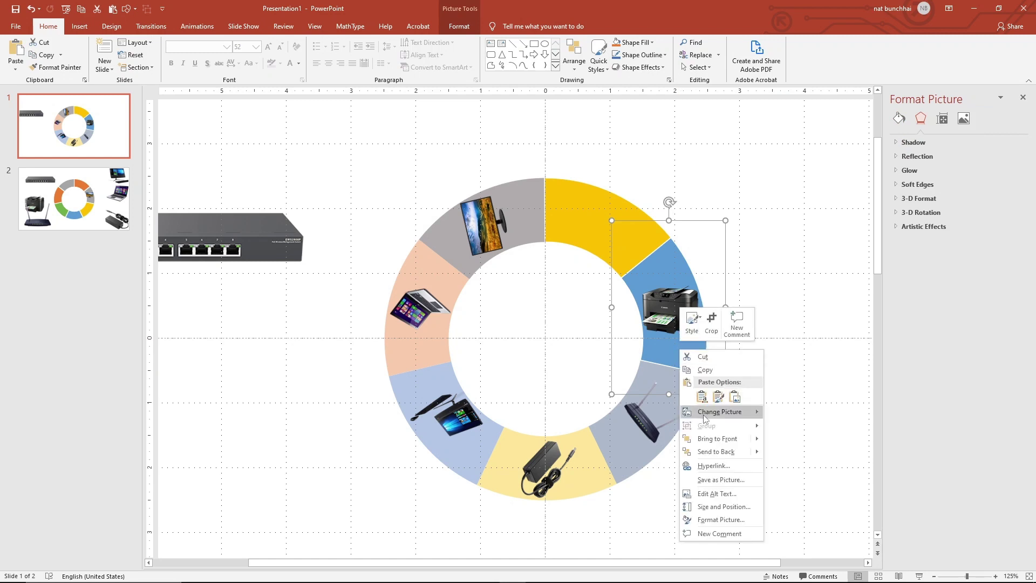
left_click(717, 455)
left_click(688, 354, "shift")
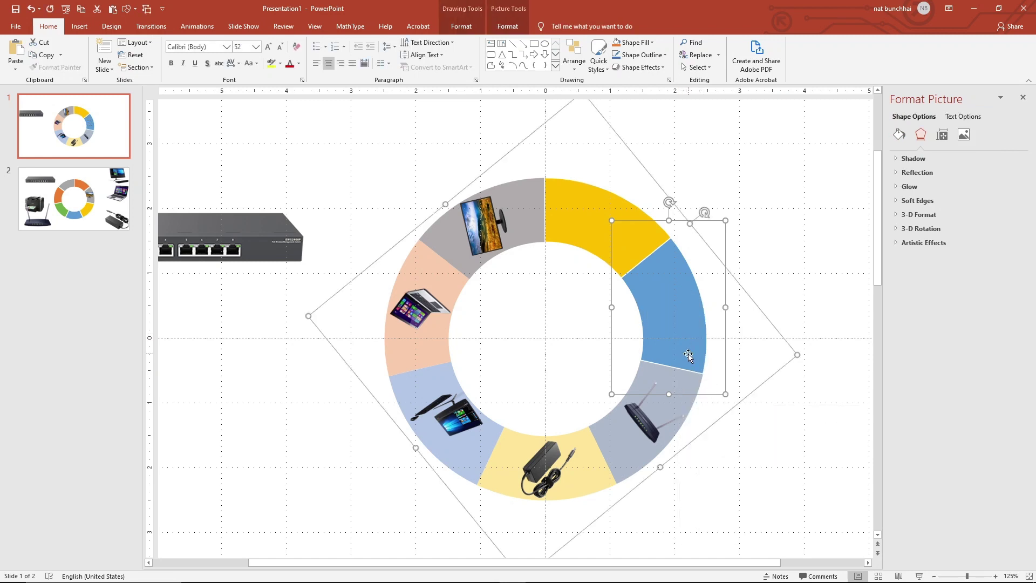
left_click(815, 447)
- Ungroup the ring and merge the printer photo into the blue segment
right_click(535, 206)
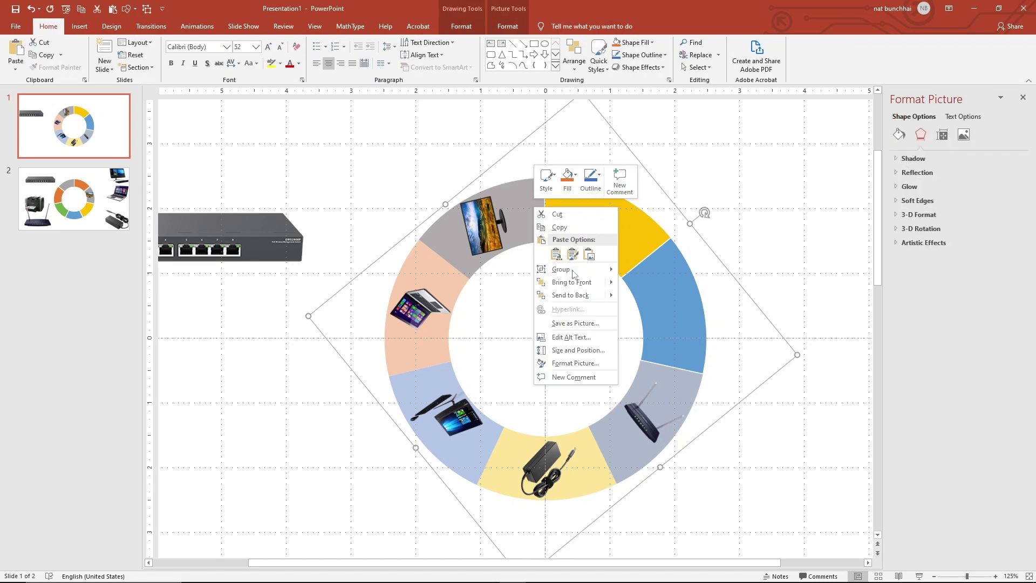
left_click(648, 297)
left_click(770, 270)
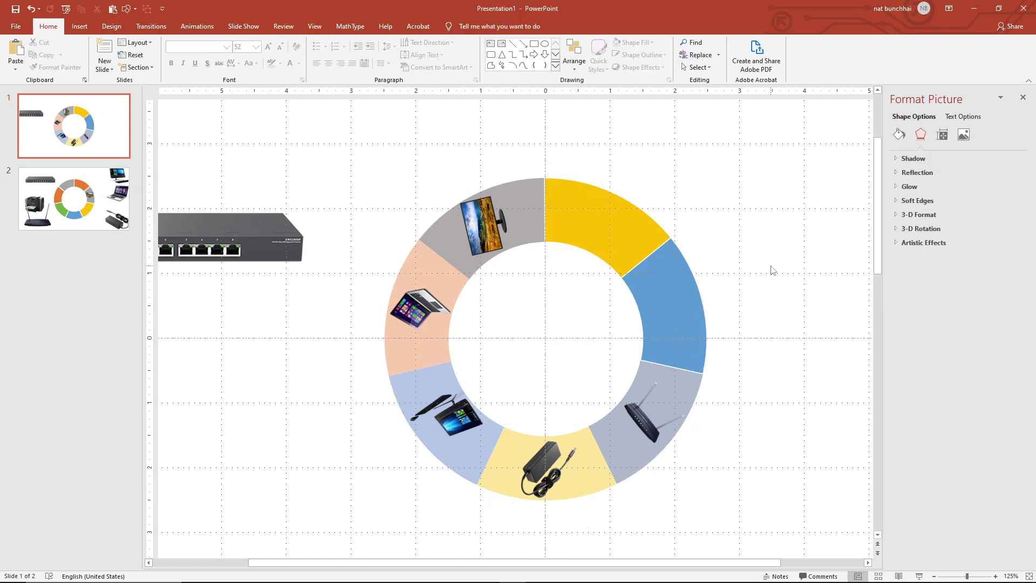
left_click(641, 339)
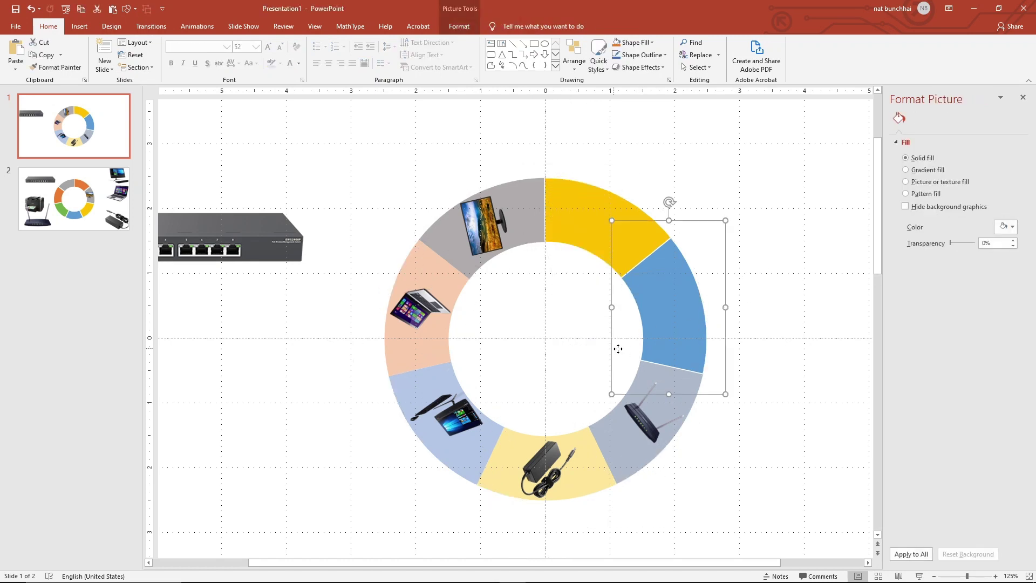
right_click(680, 328)
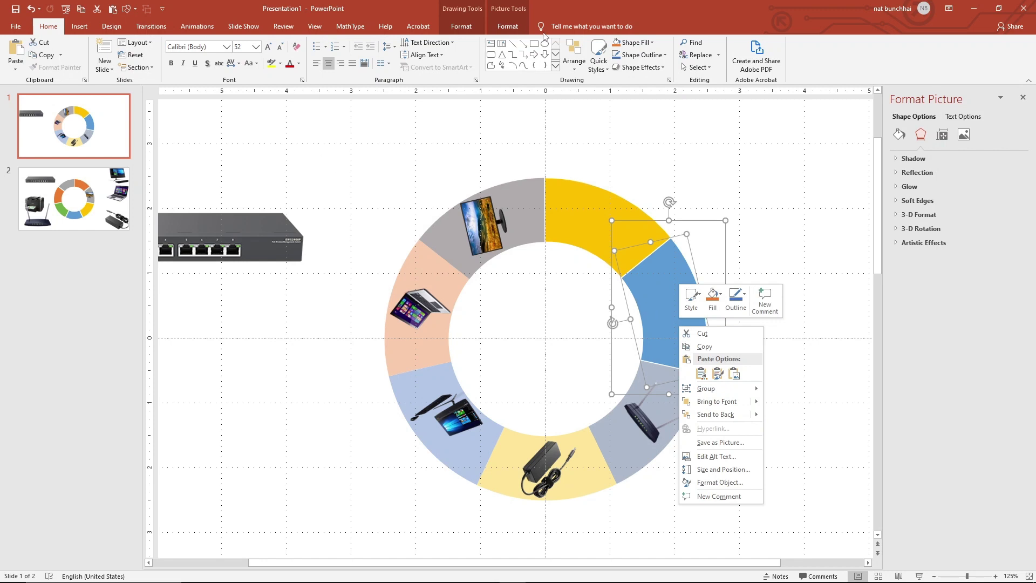
left_click(458, 30)
left_click(109, 67)
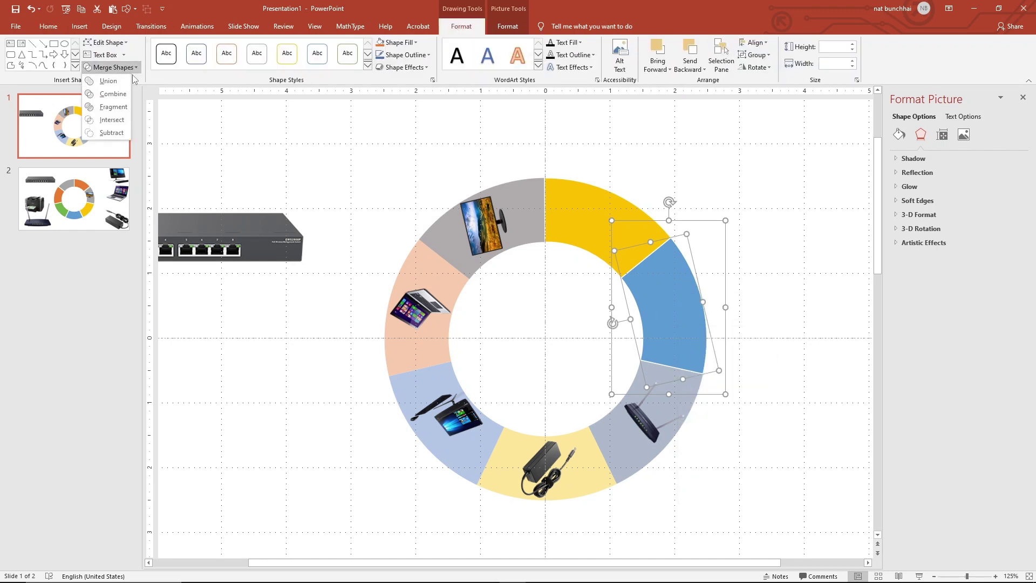
left_click(116, 124)
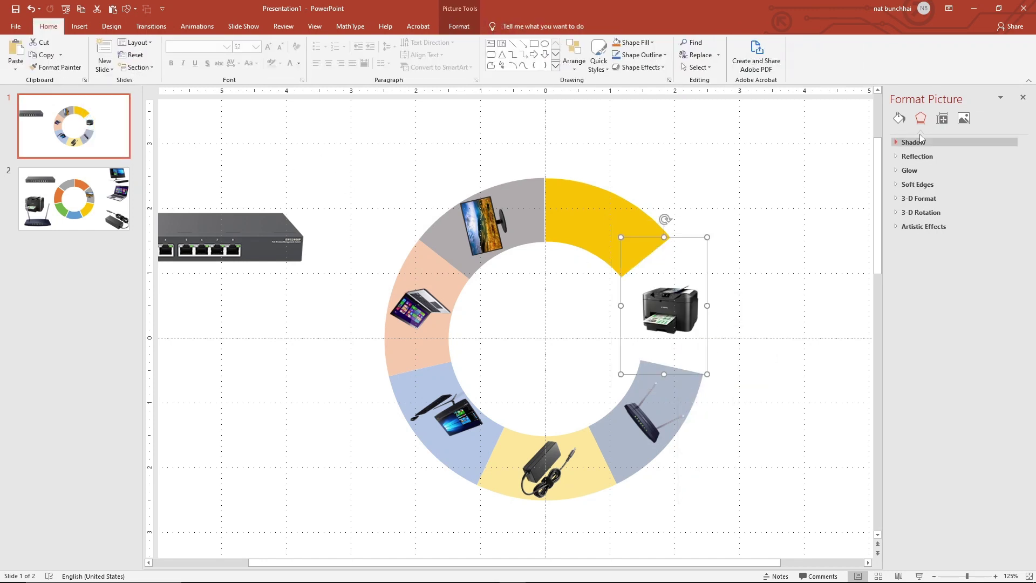
- Give the merged printer segment a solid Green, Accent 6, Lighter 60% fill
left_click(899, 119)
left_click(913, 171)
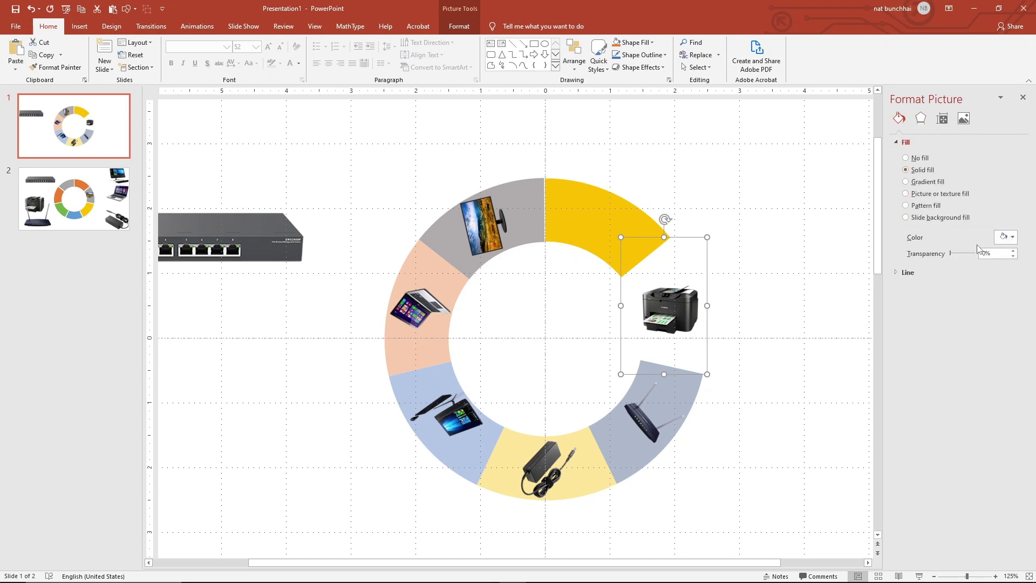
left_click(1004, 237)
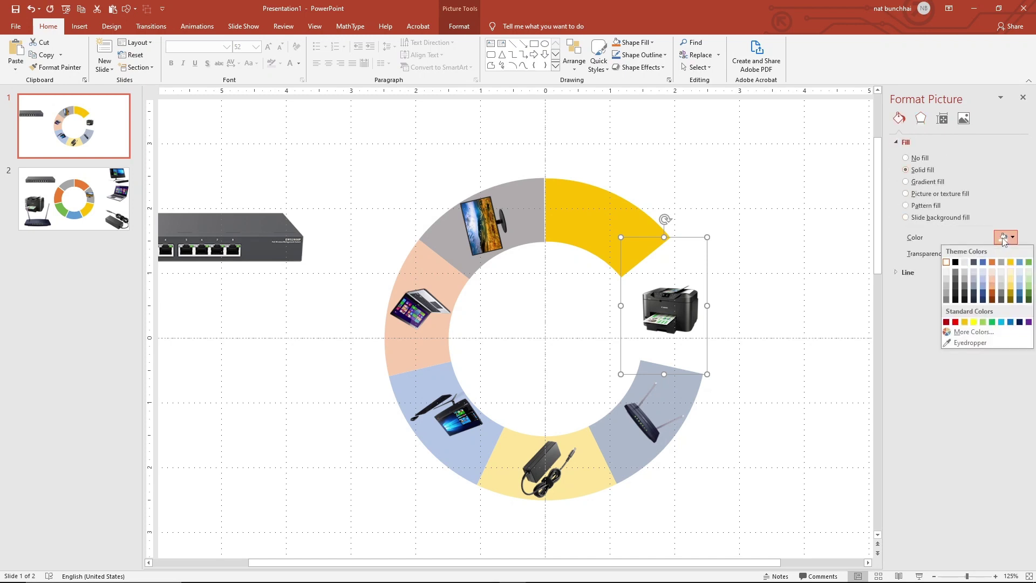
left_click(1029, 282)
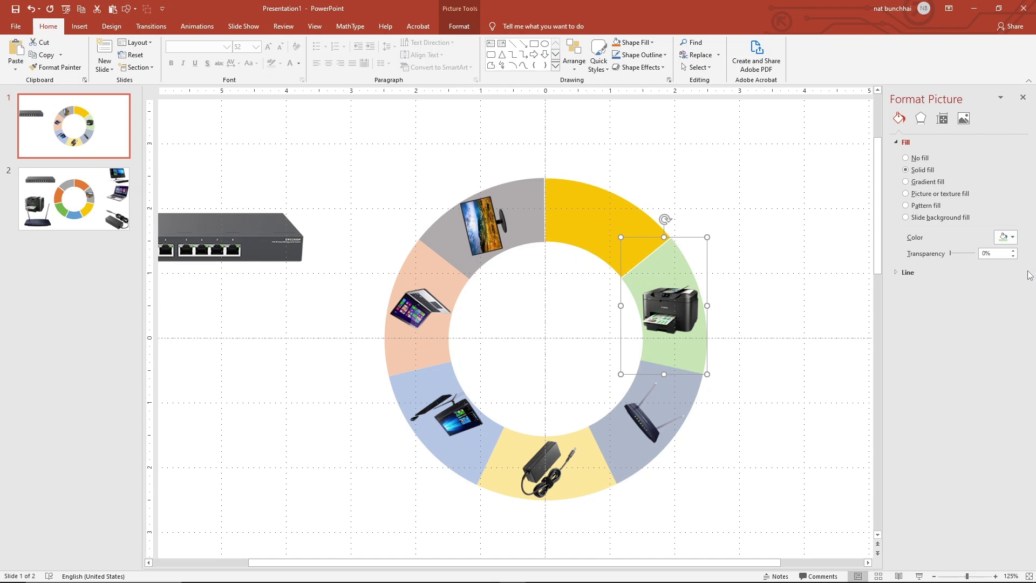
left_click(789, 462)
- Select all ring segments and photos and group them into one object
left_click_drag(290, 110, 815, 539)
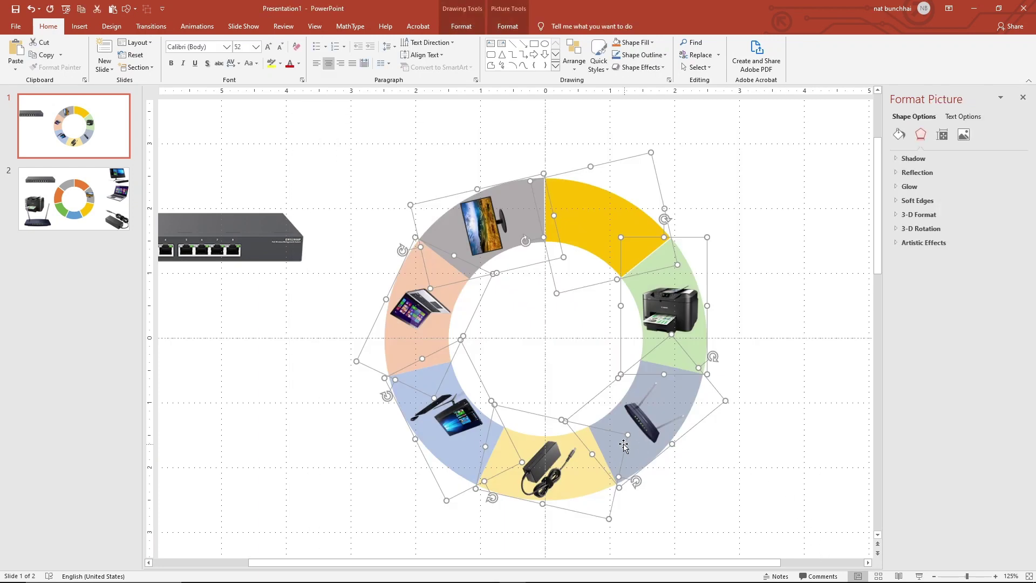
right_click(624, 443)
mouse_move(651, 328)
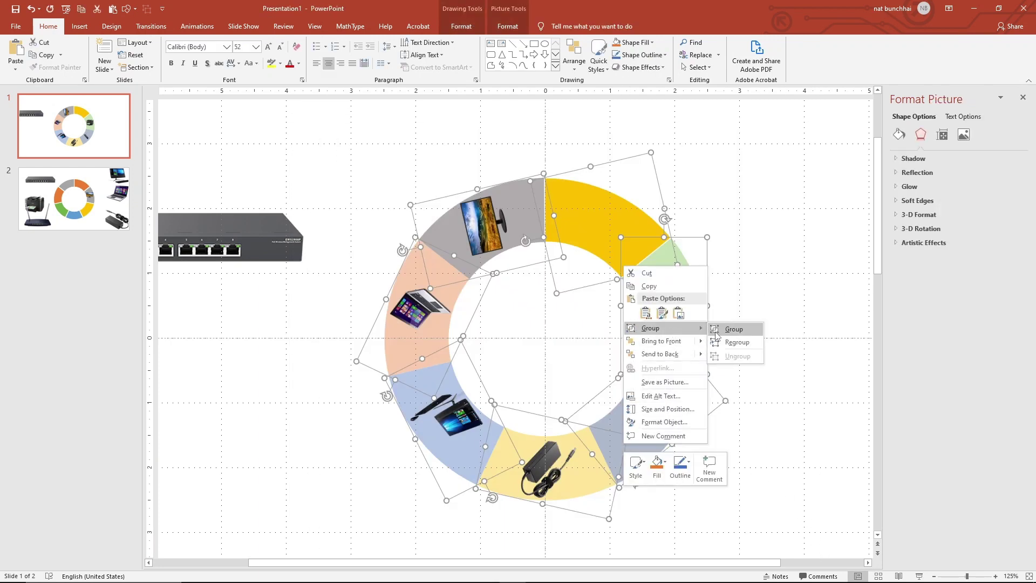
left_click(734, 329)
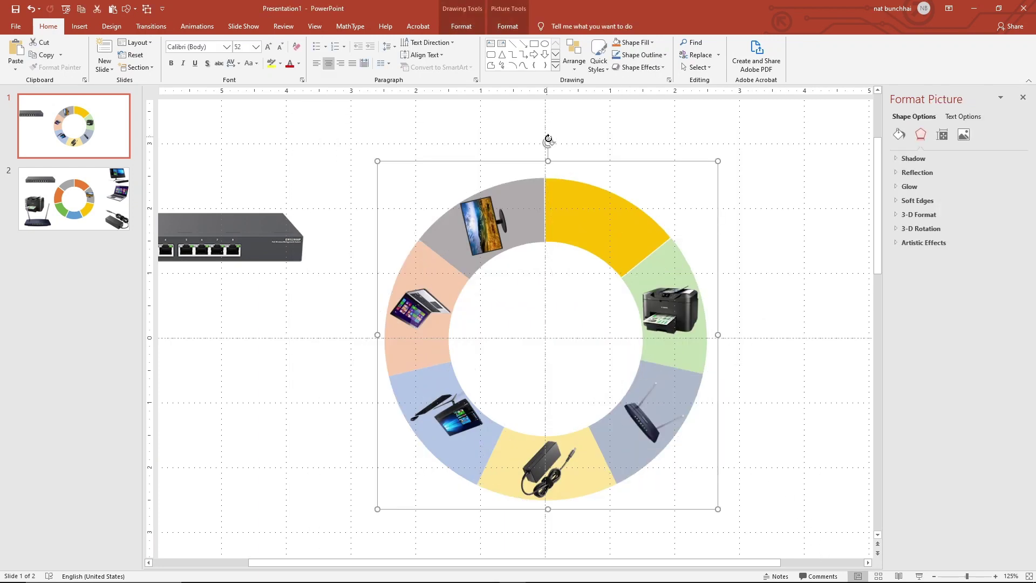
- Rotate the ring slightly further clockwise and reposition it with drags and arrow-key nudges
left_click_drag(550, 140, 679, 181)
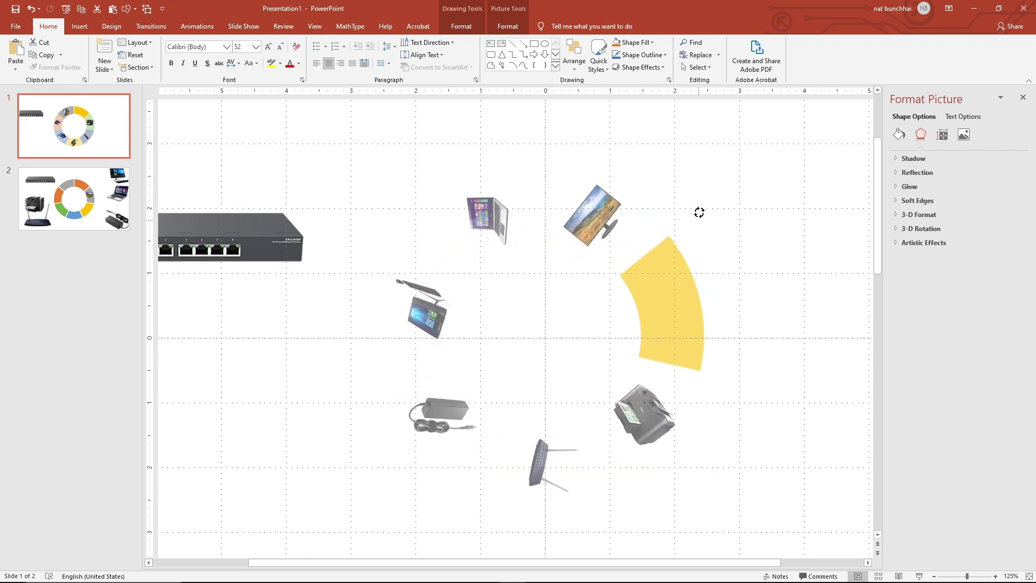
mouse_move(679, 181)
left_mouse_down()
mouse_move(727, 341)
mouse_move(665, 225)
left_mouse_up()
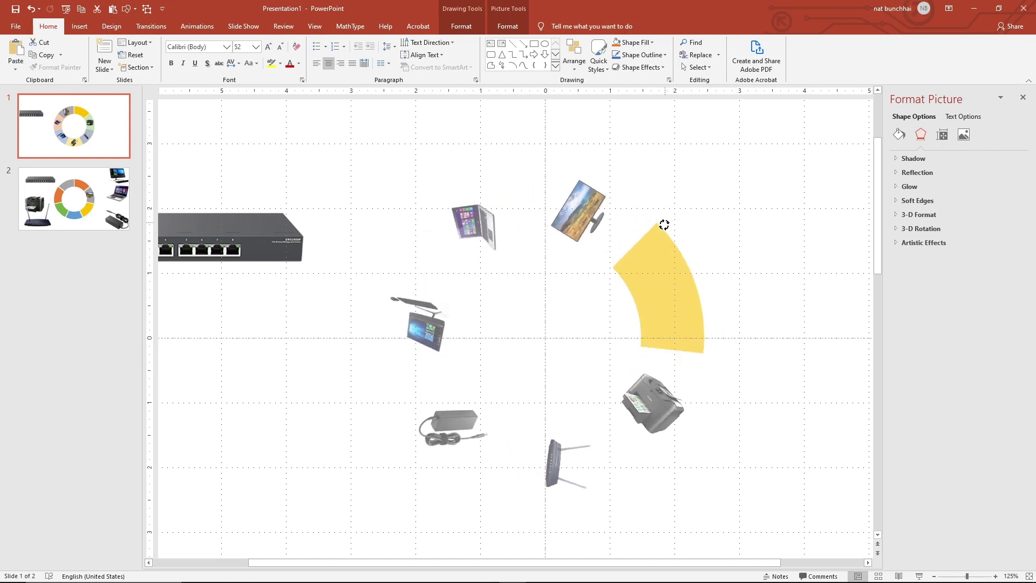
left_click_drag(664, 225, 665, 240)
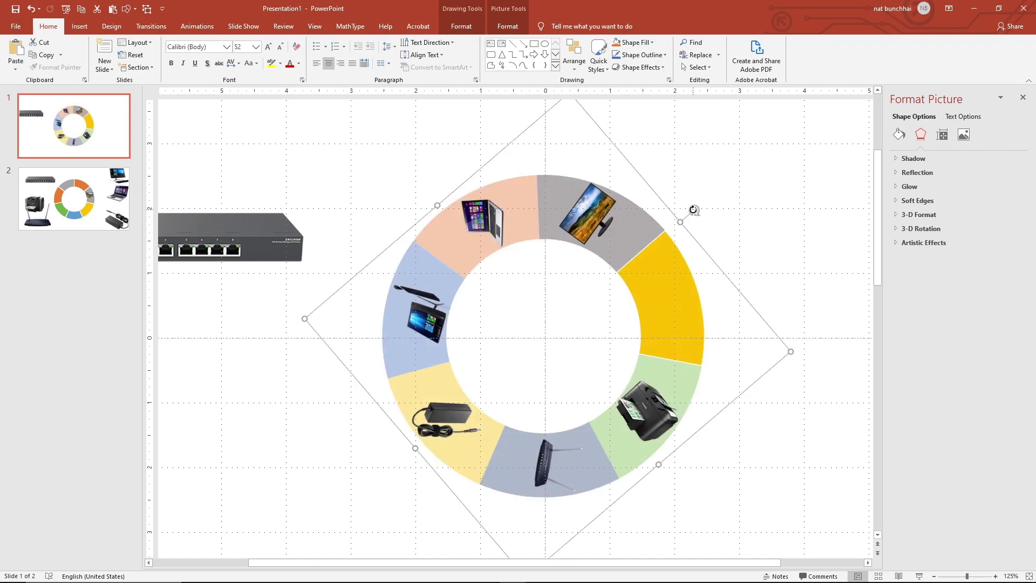
left_click_drag(693, 209, 695, 210)
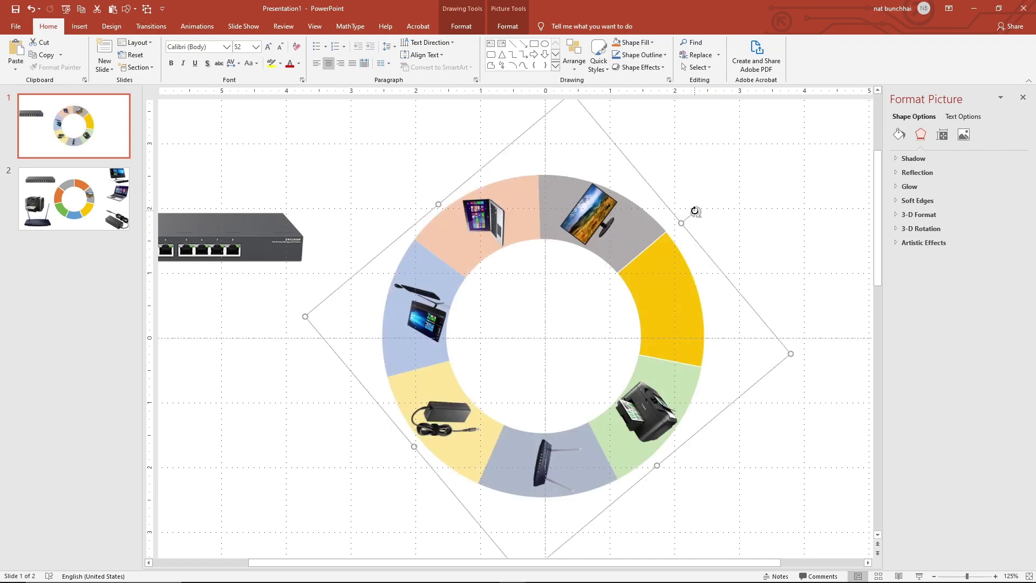
left_click_drag(632, 222, 633, 217)
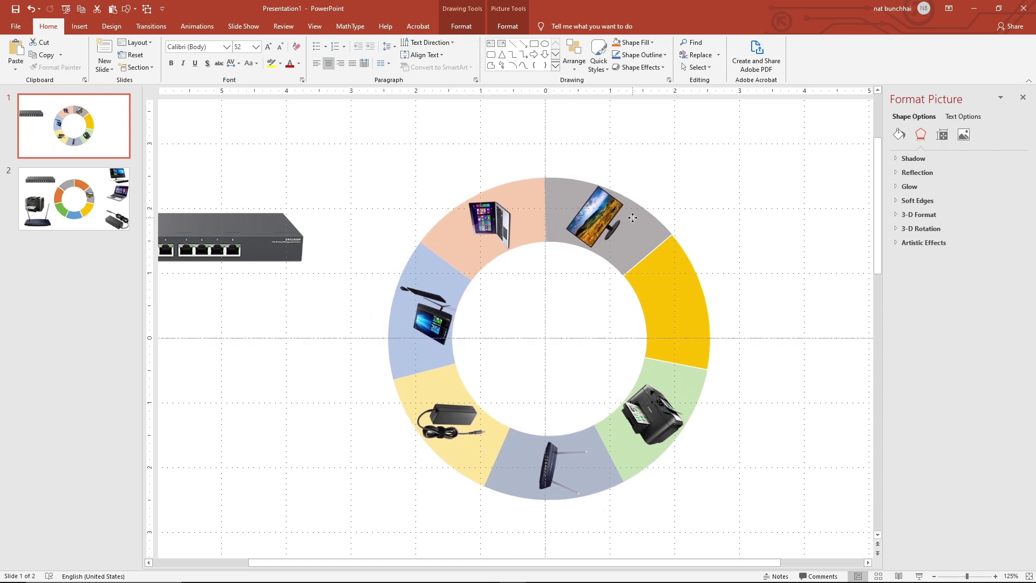
left_click_drag(703, 215, 708, 219)
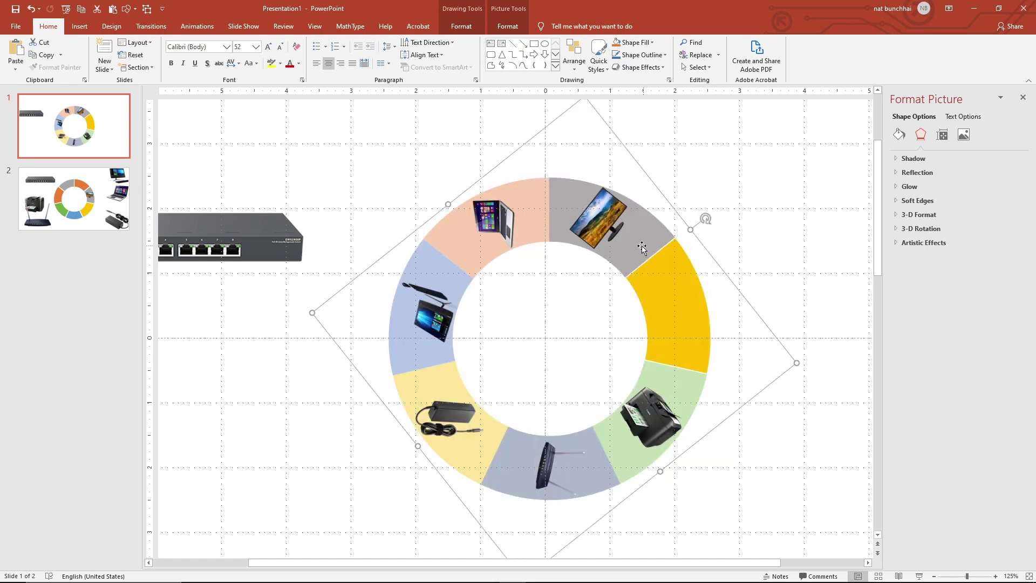
mouse_move(642, 248)
left_mouse_down()
mouse_move(635, 225)
mouse_move(631, 238)
left_mouse_up()
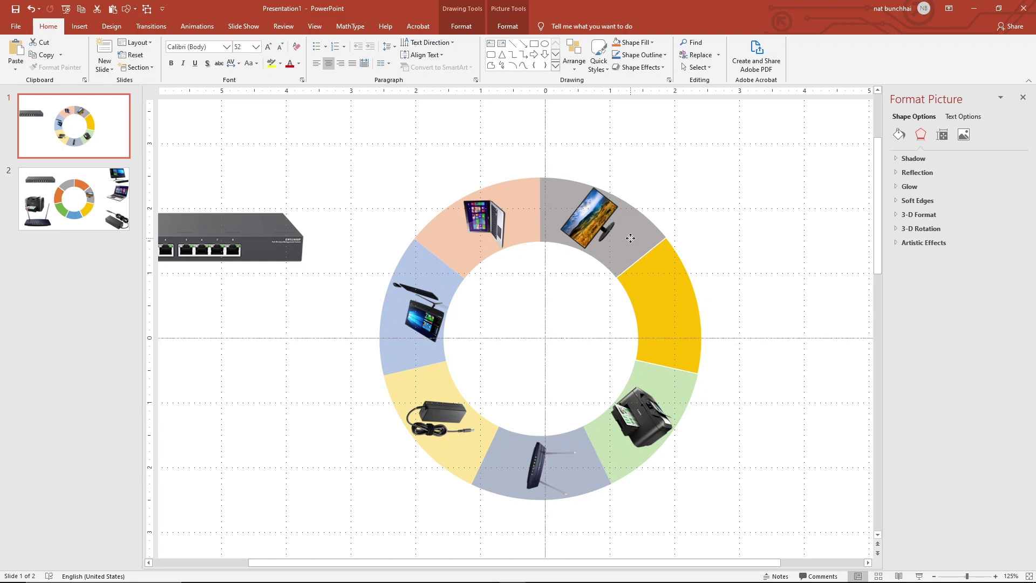
left_click_drag(630, 238, 631, 238)
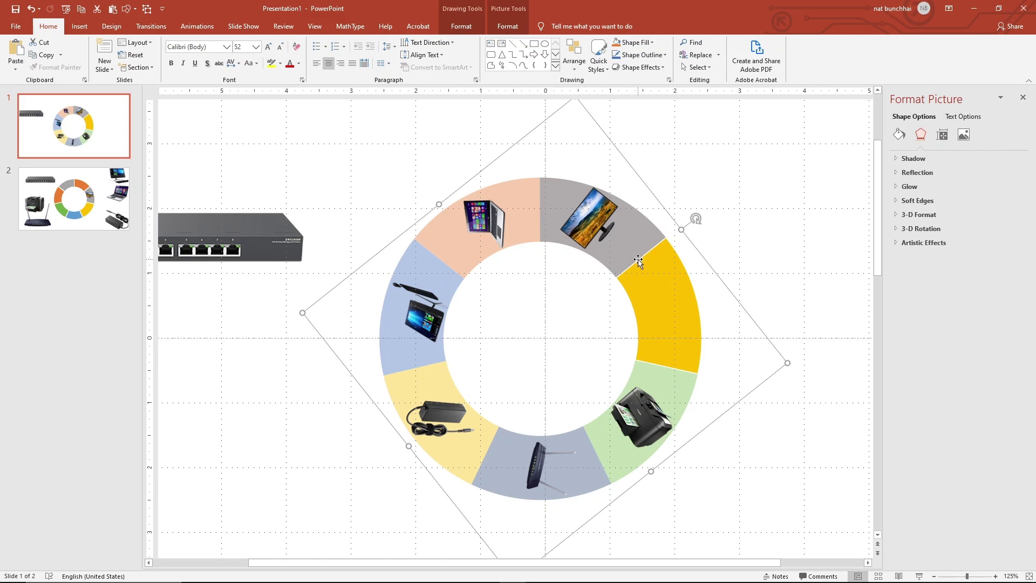
key("Right")
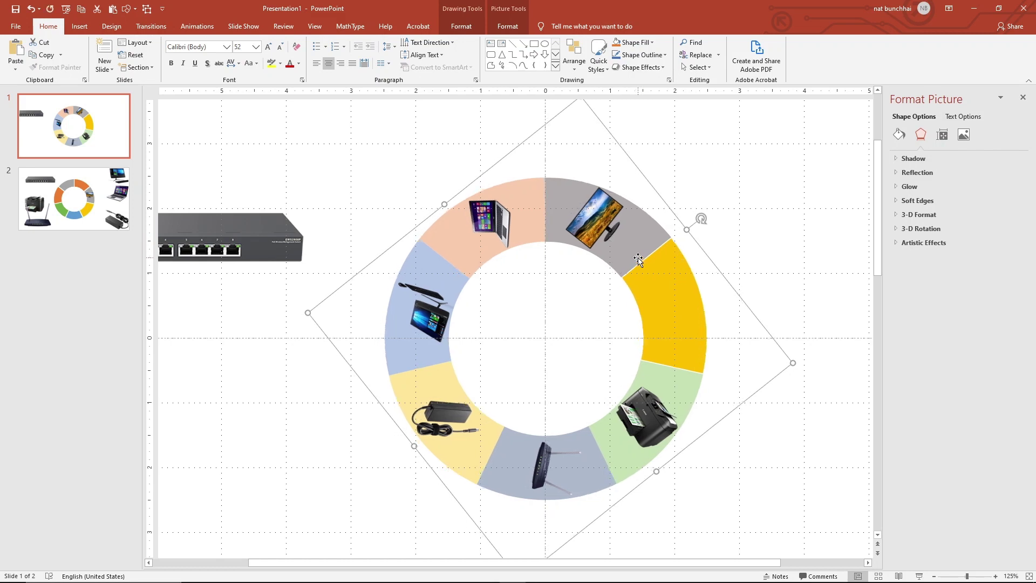
key("Up")
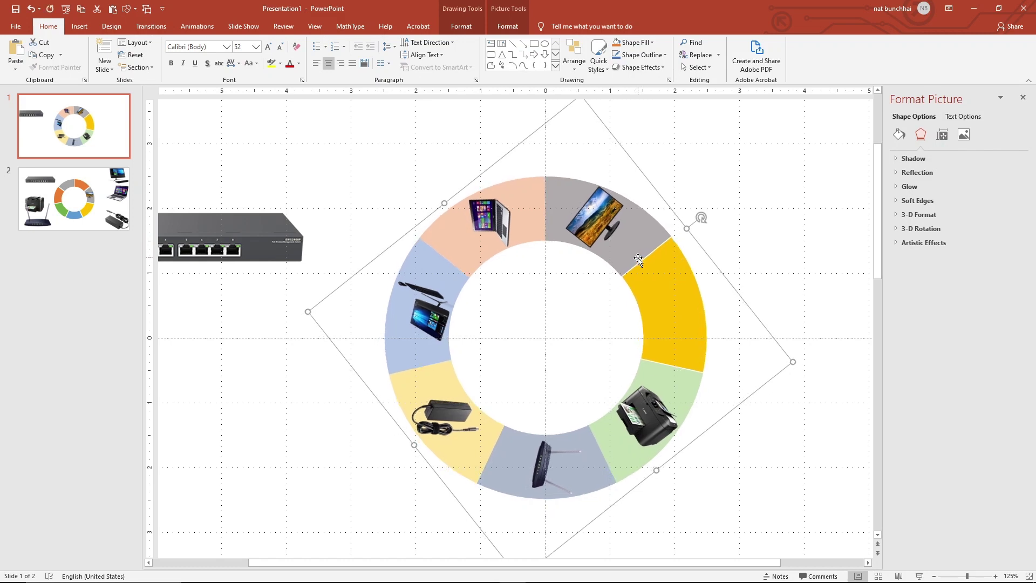
key("Down")
- Move the network switch photo onto the yellow ring segment and shrink it to a small size
left_click(706, 249)
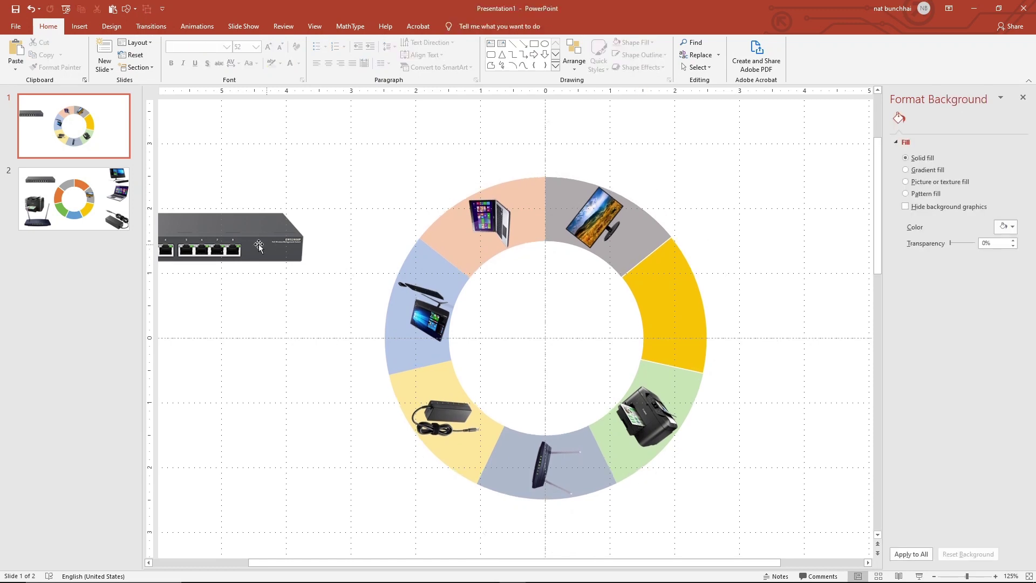
left_click_drag(217, 243, 701, 281)
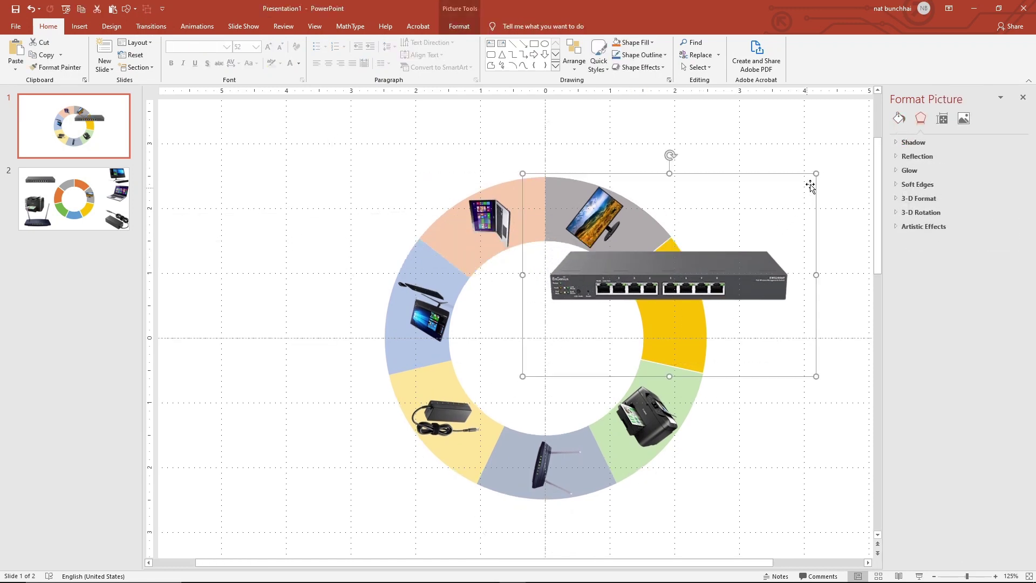
left_click_drag(816, 173, 608, 309)
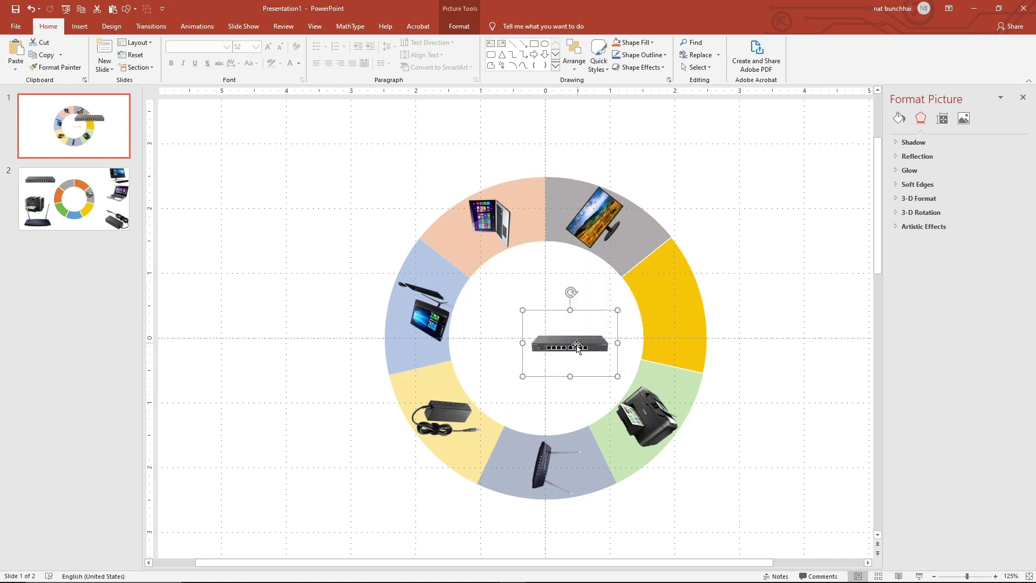
left_click_drag(573, 345, 677, 311)
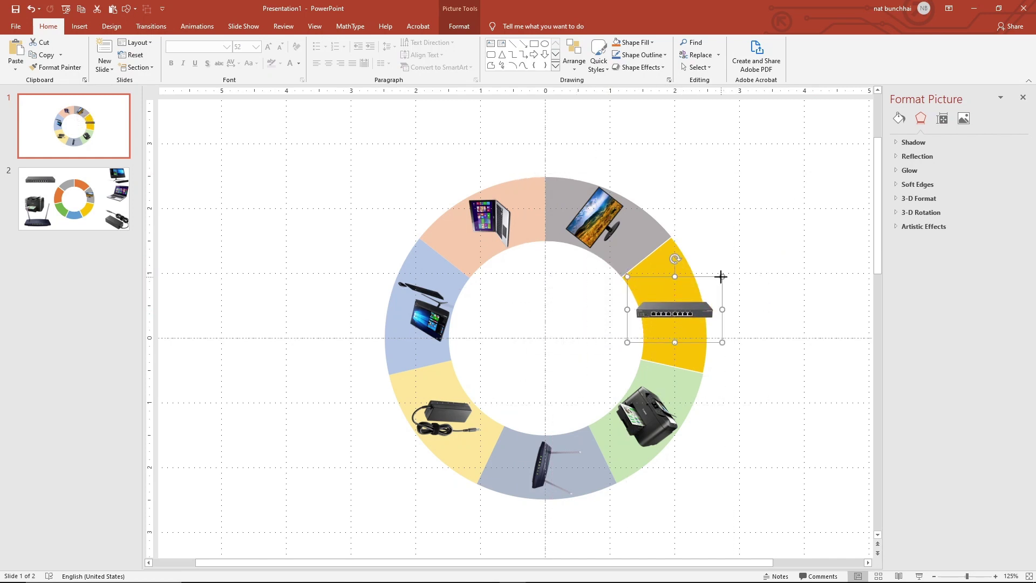
left_click_drag(721, 276, 682, 309)
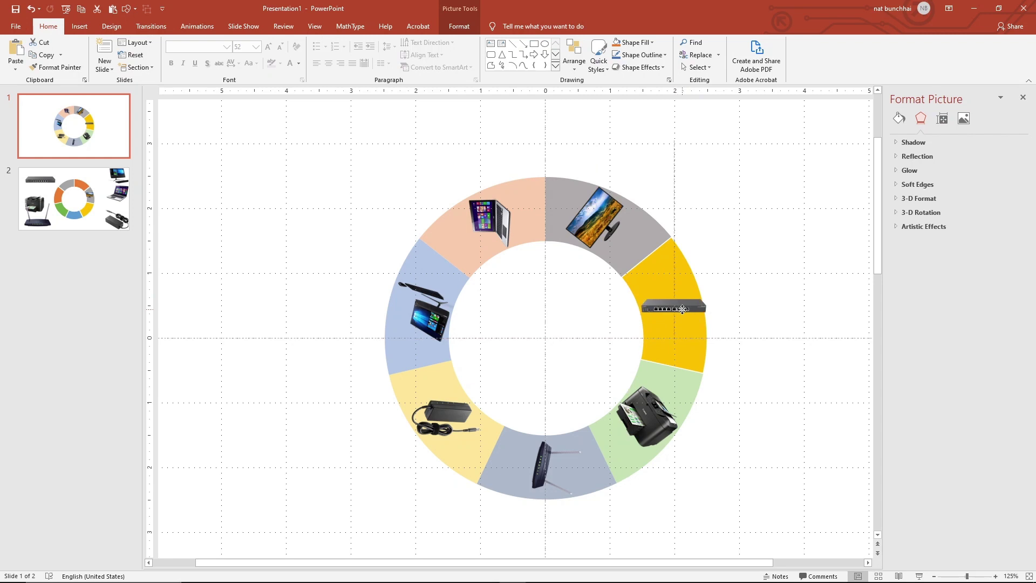
left_click(713, 283)
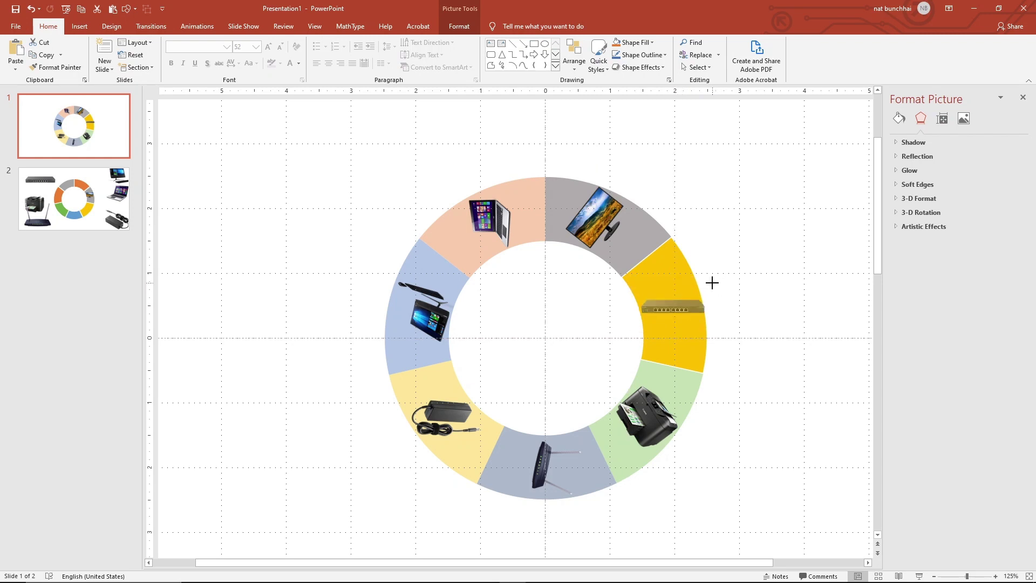
left_click_drag(686, 308, 687, 316)
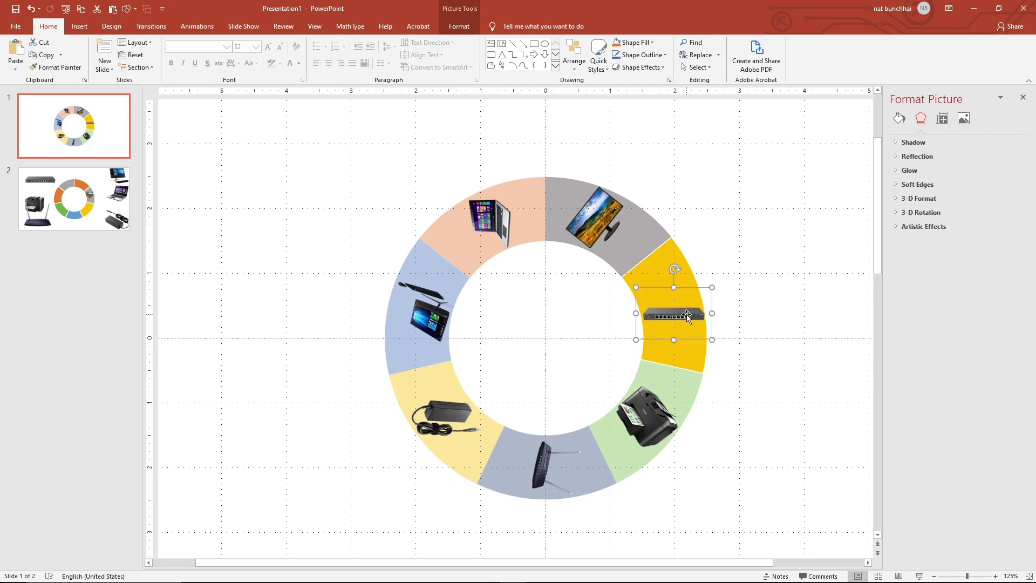
- Crop the switch photo outward on all four sides so its frame spans the yellow segment
right_click(686, 315)
left_click(715, 292)
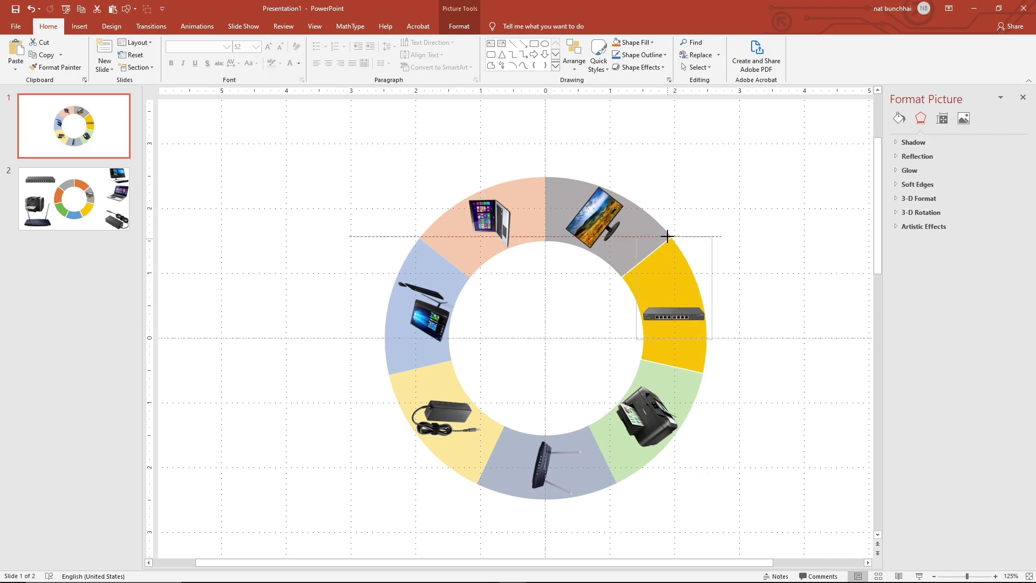
left_click_drag(674, 288, 672, 229)
left_click_drag(711, 285, 725, 284)
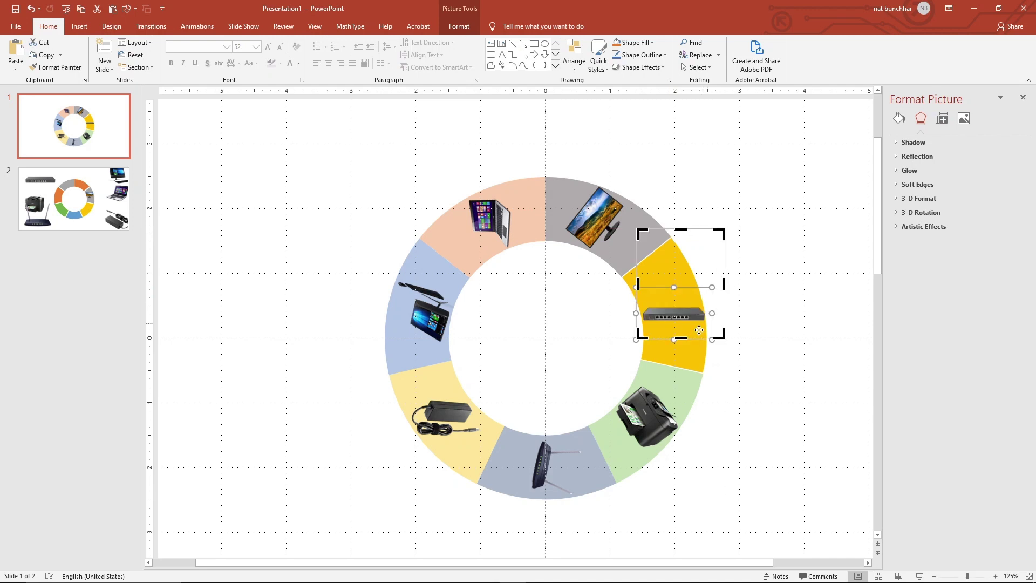
left_click_drag(682, 338, 679, 373)
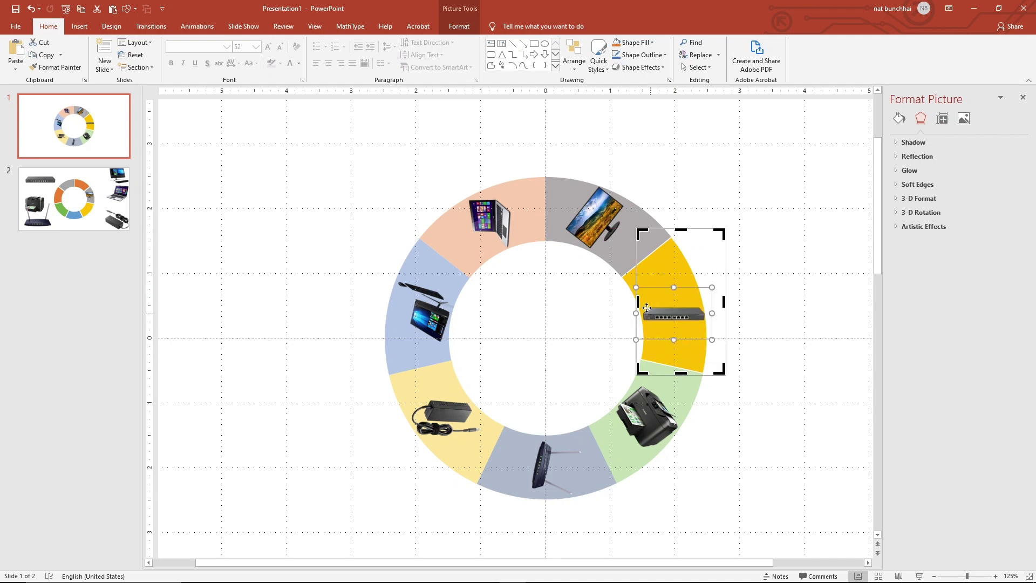
left_click_drag(637, 300, 618, 301)
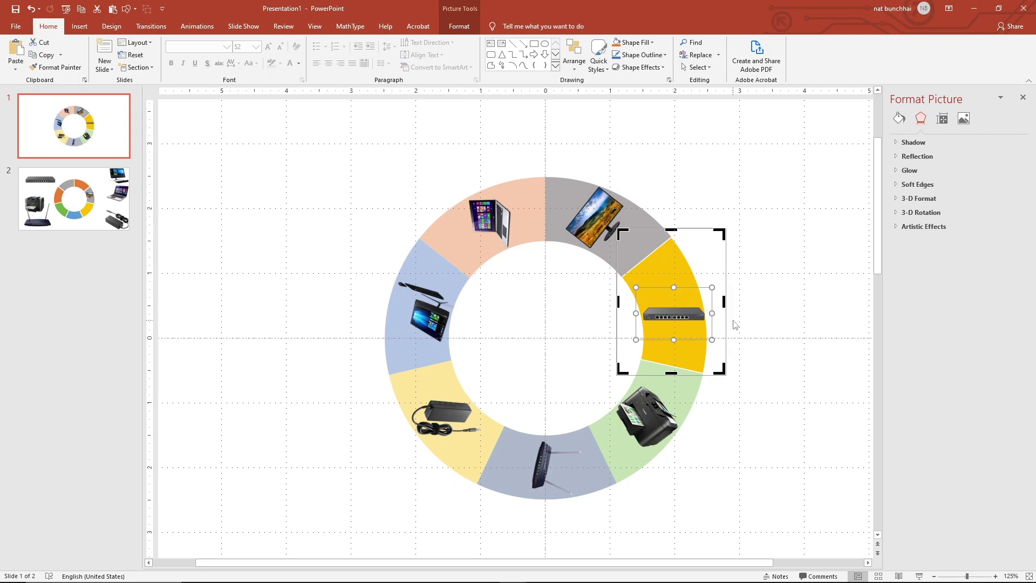
left_click(754, 332)
right_click(693, 324)
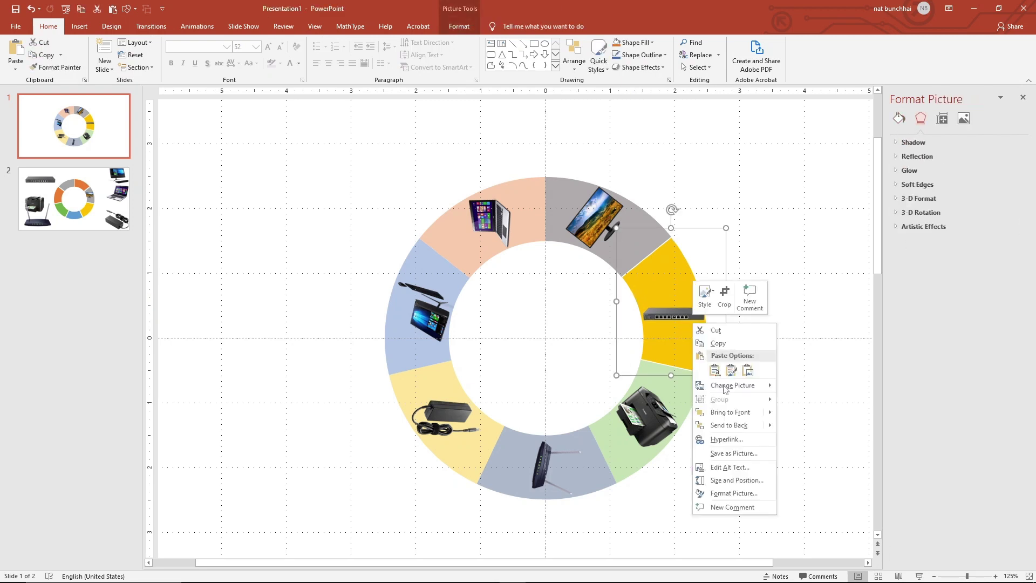
- Send the switch photo behind the ring and ungroup the ring's segments
left_click(727, 425)
left_click(777, 375)
left_click(625, 323)
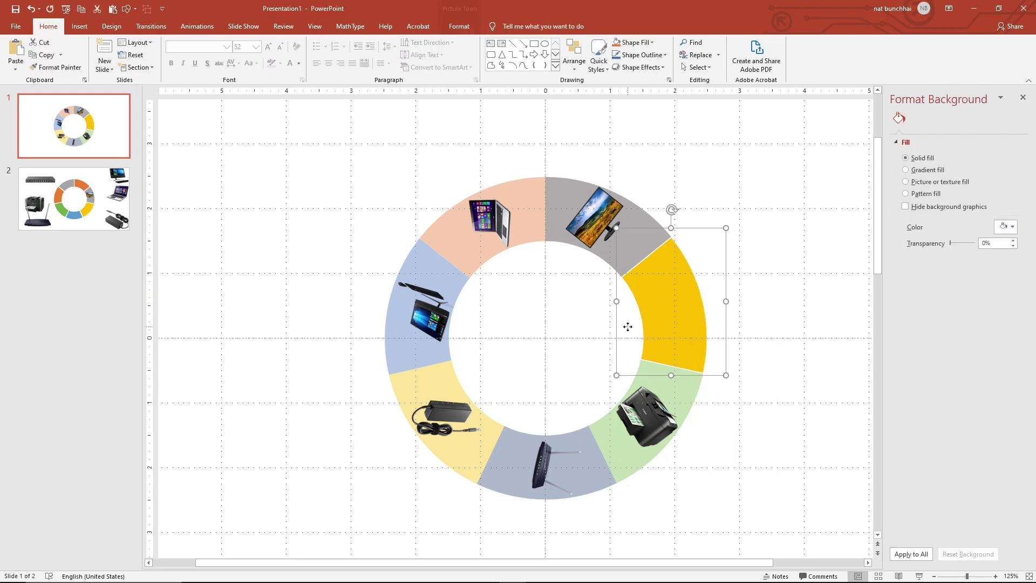
left_click(663, 318)
left_click(828, 280)
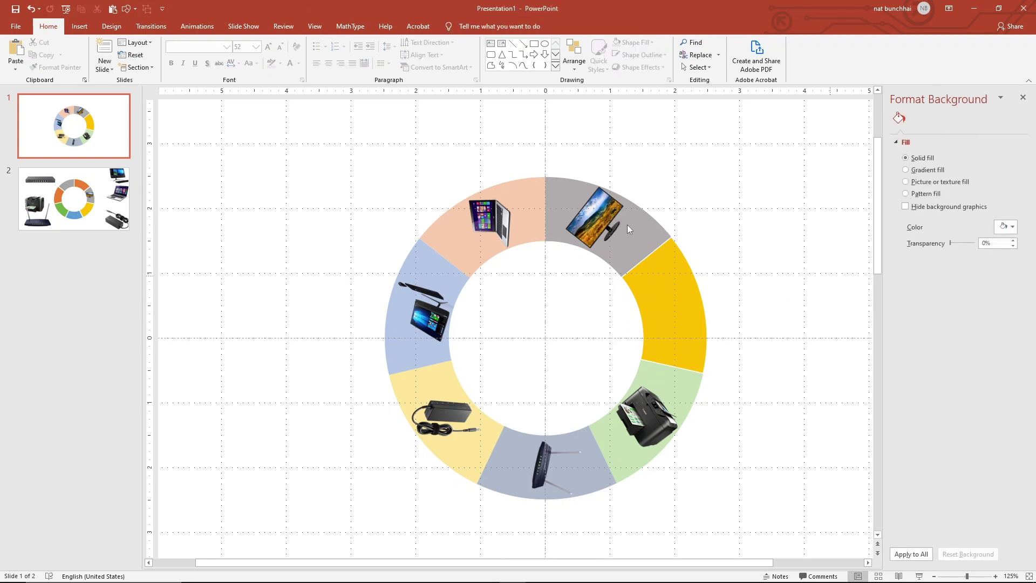
right_click(626, 228)
mouse_move(653, 286)
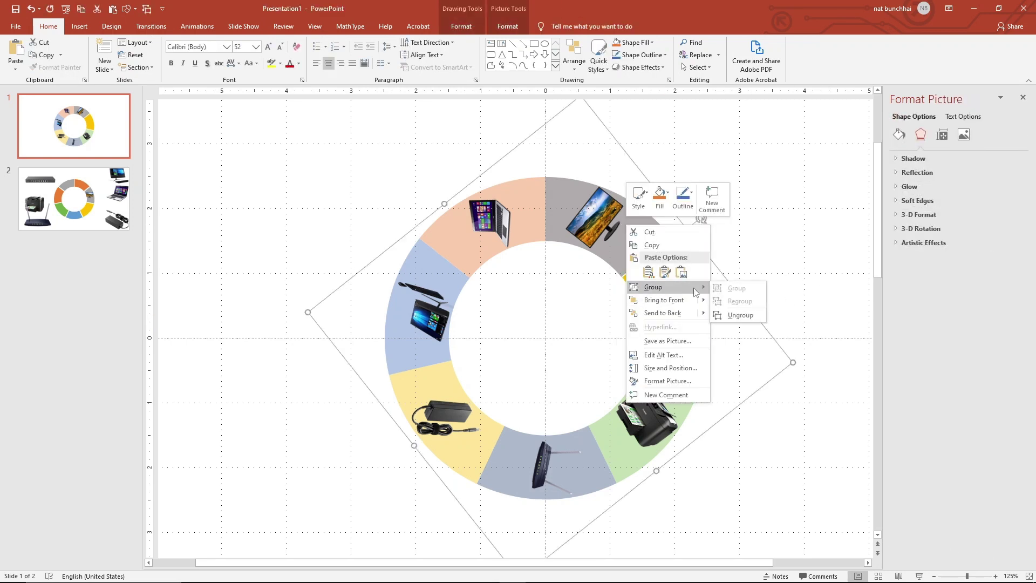
left_click(729, 317)
- Select the yellow segment with the switch photo and merge them via Merge Shapes
left_click(789, 278)
left_click(638, 322)
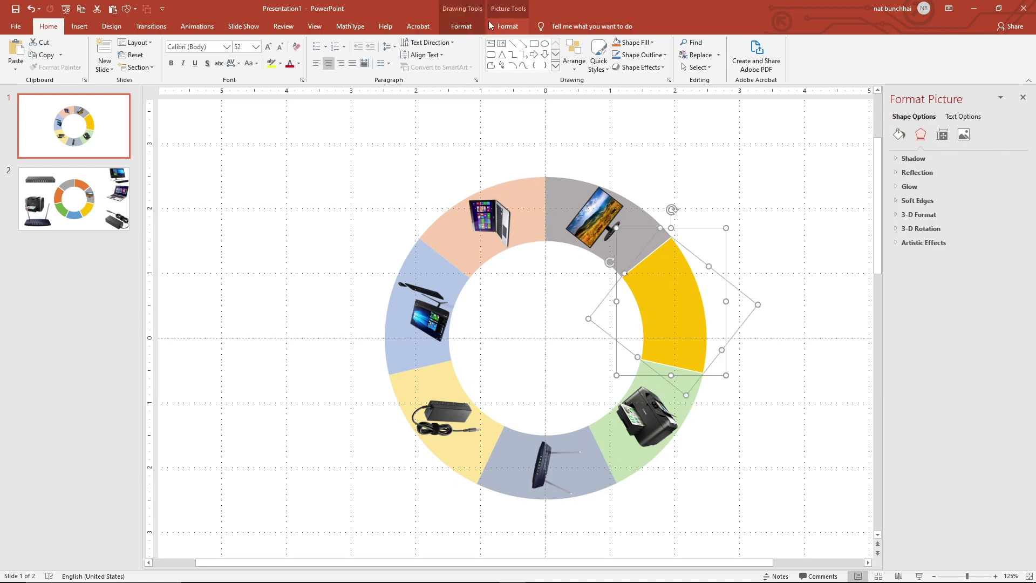
left_click(506, 26)
left_click(461, 26)
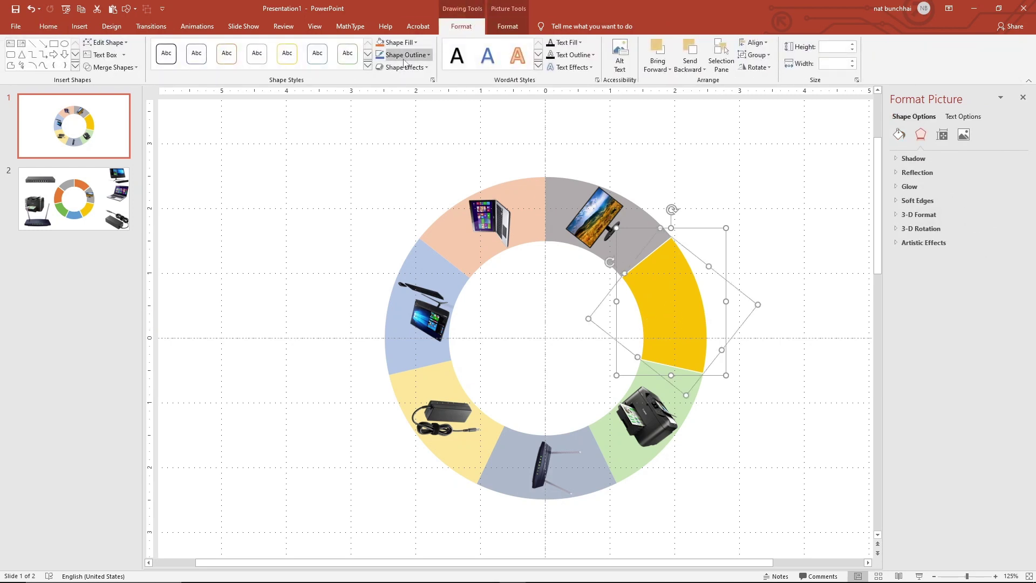
left_click(111, 67)
left_click(112, 120)
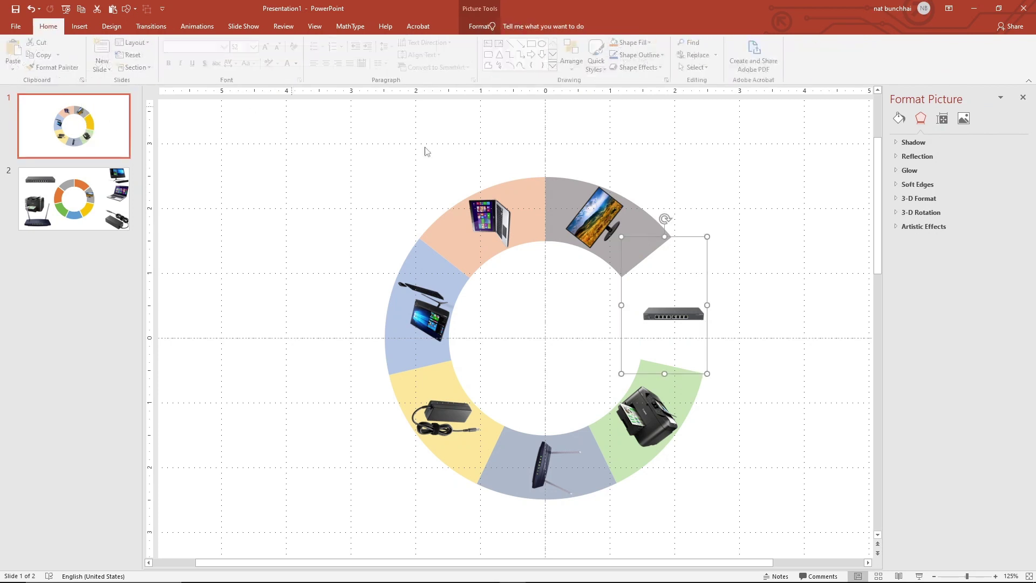
- Give the merged segment a light blue solid fill
left_click(899, 119)
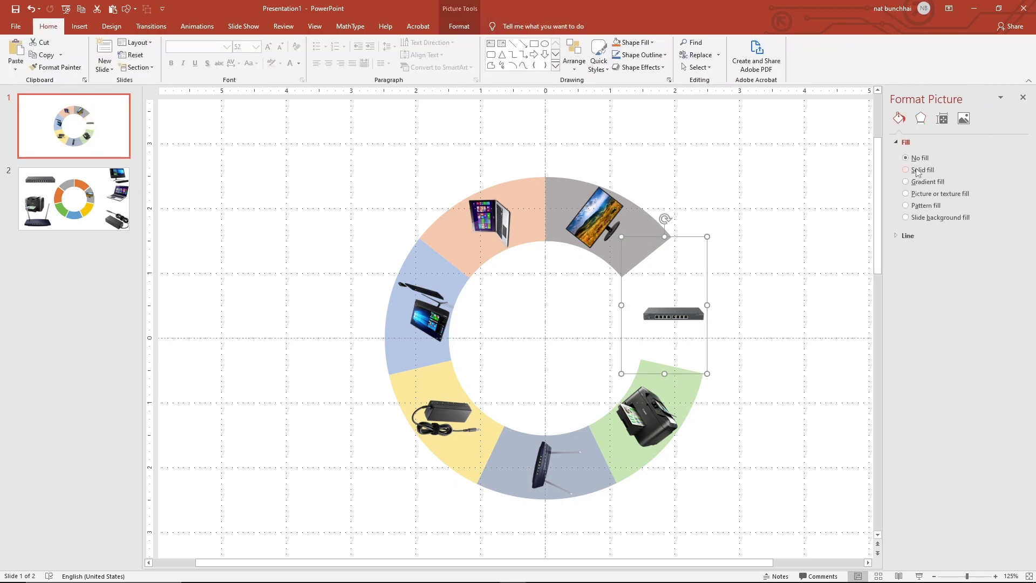
left_click(1011, 238)
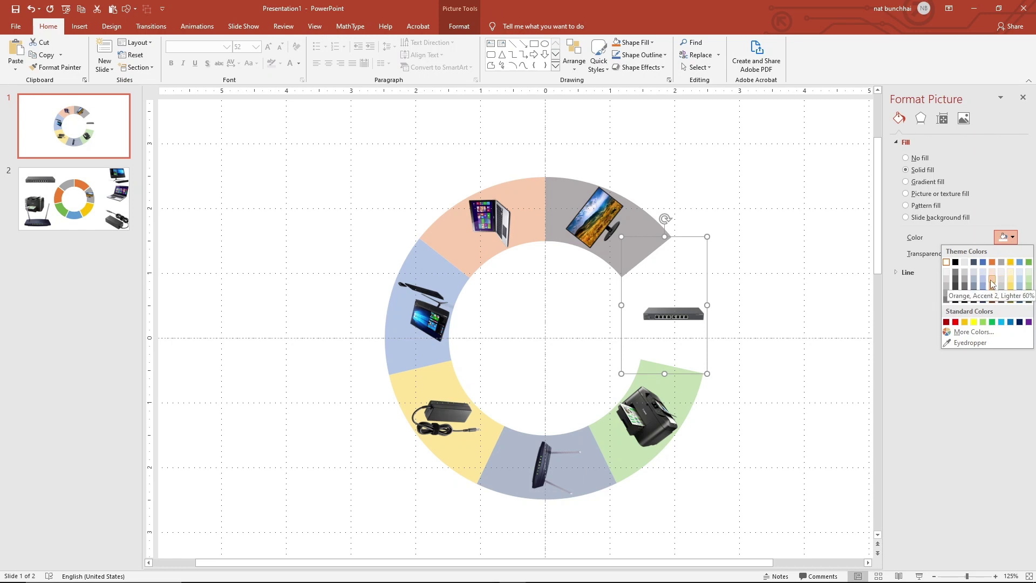
left_click(1024, 280)
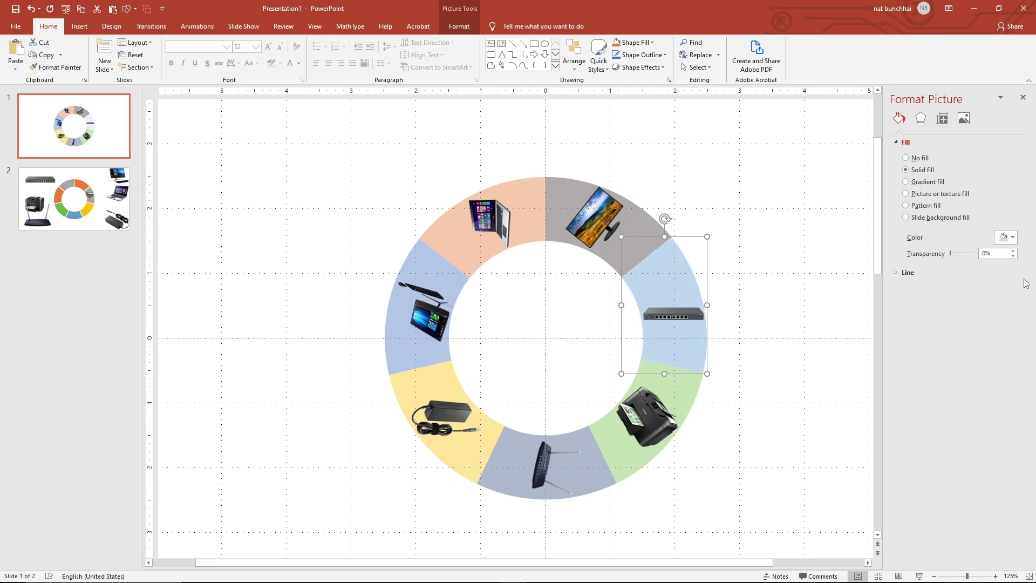
left_click(1013, 238)
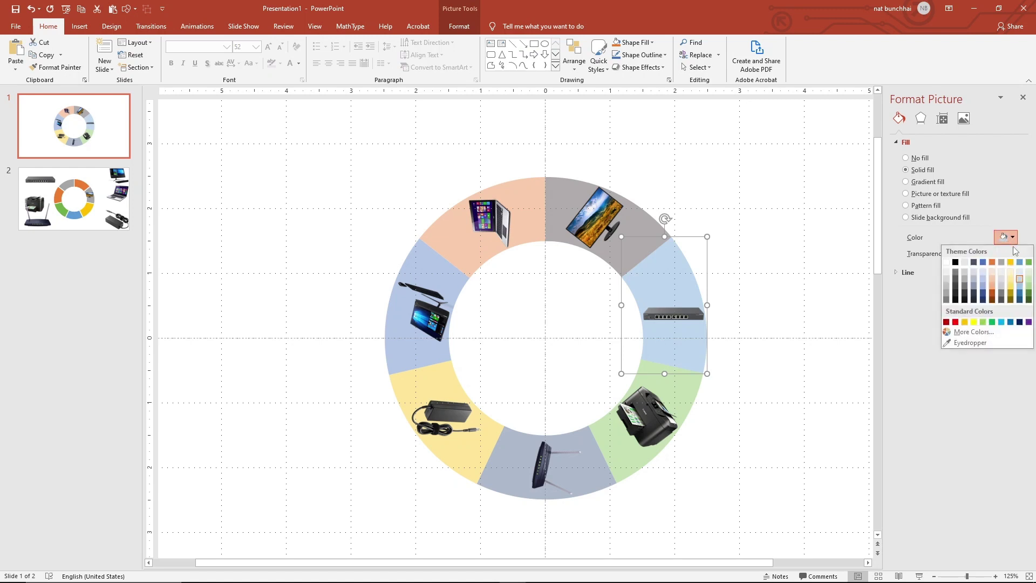
key("Escape")
left_click(764, 305)
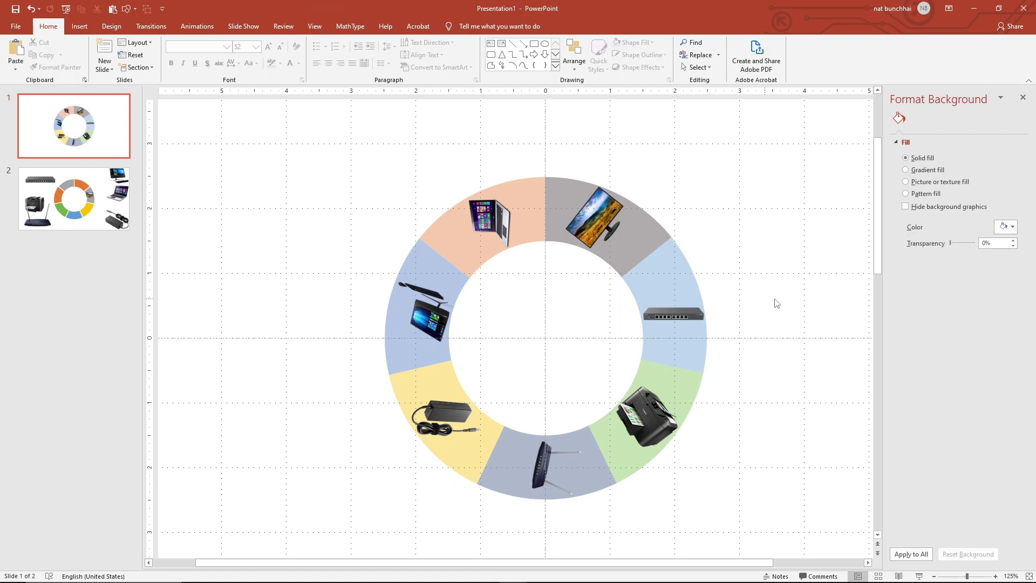
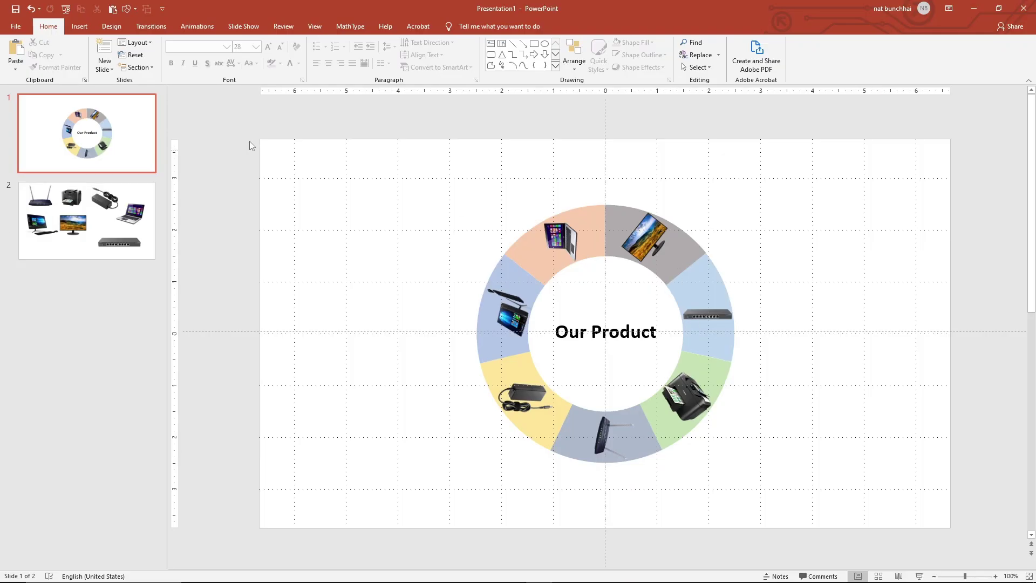
- Group the eight coloured ring segments and their product photos into one object on slide 1
left_click_drag(309, 156, 886, 544)
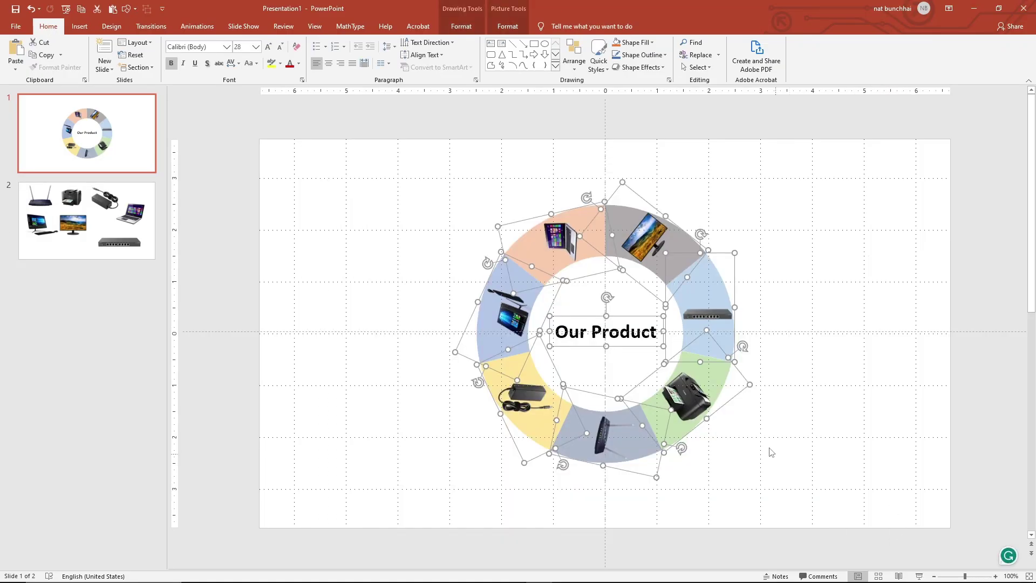
left_click(643, 346, "shift")
right_click(710, 405)
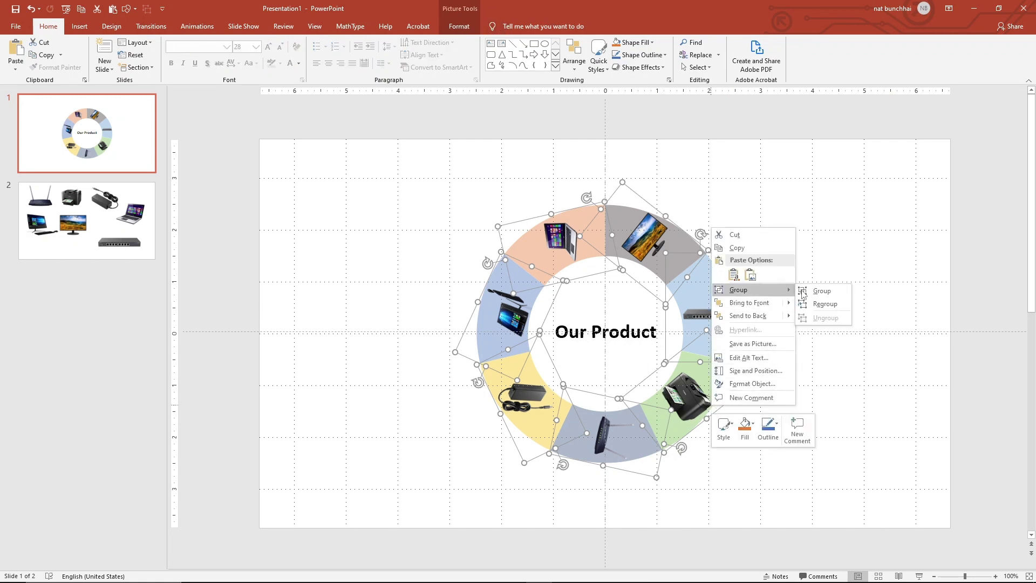
left_click(808, 291)
left_click(821, 340)
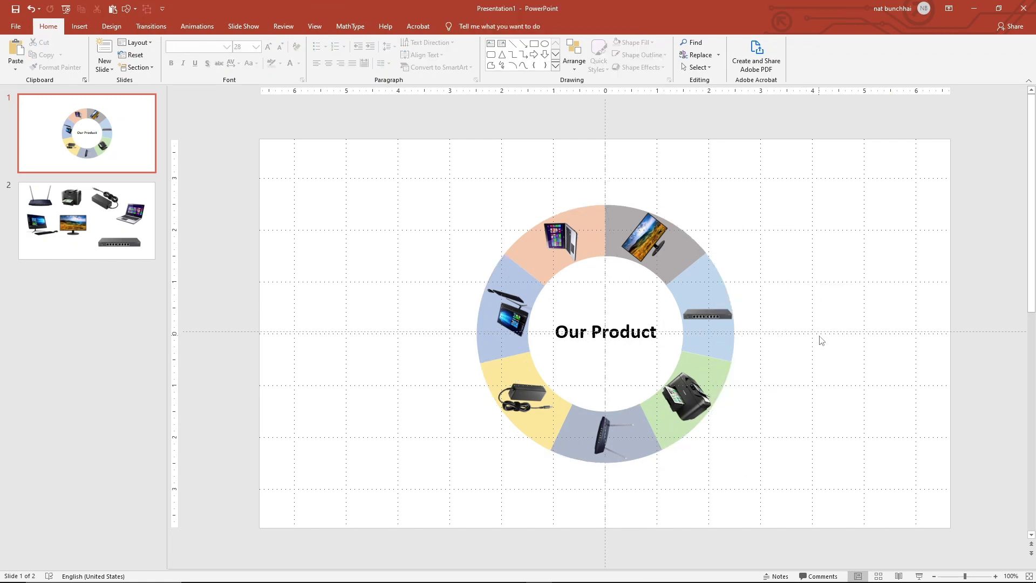
left_click(675, 271)
left_click(644, 352)
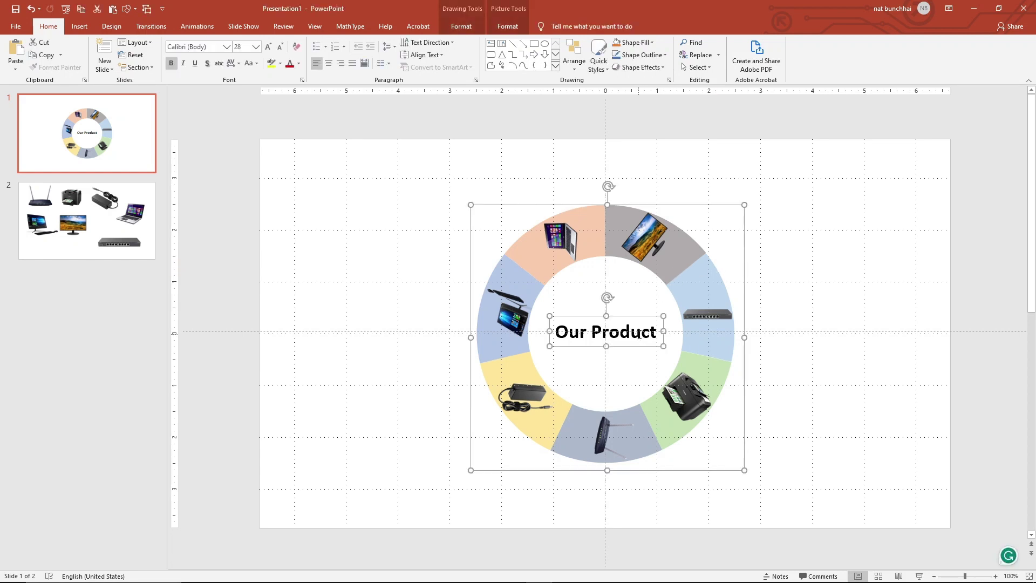
left_click(393, 357)
- Duplicate slide 1 as slide 2, then drag its ring group left until it overhangs the edge
right_click(135, 139)
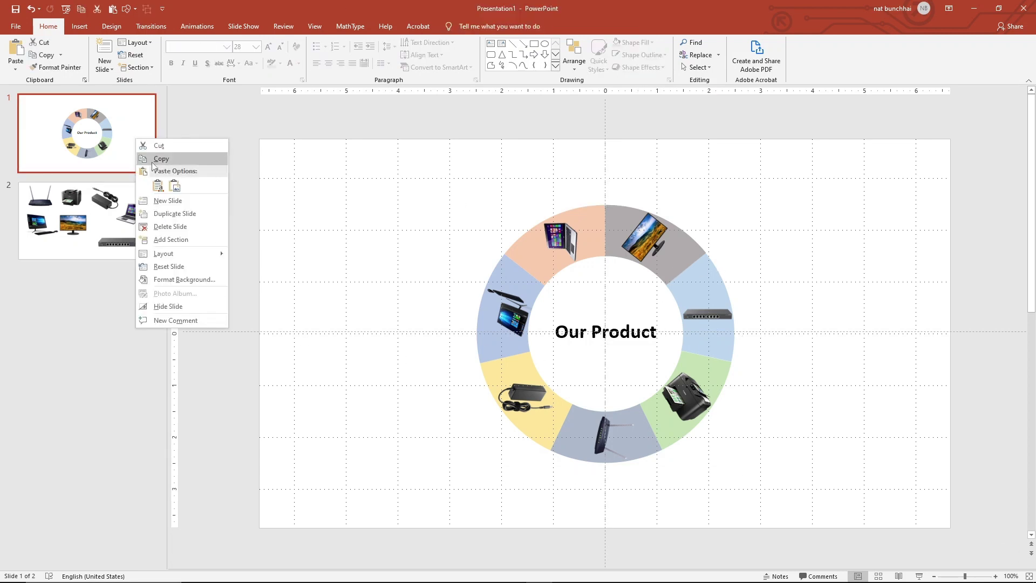
left_click(178, 215)
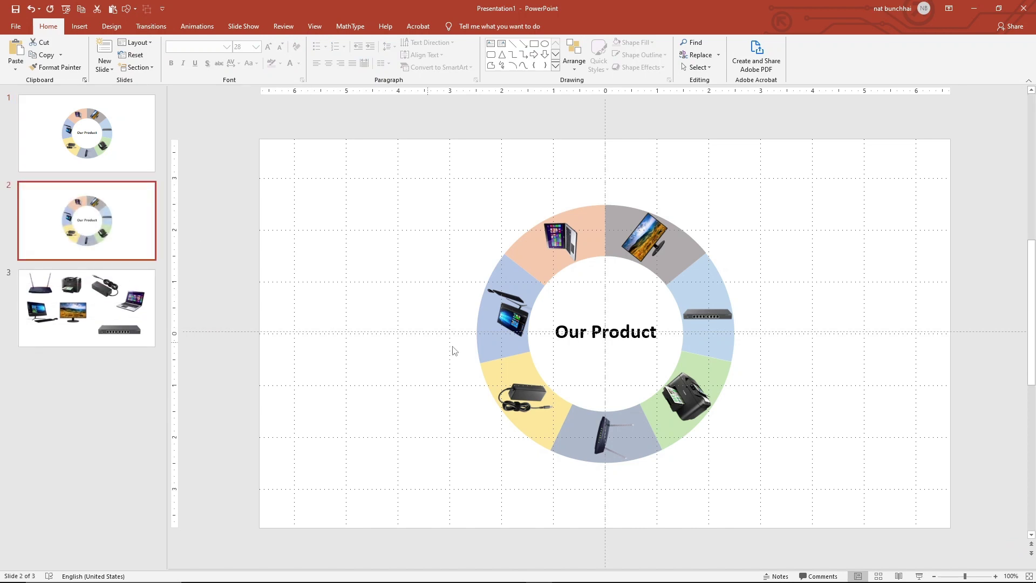
left_click(513, 363)
left_click(621, 351)
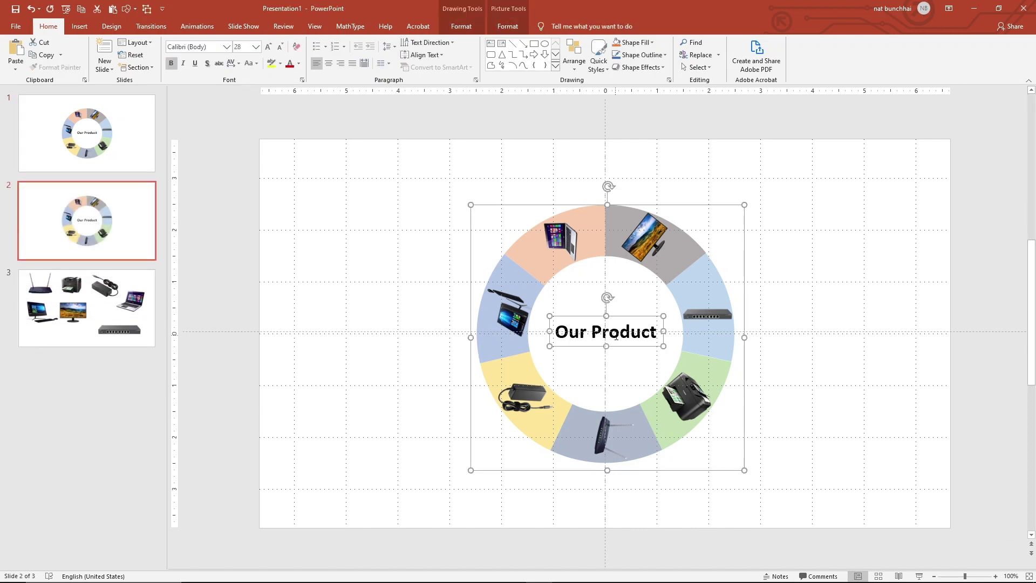
left_click(622, 351)
left_click(622, 350)
mouse_move(666, 204)
left_mouse_down()
mouse_move(326, 205)
mouse_move(354, 205)
left_mouse_up()
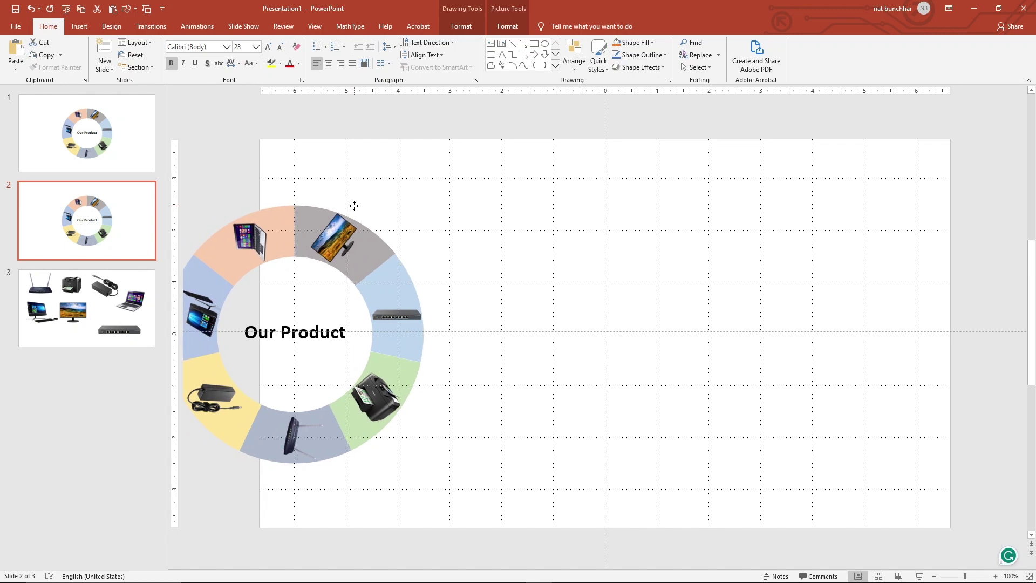
left_click(577, 348)
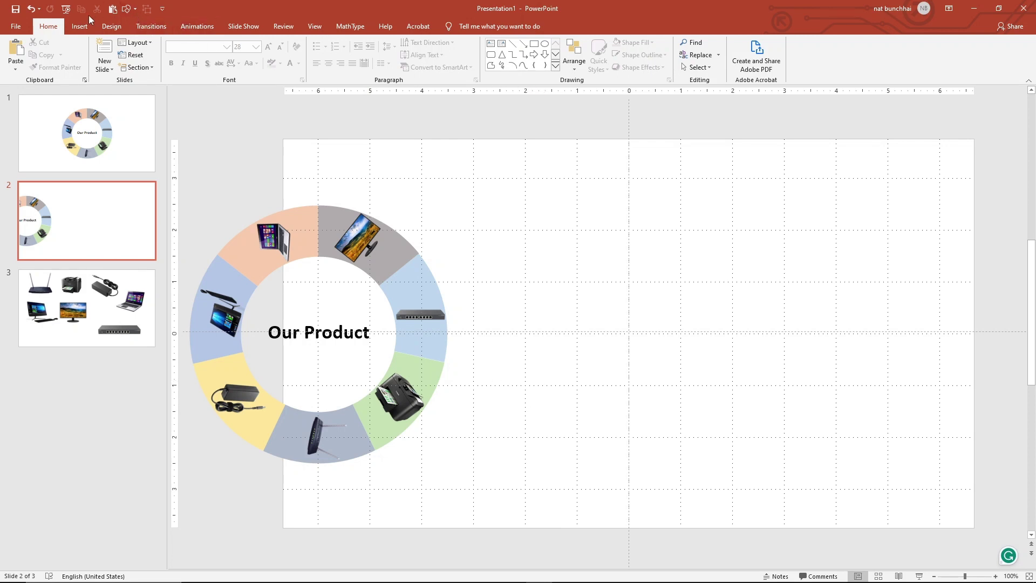
- Draw a straight horizontal line from the ring to the right slide edge, 4½ pt thick
left_click(135, 9)
left_click(145, 38)
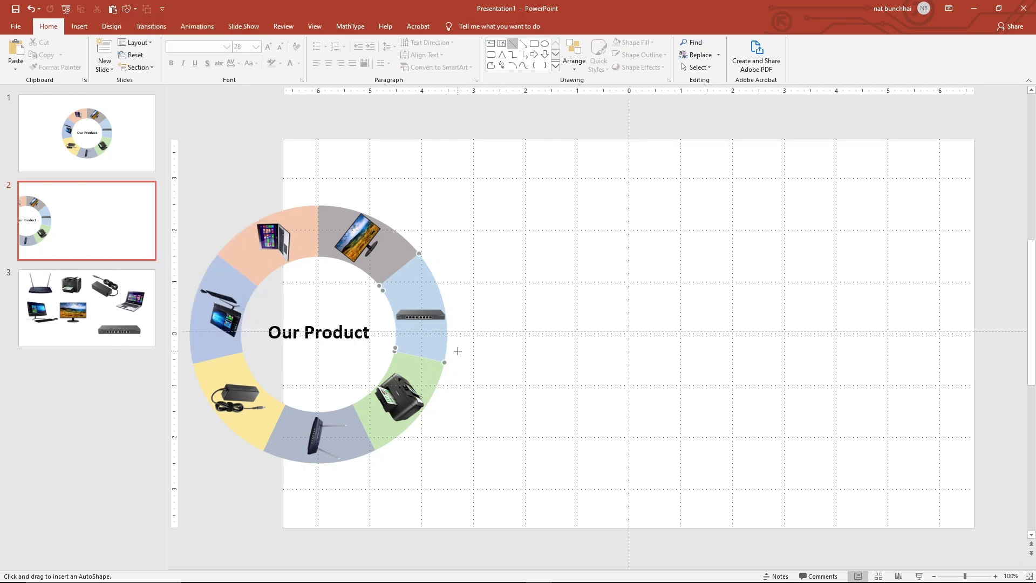
left_click_drag(449, 332, 974, 332)
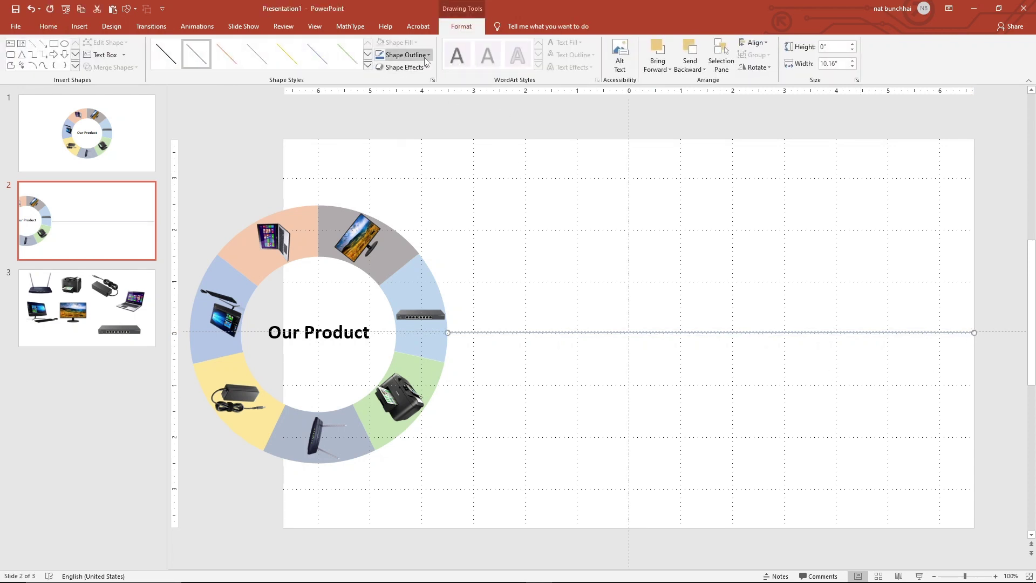
left_click(406, 54)
mouse_move(402, 190)
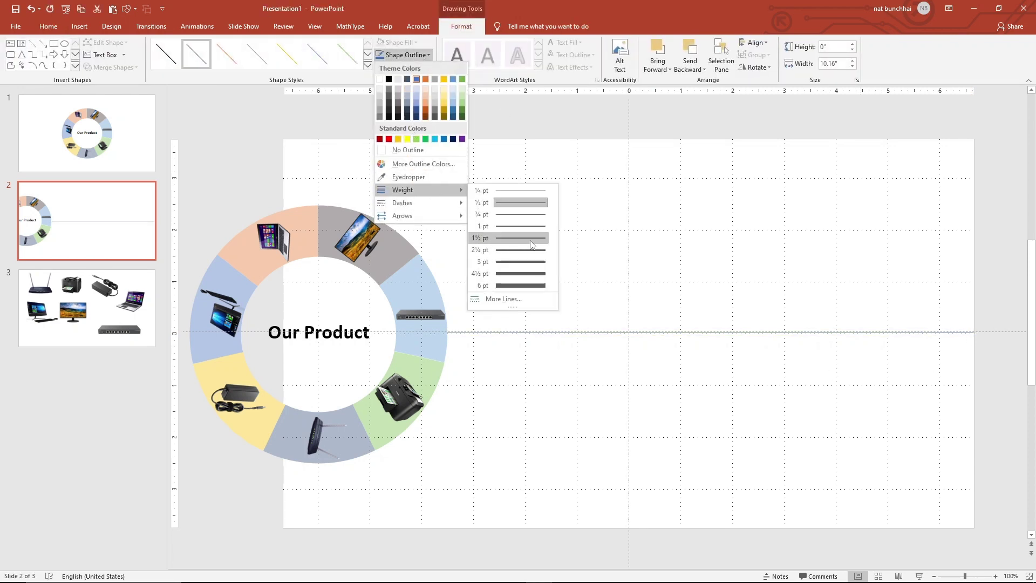
left_click(523, 273)
left_click(735, 416)
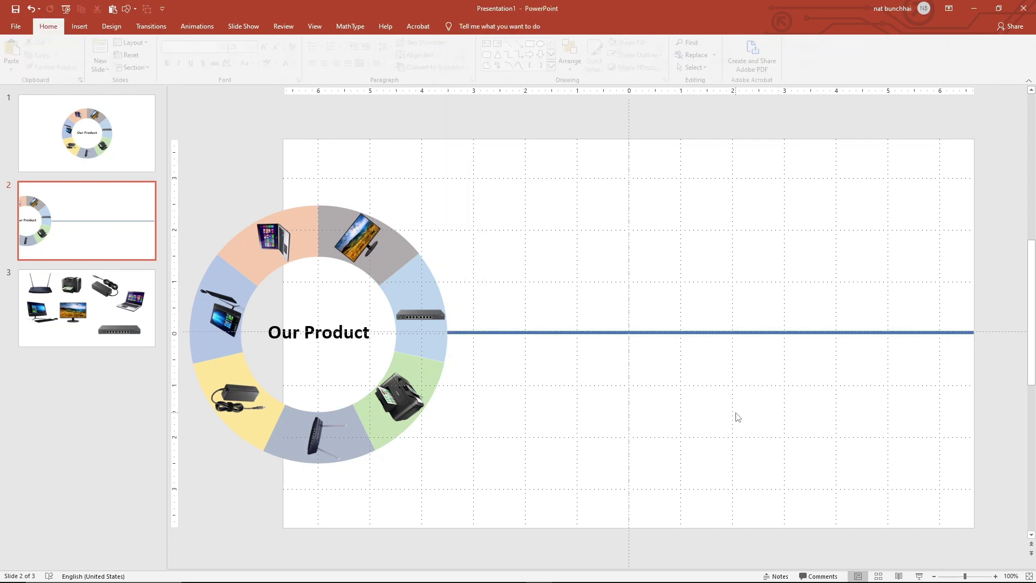
left_click(672, 332)
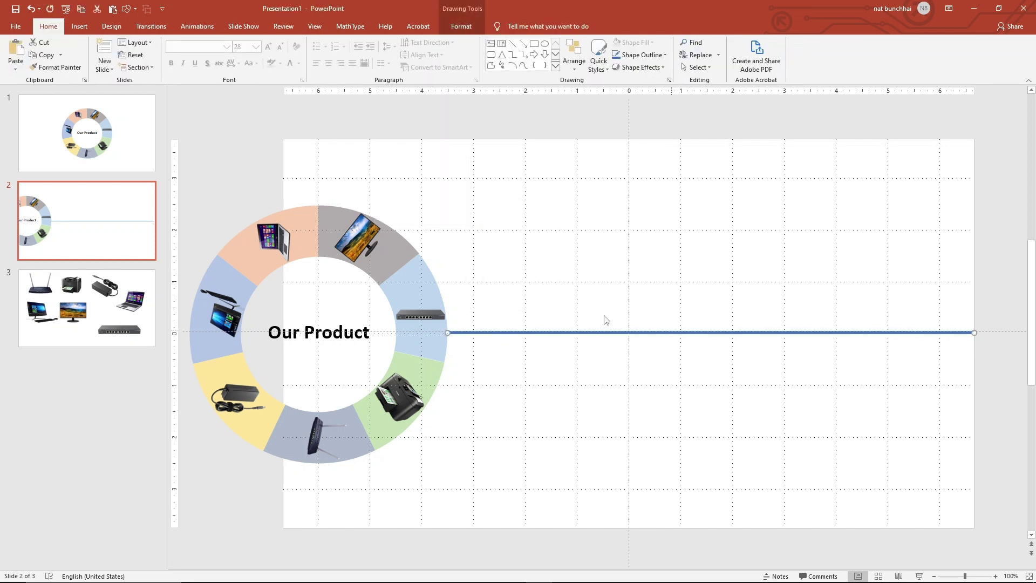
left_click(80, 26)
left_click(384, 353)
left_click(358, 344)
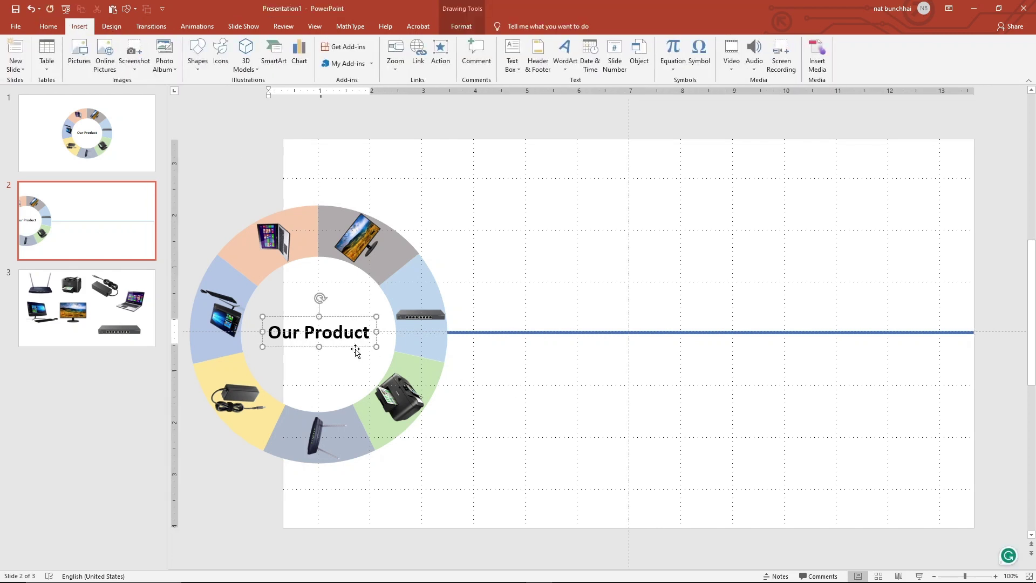
- Copy the Our Product text box and retype it as 'Quality Brings Quantity'
key("ctrl+d")
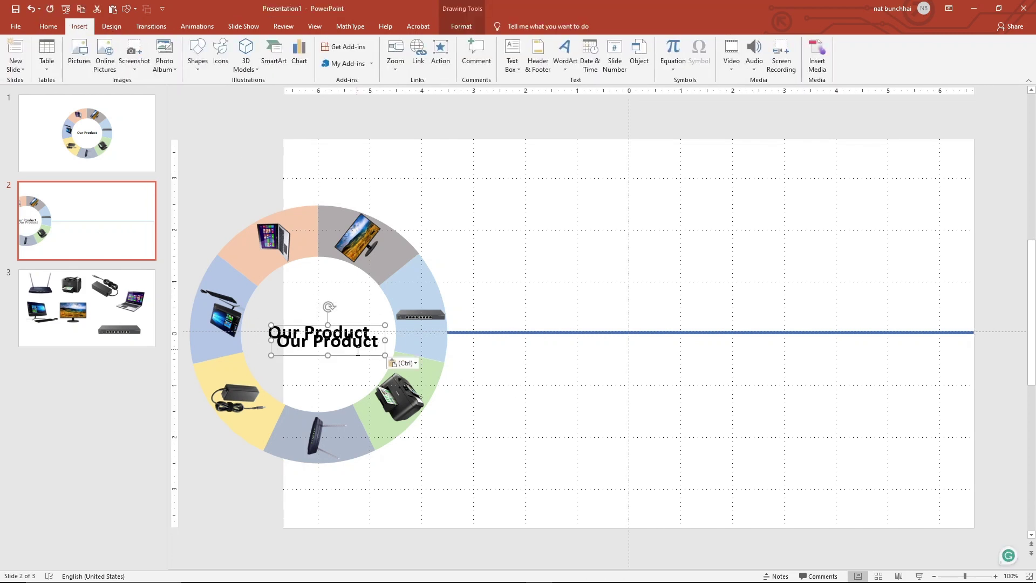
mouse_move(360, 356)
left_mouse_down()
mouse_move(706, 326)
mouse_move(636, 317)
left_mouse_up()
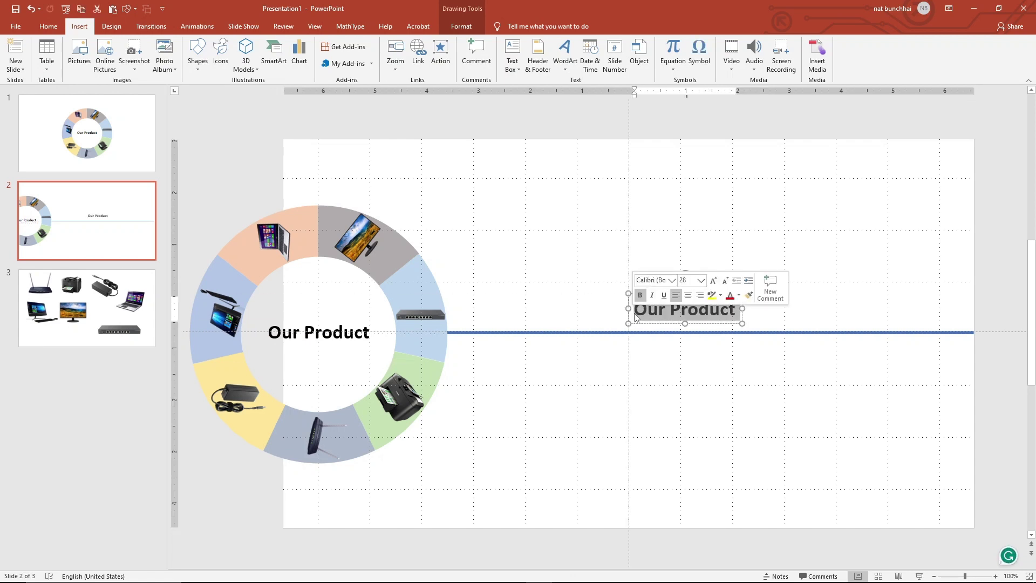
type("Q")
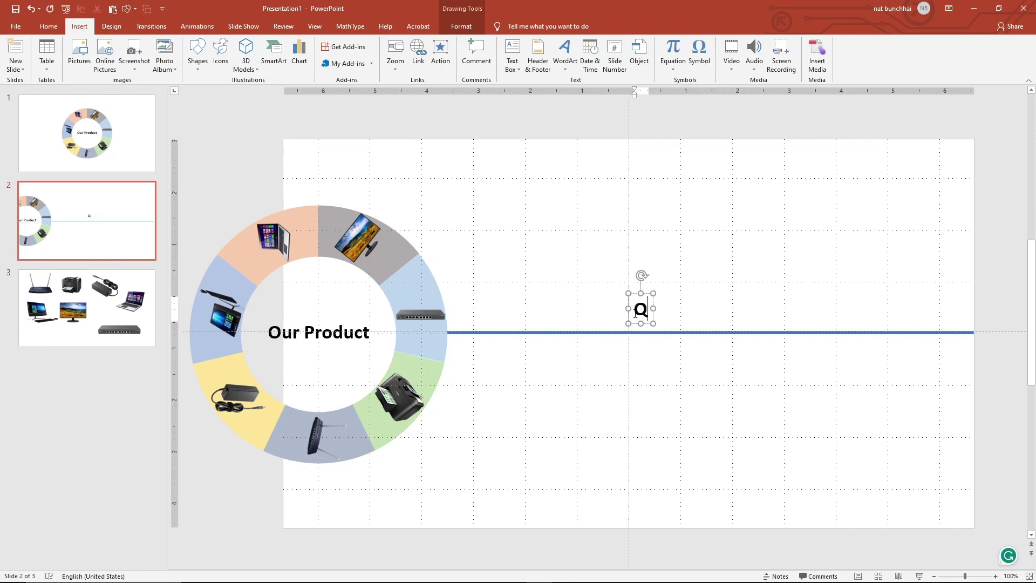
type("uali")
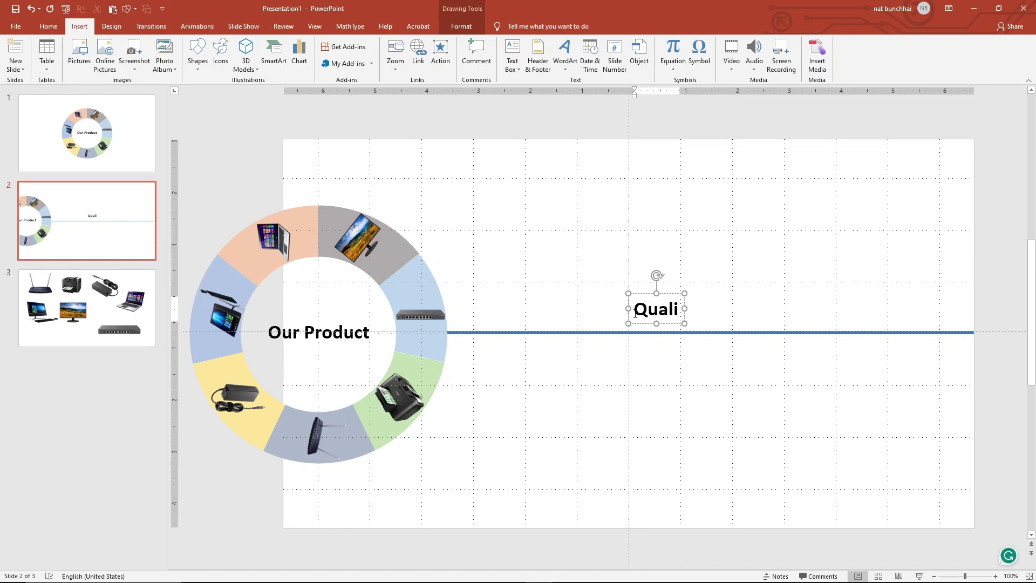
type("tyBri")
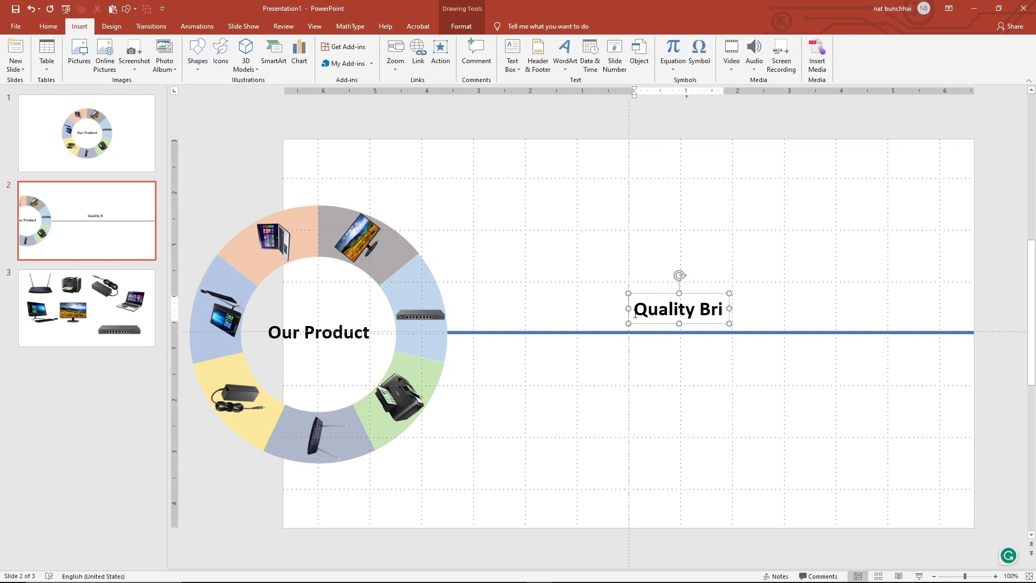
type("nge")
key("BackSpace")
type("s ")
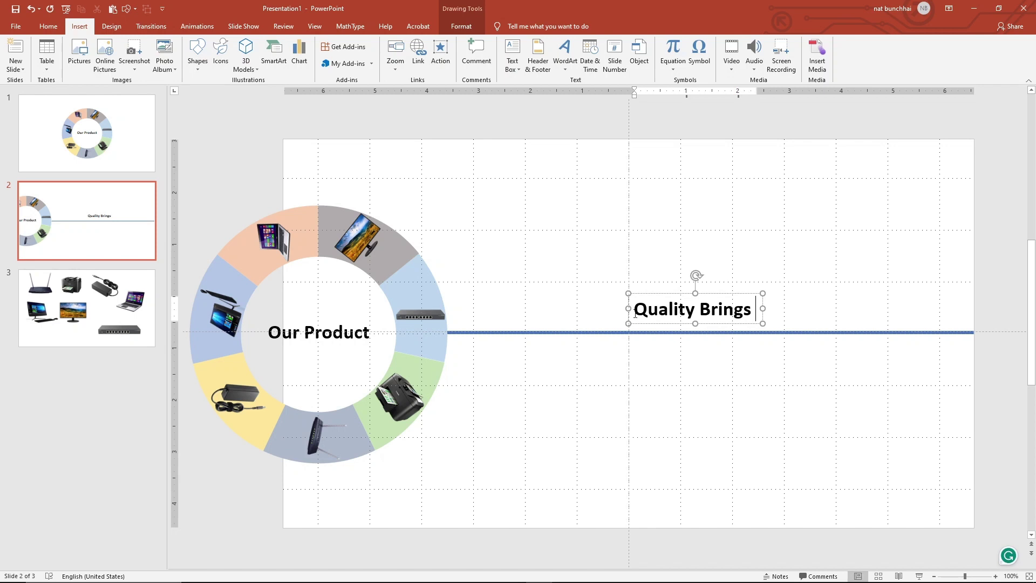
type("Quanti")
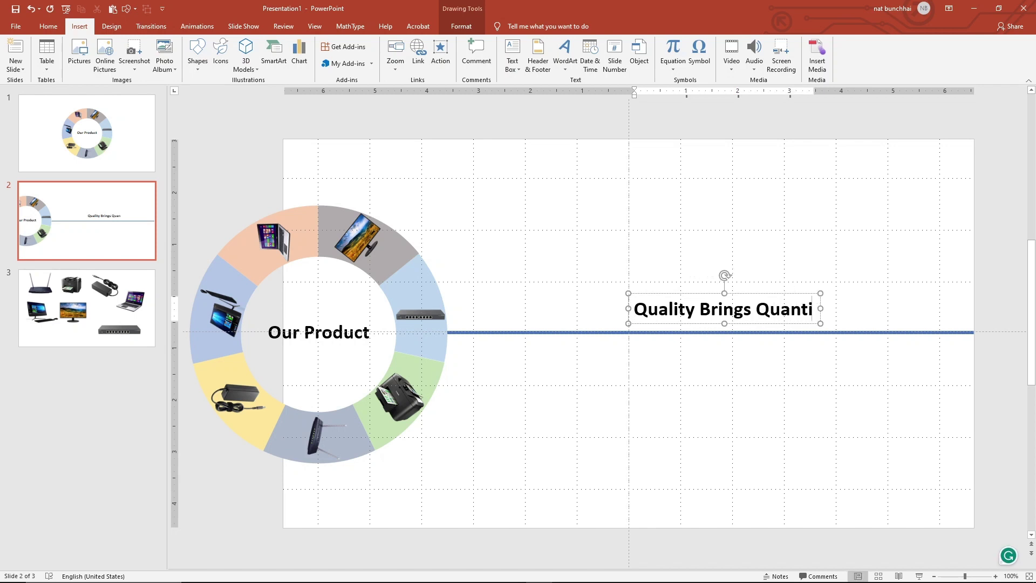
type("ty")
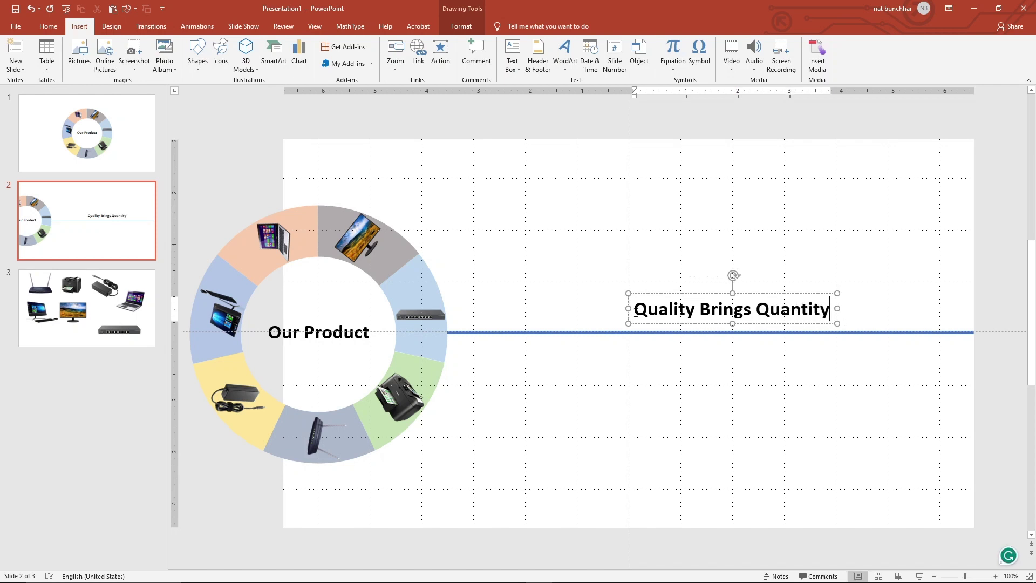
- Set the heading to 40 pt and place it just above the blue line
left_click_drag(681, 292, 643, 301)
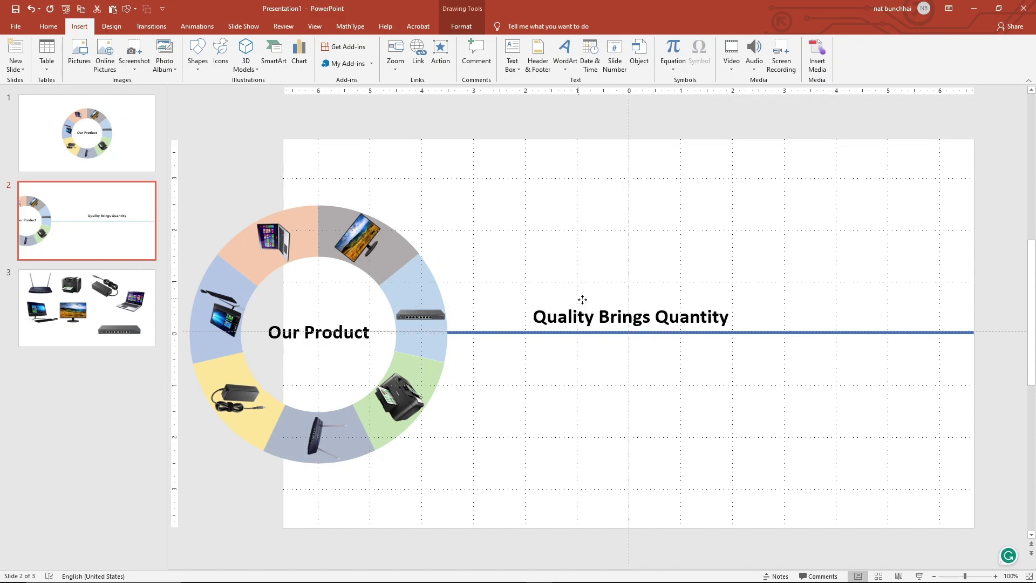
left_click_drag(644, 301, 670, 303)
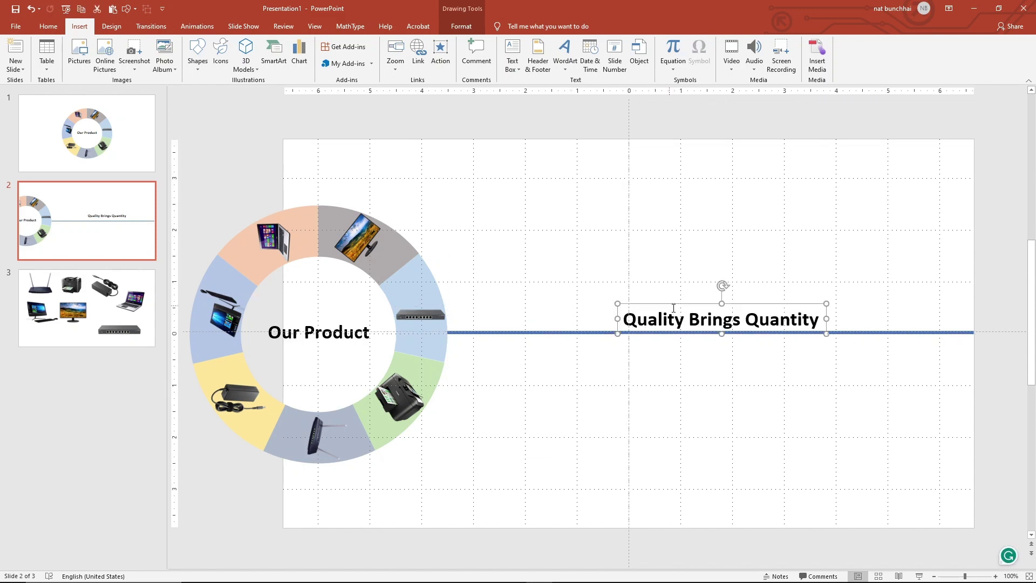
left_click(48, 26)
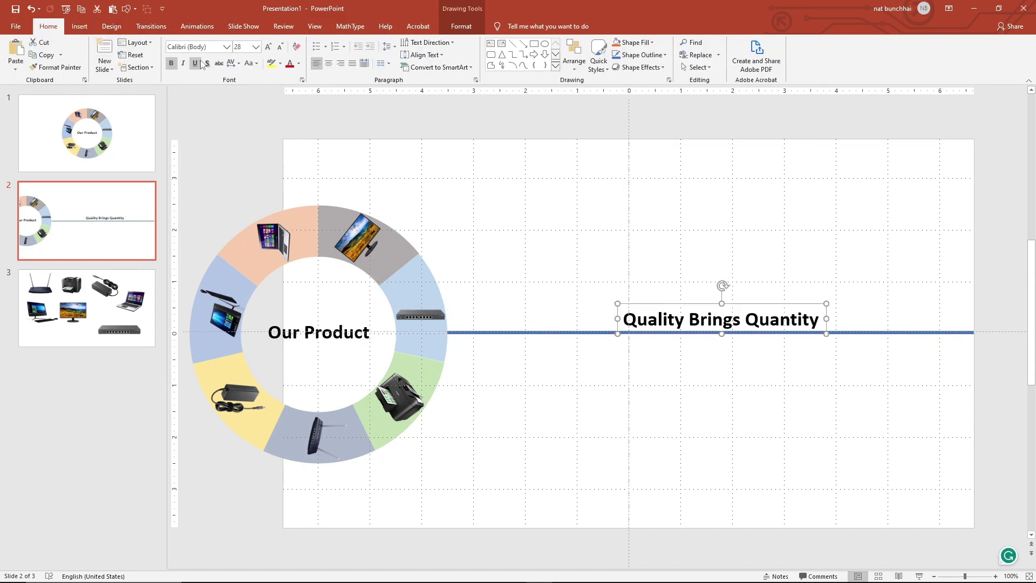
left_click(268, 47)
left_click(269, 47)
left_click(268, 47)
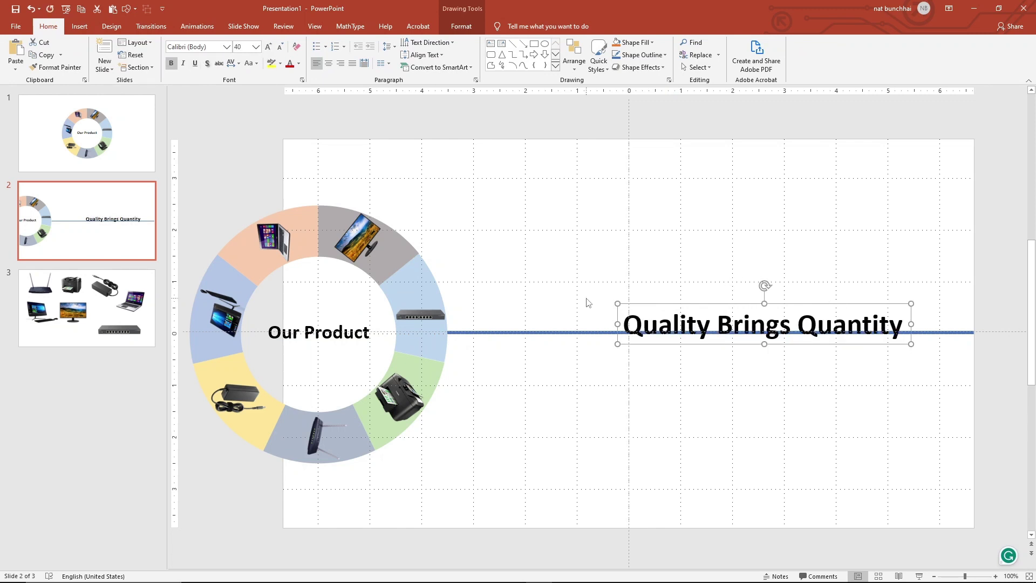
left_click_drag(669, 307, 612, 294)
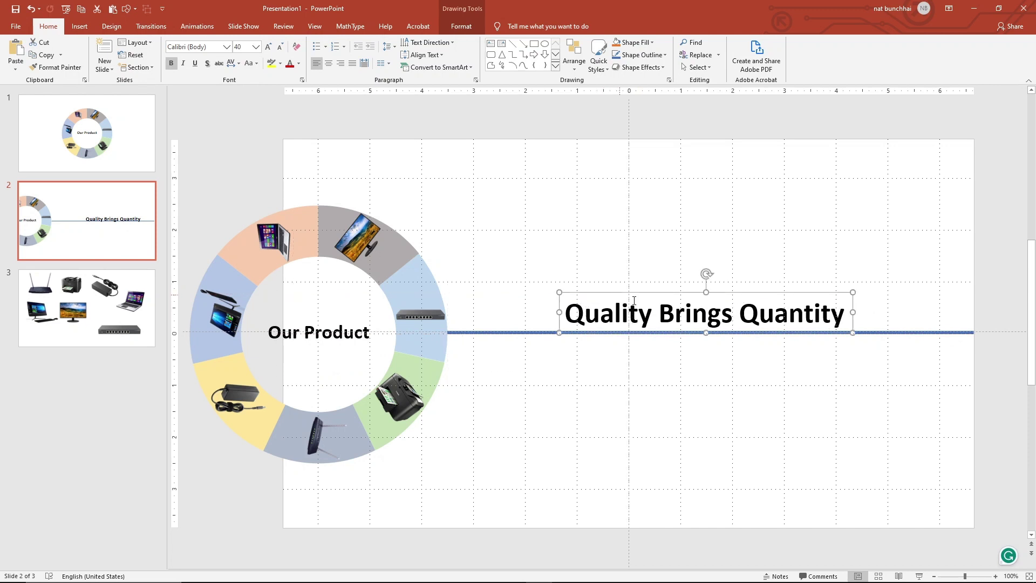
left_click(712, 389)
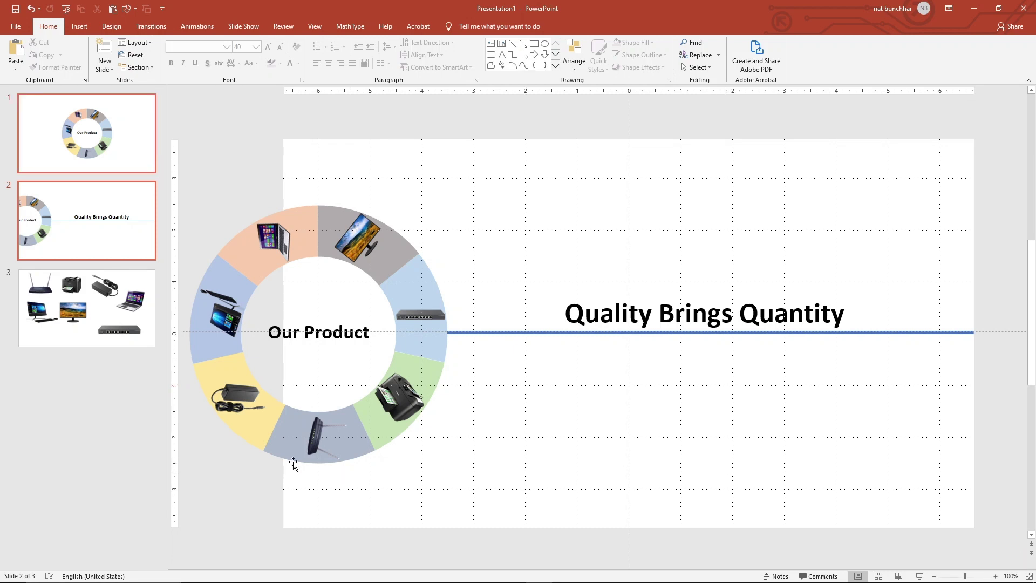
left_click(115, 229)
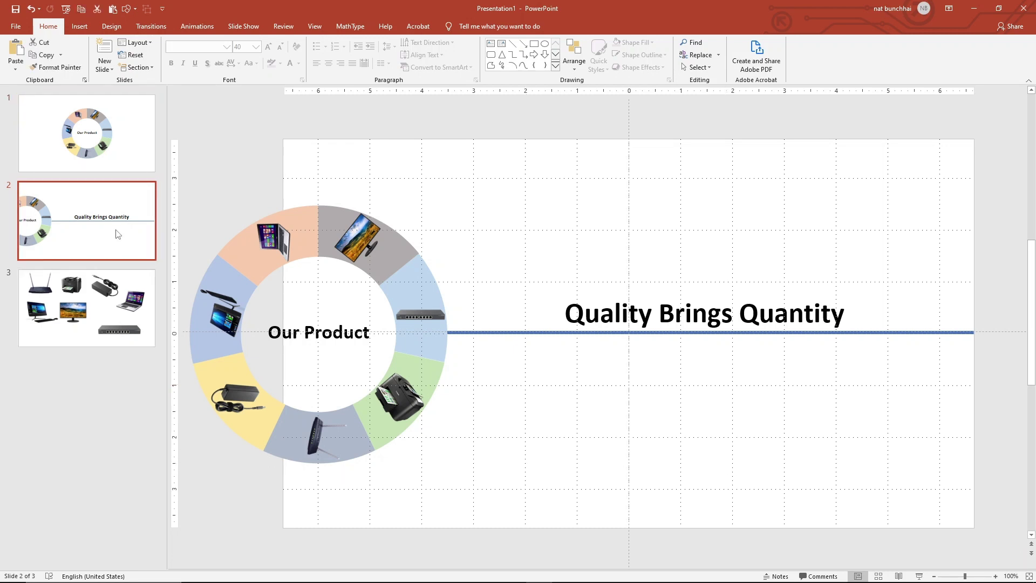
- Copy slide 2 into a new slide 3 and move the Quality Brings Quantity heading below the line
right_click(76, 225)
key("Escape")
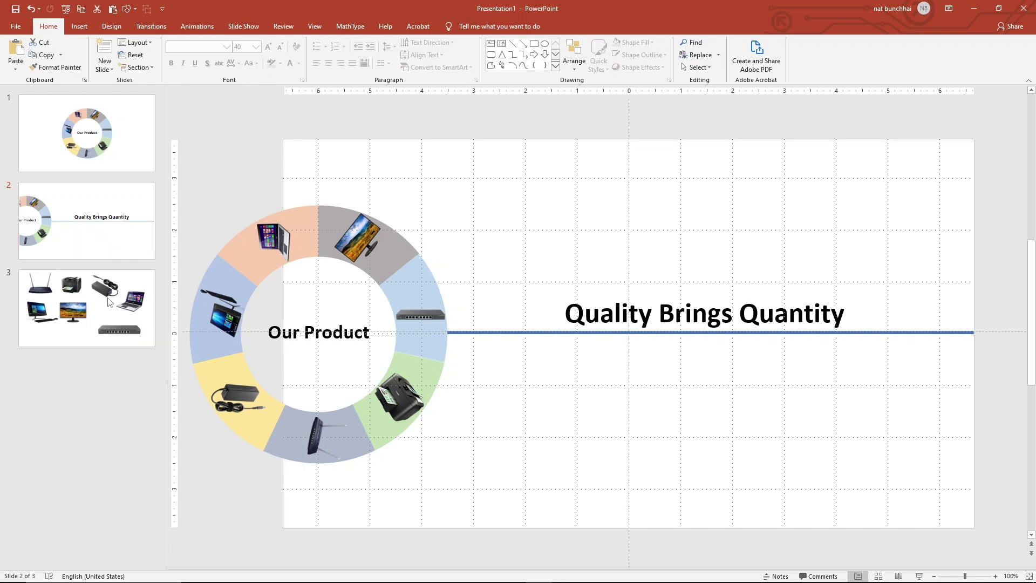
key("ctrl+v")
left_click(692, 313)
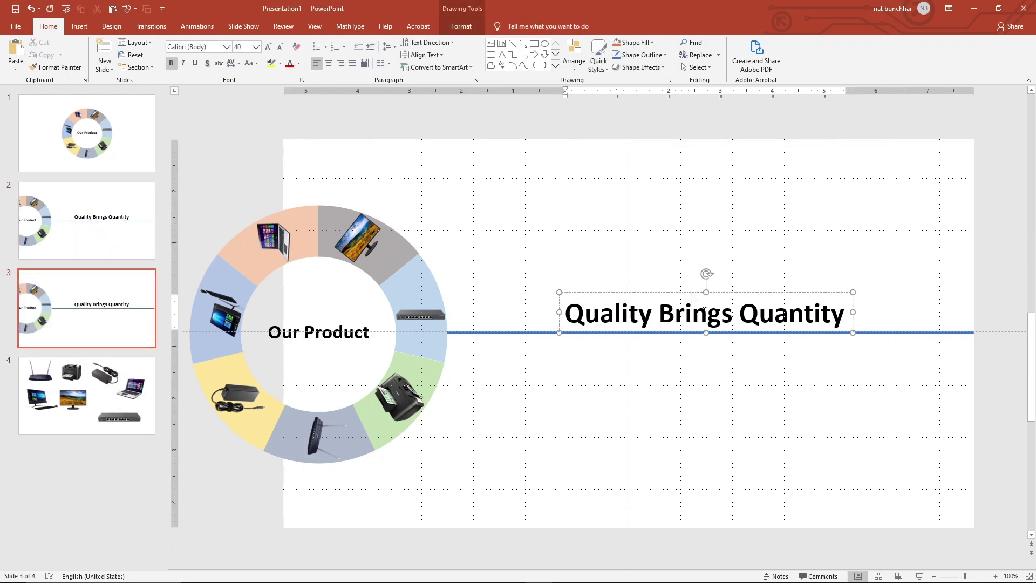
key("Delete")
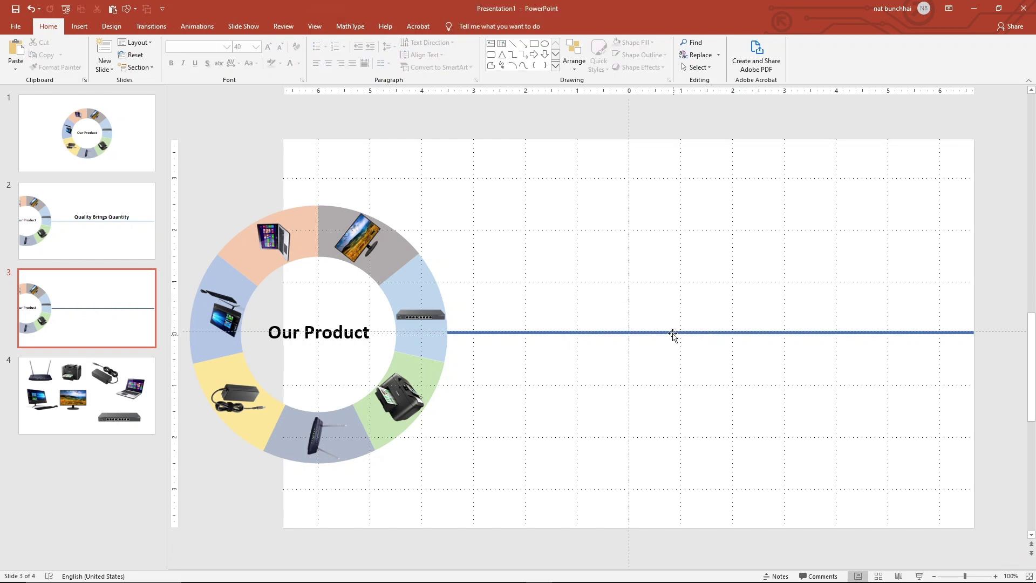
key("ctrl+z")
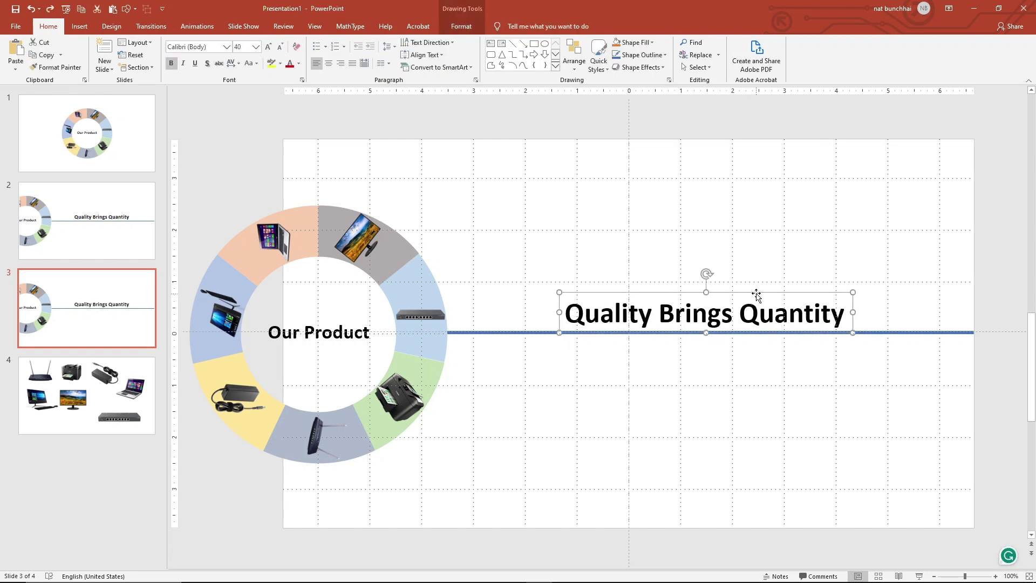
left_click_drag(756, 293, 767, 385)
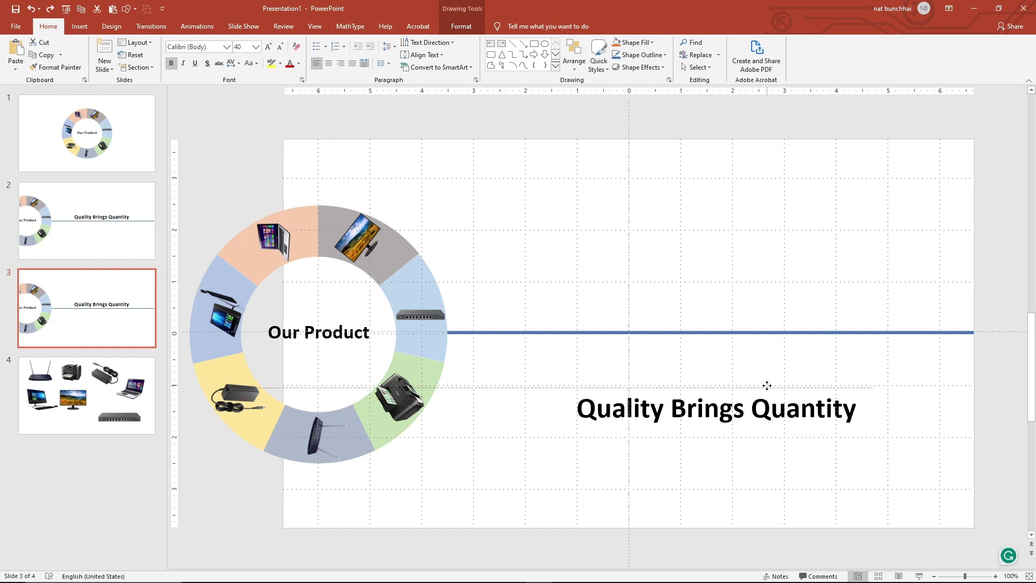
left_click(800, 486)
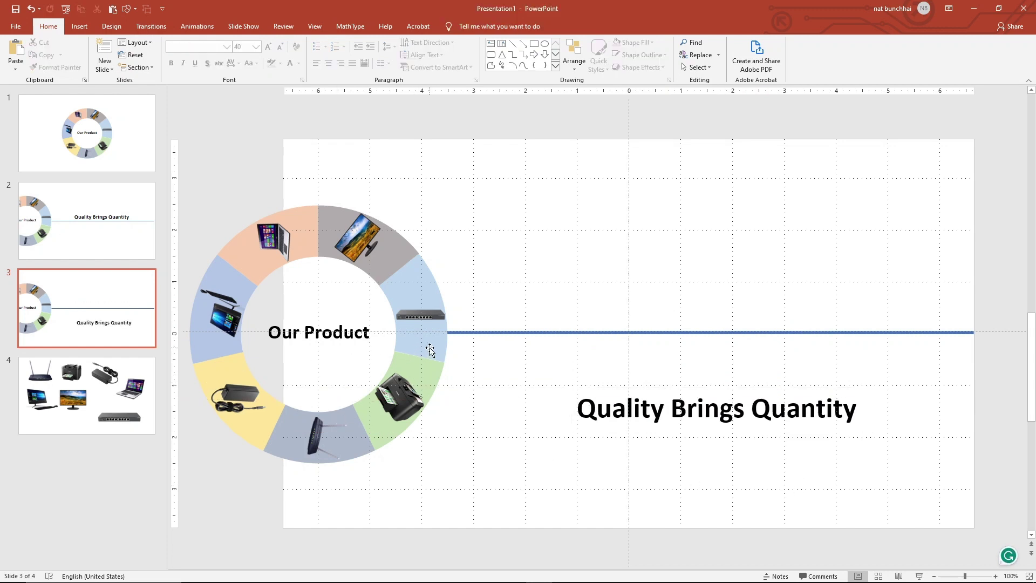
- Lower the blue line to sit just above the heading on slide 3
left_click(358, 265)
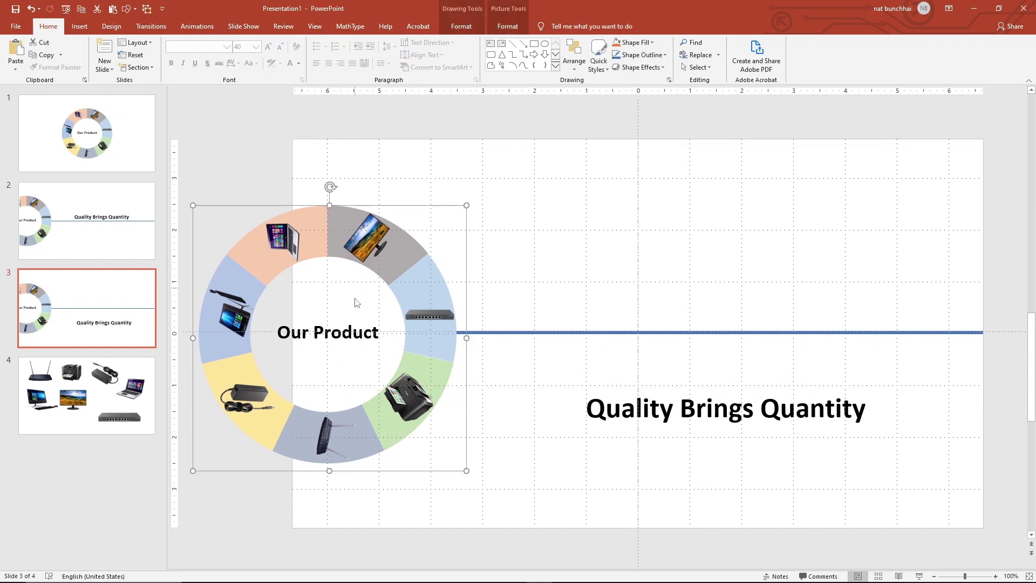
left_click(588, 333)
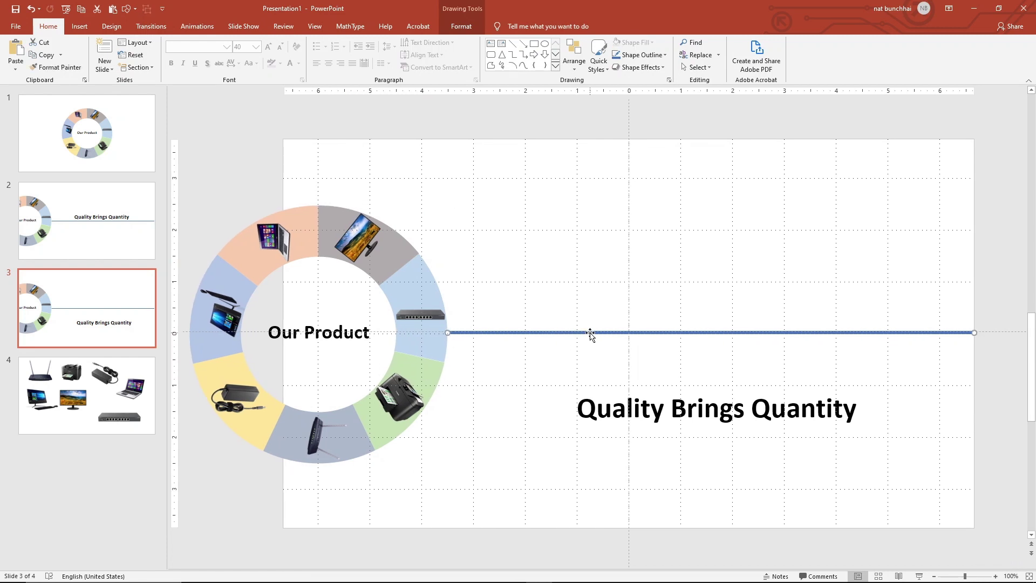
mouse_move(591, 334)
left_mouse_down()
mouse_move(578, 383)
mouse_move(589, 384)
left_mouse_up()
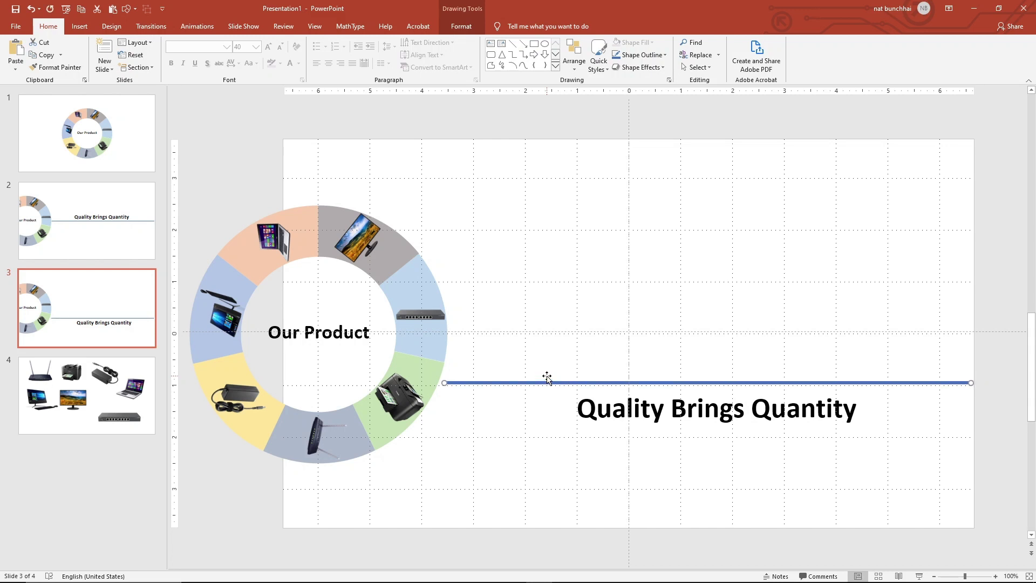
left_click(528, 447)
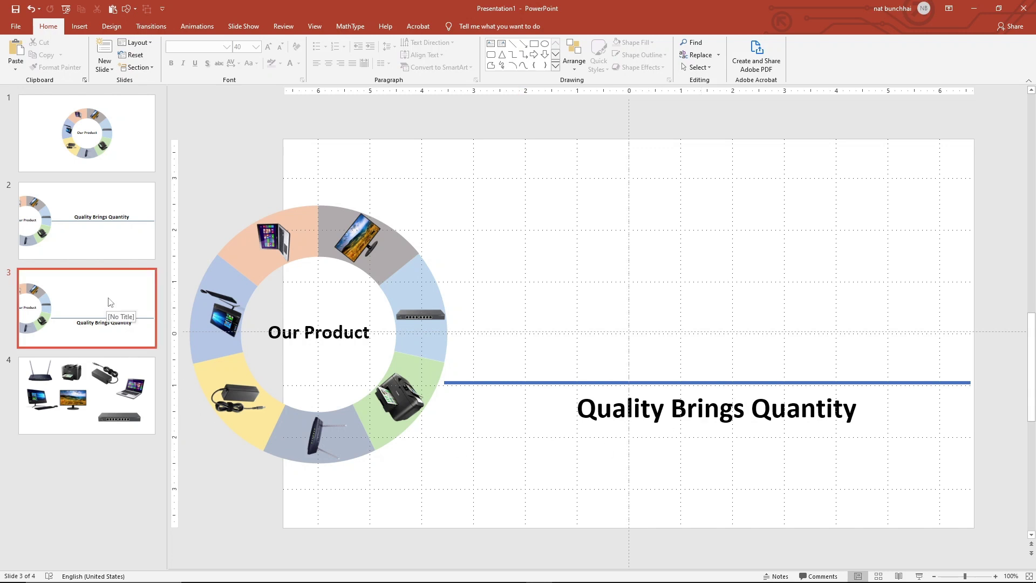
left_click(364, 433)
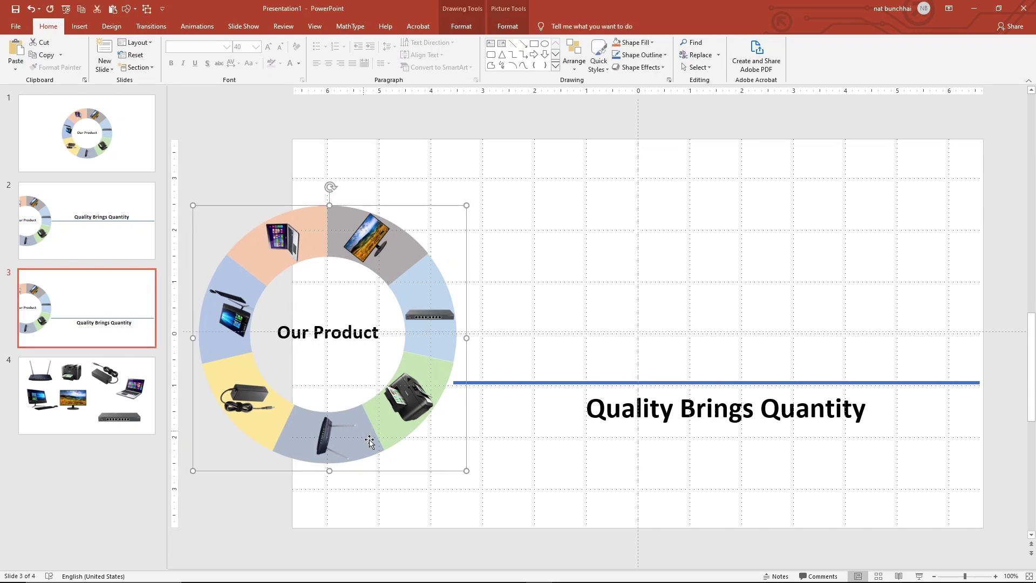
left_click(508, 520)
left_click(141, 328)
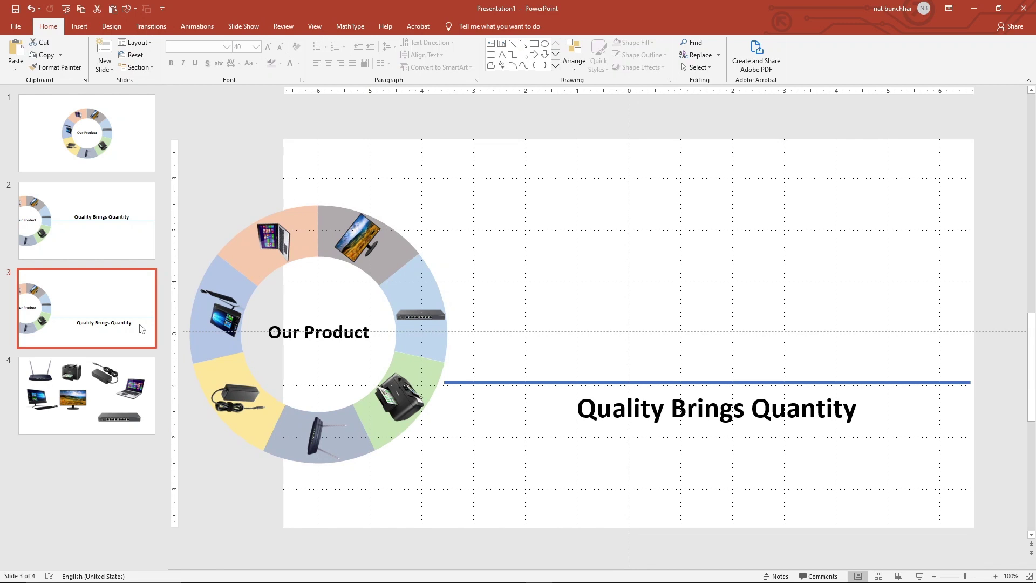
right_click(140, 328)
- Duplicate slide 3, then move the network switch photo from the last slide onto slide 3
left_click(169, 399)
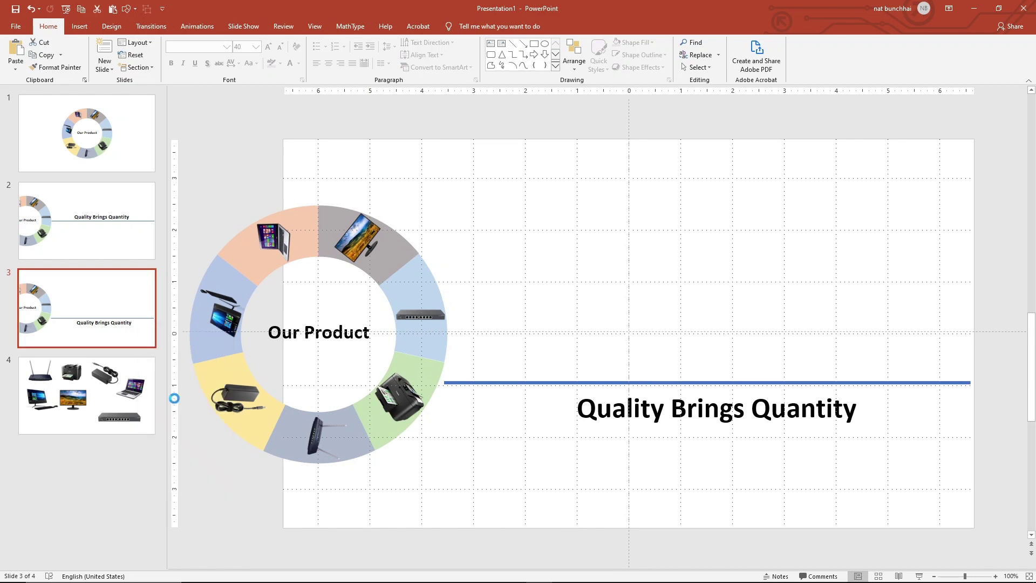
left_click(411, 329)
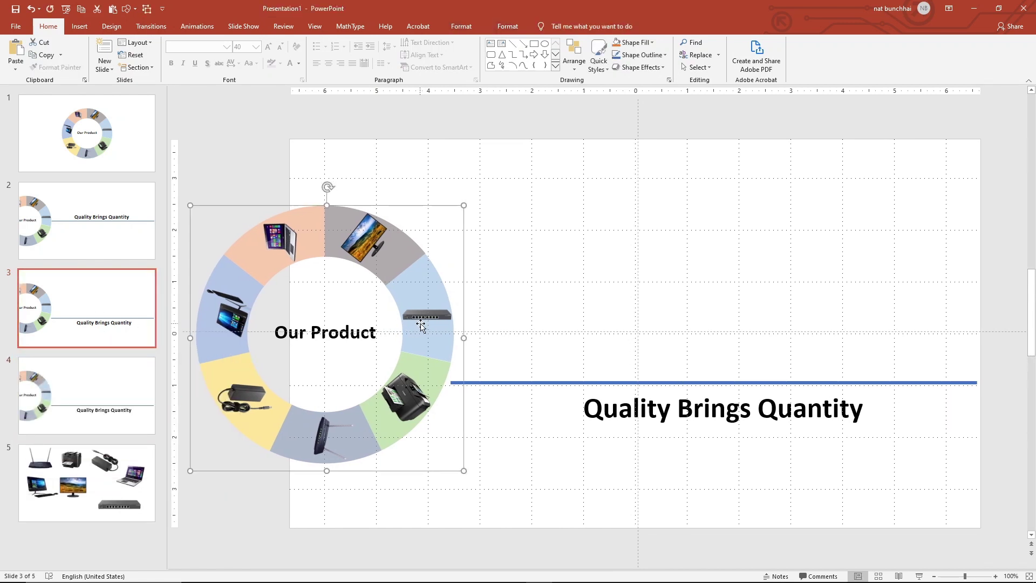
left_click(124, 460)
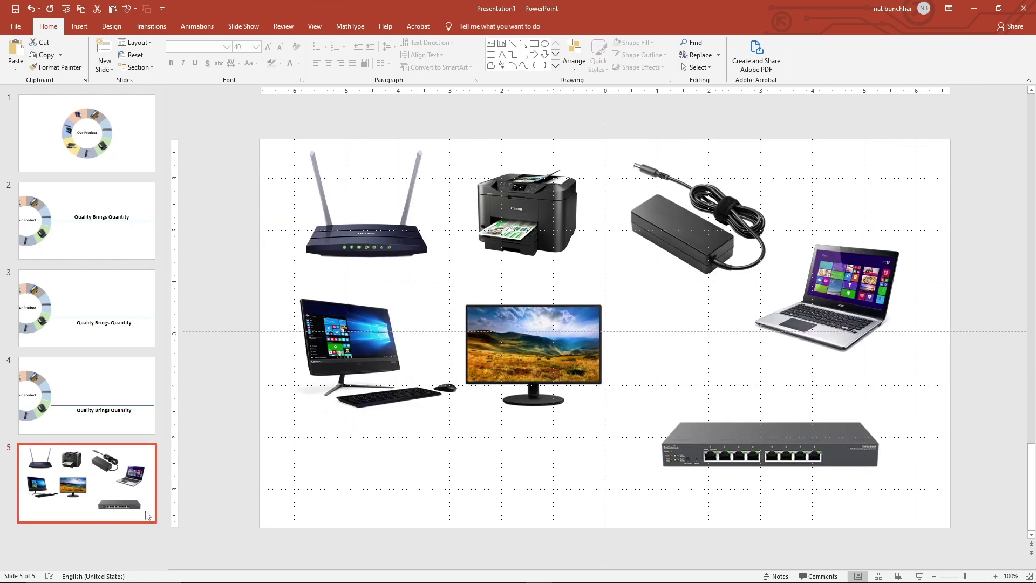
left_click(776, 462)
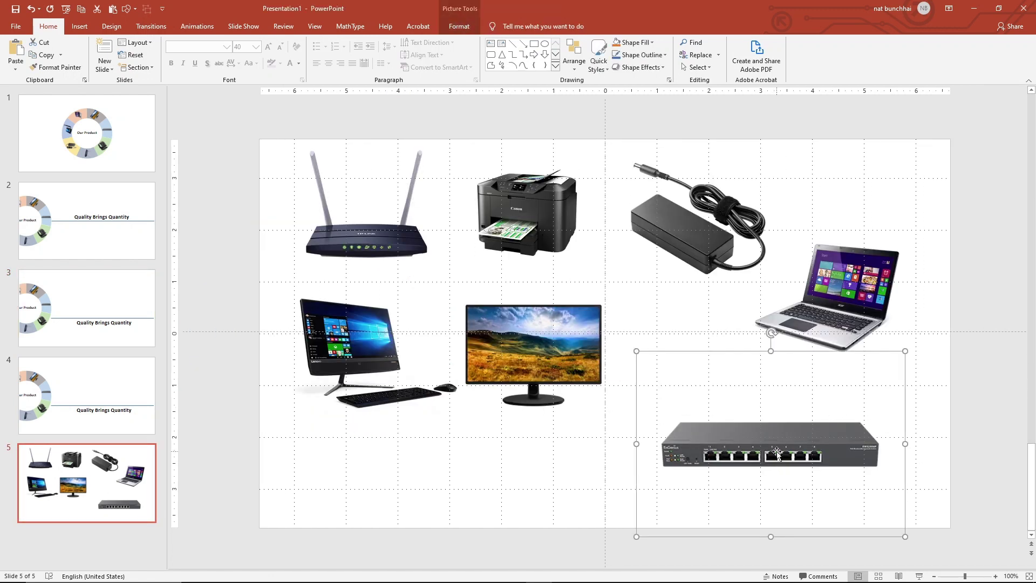
key("Delete")
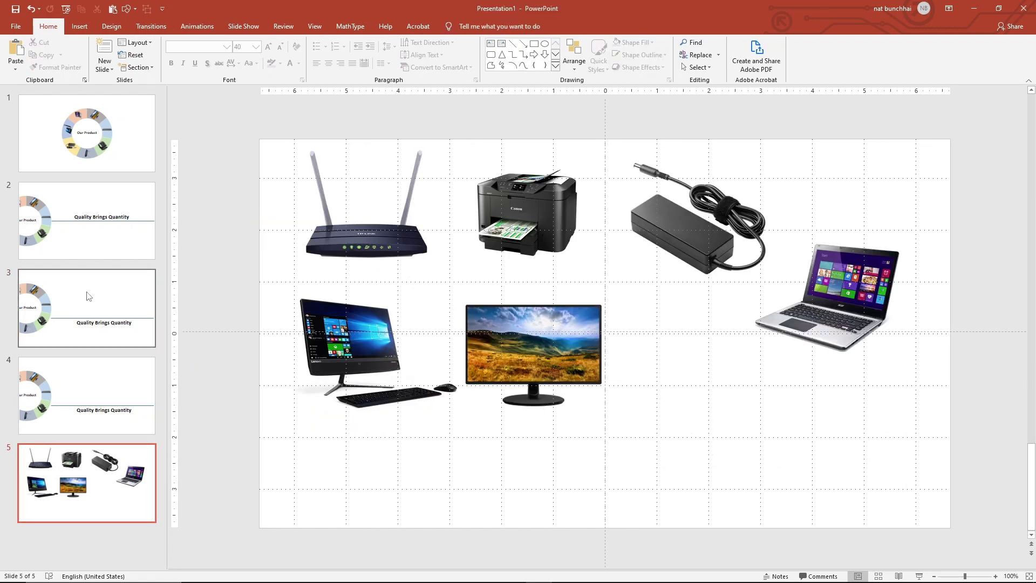
left_click(95, 283)
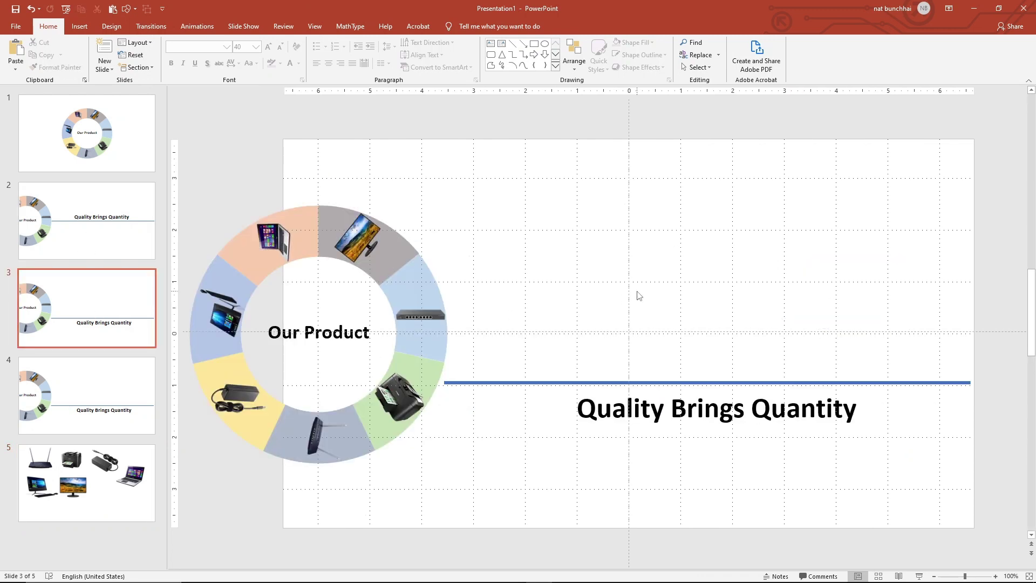
key("ctrl+v")
- Enlarge the switch photo above the blue line and raise the line just beneath it
mouse_move(778, 456)
left_mouse_down()
mouse_move(696, 309)
mouse_move(690, 320)
left_mouse_up()
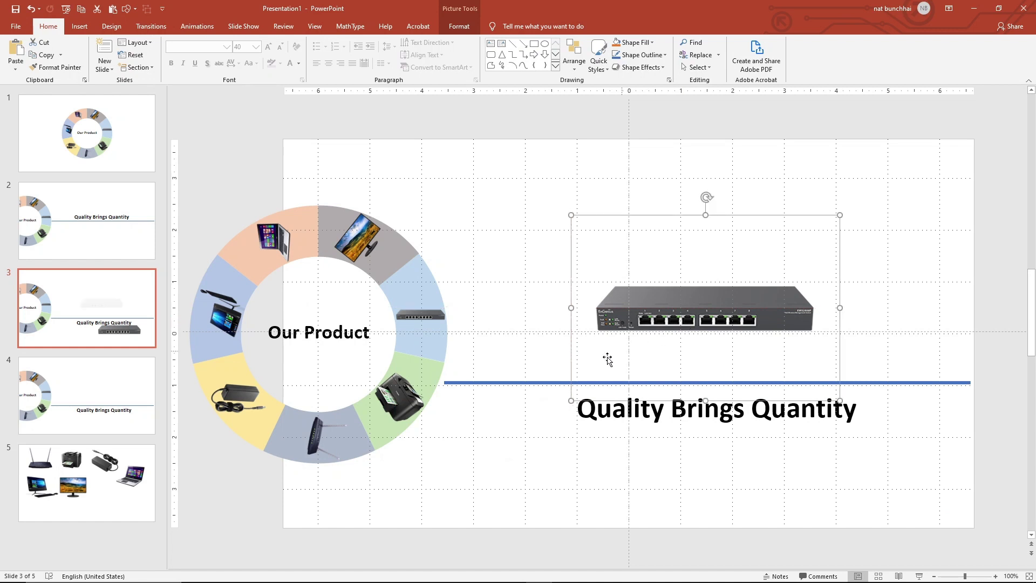
left_click_drag(571, 399, 515, 446)
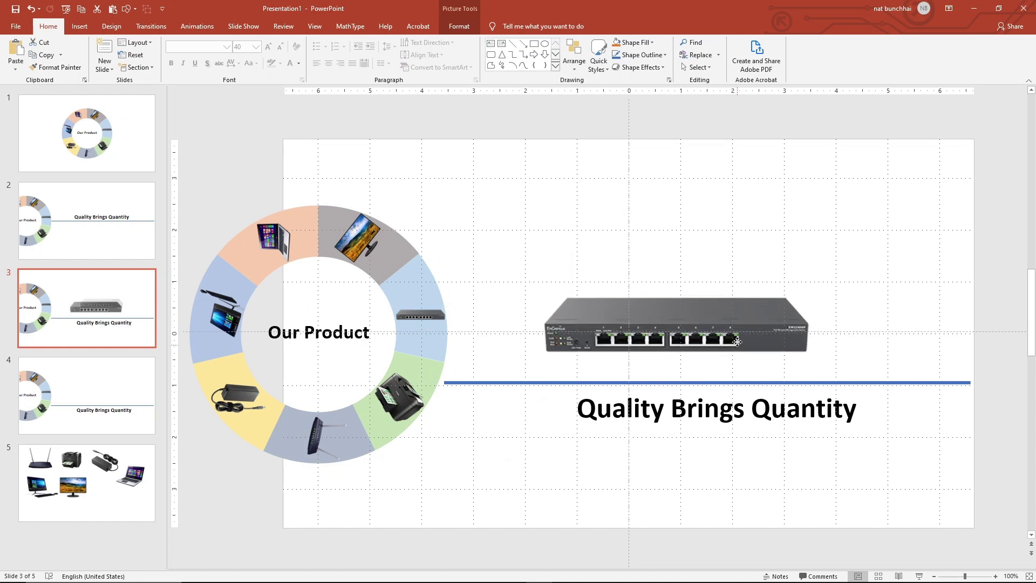
mouse_move(732, 346)
left_mouse_down()
mouse_move(741, 325)
mouse_move(748, 349)
mouse_move(761, 347)
mouse_move(762, 321)
mouse_move(777, 316)
mouse_move(781, 327)
left_mouse_up()
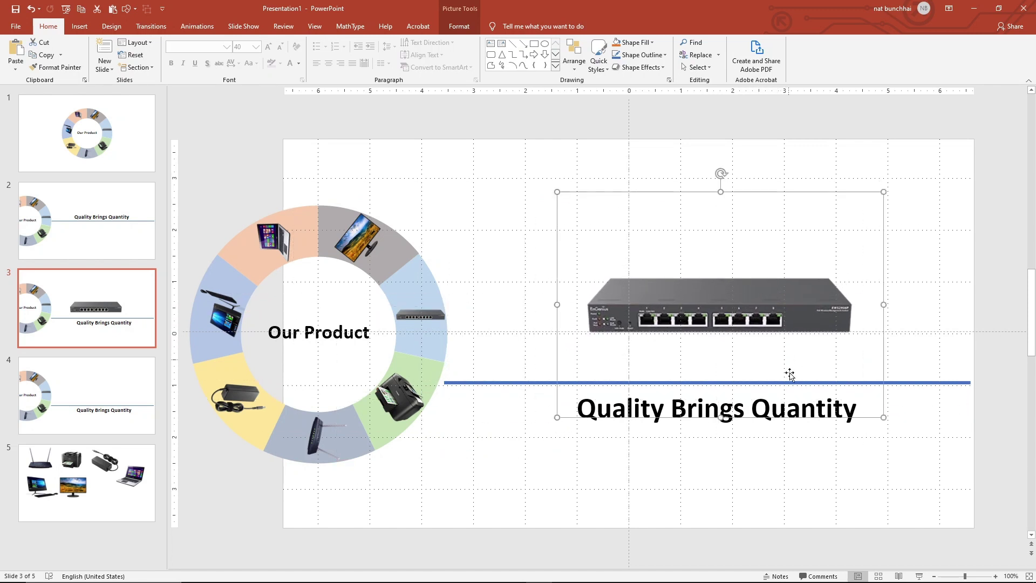
left_click_drag(909, 382, 911, 354)
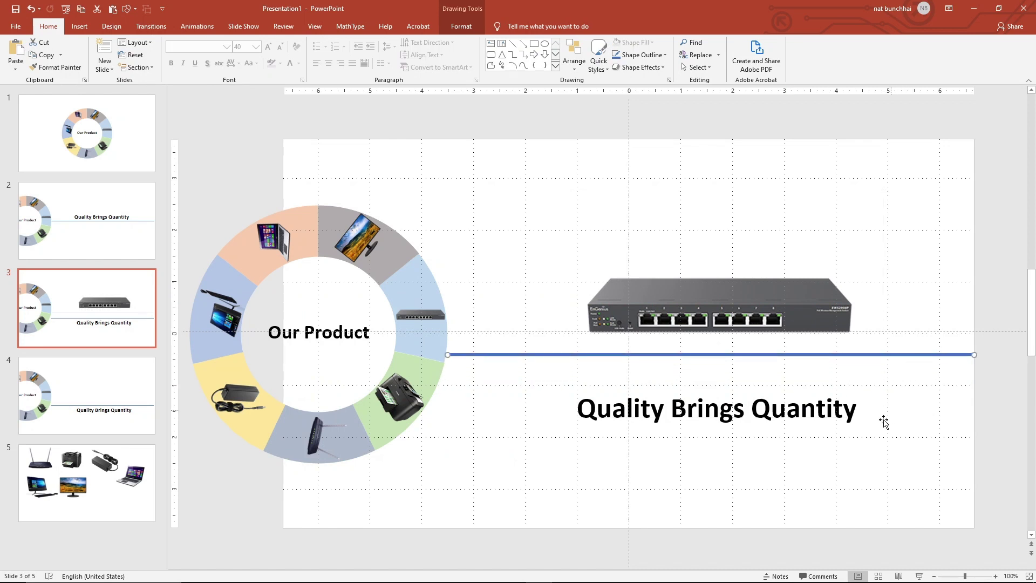
- Center the heading under the switch photo and send the photo to the back
left_click(814, 412)
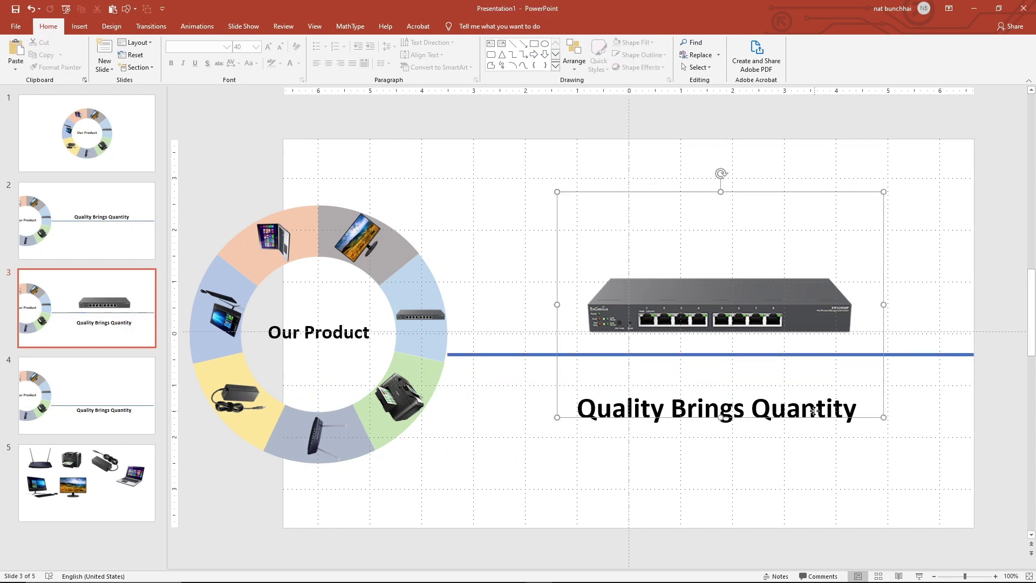
left_click(658, 421)
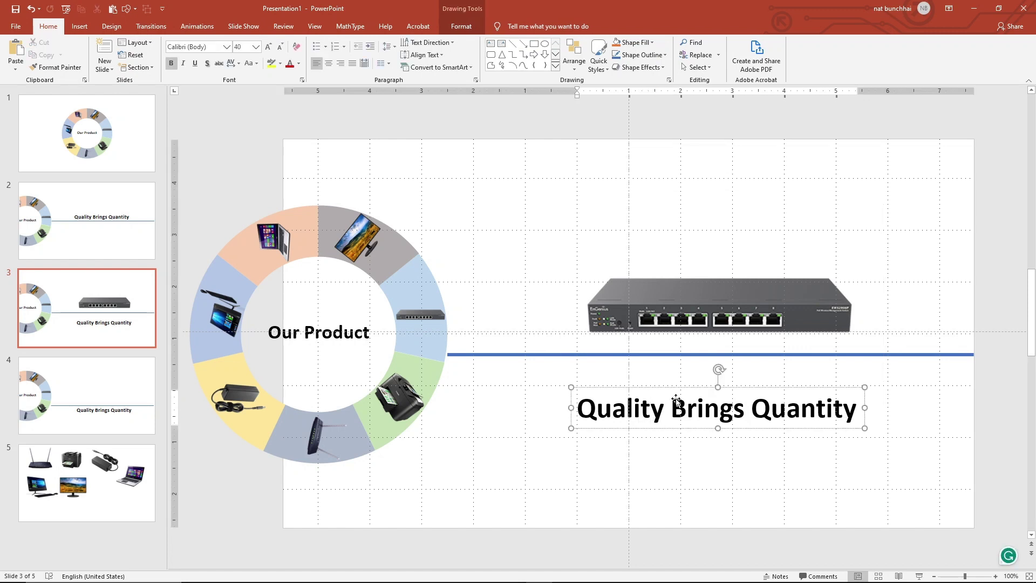
left_click_drag(679, 388, 681, 376)
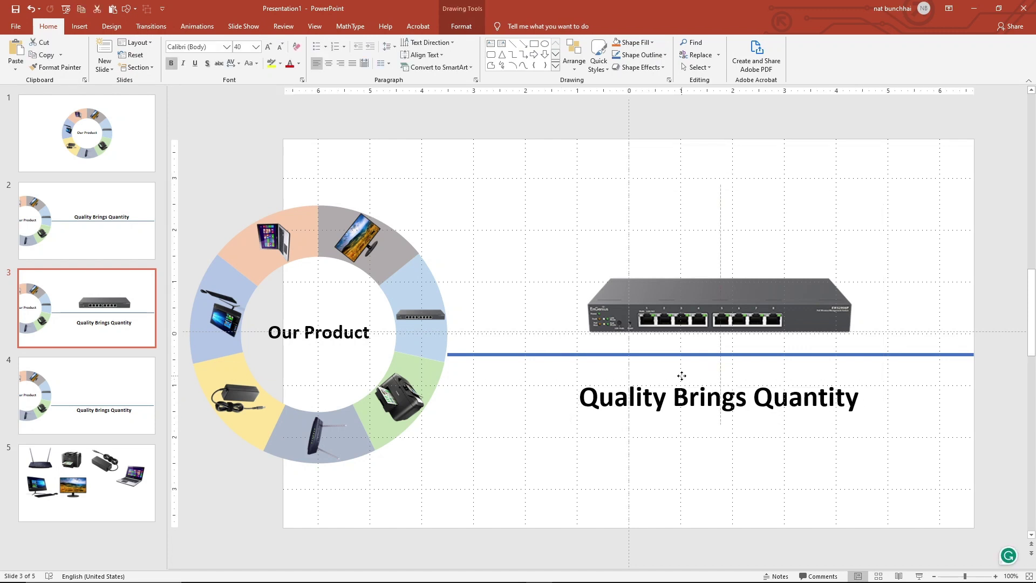
left_click(856, 399)
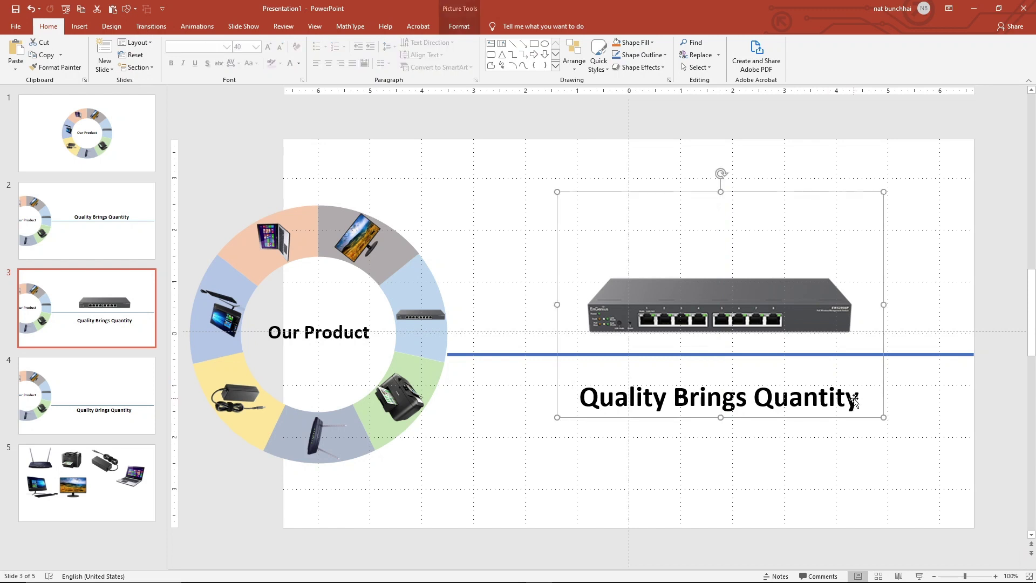
right_click(759, 272)
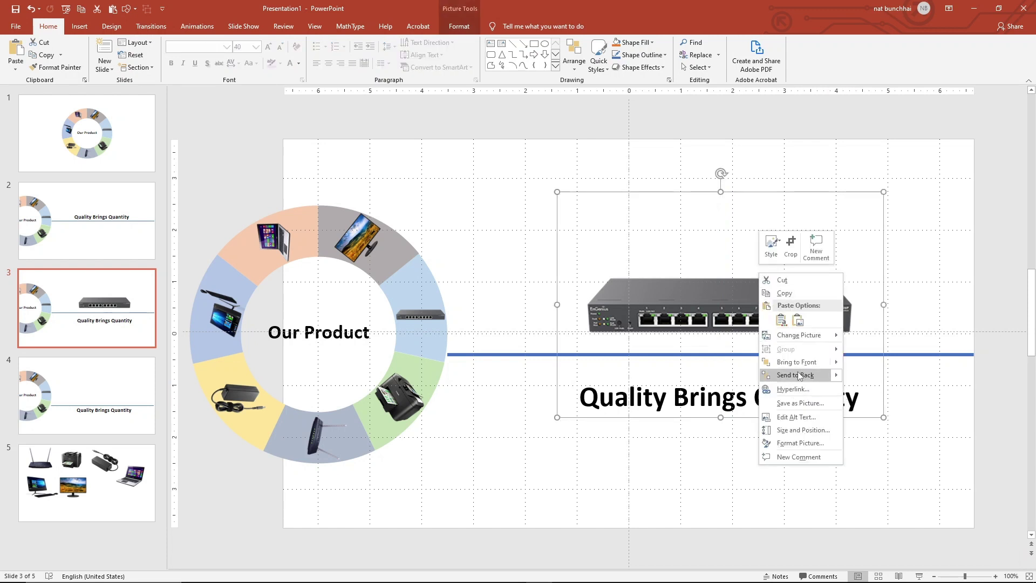
left_click(802, 375)
- Replace the heading text with 'Network Switch'
left_click(819, 398)
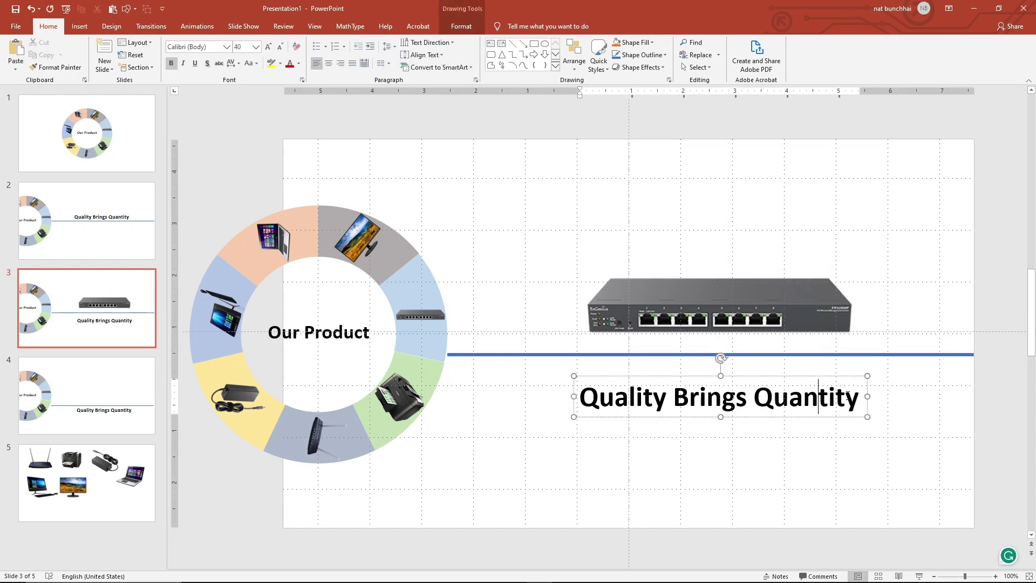
left_click_drag(857, 399, 581, 409)
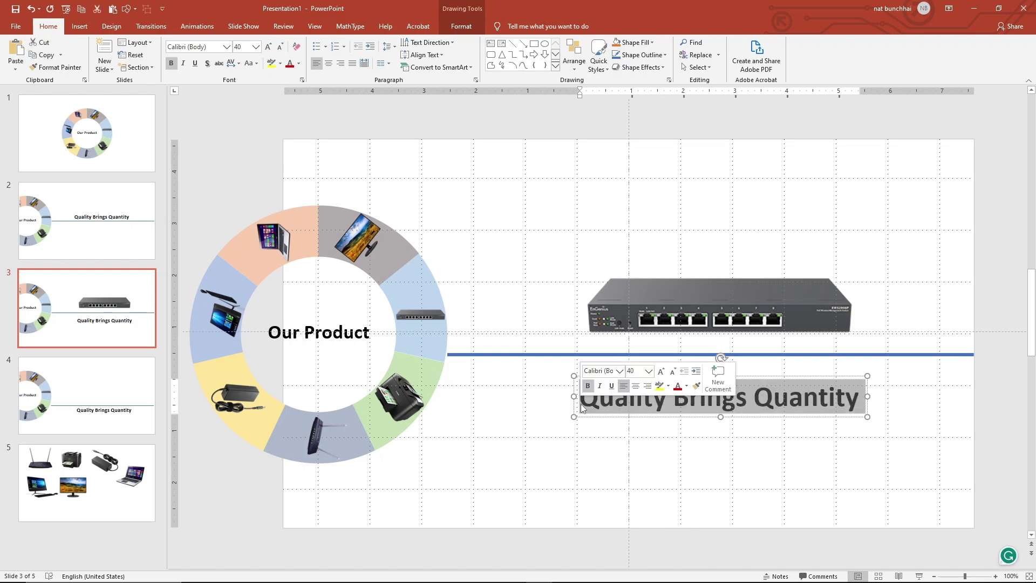
type("Net")
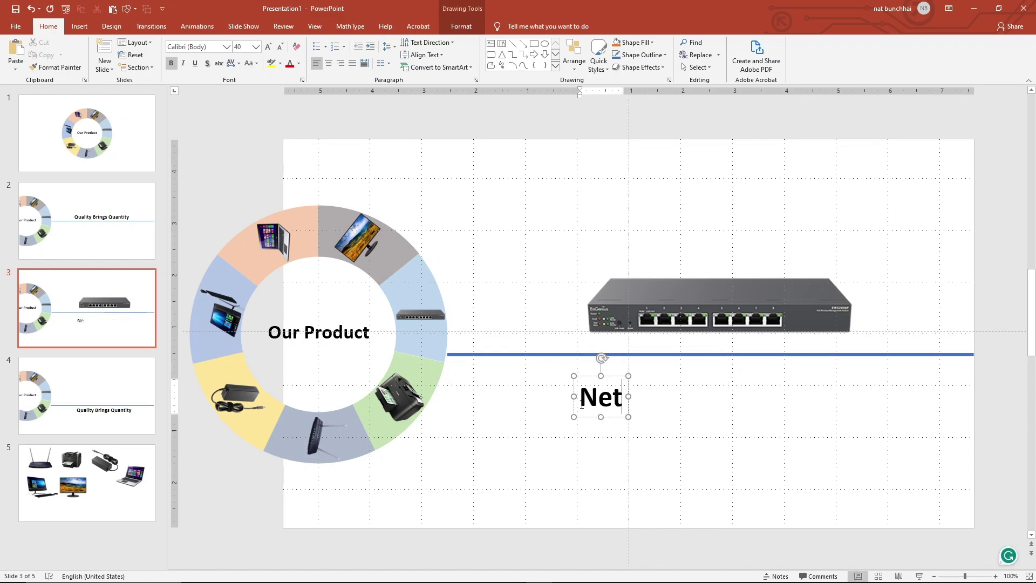
type("work")
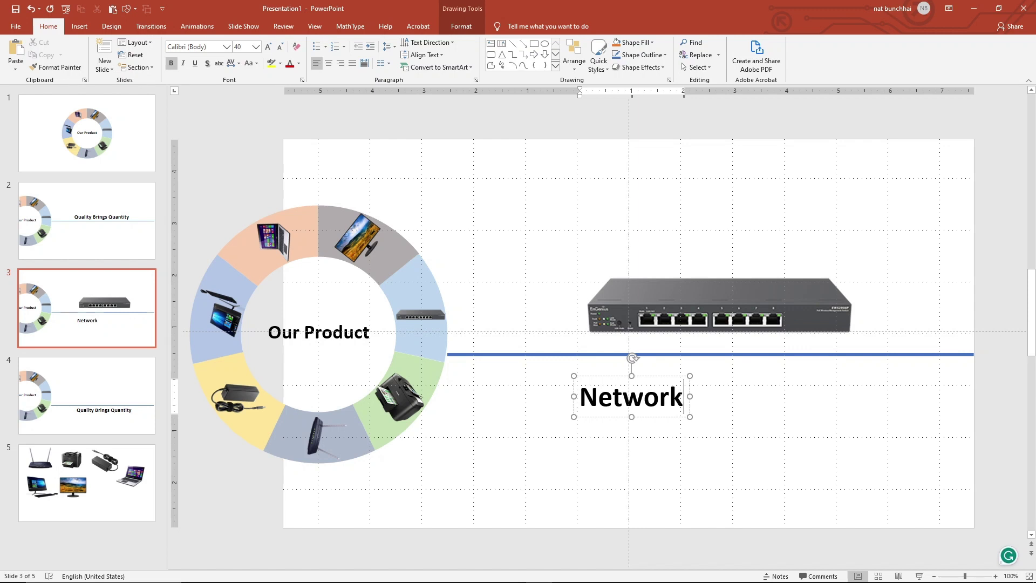
type(" A")
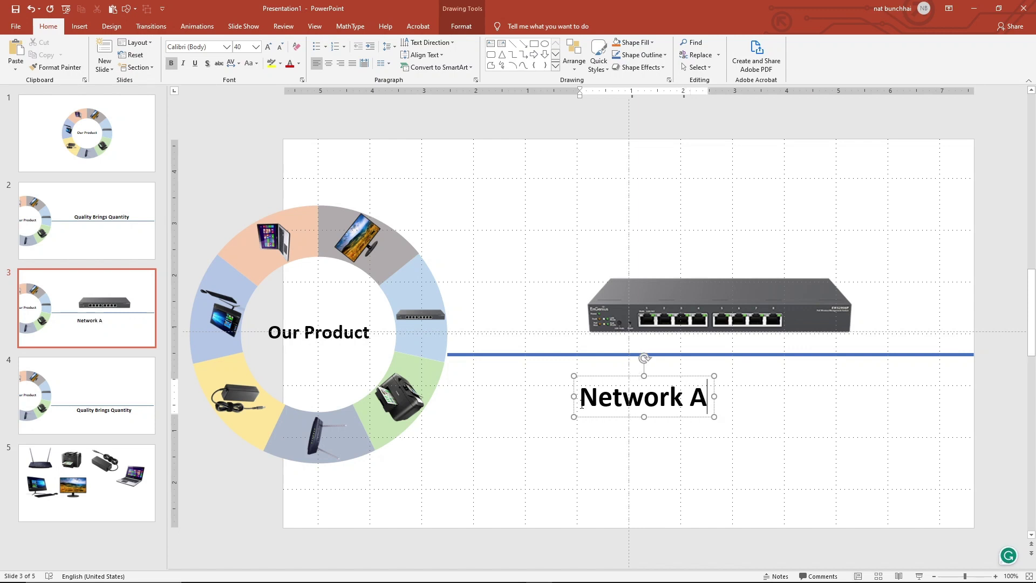
key("BackSpace")
type("S")
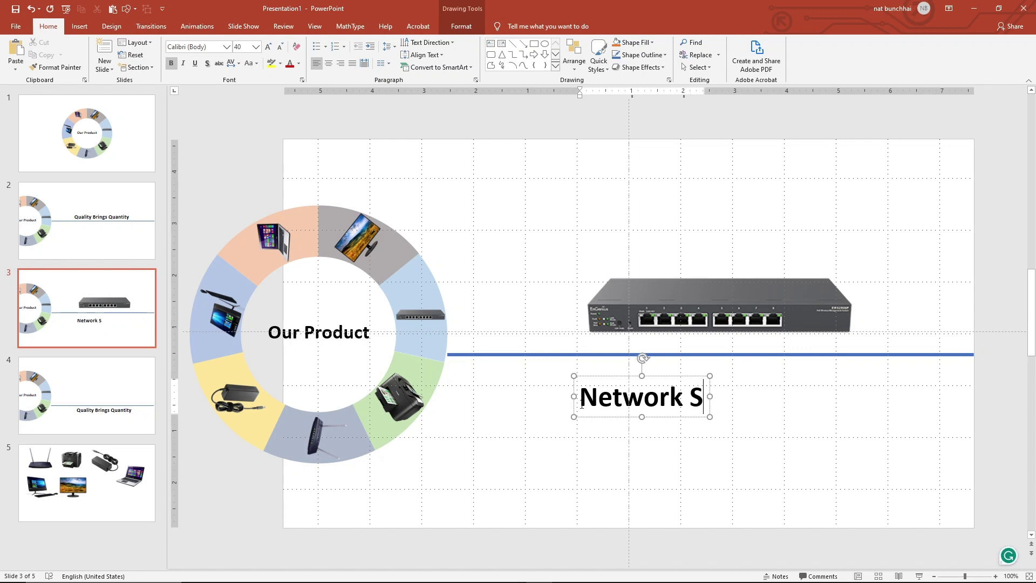
type("witch")
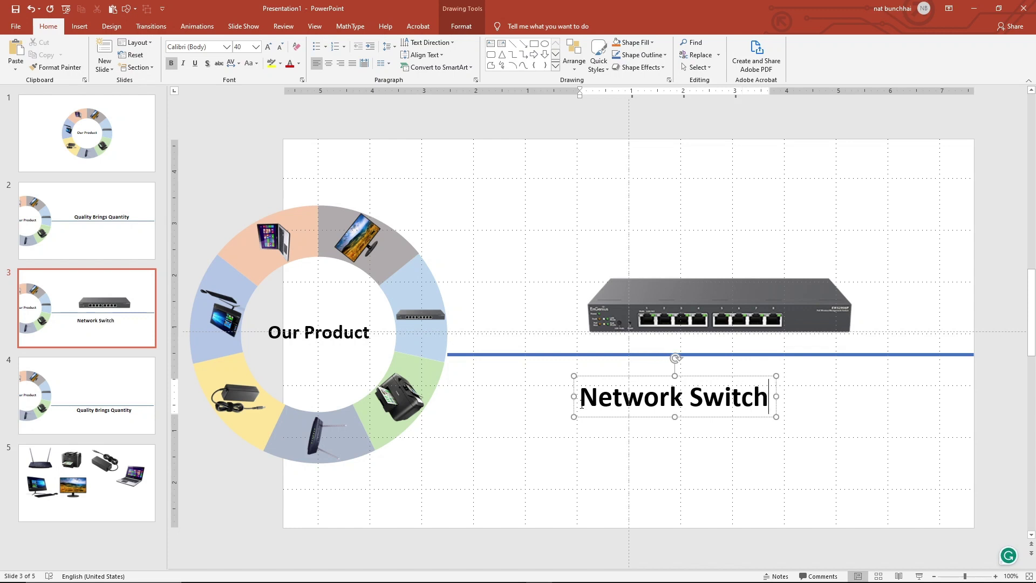
key("Page_Up")
- Shift the Network Switch label right and delete the blue horizontal line
left_click(86, 307)
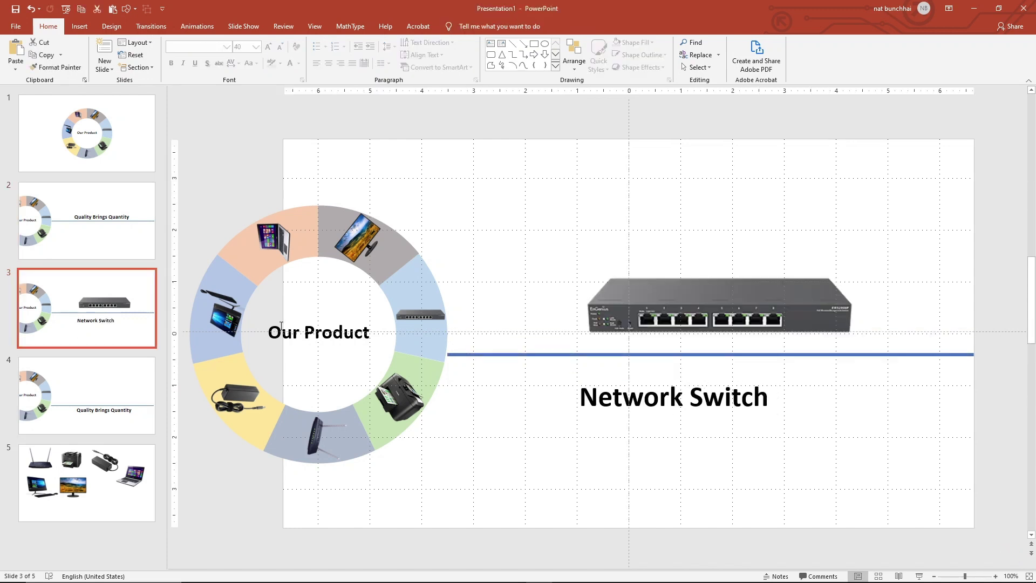
left_click(705, 376)
left_click_drag(726, 377, 762, 377)
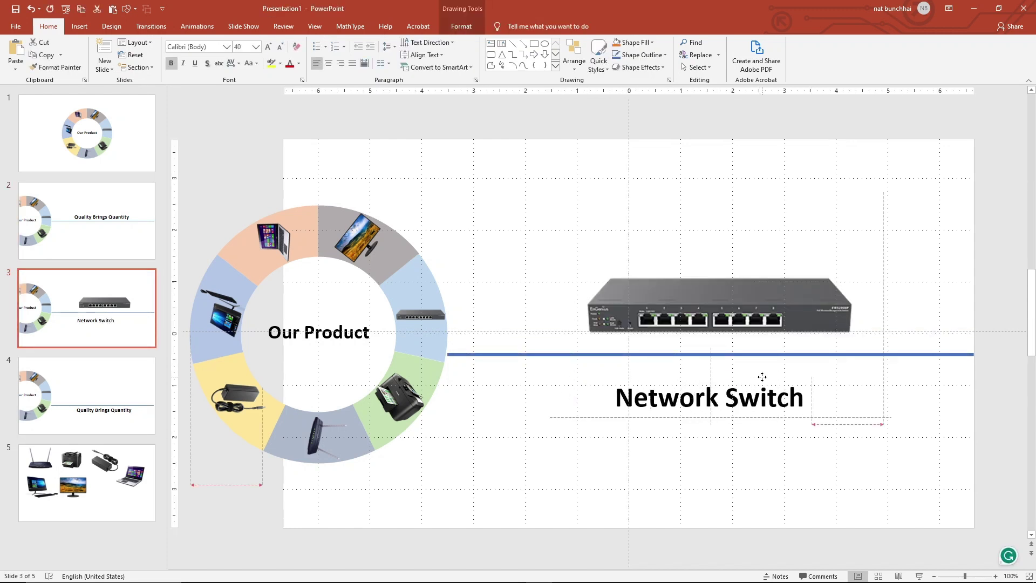
left_click(790, 503)
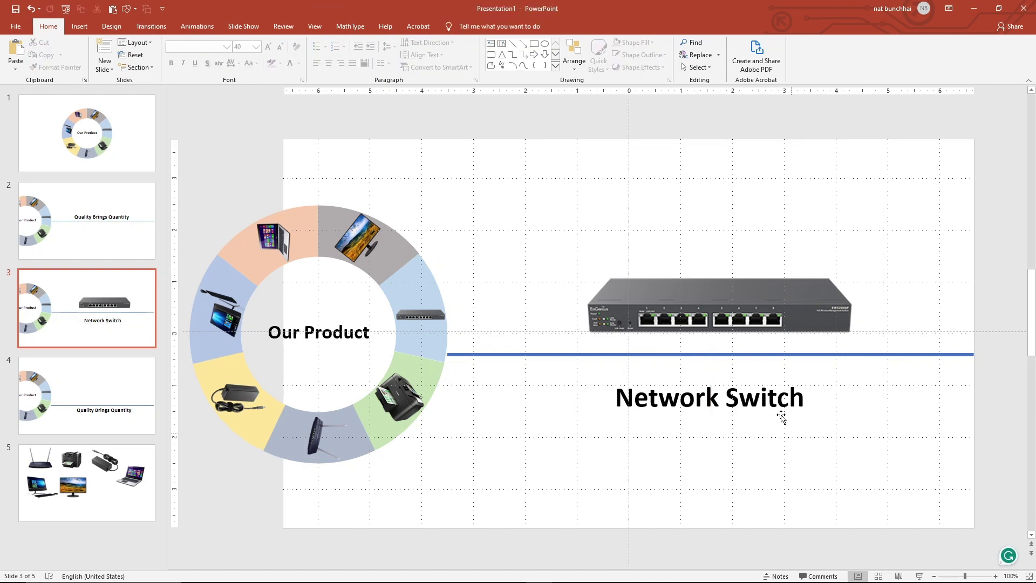
left_click(767, 355)
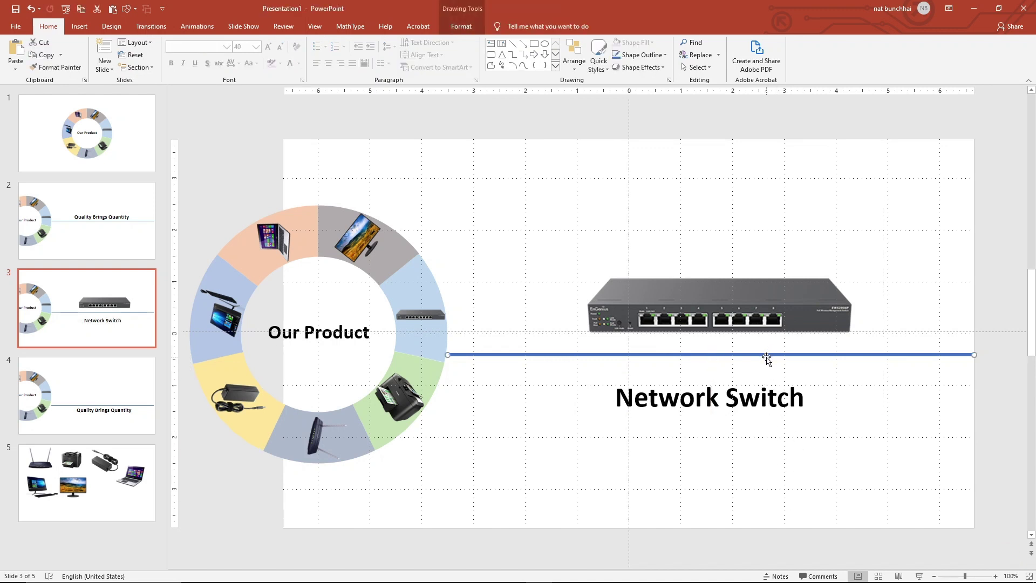
key("Delete")
- Enlarge the switch photo and nudge it into position up and left
left_click(766, 371)
left_click(755, 313)
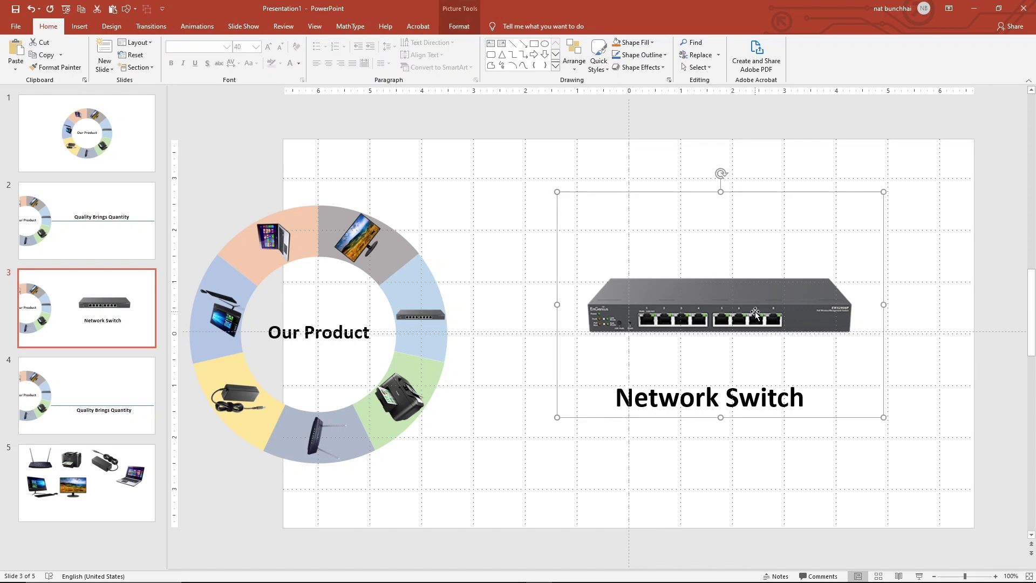
left_click_drag(884, 191, 944, 131)
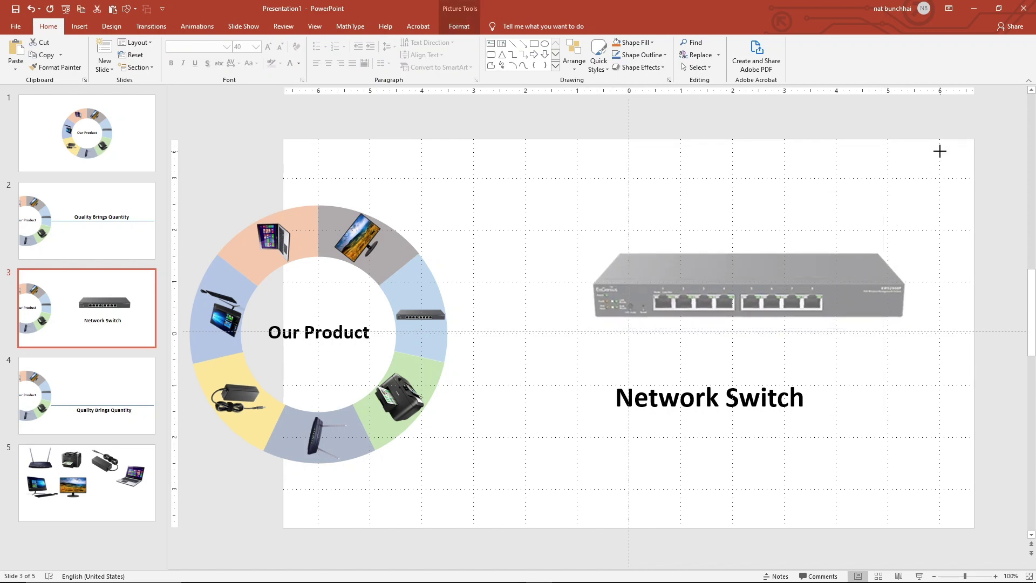
left_click_drag(832, 278, 809, 299)
left_click(717, 417)
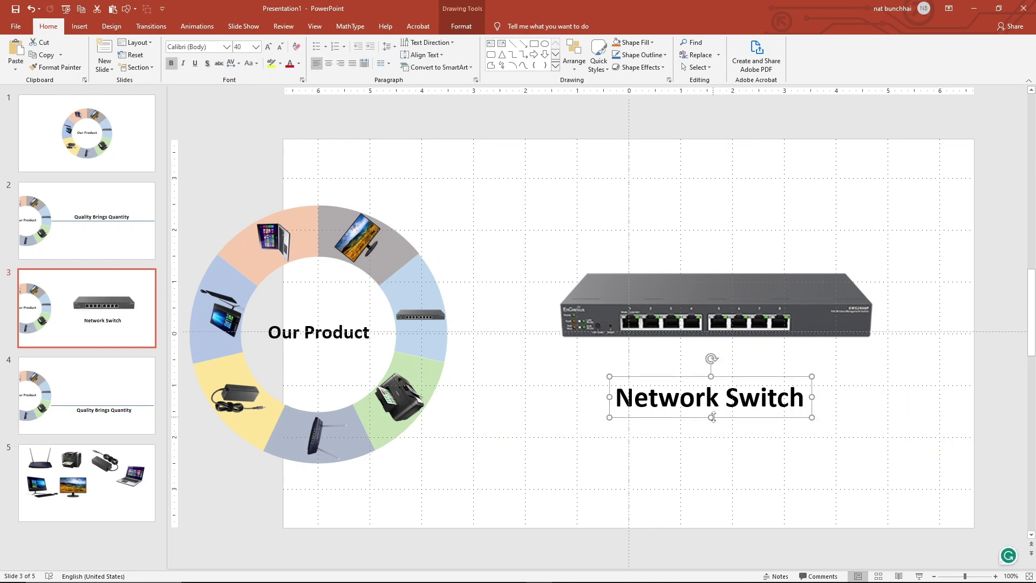
key("Tab")
key("Up")
key("Left")
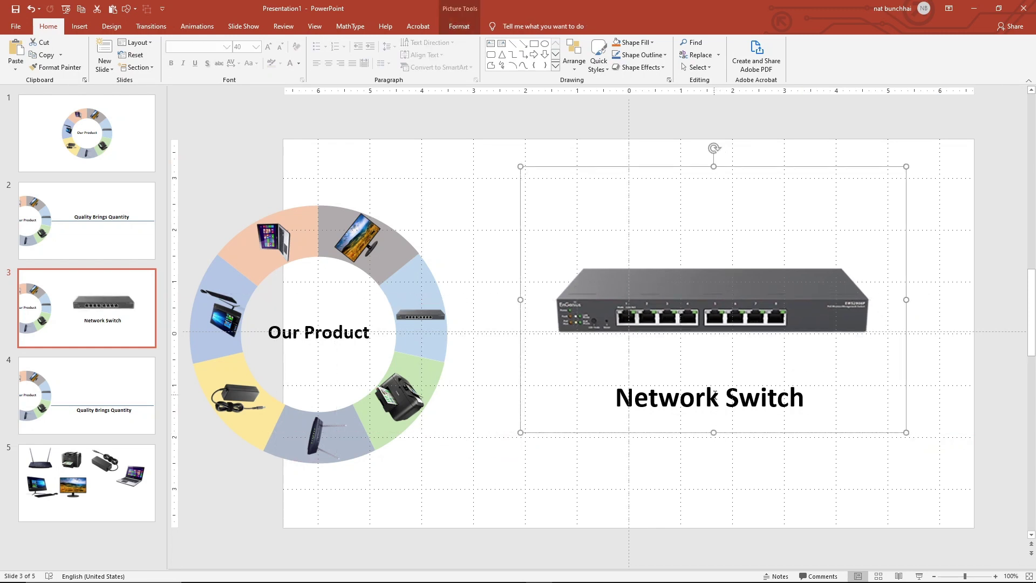
- Move the Network Switch label up directly beneath the photo
left_click(717, 417)
left_click_drag(719, 417, 721, 395)
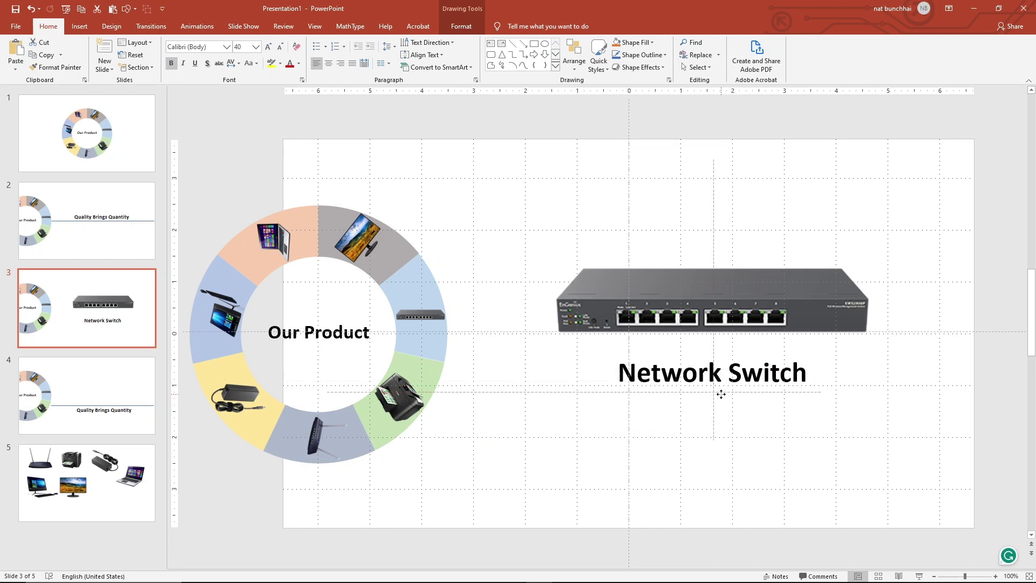
left_click(798, 431)
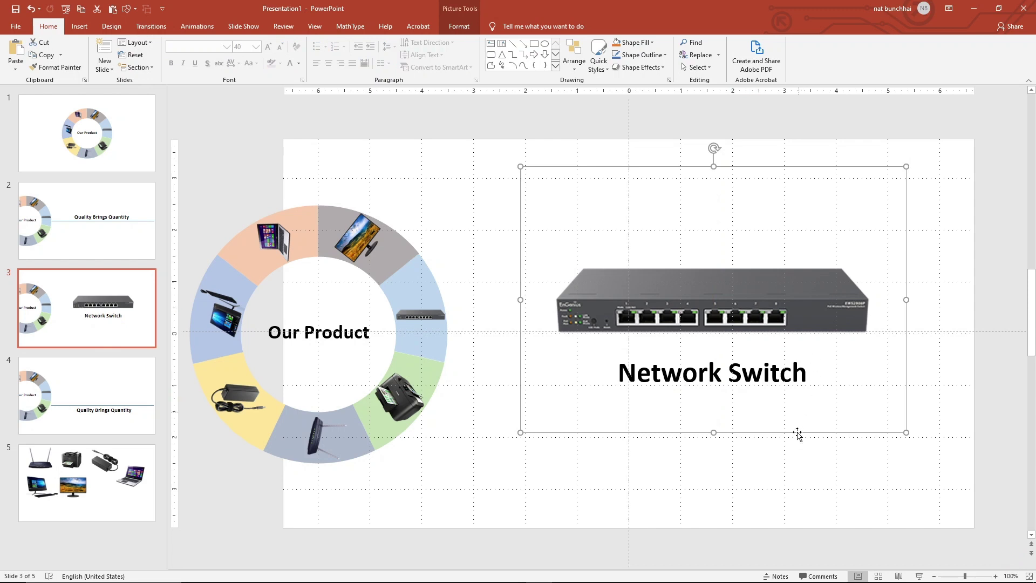
left_click(786, 492)
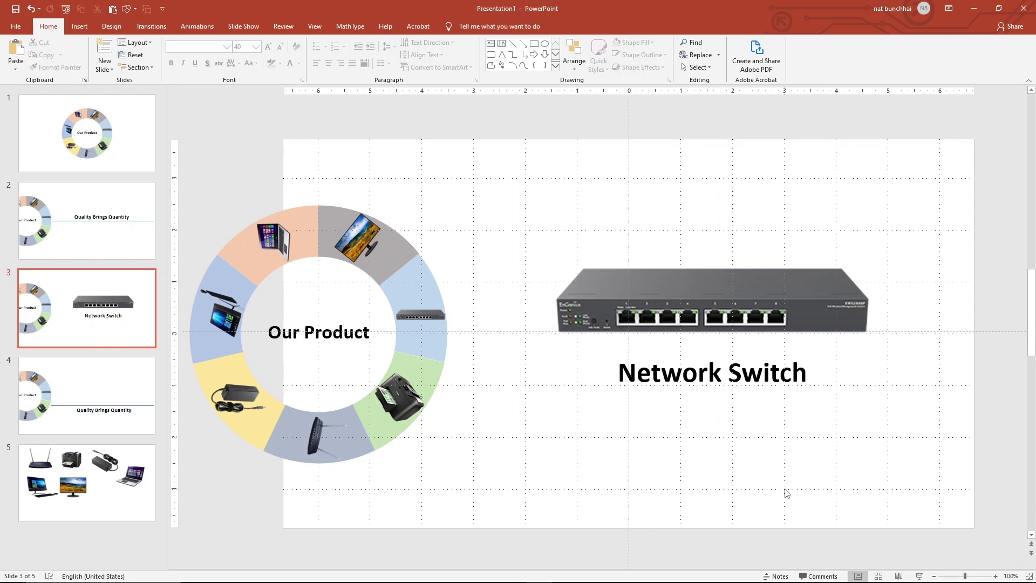
right_click(431, 482)
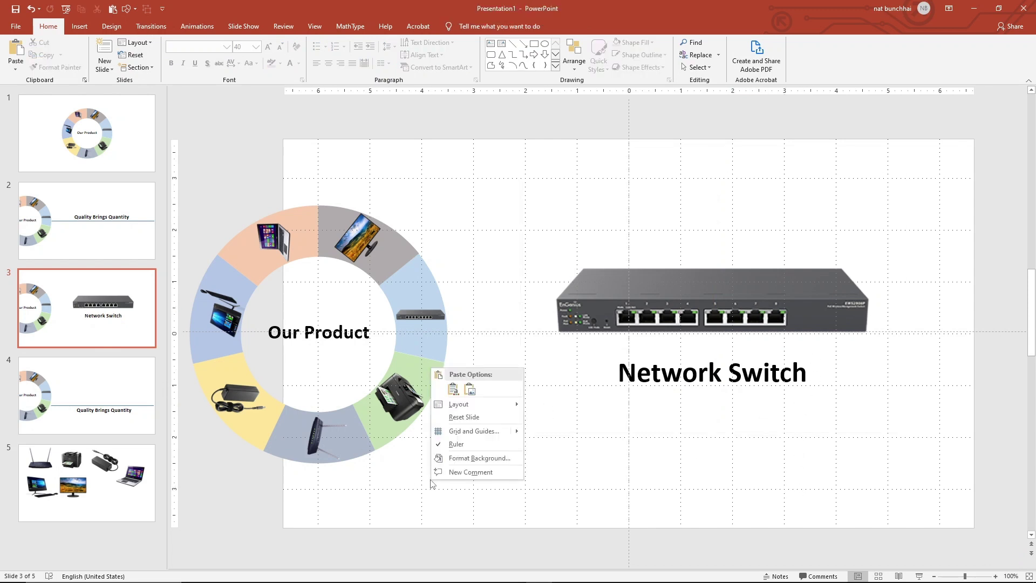
- Delete the Quality Brings Quantity slide 4 and duplicate the Network Switch slide in its place
left_click(402, 462)
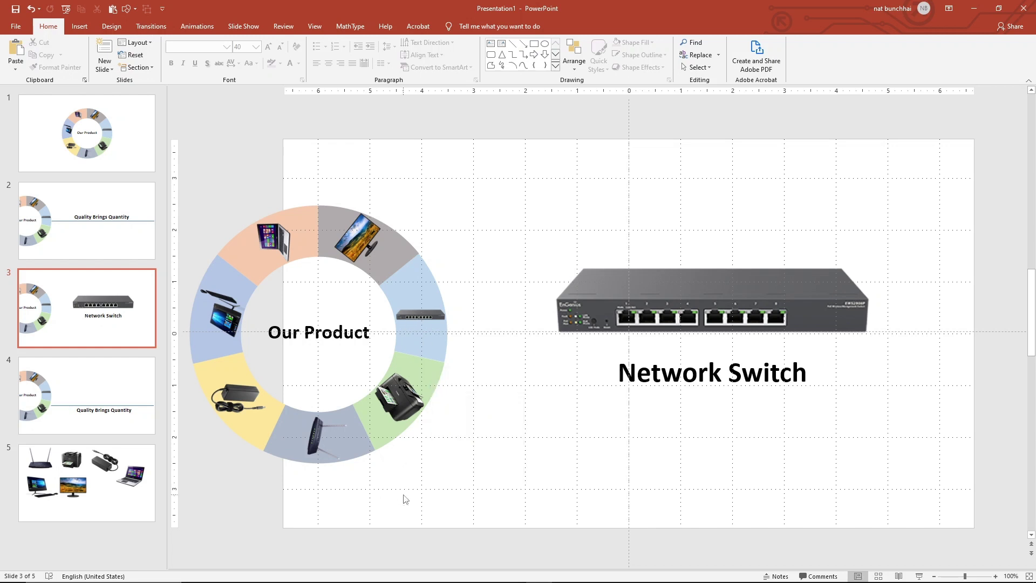
left_click(97, 388)
left_click(96, 323)
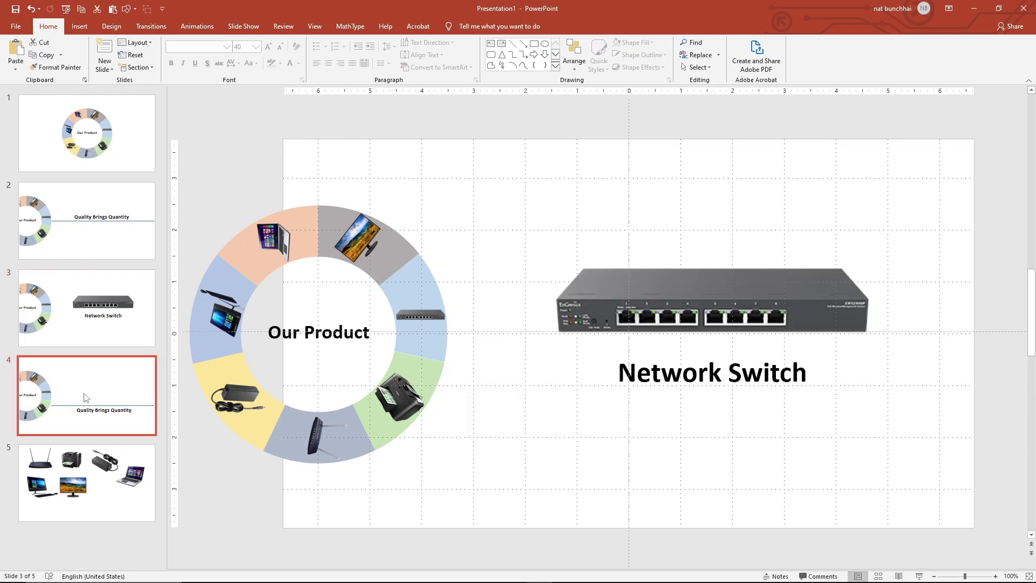
left_click(83, 398)
key("Delete")
left_click(84, 316)
right_click(84, 316)
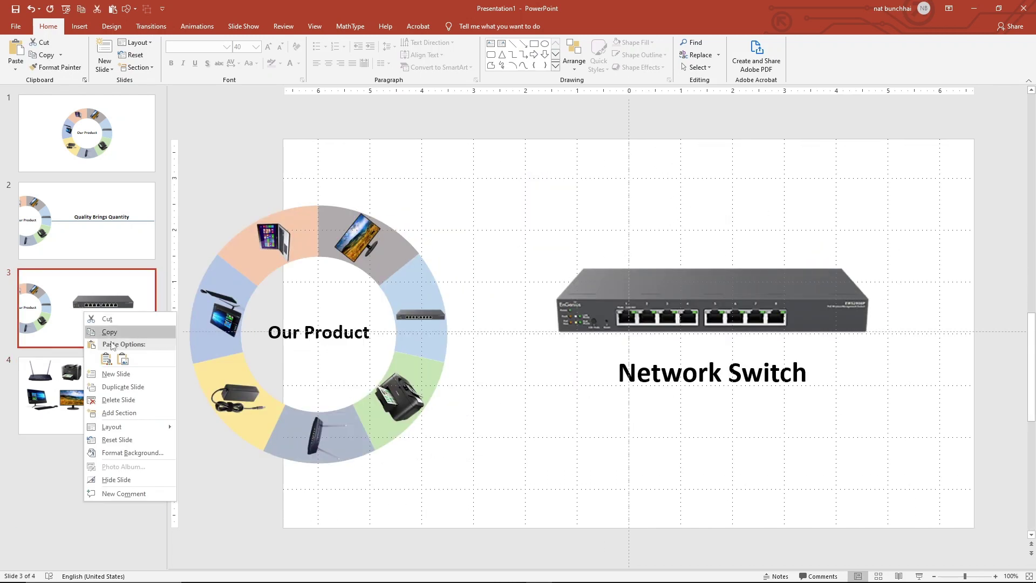
left_click(114, 389)
left_click(119, 320)
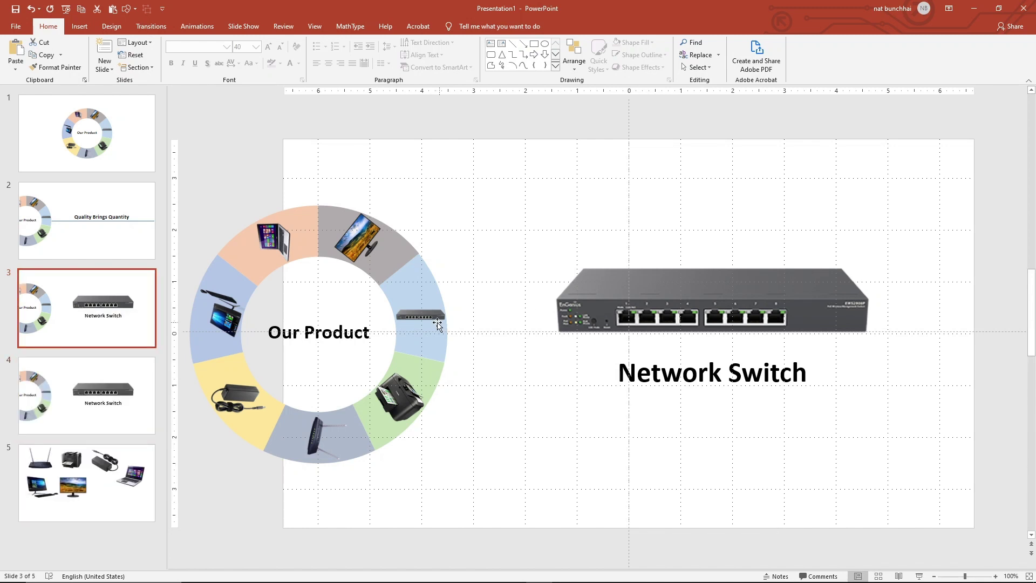
- Ungroup slide 3's ring and nudge the blue switch segment out right and up
left_click(430, 327)
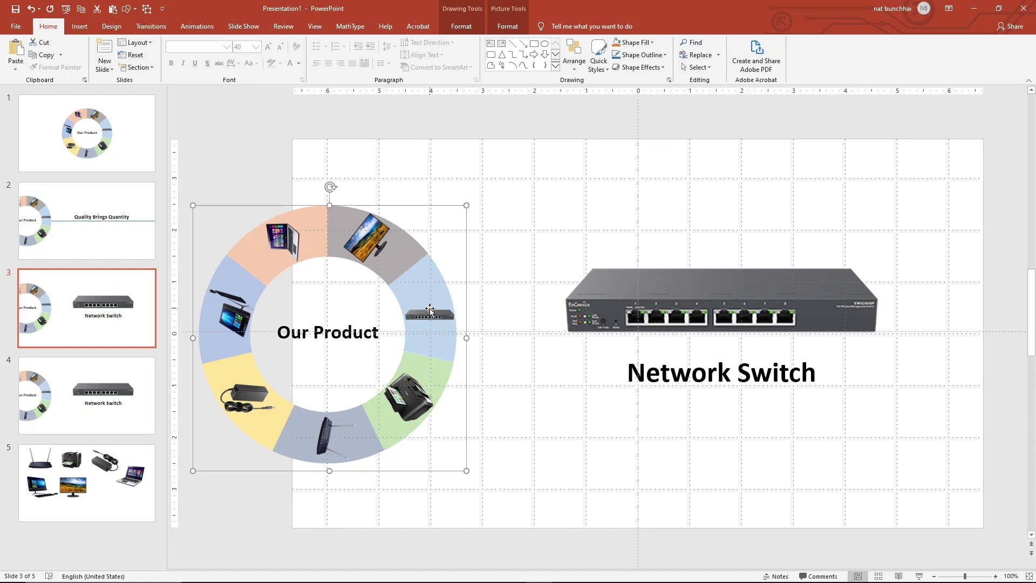
right_click(430, 311)
mouse_move(459, 371)
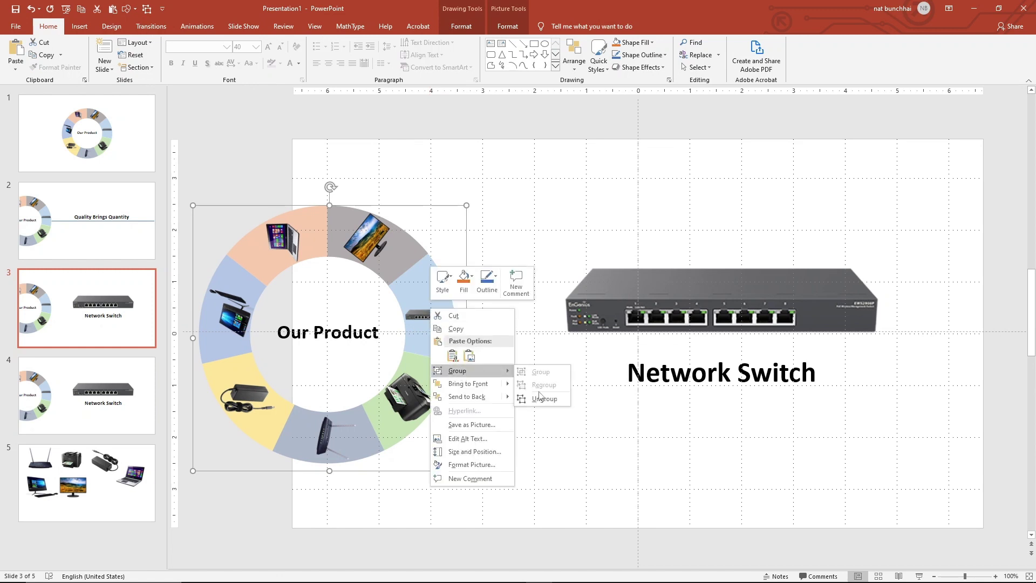
left_click(541, 398)
left_click(512, 324)
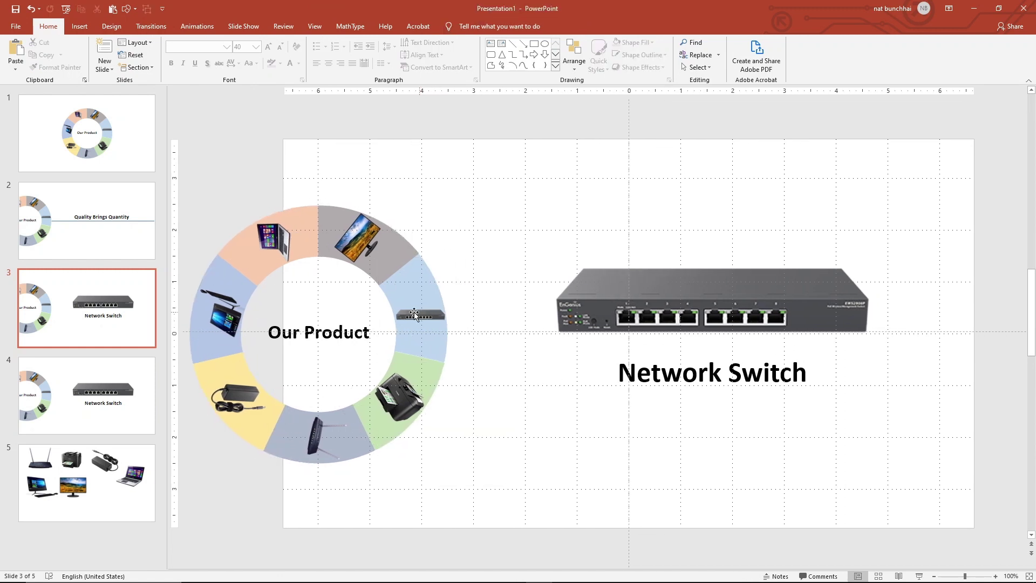
left_click(414, 315)
key("Right")
key("Right")
key("Right")
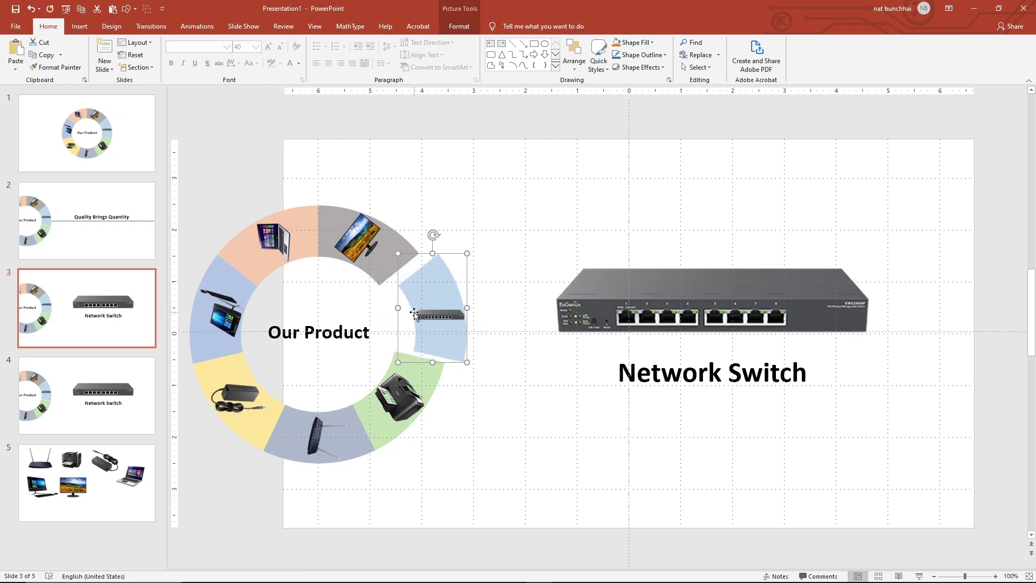
key("Right")
key("Right")
key("Right")
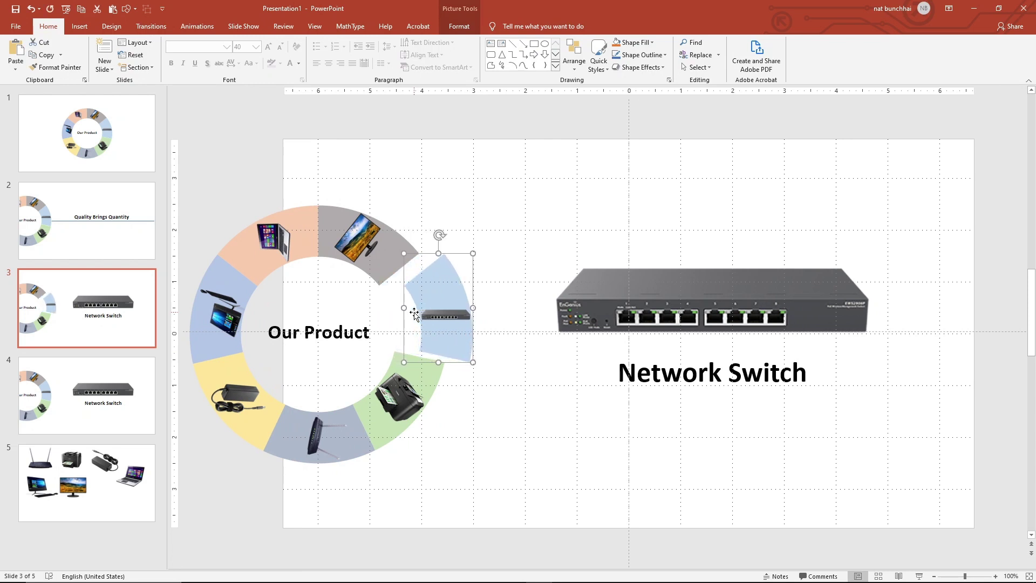
key("Up")
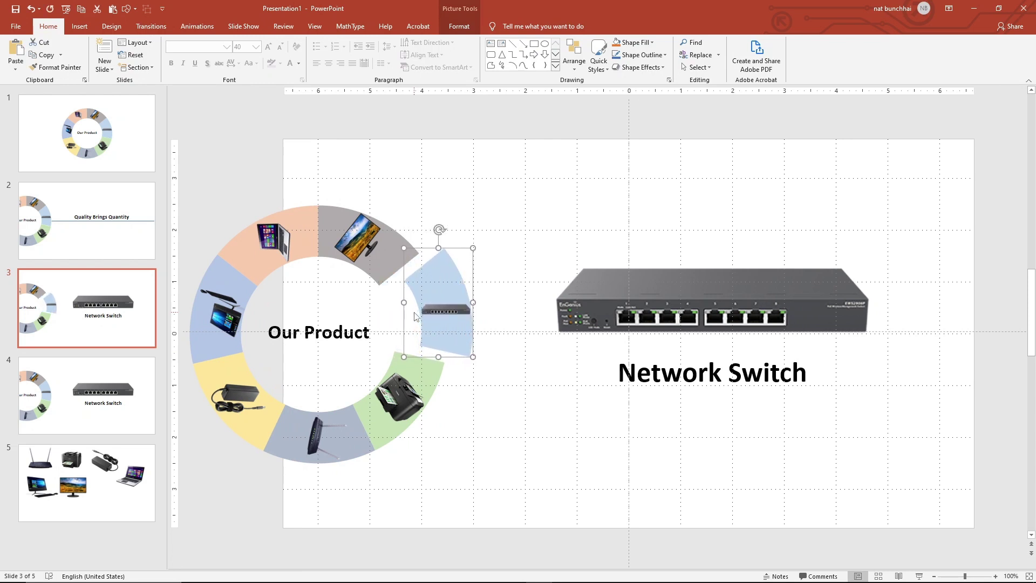
key("Up")
key("ctrl+Right")
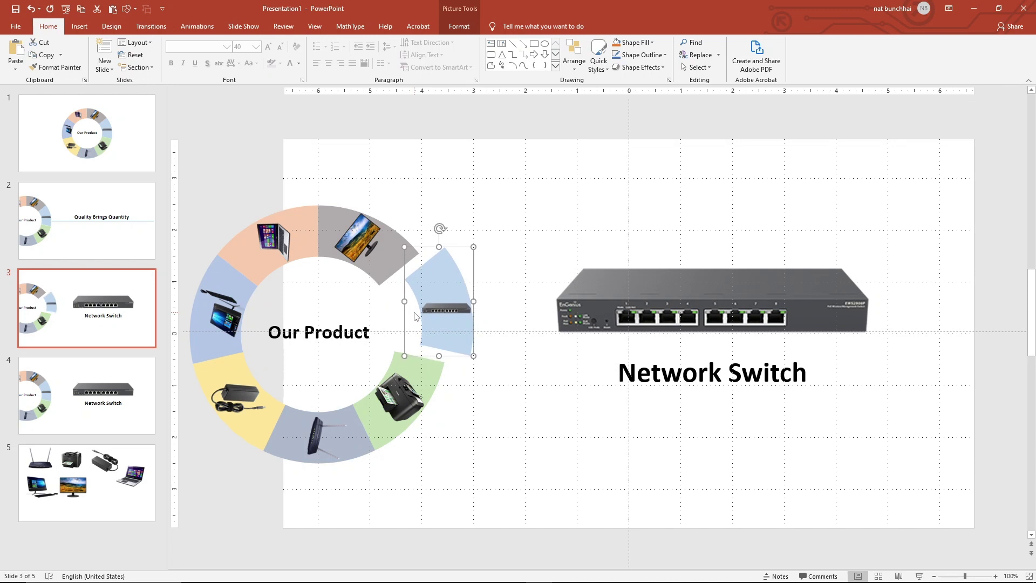
left_click(502, 463)
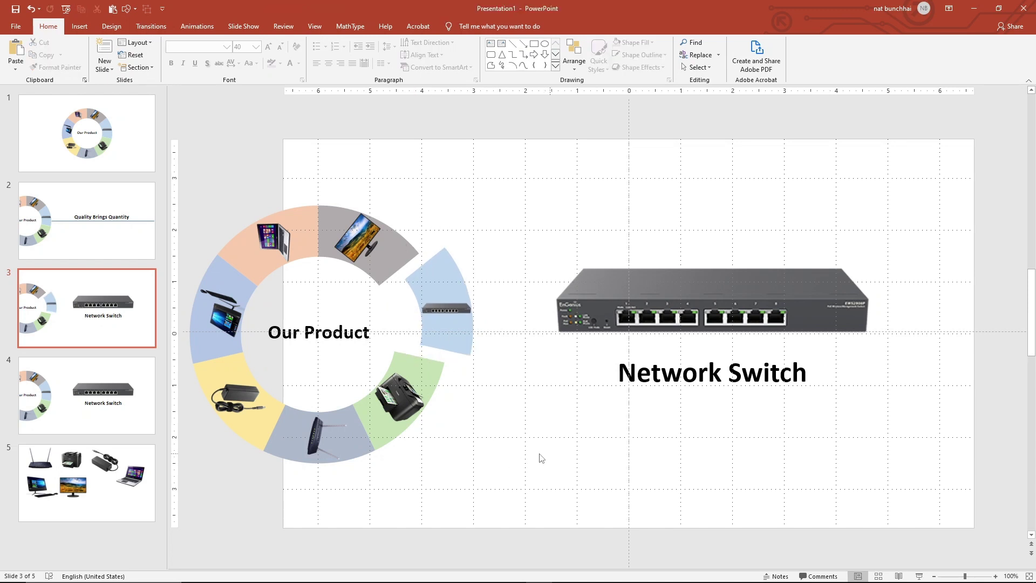
- Give slide 3 a solid pale light-blue background fill
right_click(407, 456)
left_click(440, 546)
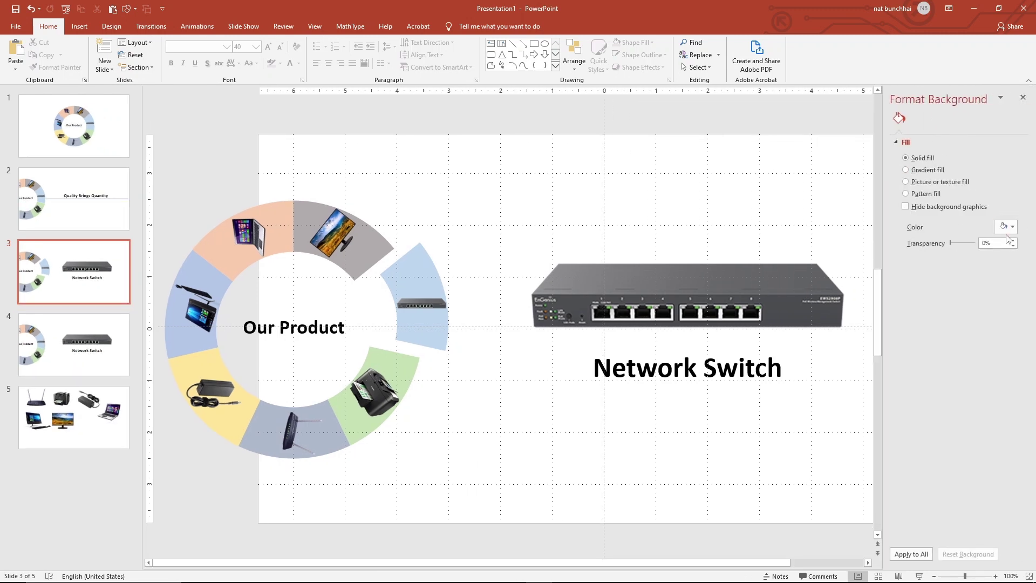
left_click(1007, 227)
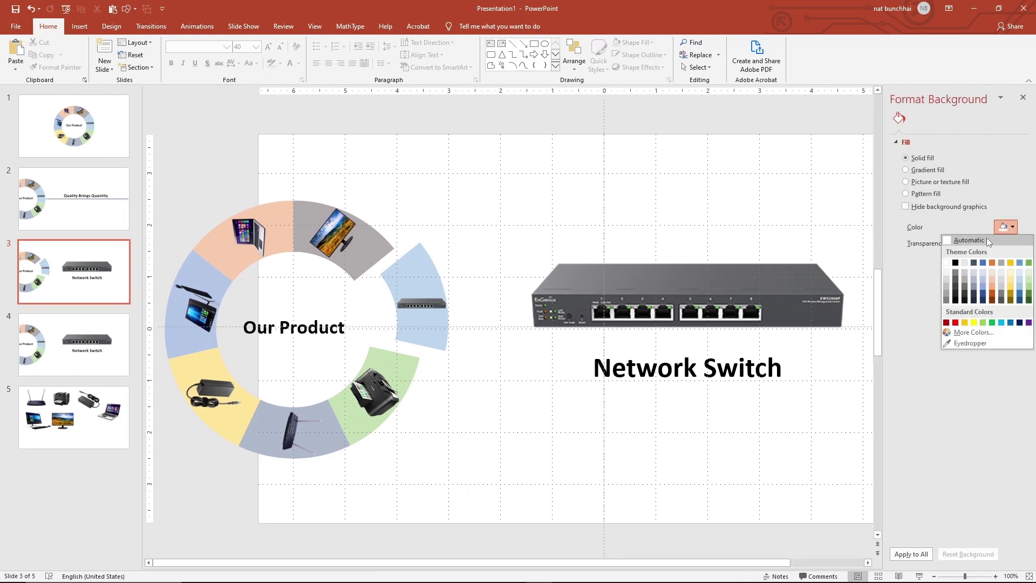
left_click(1020, 279)
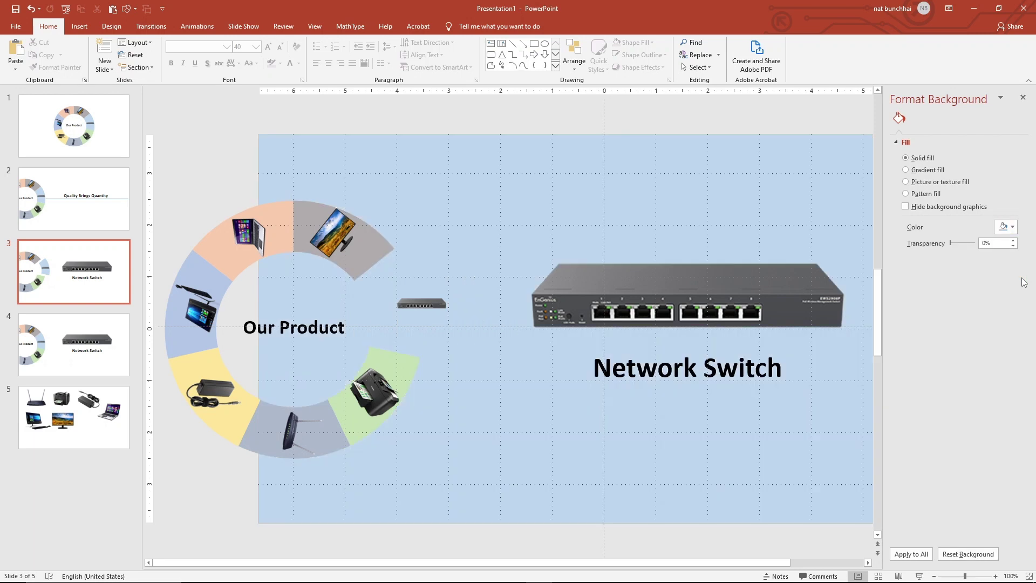
left_click(1008, 226)
left_click(1022, 273)
- Switch to slide 4 and select its Network Switch photo
left_click(677, 437)
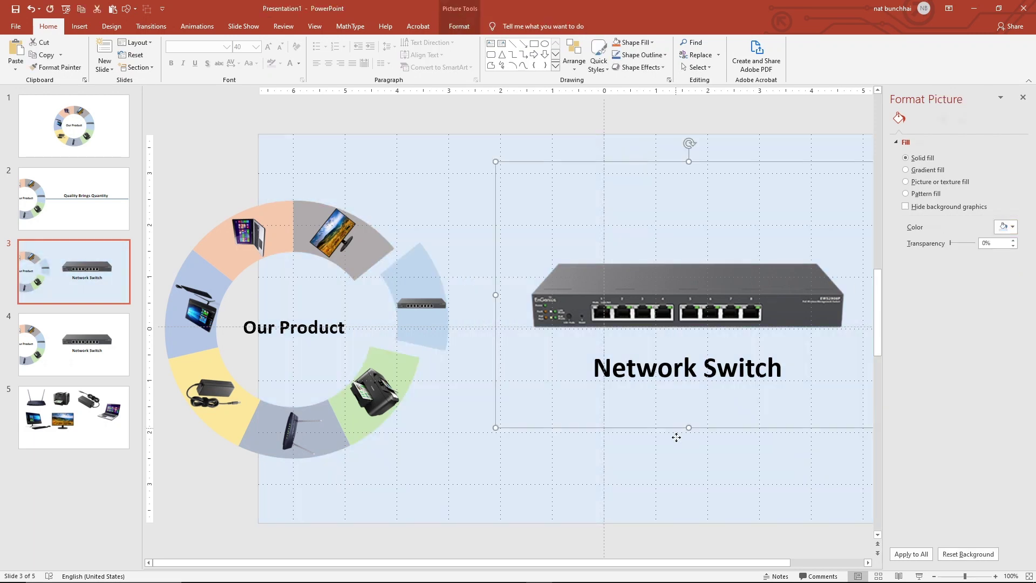
left_click(705, 469)
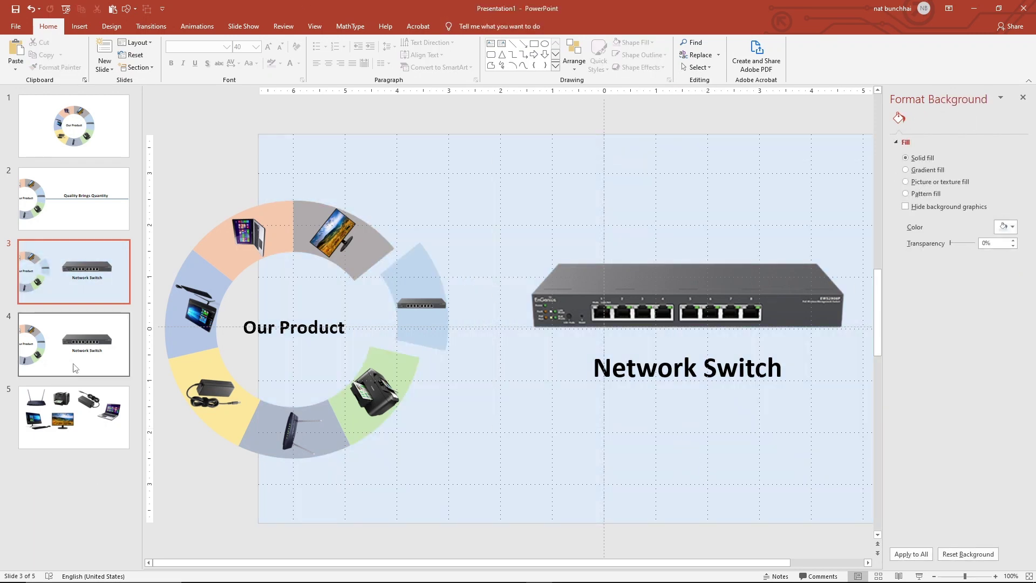
left_click(76, 368)
left_click(582, 329)
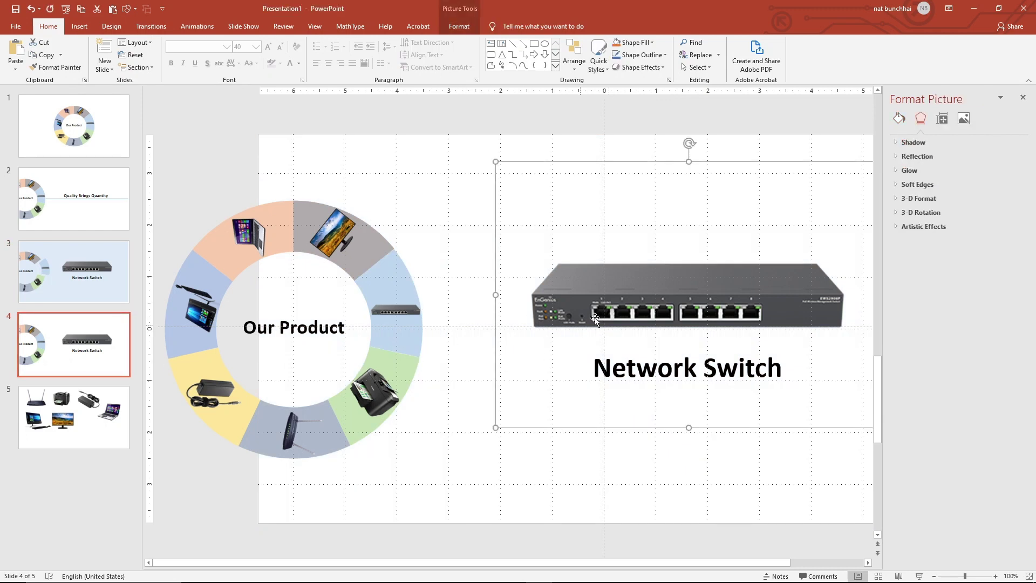
- Delete the switch photo, then rotate slide 4's ring about 45° clockwise and nudge it left
key("Delete")
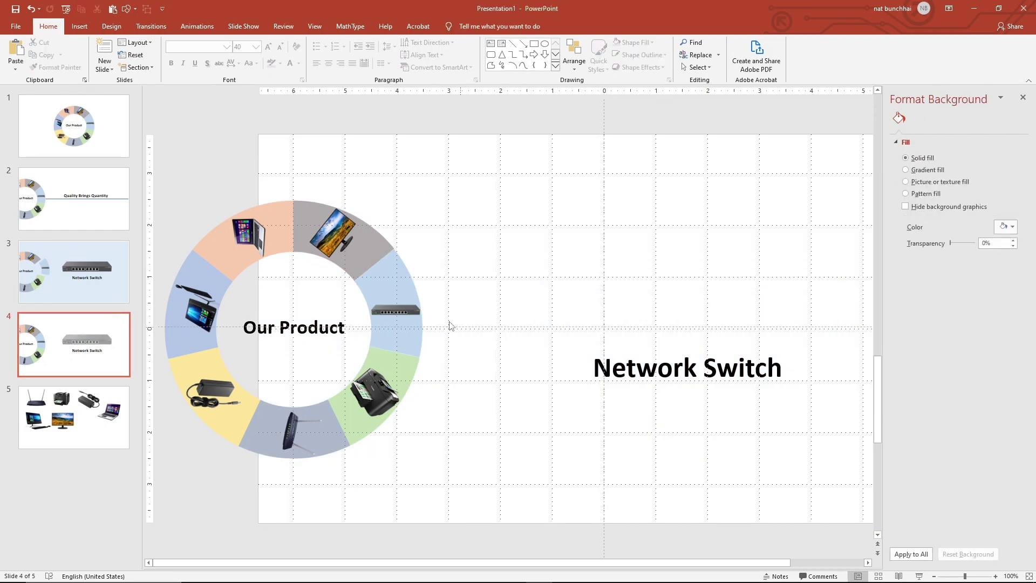
left_click(344, 259)
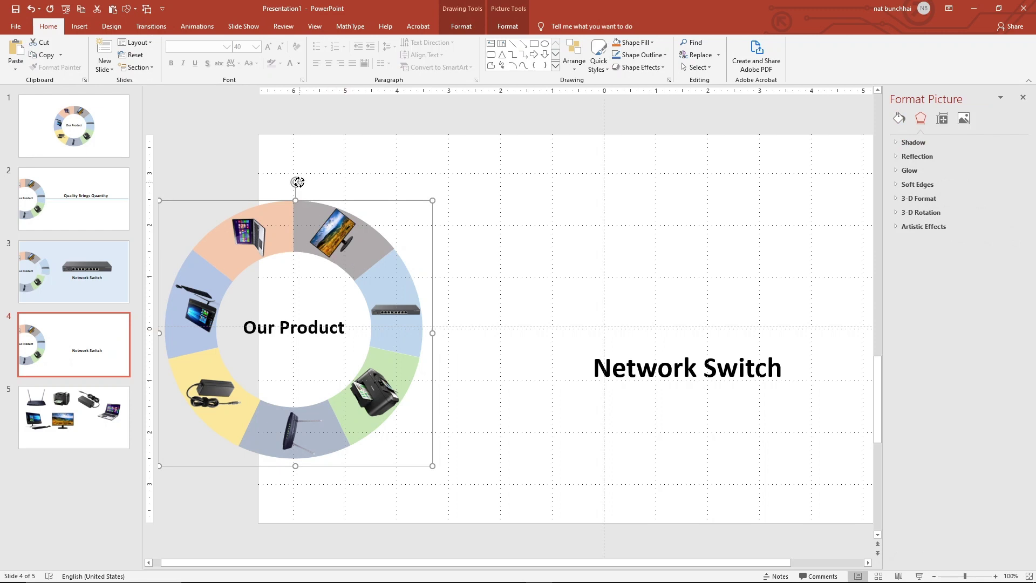
left_click_drag(299, 182, 386, 234)
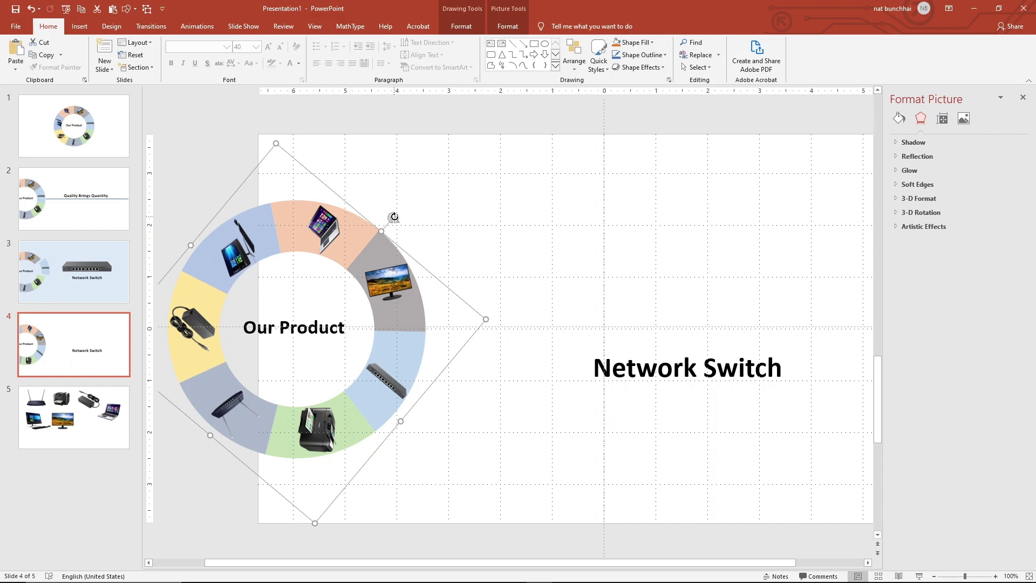
left_click_drag(396, 216, 412, 239)
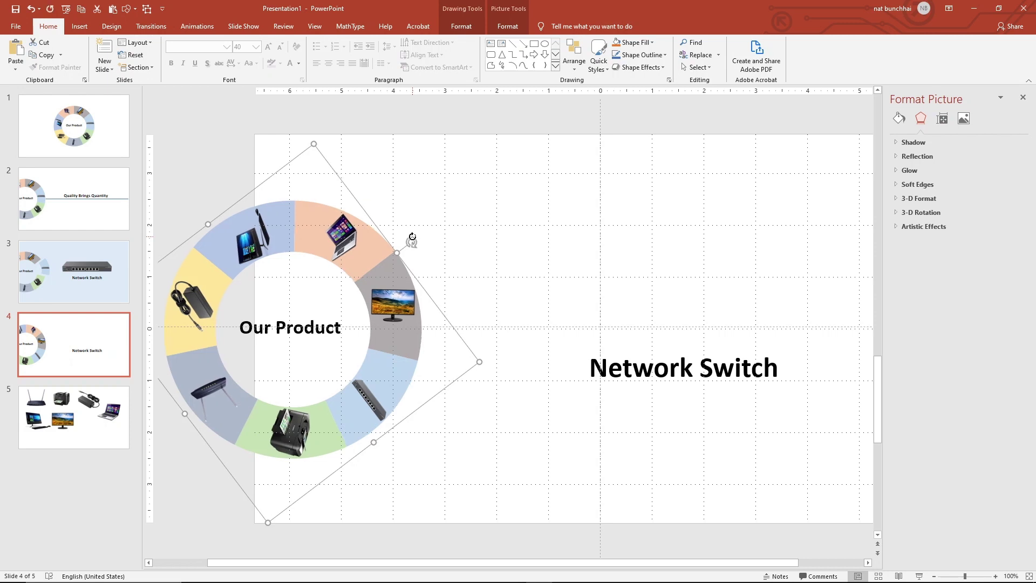
key("Left")
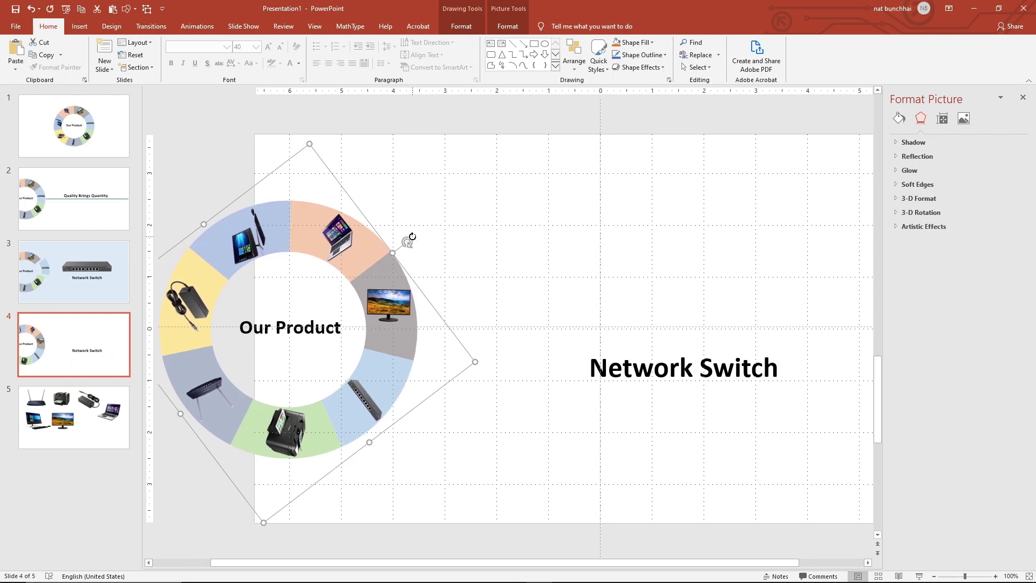
left_click(434, 275)
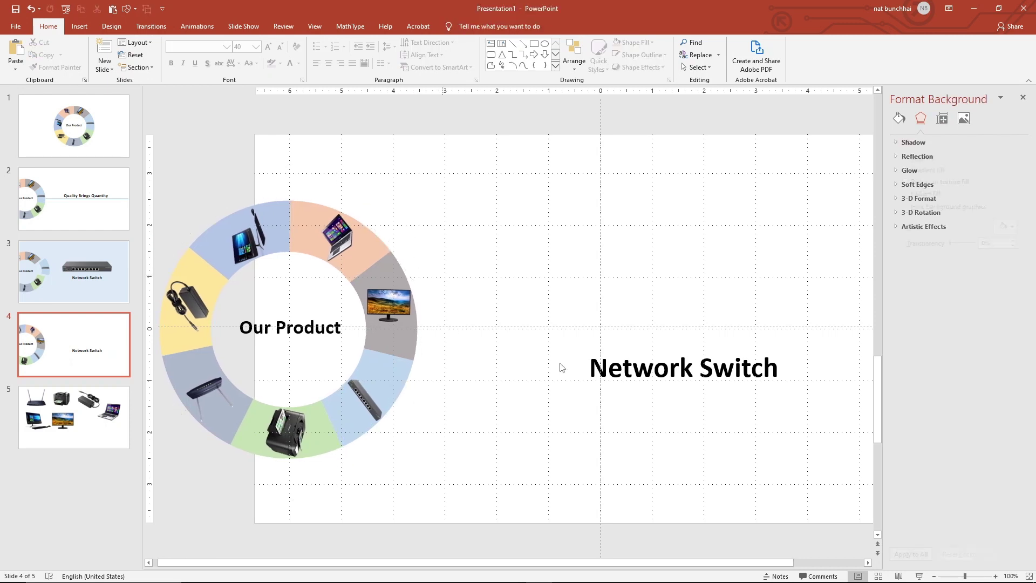
- Ungroup the ring into separate segments and duplicate slide 4
left_click(411, 374)
right_click(411, 374)
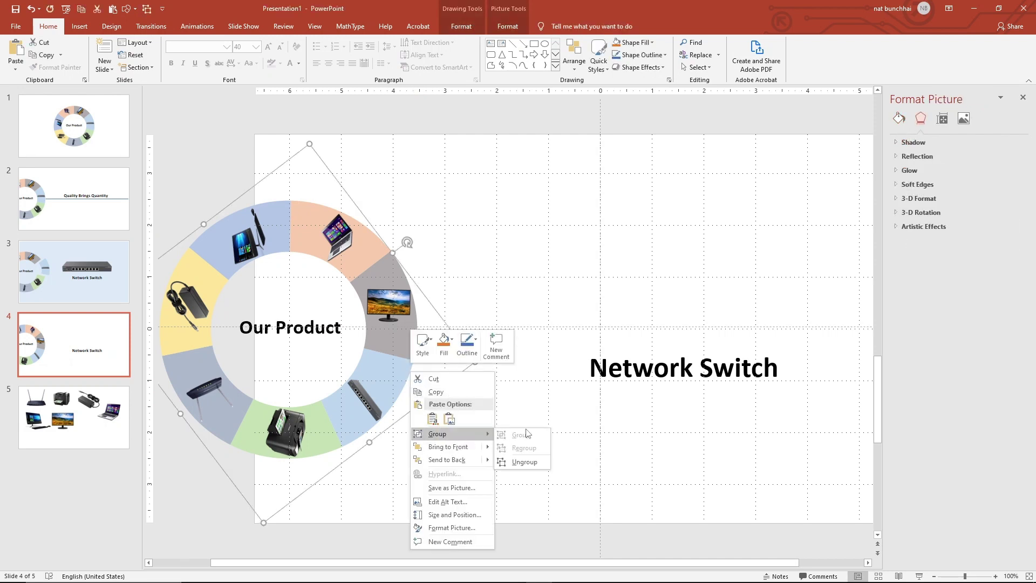
mouse_move(438, 434)
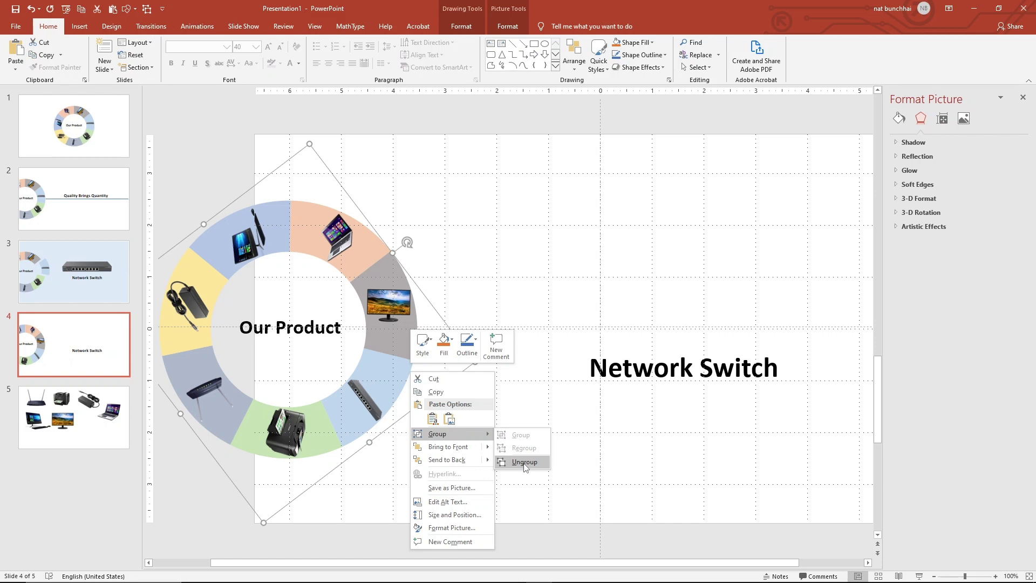
left_click(525, 463)
left_click(528, 462)
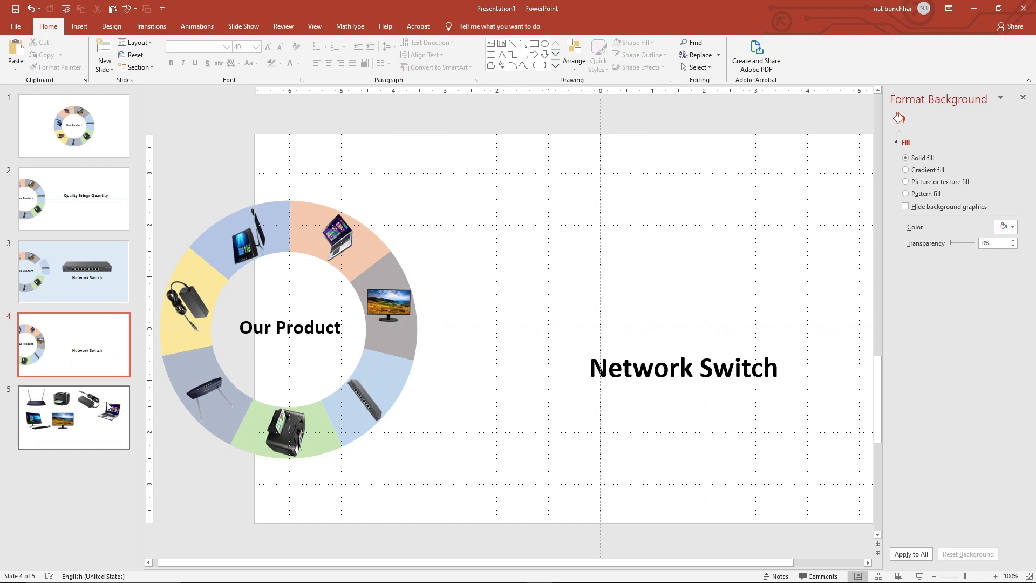
right_click(88, 345)
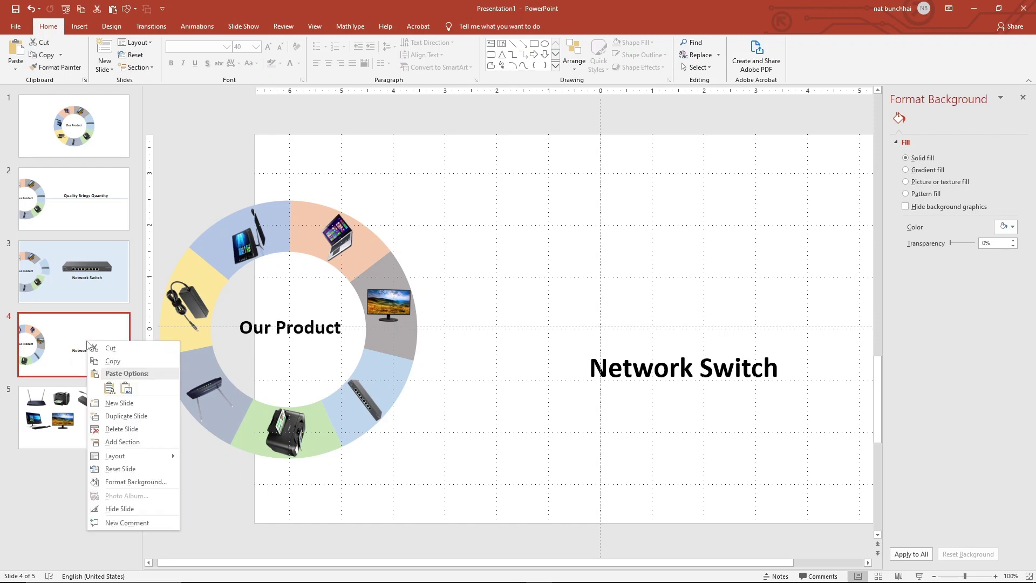
left_click(129, 415)
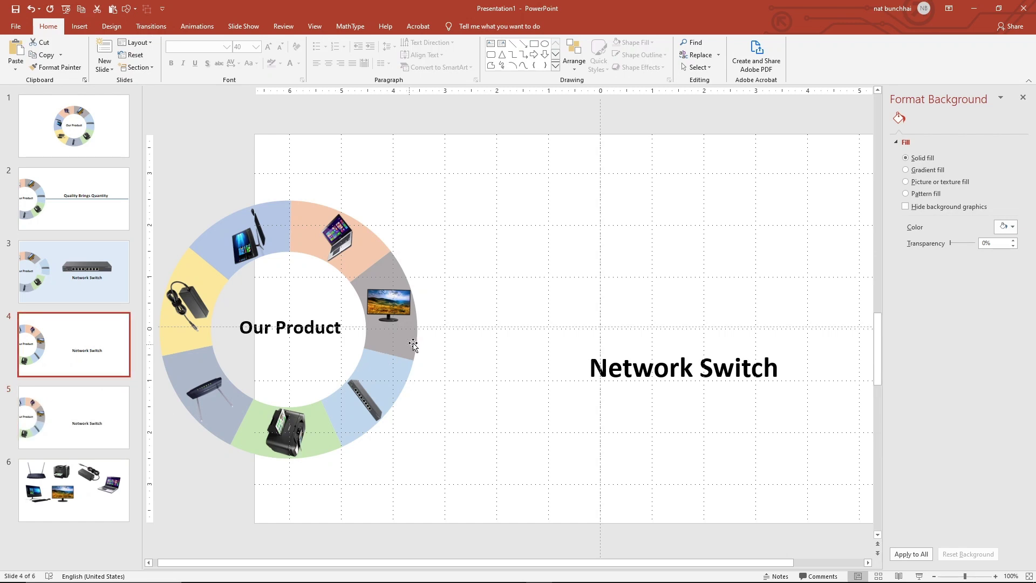
- Pop the grey monitor segment out of the ring, three nudges right and two up
left_click(395, 303)
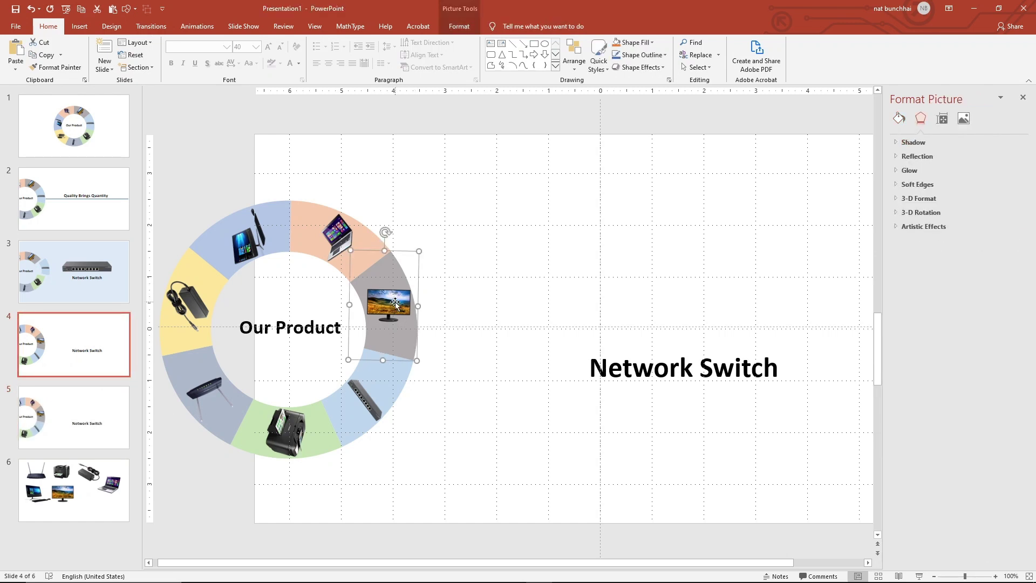
key("Right")
key("Right")
key("Right")
key("Right")
key("Right")
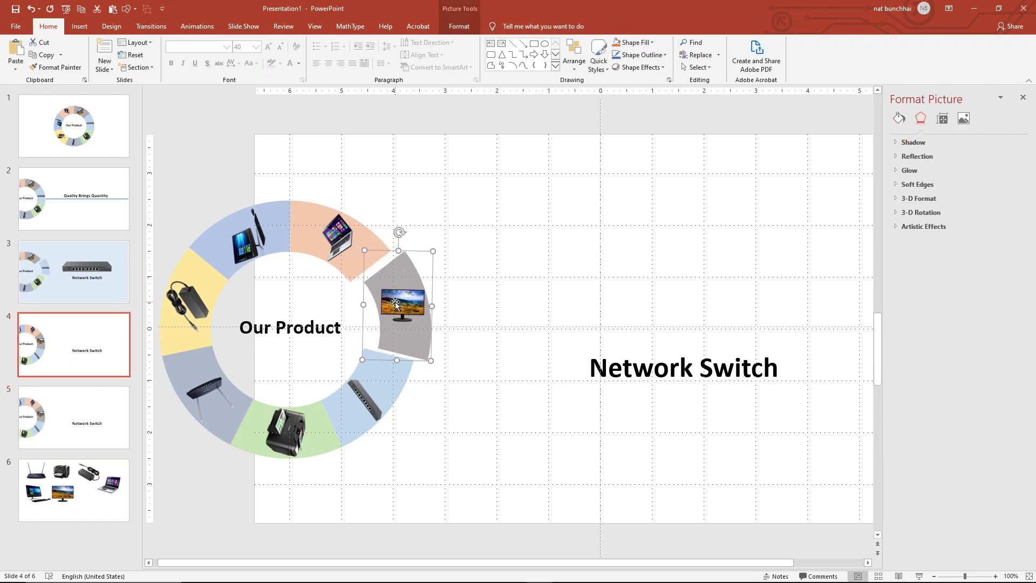
key("Right")
key("Right")
key("Right")
key("Right")
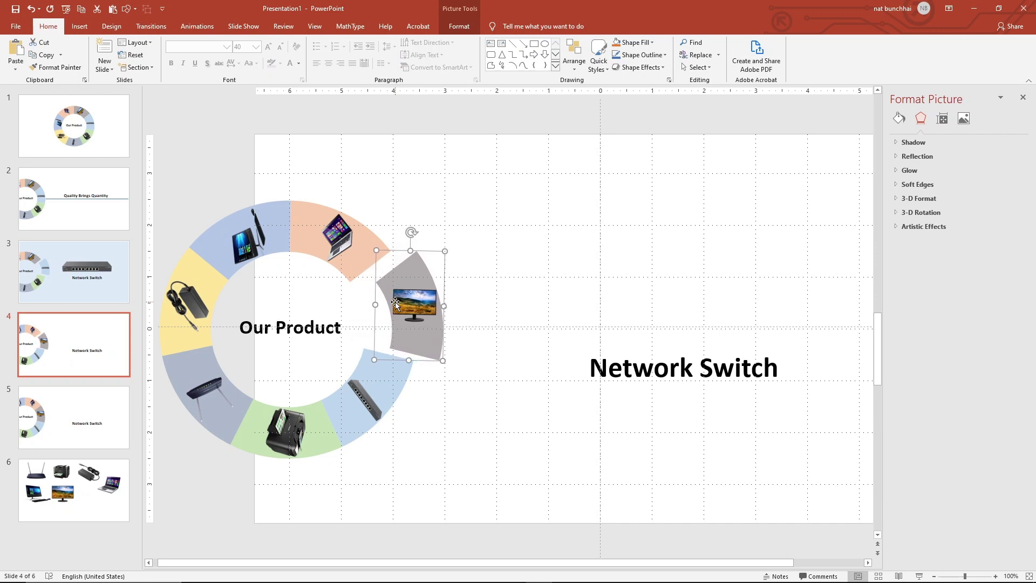
key("Right")
key("Up")
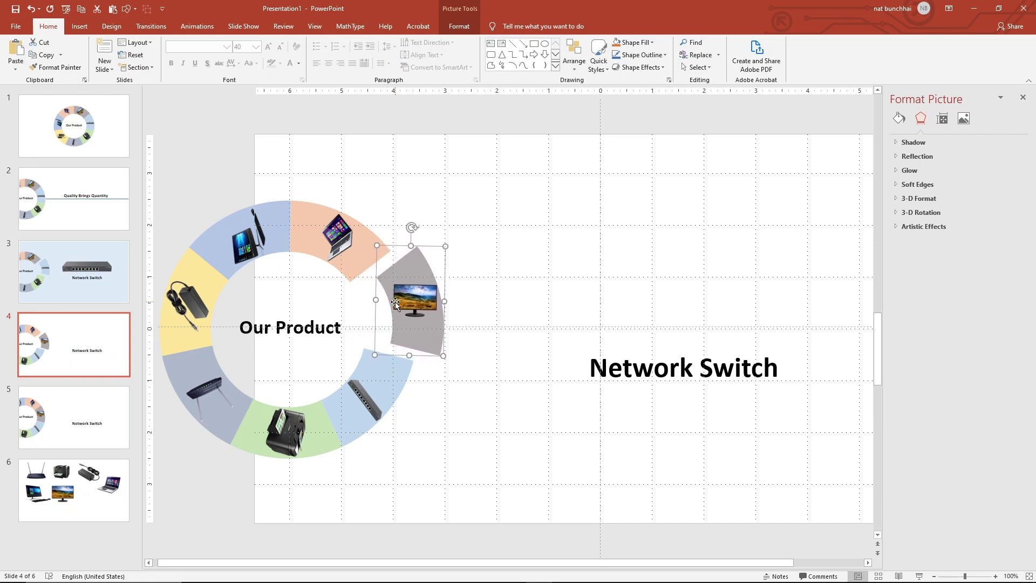
key("Up")
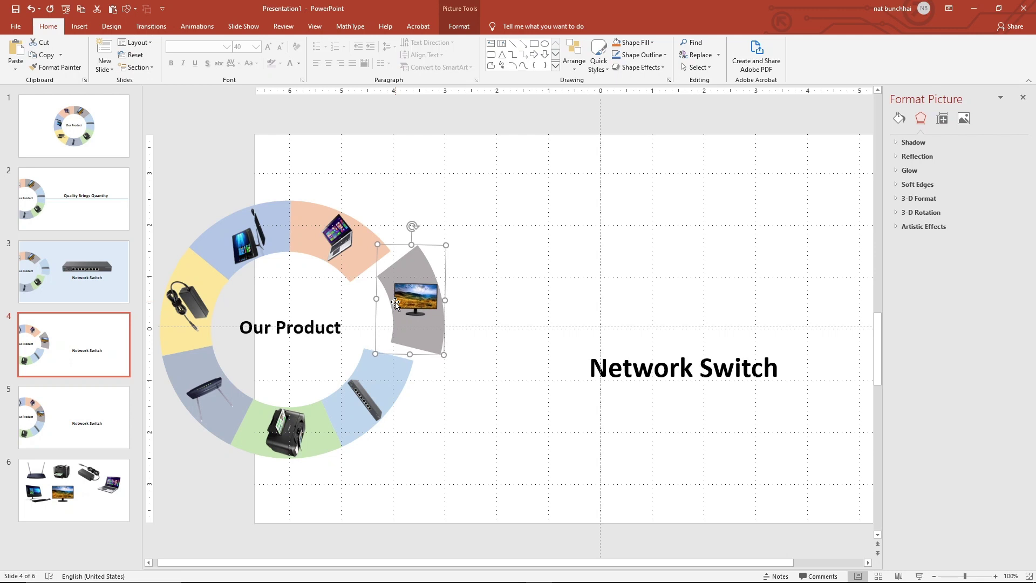
left_click(482, 410)
- Move the large monitor photo from slide 6 onto slide 4
left_click(85, 520)
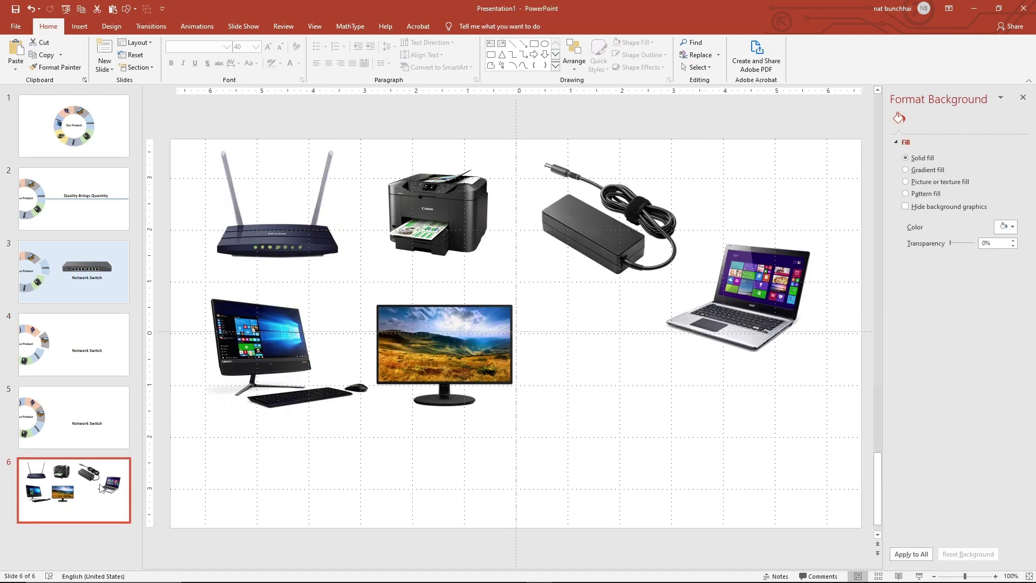
left_click(453, 348)
key("Delete")
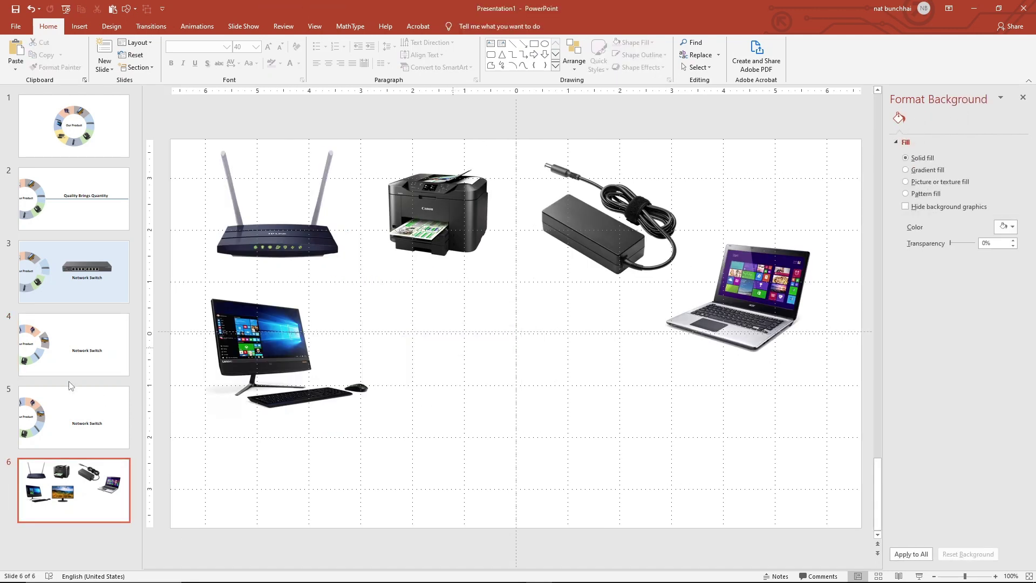
left_click(74, 344)
left_click(629, 278)
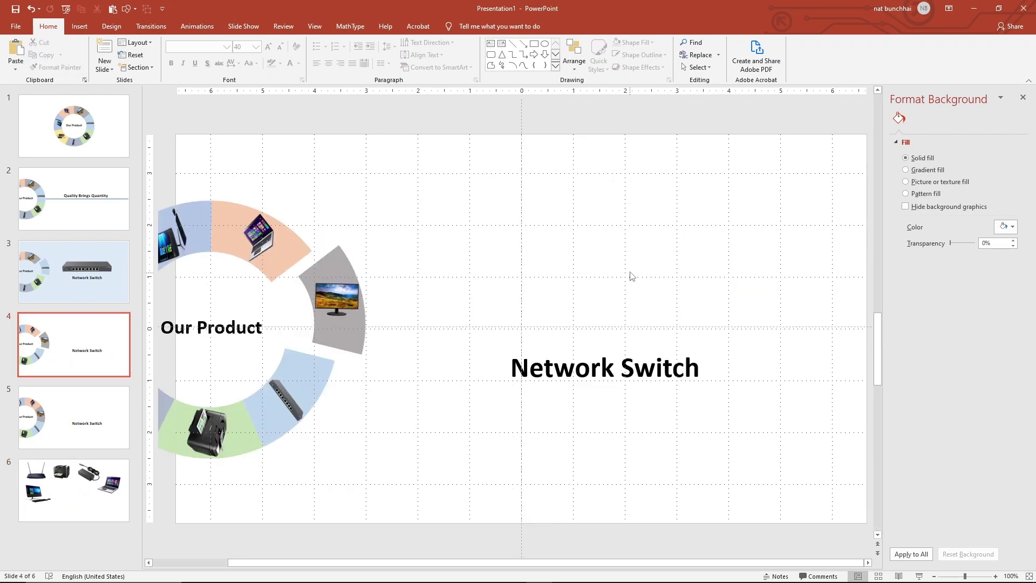
key("ctrl+v")
- Enlarge the monitor photo and place it above the Network Switch label
mouse_move(434, 353)
left_mouse_down()
mouse_move(586, 281)
mouse_move(569, 282)
left_mouse_up()
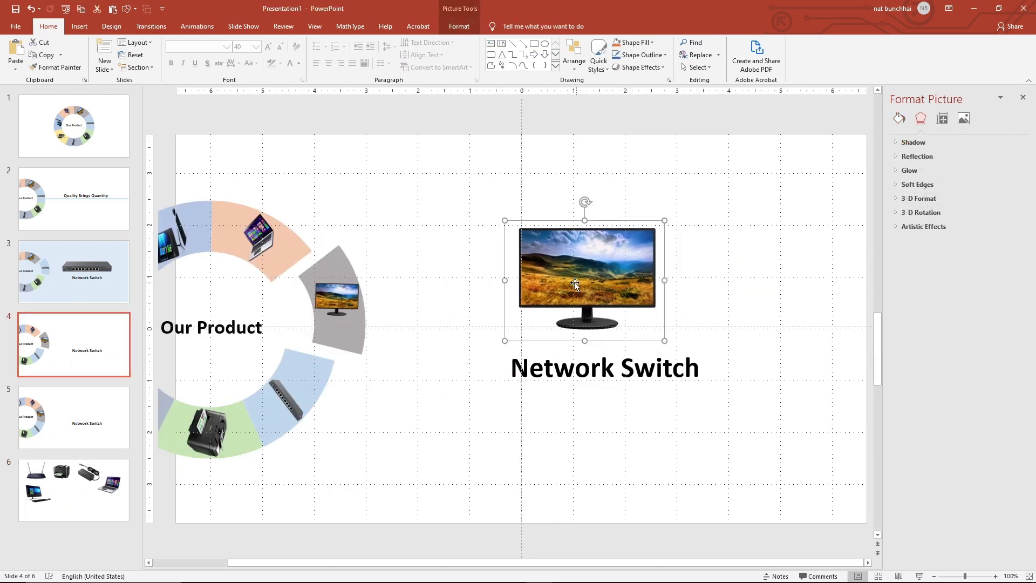
left_click_drag(665, 219, 729, 180)
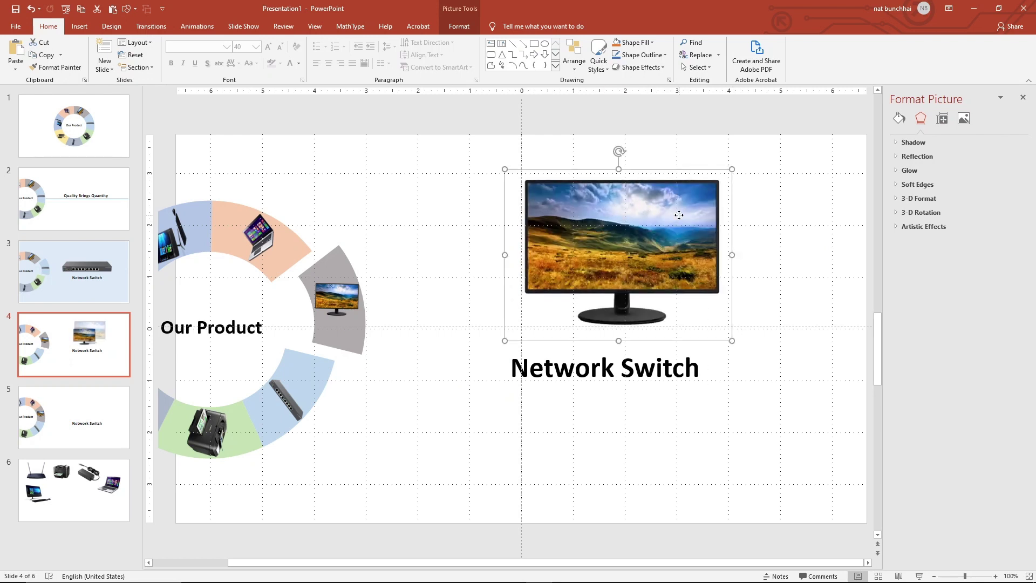
left_click_drag(678, 210, 655, 221)
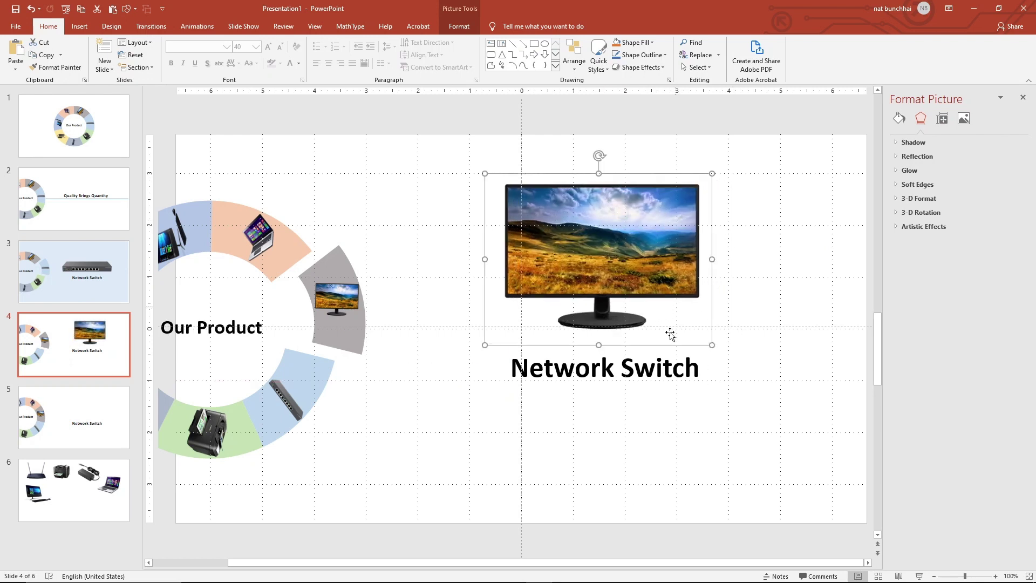
left_click(635, 368)
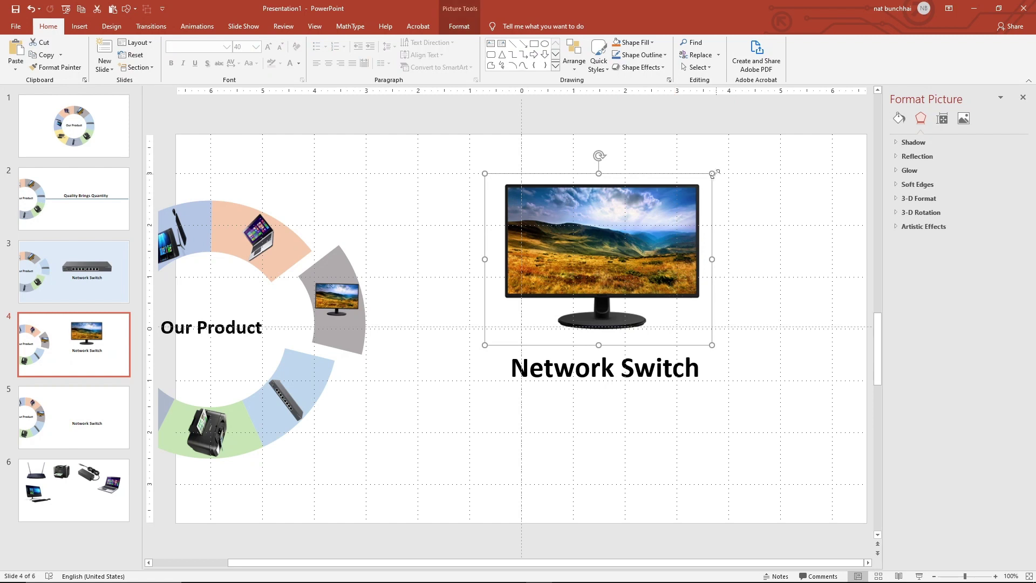
left_click_drag(712, 173, 756, 121)
left_click_drag(694, 213, 671, 218)
left_click(669, 422)
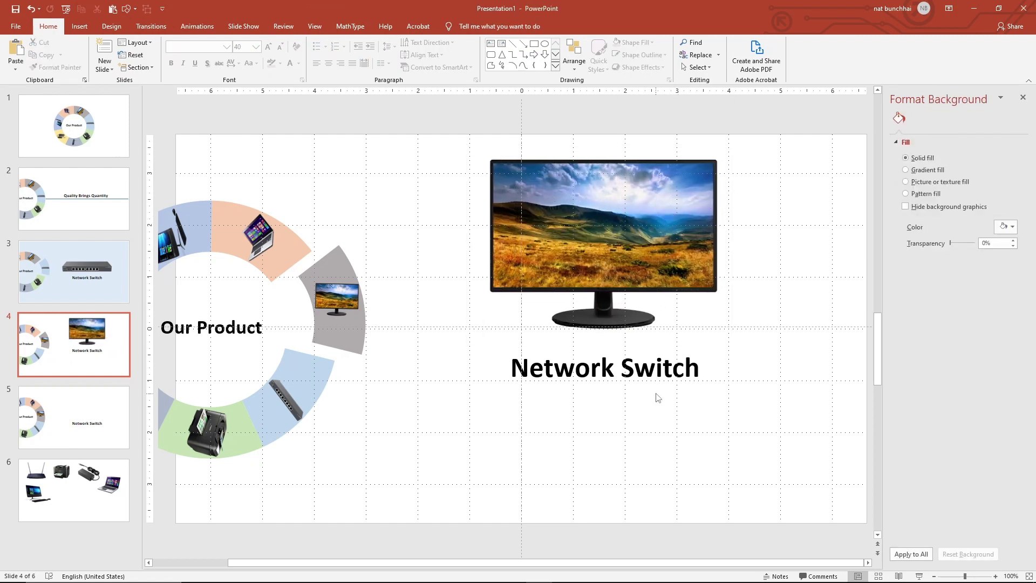
- Change the label text from Network Switch to 'Monitor' and centre it under the photo
left_click(706, 372)
left_click_drag(706, 371, 543, 373)
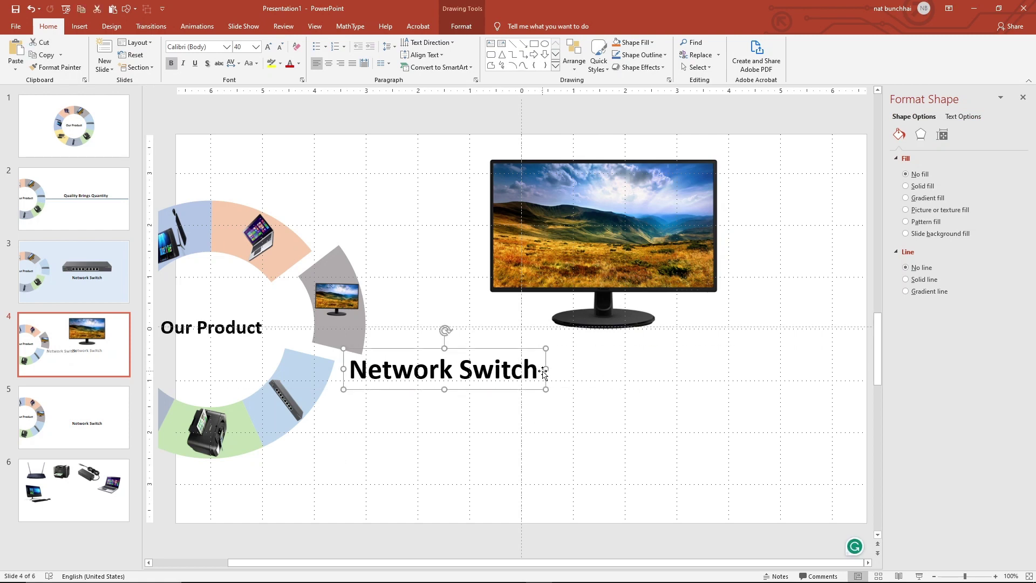
key("ctrl+z")
left_click(642, 377)
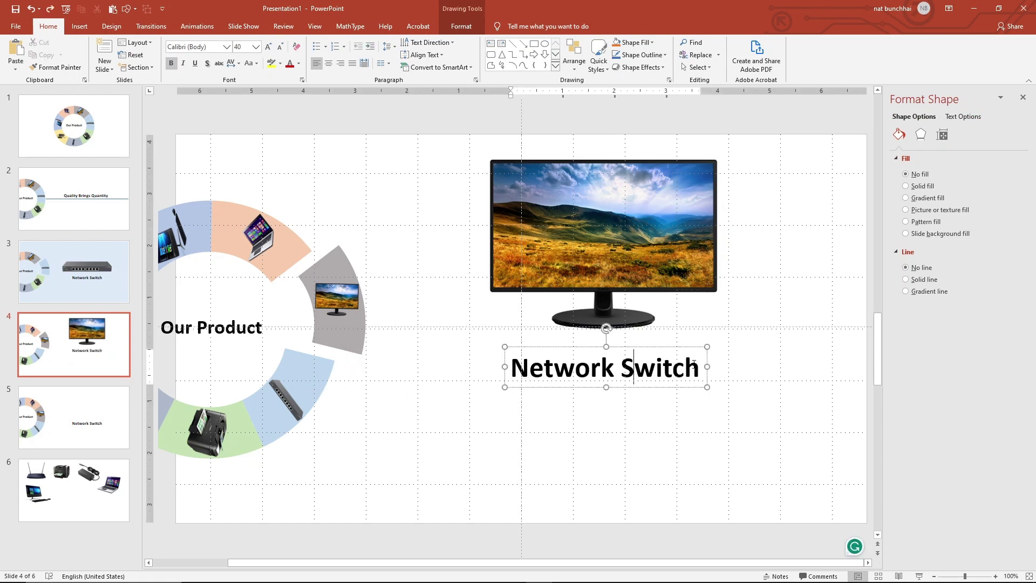
left_click_drag(701, 373, 542, 382)
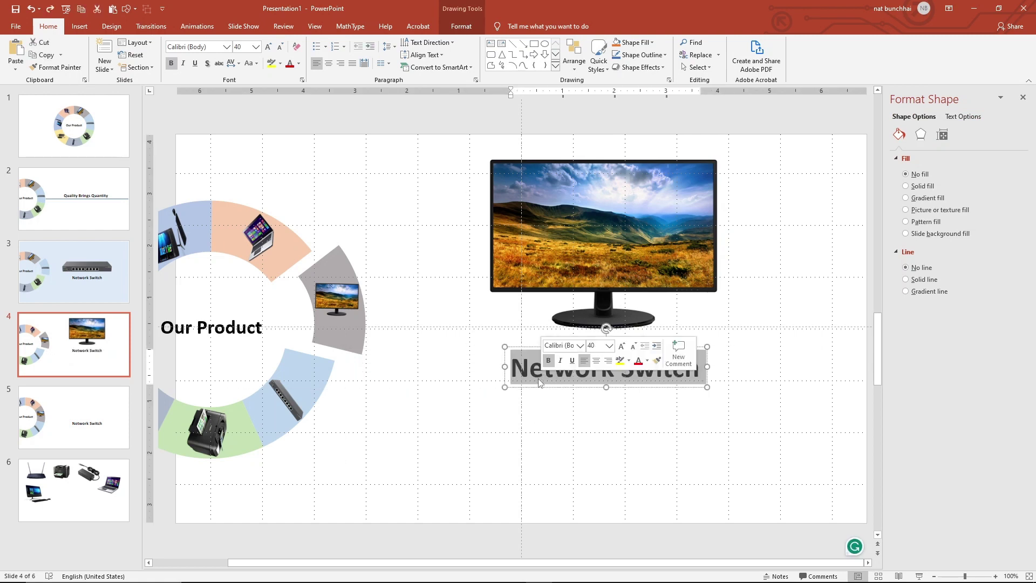
type("Monitor")
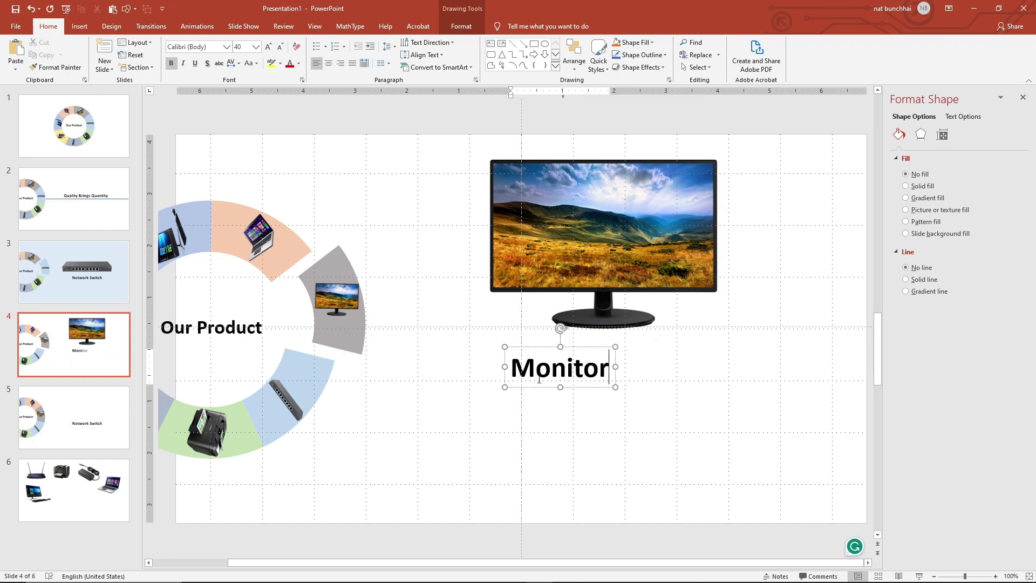
left_click_drag(592, 389, 636, 389)
left_click(659, 418)
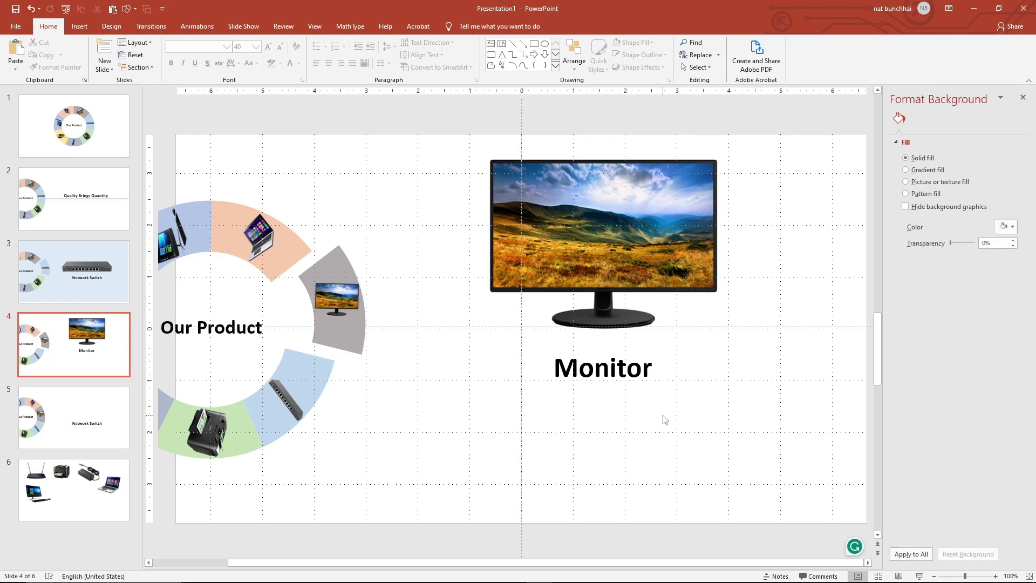
- Give slide 4 a light grey solid background fill, after briefly trying a darker grey
right_click(324, 435)
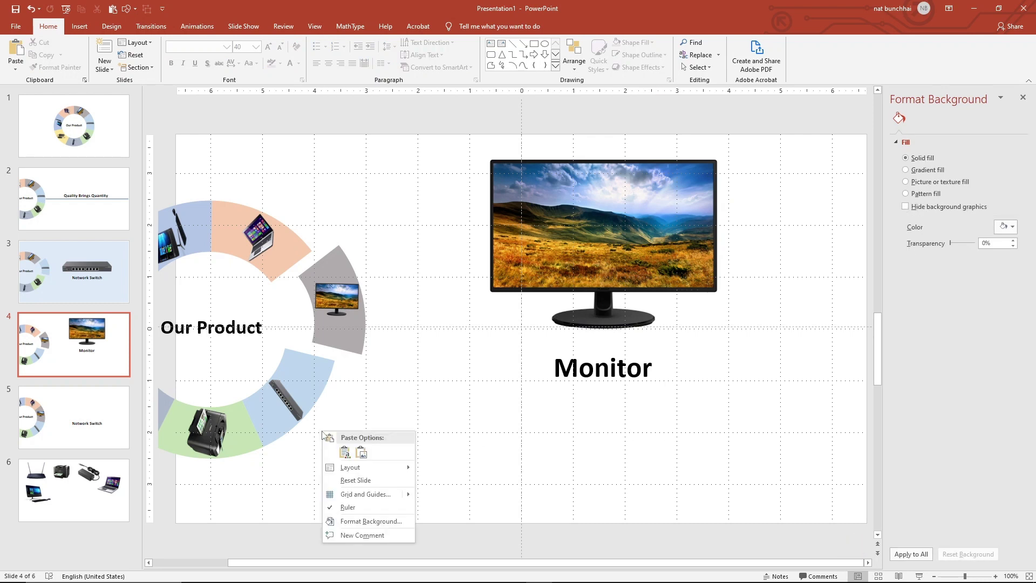
left_click(1012, 227)
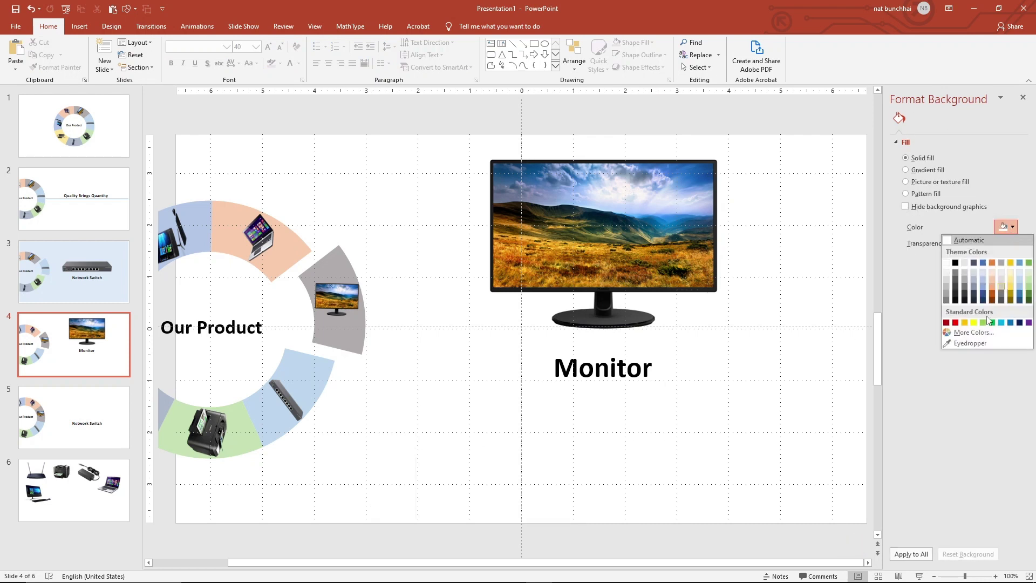
left_click(1002, 286)
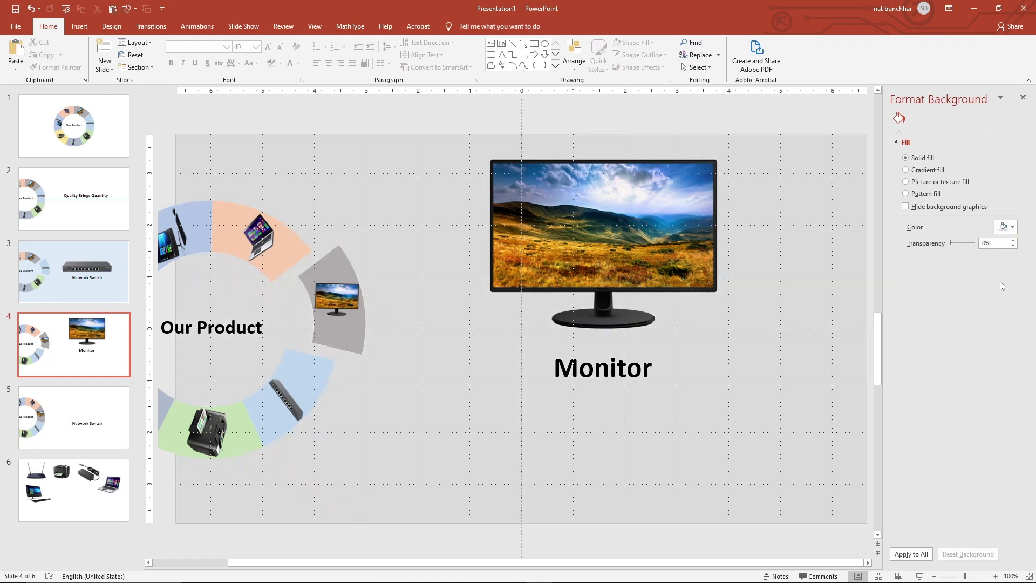
left_click(1007, 232)
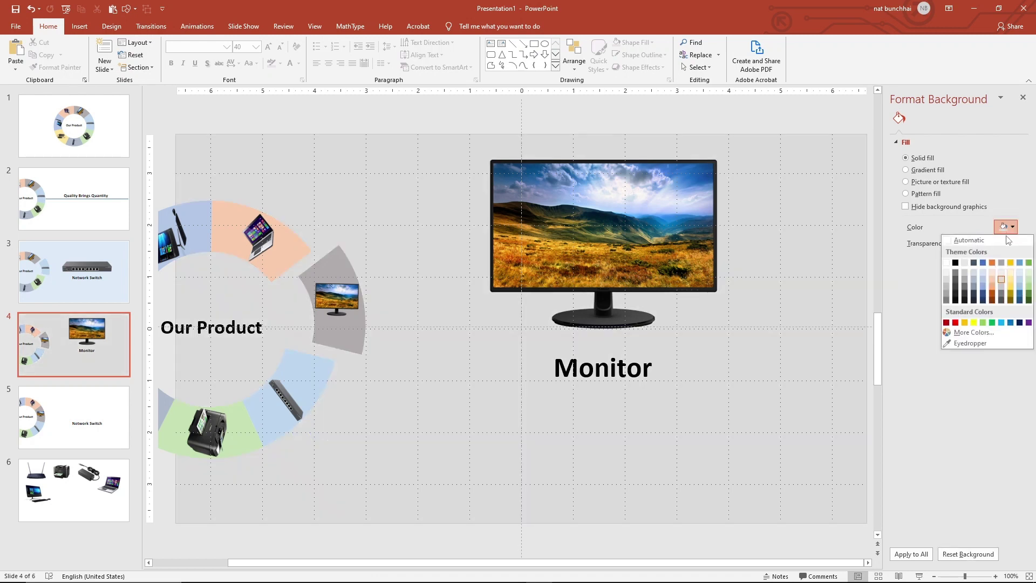
left_click(974, 280)
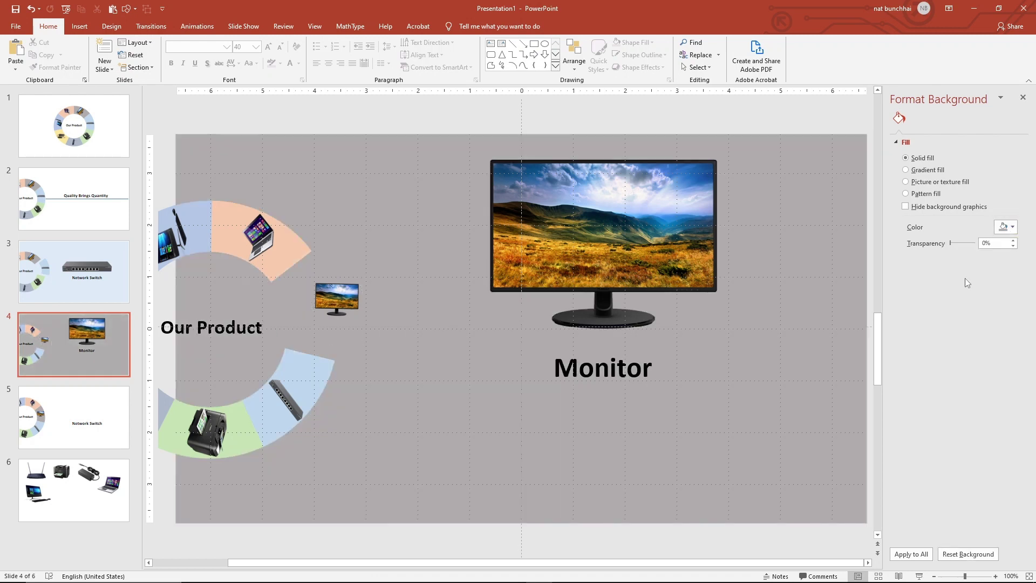
left_click(1013, 233)
left_click(966, 278)
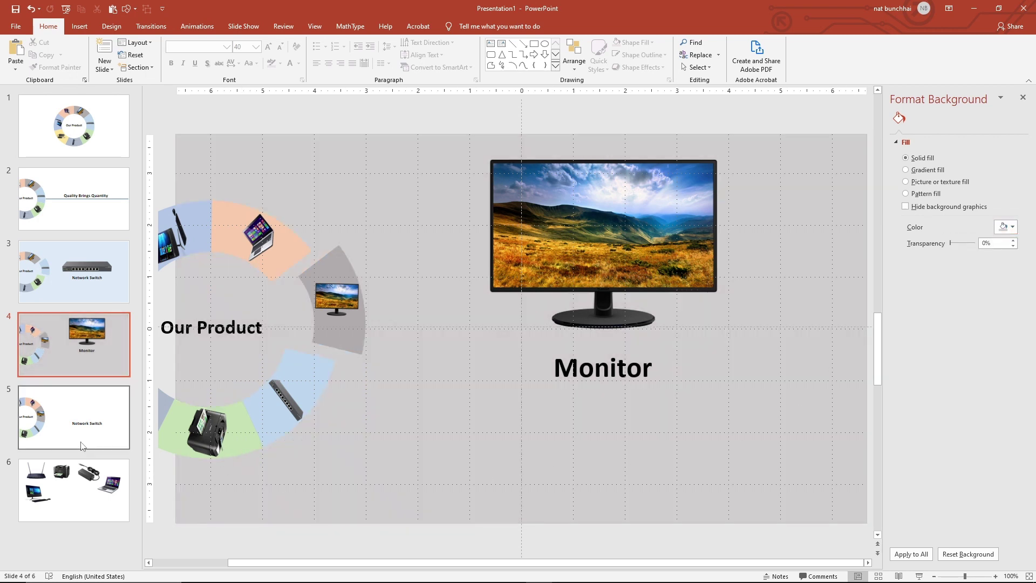
scroll(248, 444, "down", 1)
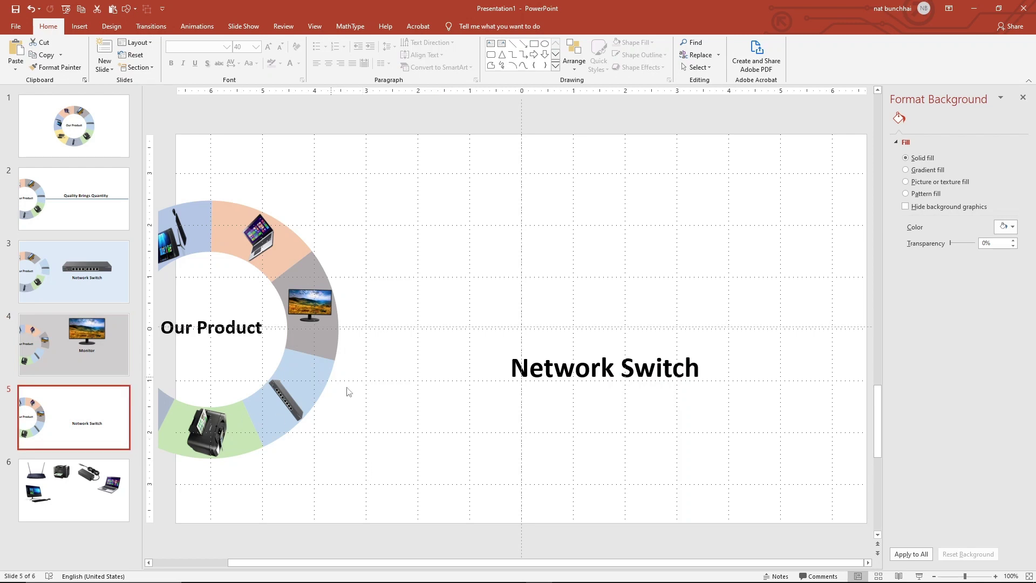
- Select all ring pieces on slide 5 except the Our Product label and group them
left_click_drag(458, 562, 342, 565)
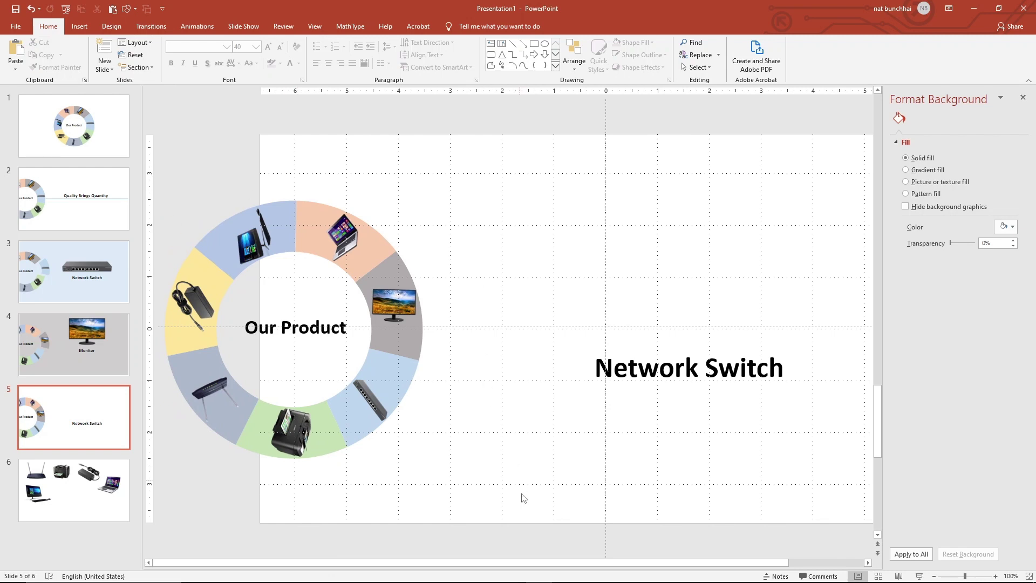
left_click_drag(520, 515, 157, 133)
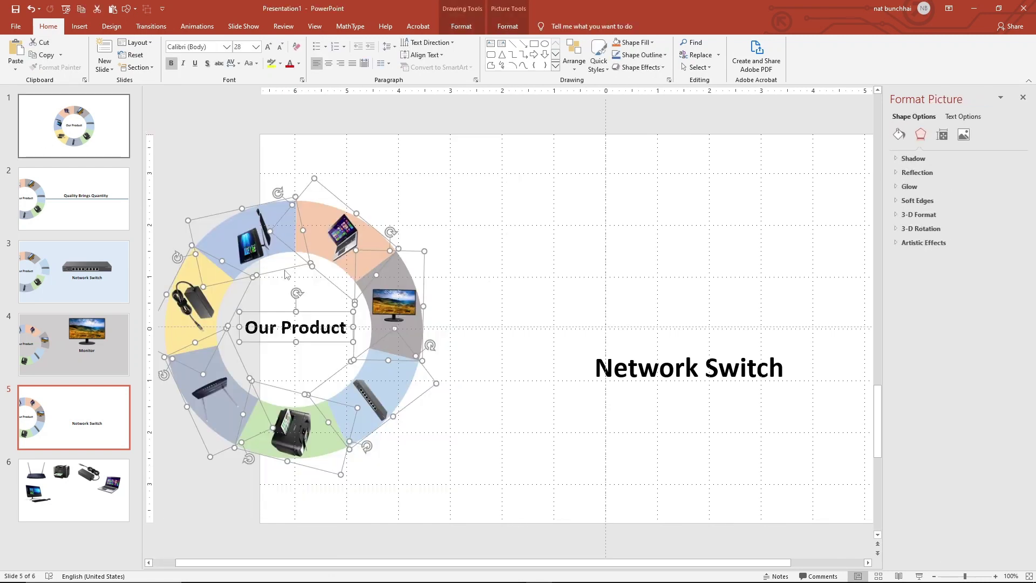
left_click(317, 317, "ctrl")
right_click(377, 269)
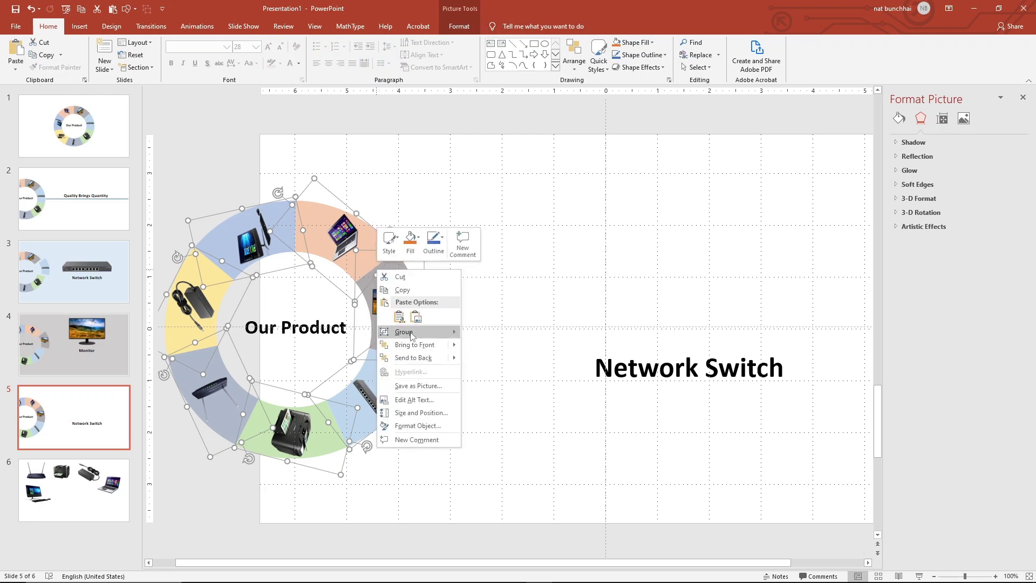
mouse_move(413, 332)
left_click(488, 331)
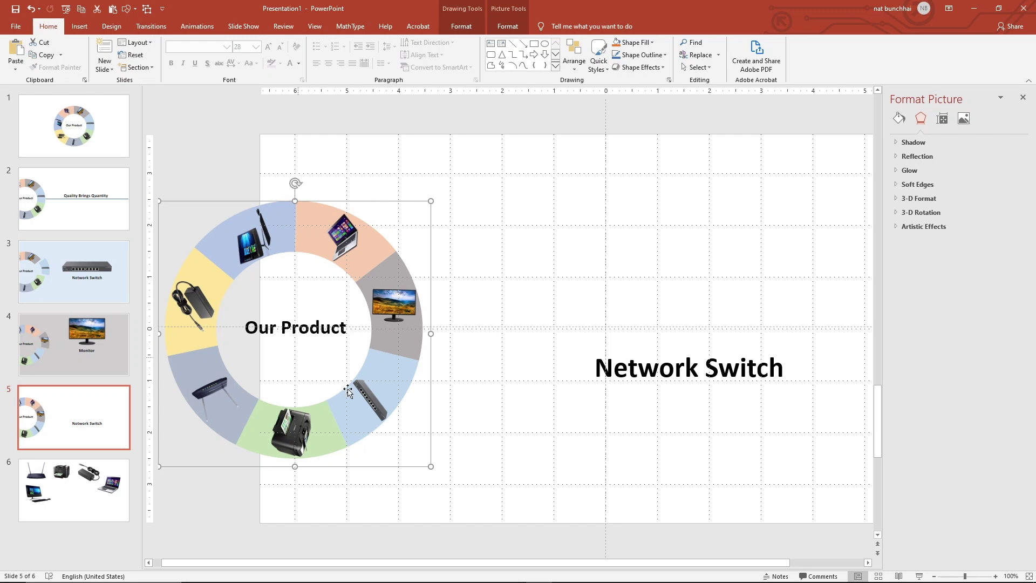
left_click(479, 454)
left_click(347, 424)
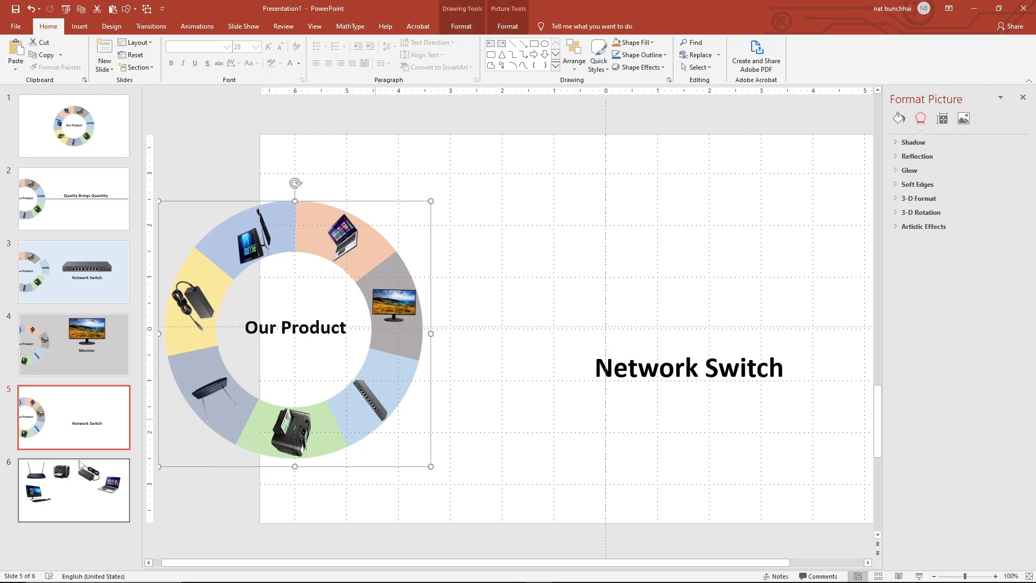
left_click(82, 412)
right_click(82, 410)
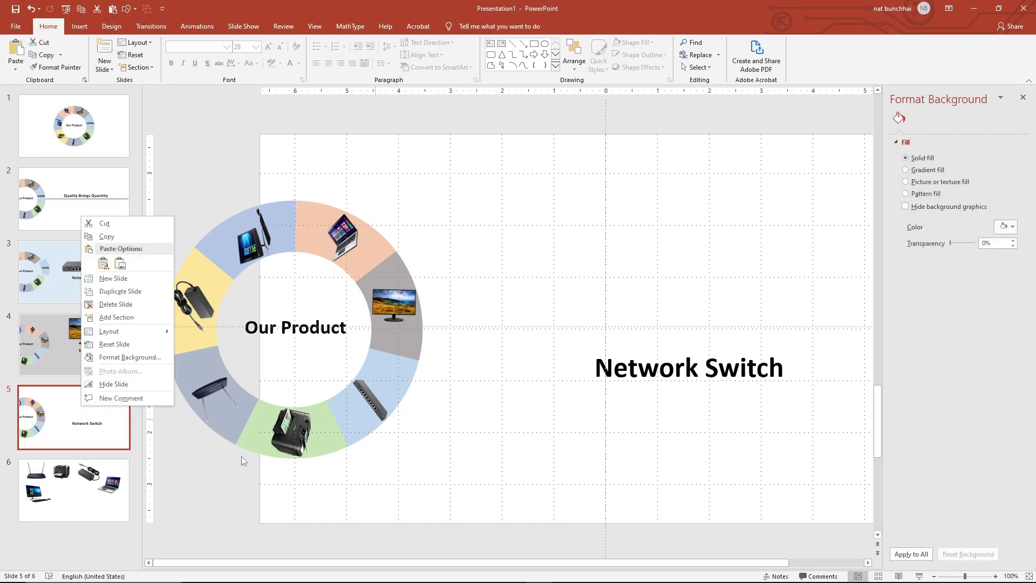
- Rotate slide 5's grouped ring about 45° clockwise so the laptop segment faces right
left_click(277, 427)
left_click(315, 243)
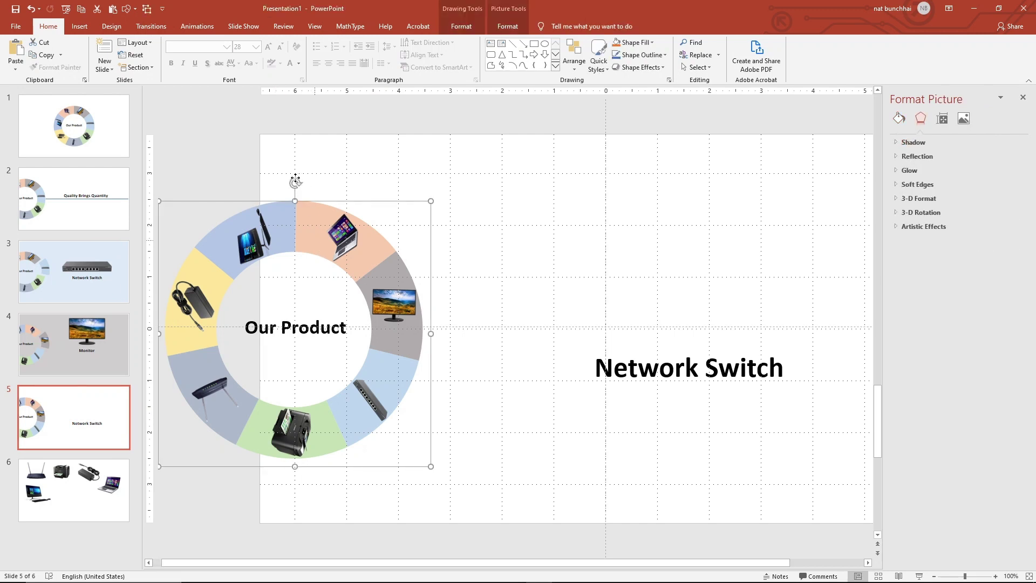
left_click_drag(294, 182, 393, 213)
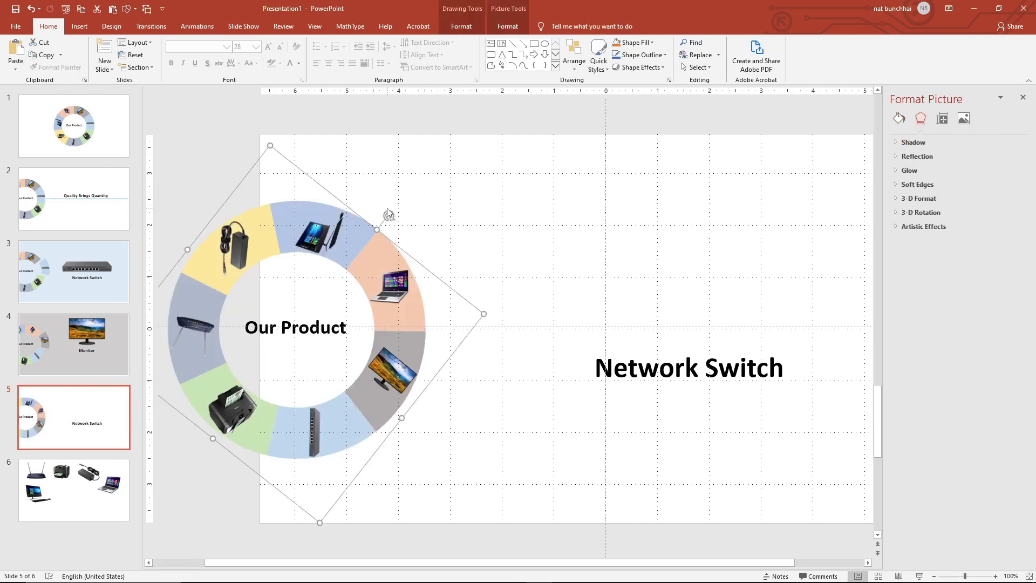
left_click_drag(391, 215, 414, 241)
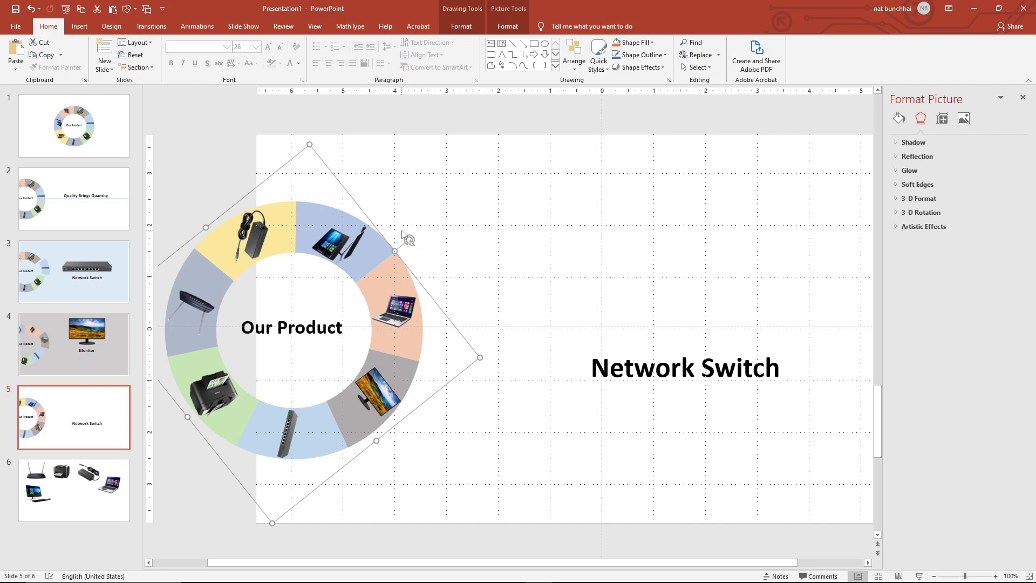
left_click_drag(402, 235, 402, 236)
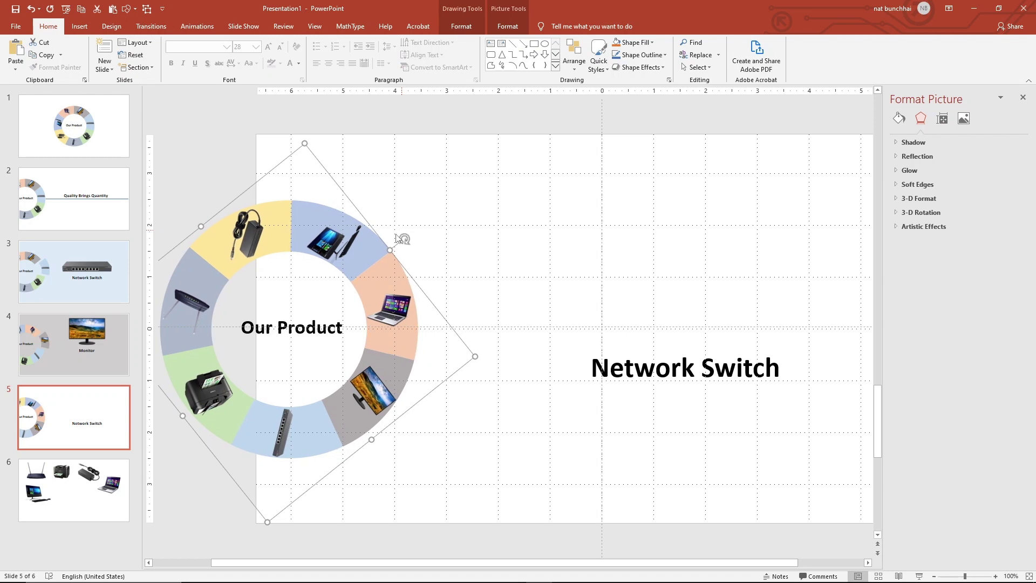
left_click(502, 264)
- Ungroup the rotated ring back into separate segments and pictures
left_click(388, 313)
right_click(399, 319)
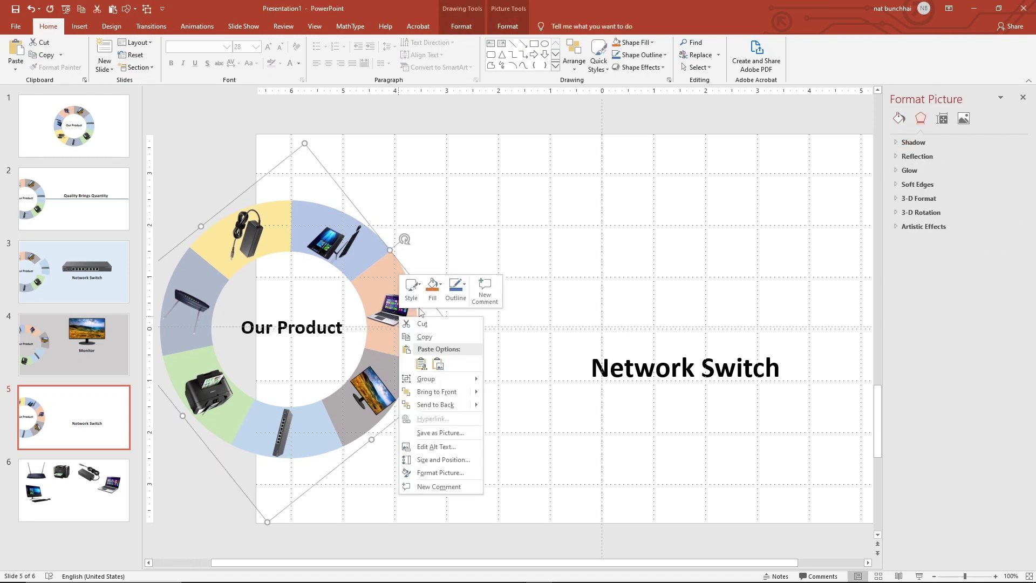
left_click(510, 408)
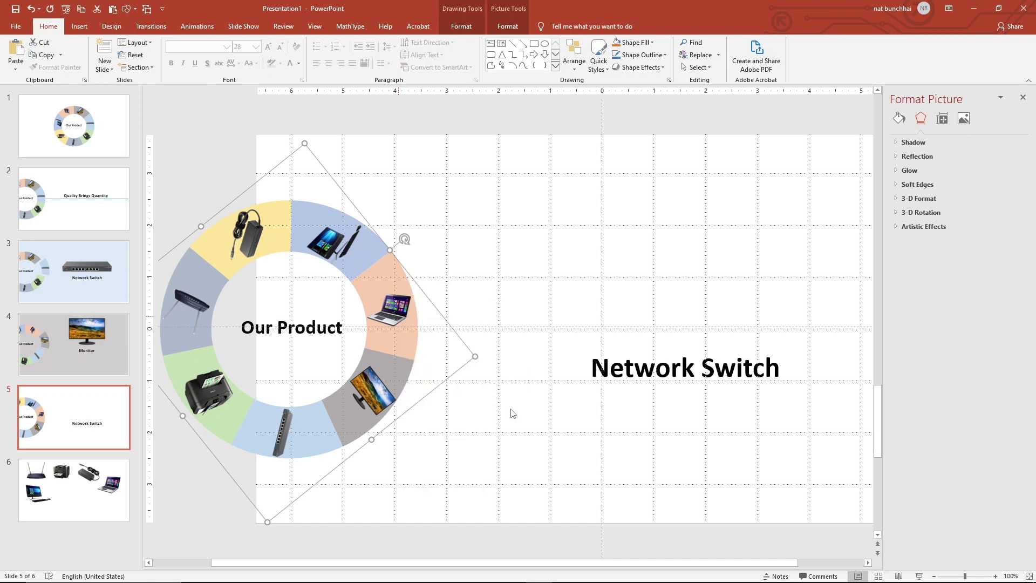
left_click(438, 487)
- Duplicate the Network Switch slide and pop the peach laptop segment out right and up
right_click(54, 428)
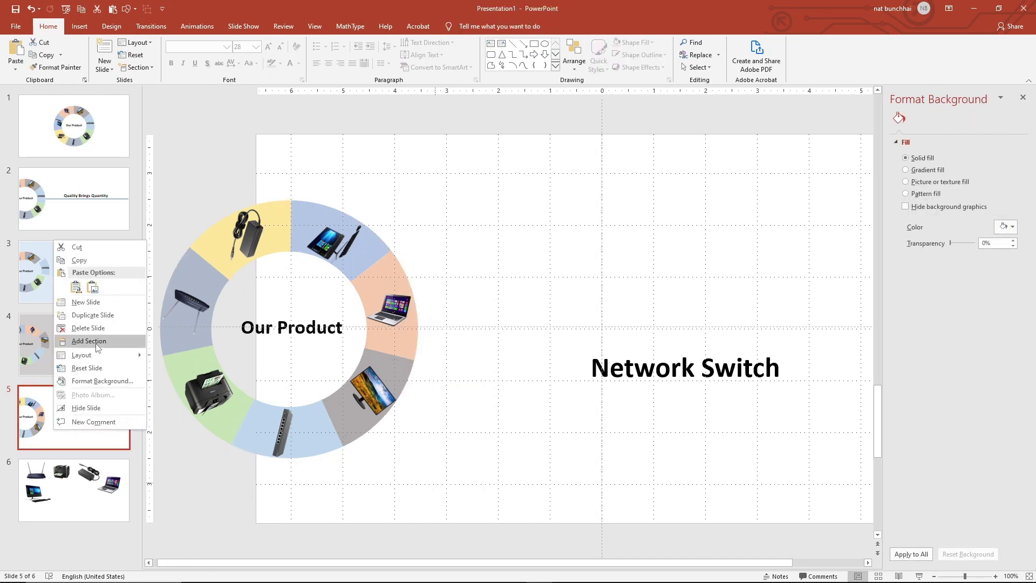
left_click(93, 315)
left_click(91, 411)
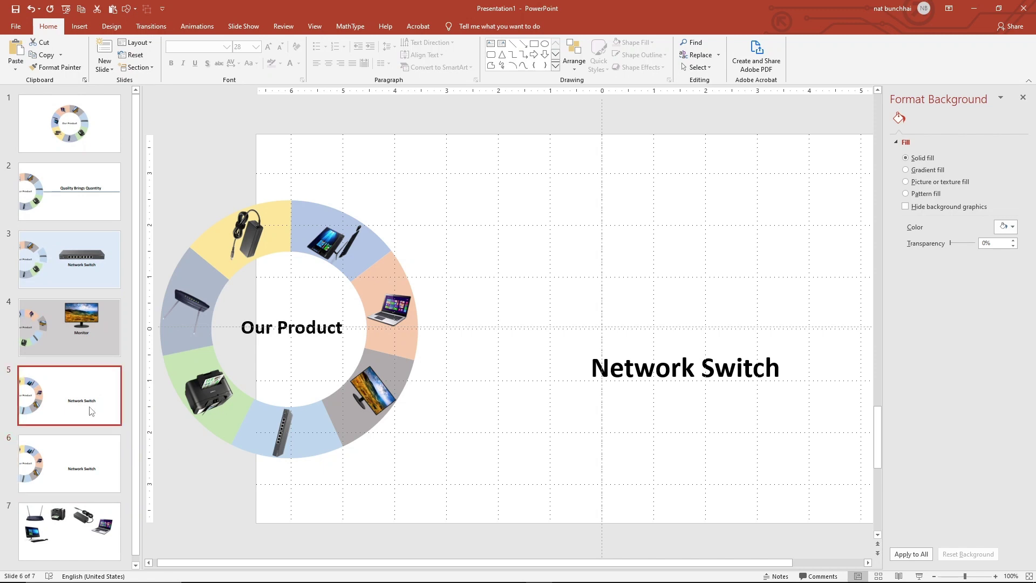
left_click(395, 318)
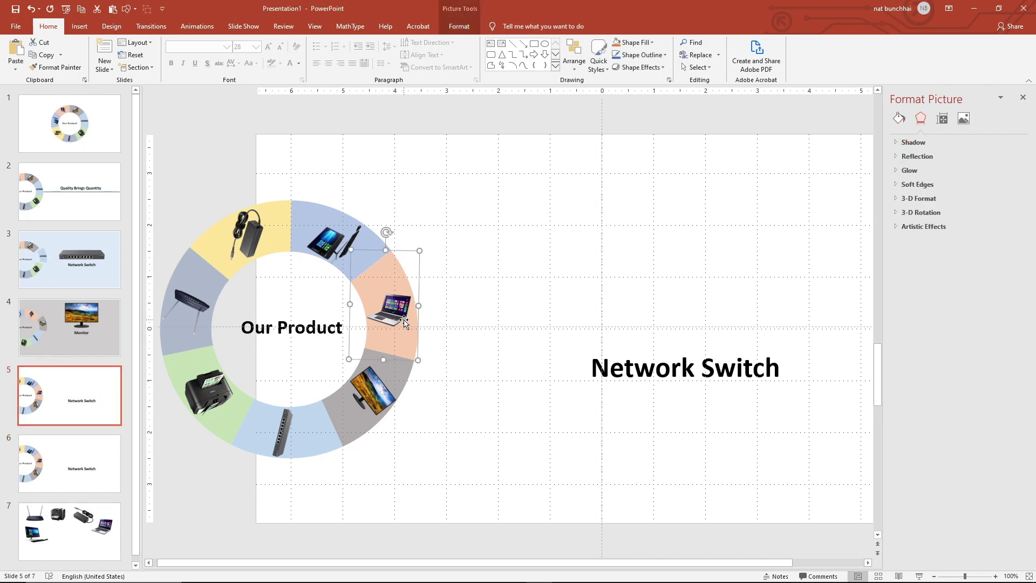
key("Right")
key("Right")
key("Right")
key("Right")
key("Right")
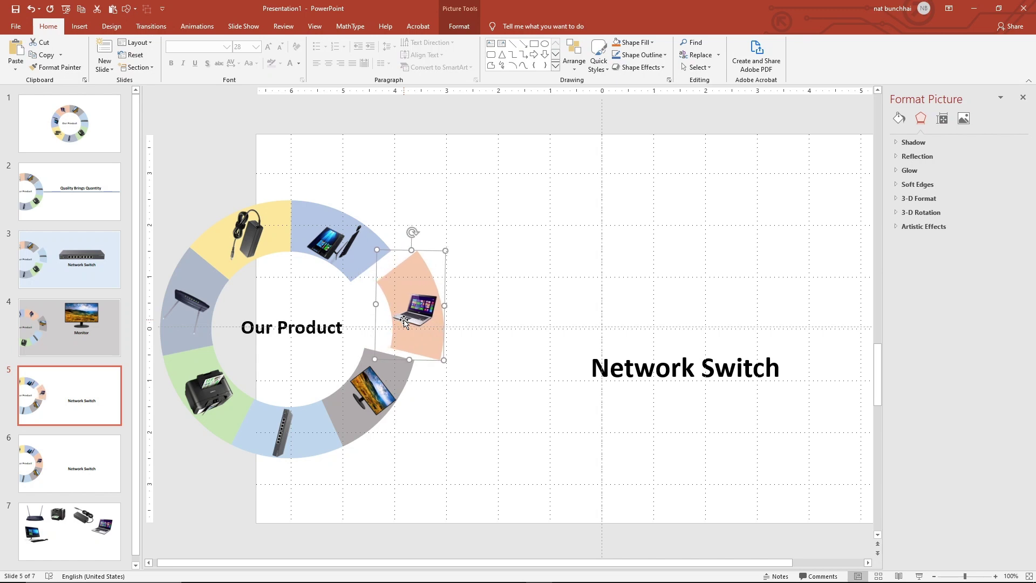
key("Up")
key("ctrl+Right")
key("ctrl+Right")
key("ctrl+Right")
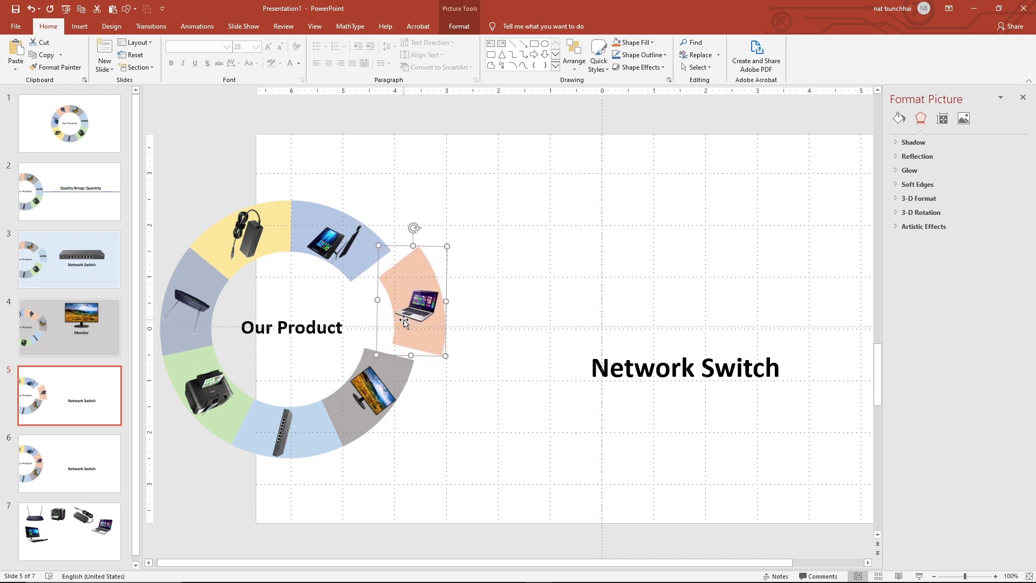
key("ctrl+Up")
key("ctrl+Up")
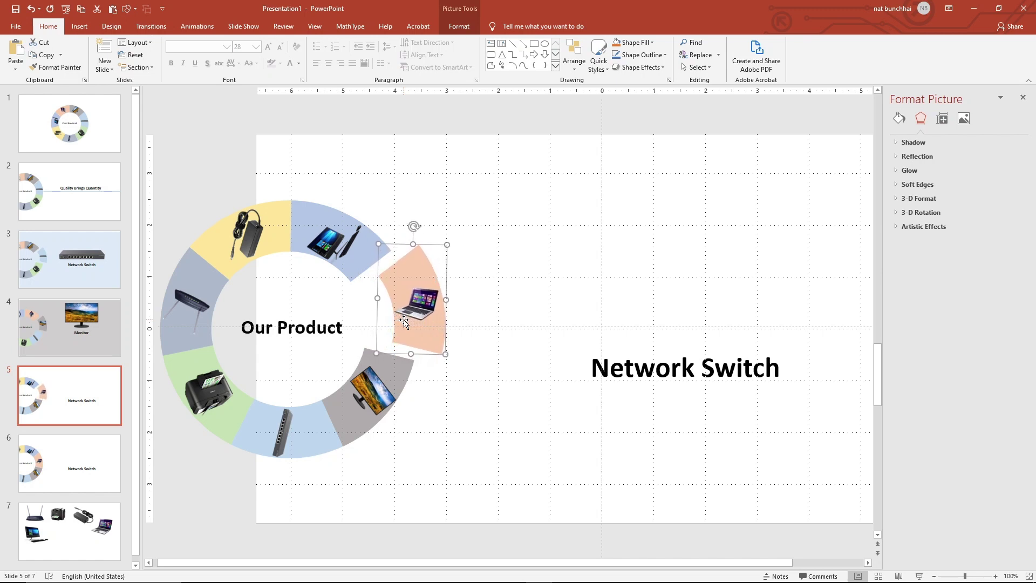
- Change the label text from Network Switch to 'Laptop'
left_click(703, 377)
left_click_drag(703, 376, 577, 373)
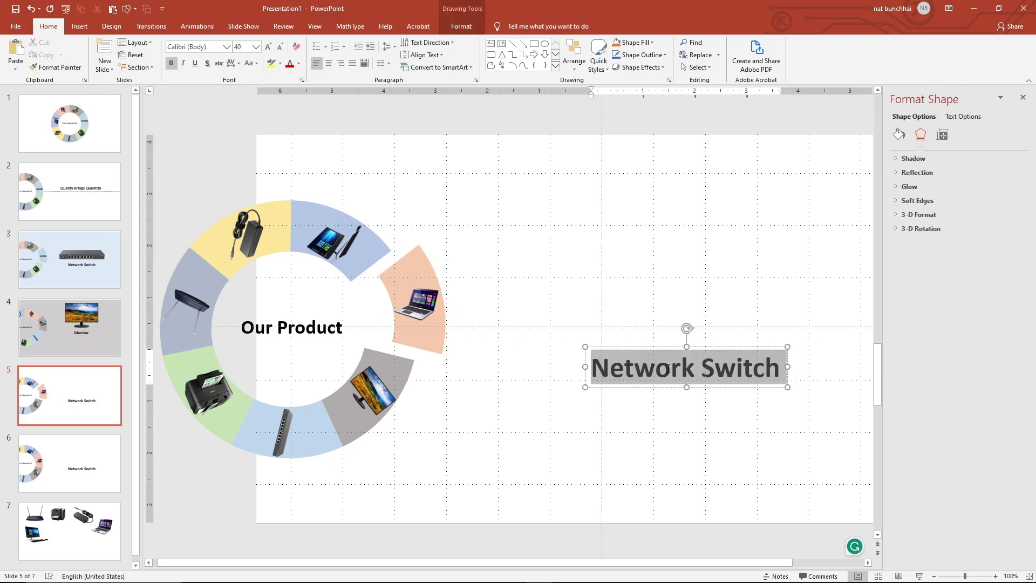
type("Lap")
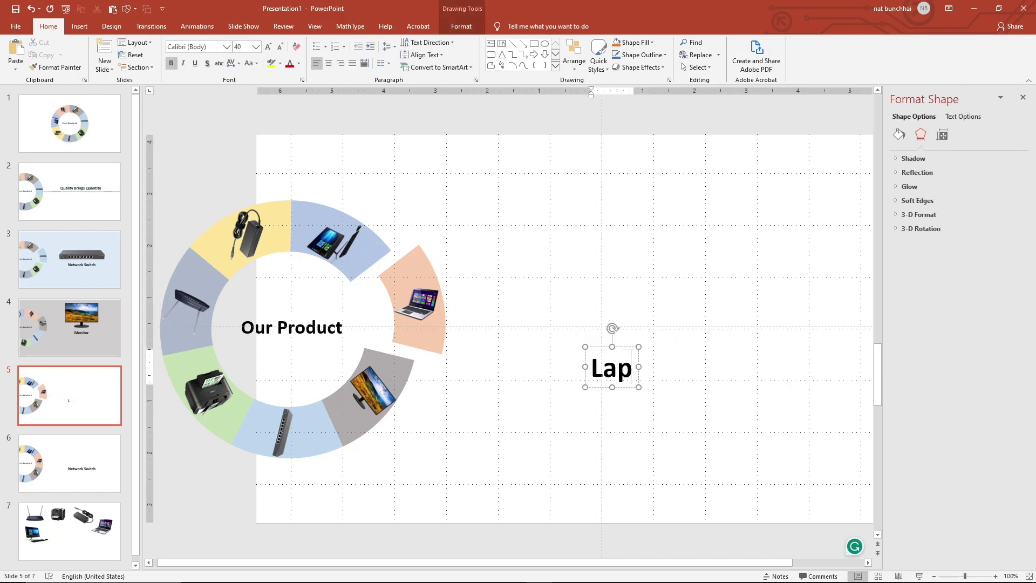
type("top")
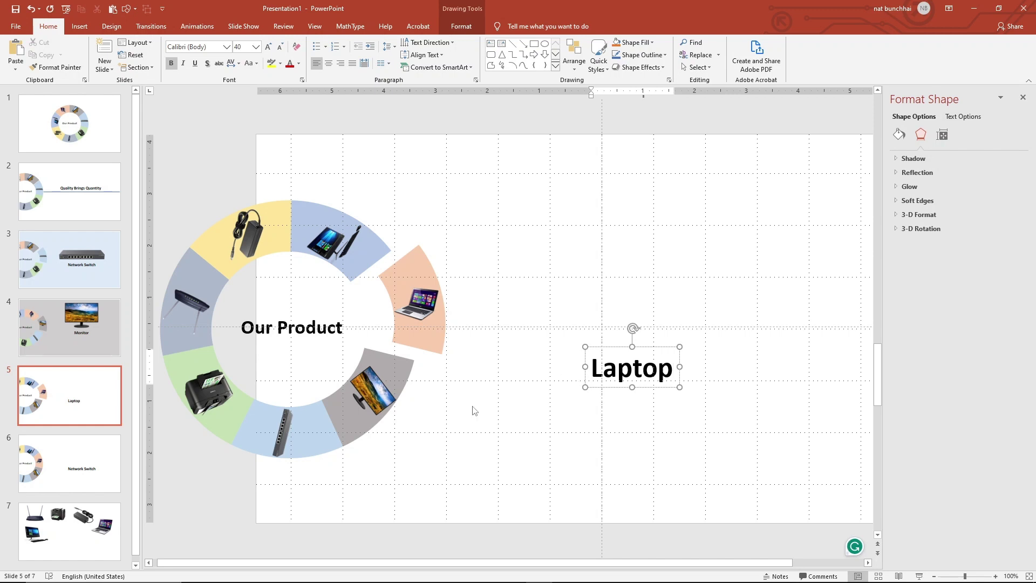
left_click(69, 531)
- Move the laptop photo from the product photos slide onto the Laptop slide
left_click(778, 304)
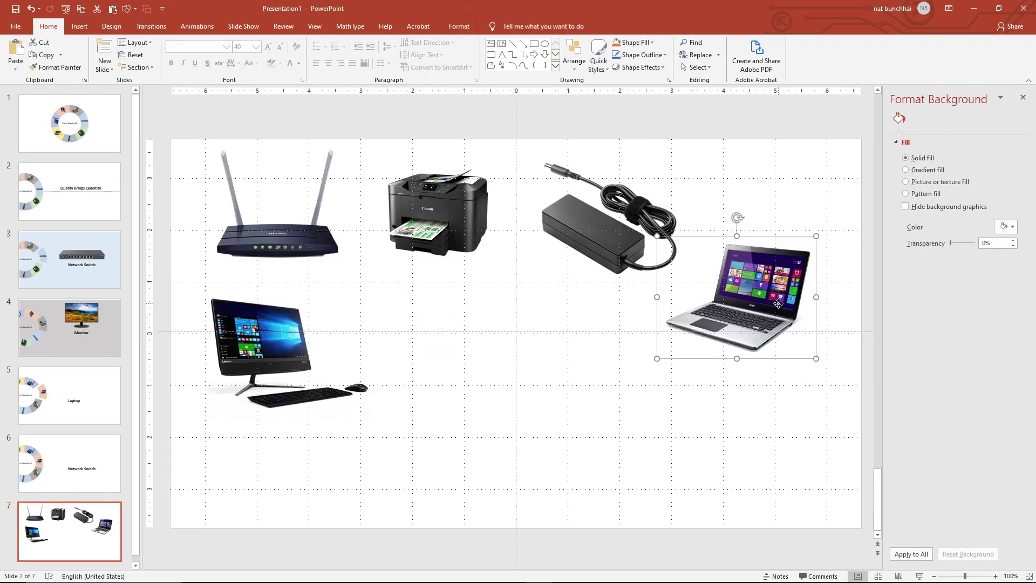
key("Delete")
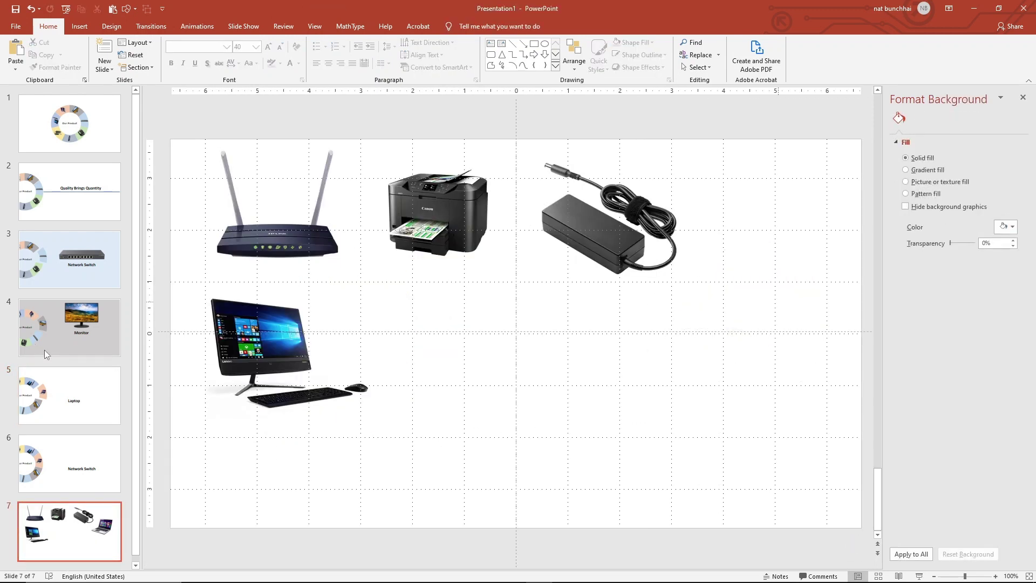
left_click(48, 389)
key("ctrl+v")
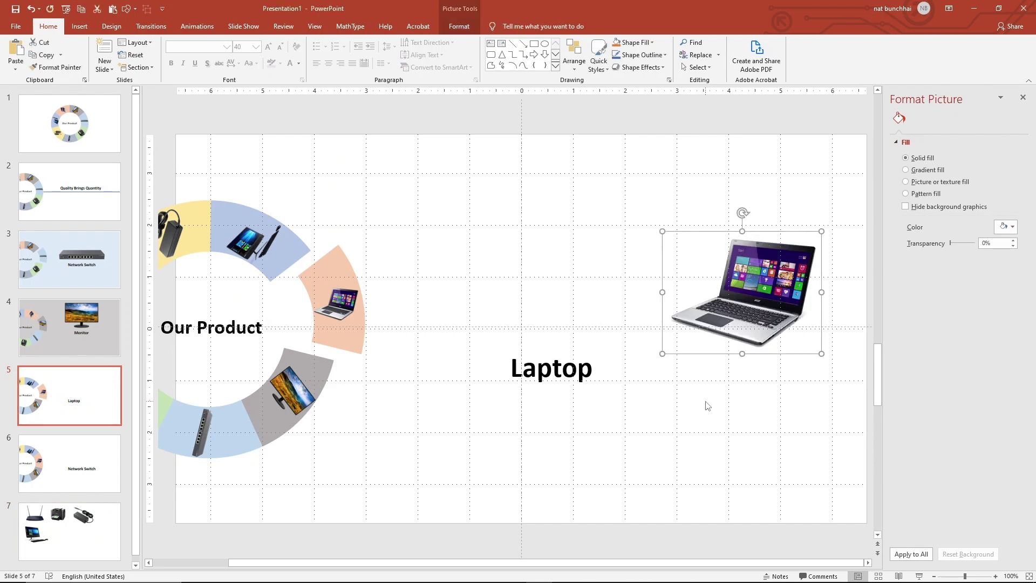
- Enlarge the laptop photo and centre it above the Laptop label, aligning the label beneath
left_click_drag(701, 332, 533, 297)
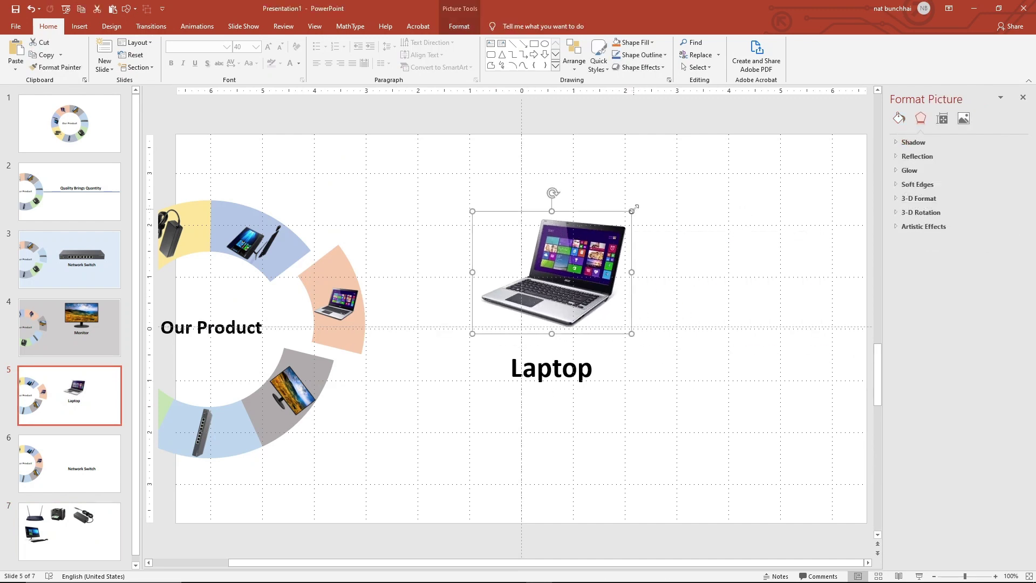
left_click_drag(634, 210, 729, 178)
left_click_drag(681, 233, 670, 242)
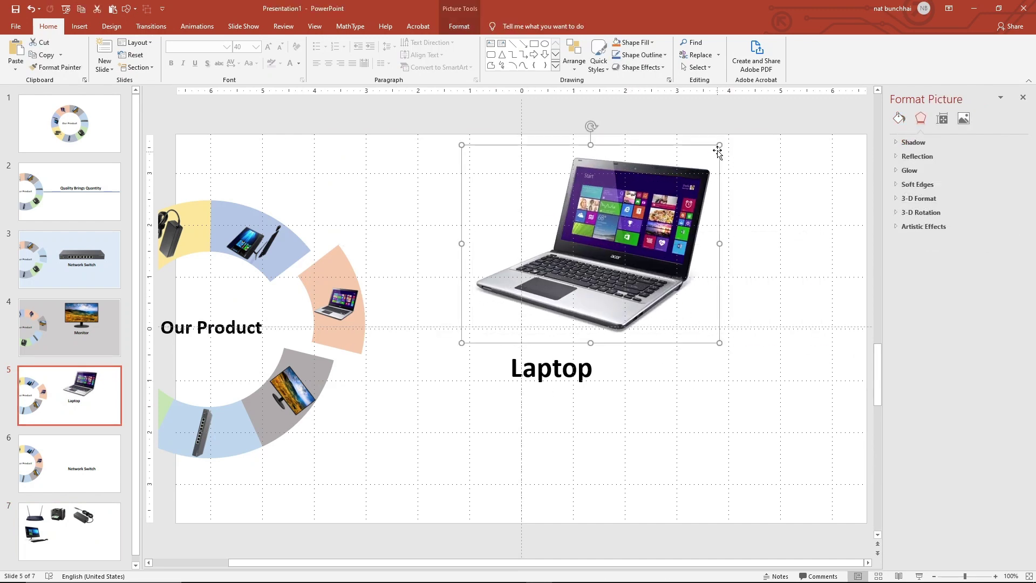
left_click_drag(721, 146, 695, 172)
left_click_drag(615, 254, 616, 269)
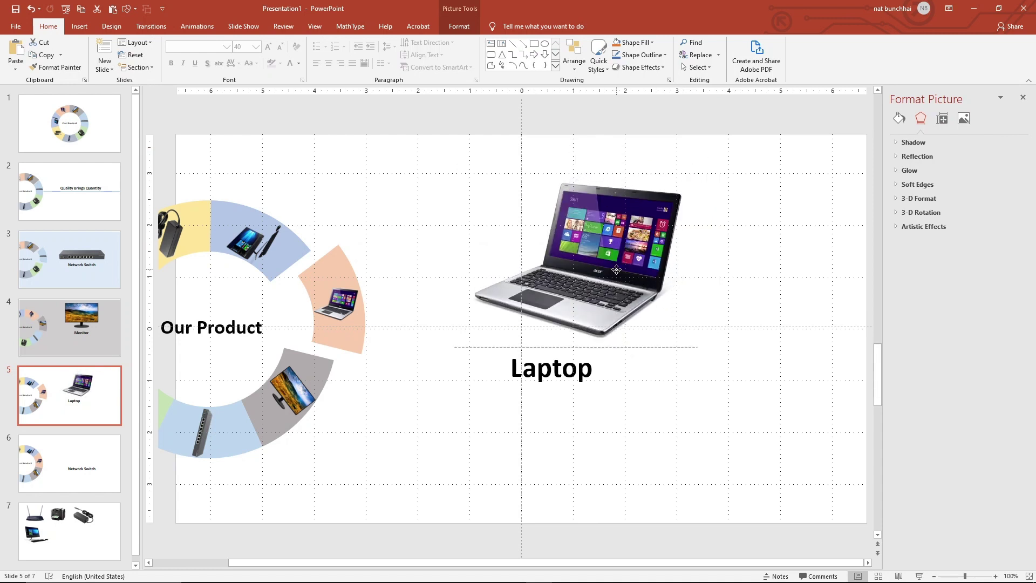
left_click(572, 385)
left_click_drag(576, 387, 597, 389)
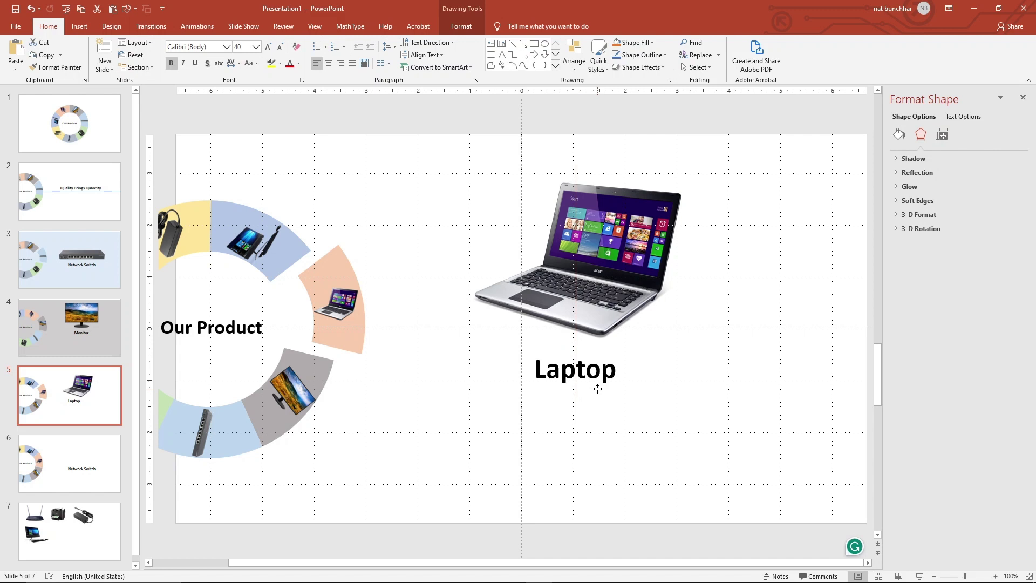
left_click(651, 429)
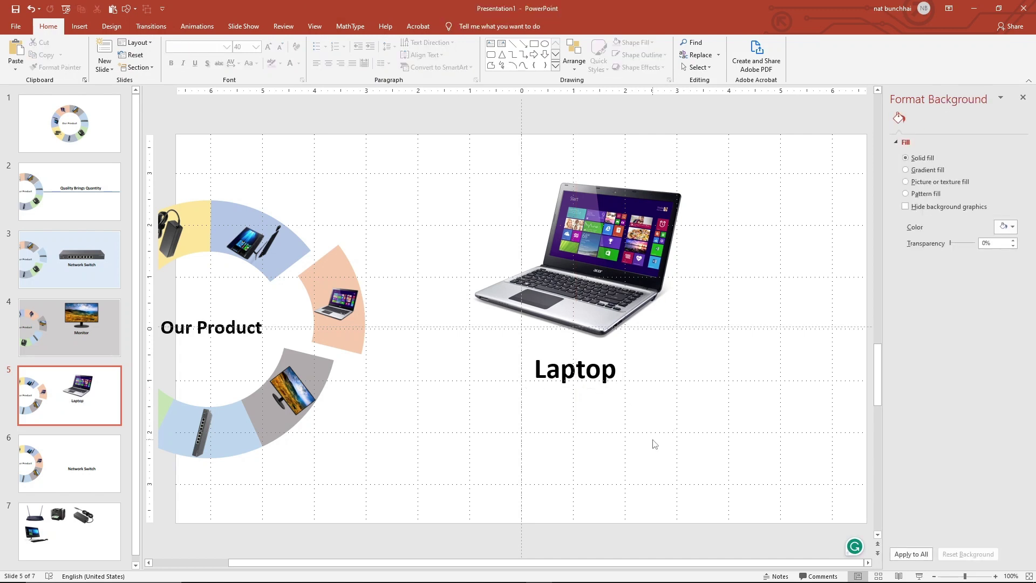
left_click_drag(565, 167, 575, 163)
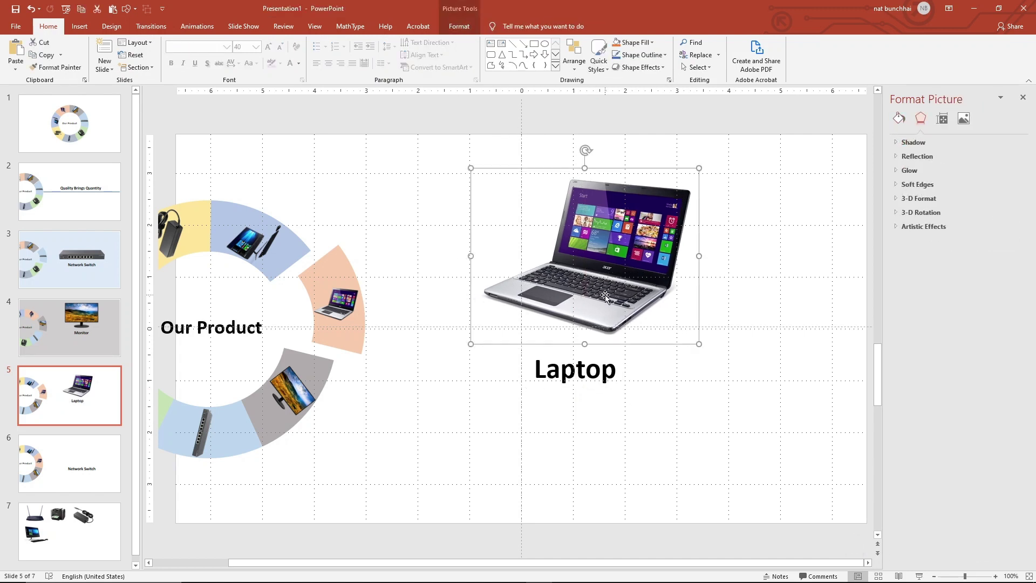
left_click(769, 433)
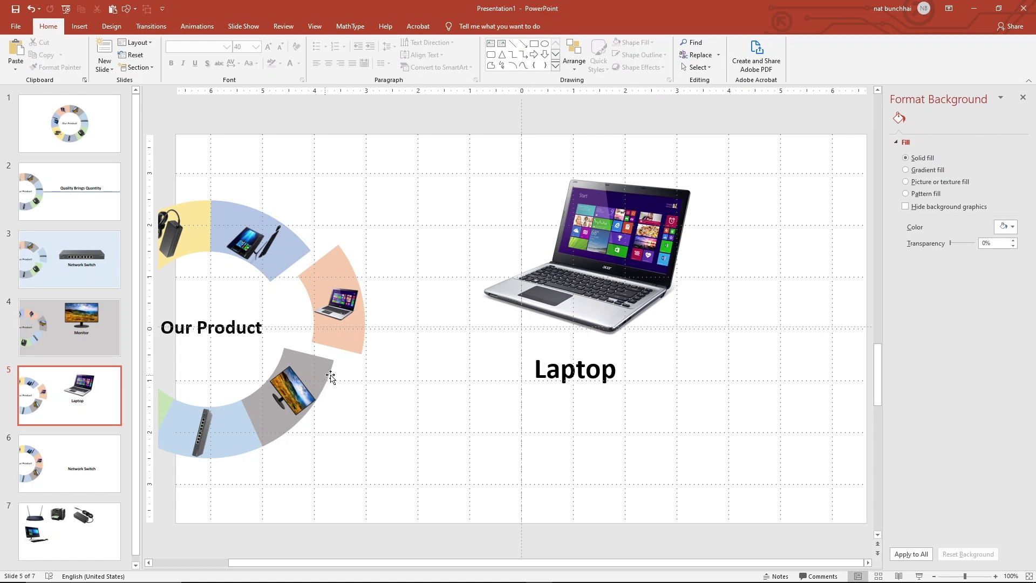
- Give the Laptop slide a peach solid background fill
right_click(384, 429)
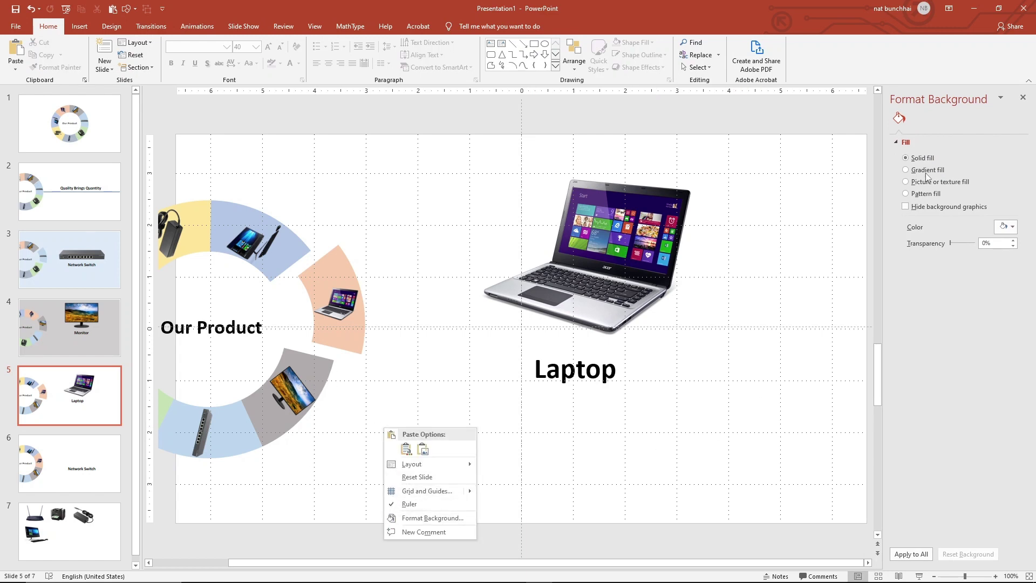
left_click(1005, 231)
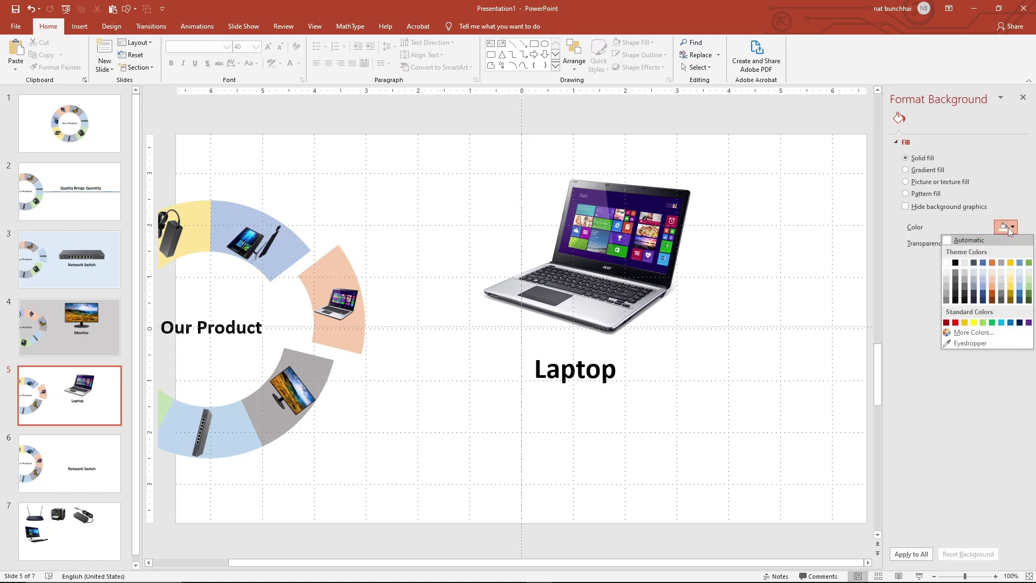
left_click(996, 277)
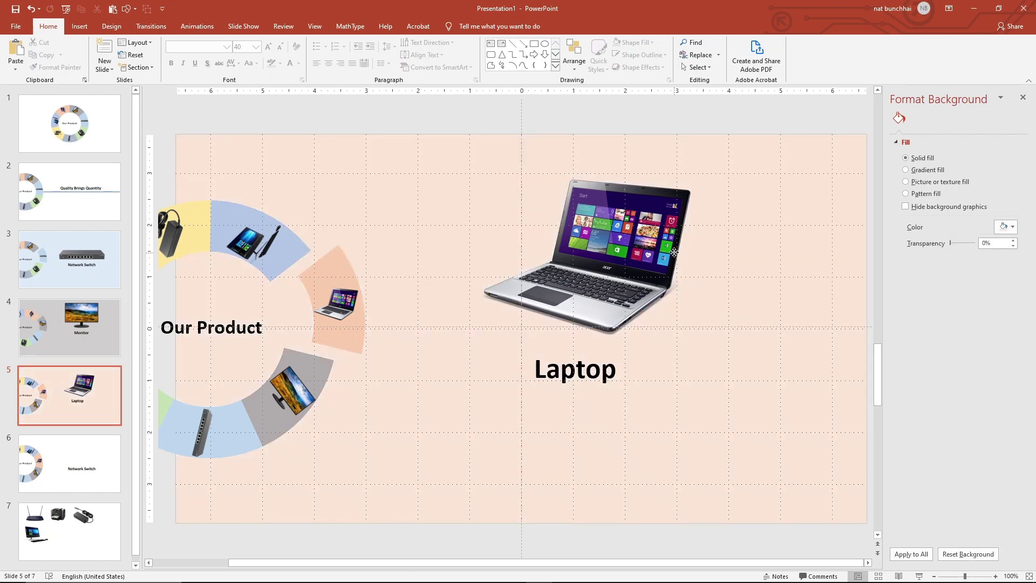
- Enlarge the laptop photo and shift it slightly left and down
left_click(691, 189)
left_click_drag(700, 167, 747, 131)
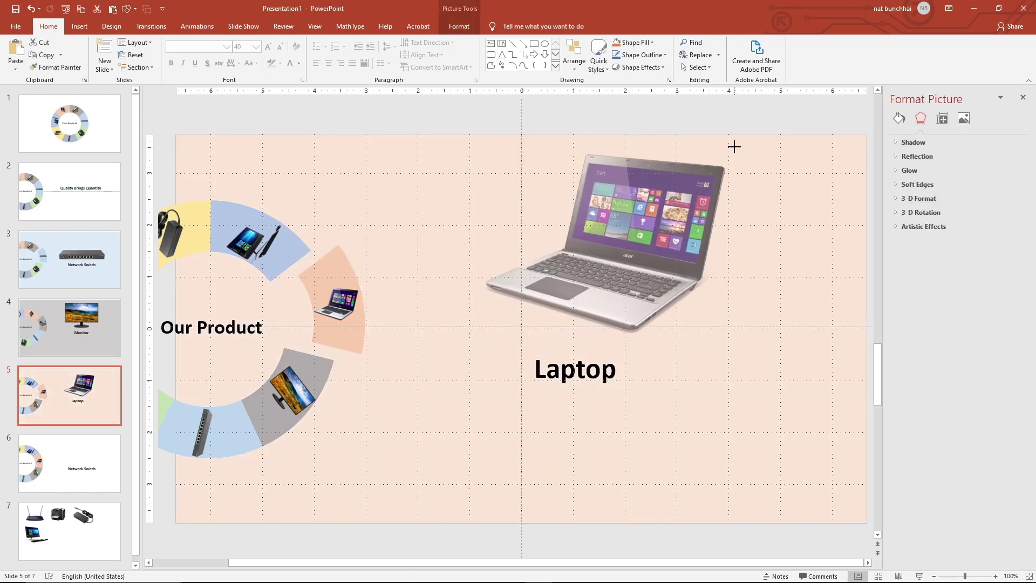
left_click_drag(679, 210, 649, 221)
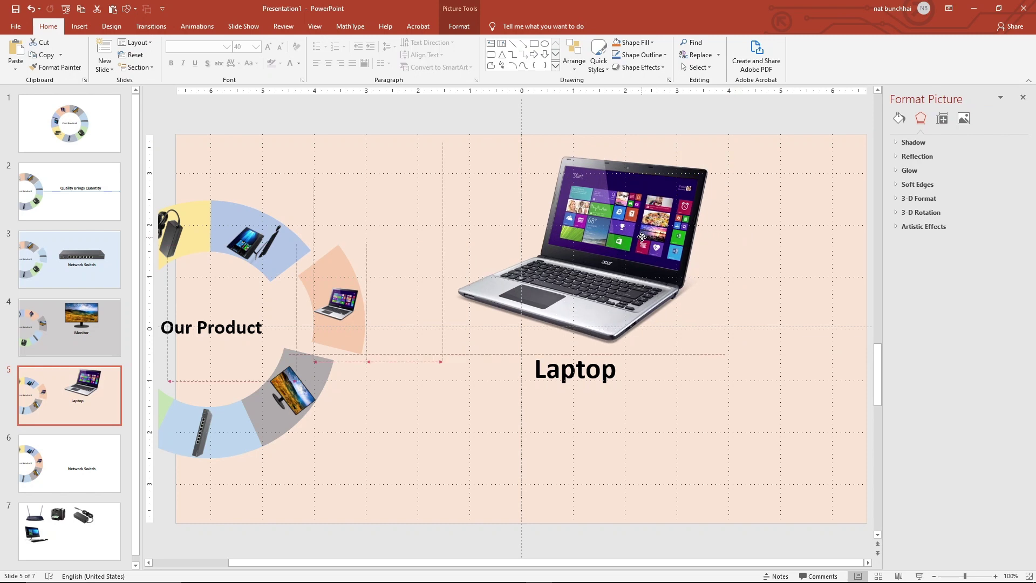
left_click(795, 445)
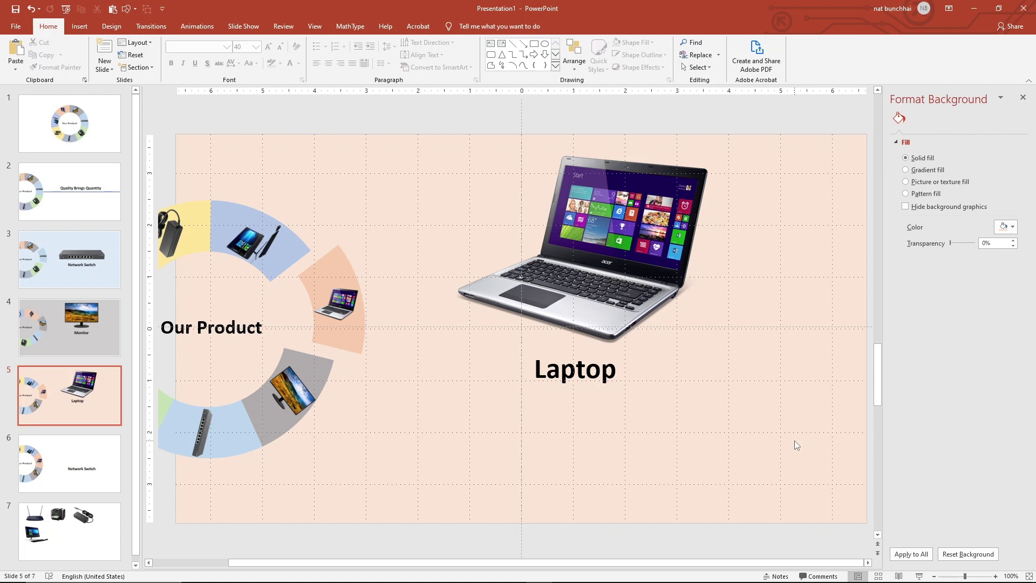
left_click(114, 467)
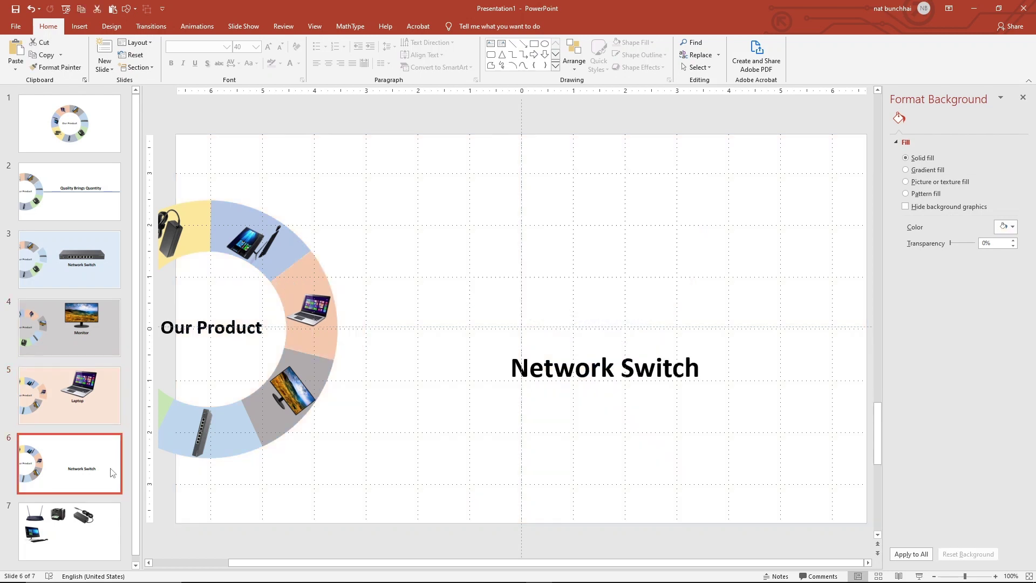
- Group all ring pieces on slide 6, excluding the Our Product text
left_click(306, 366)
left_click(378, 440)
mouse_move(402, 505)
left_mouse_down()
mouse_move(99, 207)
mouse_move(100, 148)
left_mouse_up()
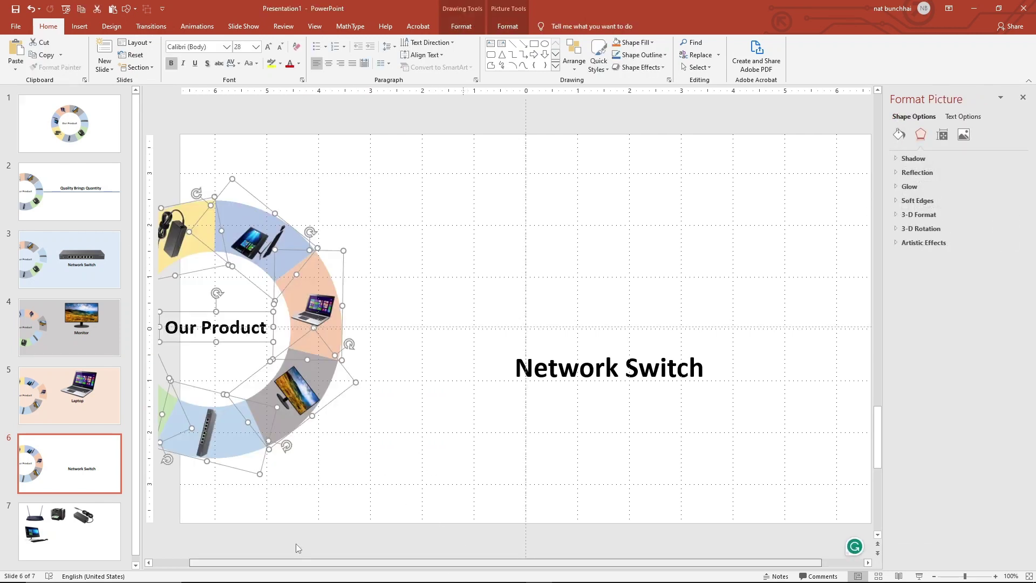
scroll(296, 548, "left", 3)
left_click(573, 508)
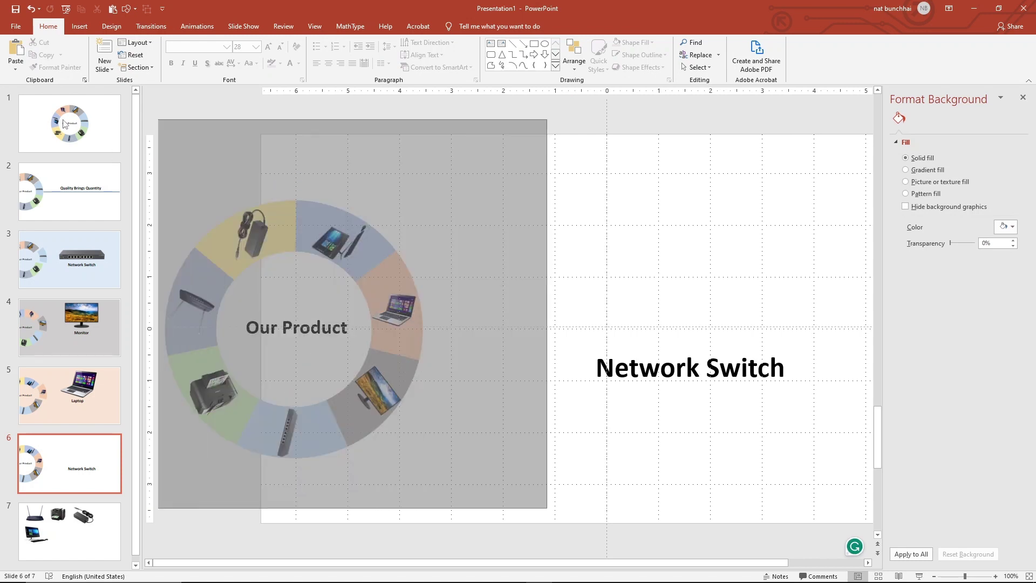
left_click_drag(547, 508, 157, 120)
left_click(285, 314, "shift")
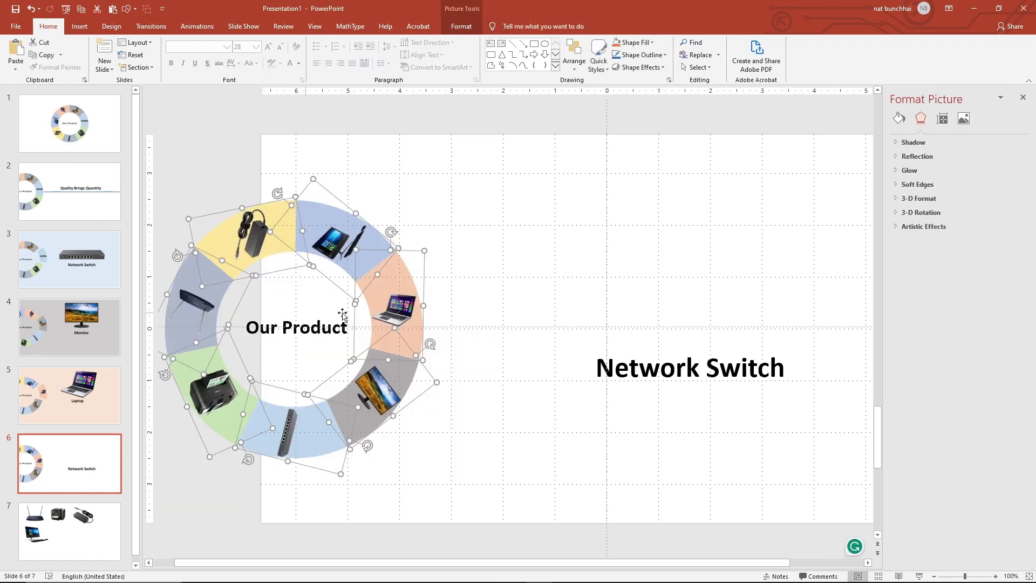
right_click(363, 260)
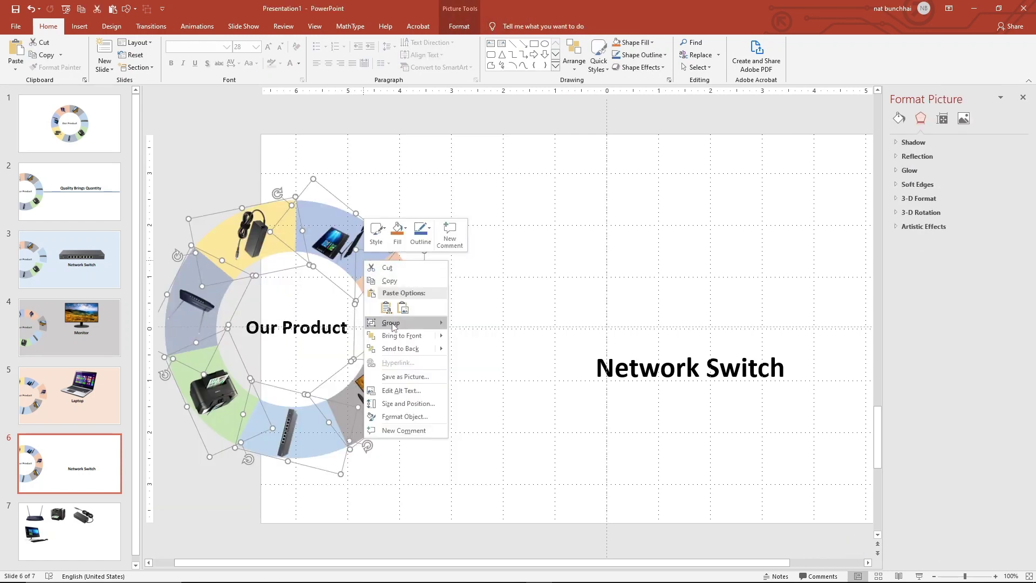
left_click(471, 326)
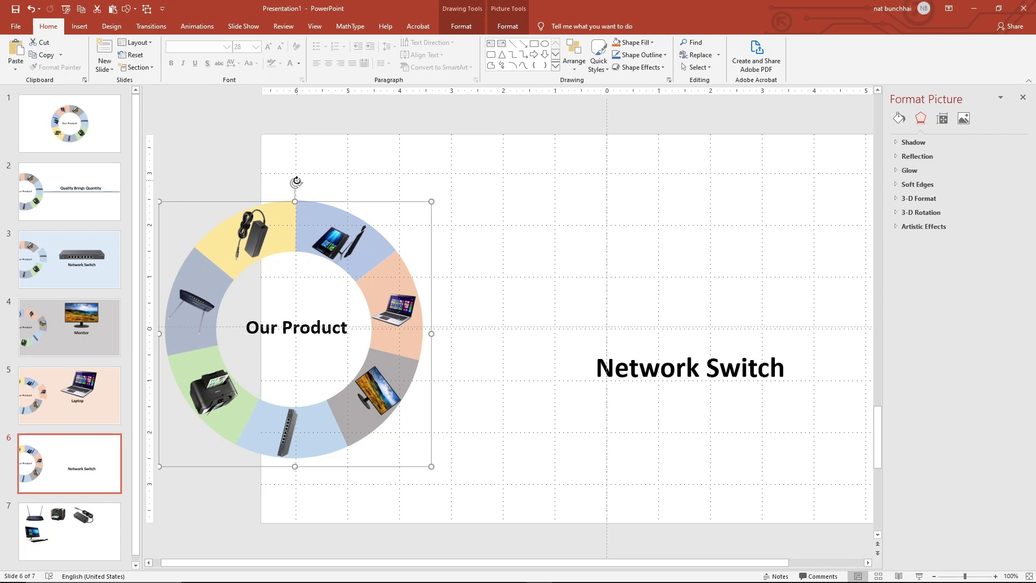
- Rotate the ring so the all-in-one computer segment sits at right, then ungroup it
left_click_drag(296, 181, 445, 257)
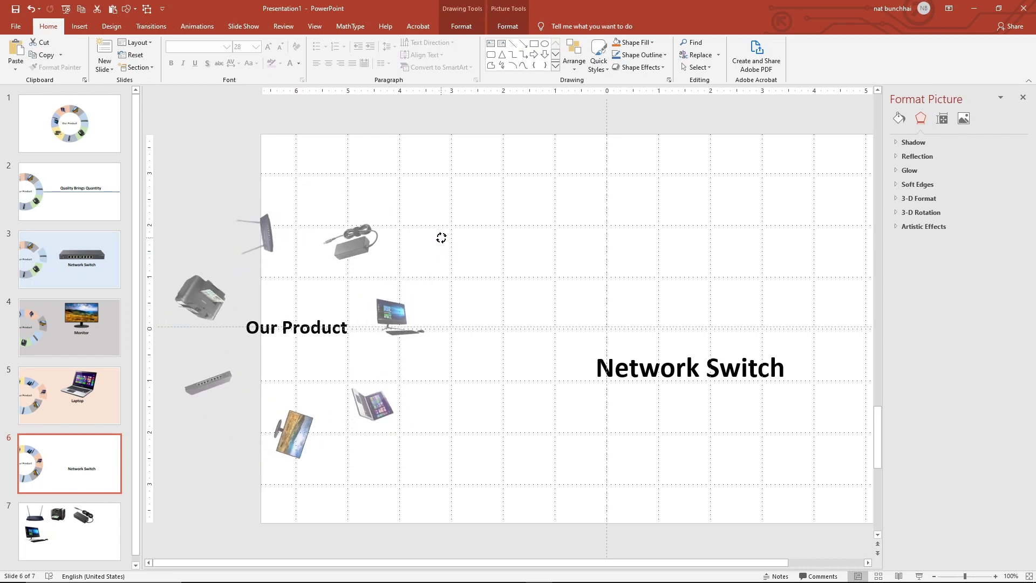
mouse_move(446, 258)
left_mouse_down()
mouse_move(440, 238)
mouse_move(412, 241)
left_mouse_up()
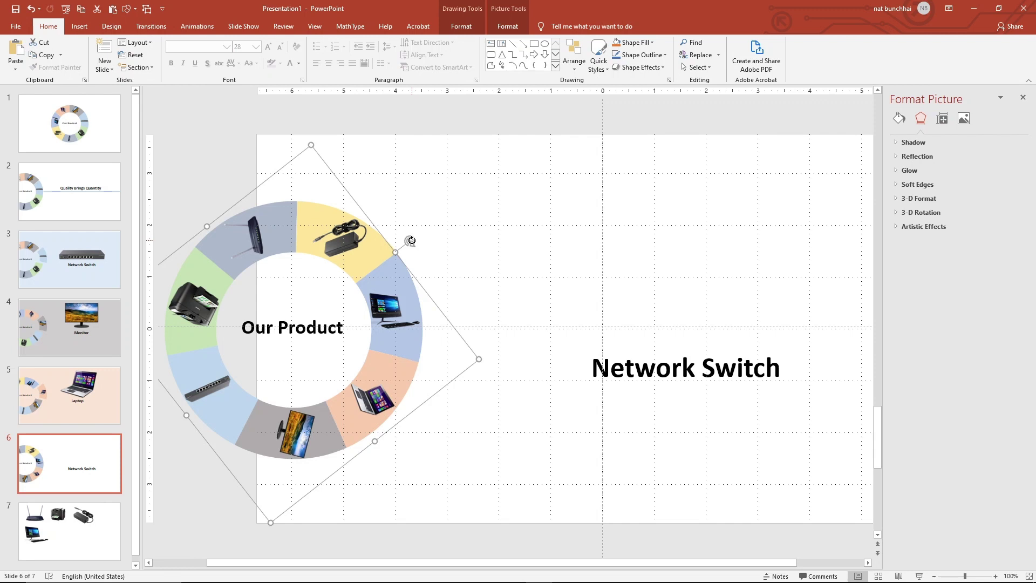
left_click_drag(410, 241, 410, 239)
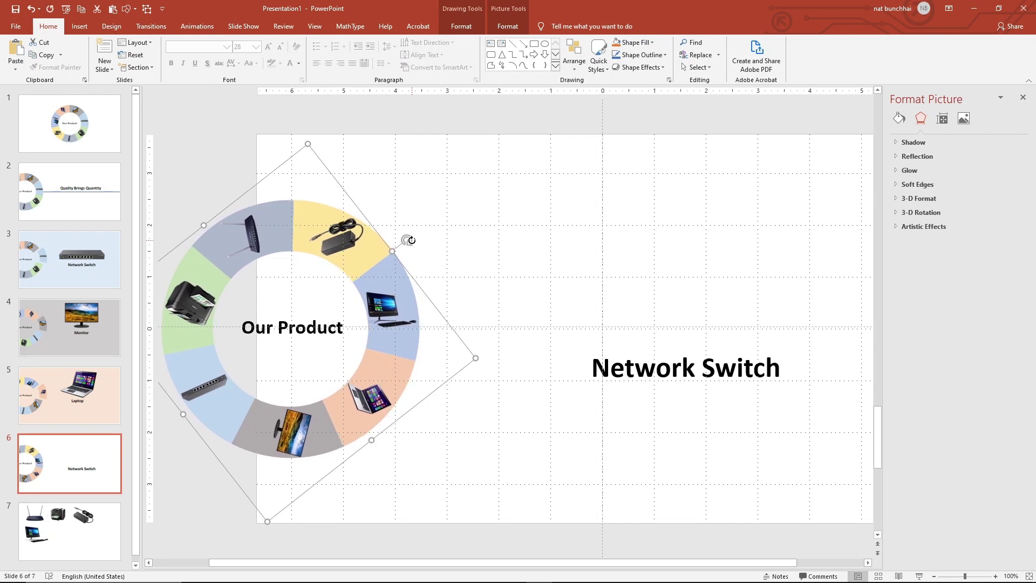
right_click(390, 266)
mouse_move(429, 329)
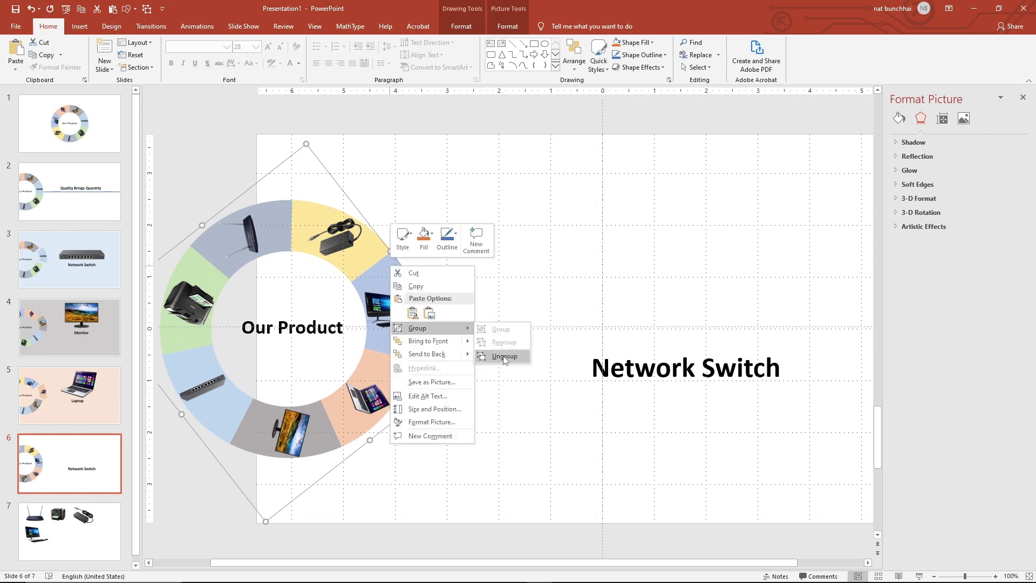
left_click(505, 356)
left_click(507, 356)
left_click(386, 313)
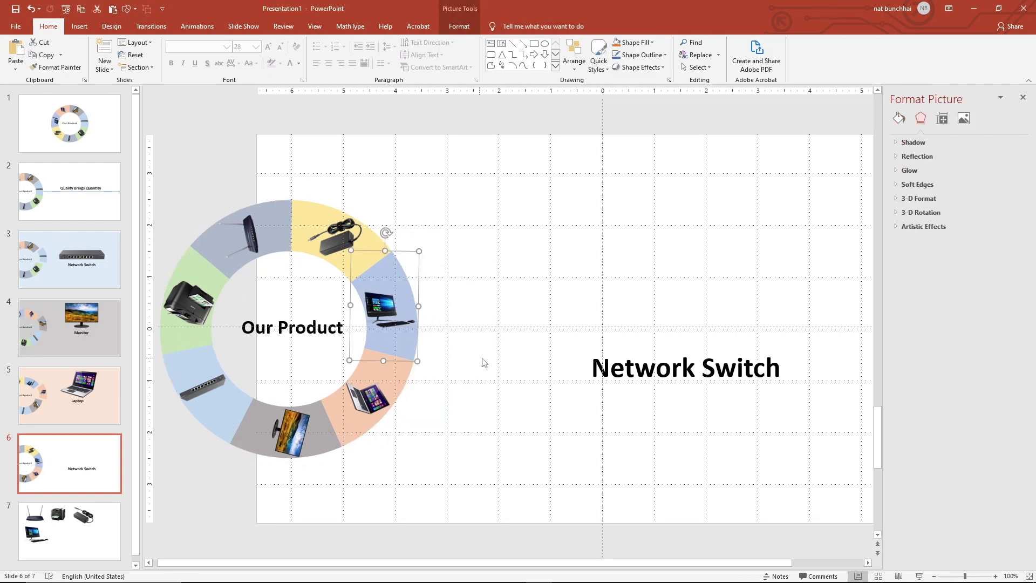
left_click(211, 465)
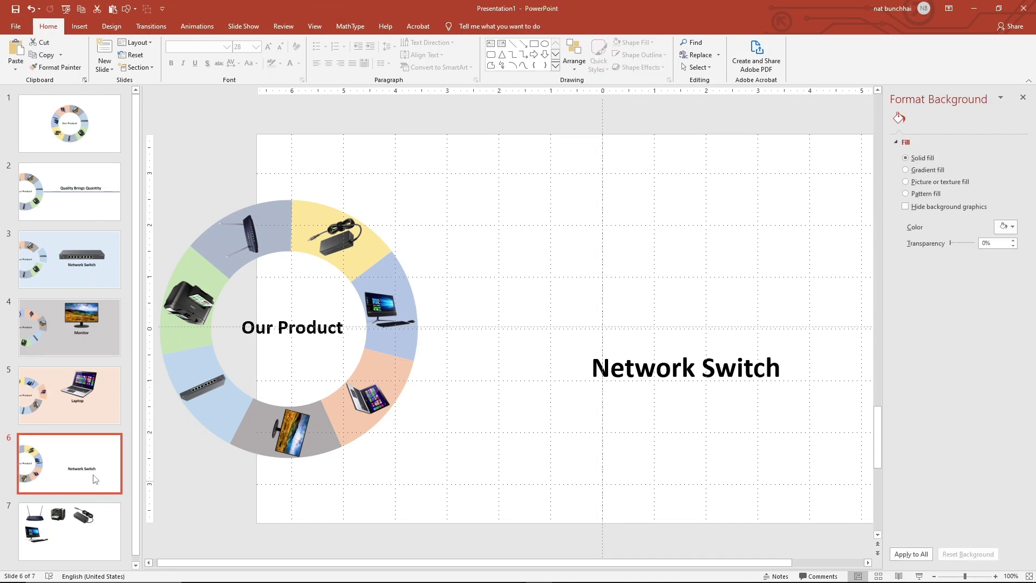
- Duplicate the Network Switch slide and return to the original slide 6
right_click(100, 454)
left_click(125, 360)
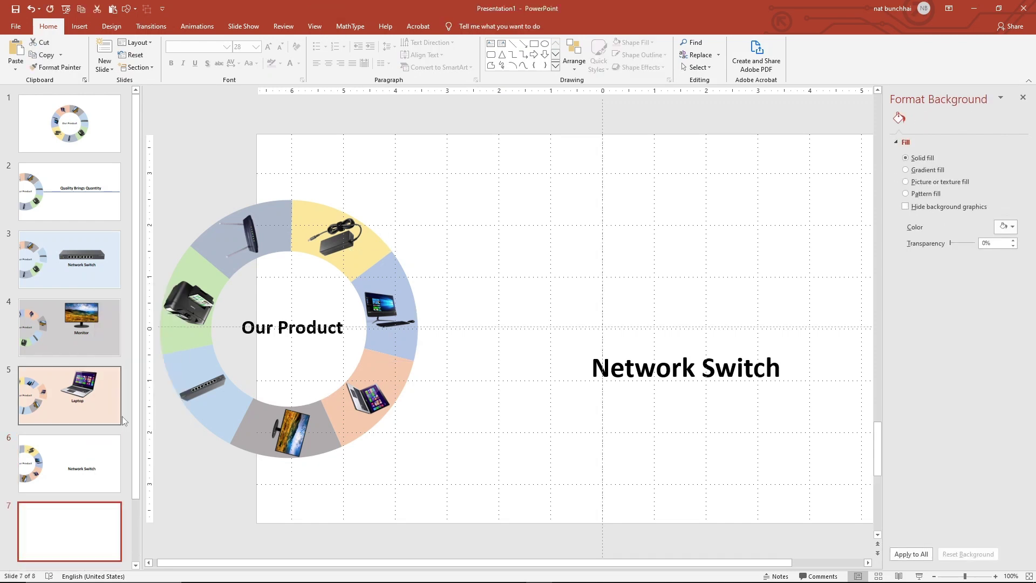
key("Up")
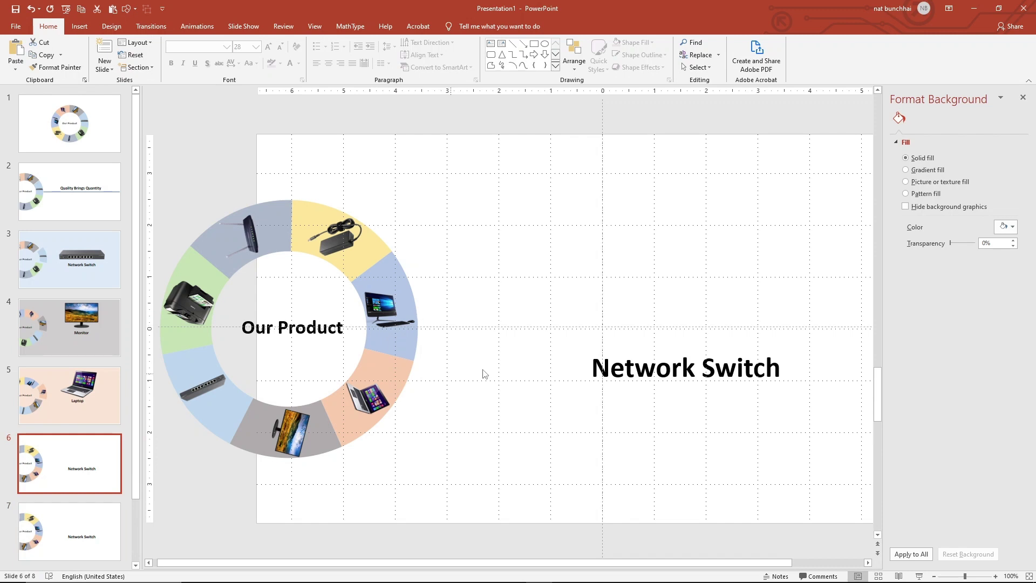
- Change slide 6's label from Network Switch to 'All In One'
left_click(655, 367)
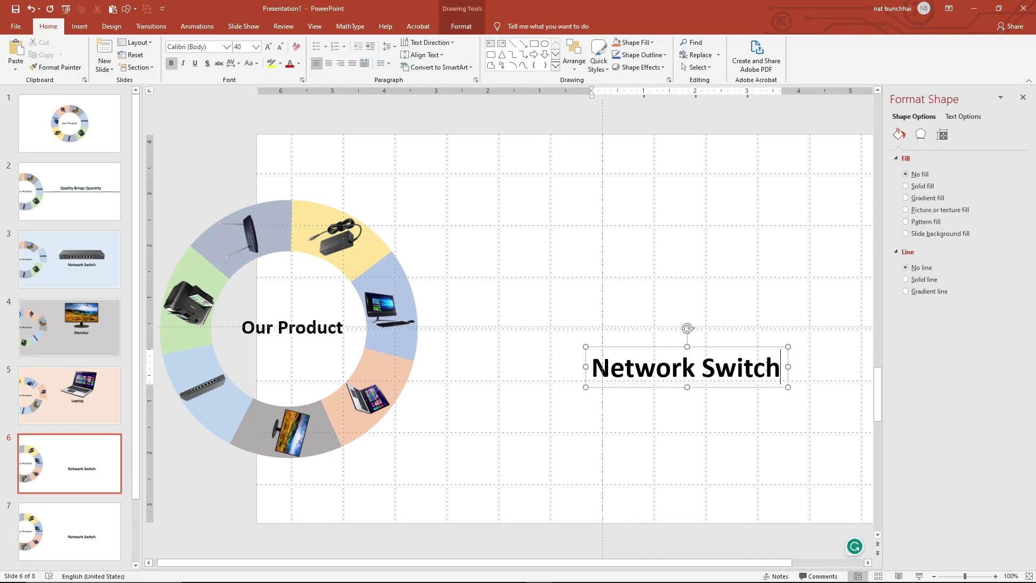
left_click_drag(781, 367, 567, 367)
type("A")
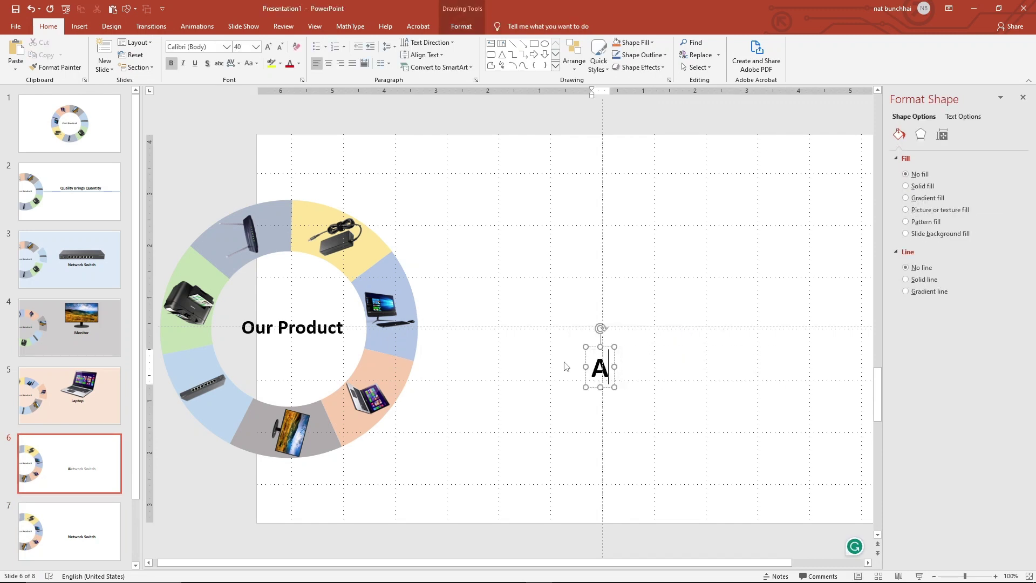
type("ll In ")
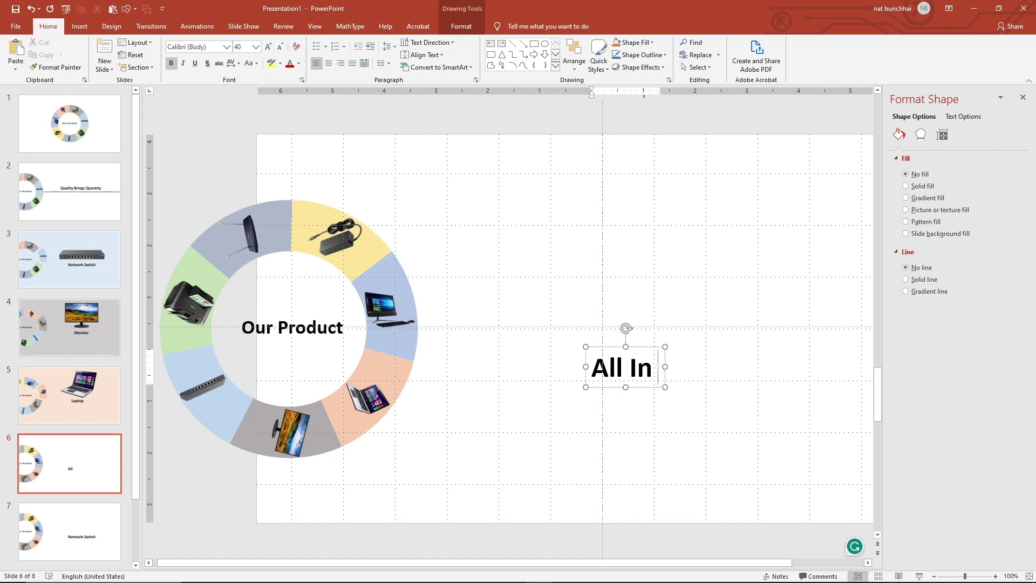
type("One")
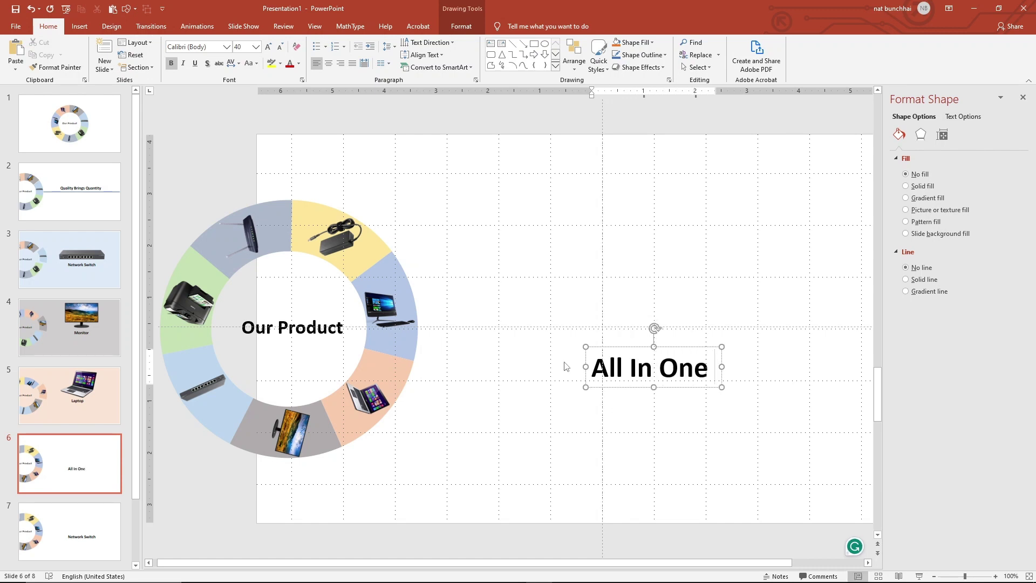
key("BackSpace")
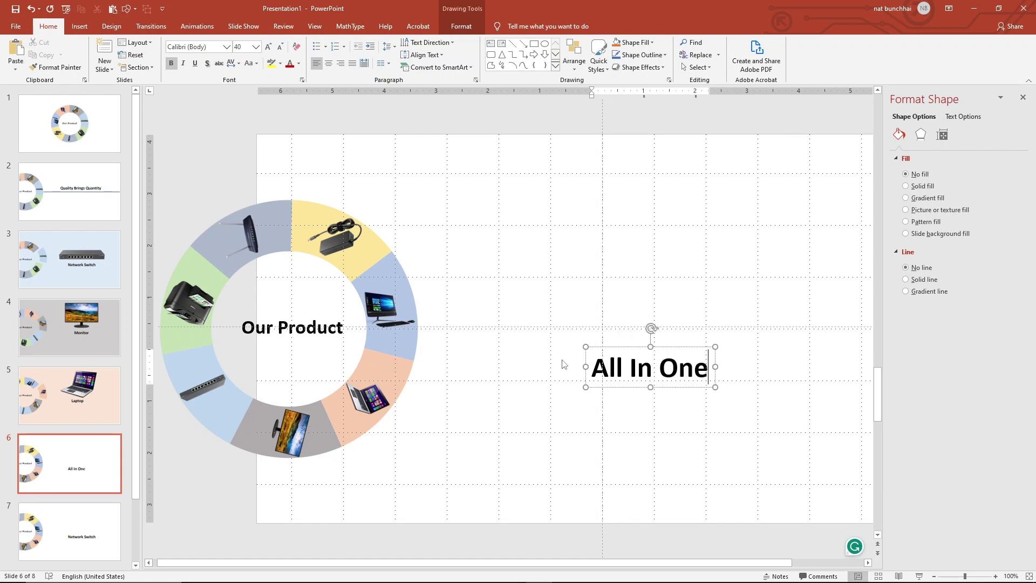
left_click(528, 419)
- Pop the all-in-one computer segment out of the ring, nudging it right and up
left_click(410, 320)
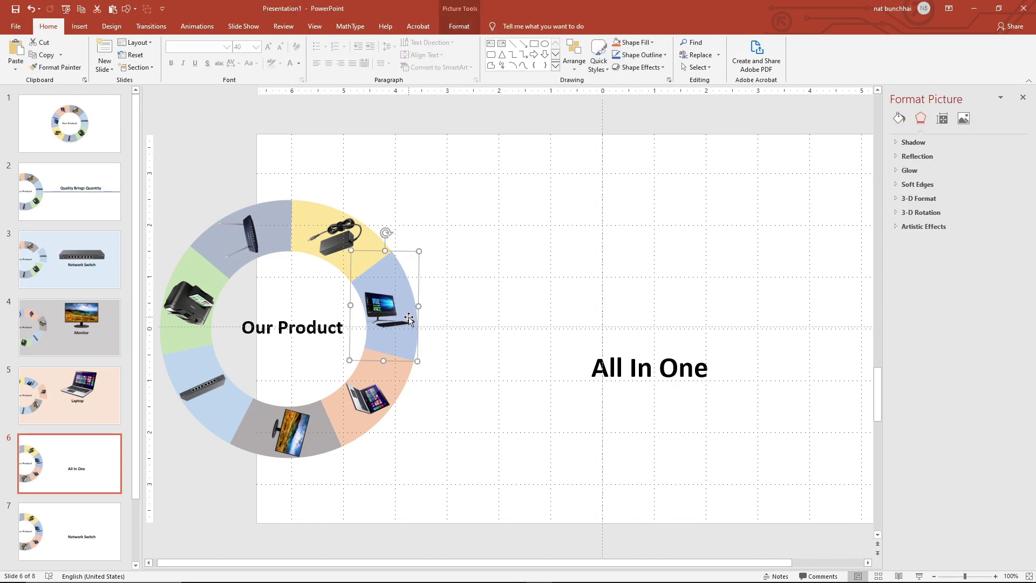
key("Right")
key("Right")
key("Right")
key("Right")
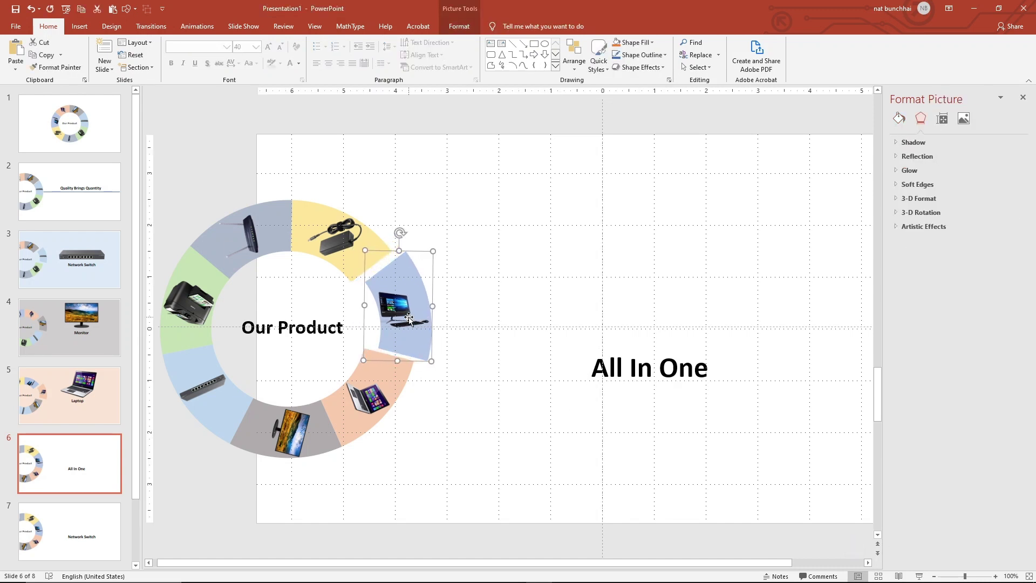
key("Right")
key("Right")
key("Right")
key("Right")
key("Right")
key("Right")
key("Right")
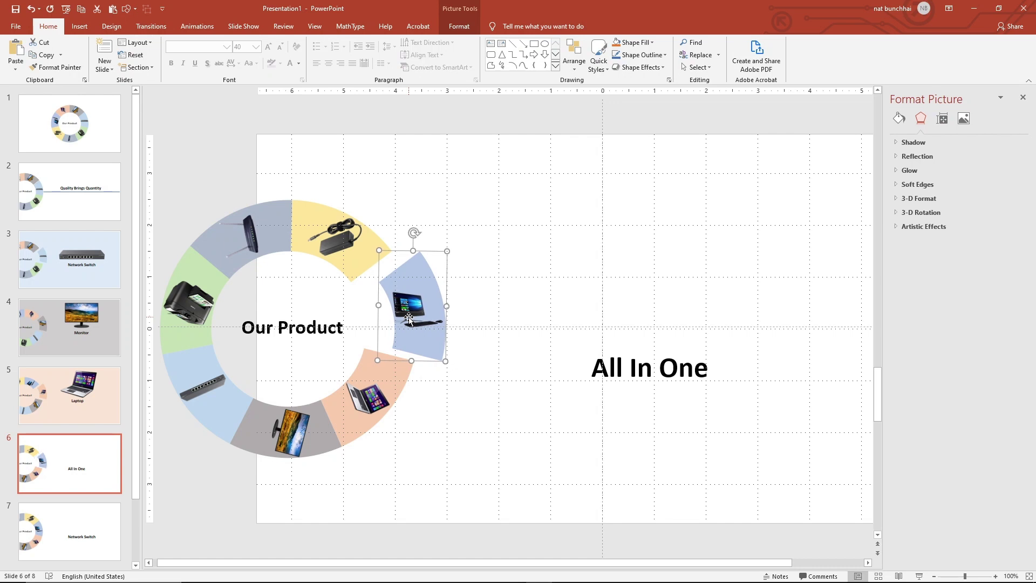
key("Right")
key("Up")
key("Up")
key("Up")
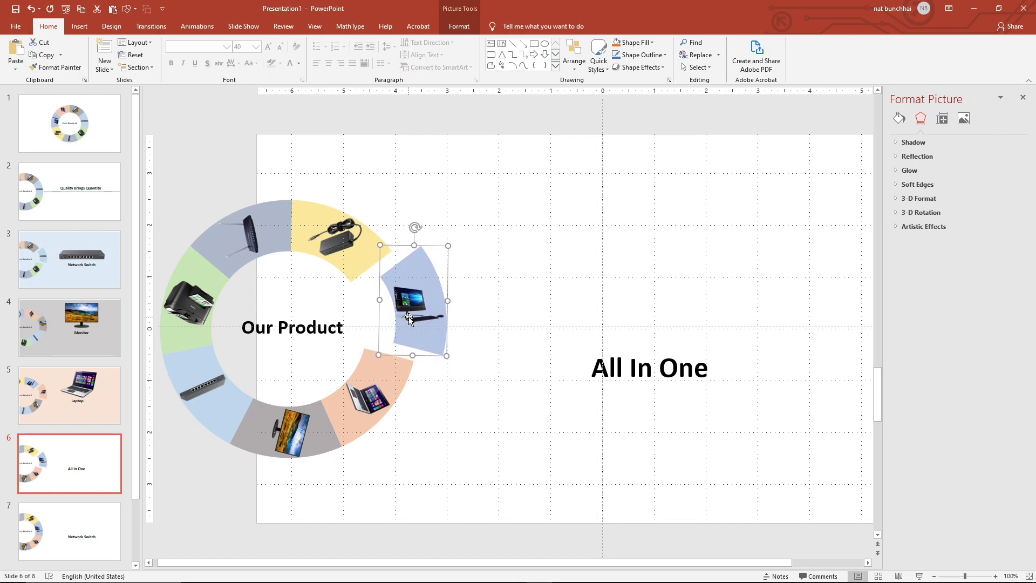
key("Up")
- Cut the all-in-one computer photo off slide 8
left_click(567, 509)
scroll(75, 486, "down", 1)
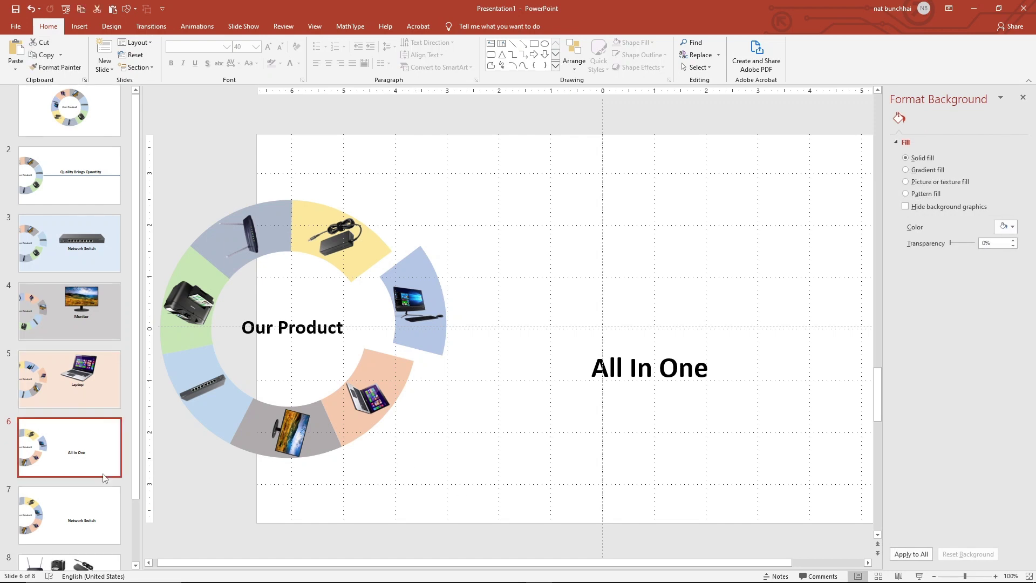
scroll(76, 518, "down", 1)
left_click(76, 535)
left_click(240, 339)
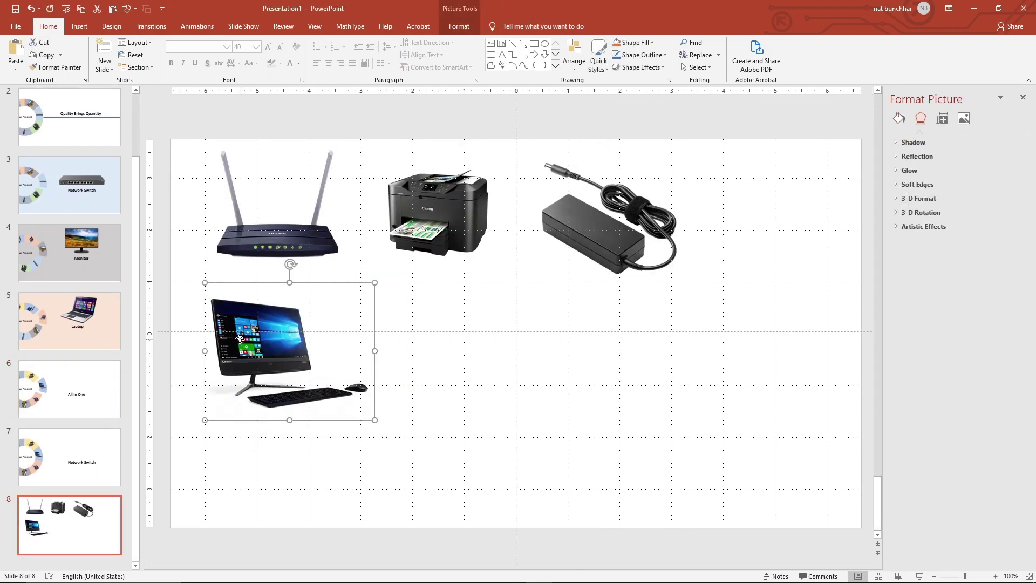
key("Delete")
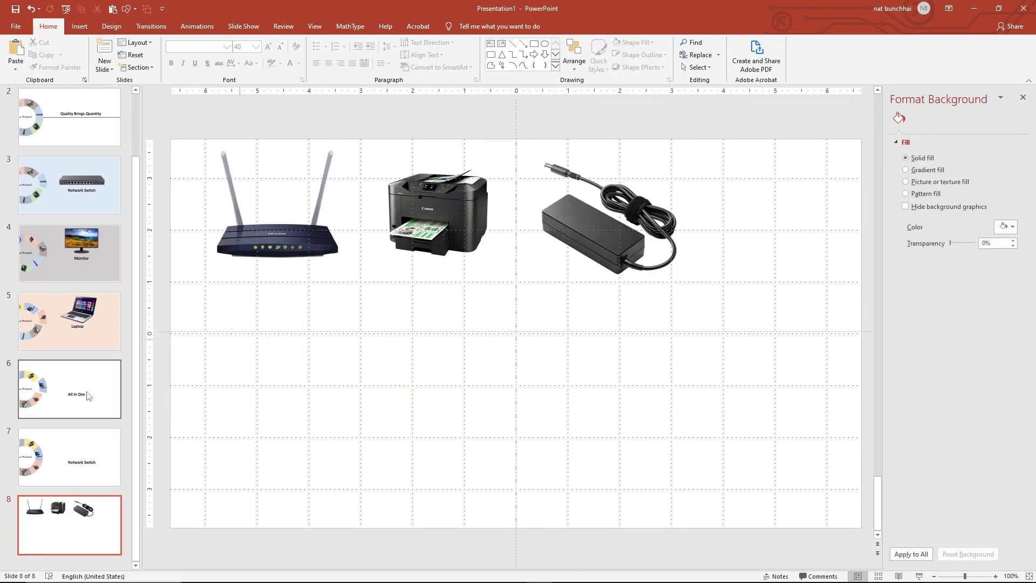
- Paste the computer photo onto slide 6, enlarged and placed above the All In One label
left_click(69, 389)
left_click(595, 278)
key("ctrl+v")
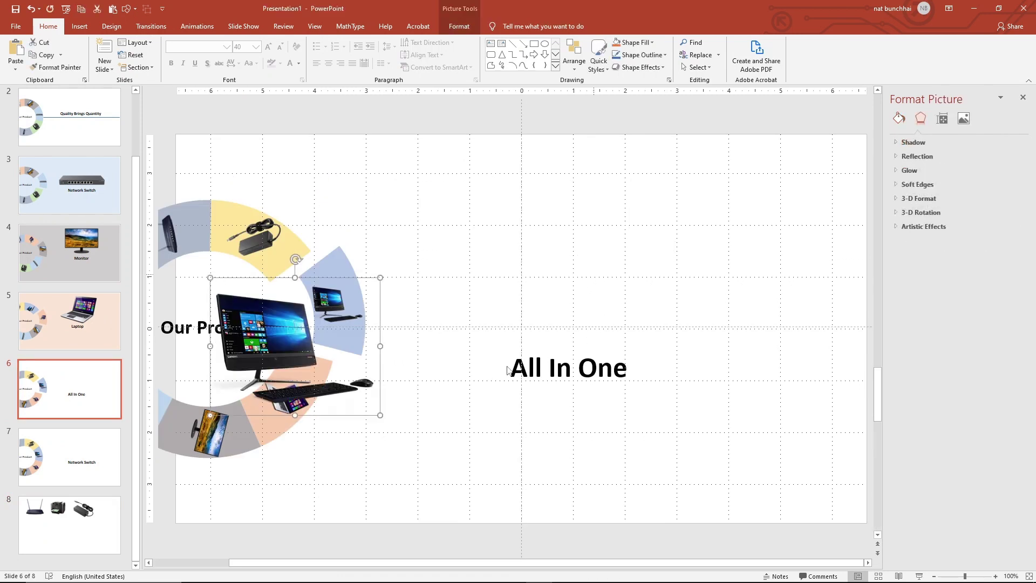
mouse_move(273, 350)
left_mouse_down()
mouse_move(643, 300)
mouse_move(575, 266)
left_mouse_up()
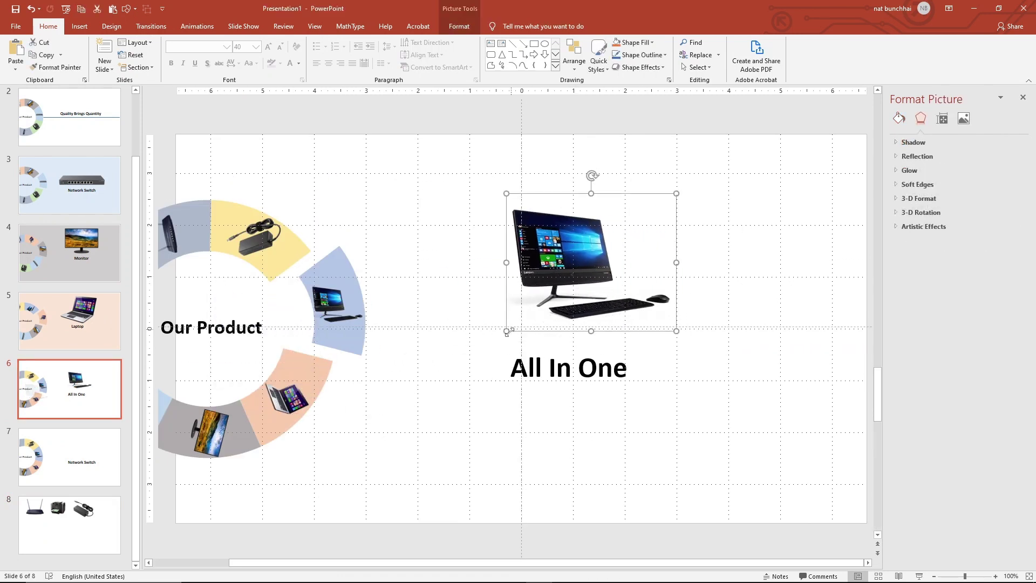
left_click_drag(507, 332, 480, 363)
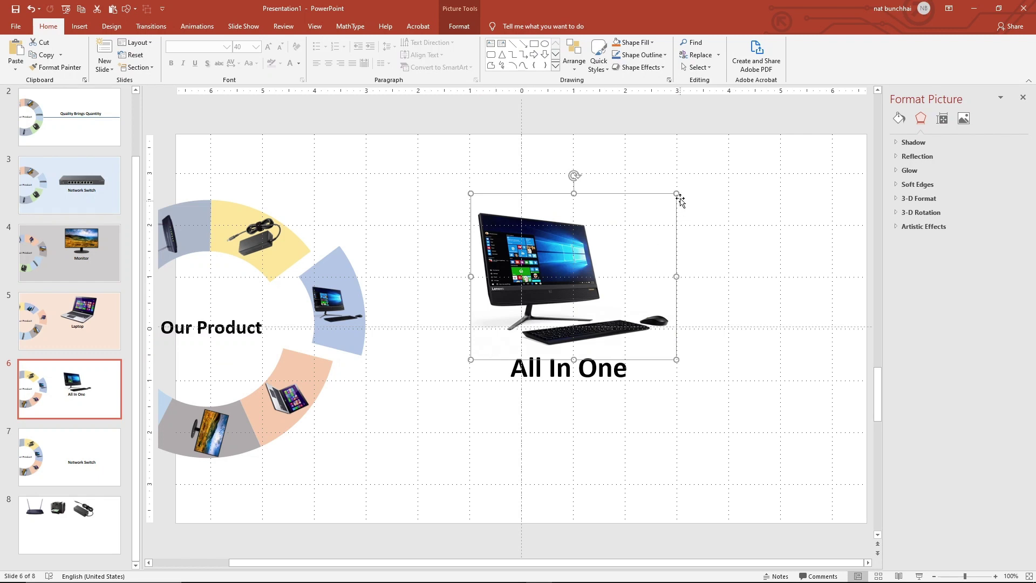
left_click_drag(679, 200, 688, 181)
left_click_drag(574, 292, 571, 274)
left_click_drag(681, 158, 710, 144)
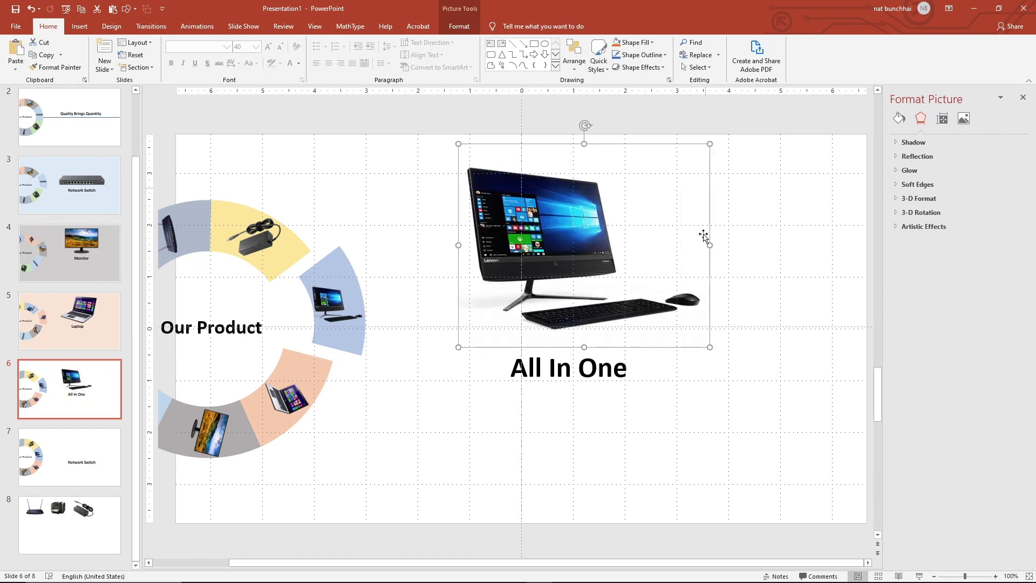
key("Escape")
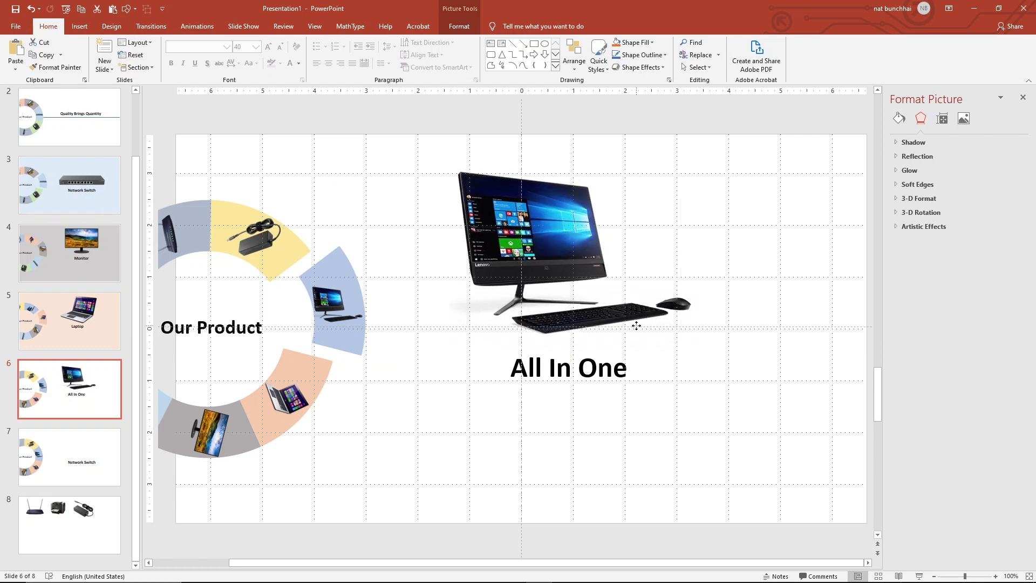
left_click(636, 325)
left_click_drag(698, 139, 726, 132)
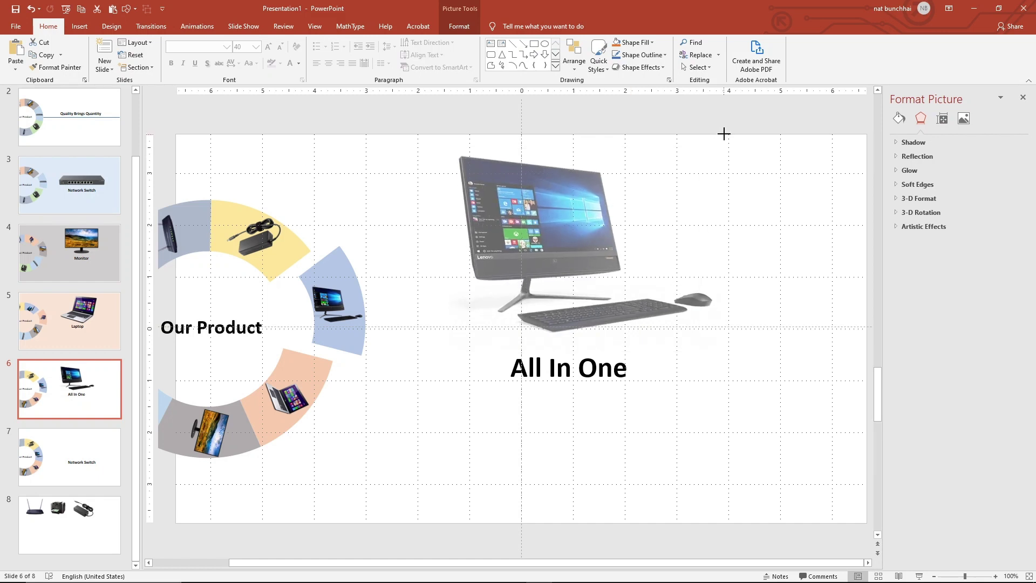
- Tint slide 6's background a very pale blue, then switch to the Network Switch slide 7
left_click(735, 405)
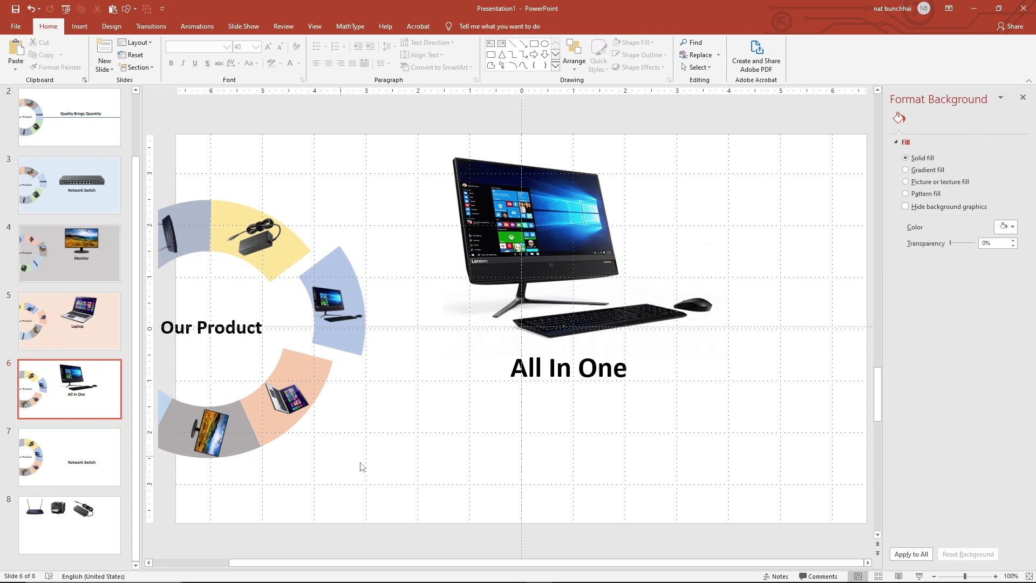
right_click(319, 447)
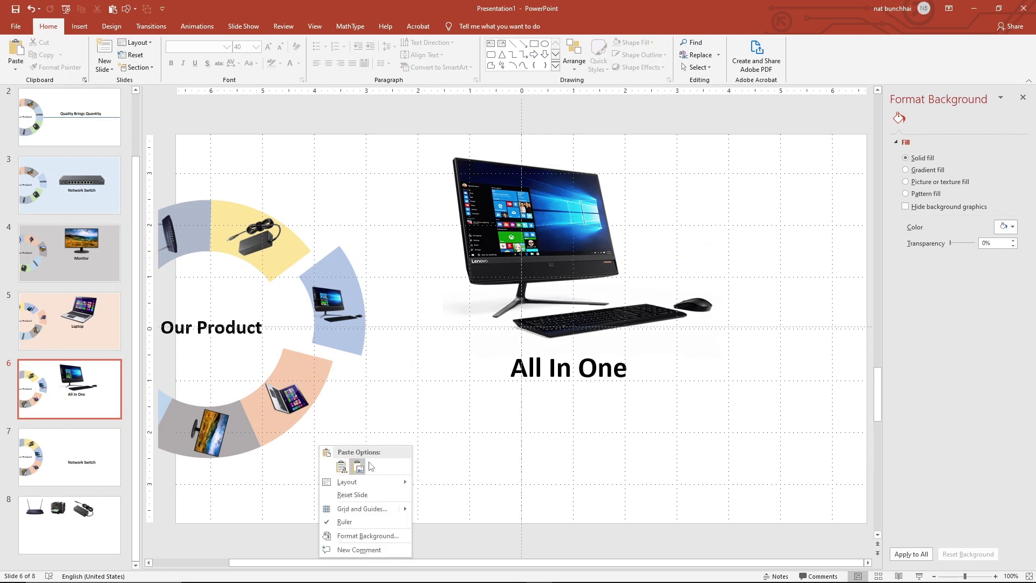
left_click(924, 159)
left_click(1013, 227)
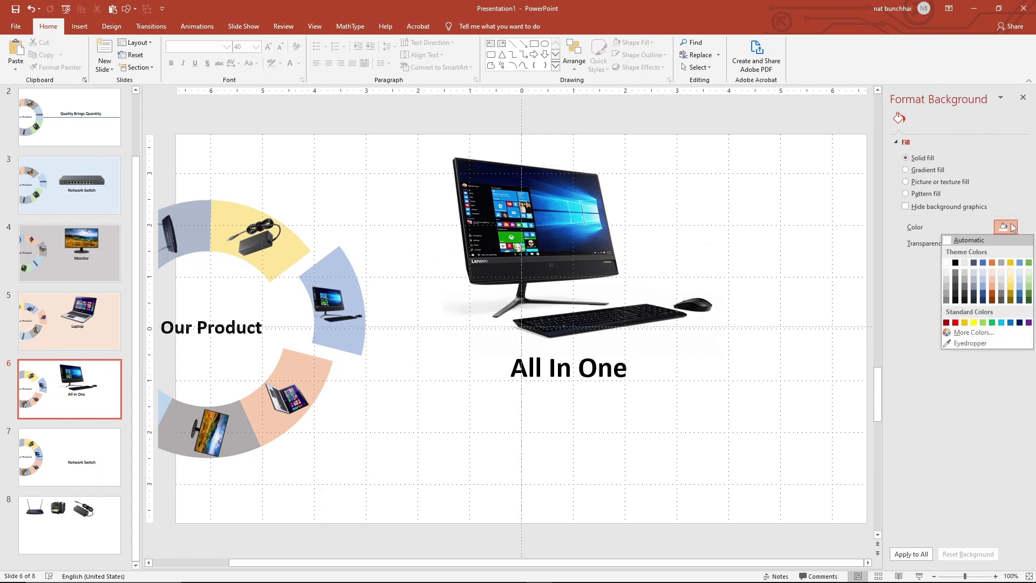
left_click(985, 281)
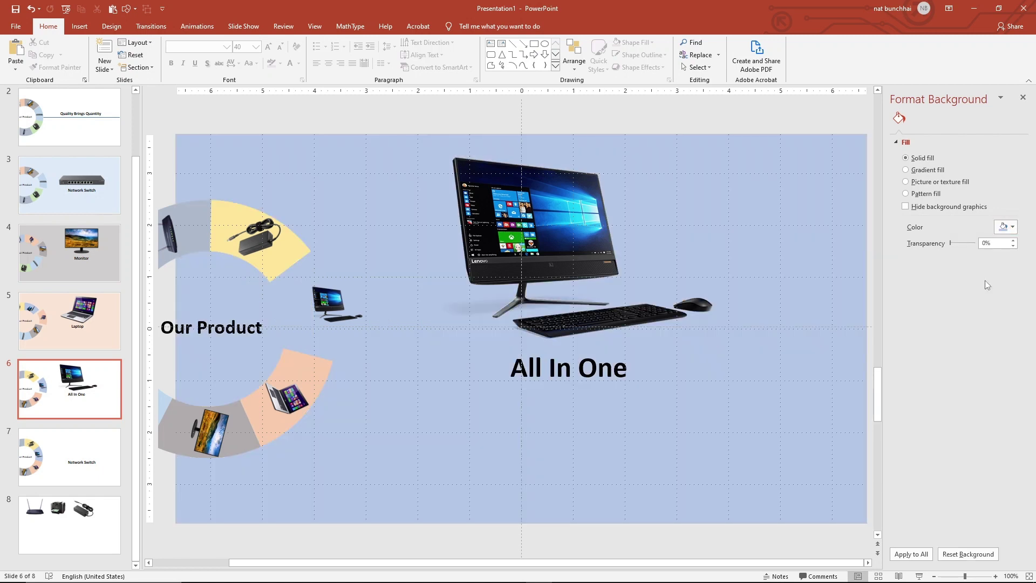
left_click(1014, 228)
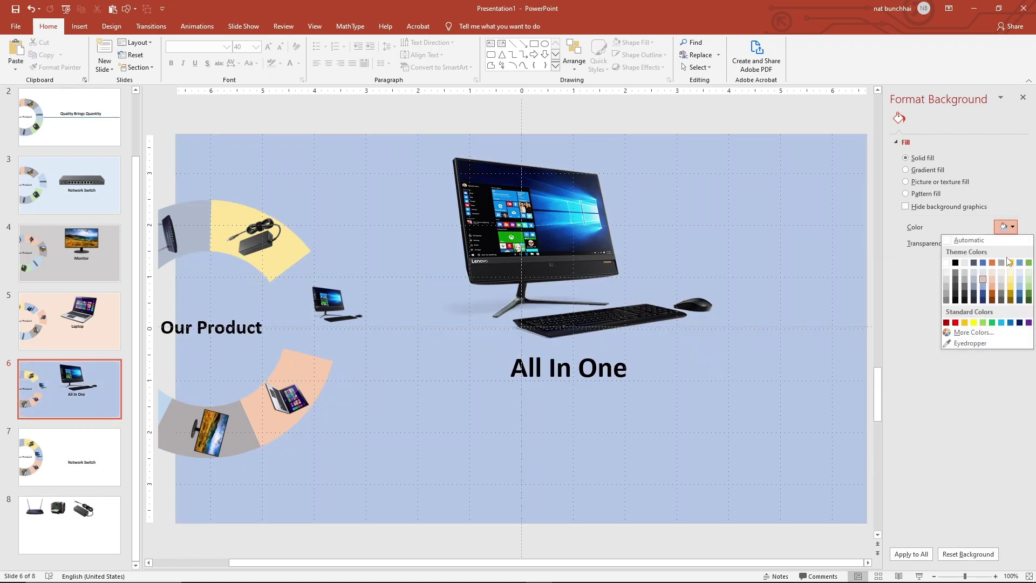
left_click(984, 271)
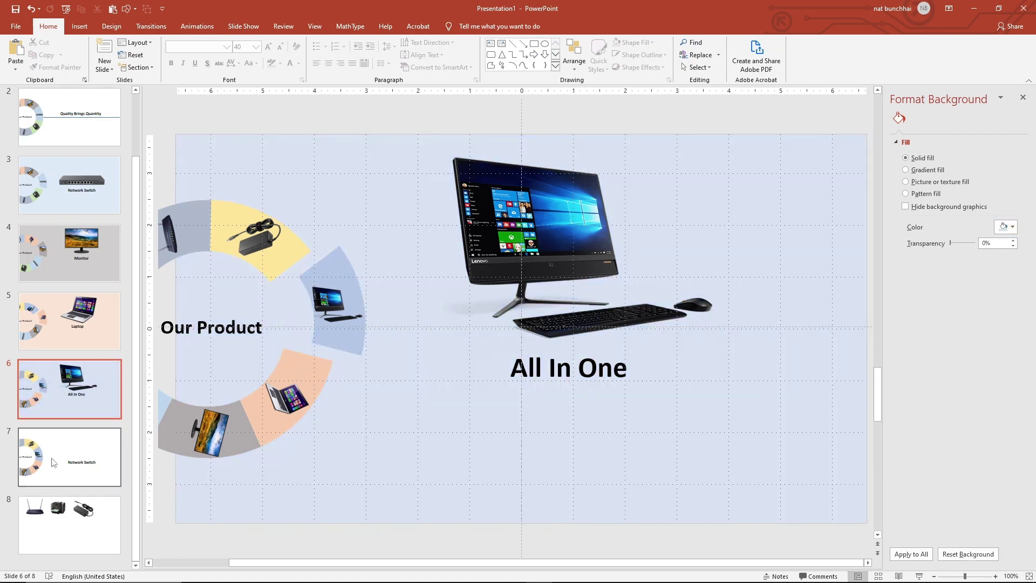
left_click(76, 458)
left_click(367, 451)
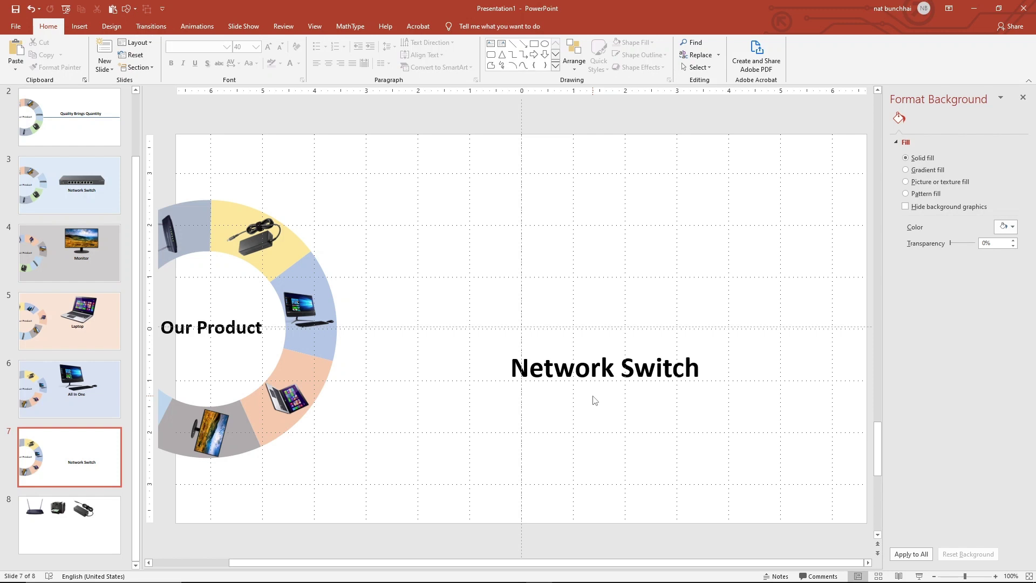
- Select all ring pieces, excluding the Our Product text, and group them
left_click(289, 259)
left_click(358, 283)
scroll(484, 566, "left", 3)
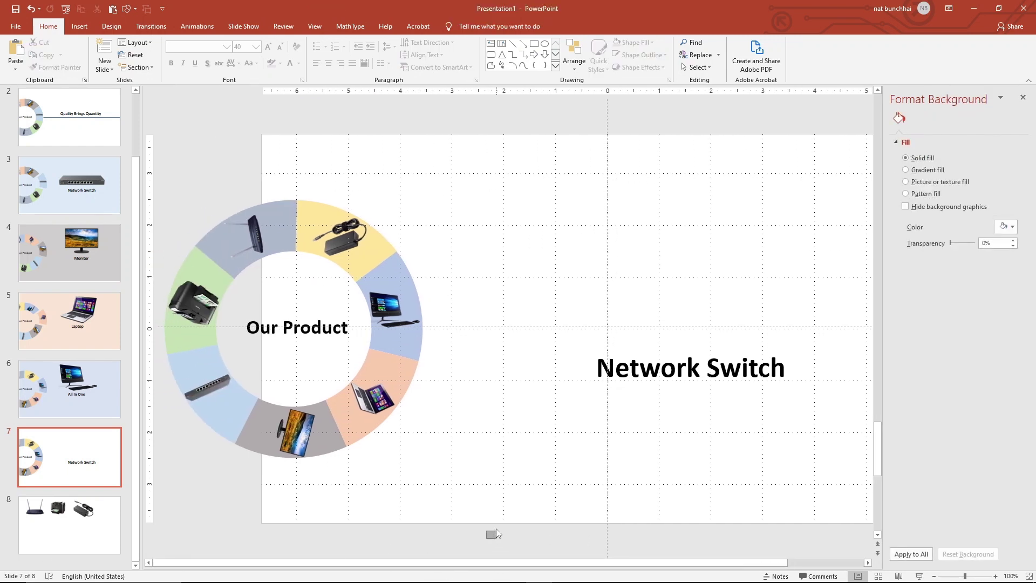
left_click_drag(497, 530, 157, 174)
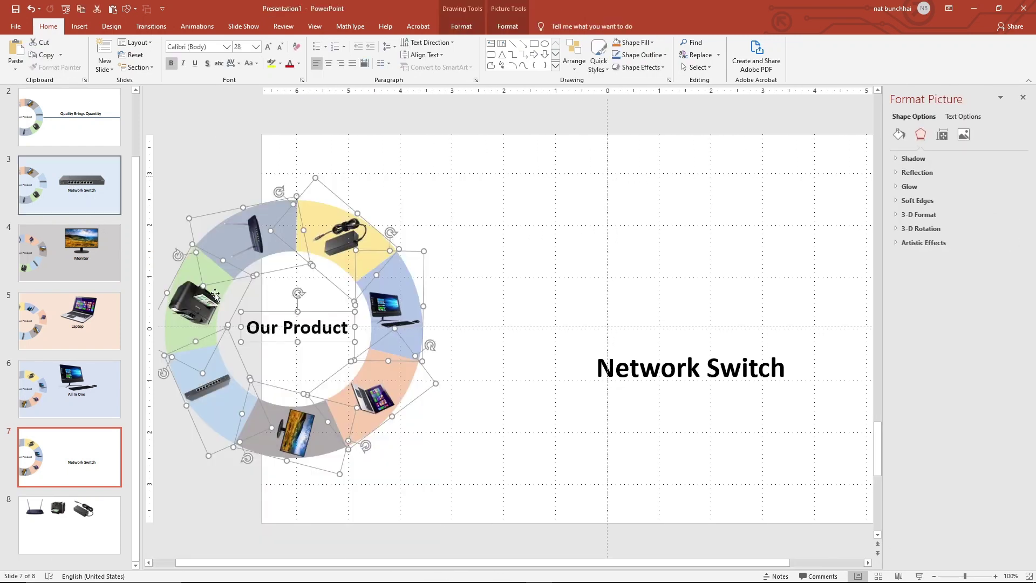
left_click(256, 312, "shift")
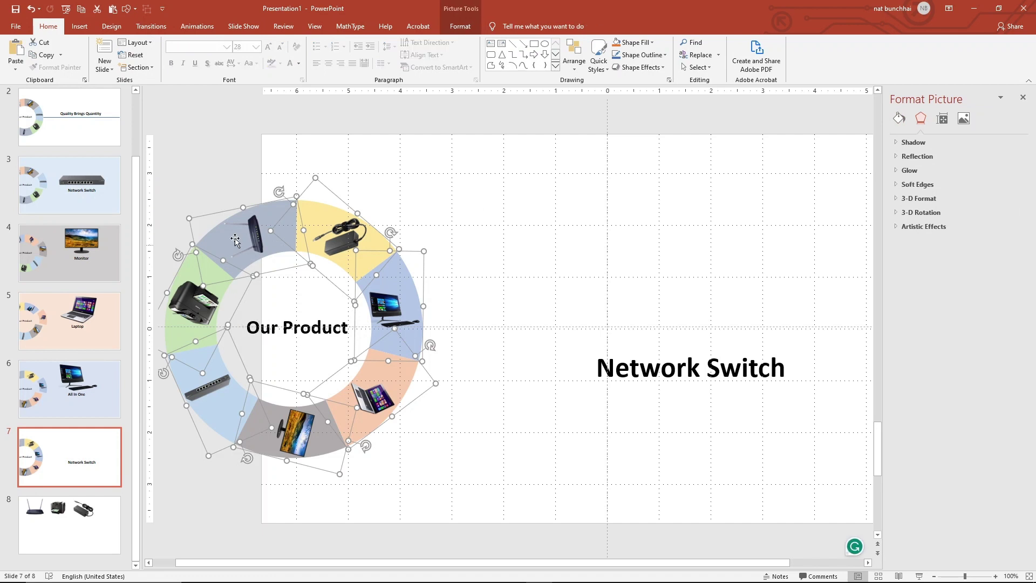
right_click(236, 239)
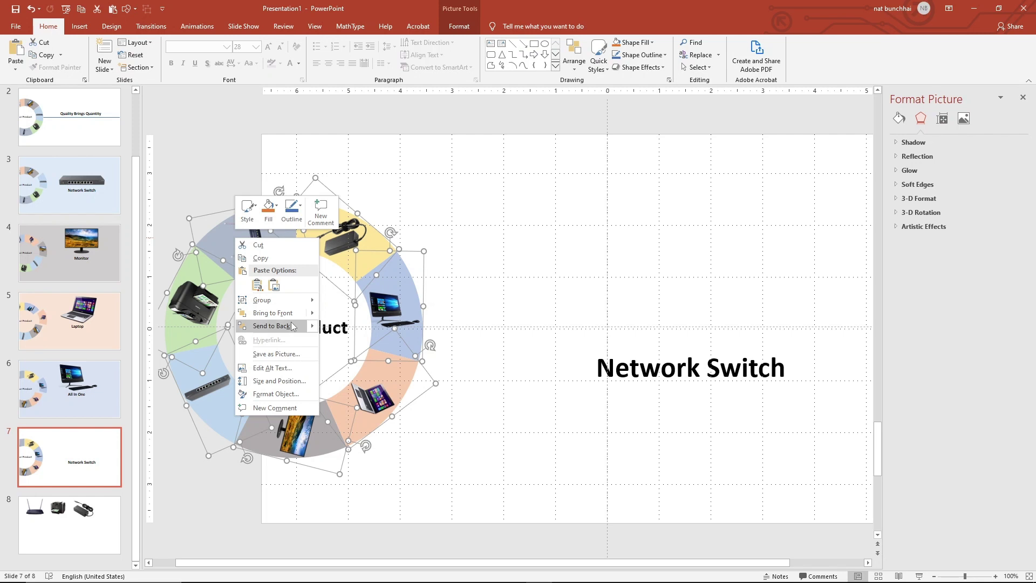
left_click(344, 301)
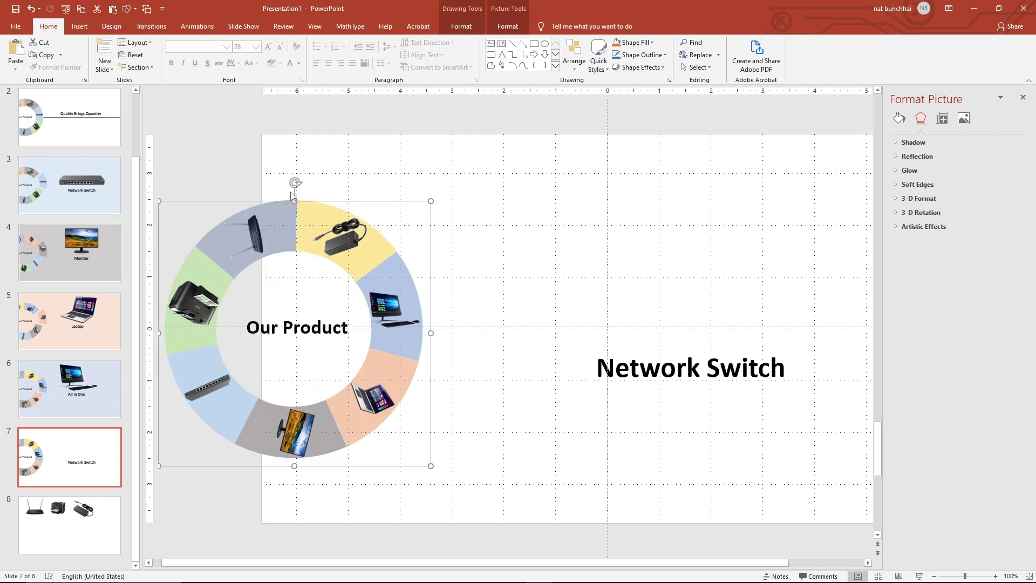
- Rotate the ring group about 45 degrees clockwise
left_click_drag(294, 183, 388, 246)
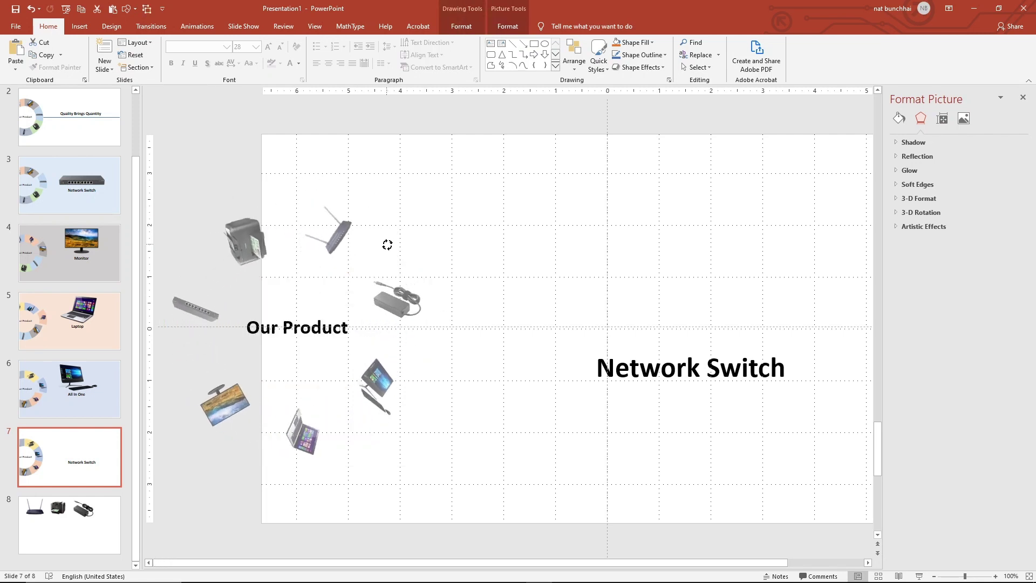
left_click(412, 233)
left_click(410, 233)
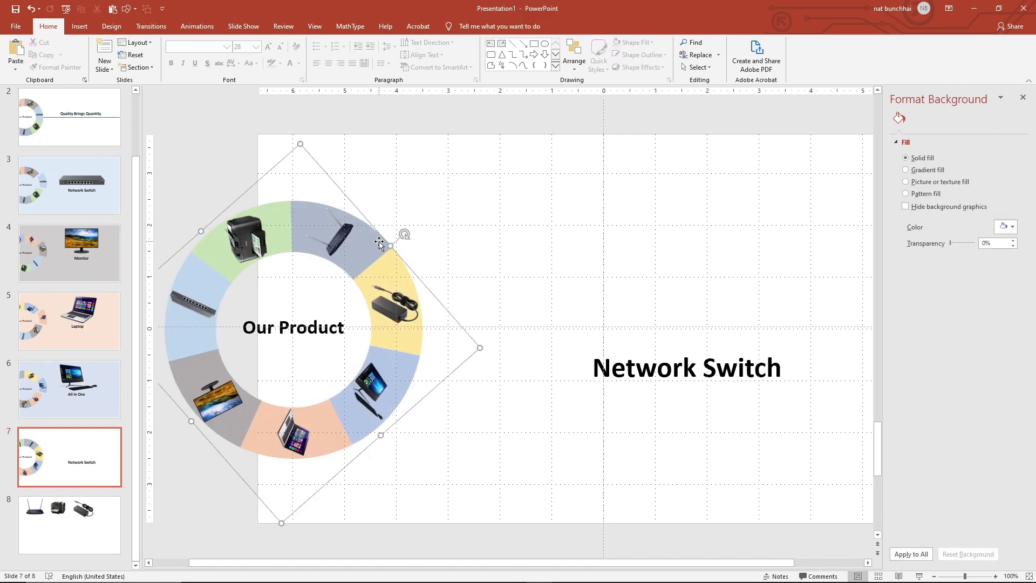
key("Delete")
left_click_drag(406, 234, 407, 235)
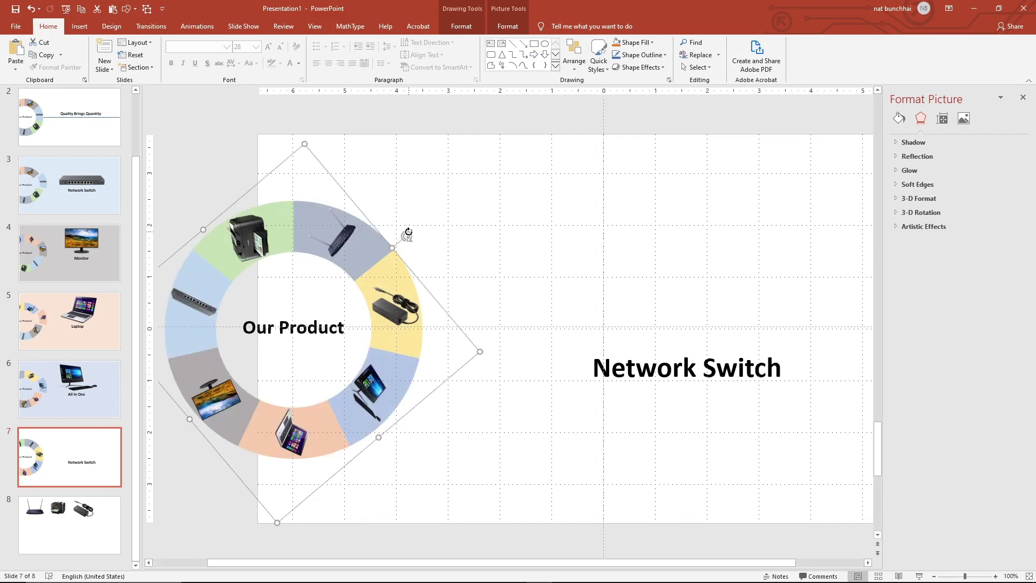
left_click_drag(409, 233, 409, 232)
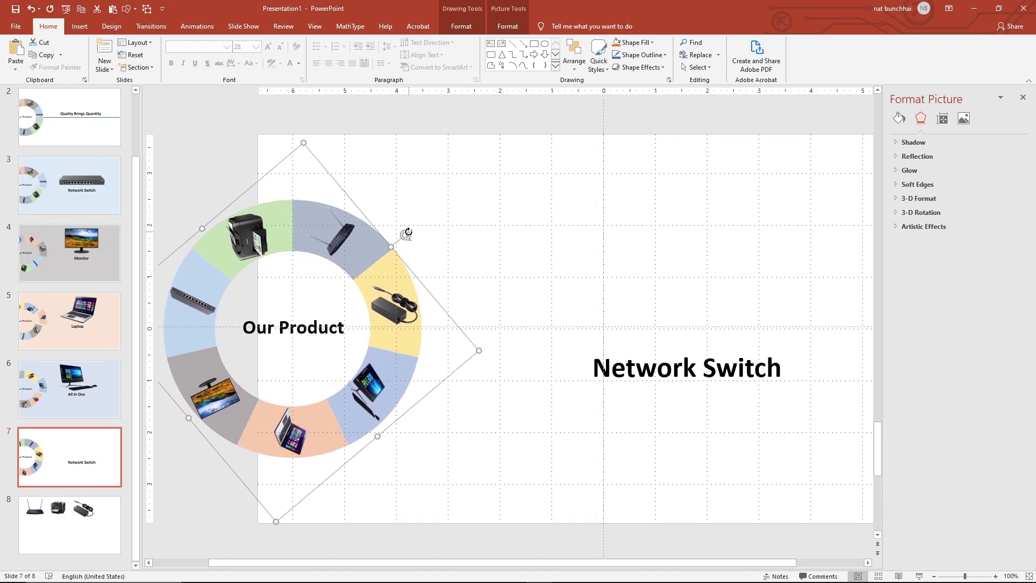
- Ungroup the ring on slide 7 back into separate pieces
left_click(402, 229)
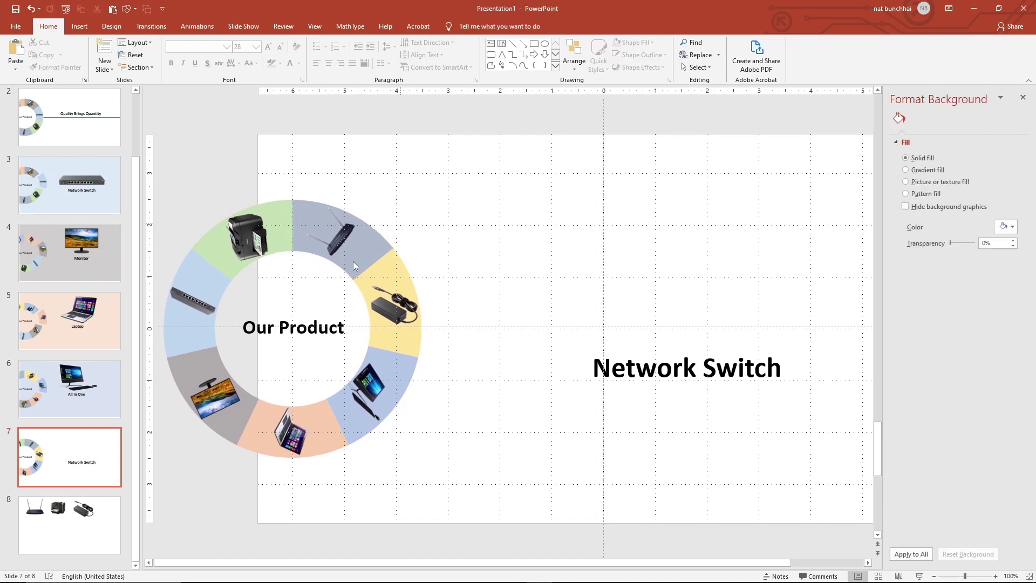
left_click(354, 262)
right_click(377, 304)
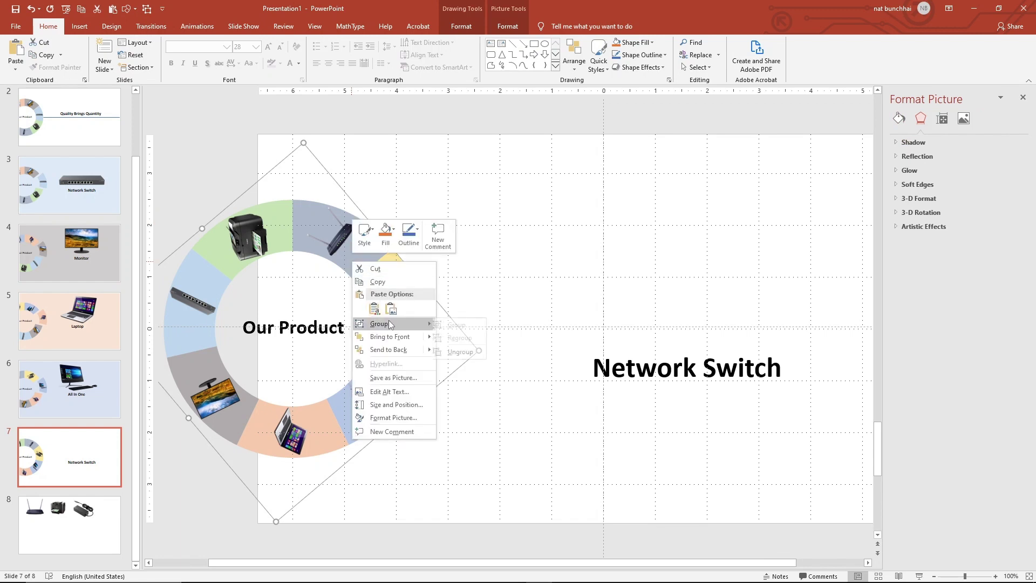
left_click(464, 350)
left_click(514, 336)
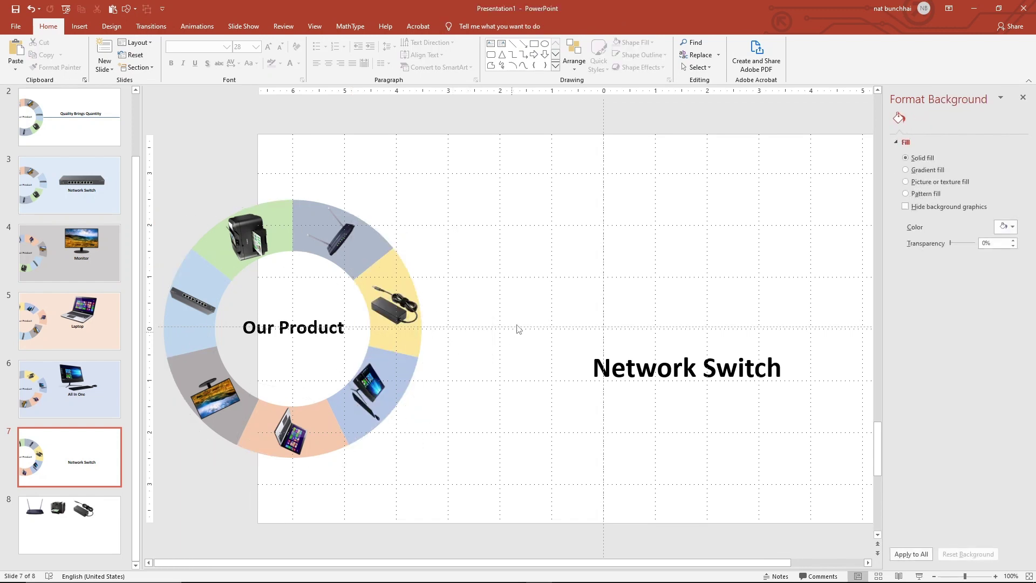
- Rename slide 7's label from Network Switch to 'Power Adapter'
left_click(741, 377)
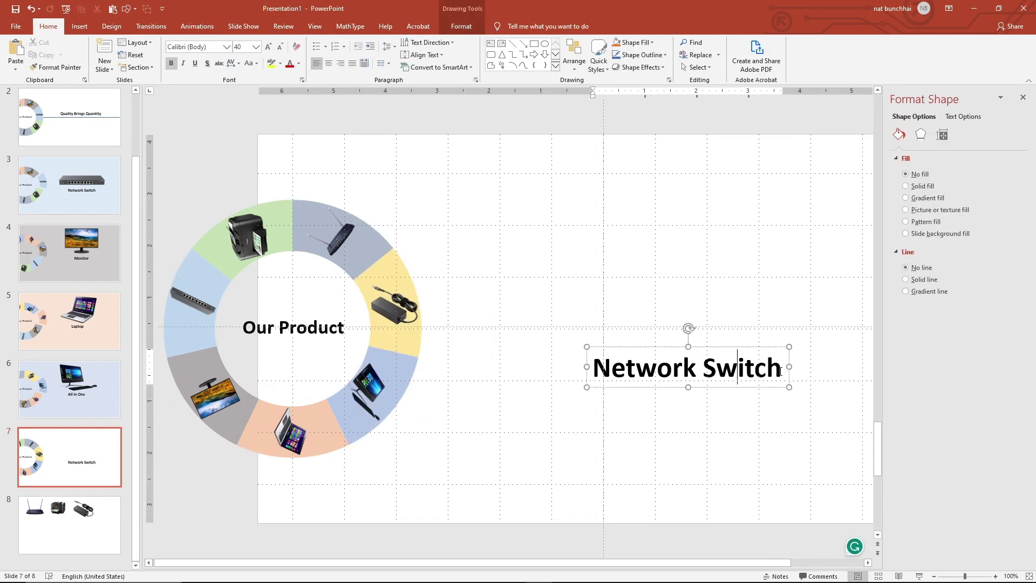
triple_click(653, 371)
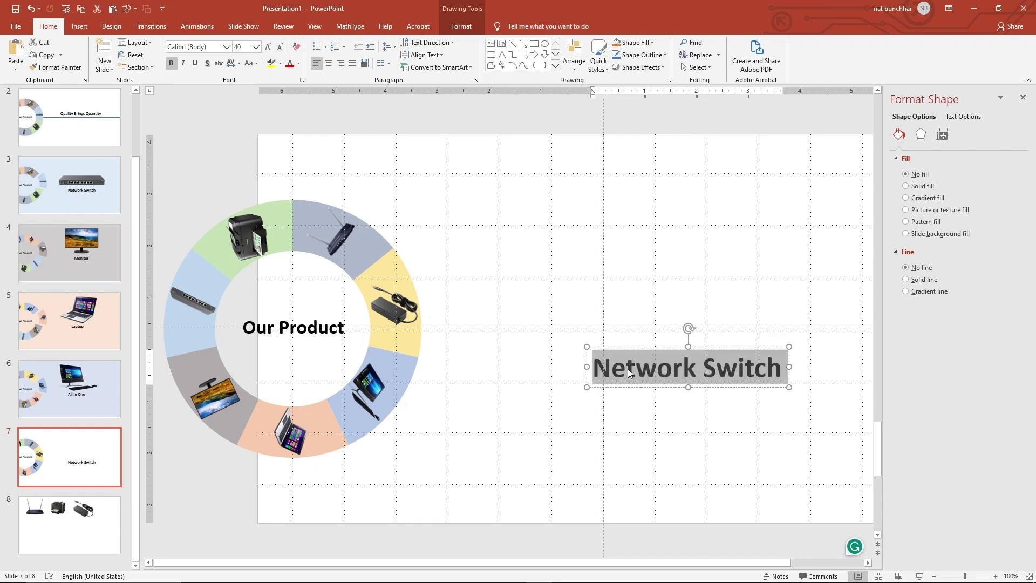
type("Power ")
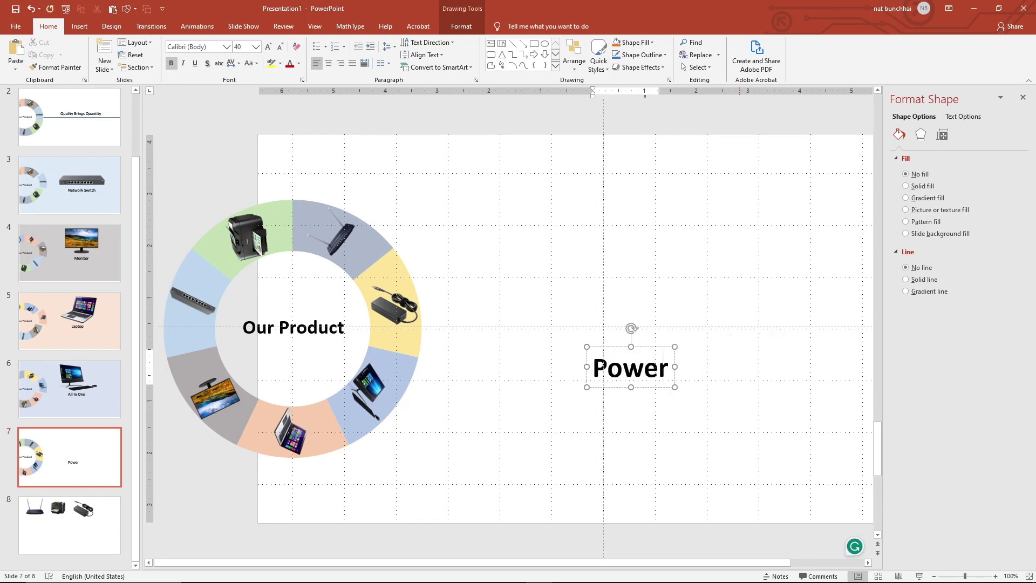
type("A")
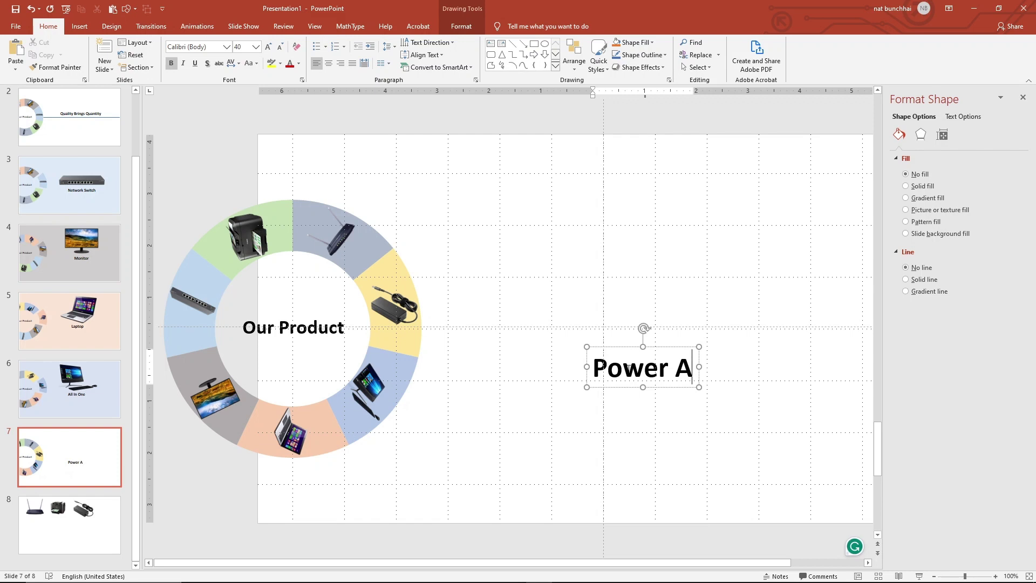
type("dapter")
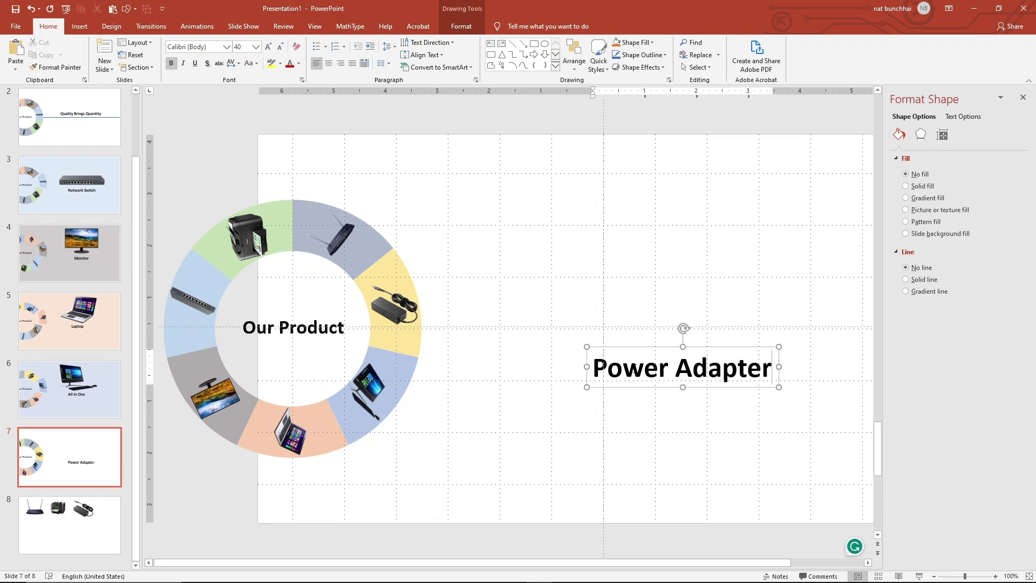
left_click(681, 457)
- Move the power adapter photo from slide 8 to slide 7, enlarged above the label
left_click(82, 536)
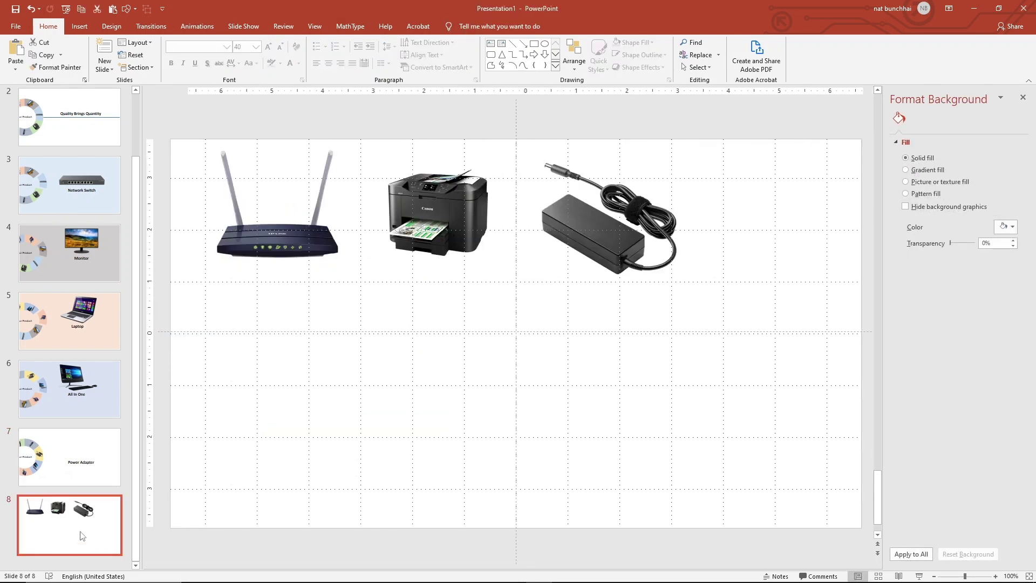
left_click(602, 232)
key("Delete")
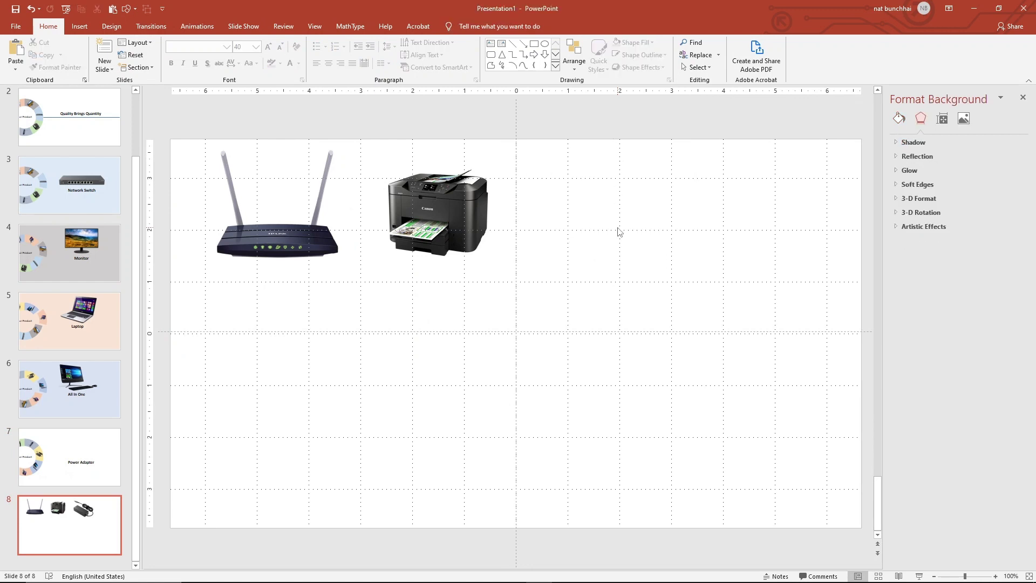
left_click(81, 459)
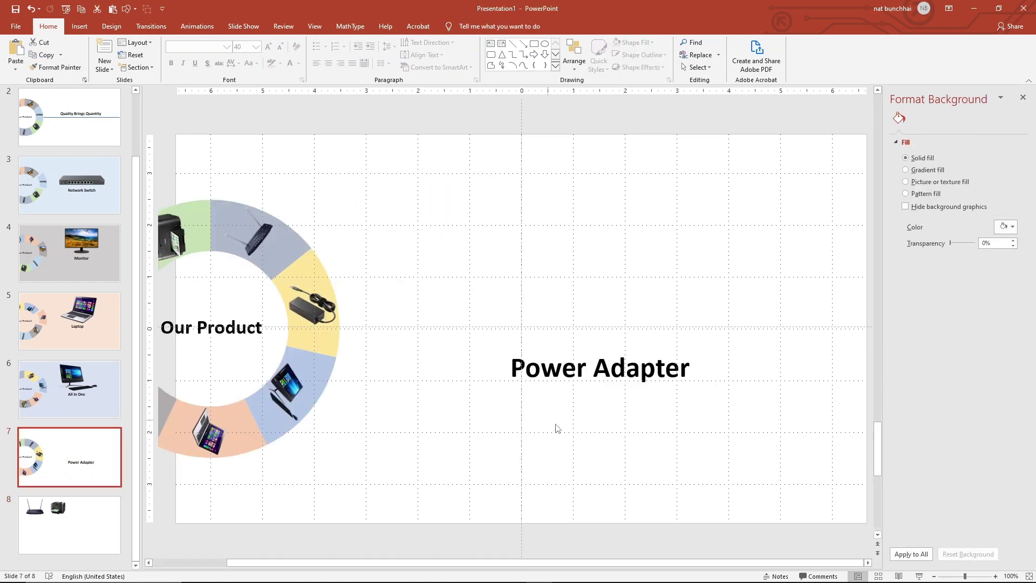
key("ctrl+v")
left_click_drag(659, 234, 616, 273)
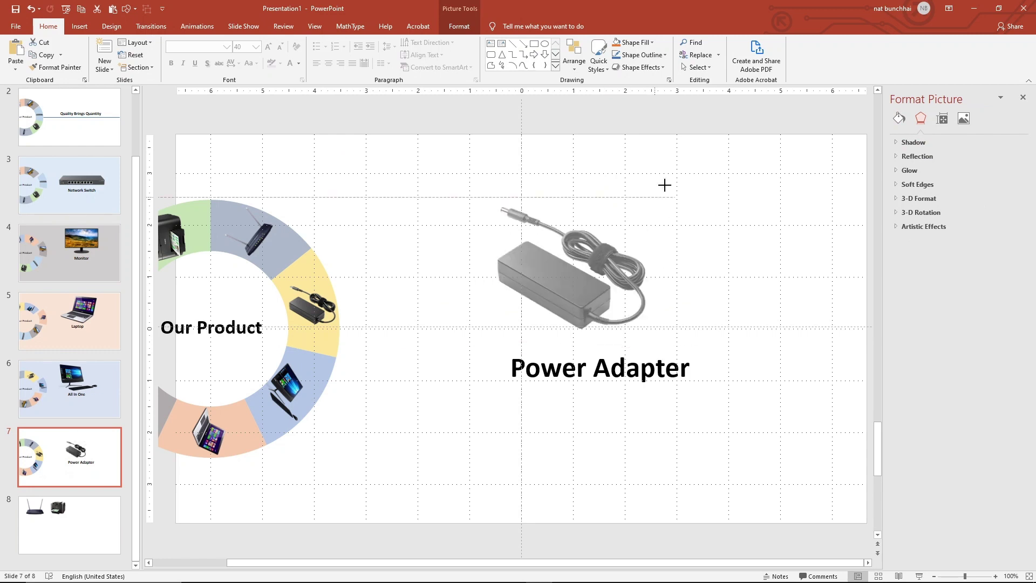
left_click_drag(650, 212, 726, 139)
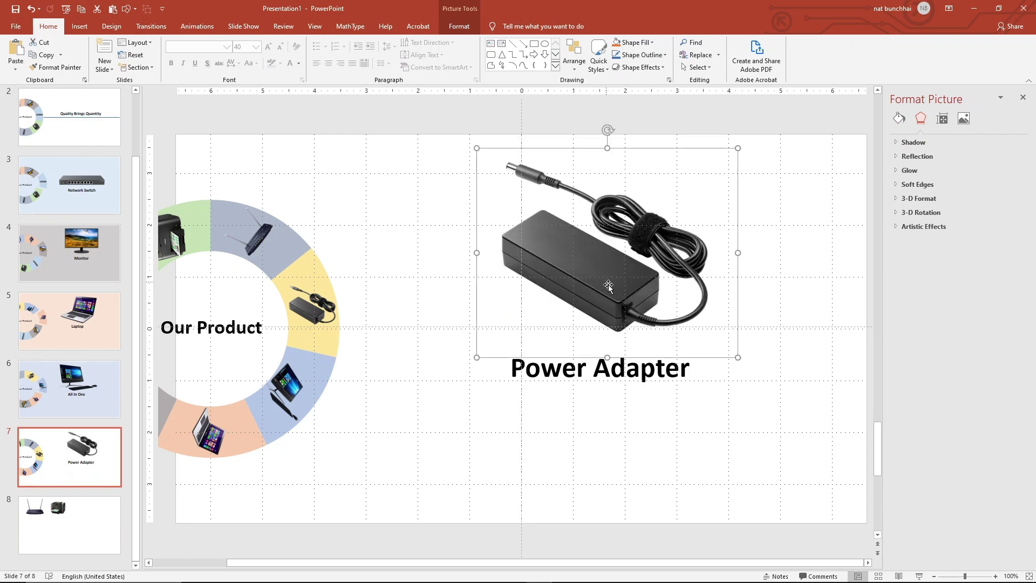
left_click(788, 411)
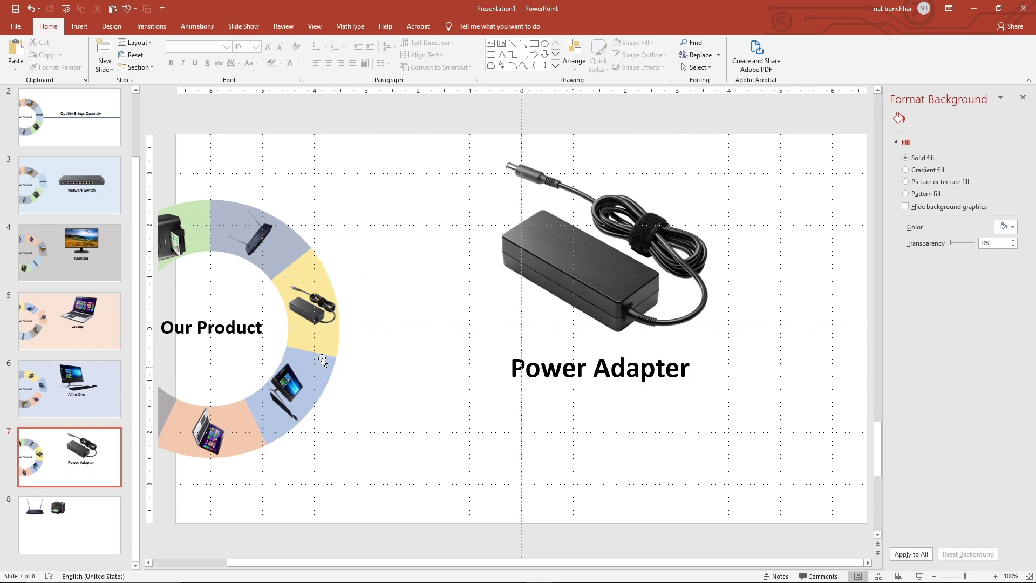
- Pop the yellow power adapter segment out of the ring with small nudges
right_click(363, 453)
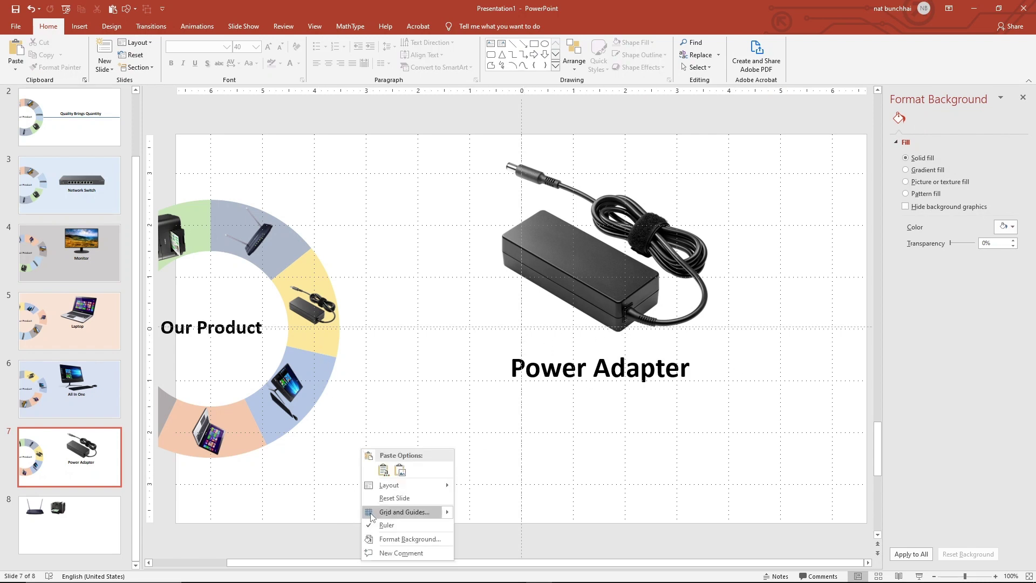
left_click(341, 360)
left_click(313, 317)
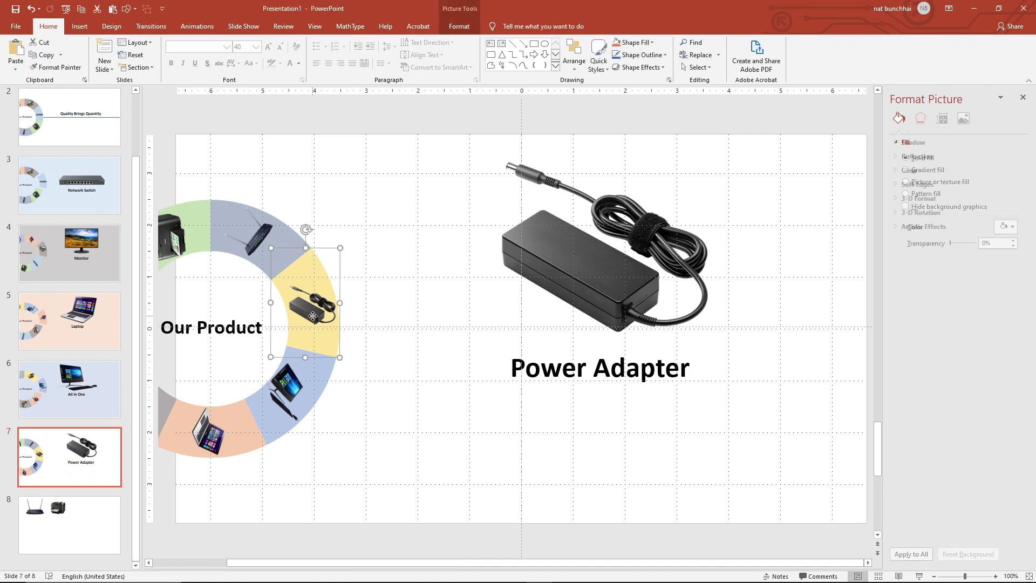
key("Right")
key("Right")
key("Right")
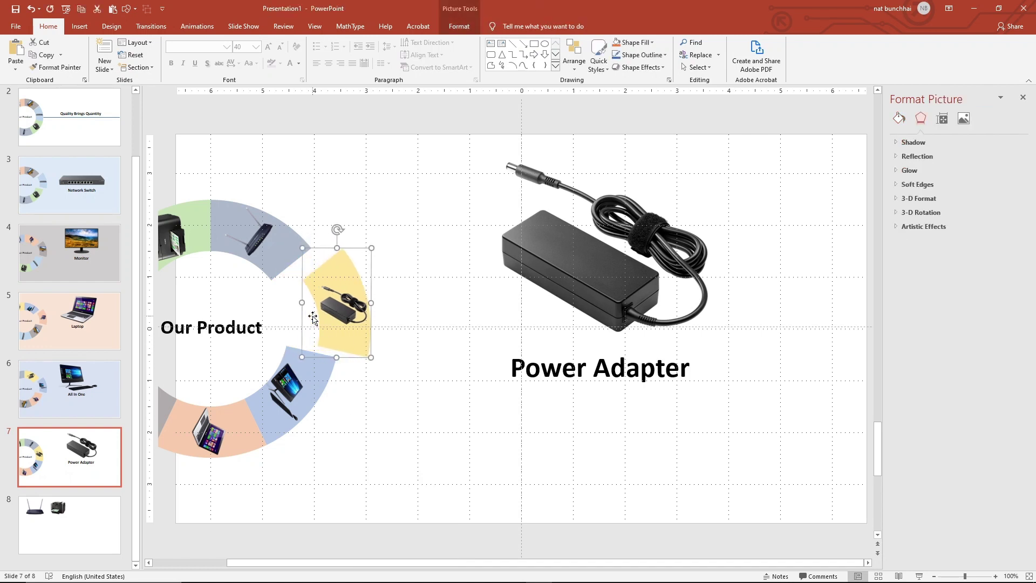
key("ctrl+Left")
key("ctrl+Left")
key("ctrl+Left")
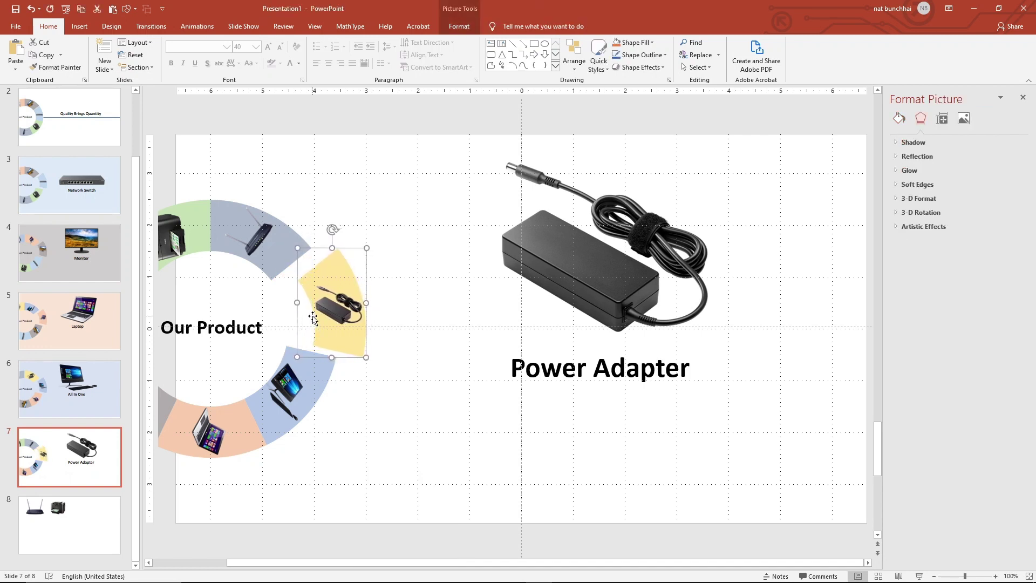
key("ctrl+Left")
key("ctrl+Left")
key("ctrl+Up")
key("ctrl+Up")
key("ctrl+Up")
key("ctrl+Up")
key("ctrl+Up")
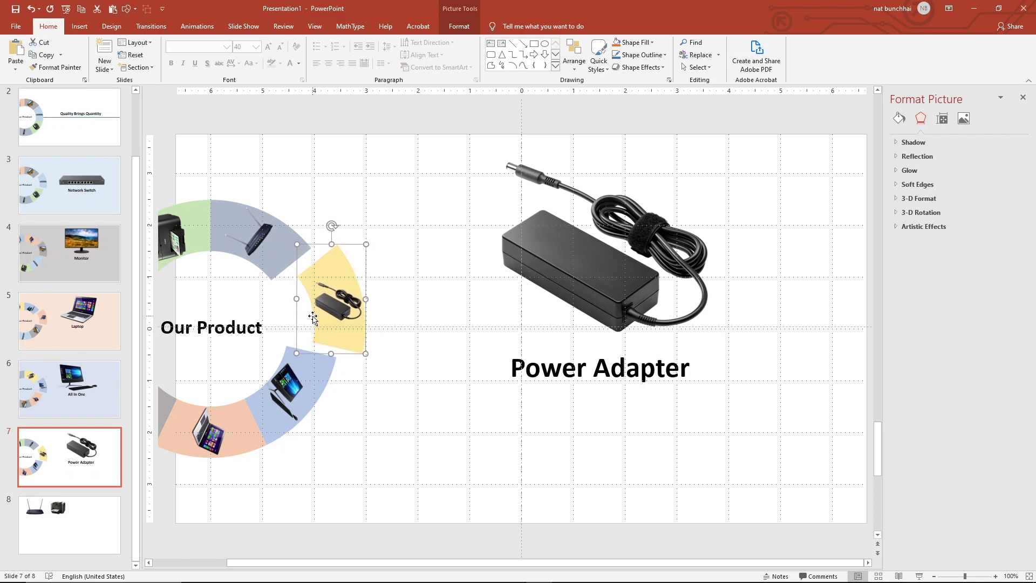
key("ctrl+Up")
key("ctrl+Up")
key("ctrl+Up")
key("ctrl+Up")
key("ctrl+Up")
key("ctrl+Up")
key("ctrl+Down")
key("ctrl+Down")
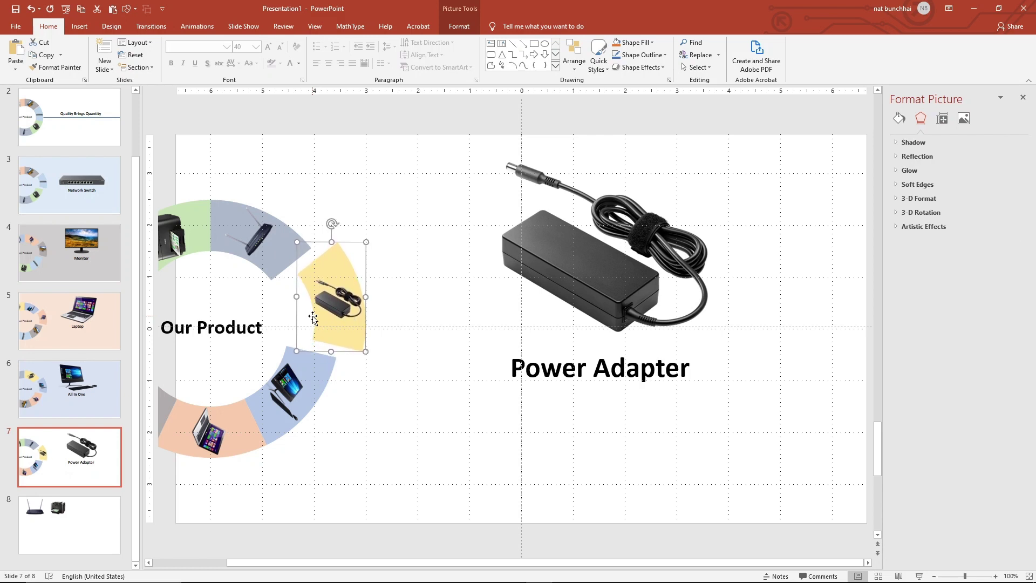
left_click(399, 357)
- Tint slide 7's background light yellow and go to slide 8
right_click(346, 451)
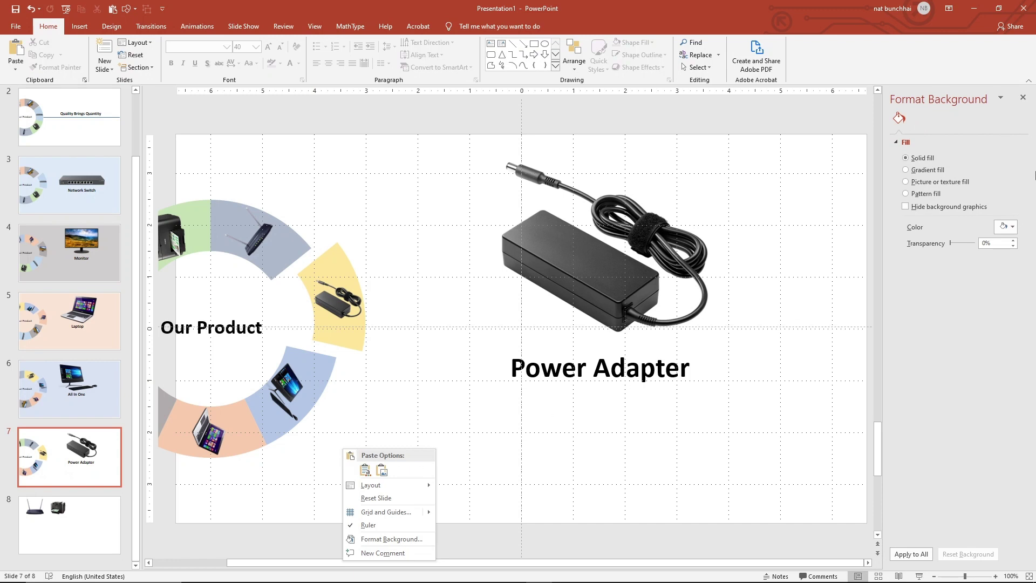
left_click(1013, 227)
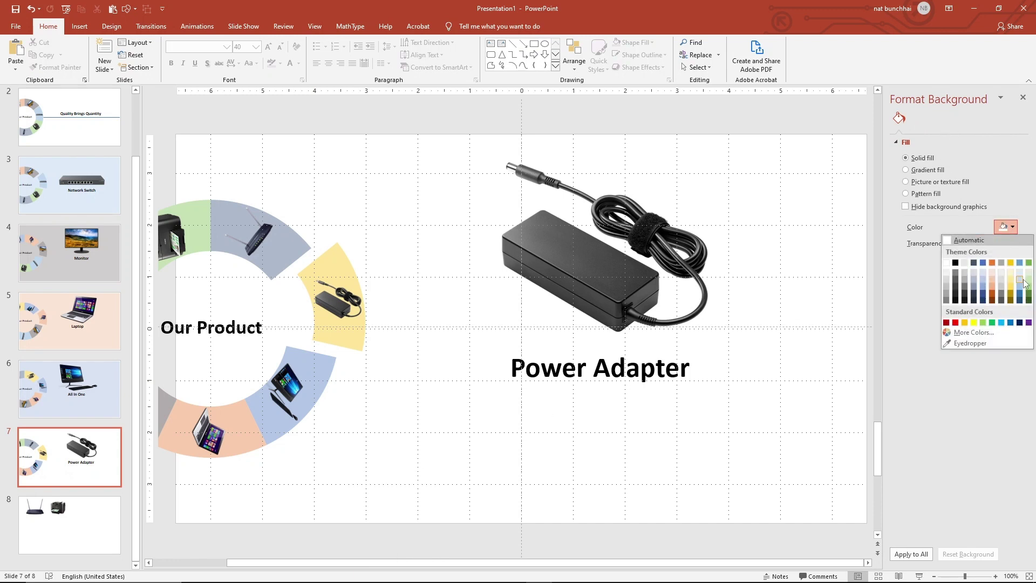
left_click(1011, 277)
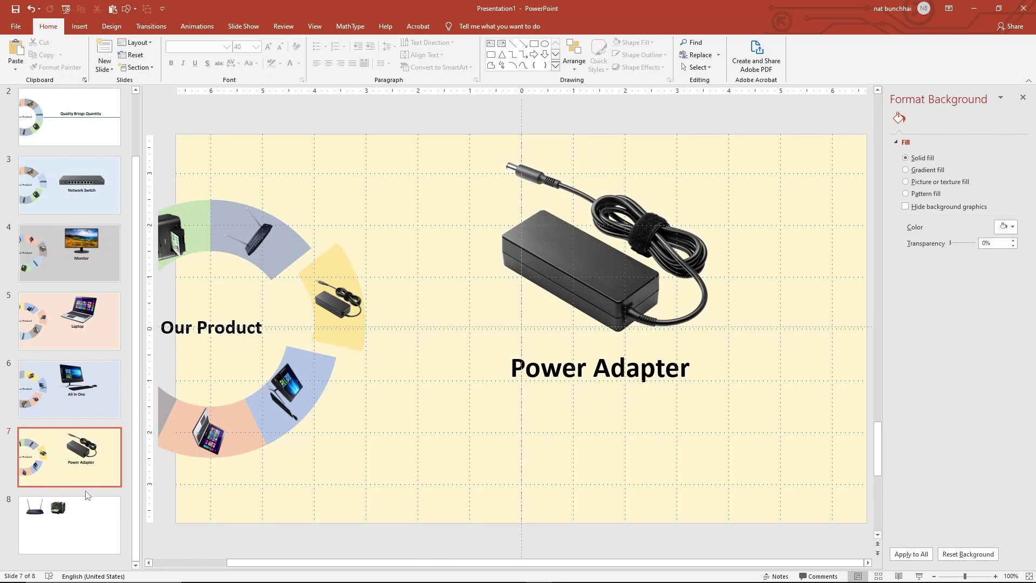
left_click(81, 530)
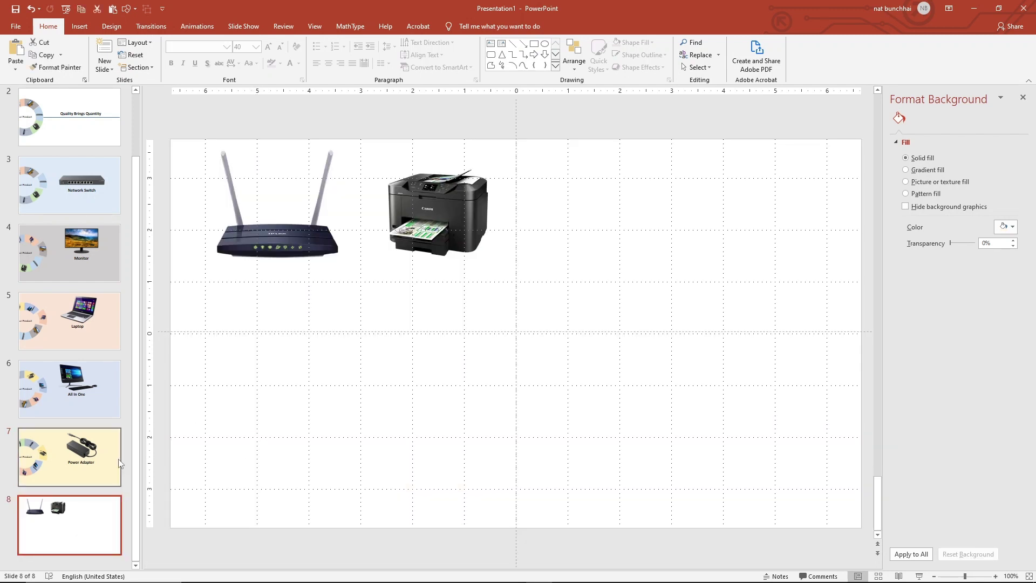
- Revert to the plain Power Adapter slide and duplicate it
left_click(93, 471)
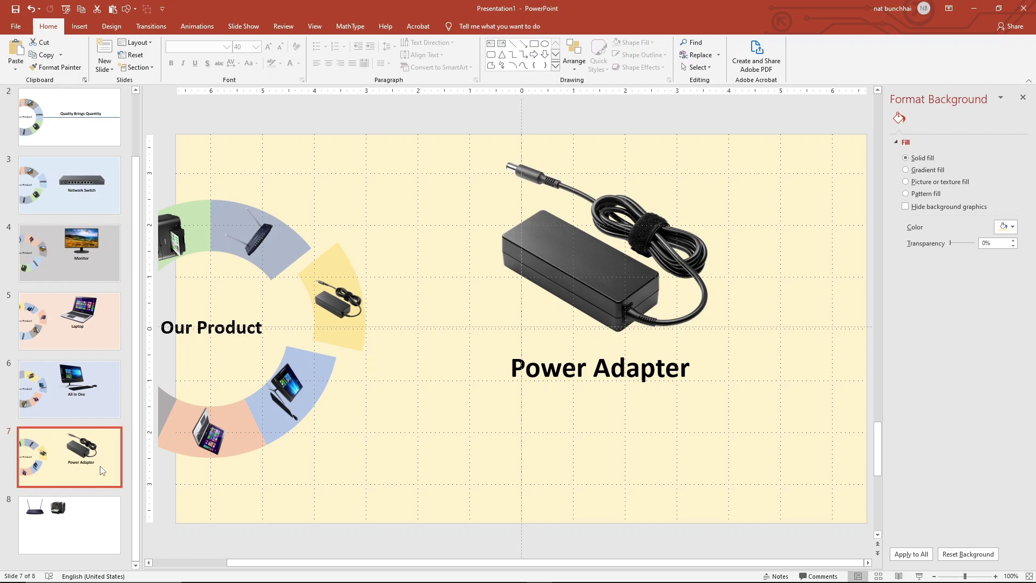
left_click(388, 401)
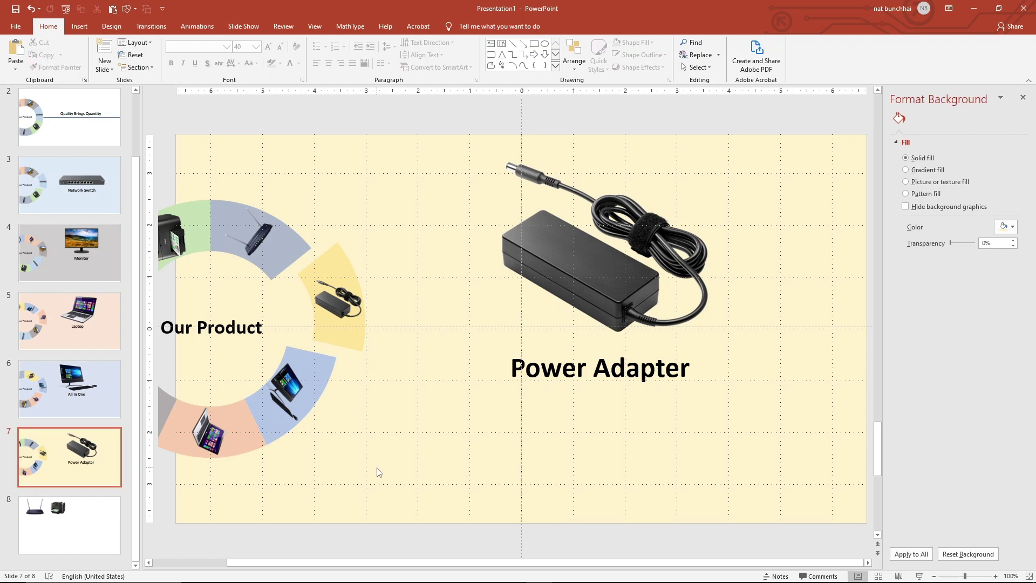
left_click(105, 481)
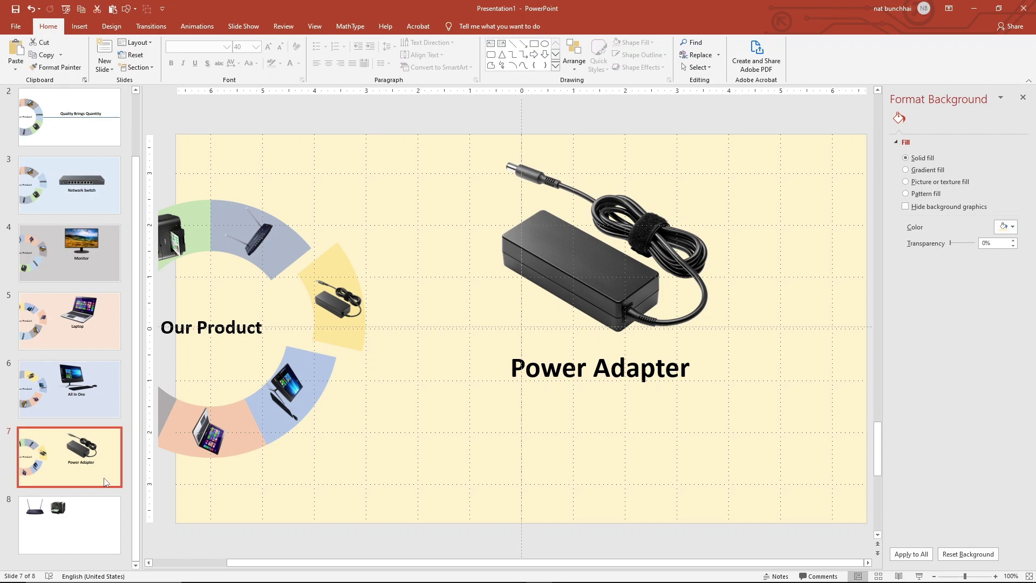
right_click(105, 482)
left_click(146, 354)
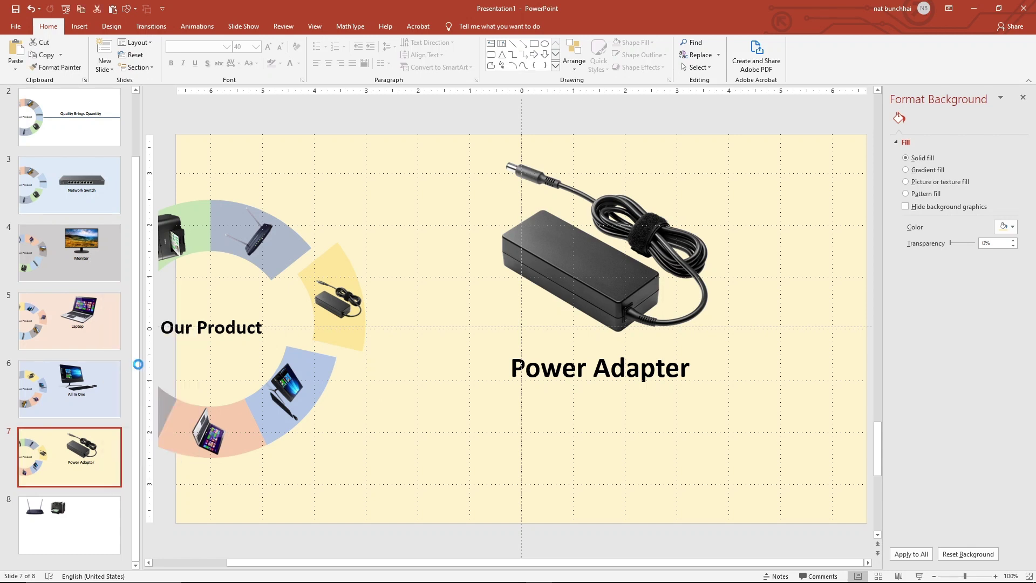
left_click(335, 304)
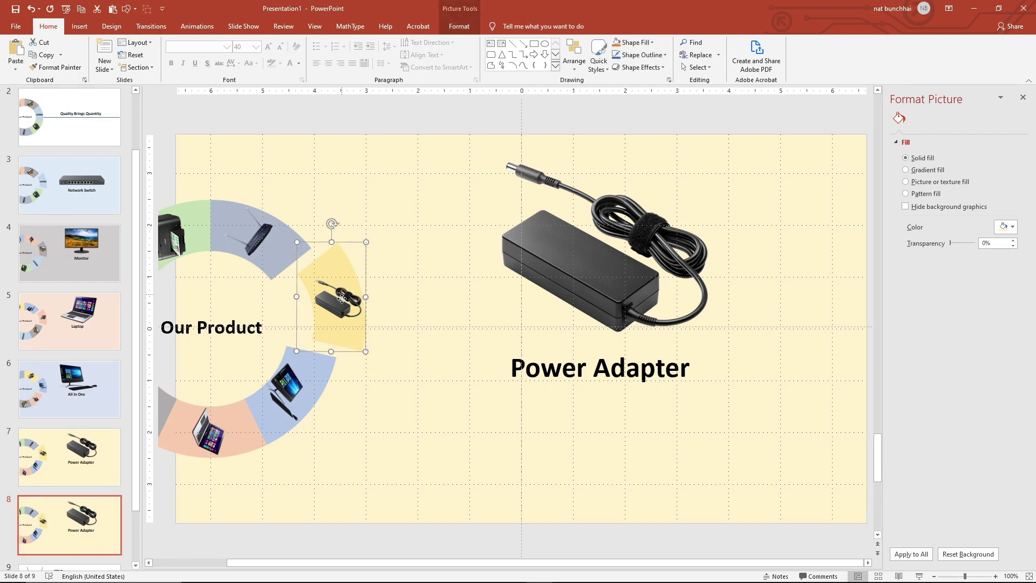
left_click_drag(335, 307, 317, 314)
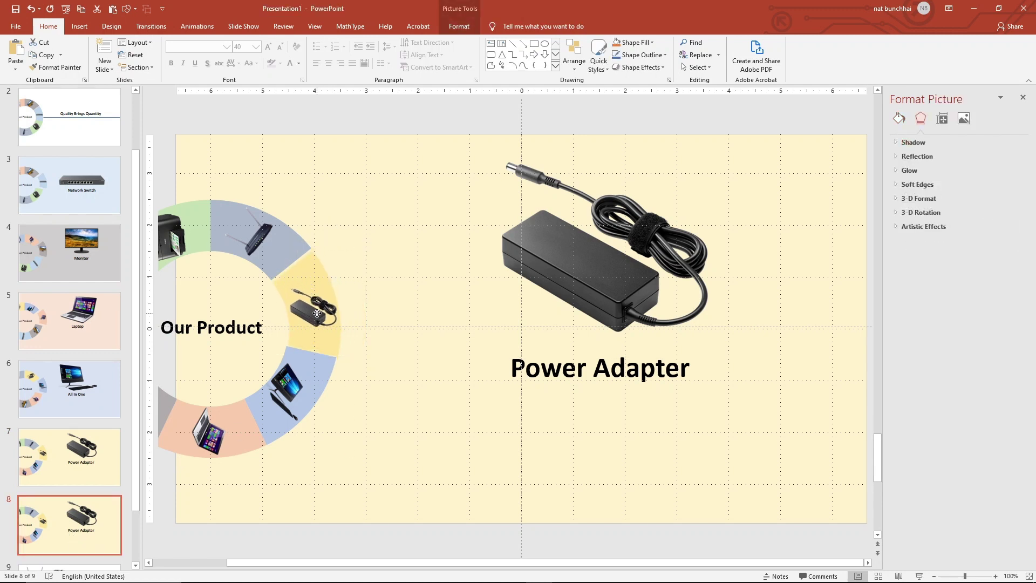
key("ctrl+z")
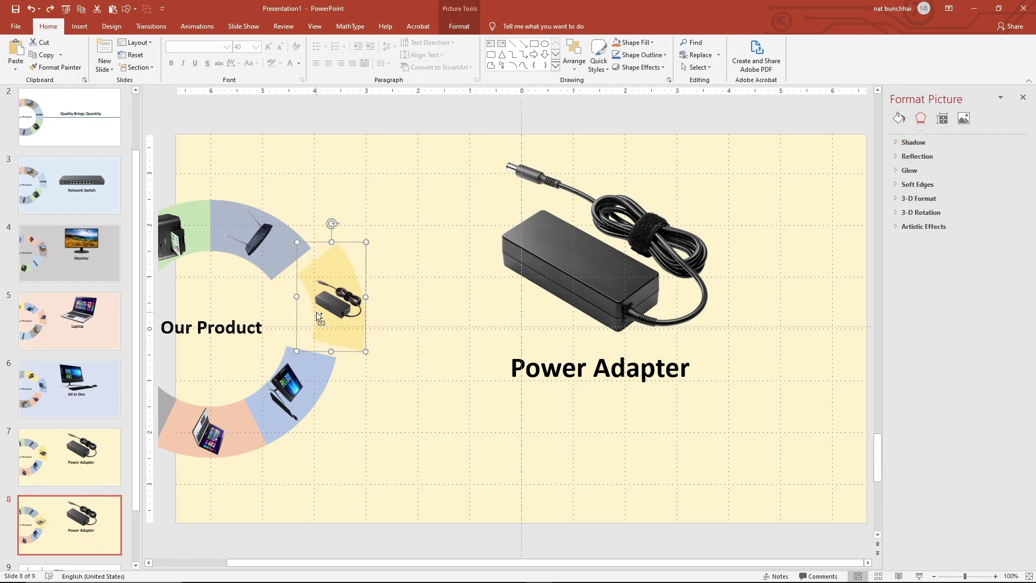
key("ctrl+z")
left_click_drag(316, 311, 322, 317)
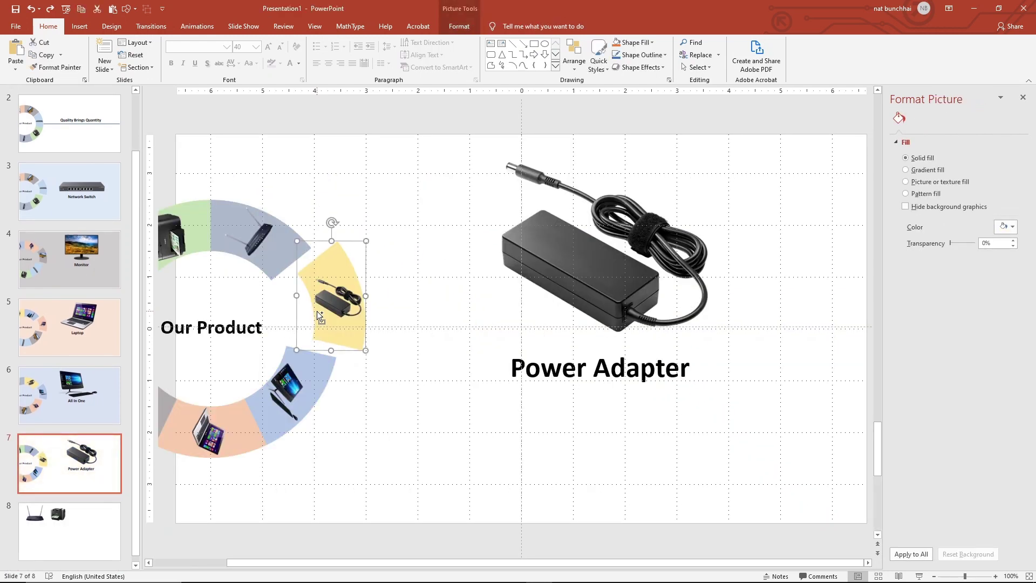
key("ctrl+z")
key("ctrl+z")
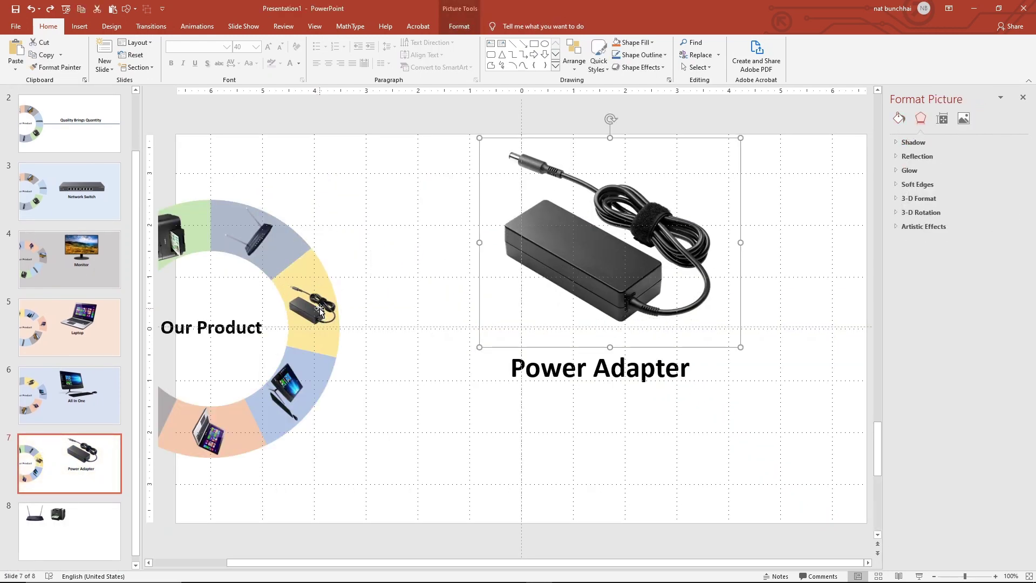
left_click(398, 355)
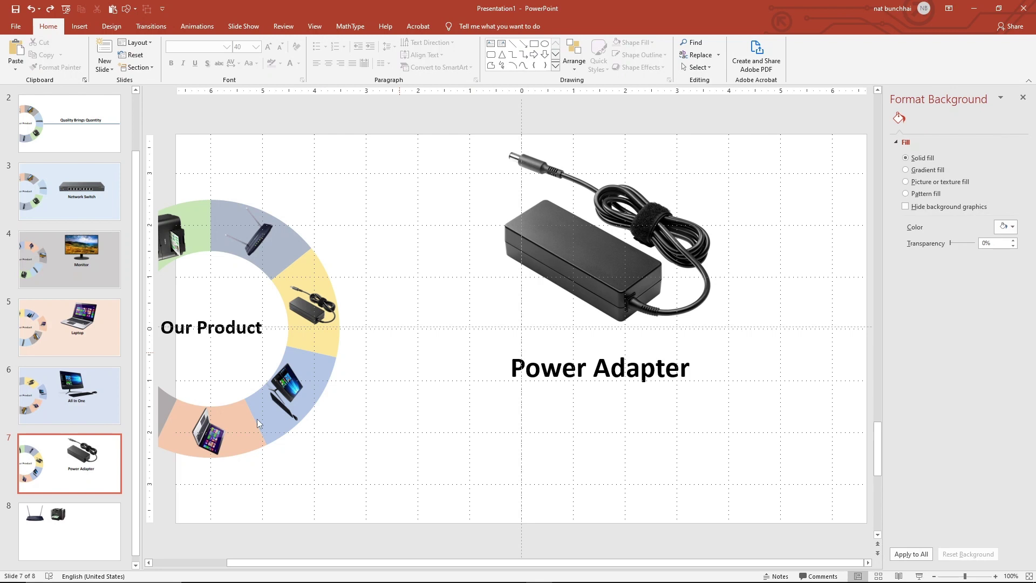
right_click(101, 478)
left_click(138, 363)
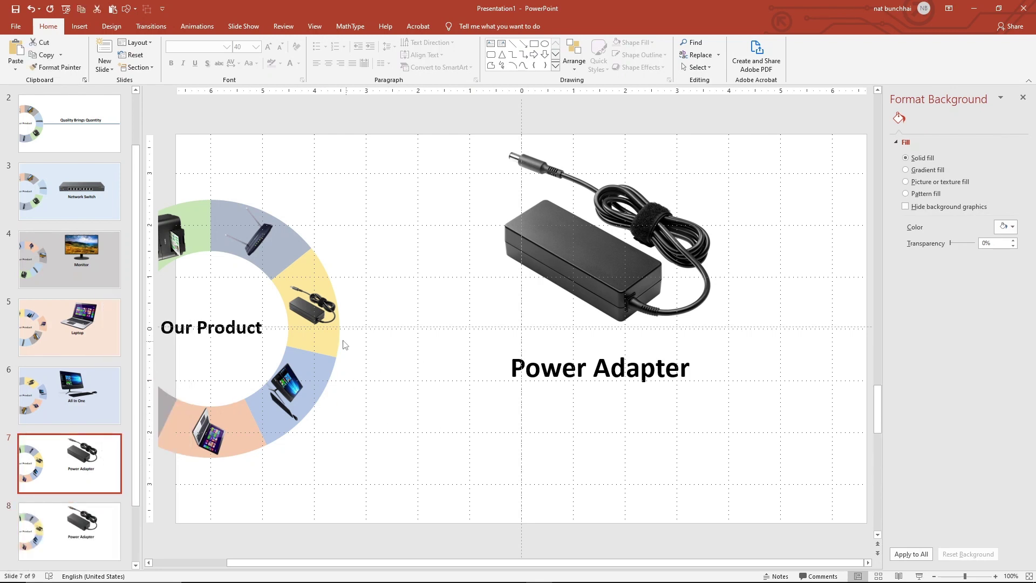
- Nudge the adapter segment out of the ring and tint the background light yellow
left_click(303, 336)
key("Right")
key("Right")
key("Right")
key("Right")
key("Right")
key("Right")
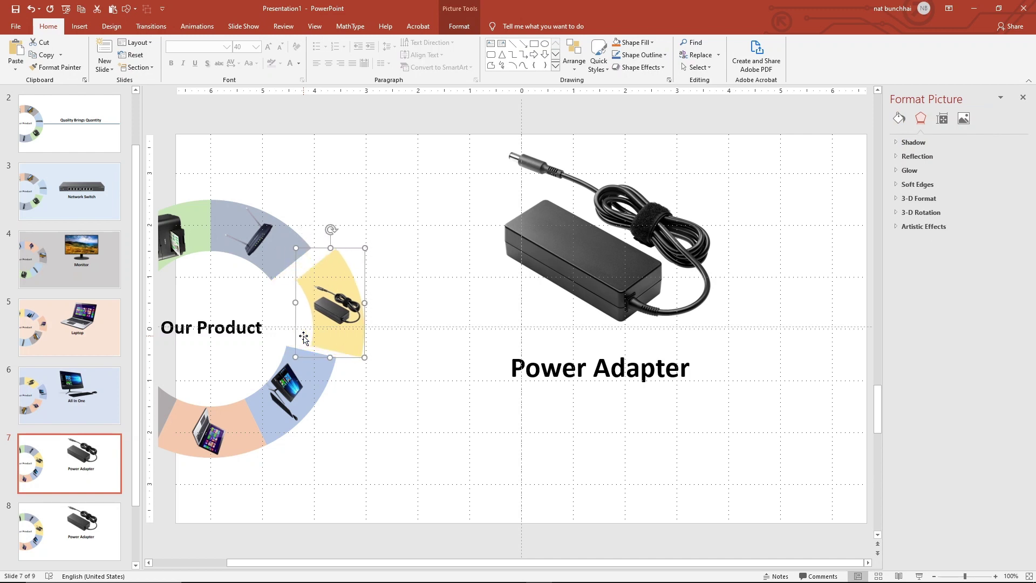
key("ctrl+Right")
key("ctrl+Right")
key("ctrl+Up")
key("ctrl+Up")
key("ctrl+Up")
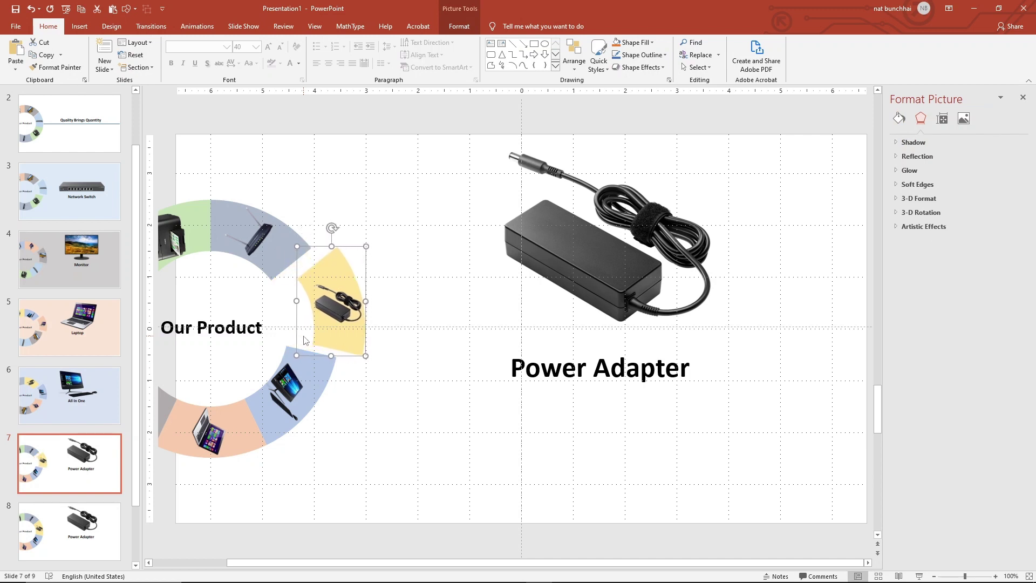
key("ctrl+Up")
key("ctrl+Up")
key("ctrl+Up")
key("ctrl+Up")
key("ctrl+Right")
key("ctrl+Right")
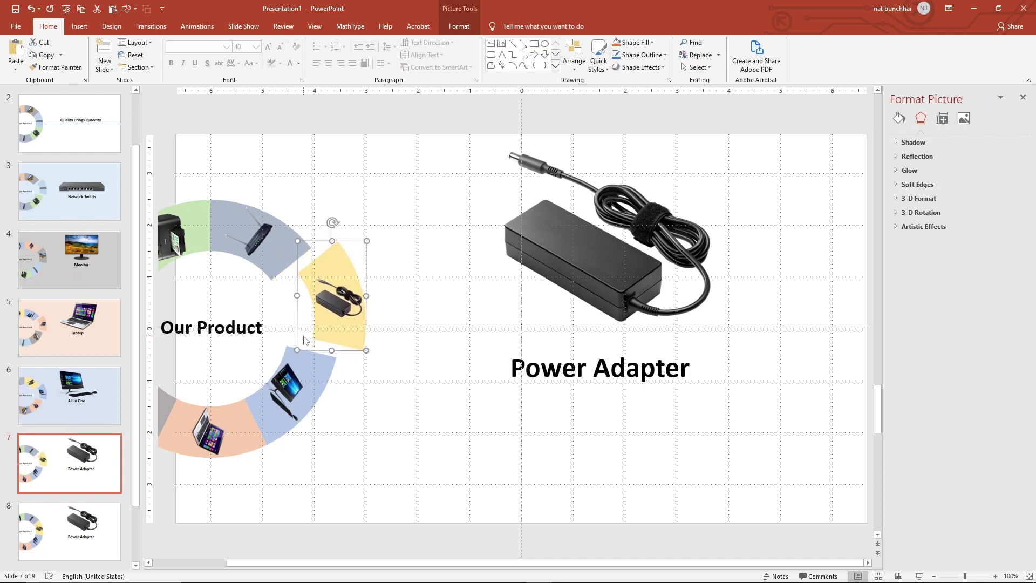
key("ctrl+Up")
left_click(424, 436)
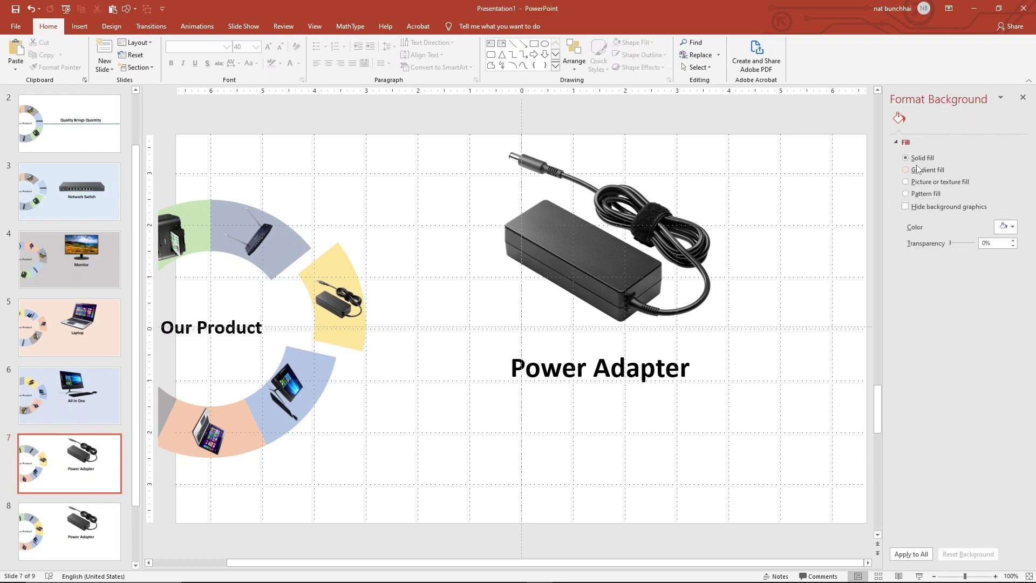
left_click(1006, 226)
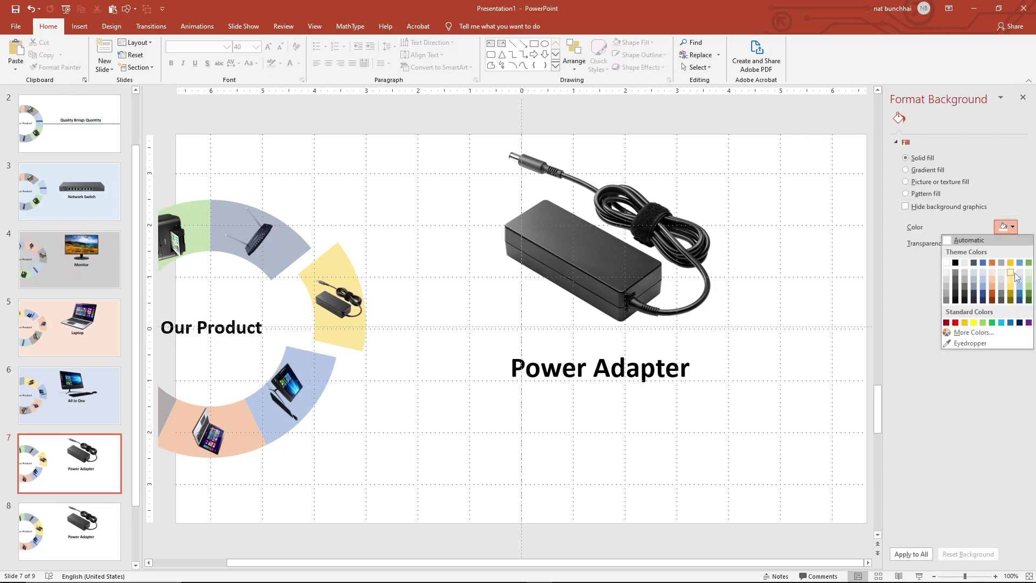
left_click(1015, 273)
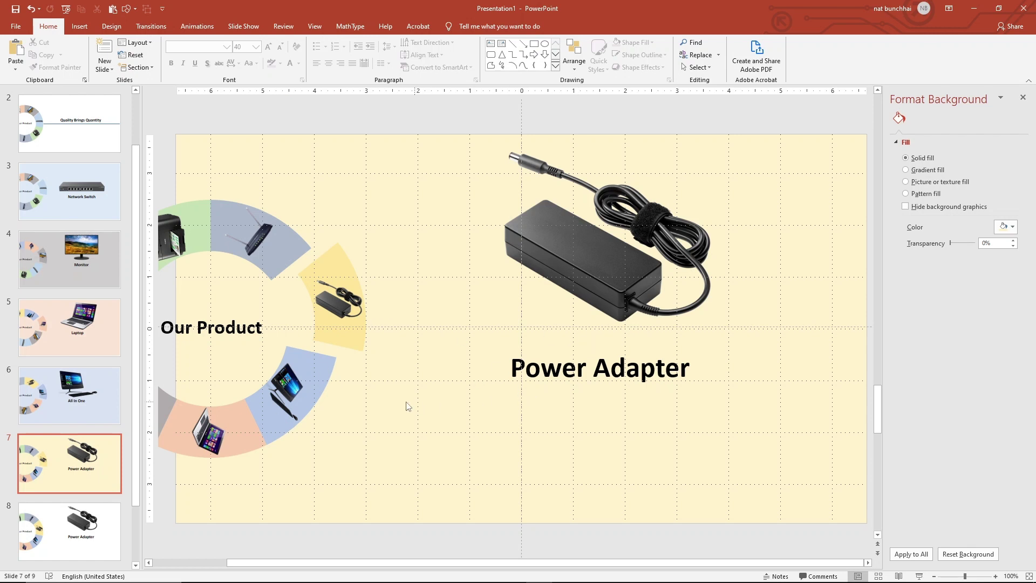
- Delete the large power adapter photo from slide 8
left_click(59, 529)
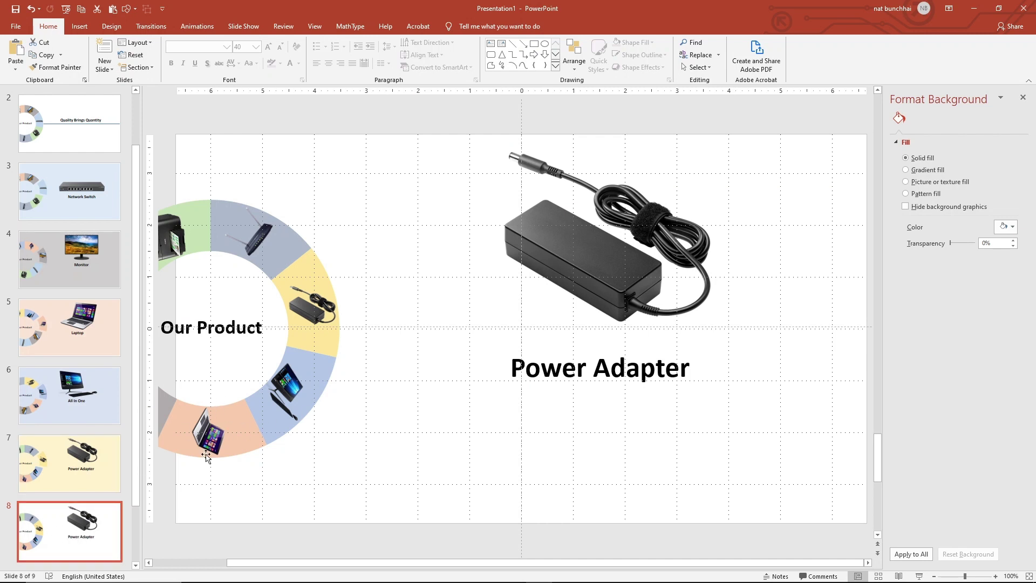
left_click(582, 236)
key("Delete")
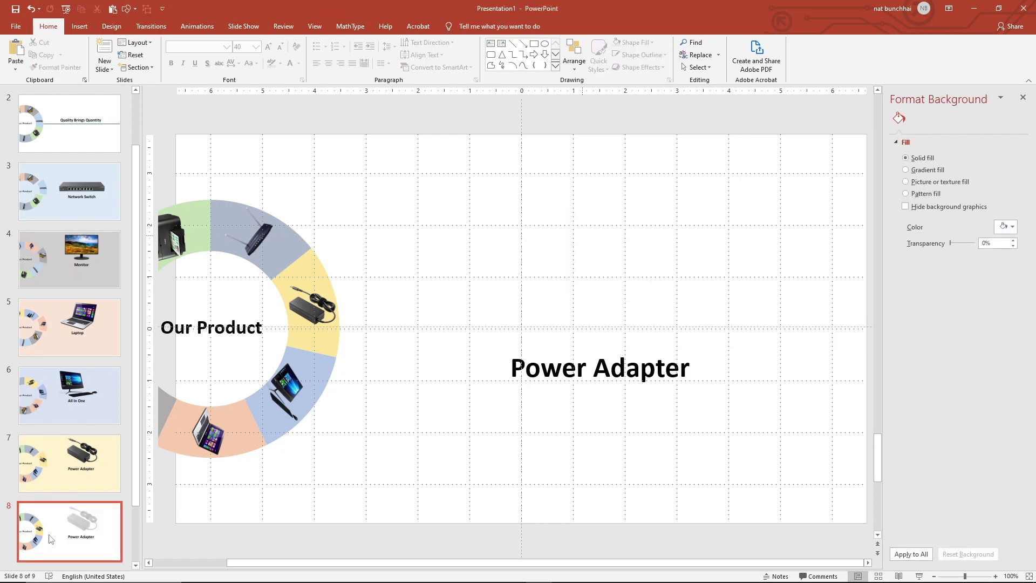
- Group the product ring pieces into one object, leaving the Our Product text out
left_click(317, 357)
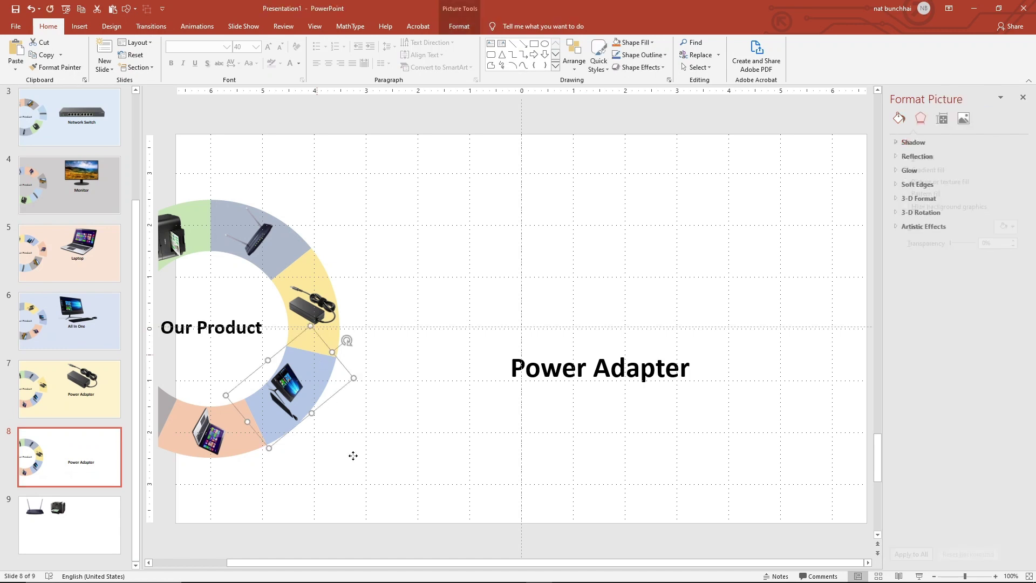
left_click(393, 478)
scroll(456, 568, "left", 3)
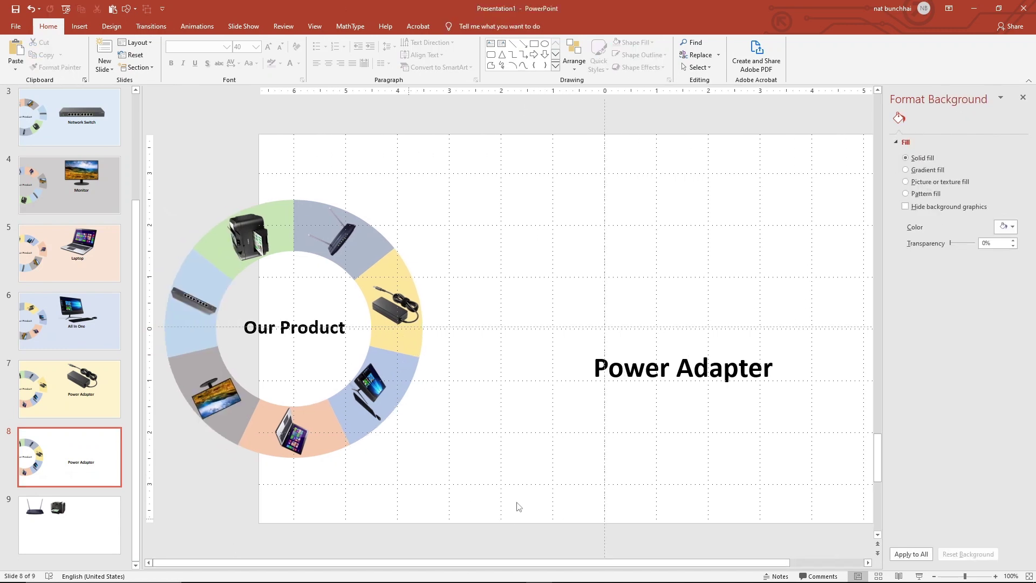
left_click_drag(555, 522, 157, 159)
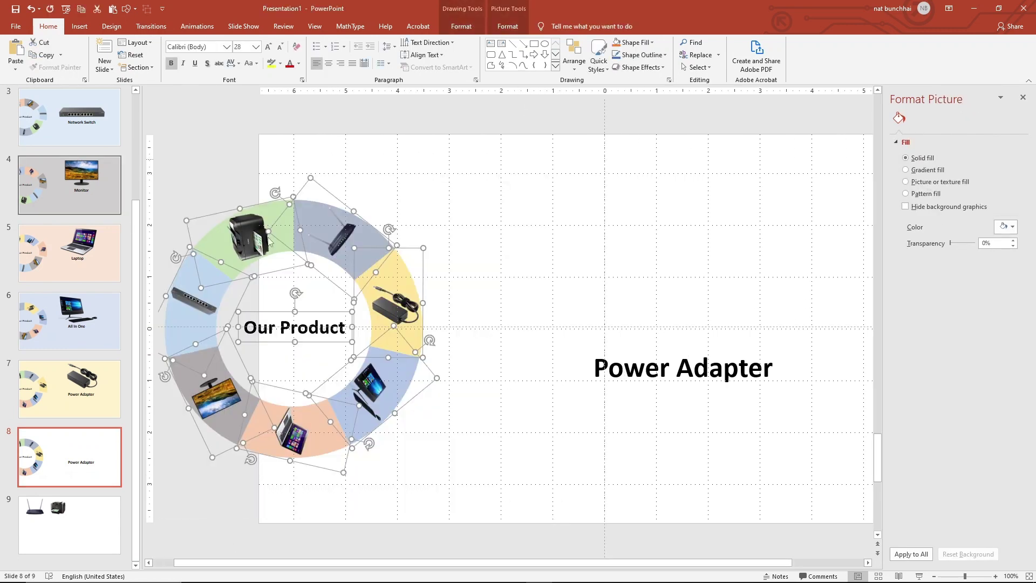
right_click(290, 221)
left_click(285, 234)
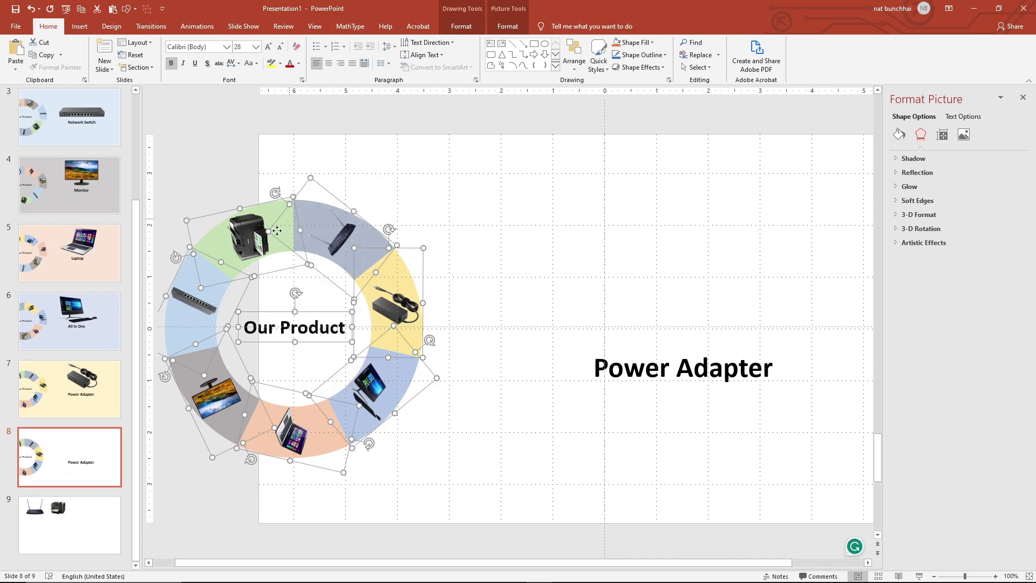
right_click(278, 234)
key("Escape")
left_click(271, 318, "shift")
right_click(326, 235)
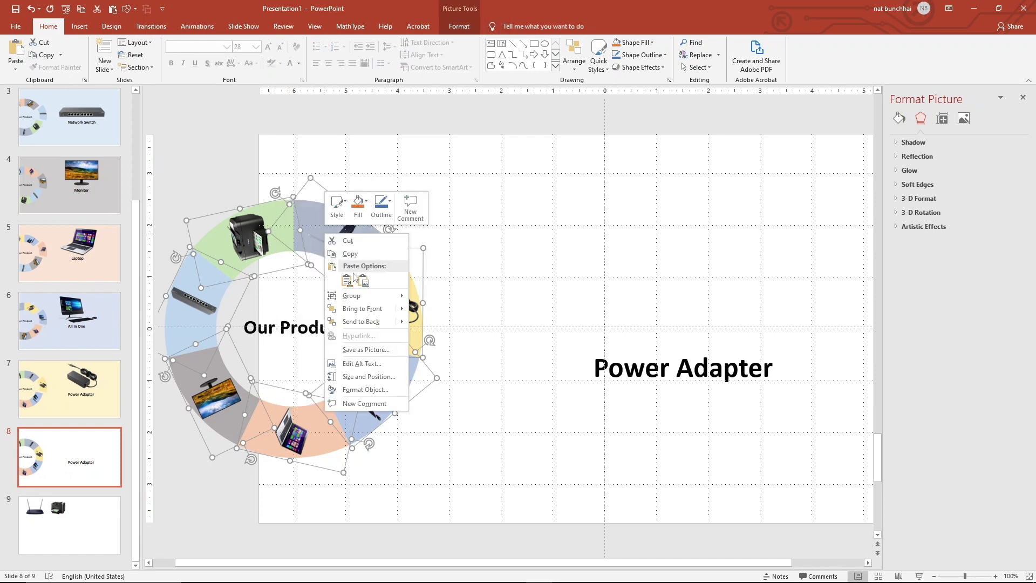
left_click(431, 296)
left_click(515, 347)
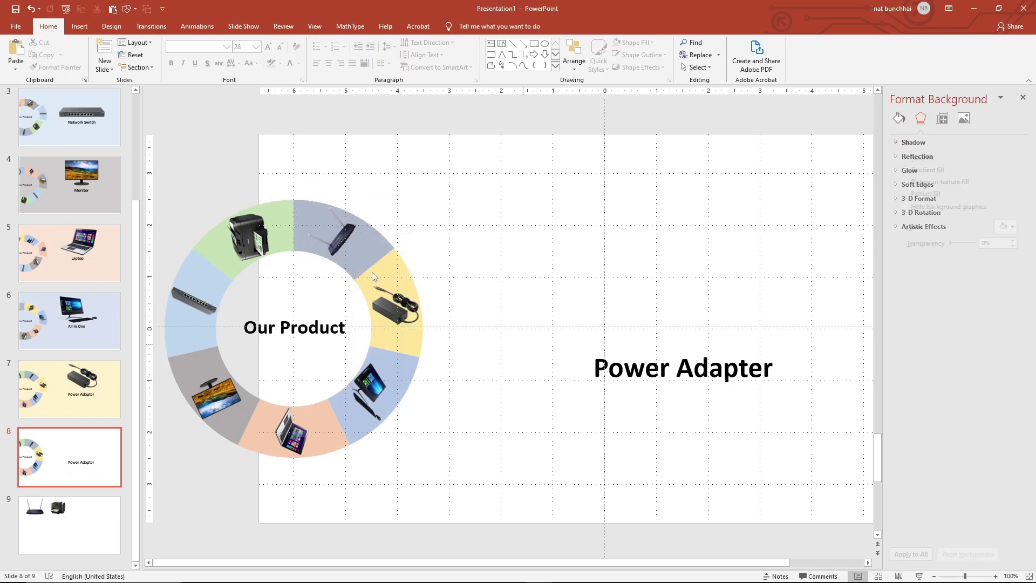
- Rotate the ring group so the router segment faces right, nudging it slightly left
left_click(273, 200)
left_click_drag(296, 181, 467, 271)
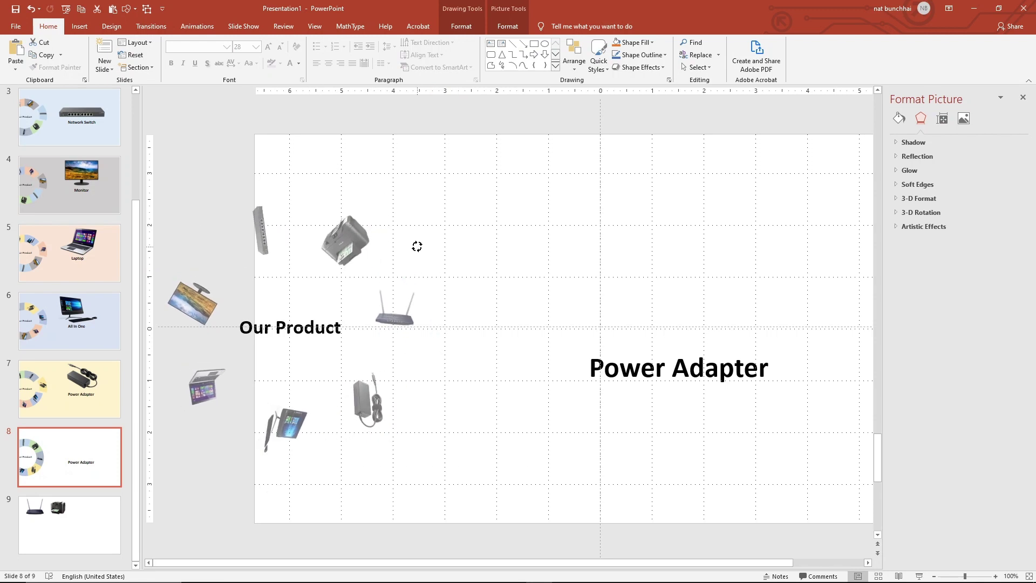
left_click_drag(433, 273, 412, 241)
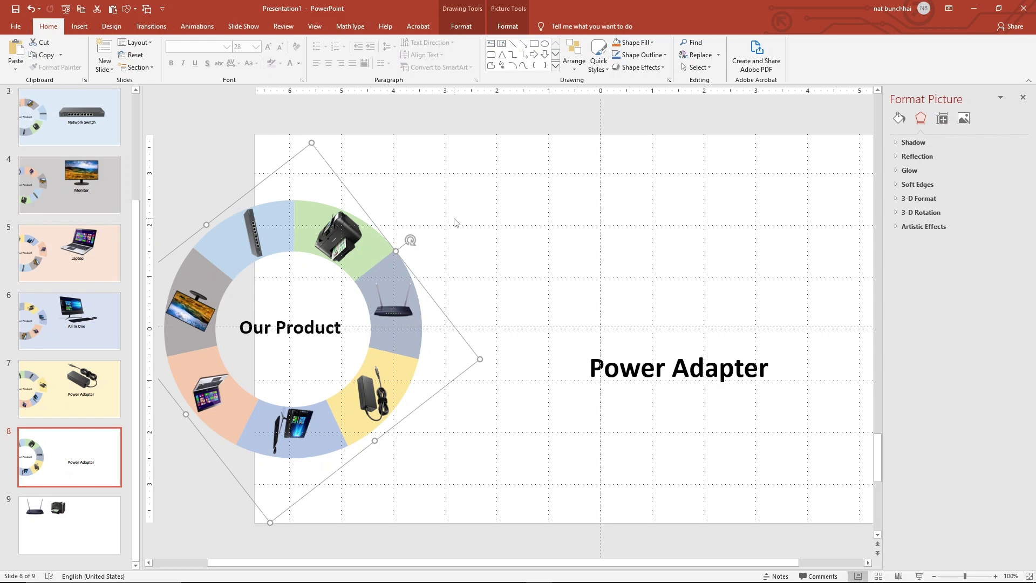
key("ctrl+Left")
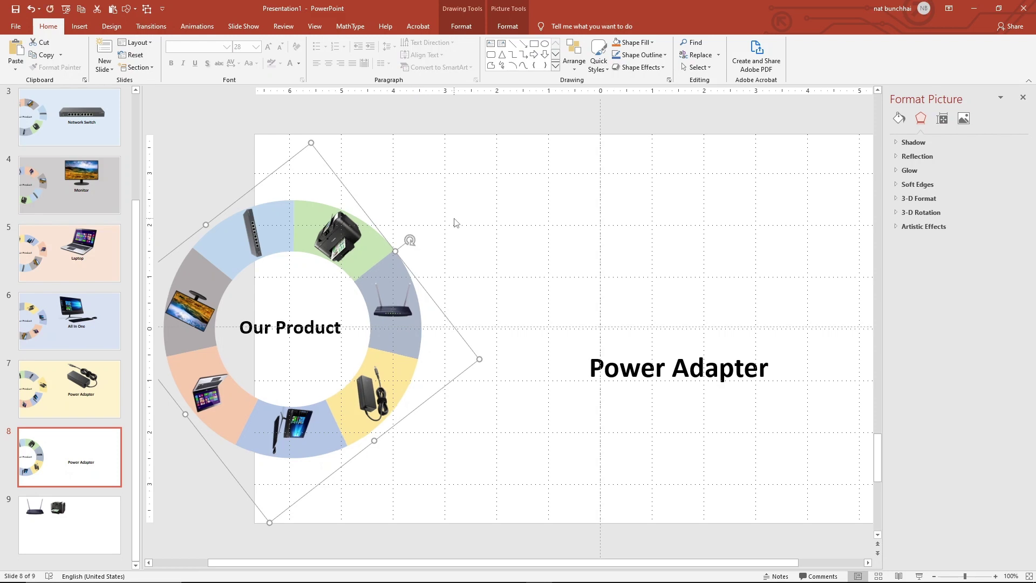
key("ctrl+Left")
key("ctrl+Left")
key("ctrl+Left")
key("ctrl+Left")
key("ctrl+Left")
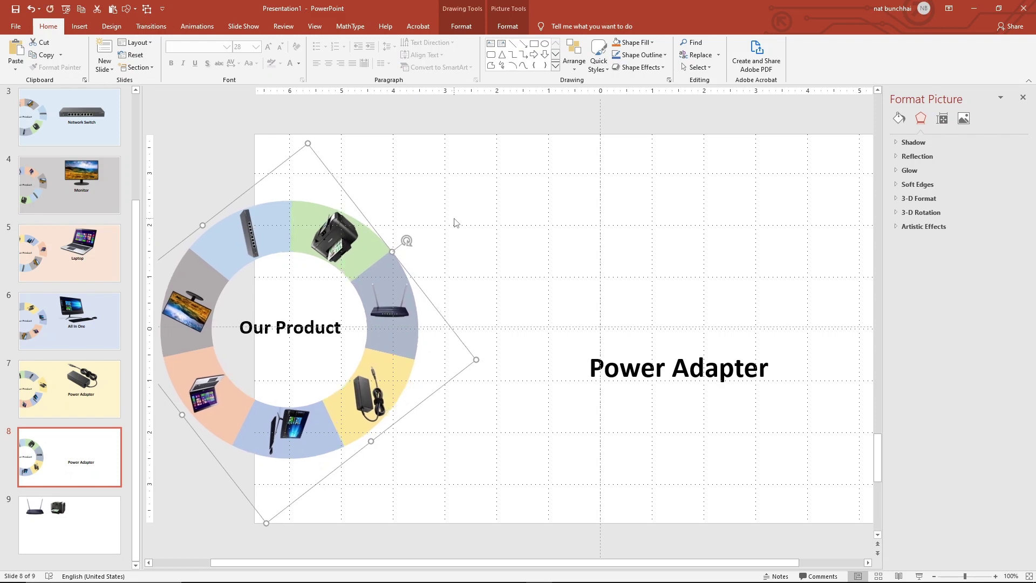
key("ctrl+Left")
key("ctrl+Left")
left_click(423, 210)
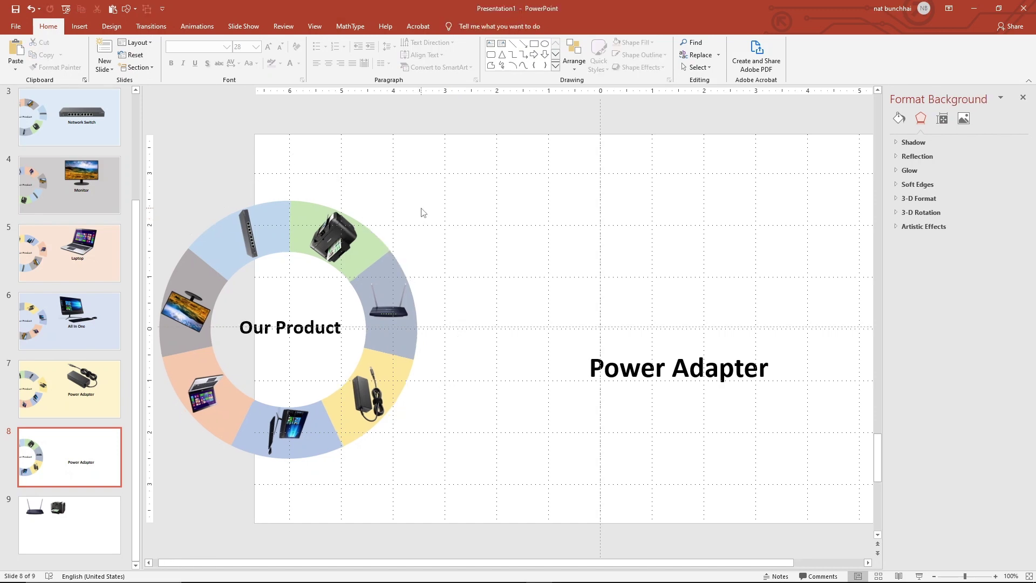
- Change slide 8's title from Power Adapter to 'Router'
left_click(672, 368)
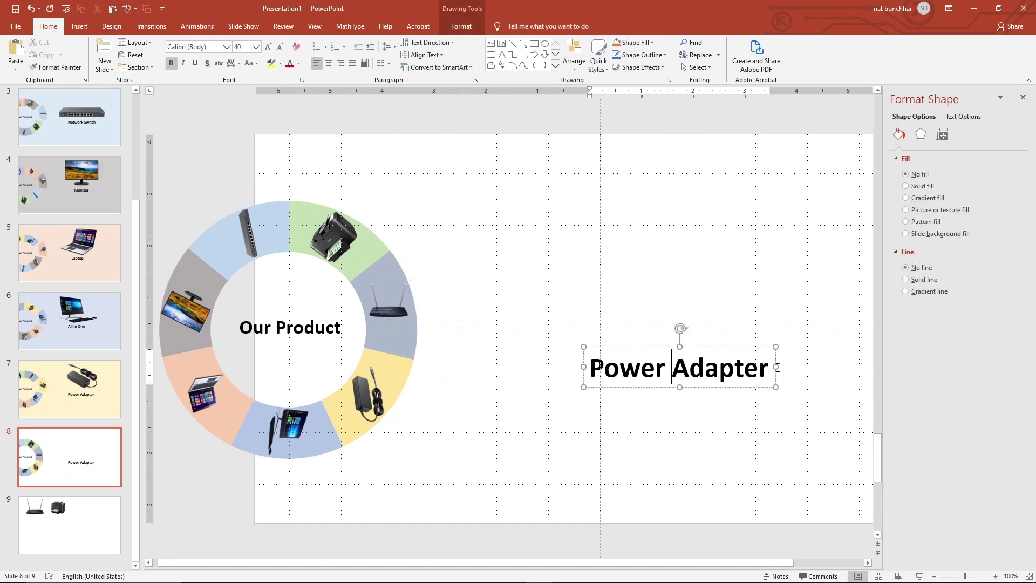
left_click_drag(766, 371, 614, 376)
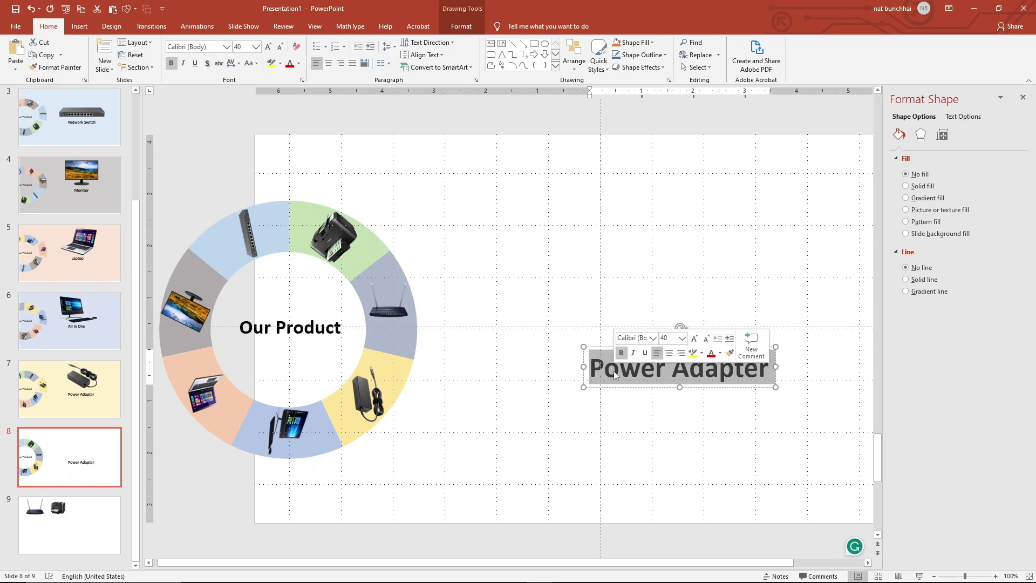
type("Rp")
key("BackSpace")
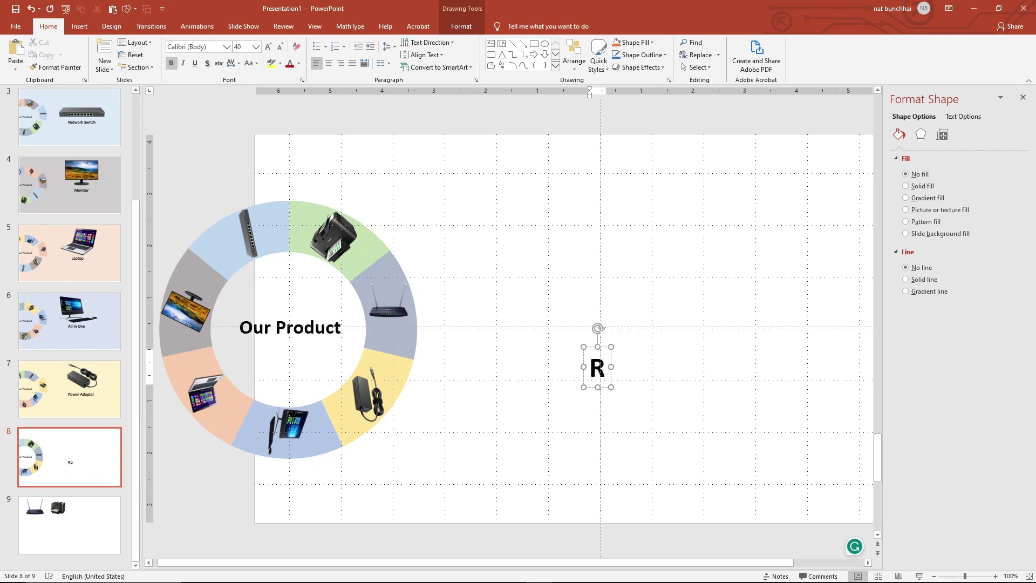
type("outer")
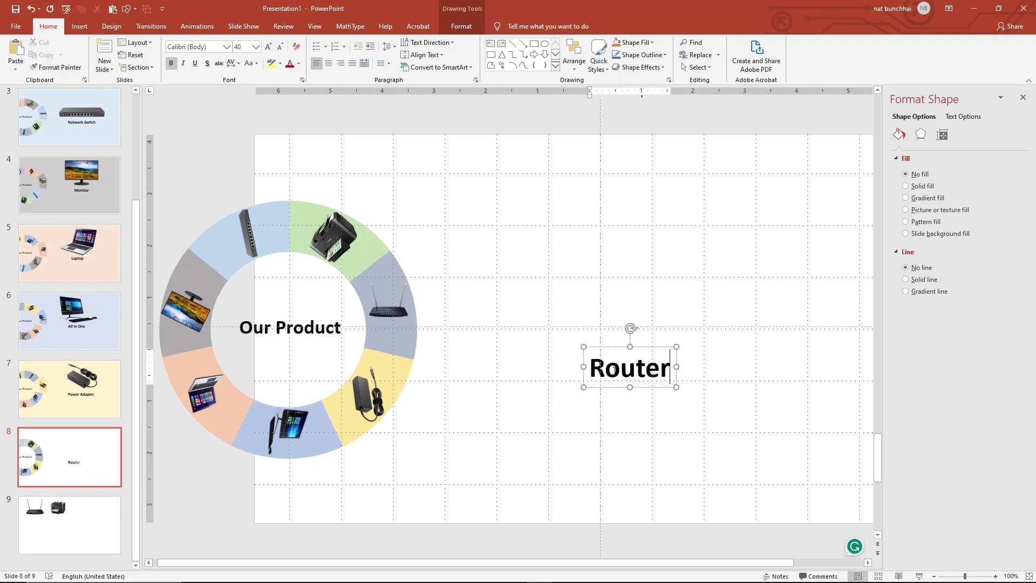
left_click(674, 447)
- Ungroup the ring back into separate pieces
left_click(369, 357)
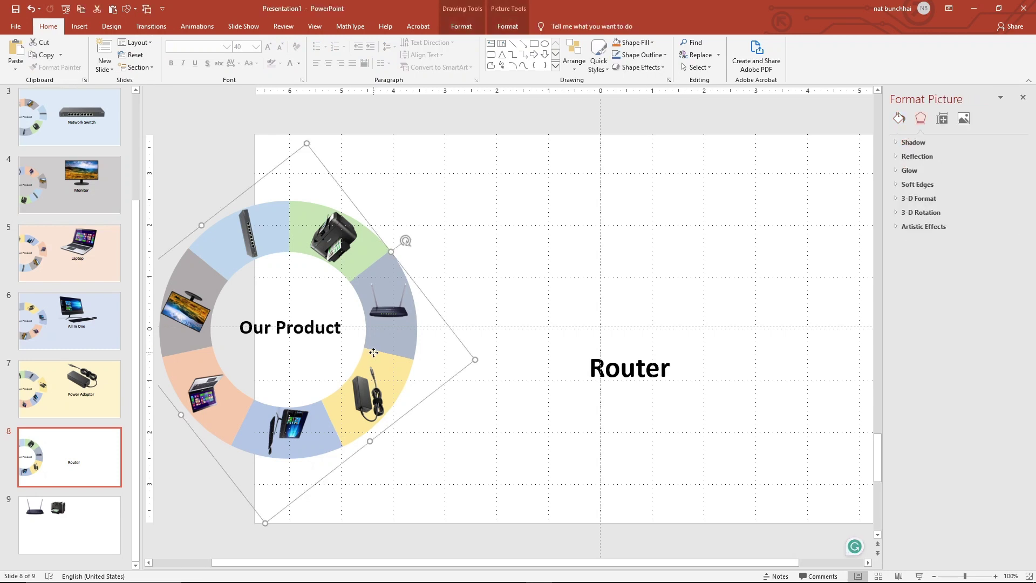
right_click(375, 354)
mouse_move(413, 415)
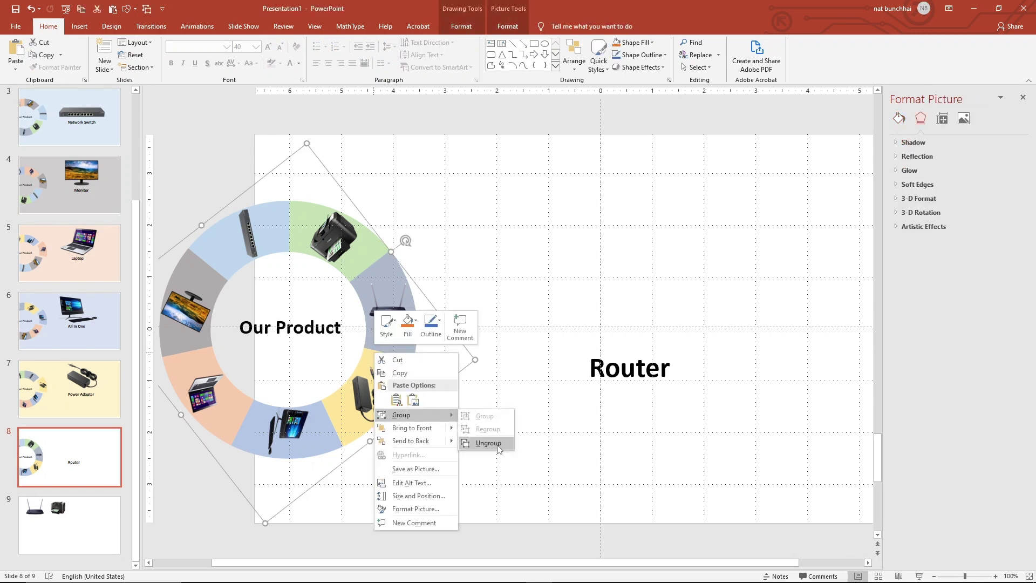
left_click(498, 444)
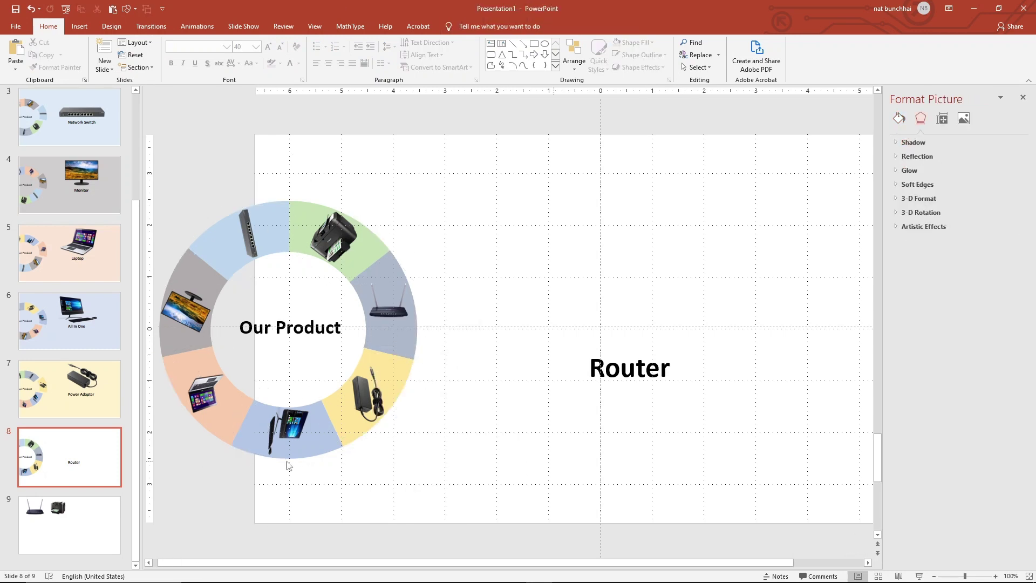
- Duplicate slide 8 as slide 9 and return to slide 8
left_click(52, 475)
right_click(52, 476)
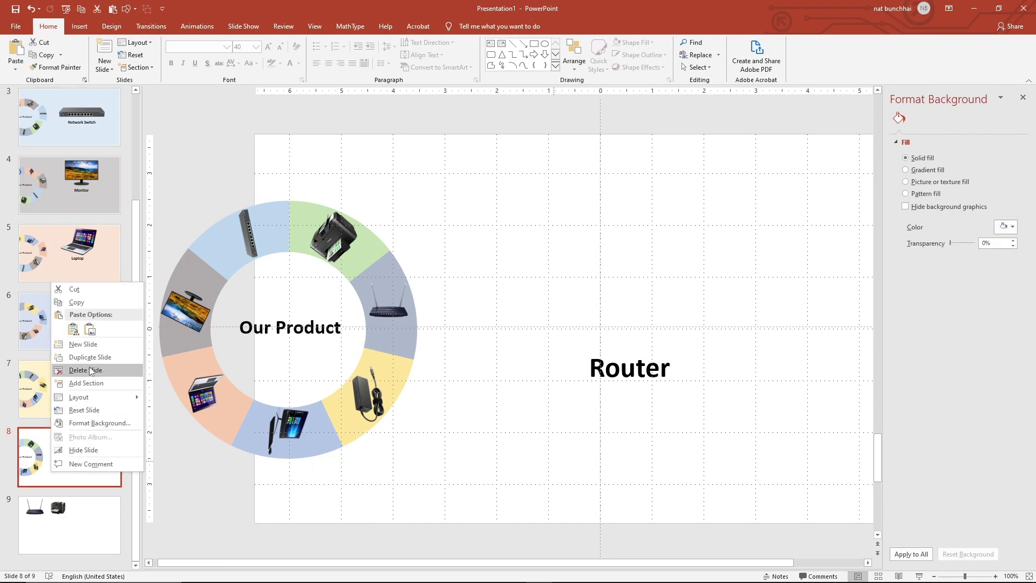
left_click(89, 357)
left_click(70, 456)
- Pop the router segment outward to the right of the ring, raising it slightly
left_click(371, 384)
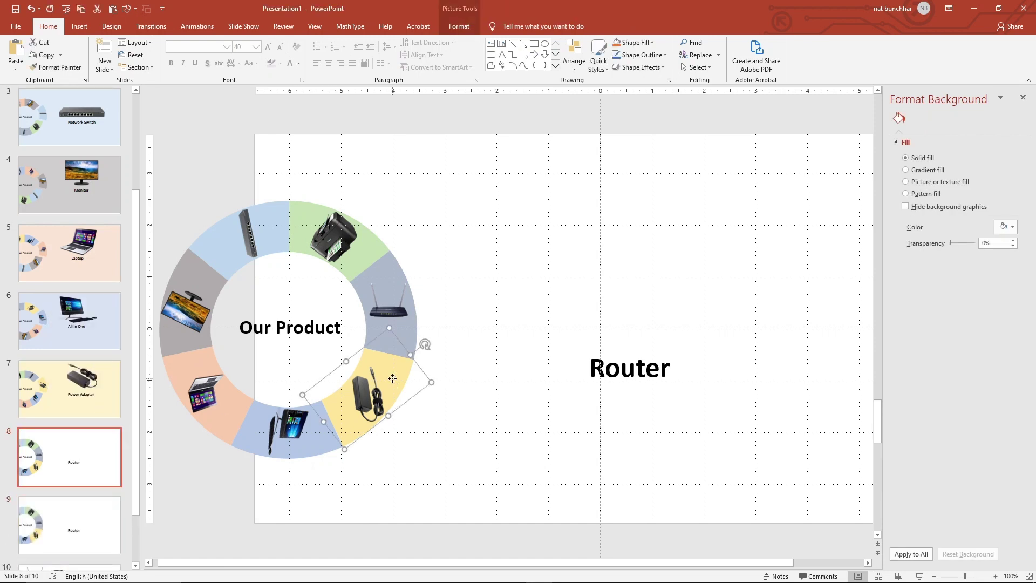
left_click(402, 320)
key("Right")
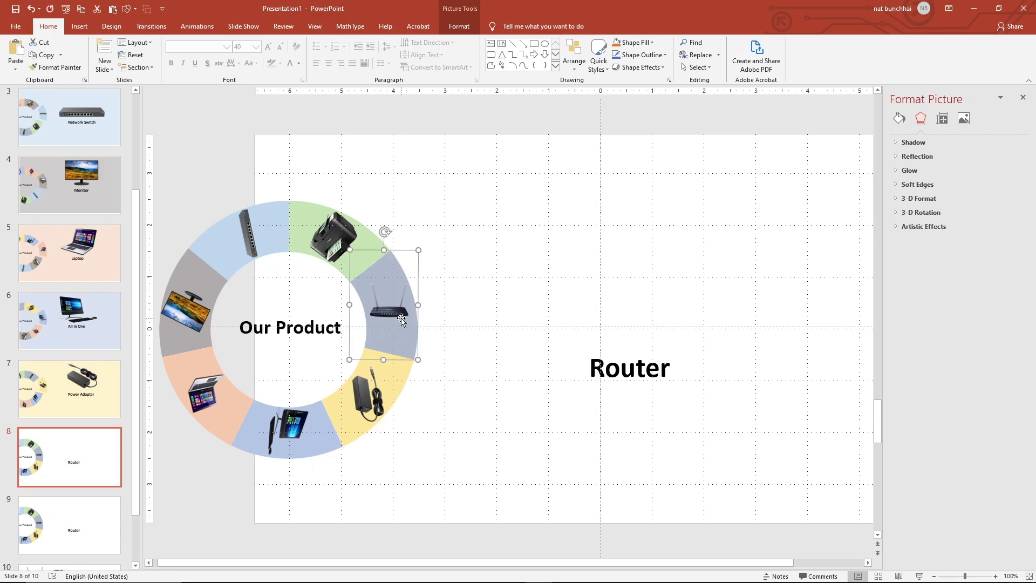
key("Right")
key("Right")
key("Right")
key("Right")
key("Right")
key("Left")
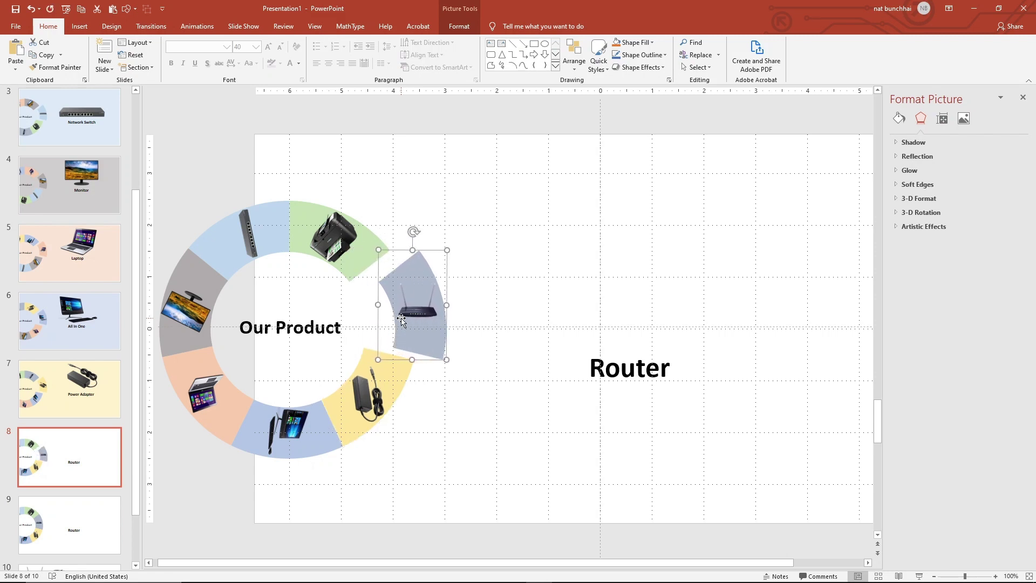
key("Left")
key("Left")
key("Left")
key("Up")
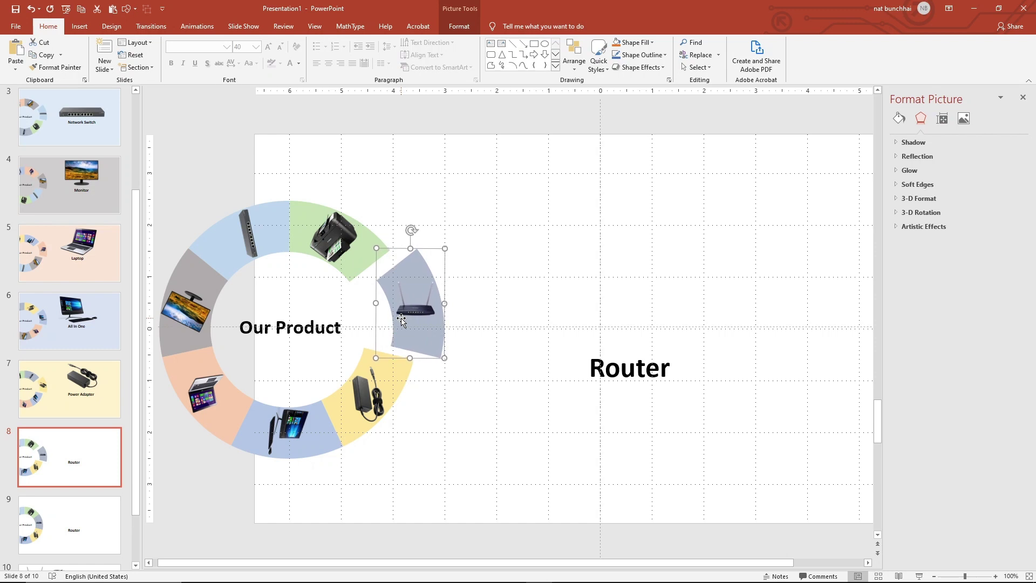
key("Up")
key("Up")
key("Up")
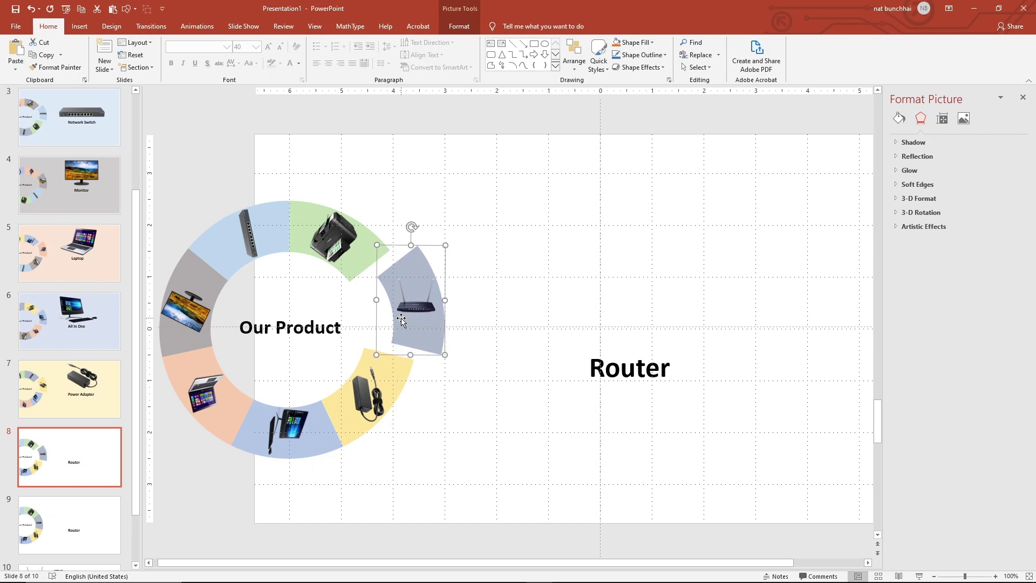
left_click(436, 393)
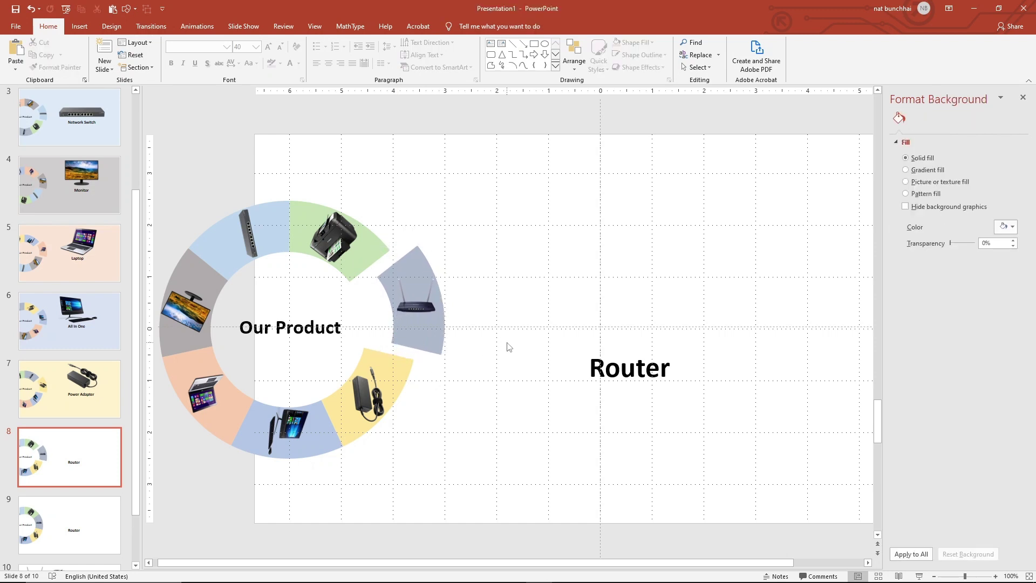
- Go to slide 10 and select its spare router photo
right_click(441, 445)
left_click(412, 449)
scroll(81, 532, "down", 2)
left_click(81, 532)
left_click(274, 240)
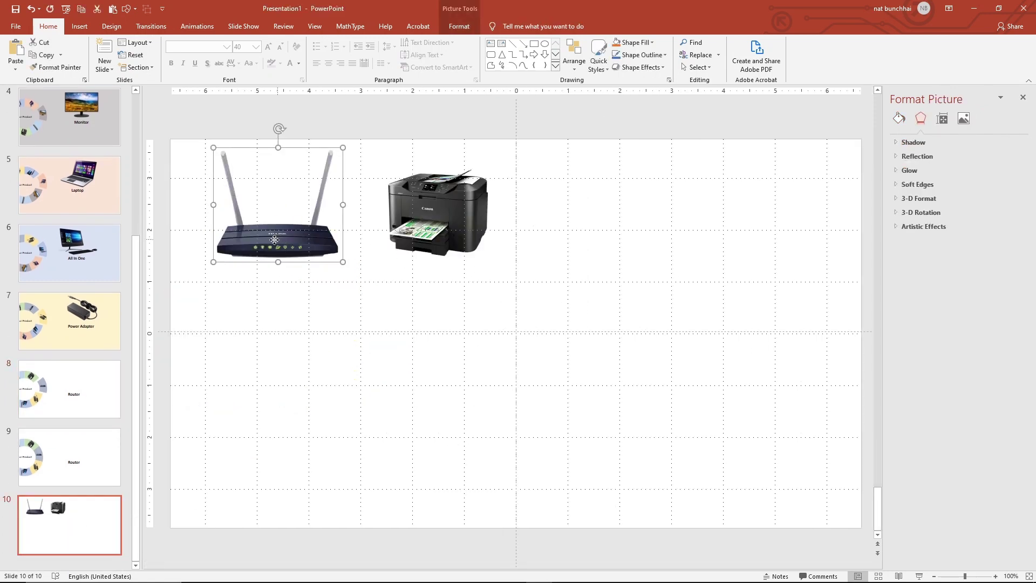
- Move the router photo from slide 10 to slide 8, enlarged above the Router title
key("ctrl+x")
left_click(81, 410)
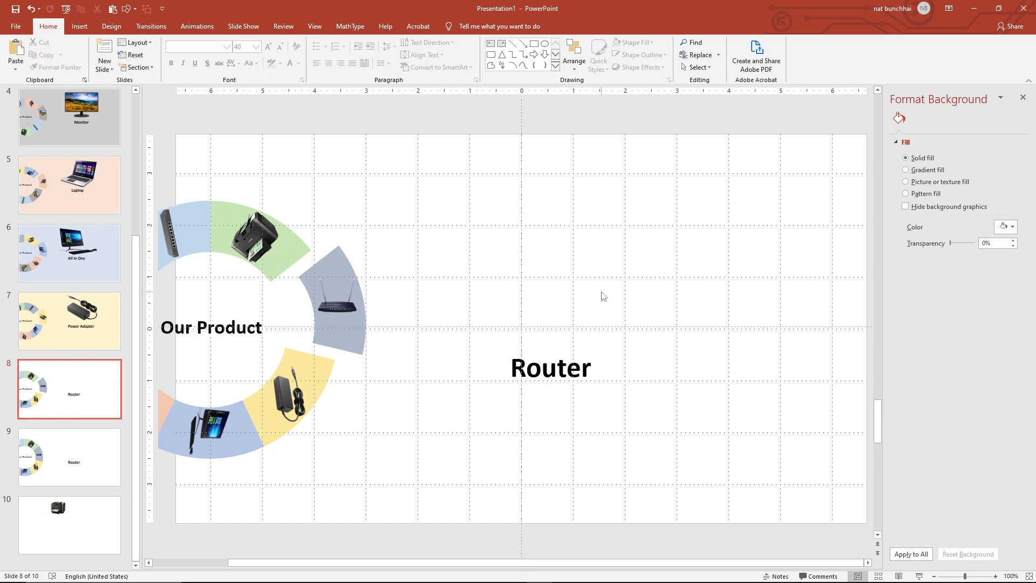
key("ctrl+v")
mouse_move(282, 233)
left_mouse_down()
mouse_move(531, 261)
mouse_move(531, 294)
left_mouse_up()
left_click_drag(597, 198, 690, 138)
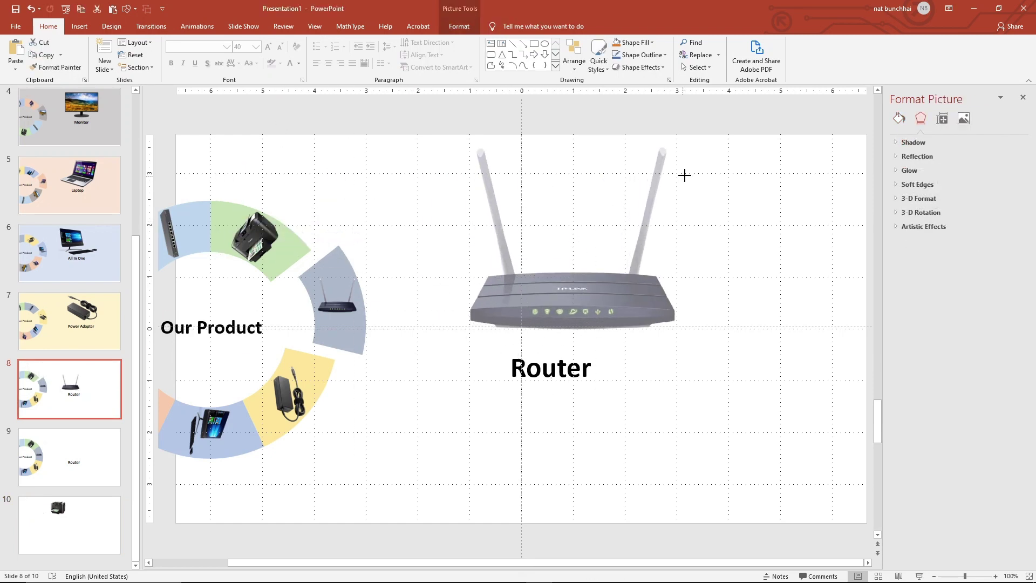
left_click_drag(576, 313, 568, 315)
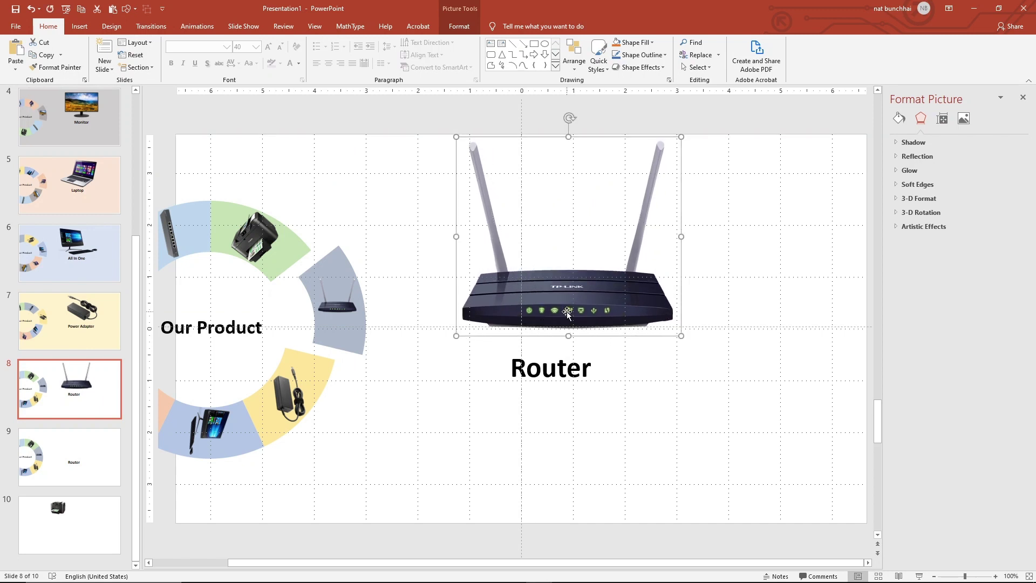
left_click(447, 474)
- Give slide 8 a pale blue-grey background fill
right_click(445, 478)
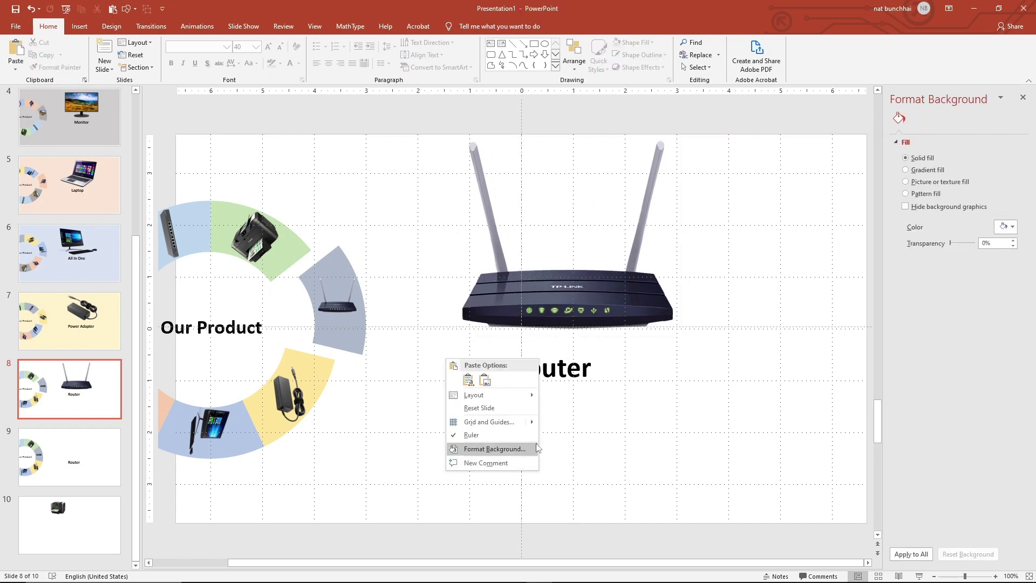
left_click(396, 461)
left_click(1009, 228)
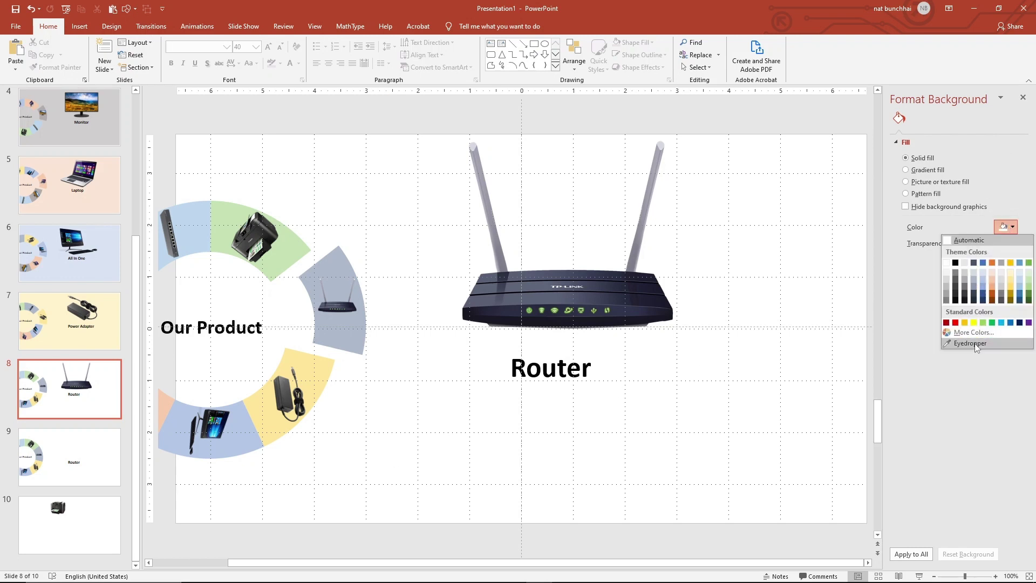
left_click(976, 285)
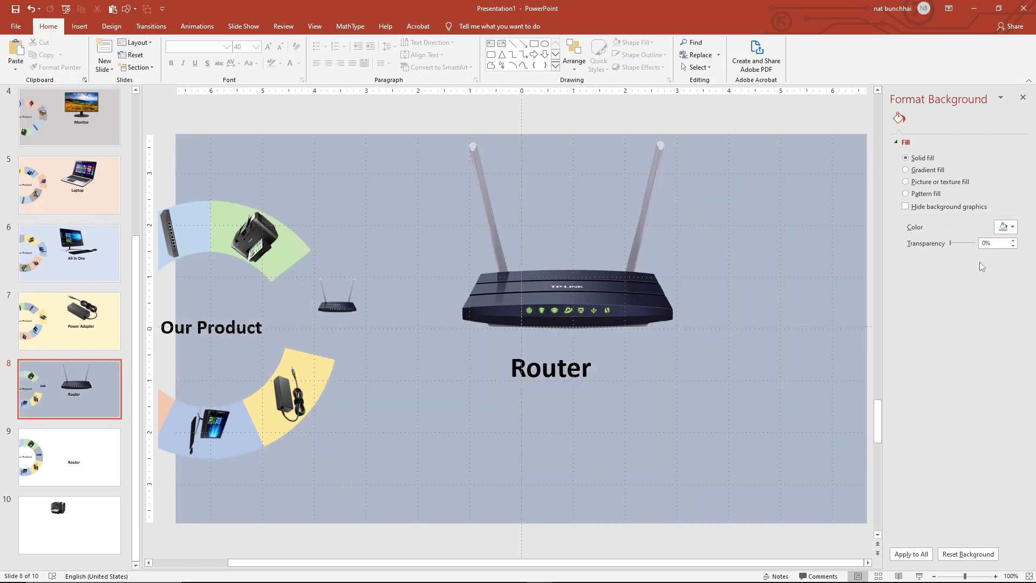
left_click(1007, 227)
left_click(974, 275)
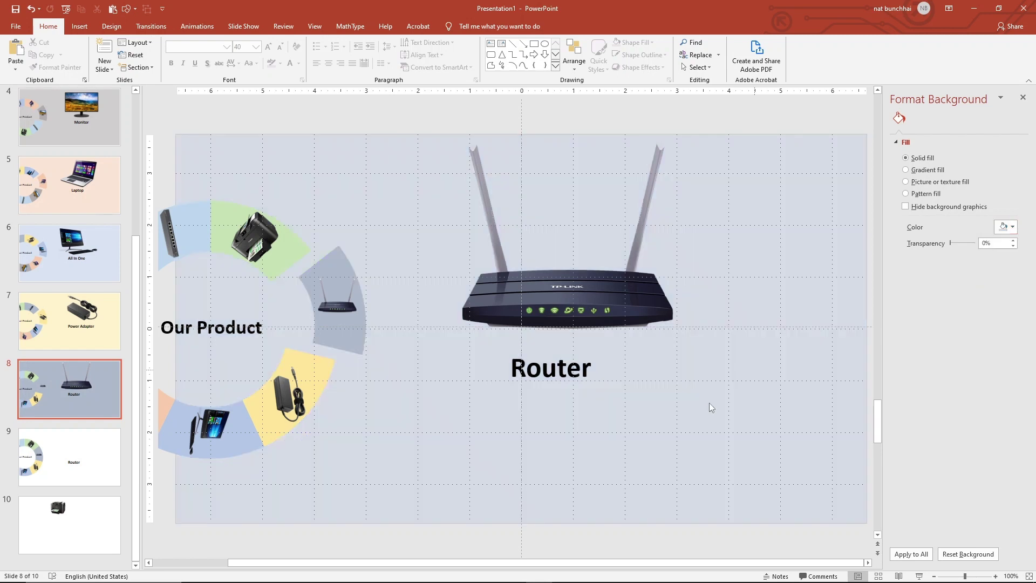
left_click(71, 458)
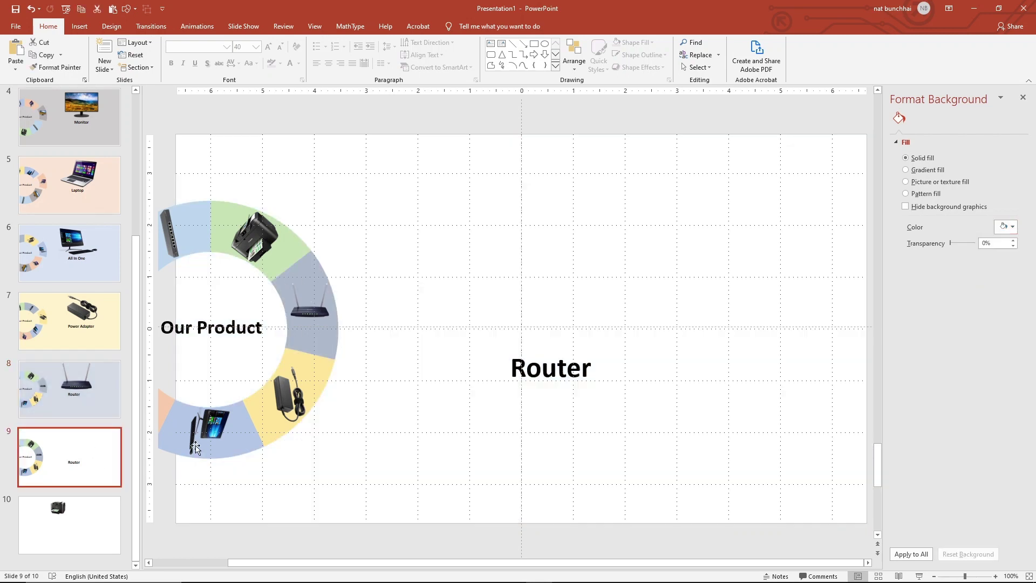
- Change slide 9's title from Router to 'Printer'
left_click(424, 437)
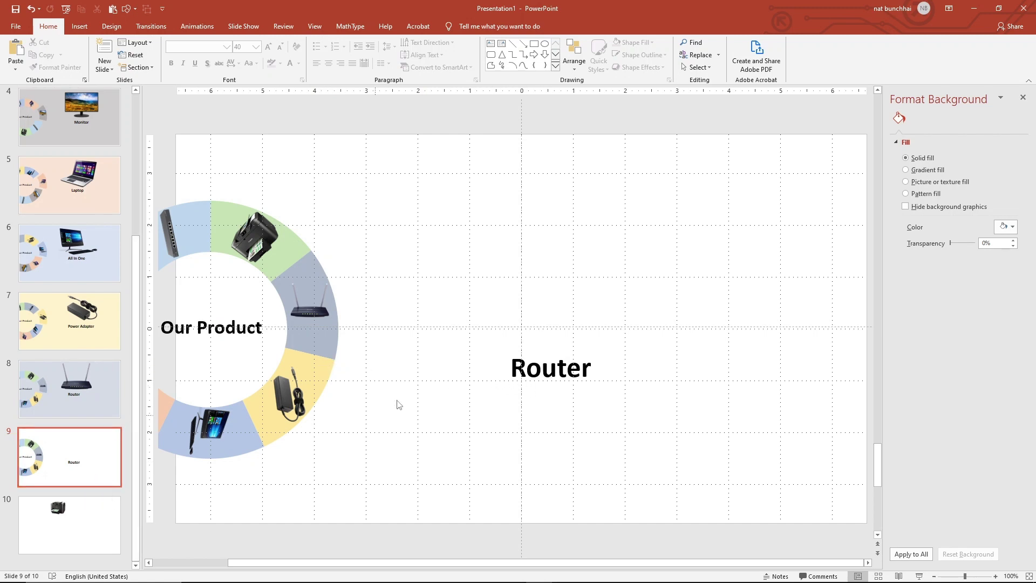
left_click(548, 367)
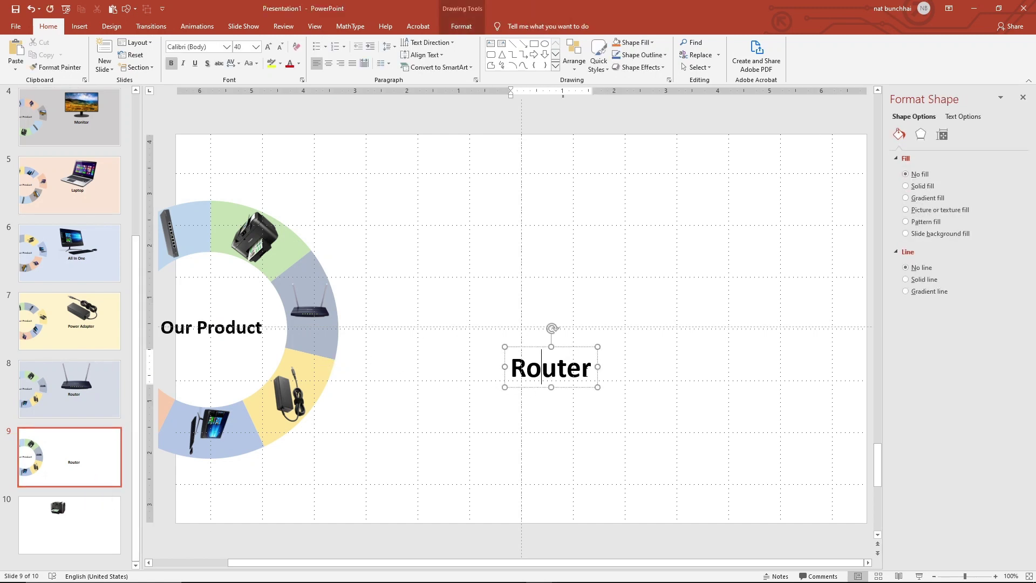
left_click_drag(581, 368, 501, 372)
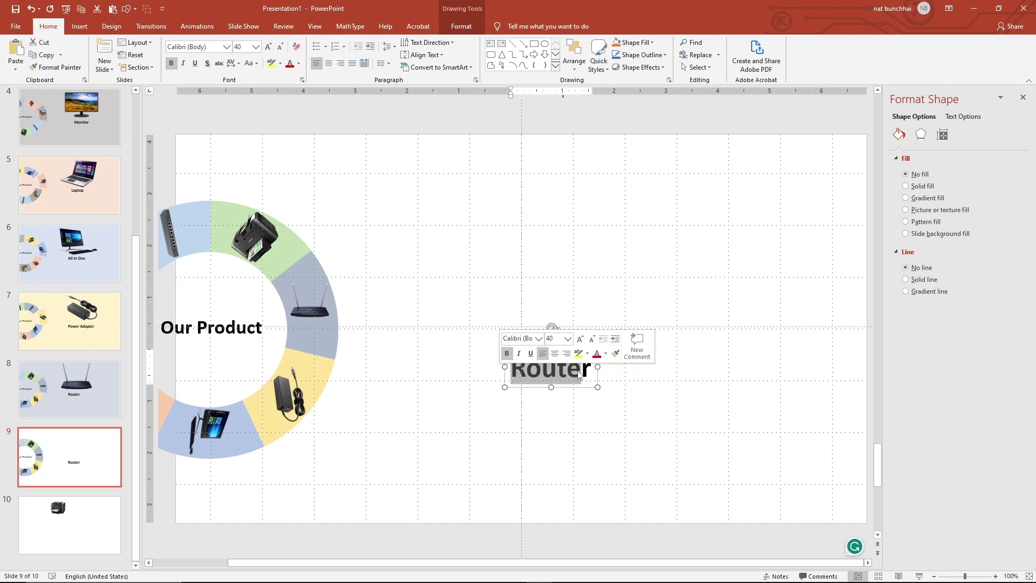
left_click_drag(593, 372, 490, 372)
type("P")
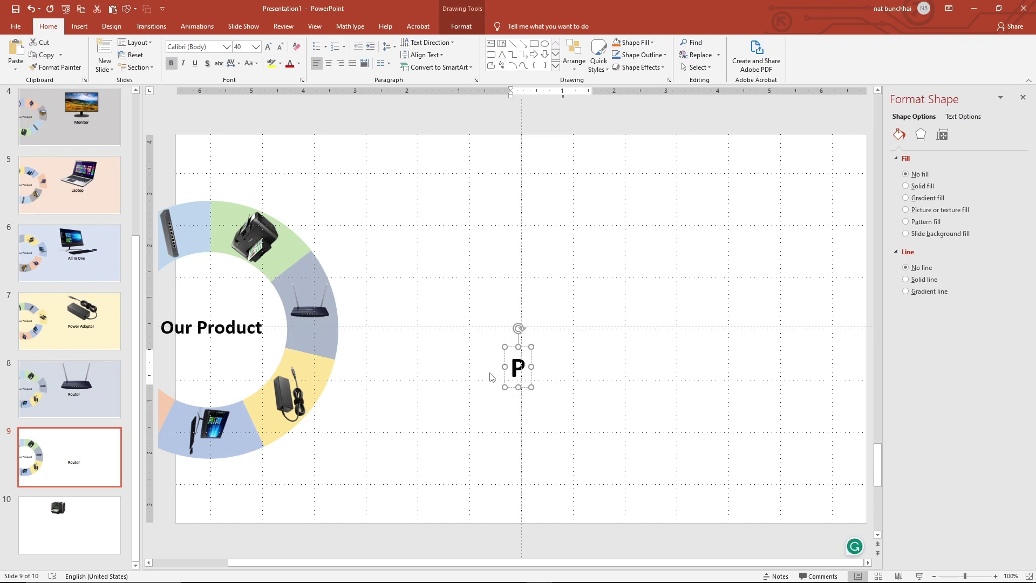
type("rinter")
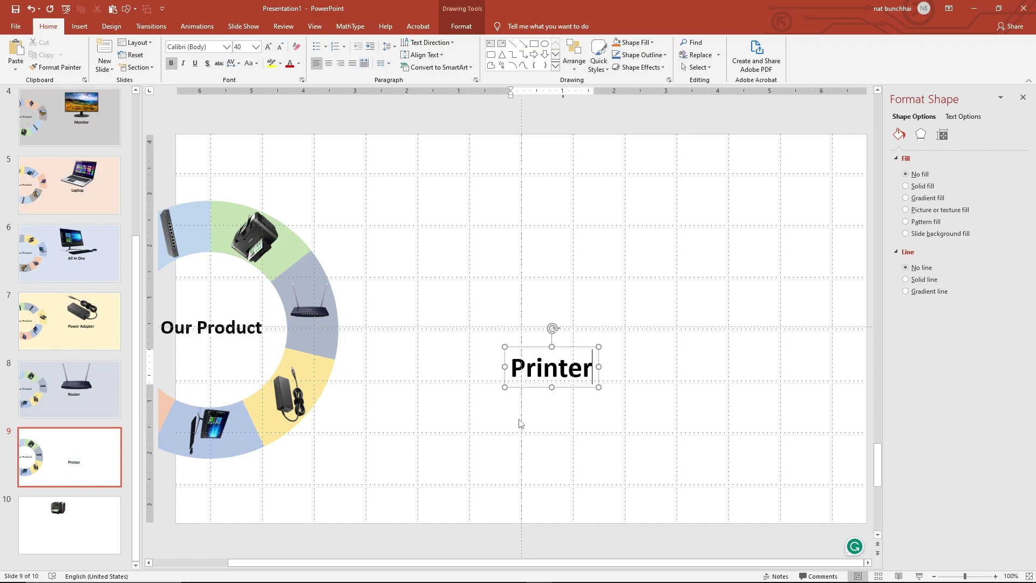
left_click(521, 424)
- Select all the wheel pieces and the Our Product text on slide 9
left_click(286, 391)
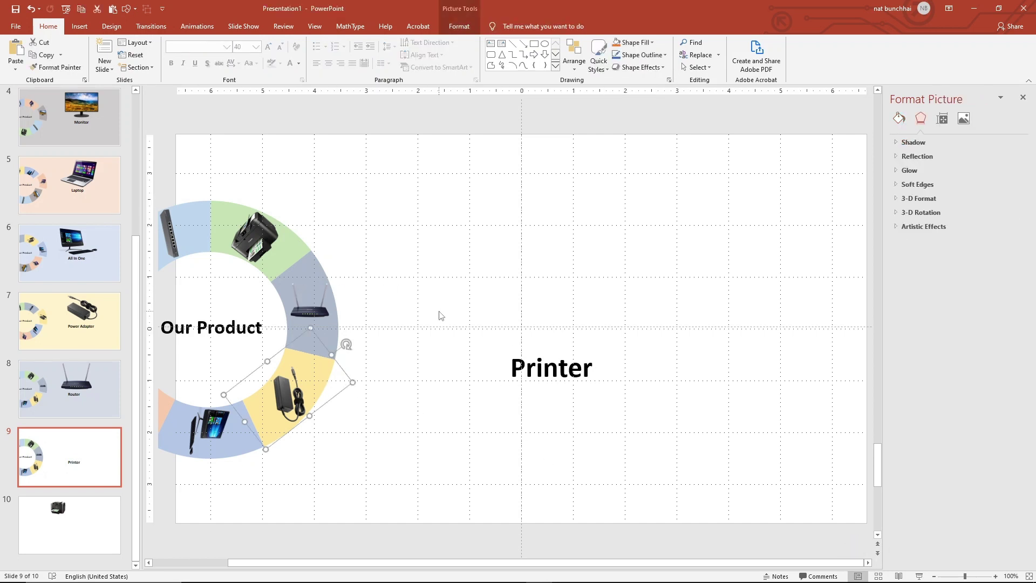
left_click(388, 478)
left_click_drag(386, 475, 2, 144)
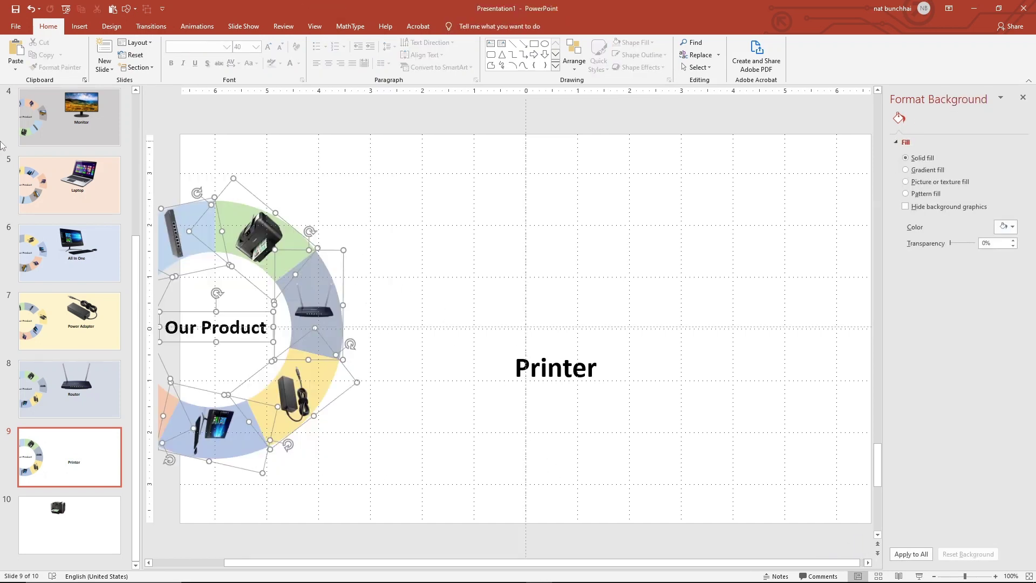
scroll(648, 562, "left", 3)
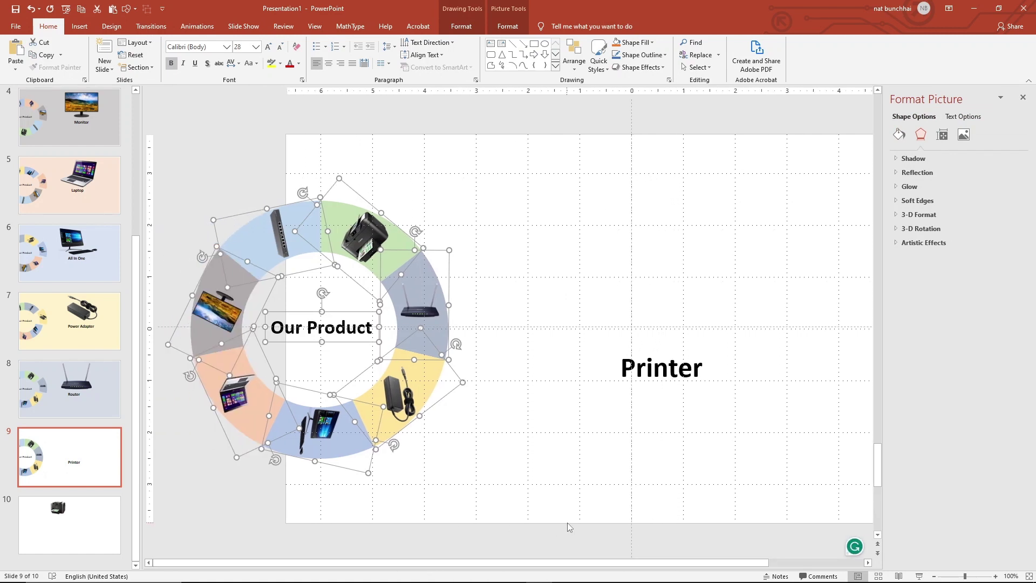
right_click(334, 420)
mouse_move(362, 304)
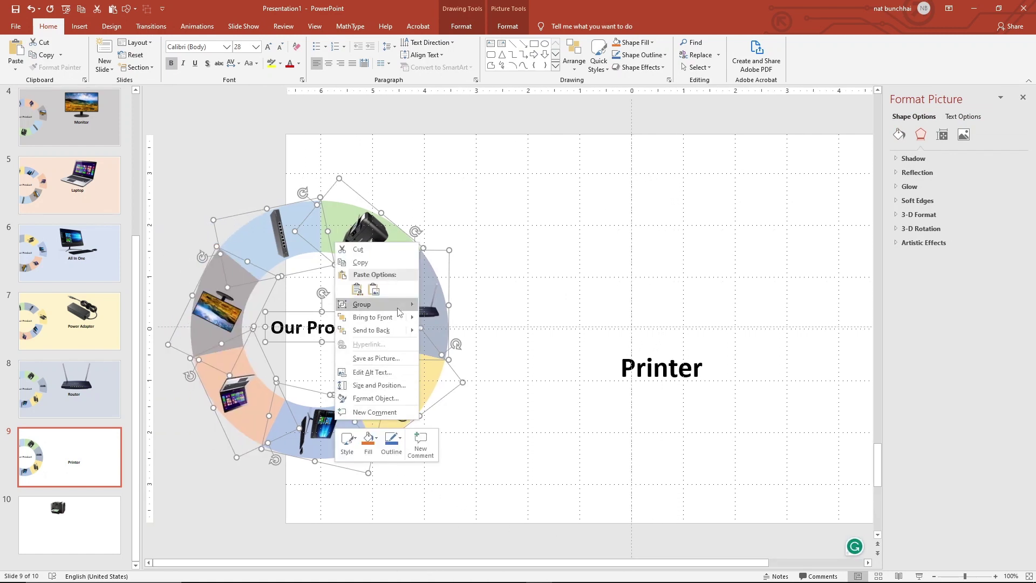
- Group the wheel segments into one object, excluding the Our Product text
left_click(284, 317)
left_click(284, 317, "shift")
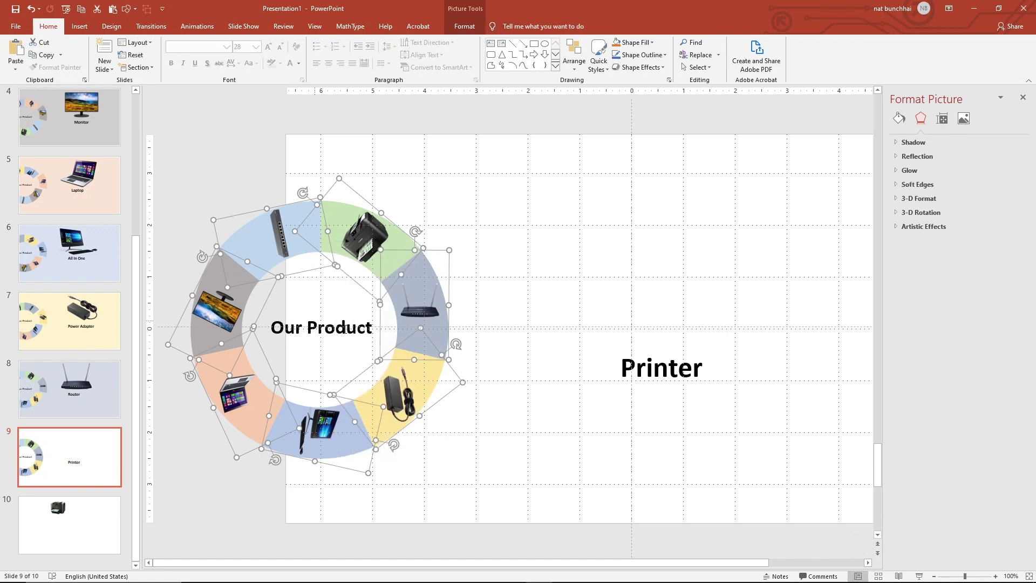
right_click(403, 322)
left_click(505, 386)
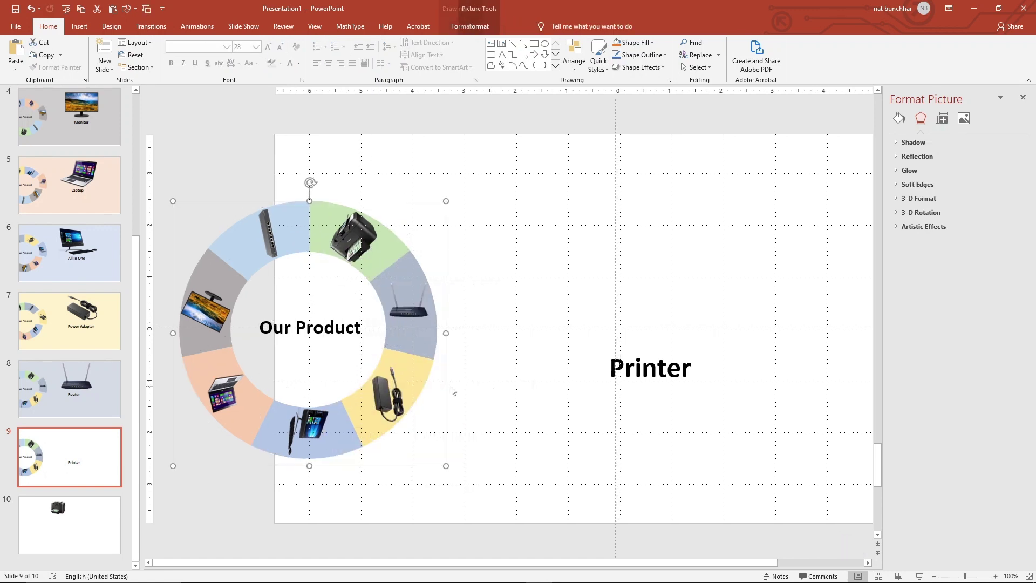
- Rotate the wheel group so the printer segment faces the Printer title
left_click_drag(308, 183, 418, 247)
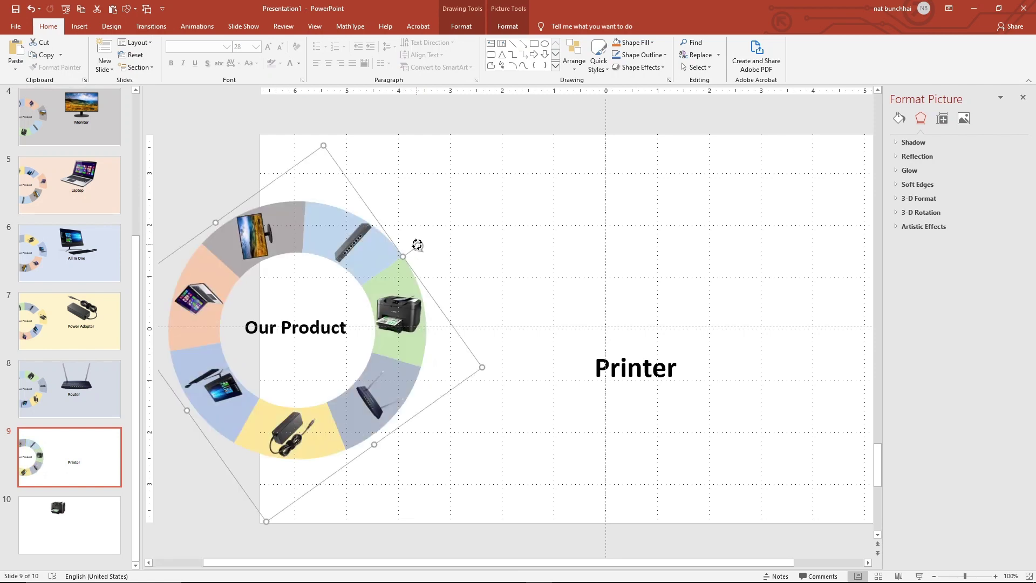
left_click_drag(417, 244, 410, 235)
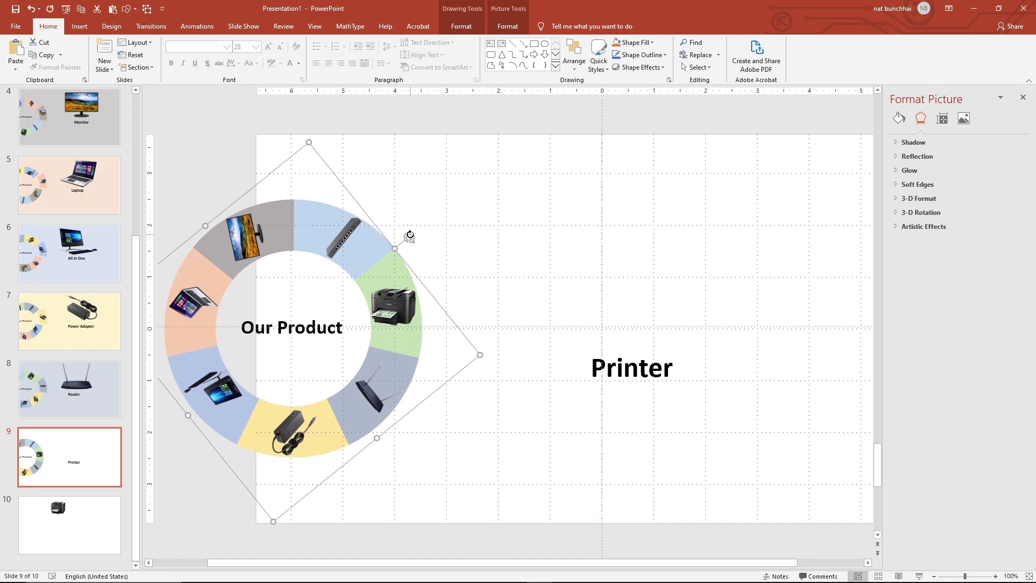
left_click_drag(410, 235, 411, 234)
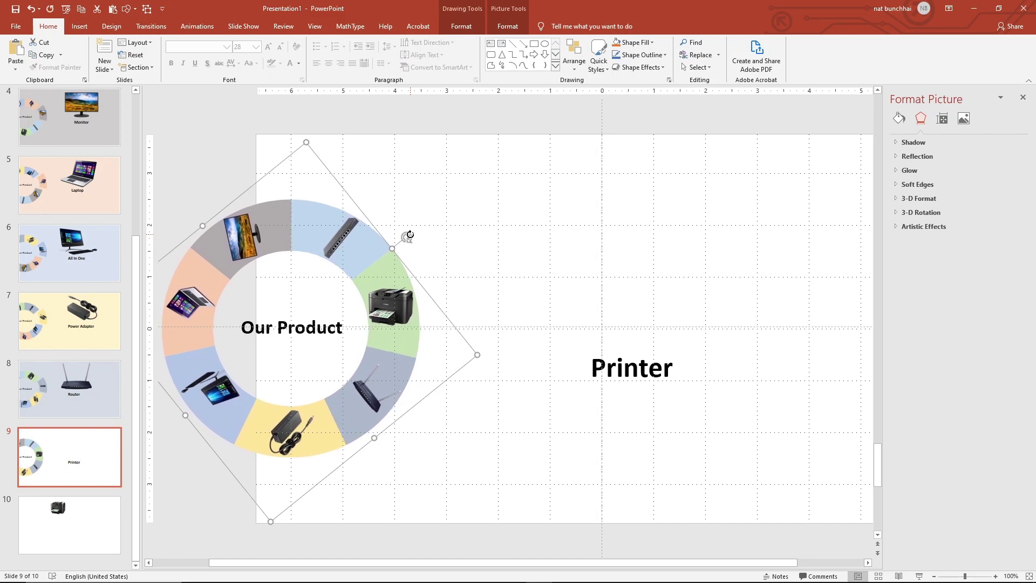
- Move the printer photo from slide 10 onto slide 9
left_click(483, 297)
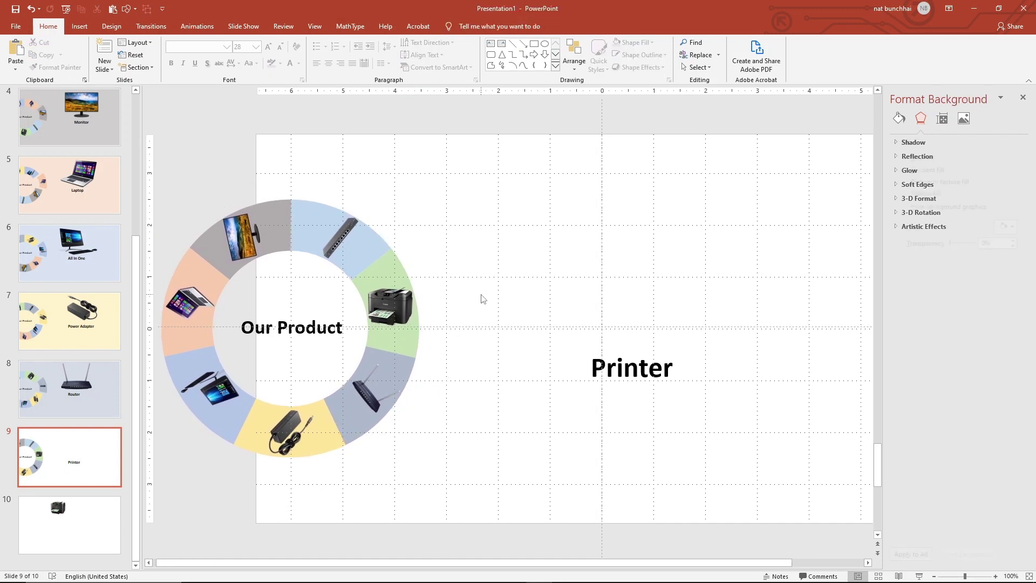
left_click(64, 521)
left_click(449, 227)
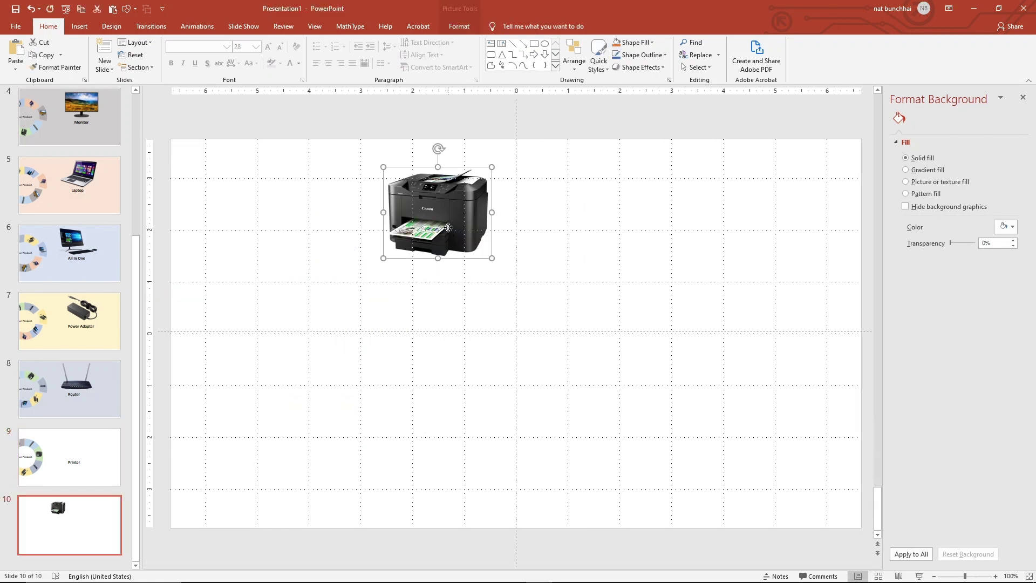
key("Delete")
left_click(92, 453)
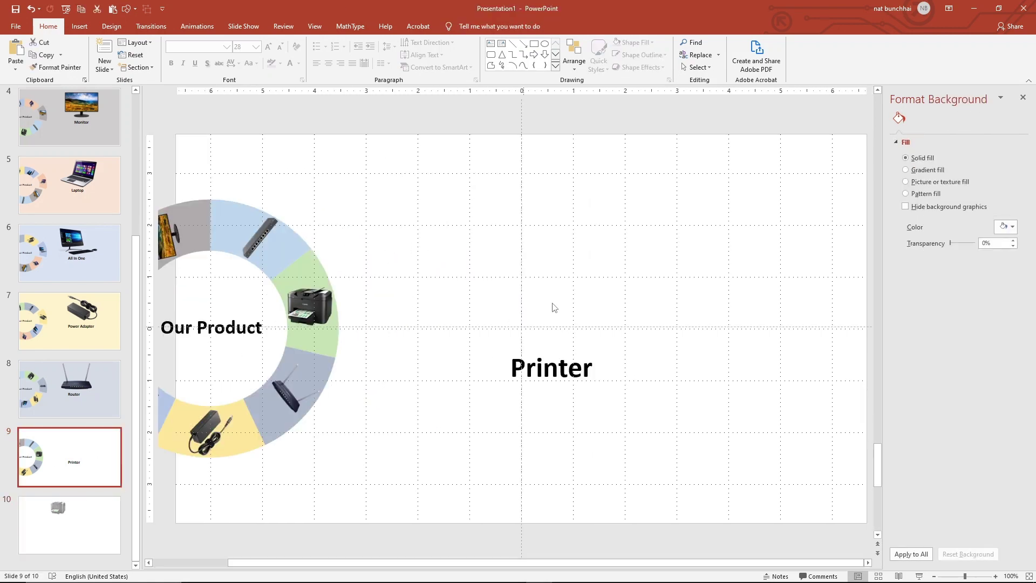
key("ctrl+v")
- Place the printer photo above the Printer title and enlarge it
left_click_drag(401, 209, 500, 296)
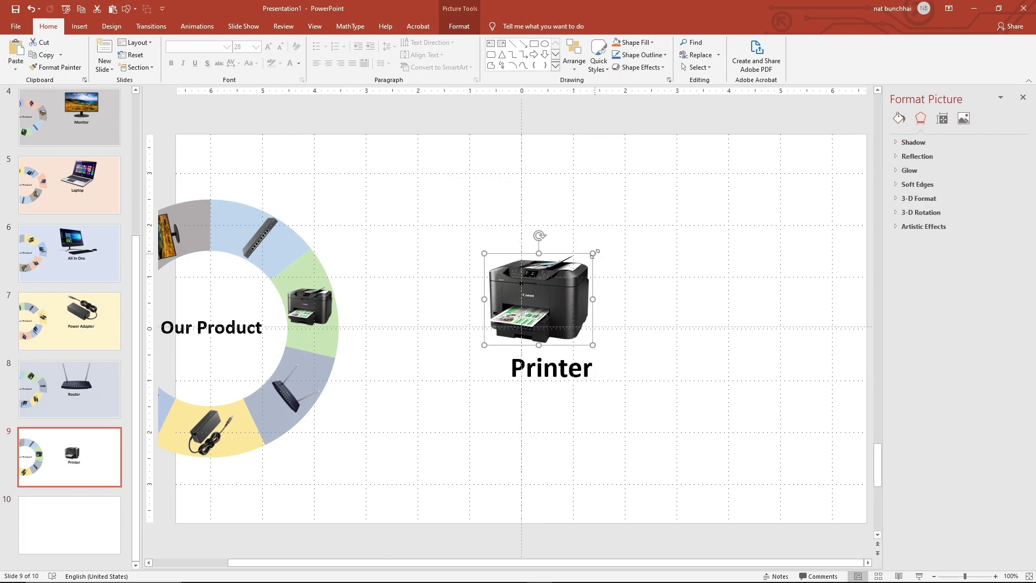
left_click_drag(594, 253, 701, 169)
left_click_drag(657, 274, 621, 283)
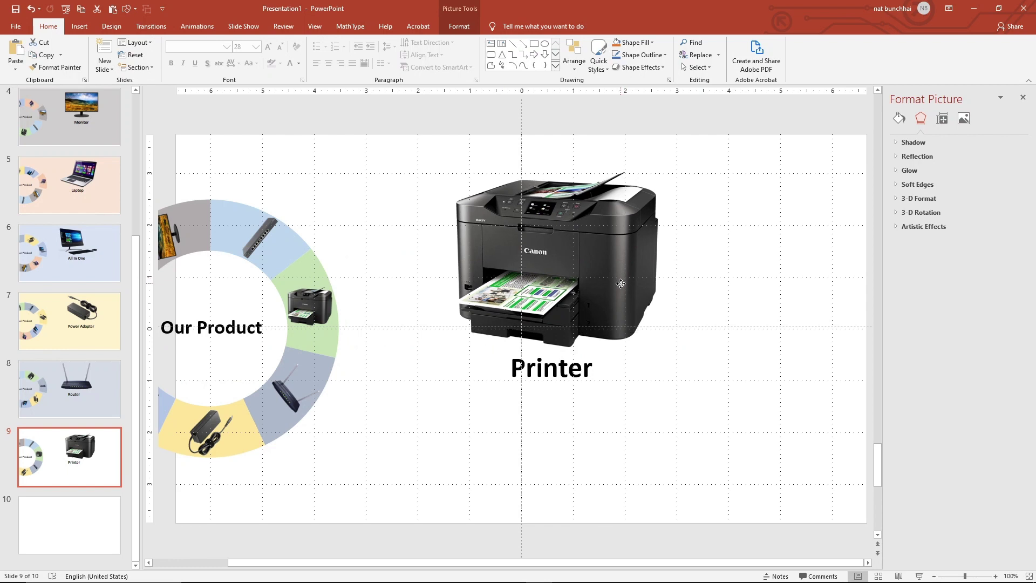
left_click(715, 301)
left_click(639, 259)
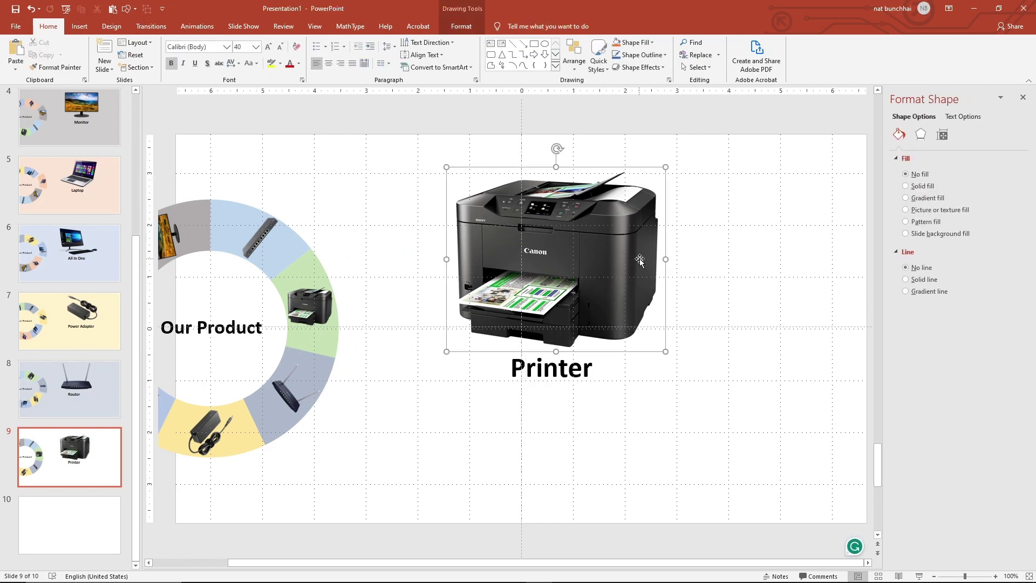
- Nudge the printer photo up-left and fill slide 9's background with light green
left_click_drag(639, 259, 635, 249)
left_click(499, 386)
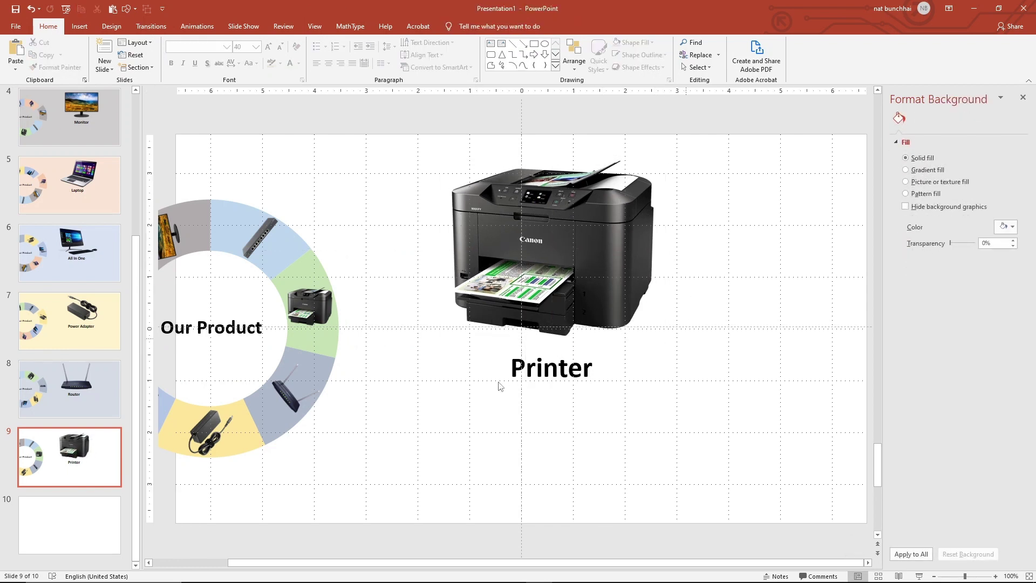
right_click(382, 431)
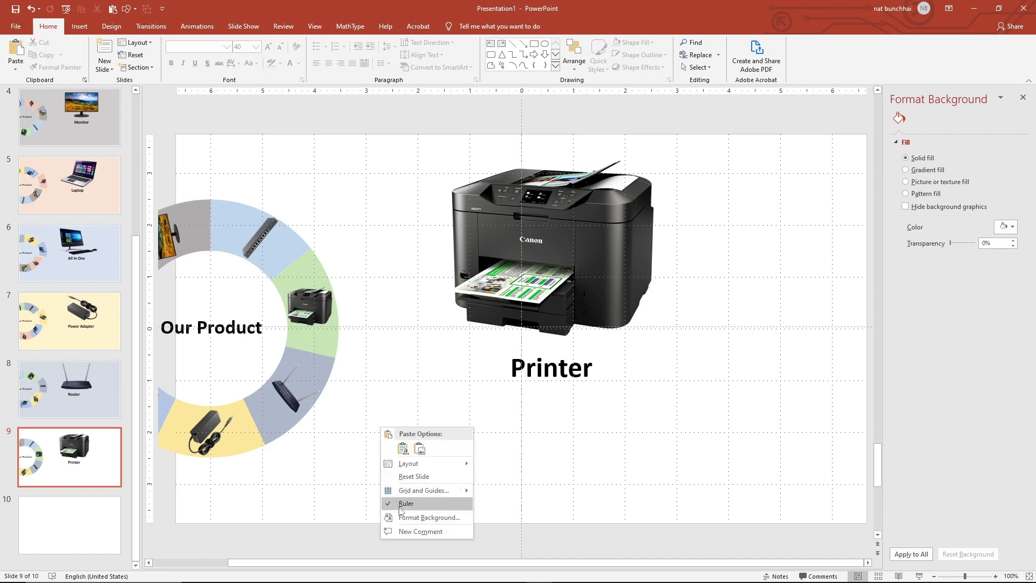
left_click(425, 366)
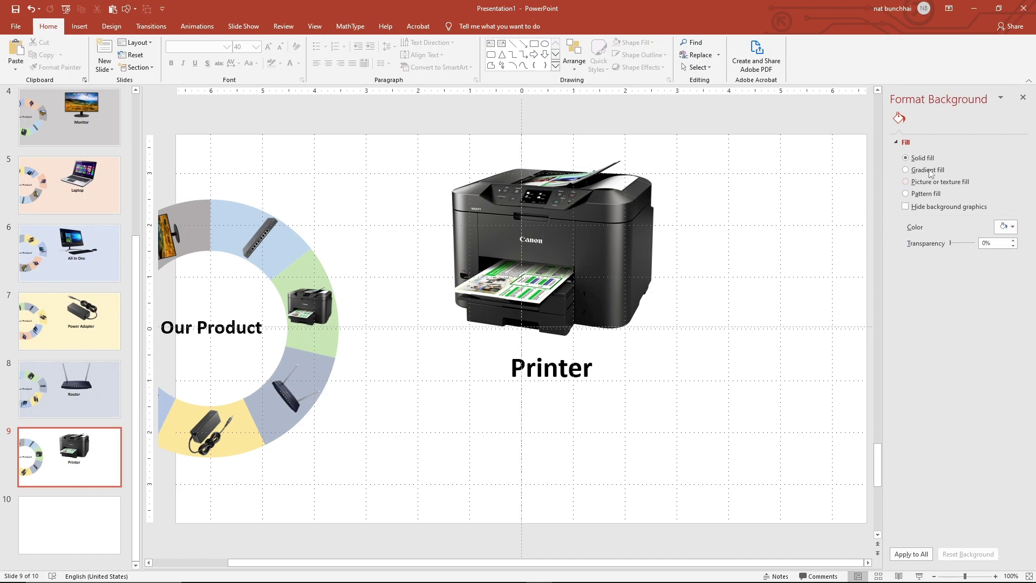
left_click(1011, 228)
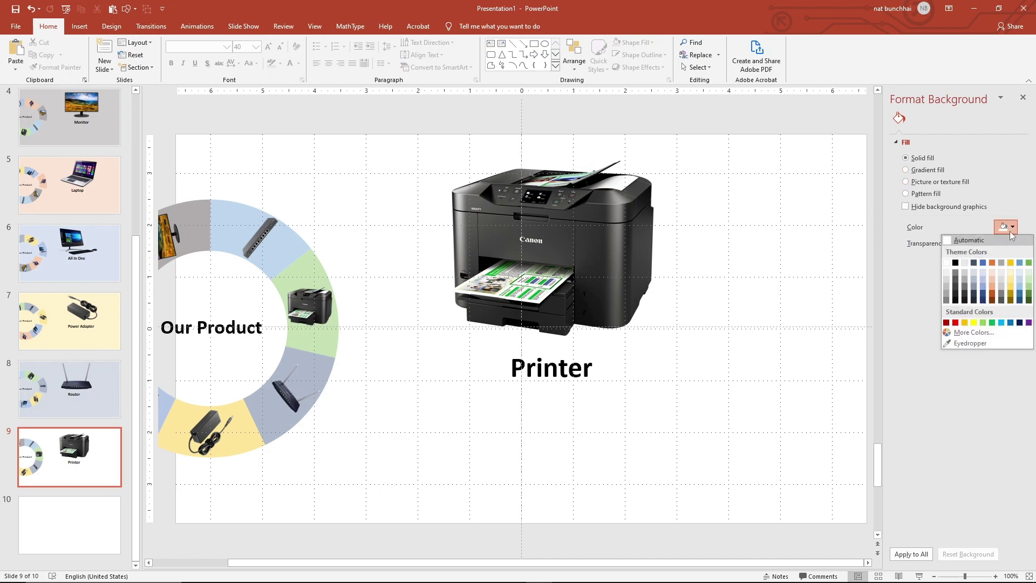
left_click(1030, 273)
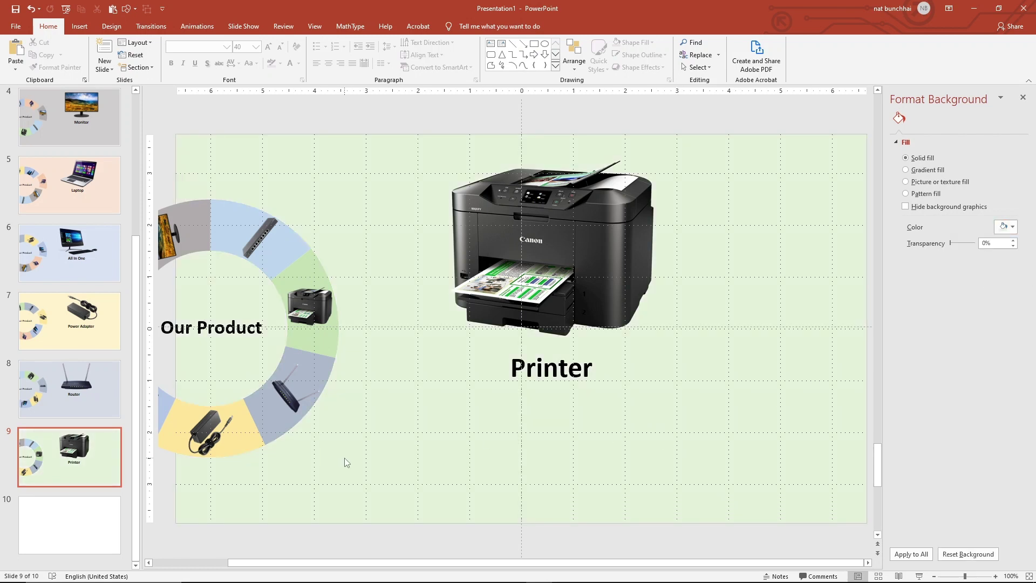
- Delete the empty tenth slide, leaving a nine-slide deck
left_click(76, 532)
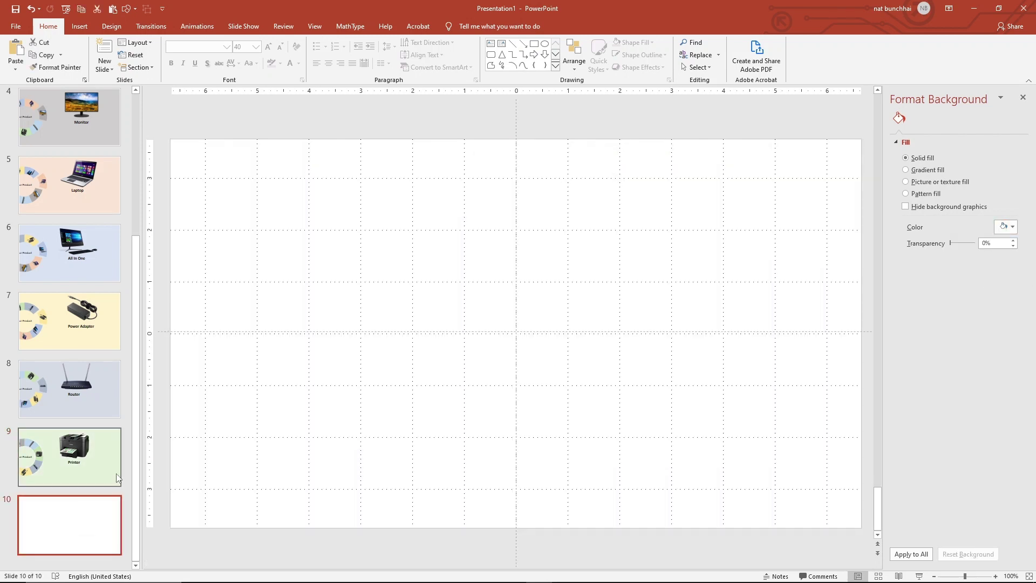
left_click(69, 470)
left_click(248, 338)
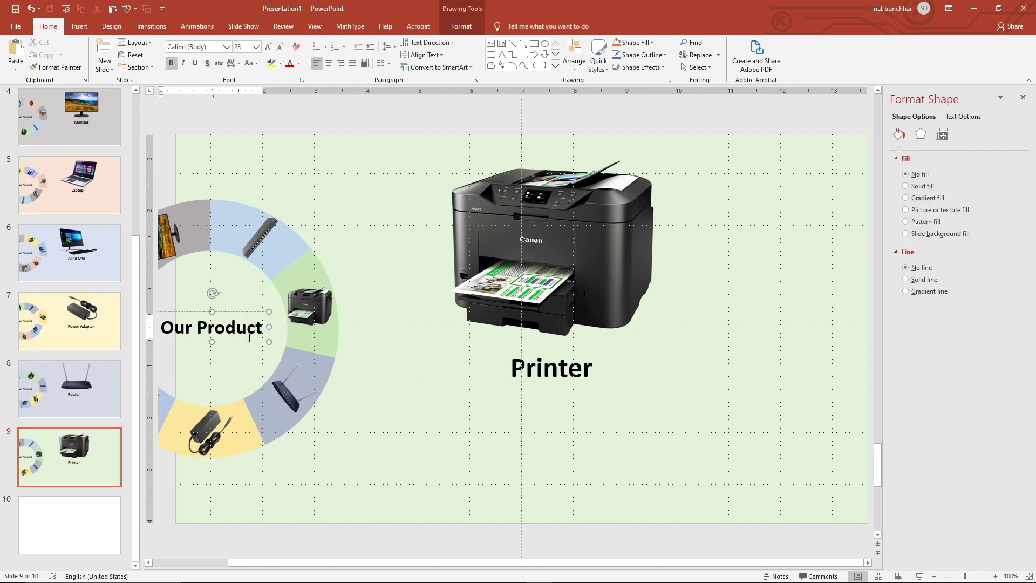
left_click(81, 525)
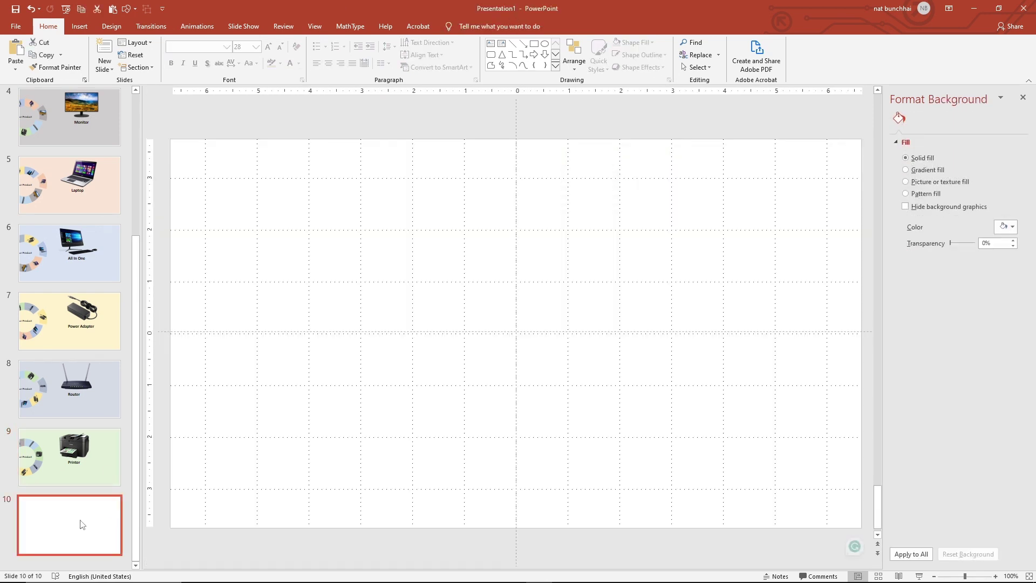
key("Delete")
- Nudge the Our Product label on slide 9 slightly right
left_click(248, 340)
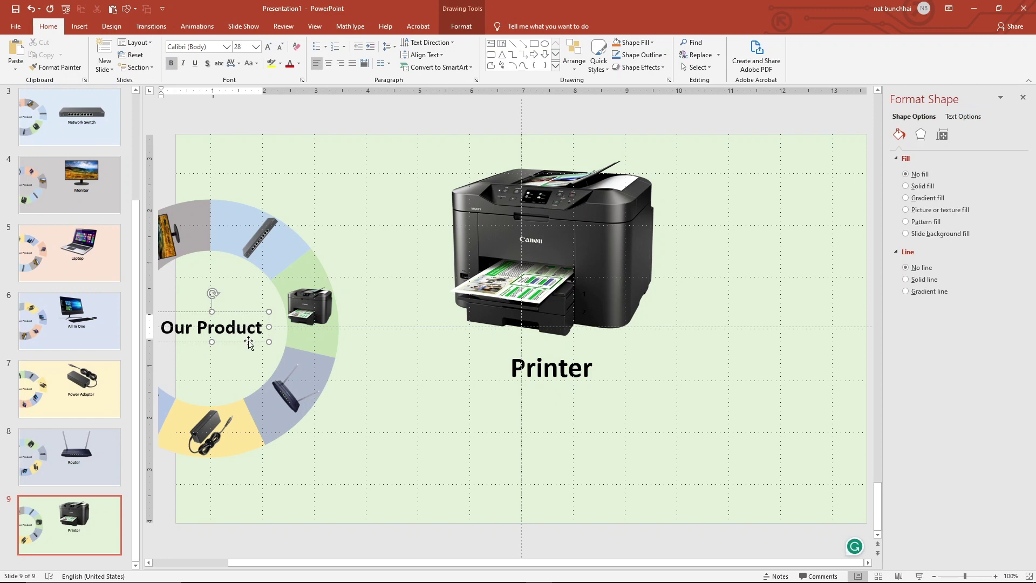
left_click(248, 342)
key("ctrl+Right")
key("ctrl+Right")
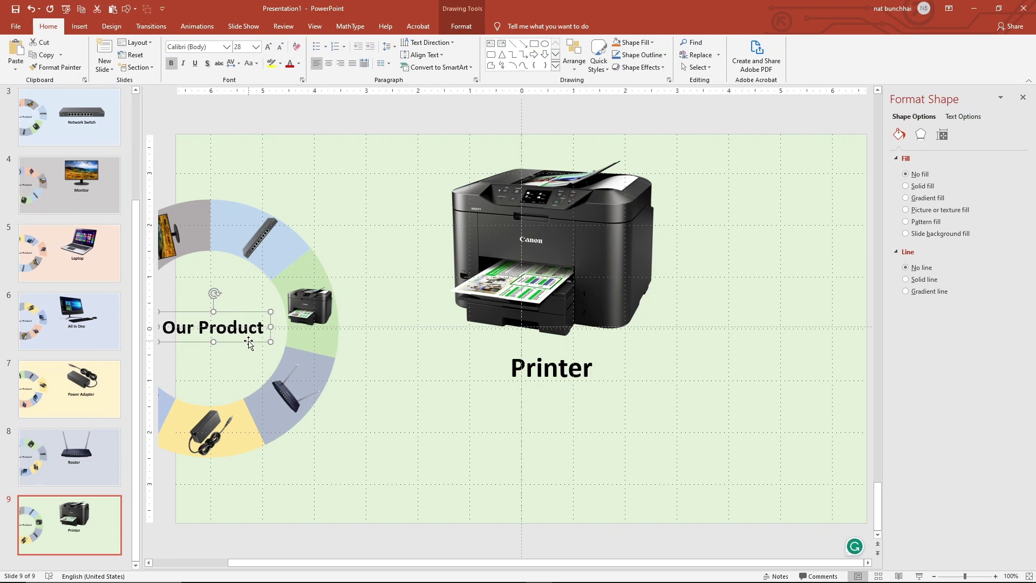
key("ctrl+Right")
key("ctrl+Right")
key("ctrl+Right")
key("ctrl+Right")
key("ctrl+Right")
key("ctrl+Right")
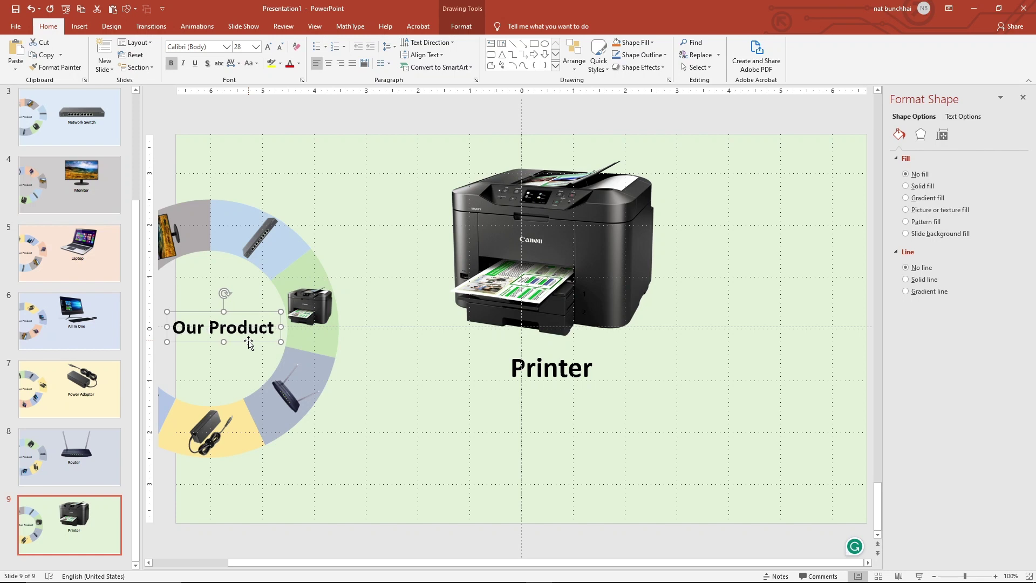
key("ctrl+Right")
key("ctrl+Right")
key("ctrl+Right")
key("ctrl+Right")
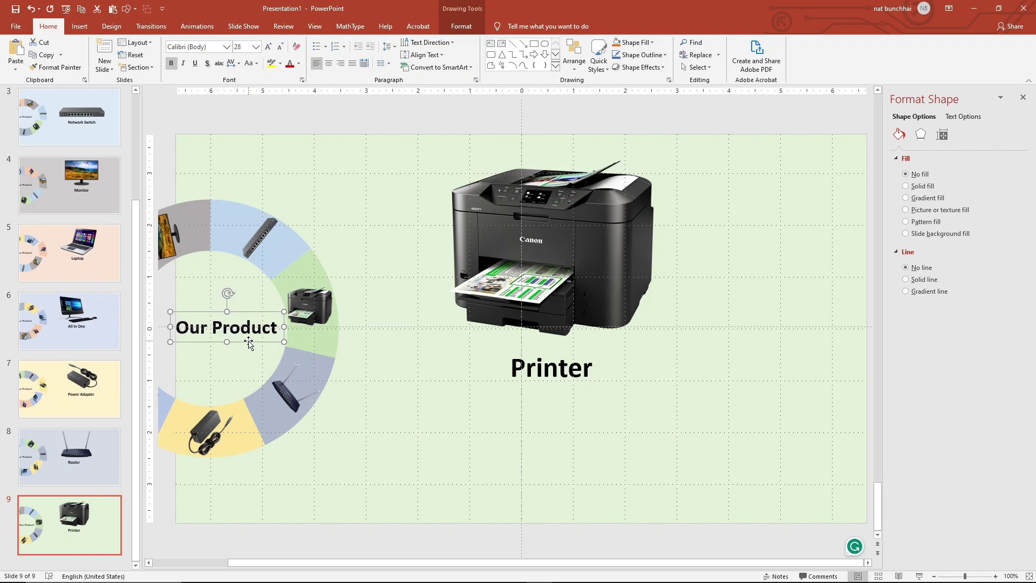
left_click(309, 335)
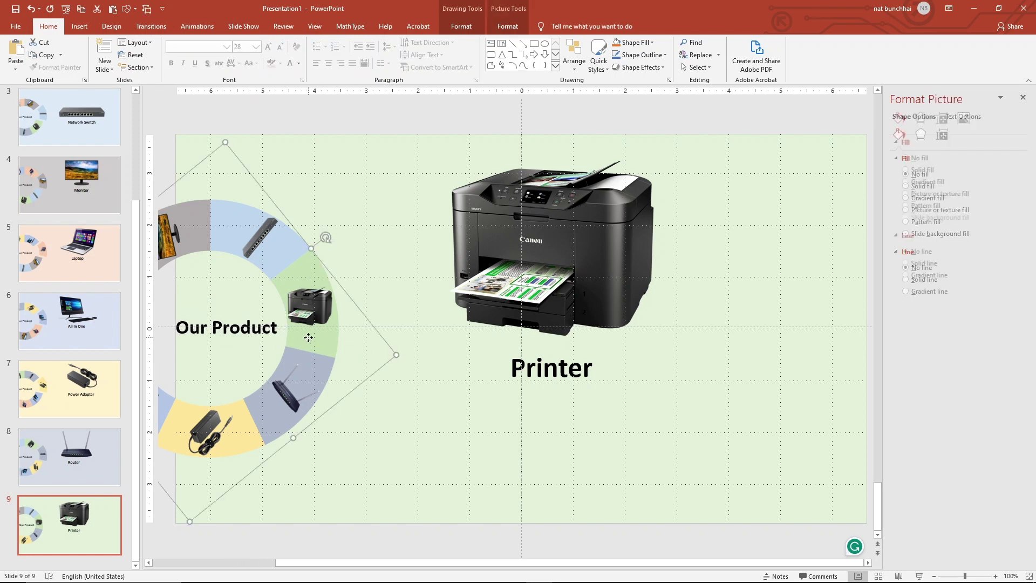
- Ungroup slide 9's product wheel into separate pieces
right_click(324, 308)
mouse_move(353, 369)
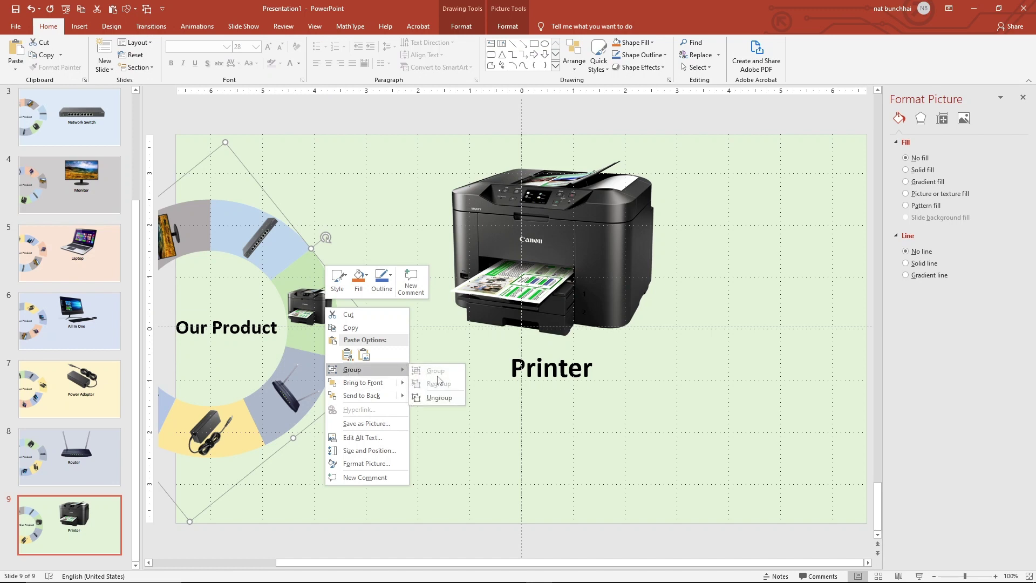
left_click(438, 398)
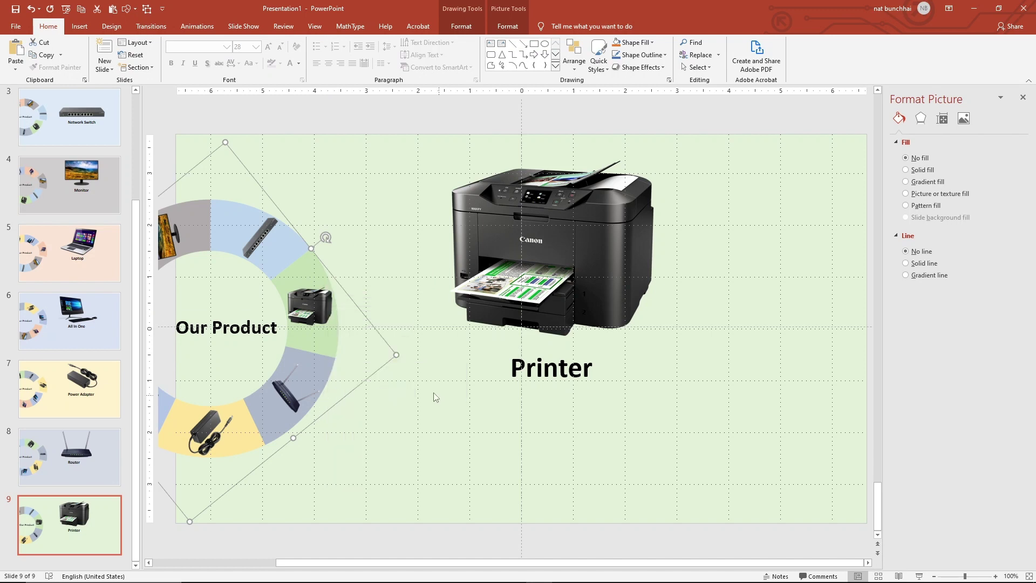
left_click(429, 310)
- Push the green printer segment outward to the right of the ring
left_click(308, 305)
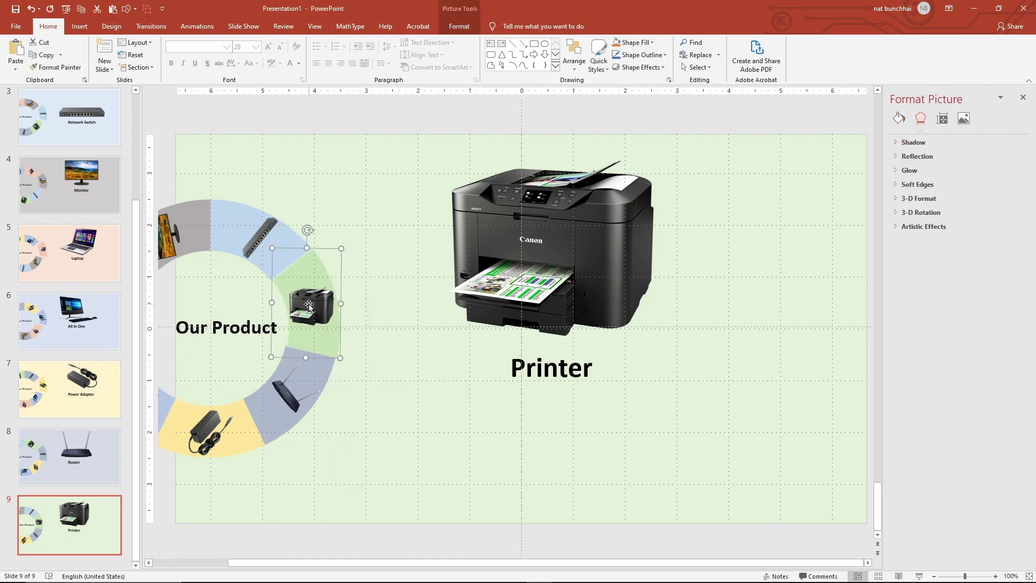
key("Right")
key("Right")
key("Right")
key("Right")
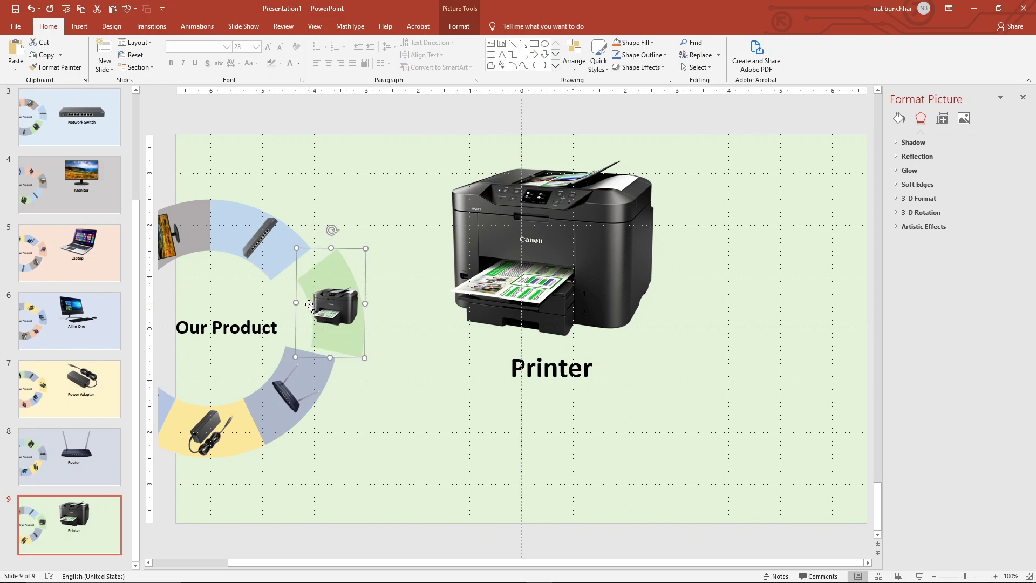
key("Up")
key("Up")
key("Right")
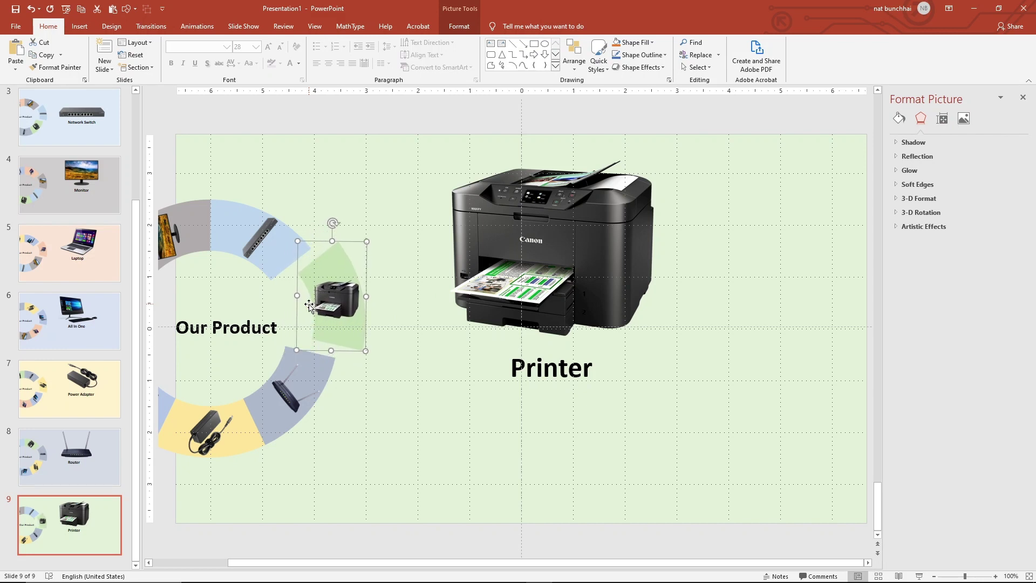
key("ctrl+Down")
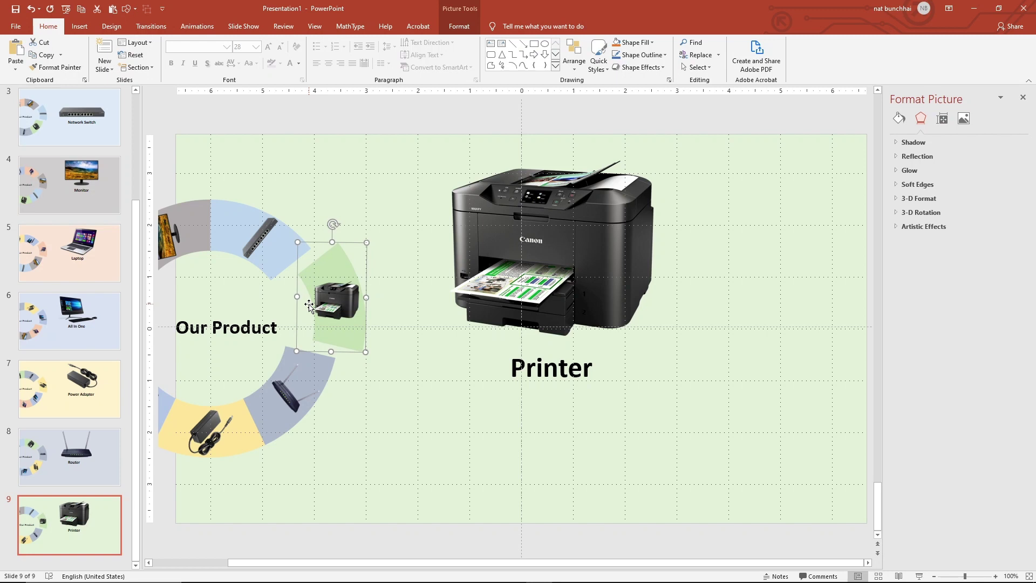
left_click(355, 458)
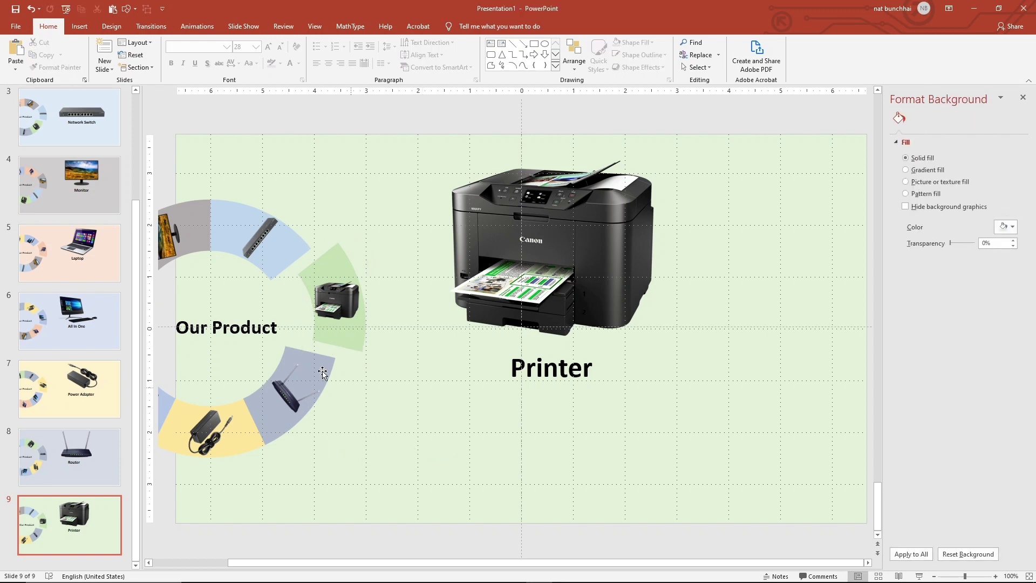
left_click(258, 339)
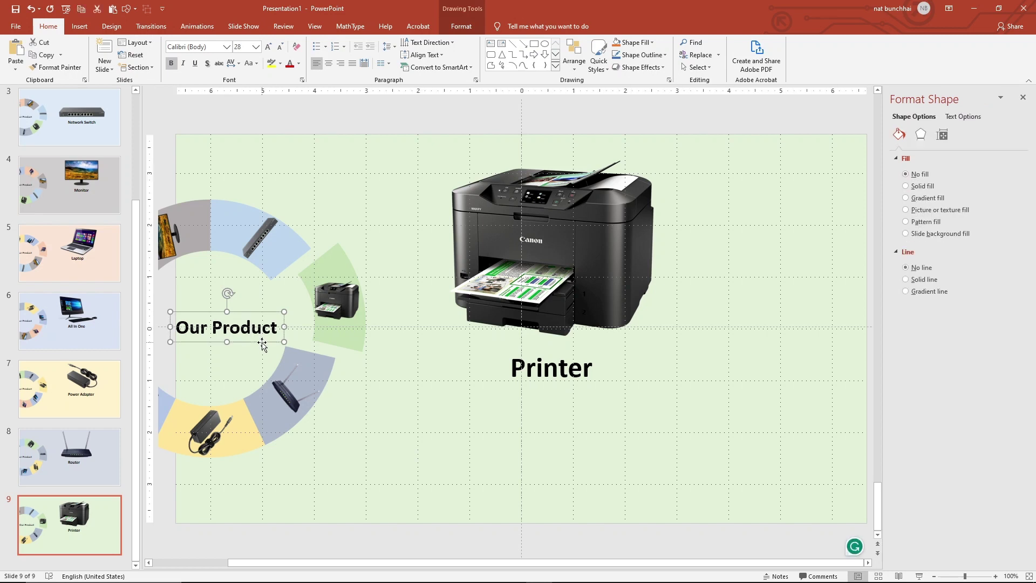
- Hide the dashed guide lines on the slide
left_click(419, 378)
left_click(315, 26)
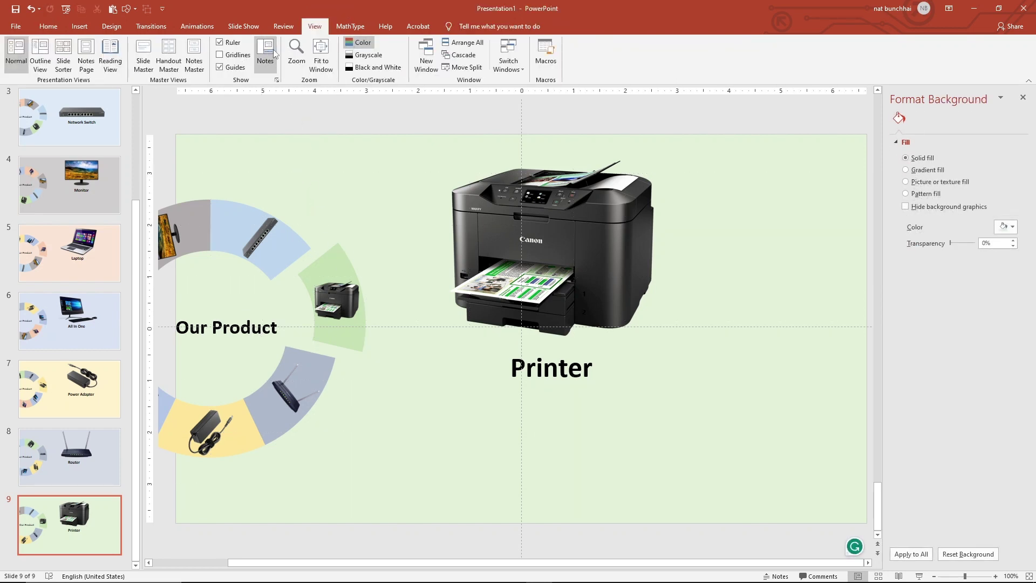
left_click(235, 68)
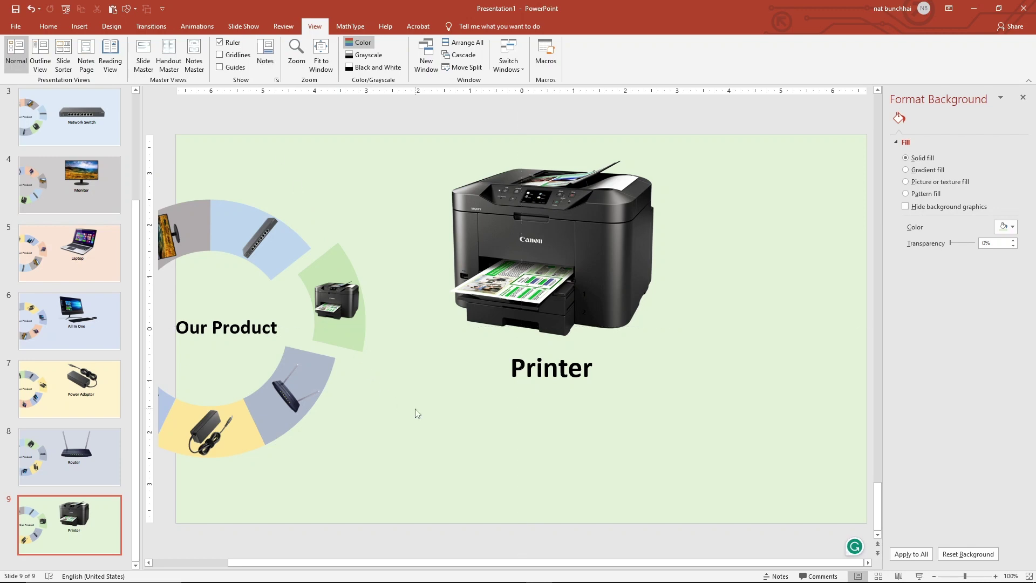
- Cut and re-paste the Our Product label on the Router slide
left_click(251, 328)
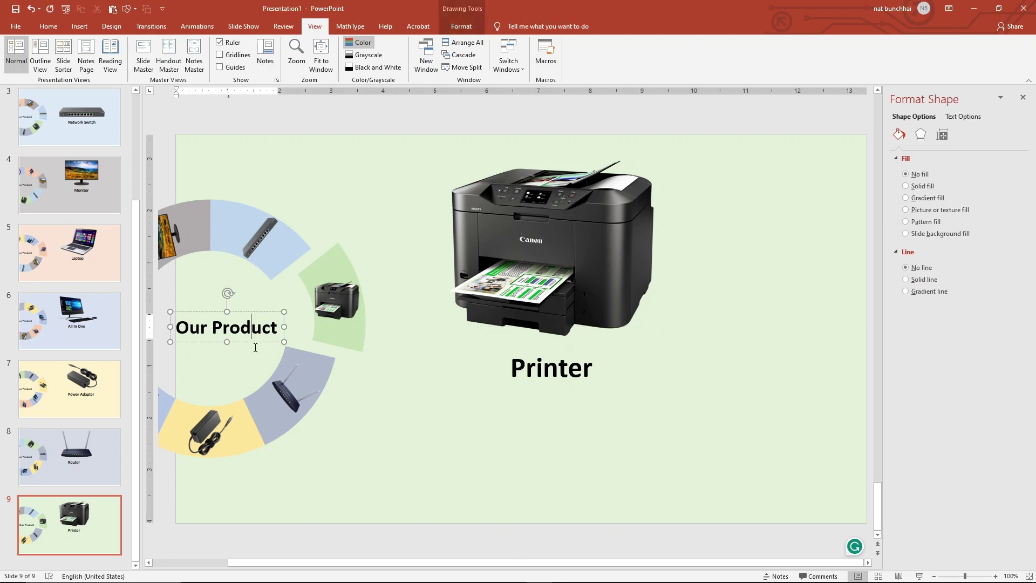
left_click(251, 341)
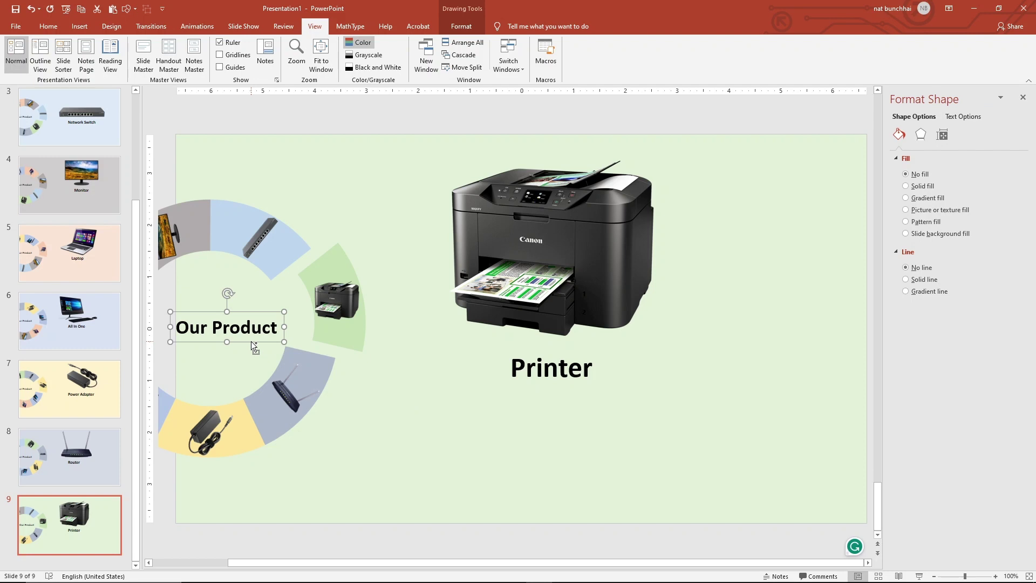
left_click(101, 463)
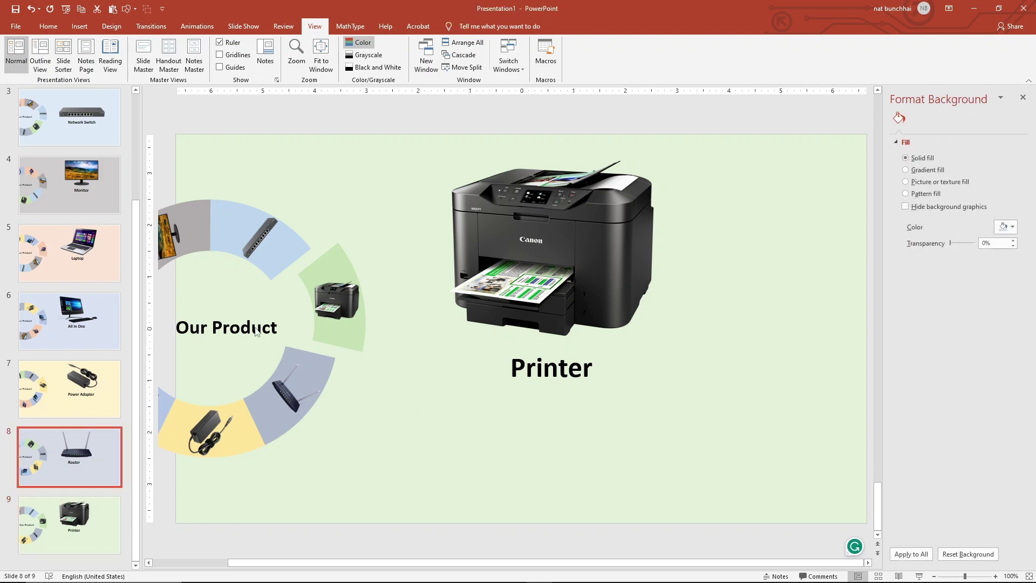
left_click(254, 316)
left_click(253, 312)
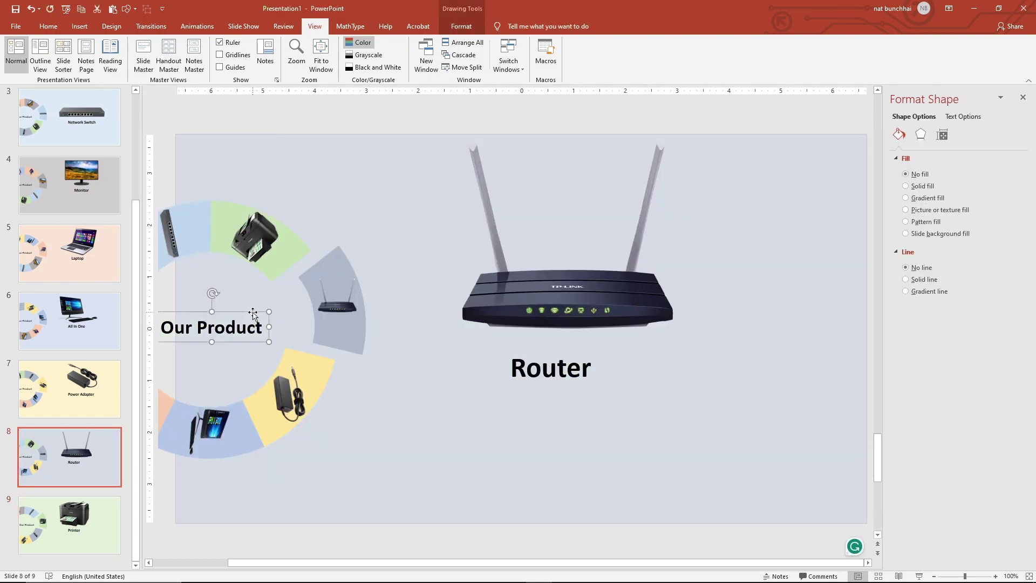
key("Delete")
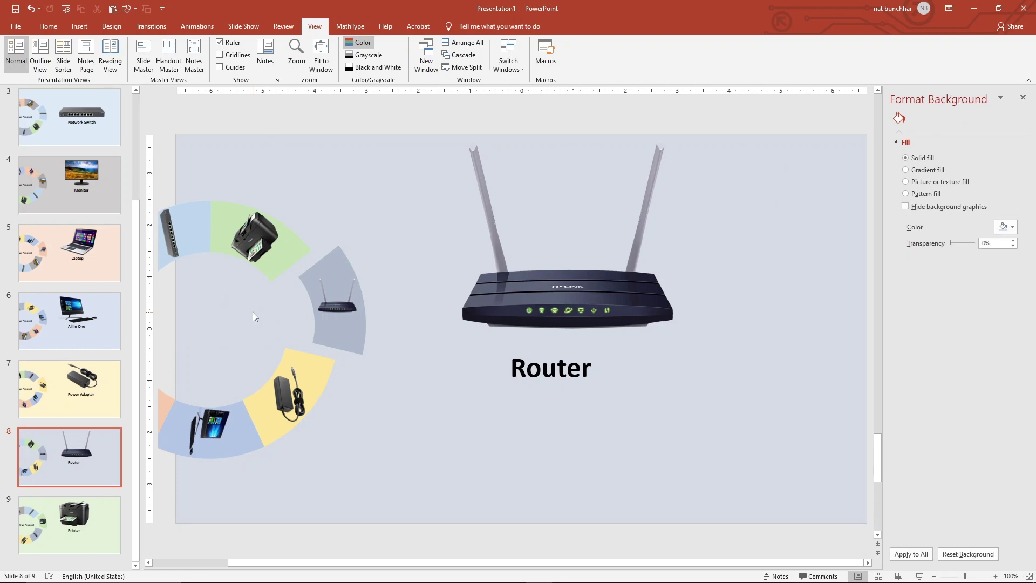
key("ctrl+v")
- Cut and re-paste the Our Product label on the Power Adapter slide
scroll(252, 312, "up", 1)
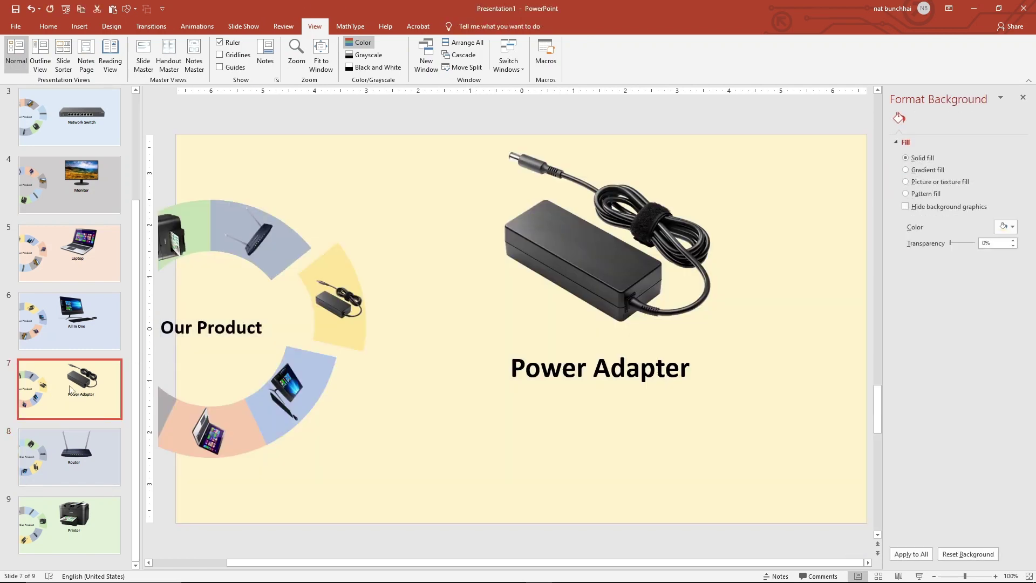
left_click(236, 323)
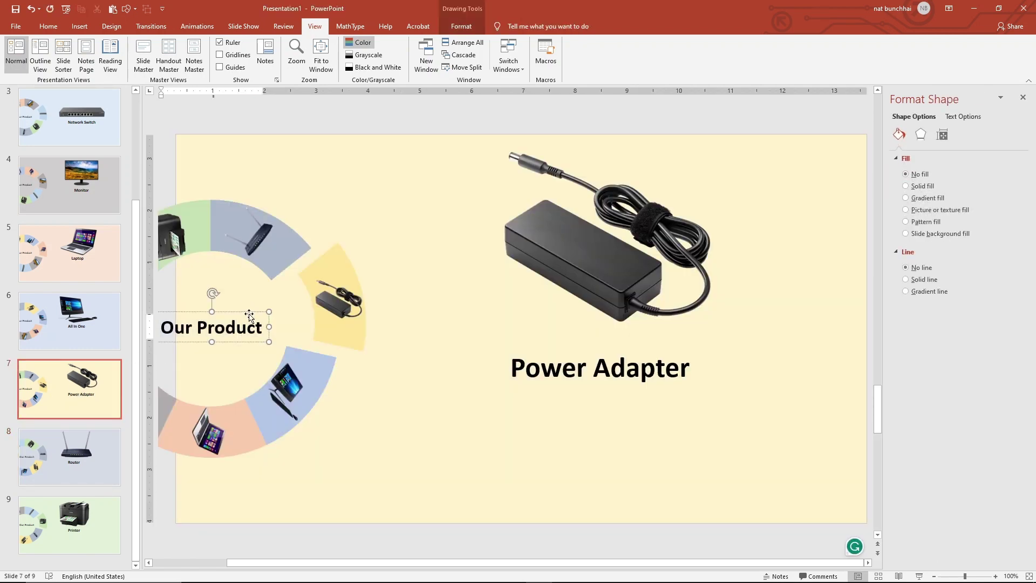
left_click(249, 315)
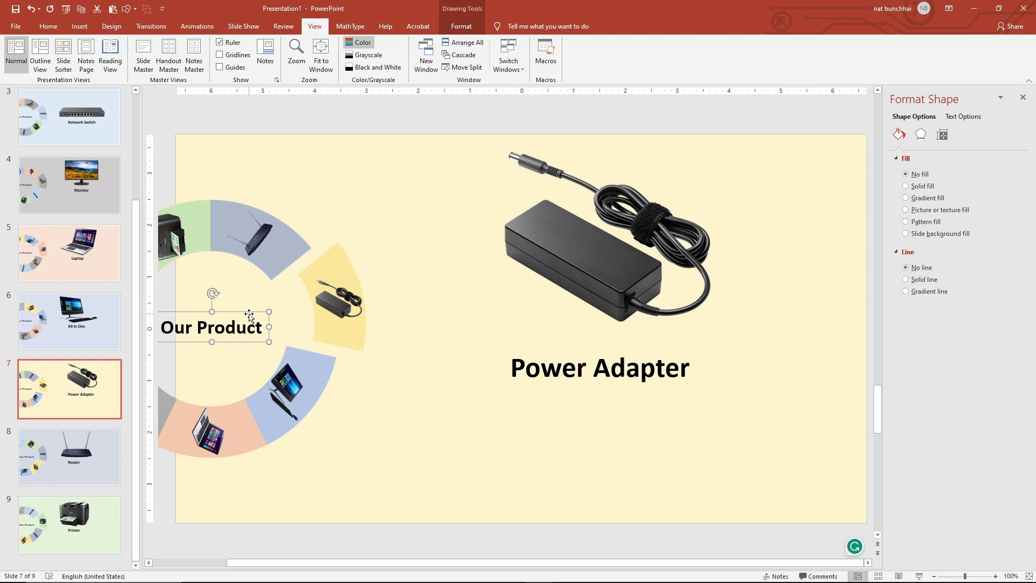
key("Delete")
key("ctrl+v")
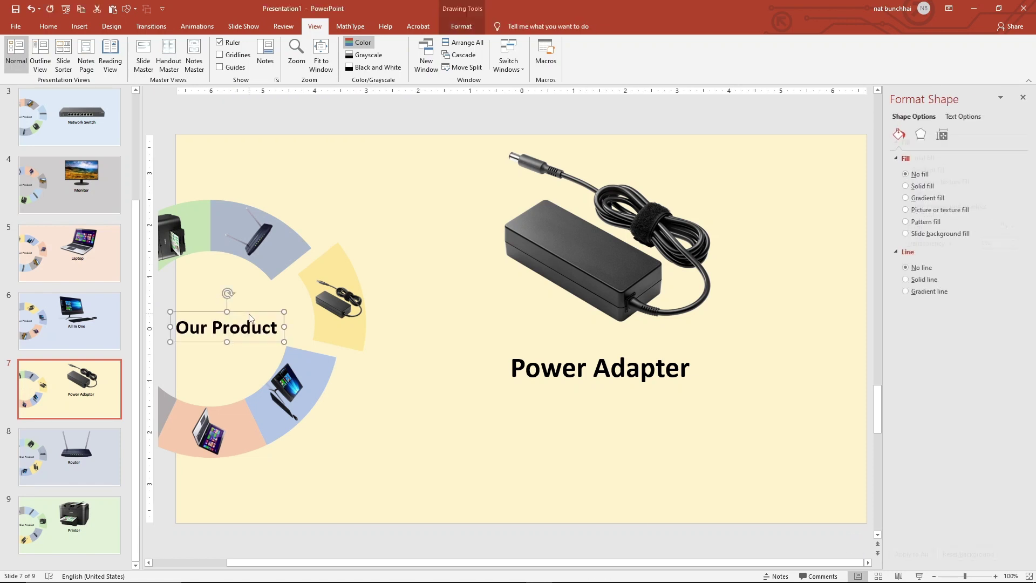
left_click(81, 329)
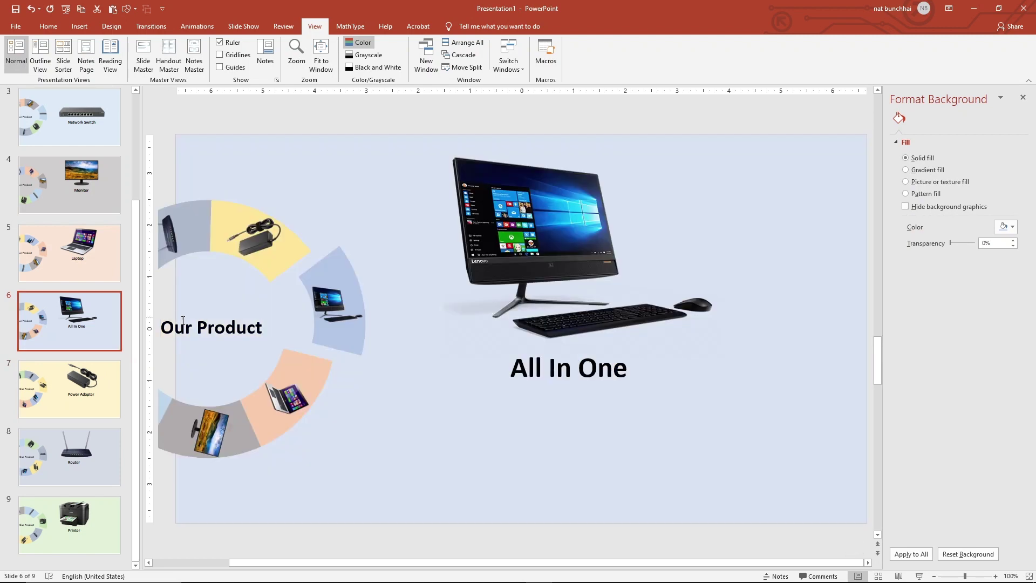
left_click(207, 328)
- Cut and re-paste the Our Product label on the All In One and Laptop slides
left_click(244, 343)
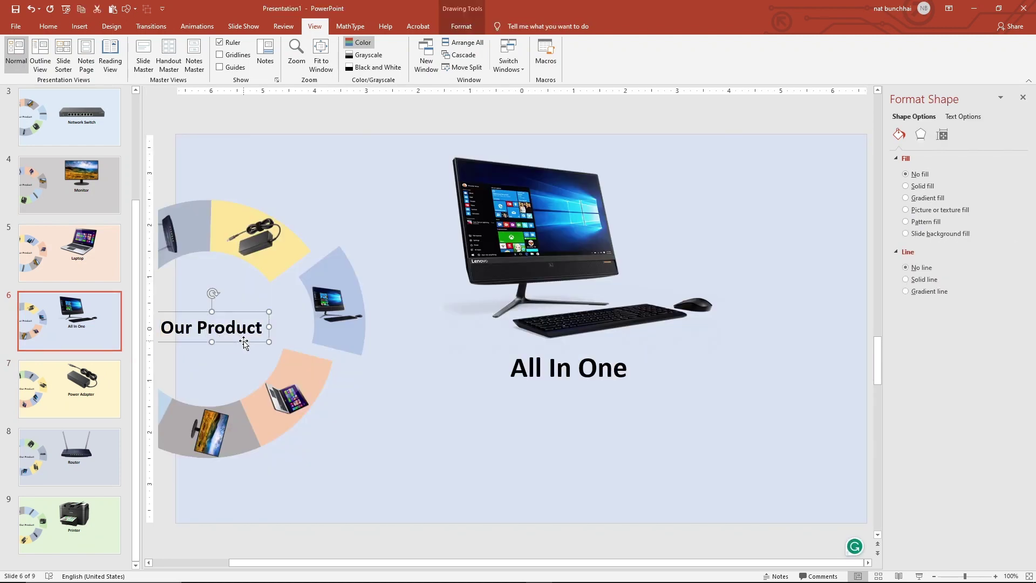
key("ctrl+x")
key("ctrl+v")
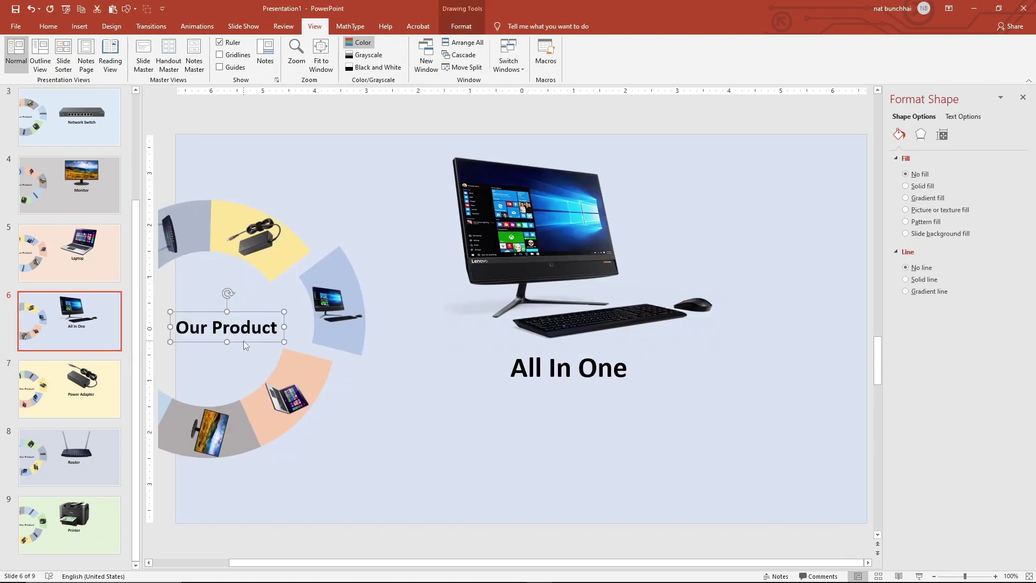
left_click(71, 254)
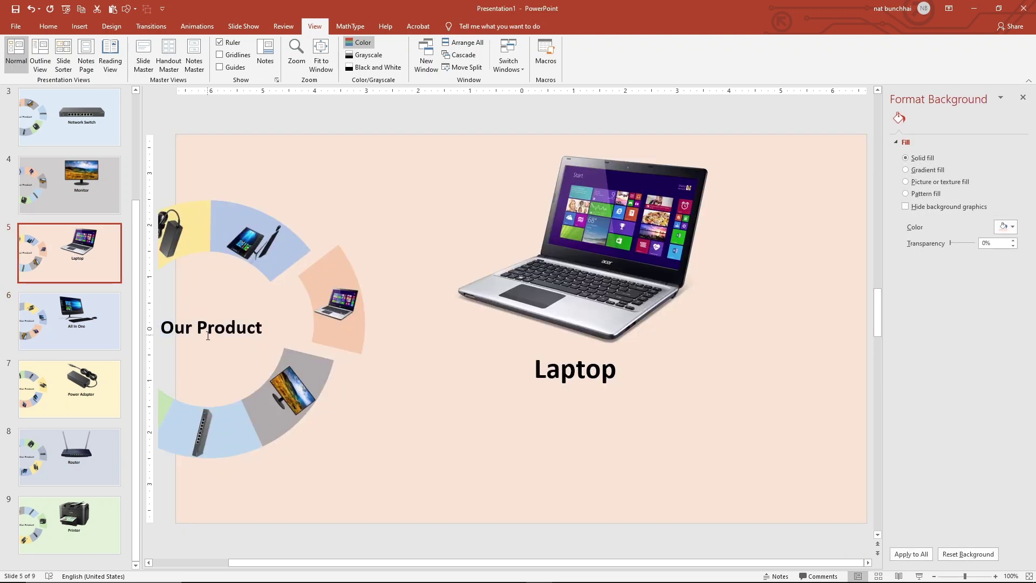
left_click(222, 339)
left_click(222, 340)
left_click(244, 341)
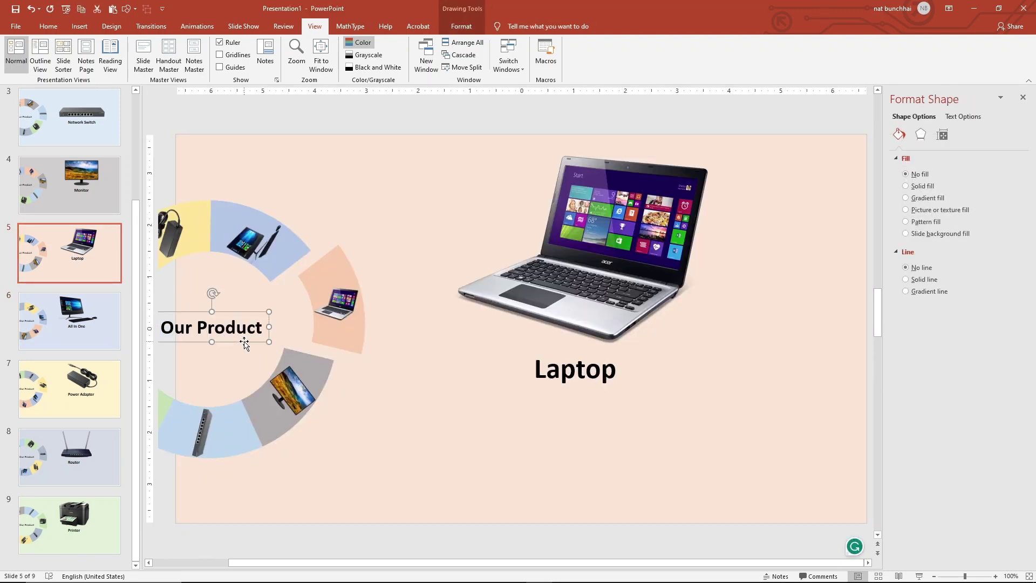
key("ctrl+x")
key("ctrl+v")
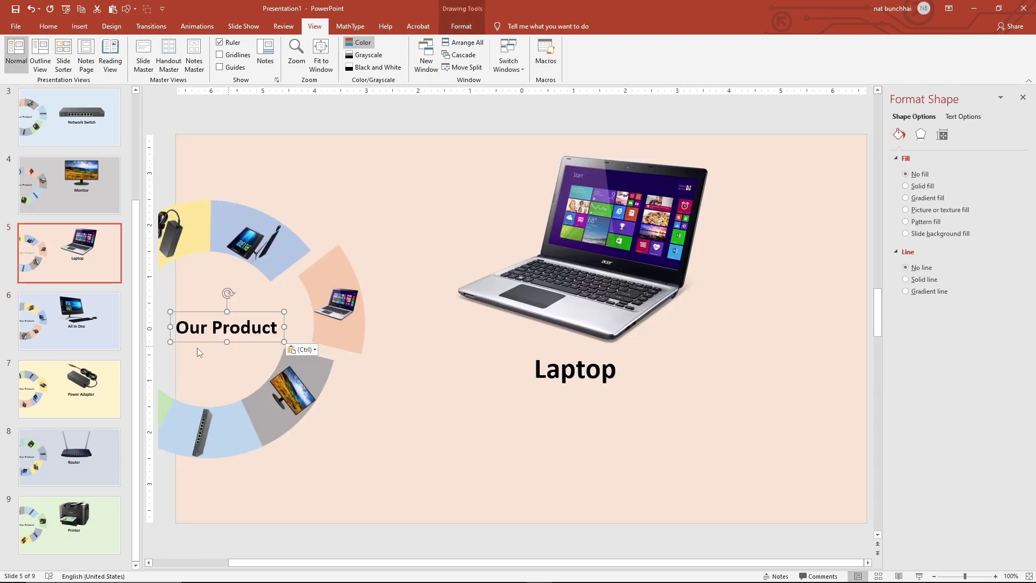
- Cut and re-paste the Our Product label on the Monitor slide
left_click(69, 186)
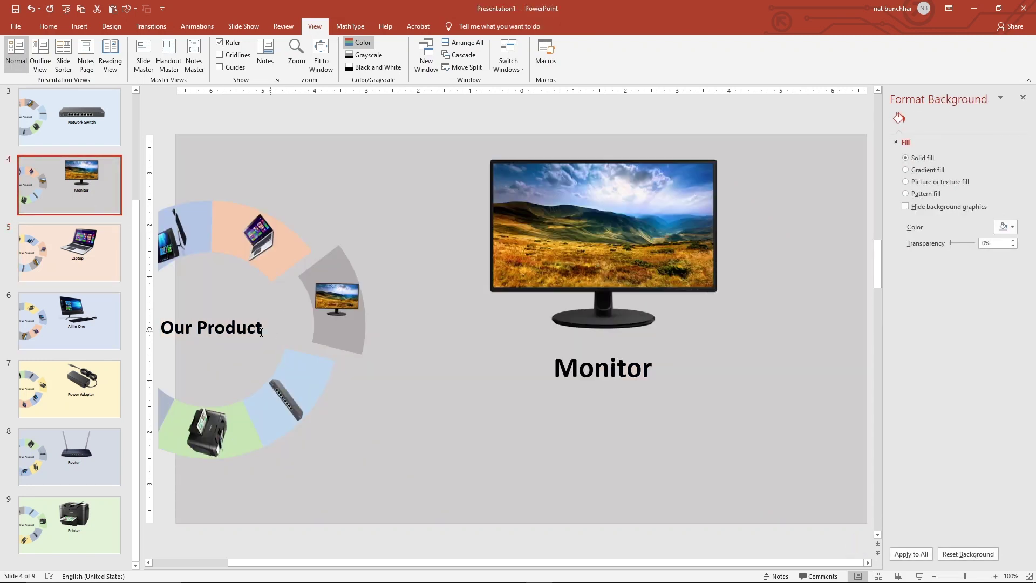
left_click(234, 332)
left_click(259, 346)
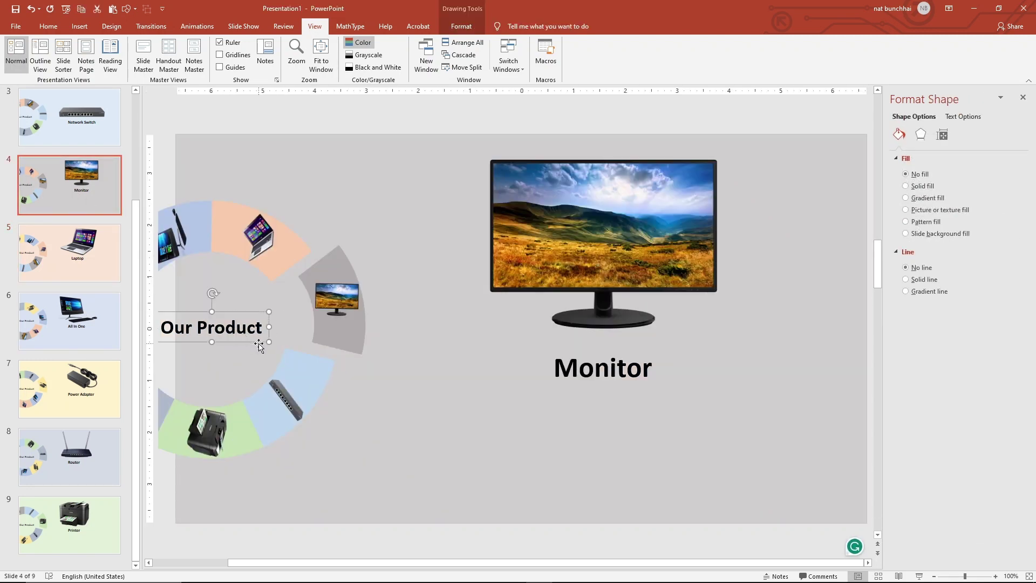
key("ctrl+x")
key("ctrl+v")
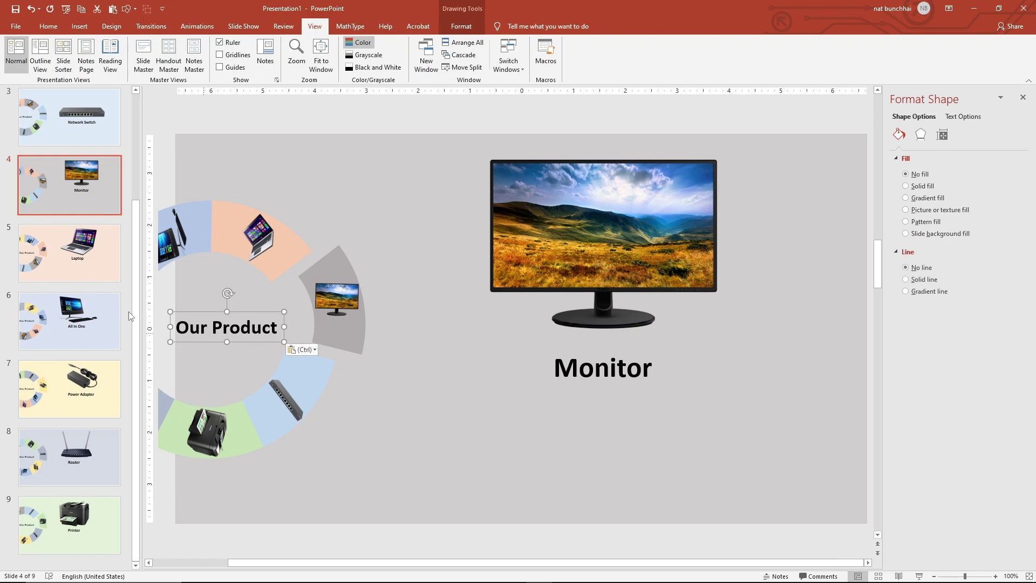
left_click(89, 230)
scroll(87, 216, "up", 2)
- Cut and re-paste the Our Product label on the Network Switch slide
left_click(82, 194)
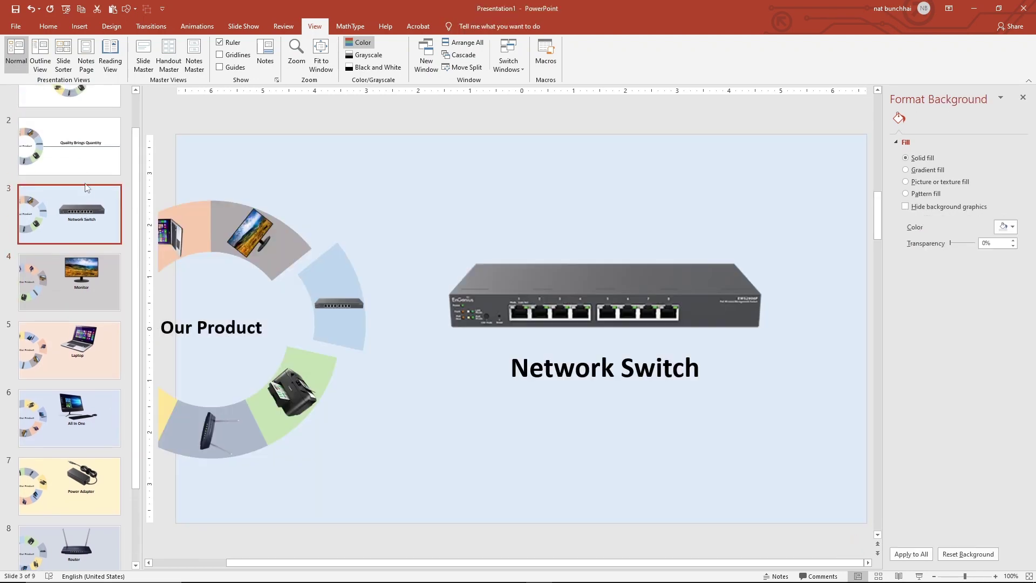
left_click(192, 324)
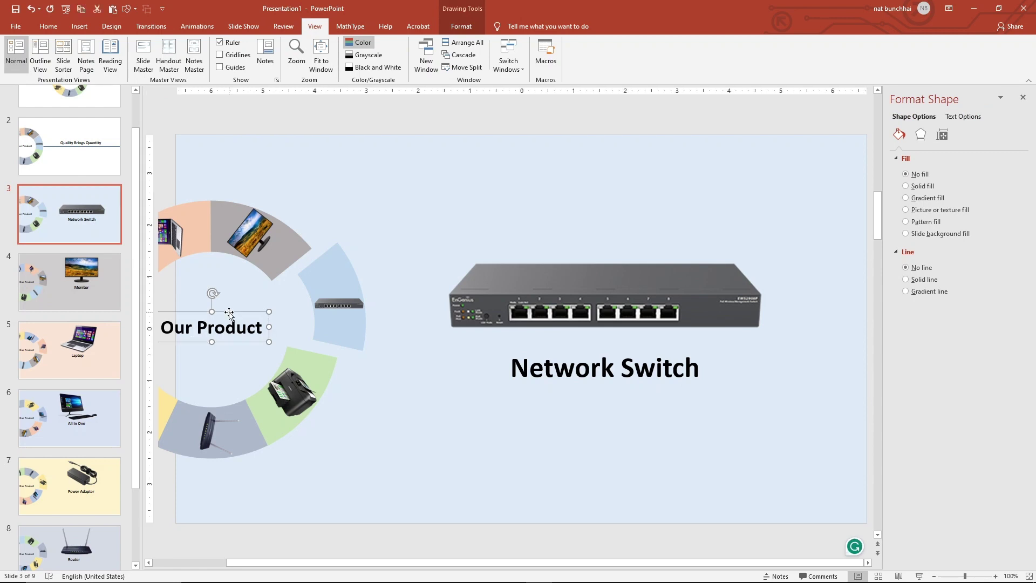
key("Delete")
key("ctrl+v")
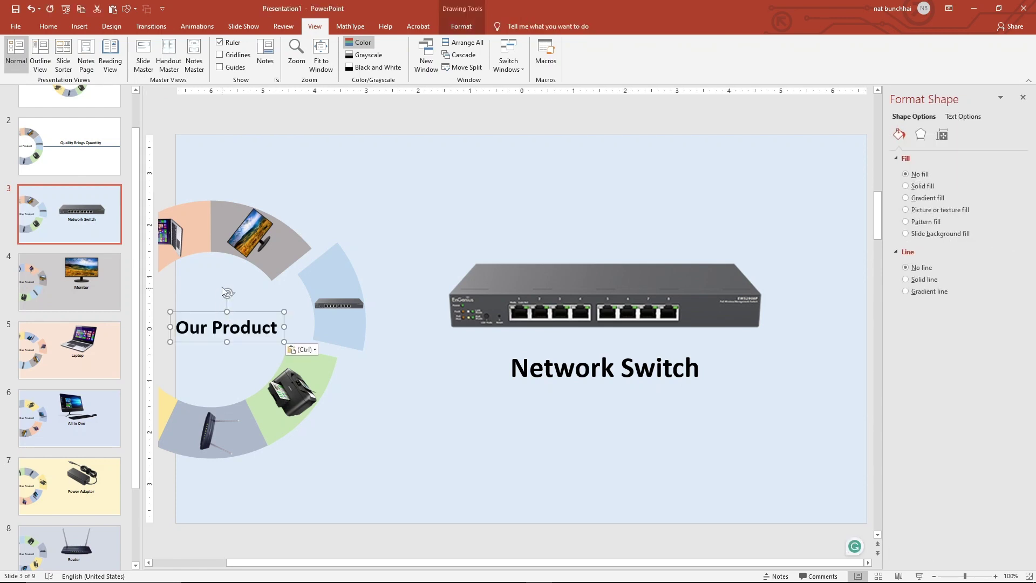
left_click(224, 291)
scroll(76, 216, "up", 2)
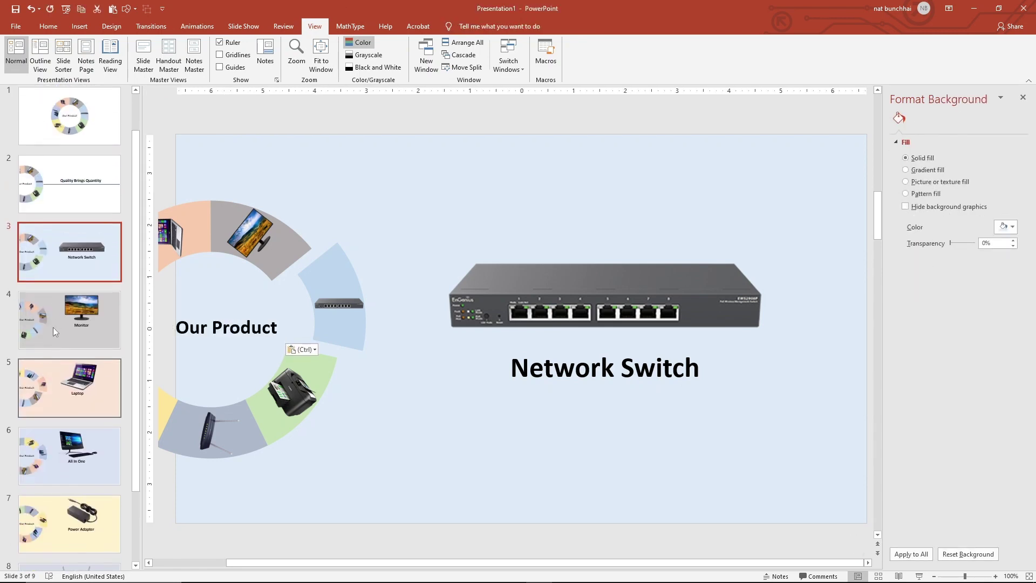
- Cut and re-paste the Our Product label on the Quality Brings Quantity slide
left_click(79, 211)
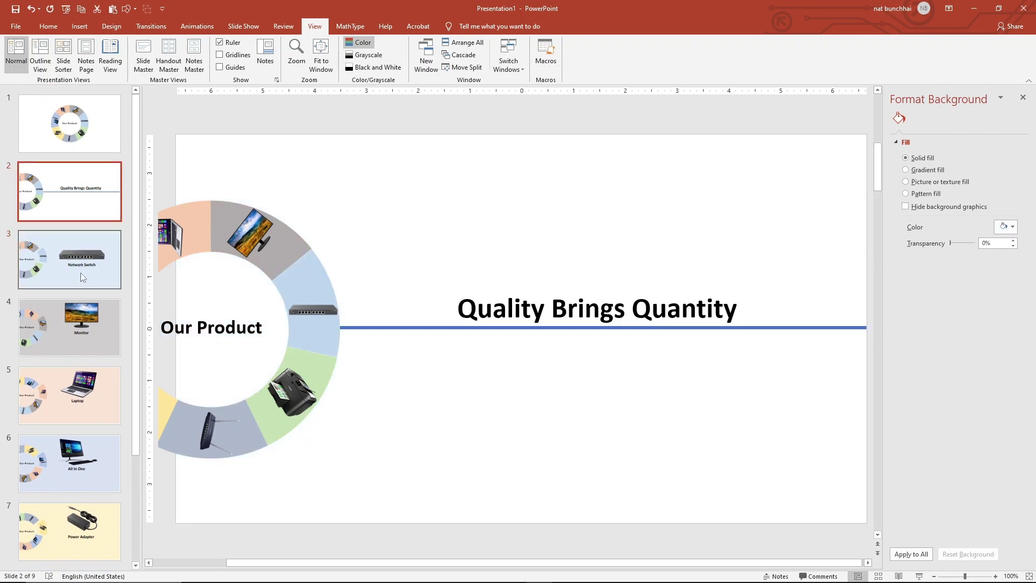
left_click(227, 338)
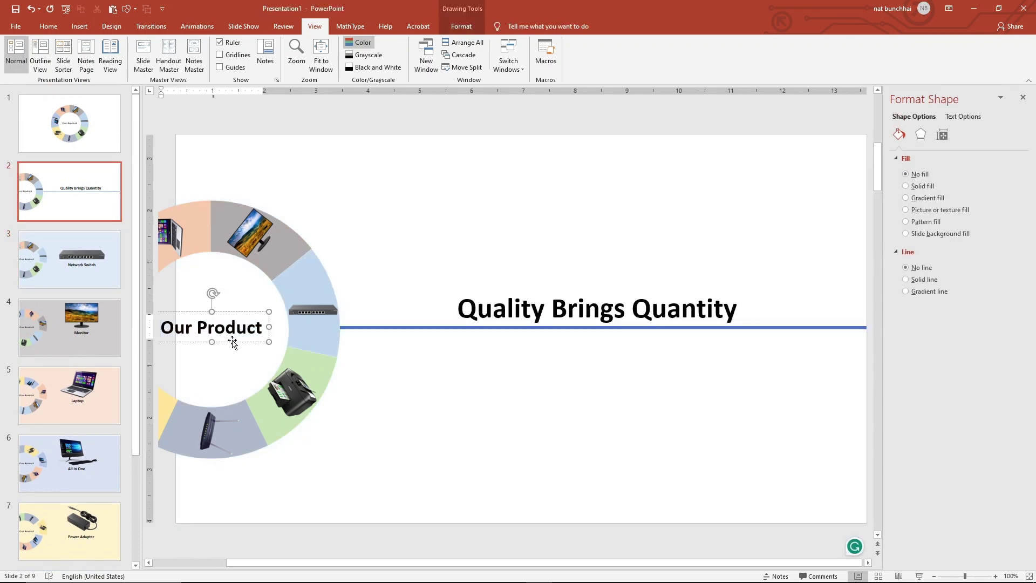
left_click(233, 341)
key("ctrl+x")
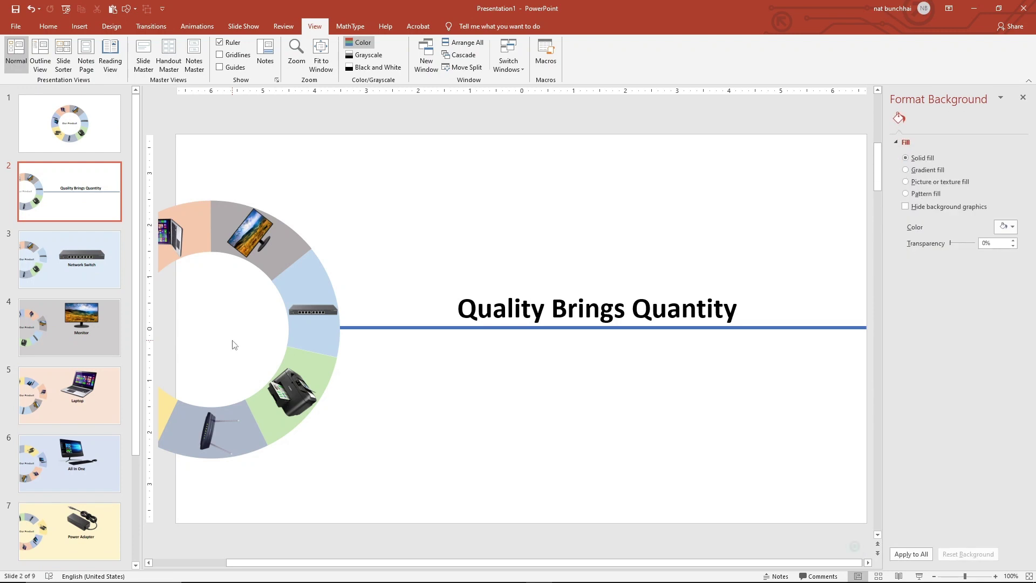
key("ctrl+v")
left_click(225, 367)
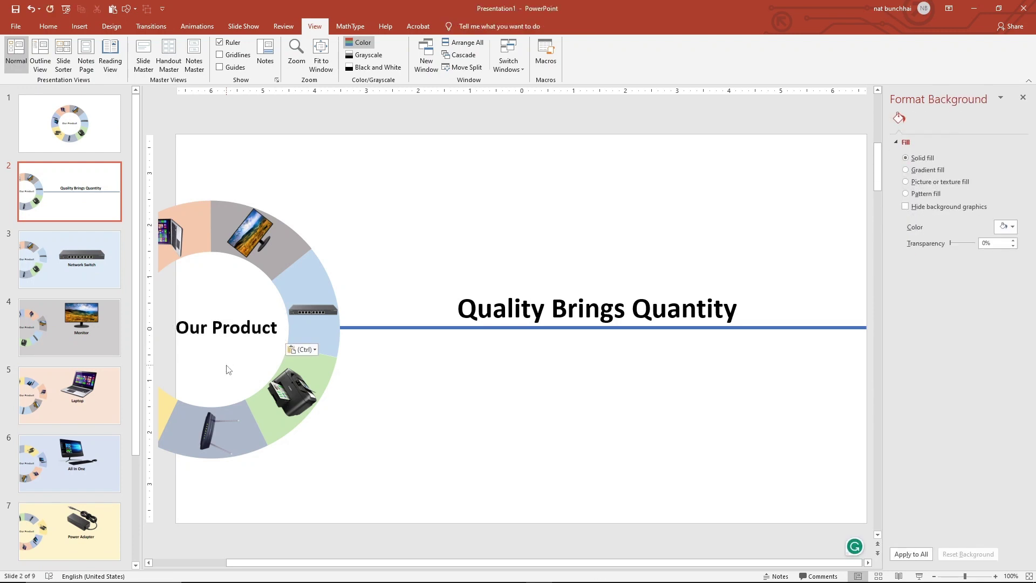
scroll(102, 449, "down", 3)
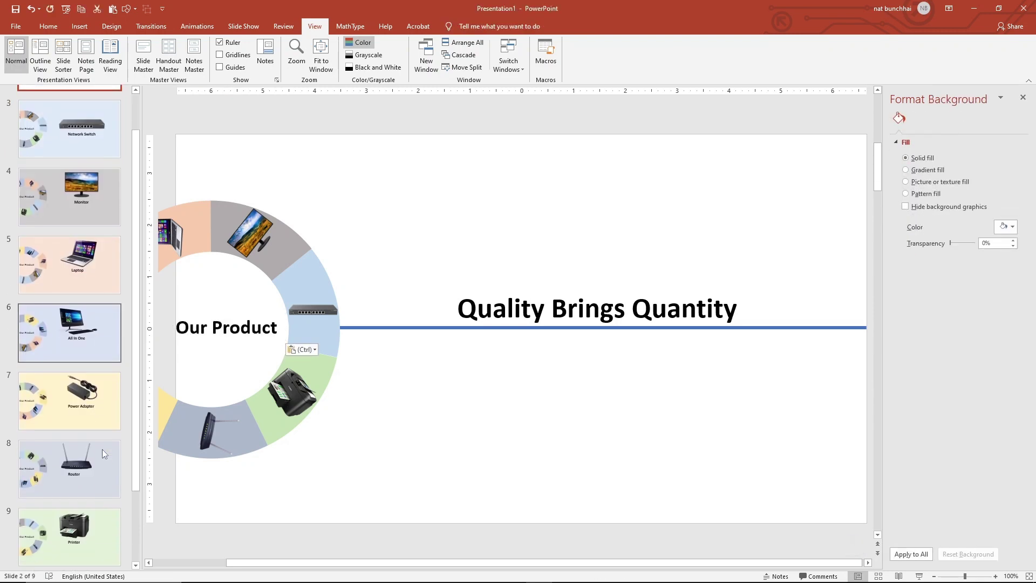
scroll(67, 472, "up", 3)
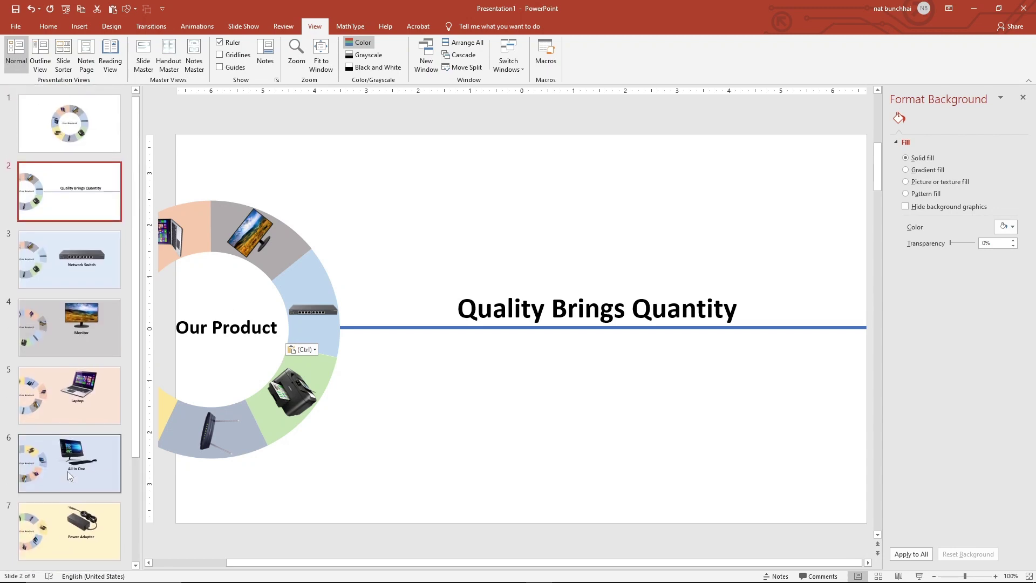
scroll(103, 440, "up", 1)
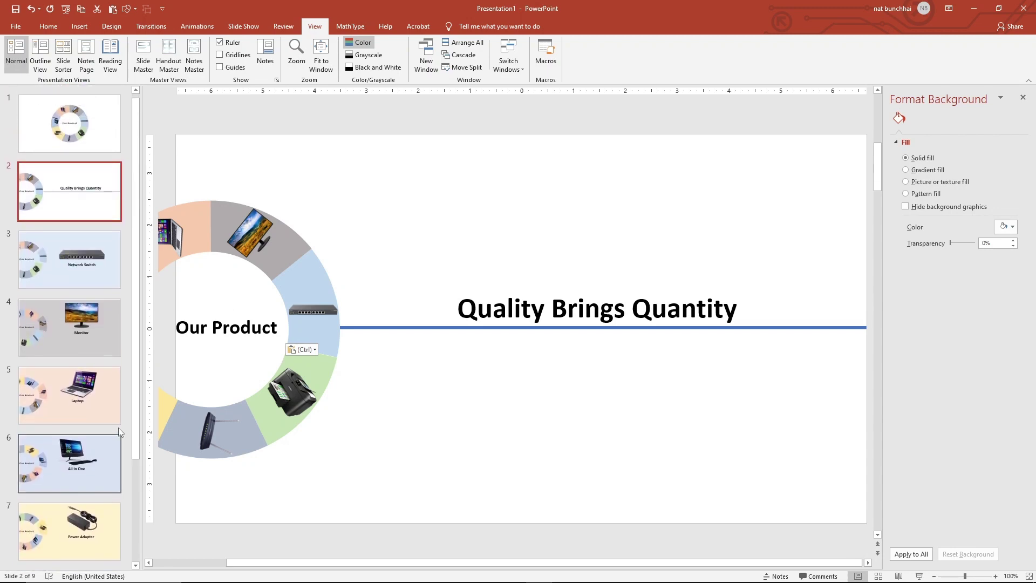
- Step down through the slides from slide 1 with the arrow keys
left_click(84, 145)
key("Down")
key("Down")
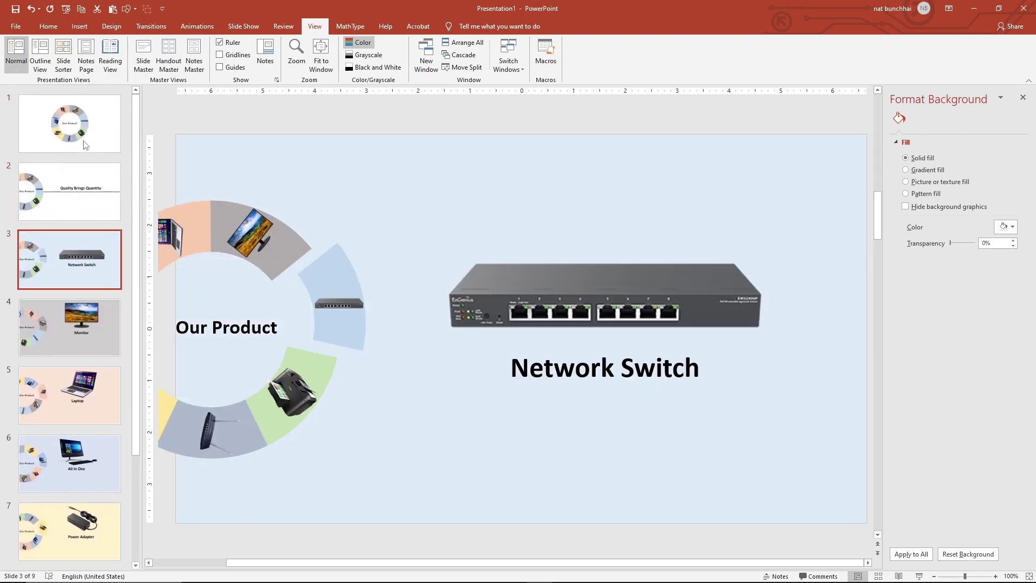
key("Down")
key("Down")
key("Down")
key("Down")
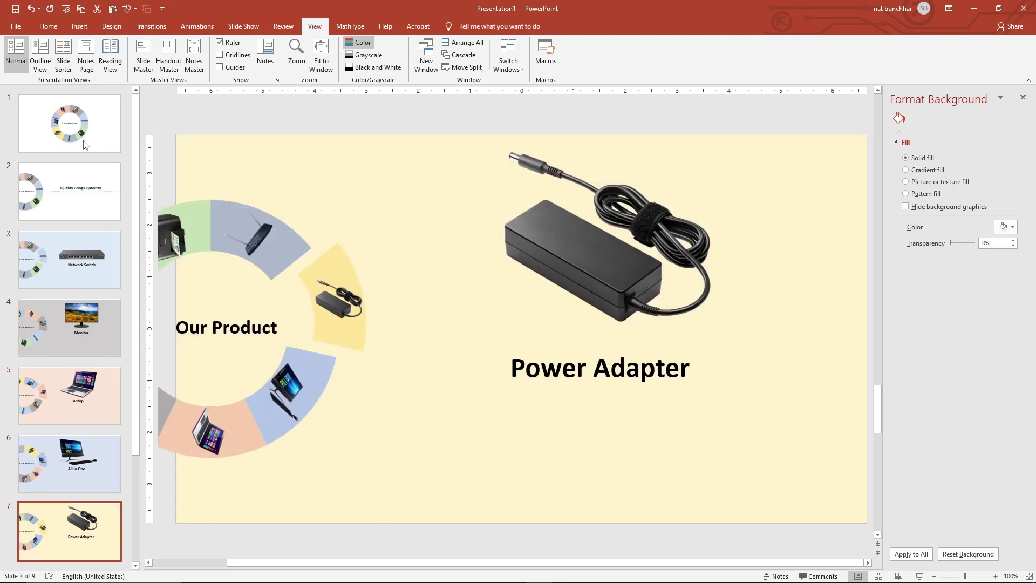
key("Down")
key("Down")
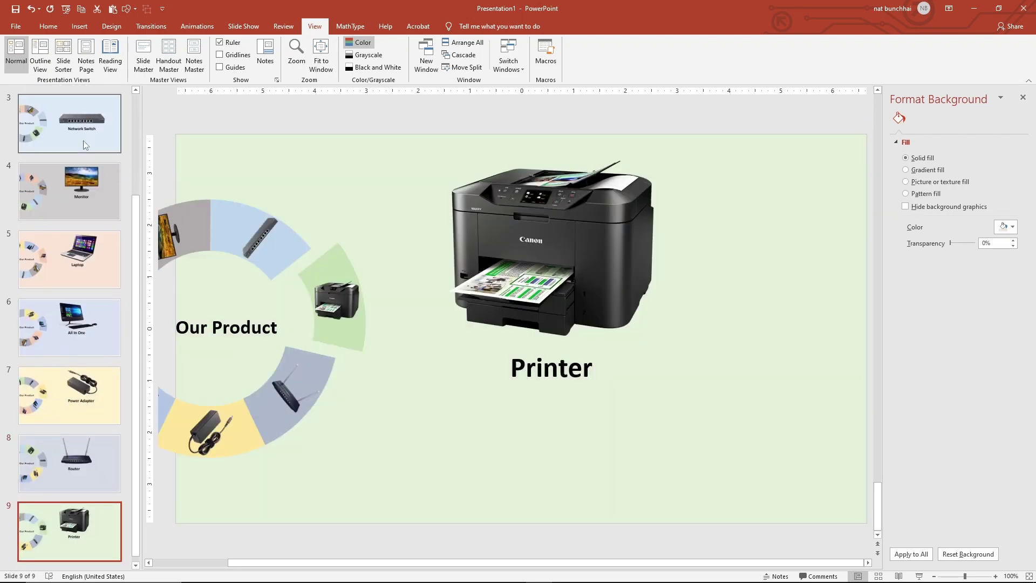
- Select all slides and apply the Morph transition
left_click(483, 441)
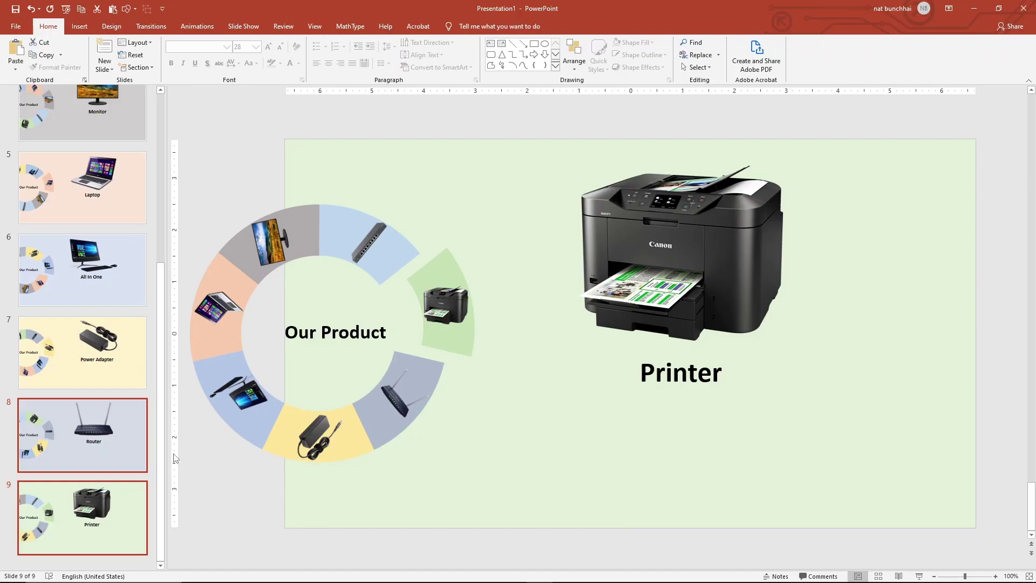
scroll(102, 270, "up", 5)
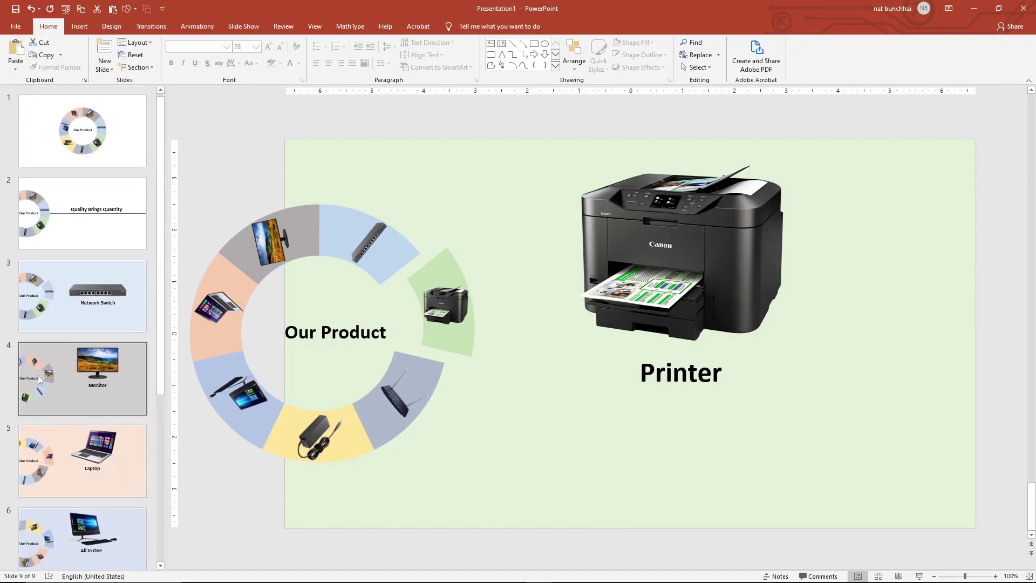
left_click(117, 156)
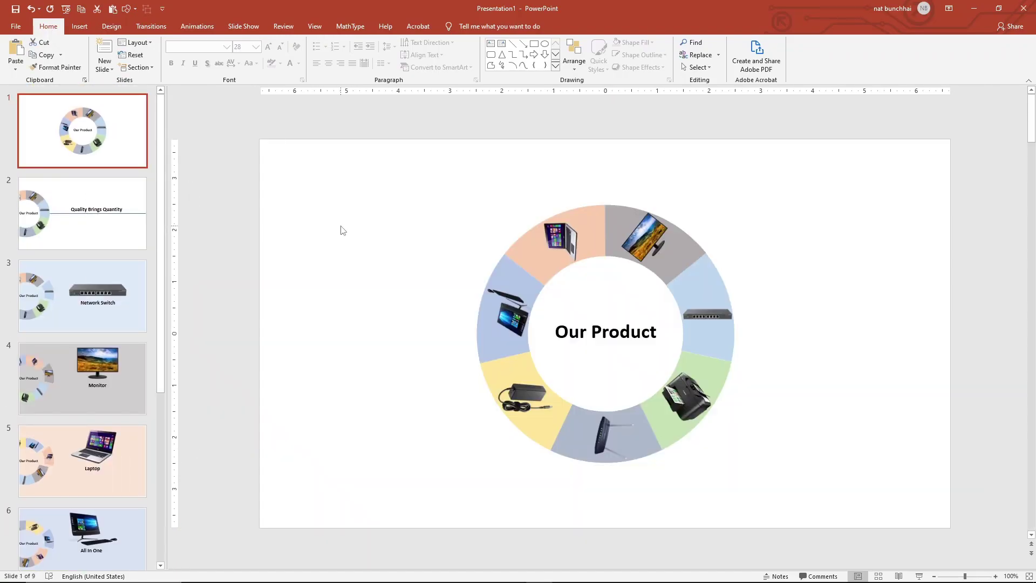
key("ctrl+a")
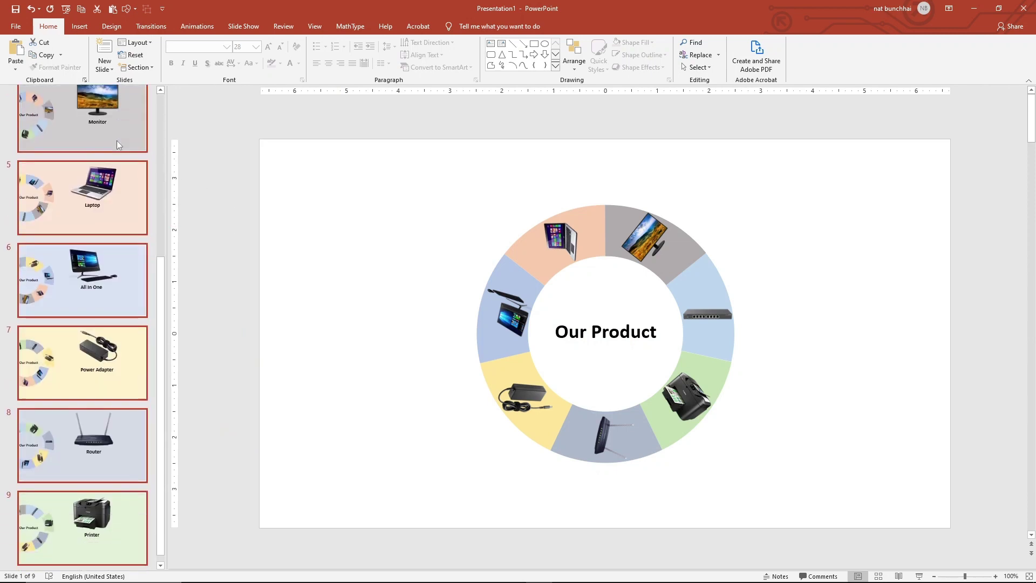
left_click(151, 27)
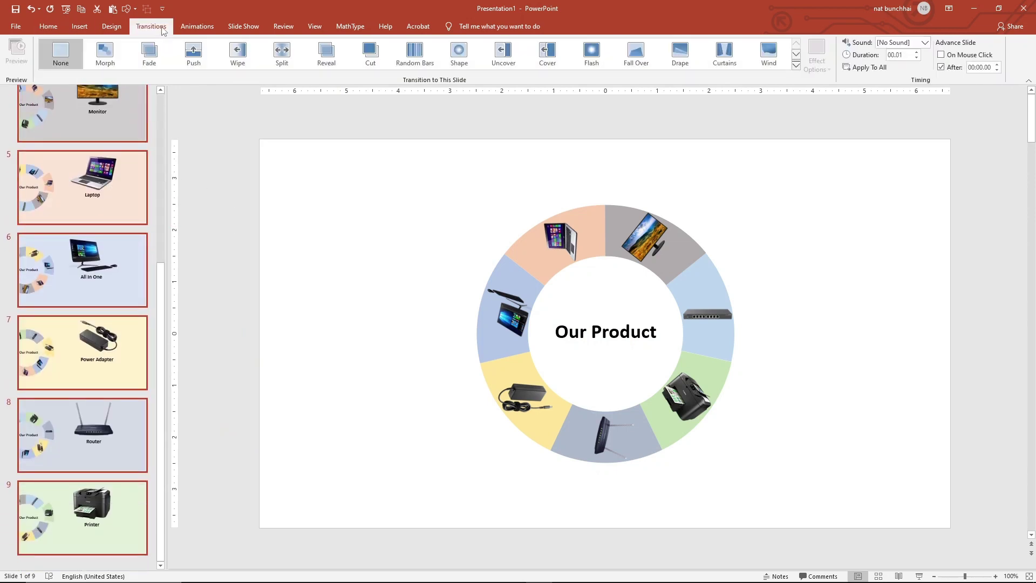
left_click(112, 47)
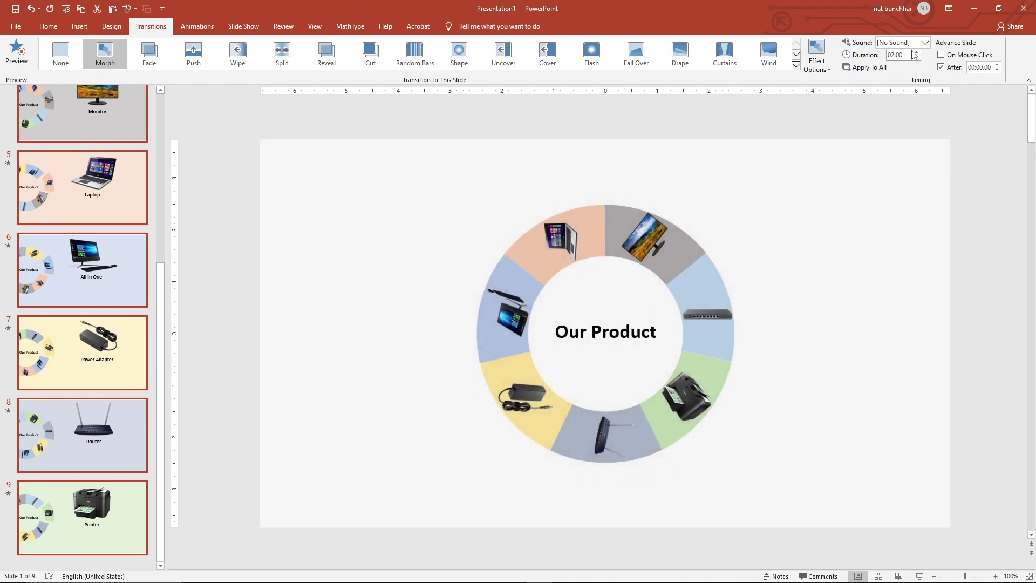
- Set the Morph duration to 01.25 and make slides advance automatically After a delay
left_click(916, 58)
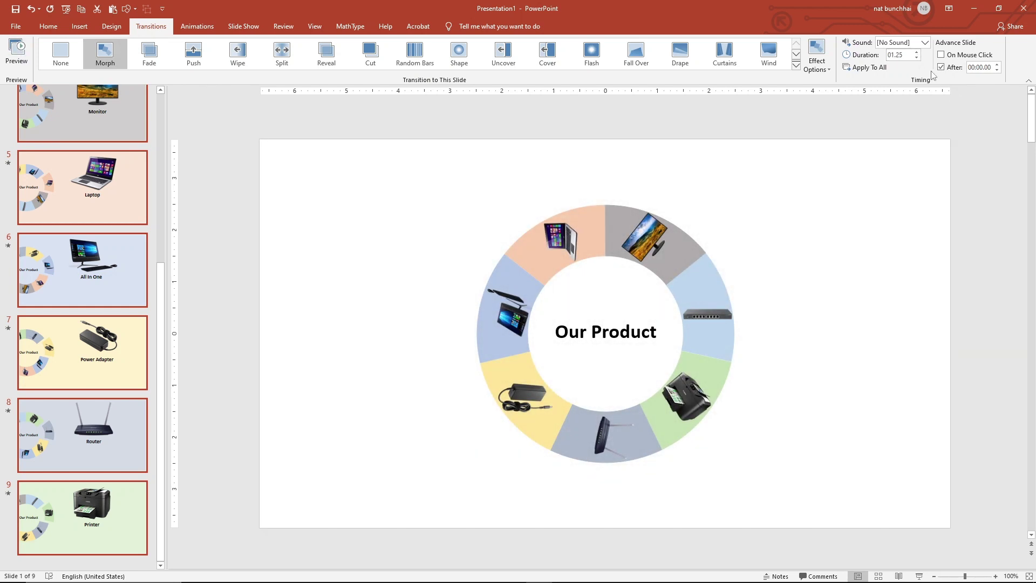
left_click(949, 71)
left_click(998, 65)
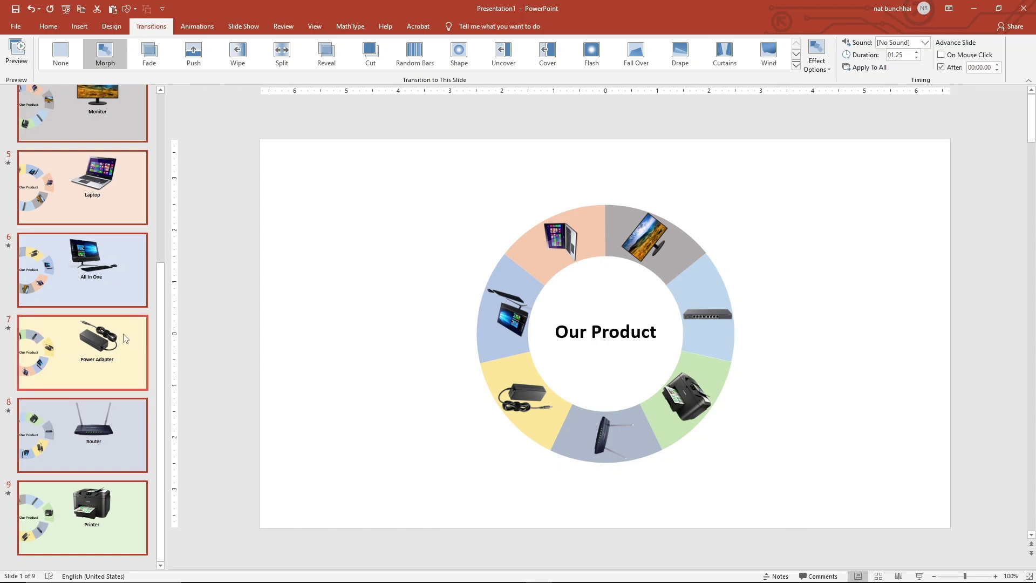
scroll(123, 333, "up", 3)
scroll(123, 334, "up", 2)
left_click(120, 149)
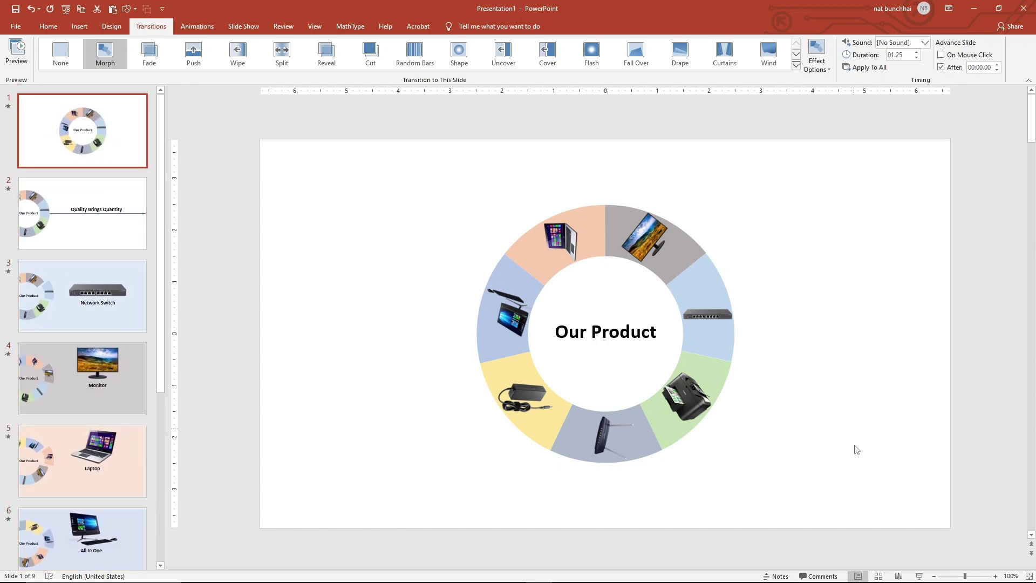
left_click(921, 577)
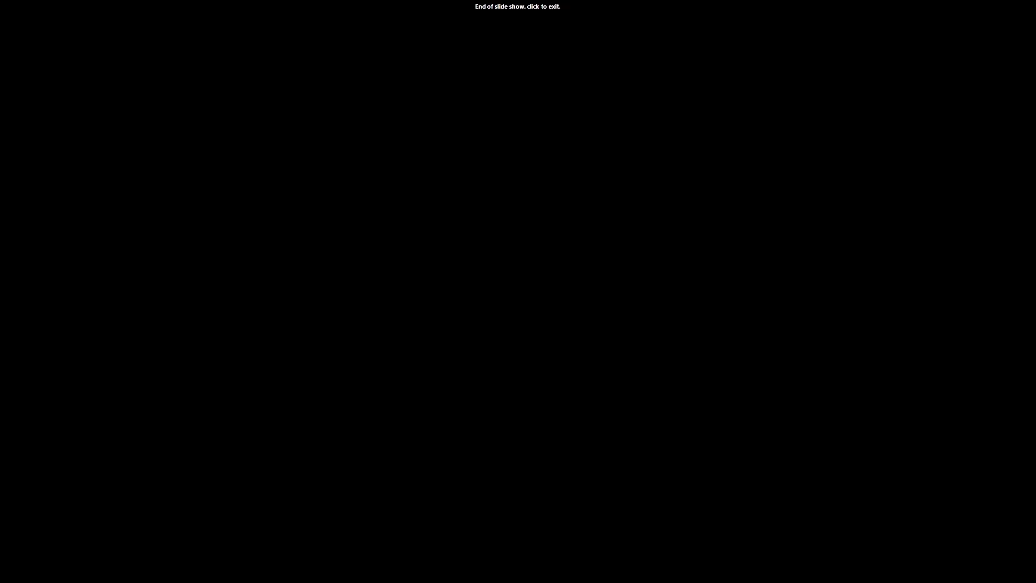
left_click(953, 452)
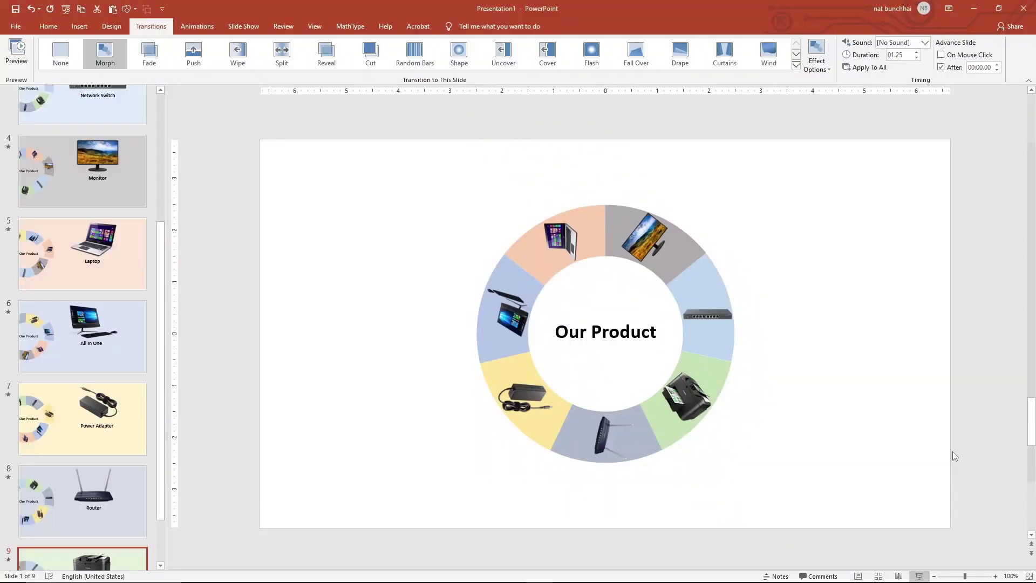
- Inspect the Our Product text box and network switch wedge on slide 3
scroll(24, 318, "up", 1)
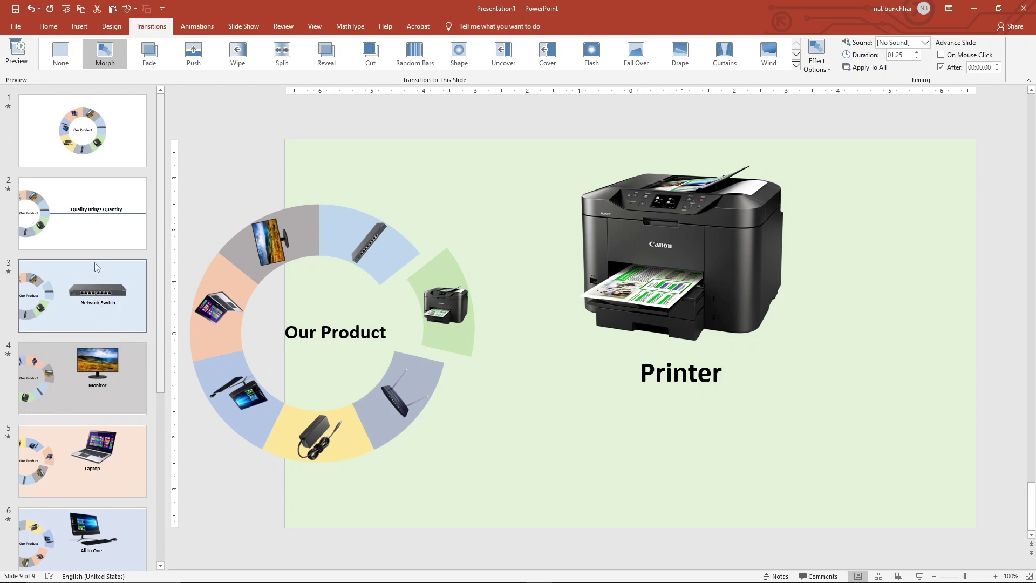
left_click(59, 298)
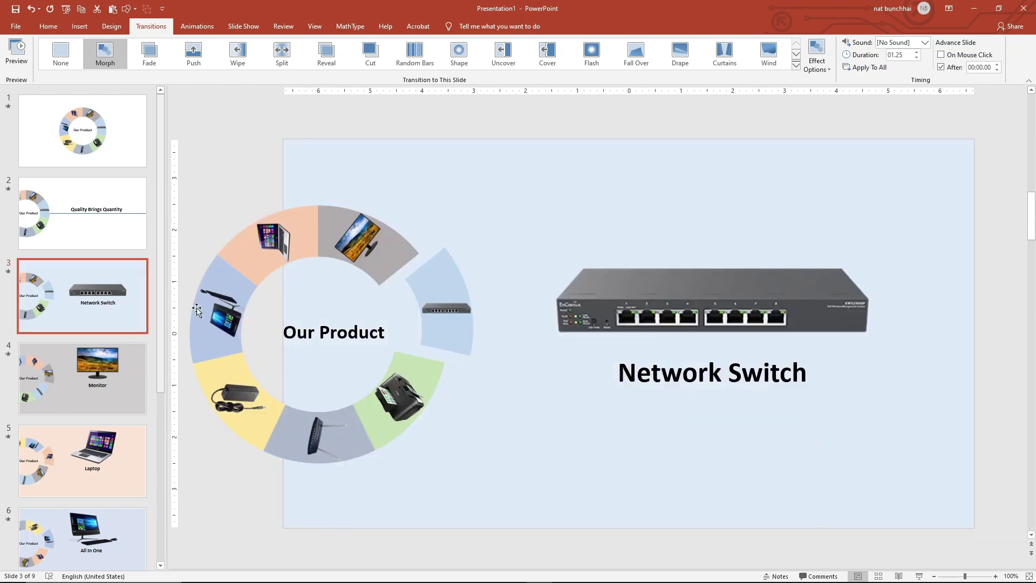
left_click(352, 338)
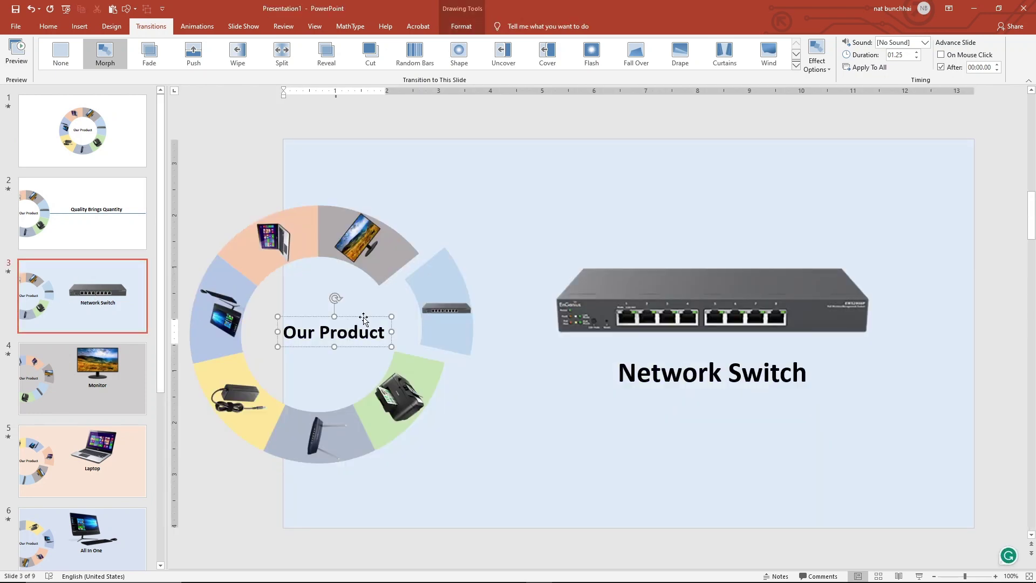
left_click(363, 319)
left_click(446, 318)
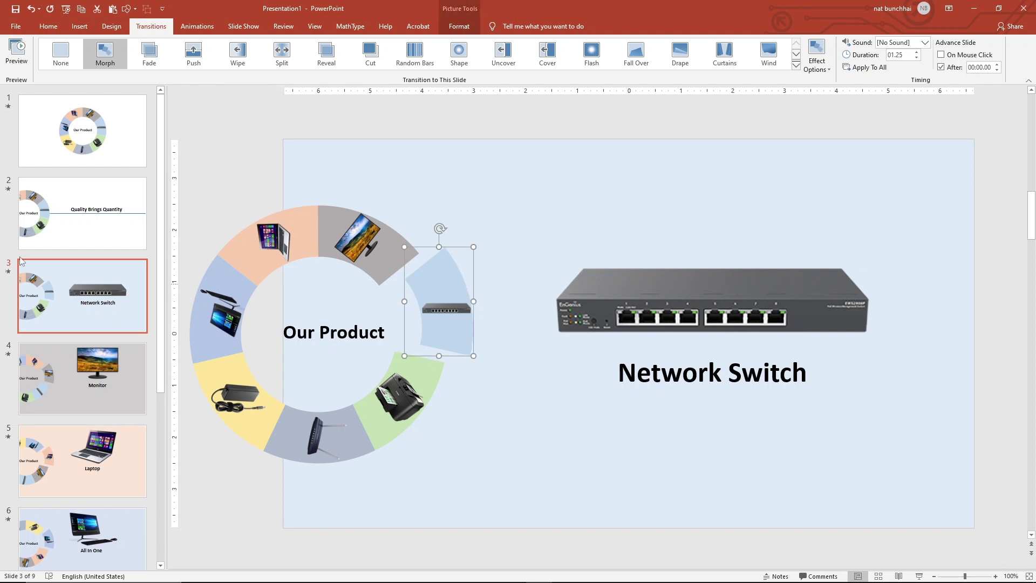
- Inspect the product wheel picture on slide 2, then go back to slide 1
left_click(46, 235)
left_click(347, 327)
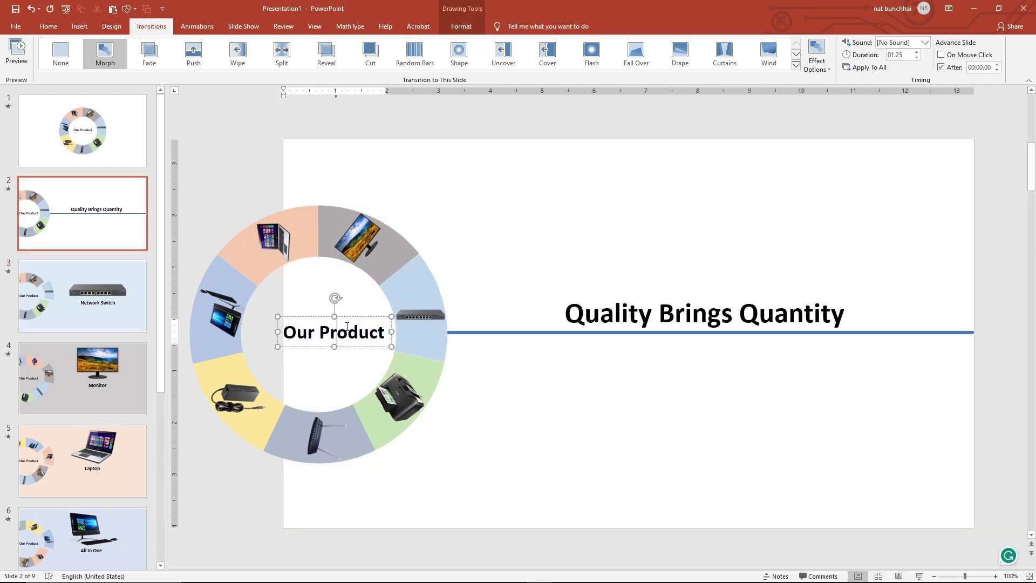
left_click(433, 318)
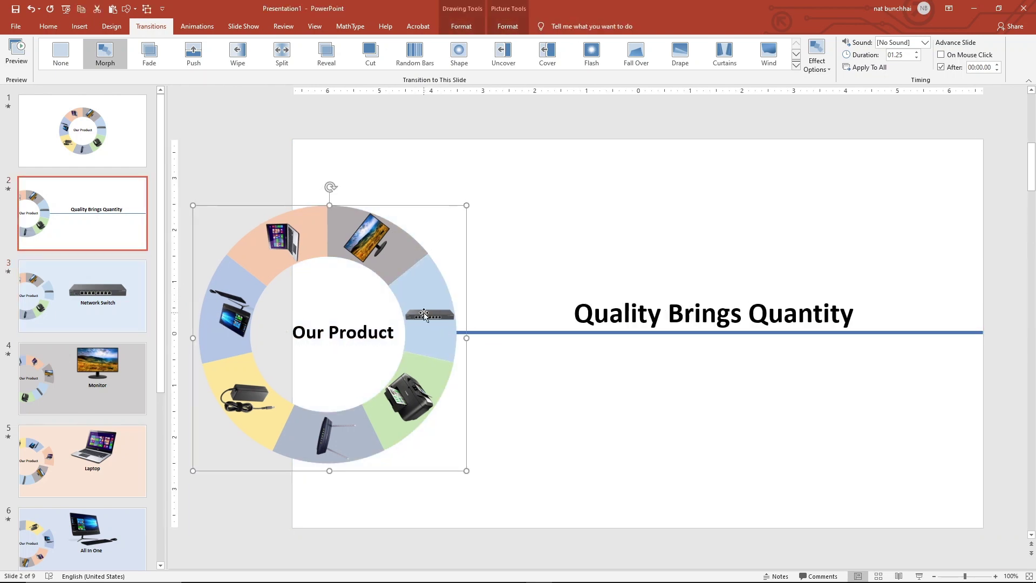
left_click(541, 271)
left_click(81, 156)
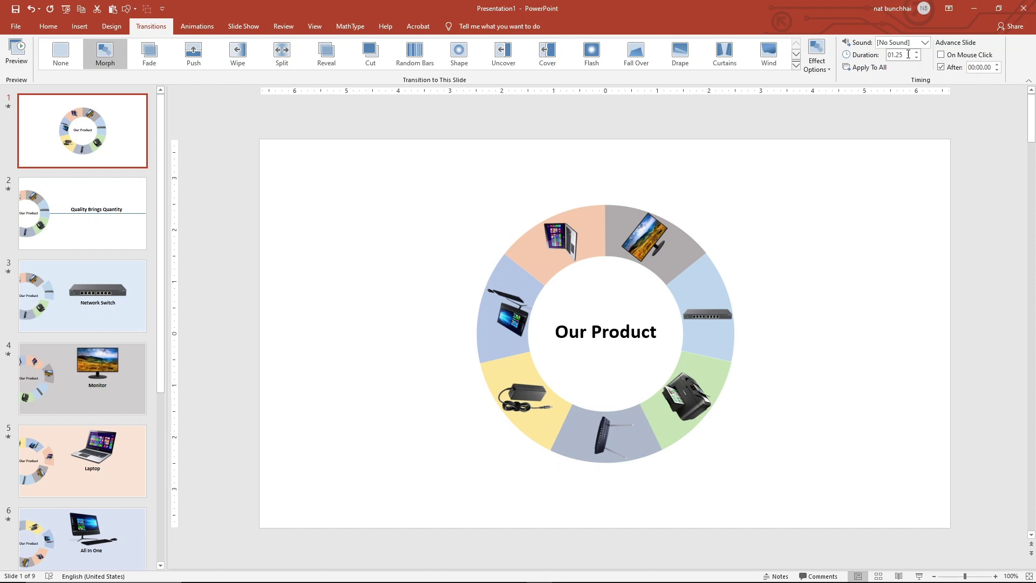
- Set the auto-advance delay to 00:01.00 and play the slide show from the beginning
left_click(998, 65)
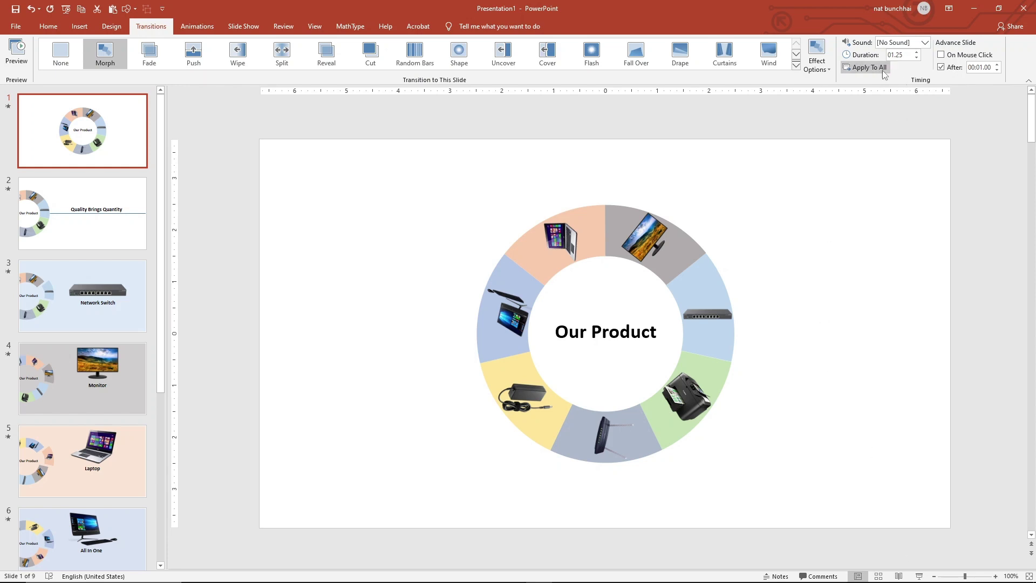
left_click(919, 575)
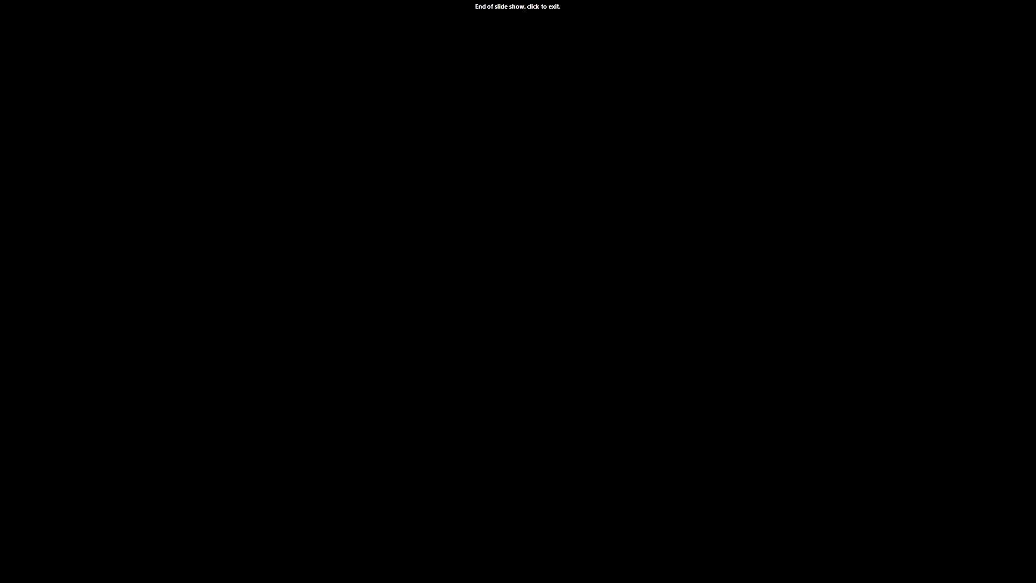
- Exit the ended show and replay it from slide 1 with F5
left_click(424, 256)
scroll(128, 286, "up", 5)
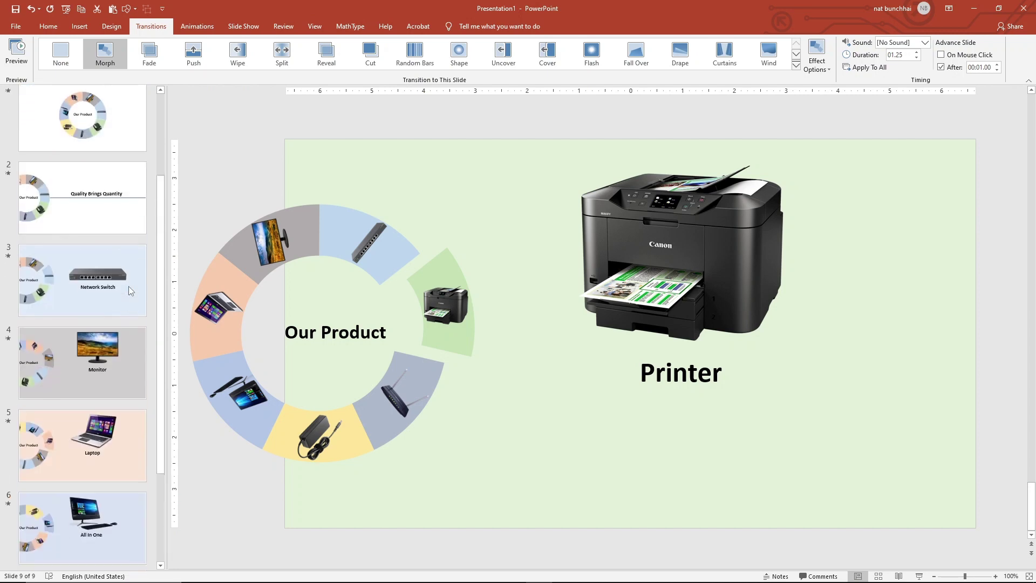
left_click(129, 153)
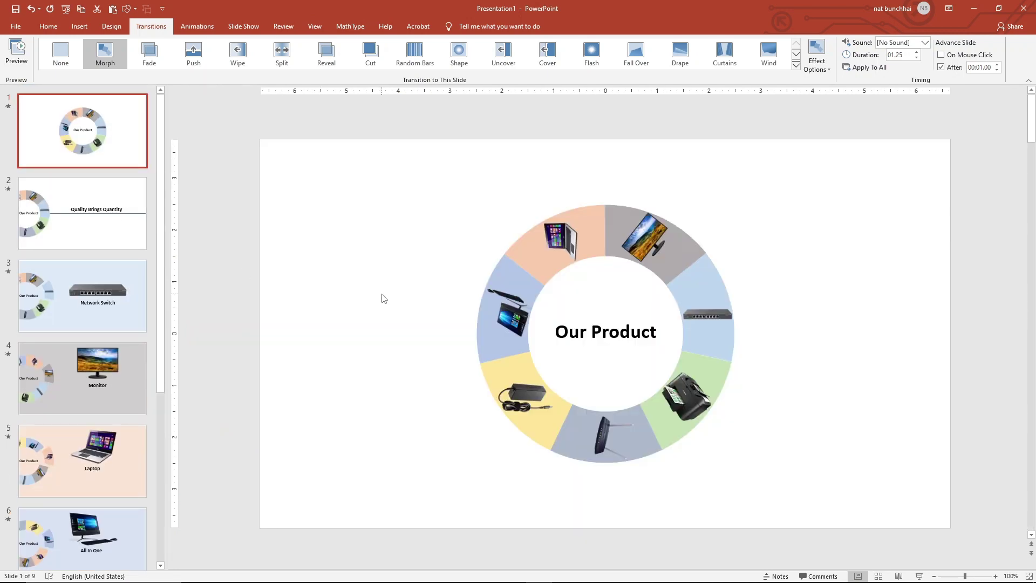
key("F5")
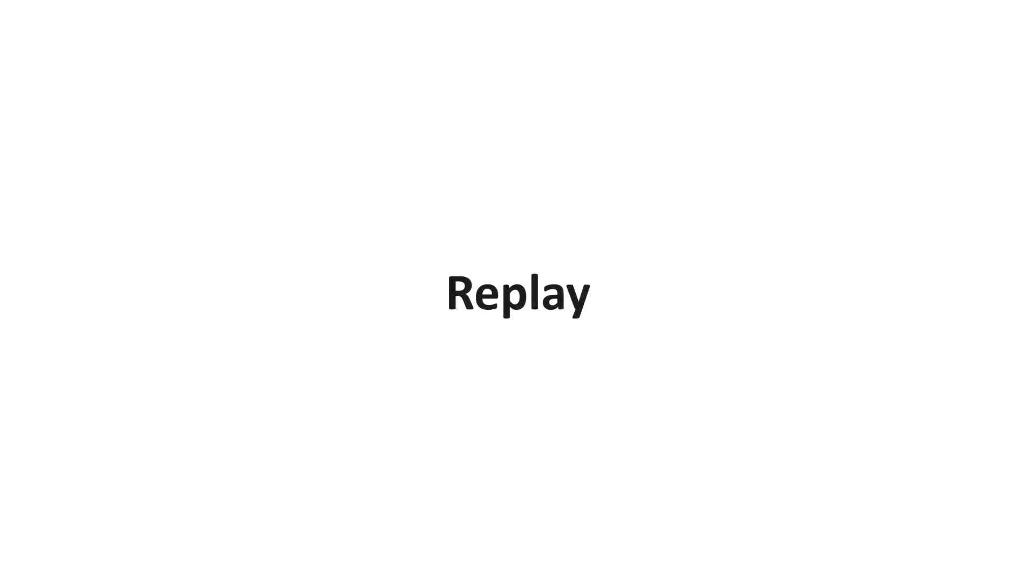